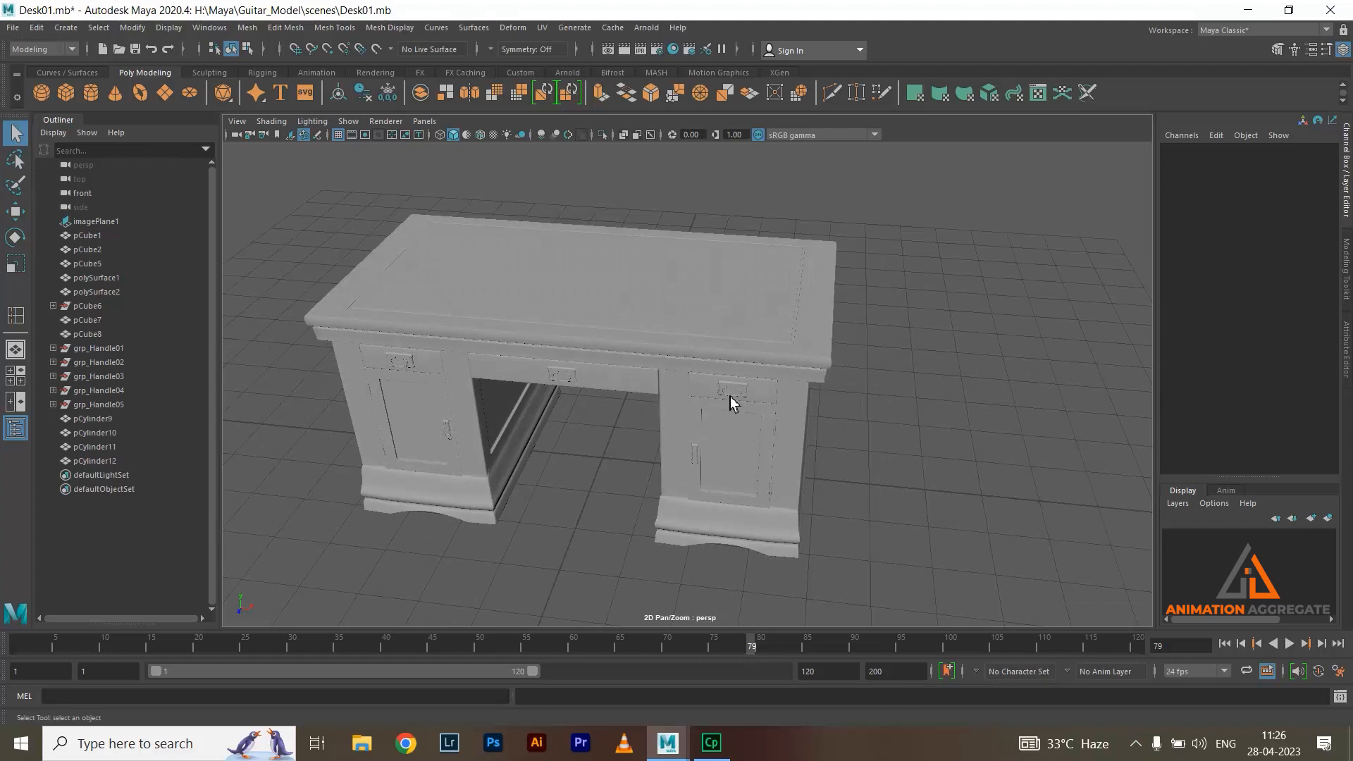
Start a new empty scene in place of the open finished desk scene
alt+drag(761, 402, 620, 296)
click(12, 27)
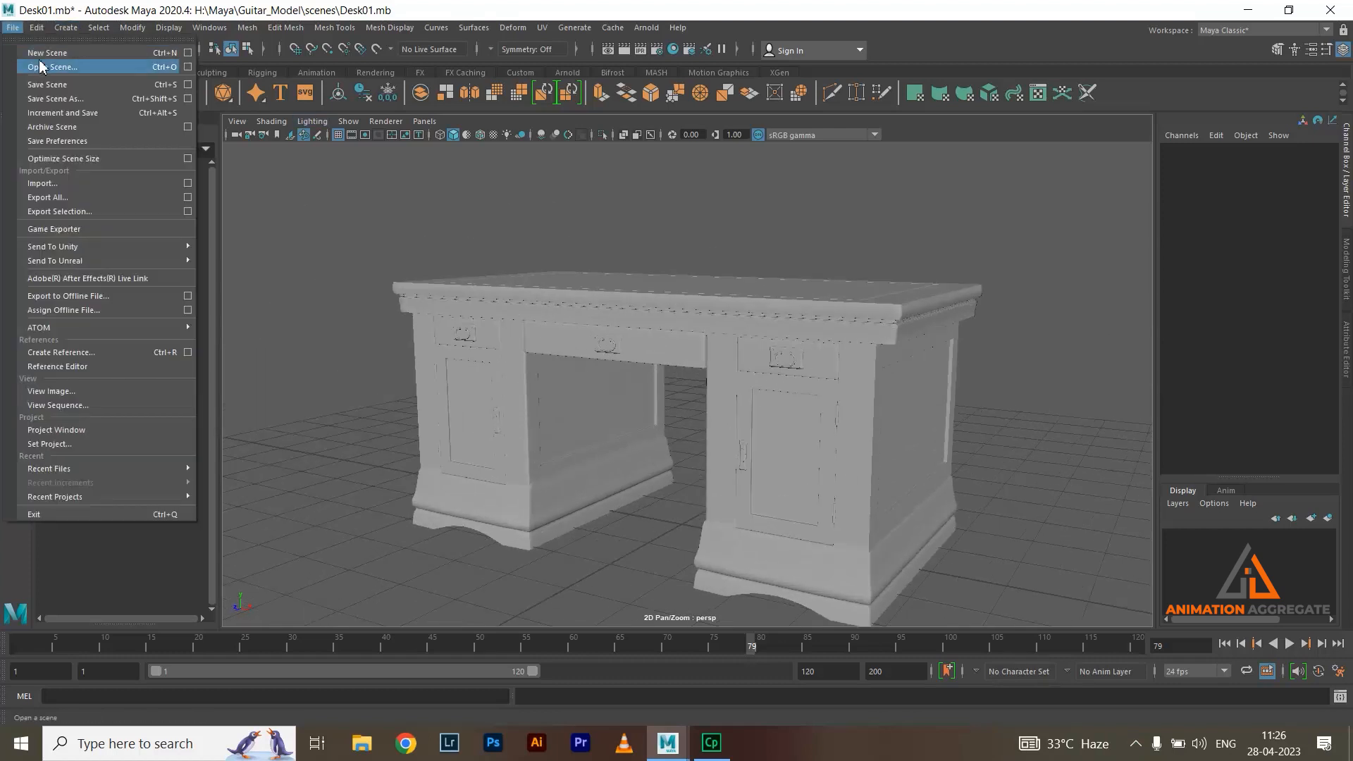
click(40, 65)
click(677, 372)
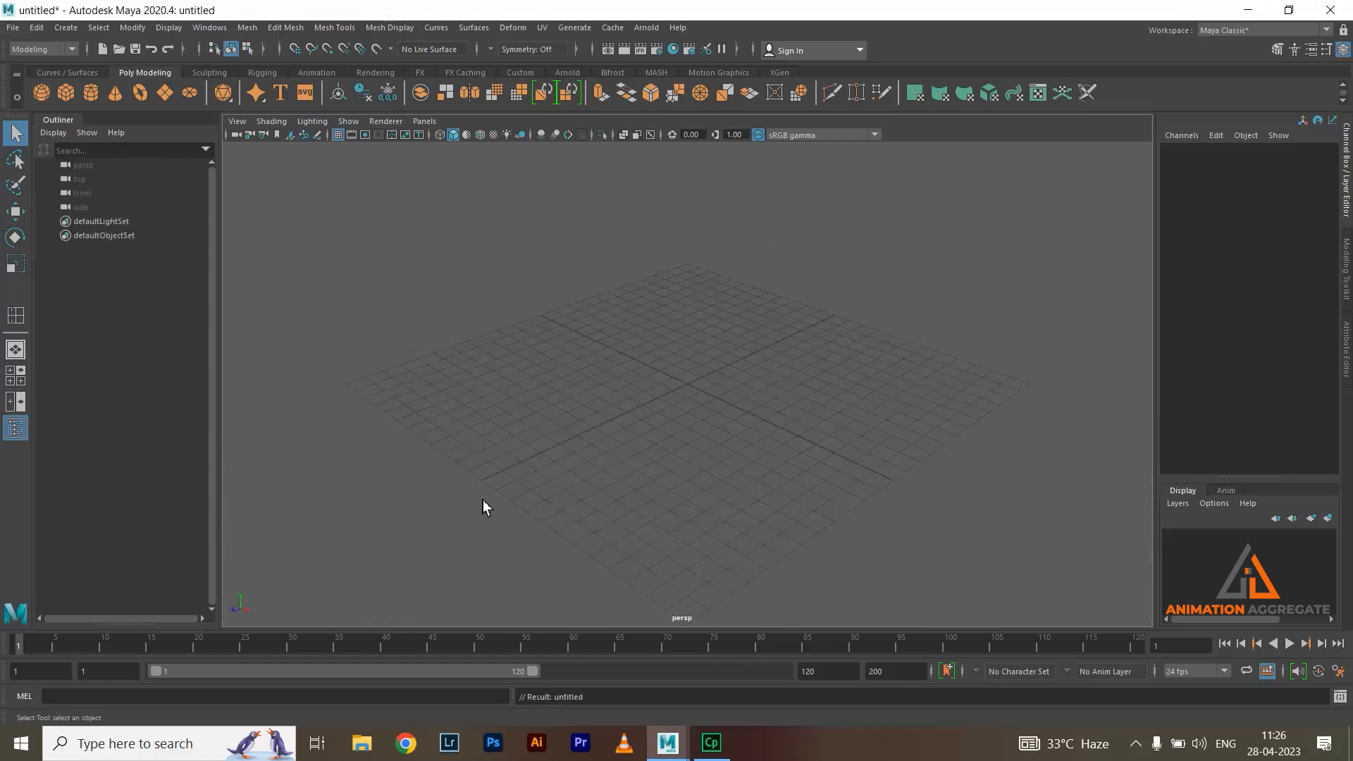
Switch to the four-view layout and start importing an image plane for the front view
key(space)
click(423, 380)
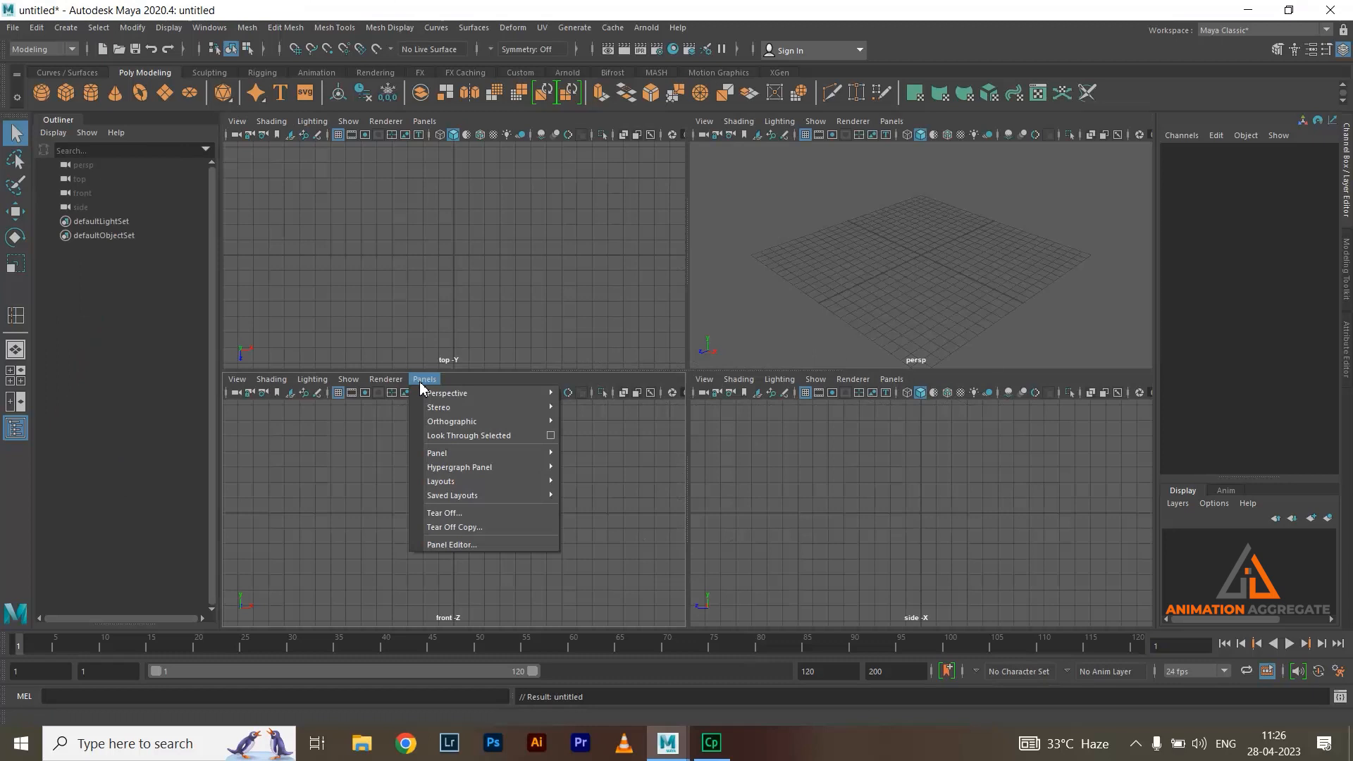
mouse_move(542, 411)
click(236, 379)
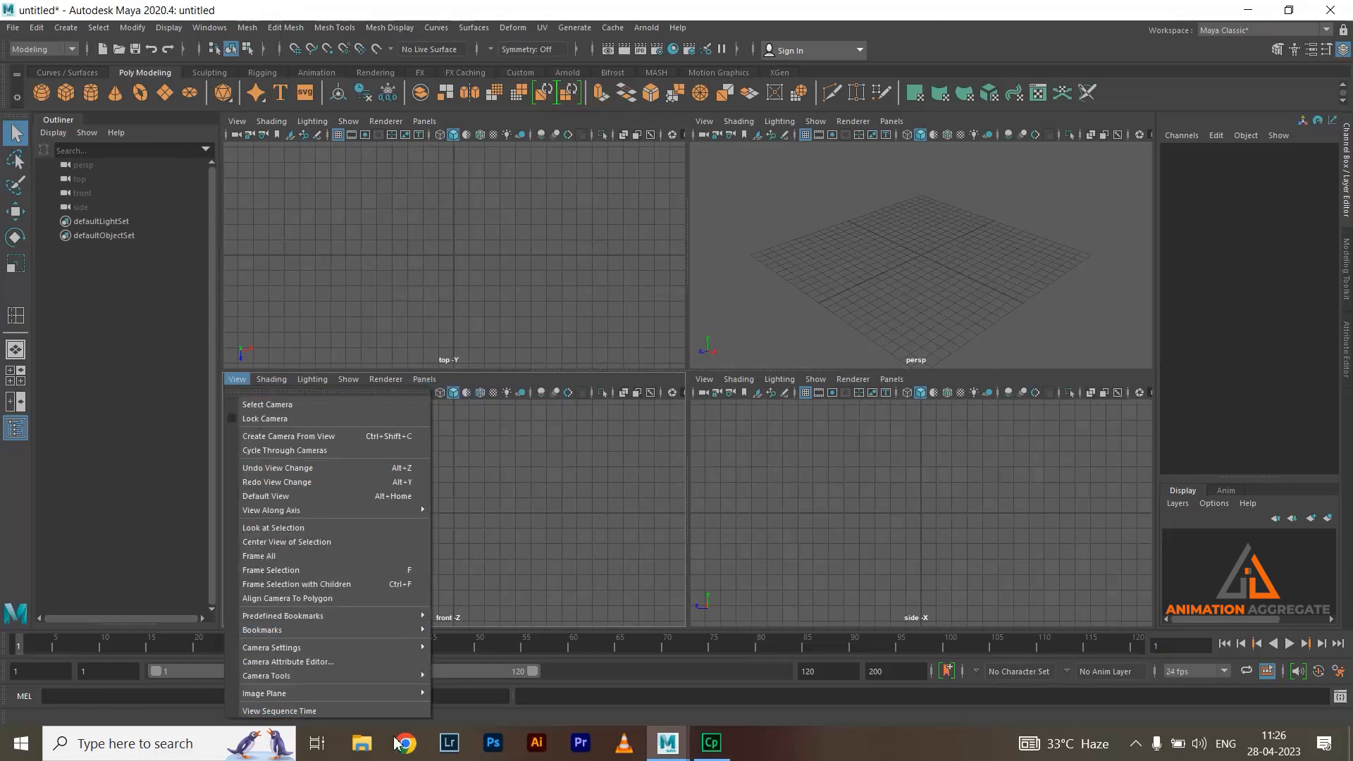
mouse_move(373, 700)
click(483, 700)
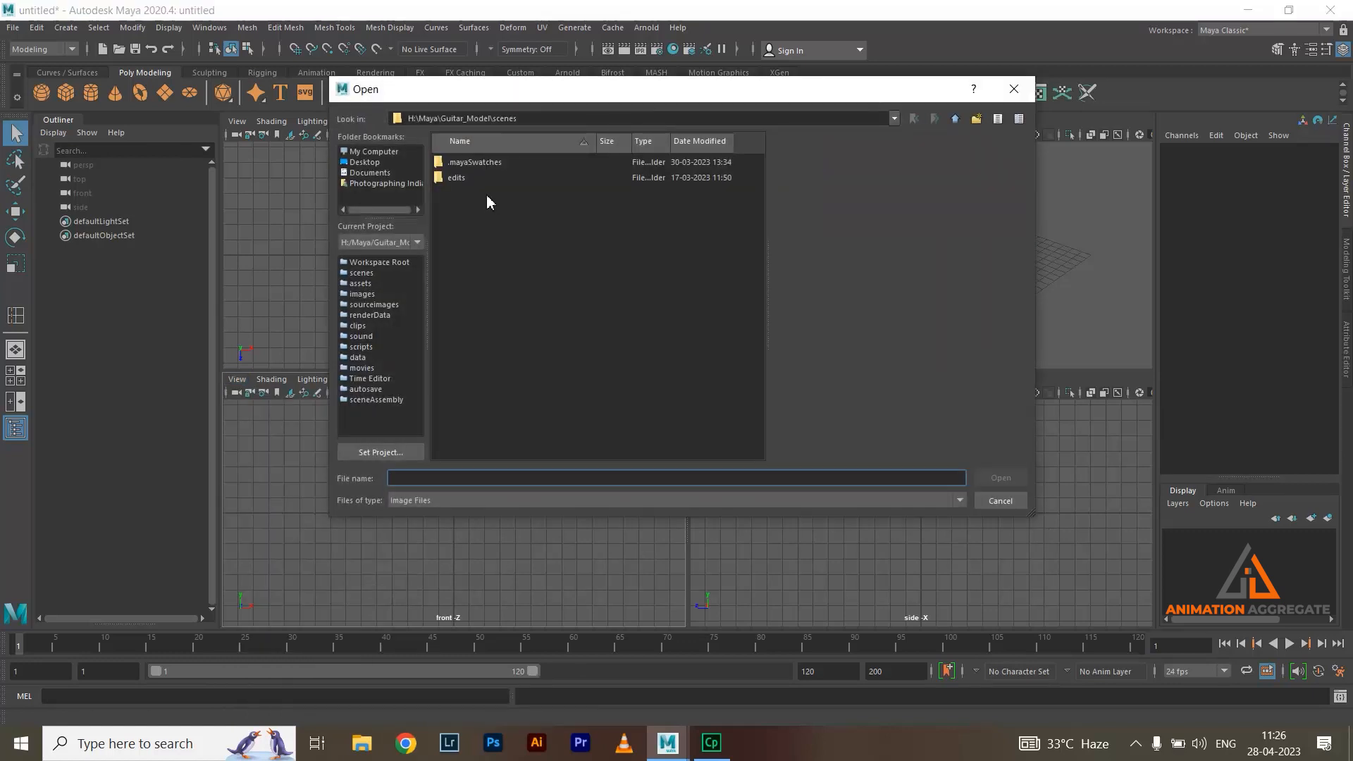
Load the desk photo from the project's sourceimages/Table folder as the front view's image plane
click(955, 119)
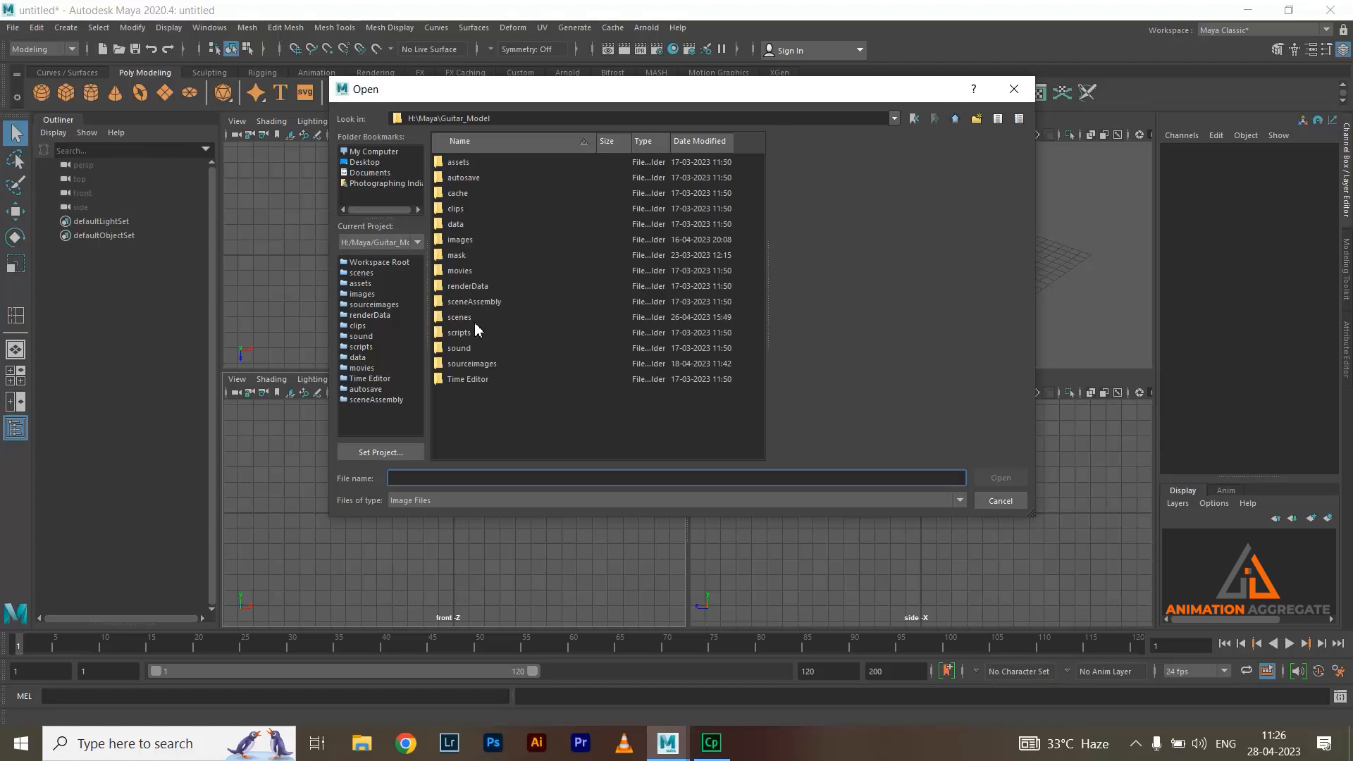
click(486, 365)
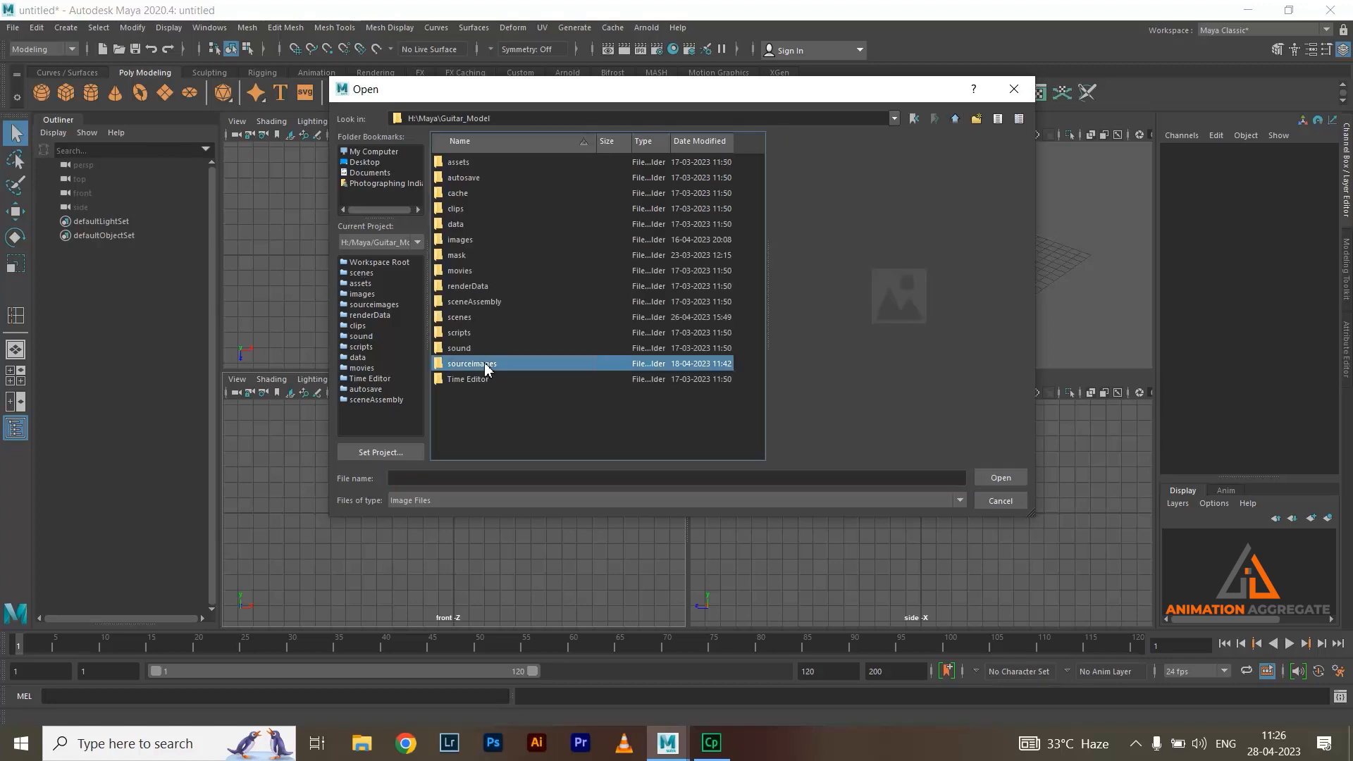
double_click(485, 364)
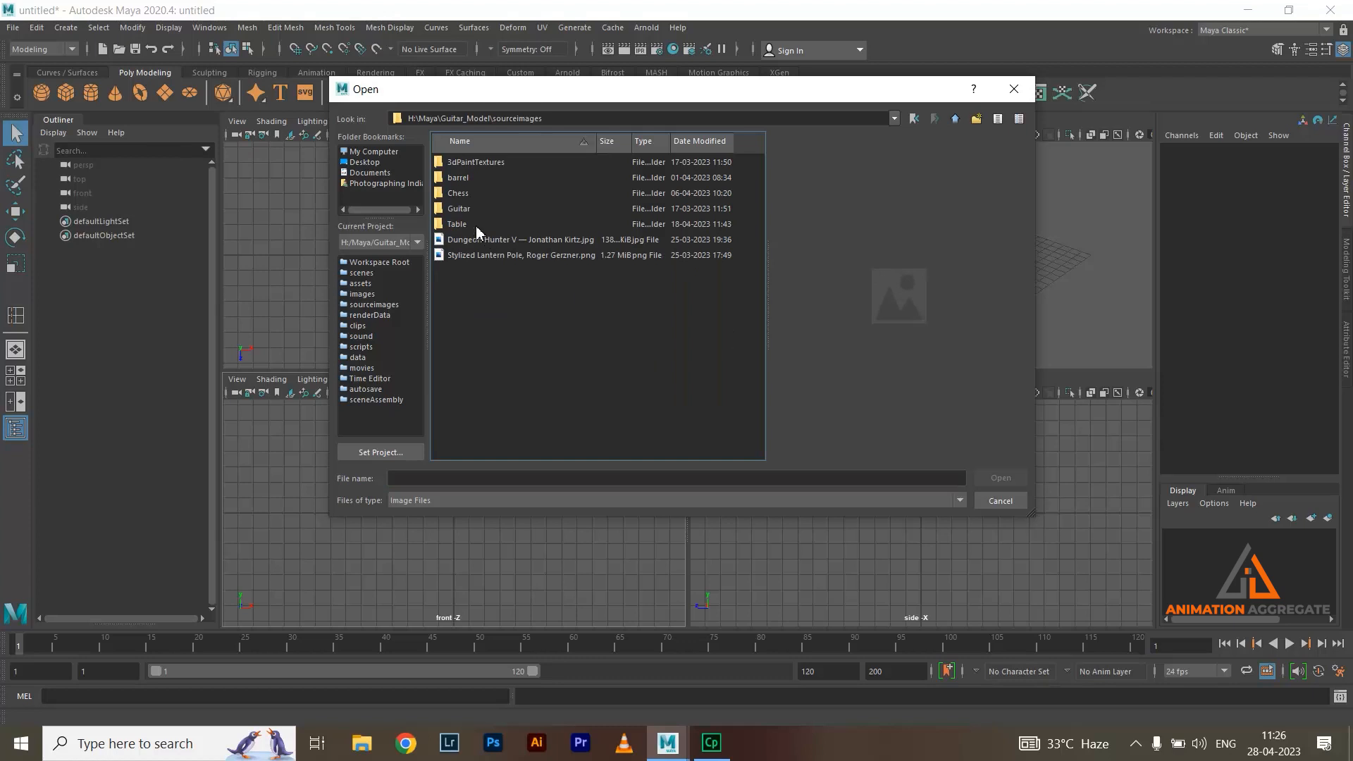
click(451, 225)
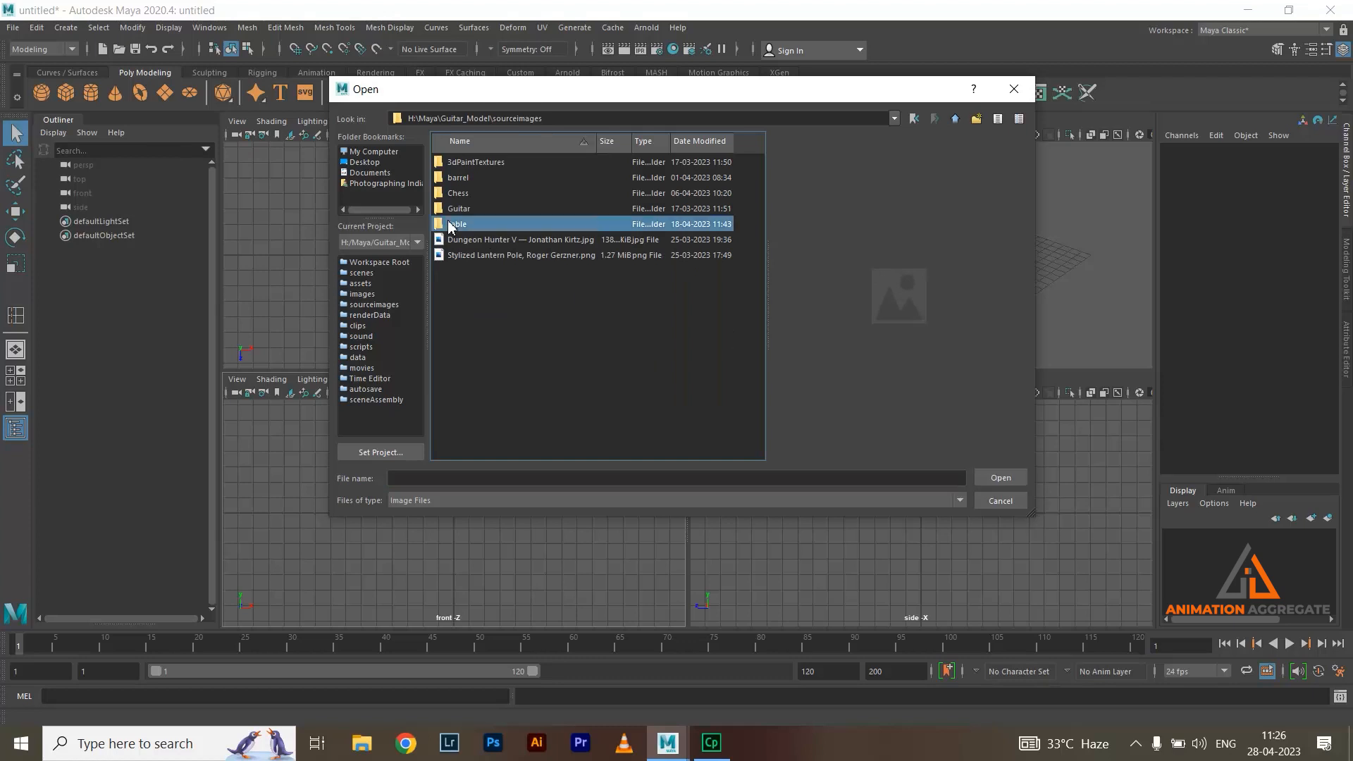
double_click(451, 225)
click(493, 162)
click(1001, 478)
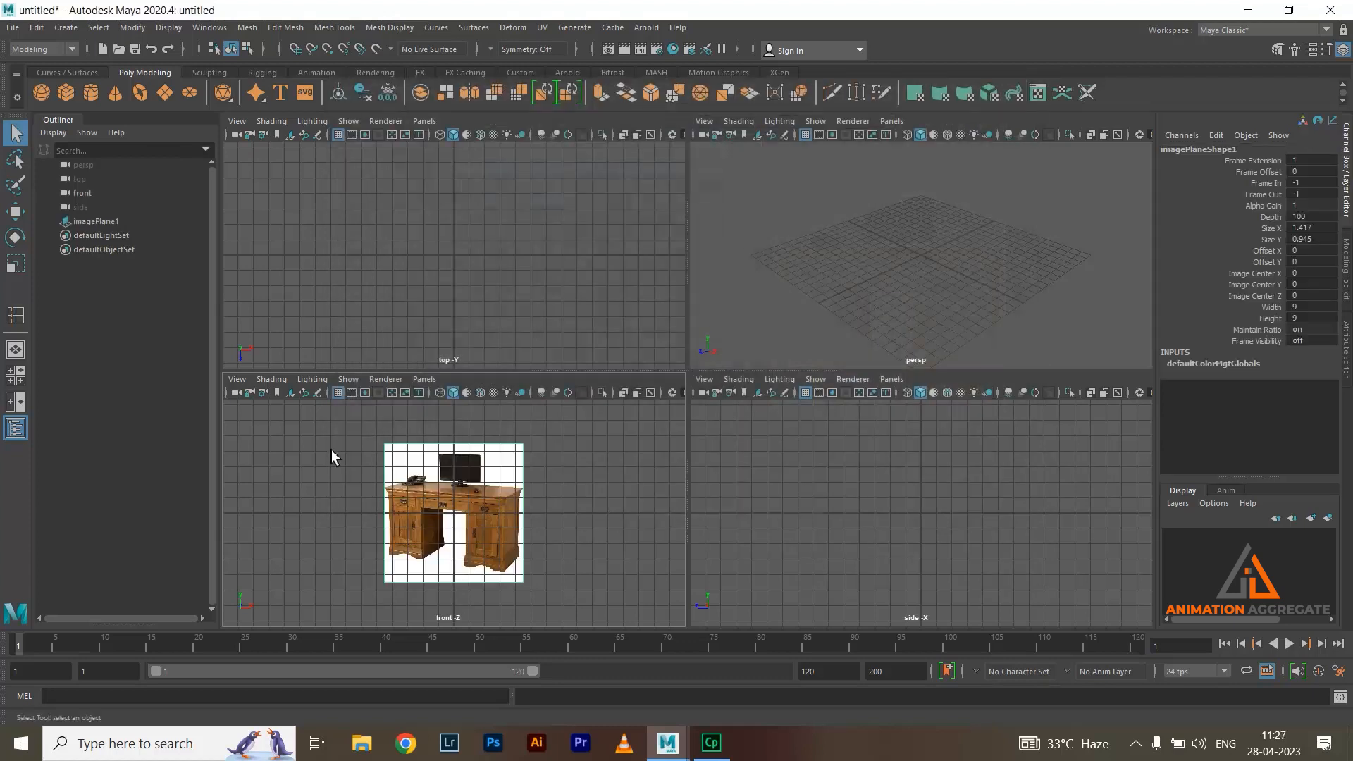
Move the image plane back about 14 units along Z and add it to a new display layer
key(w)
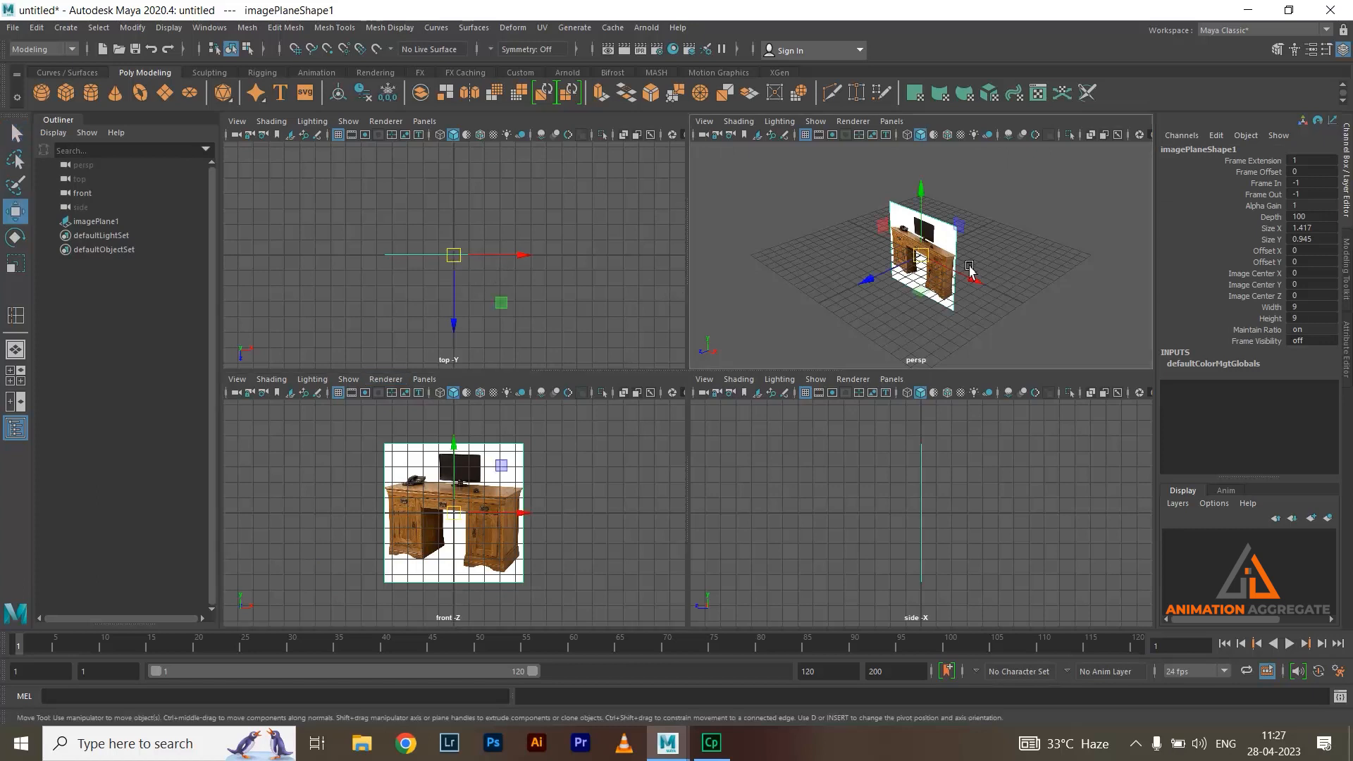
drag(874, 277, 973, 249)
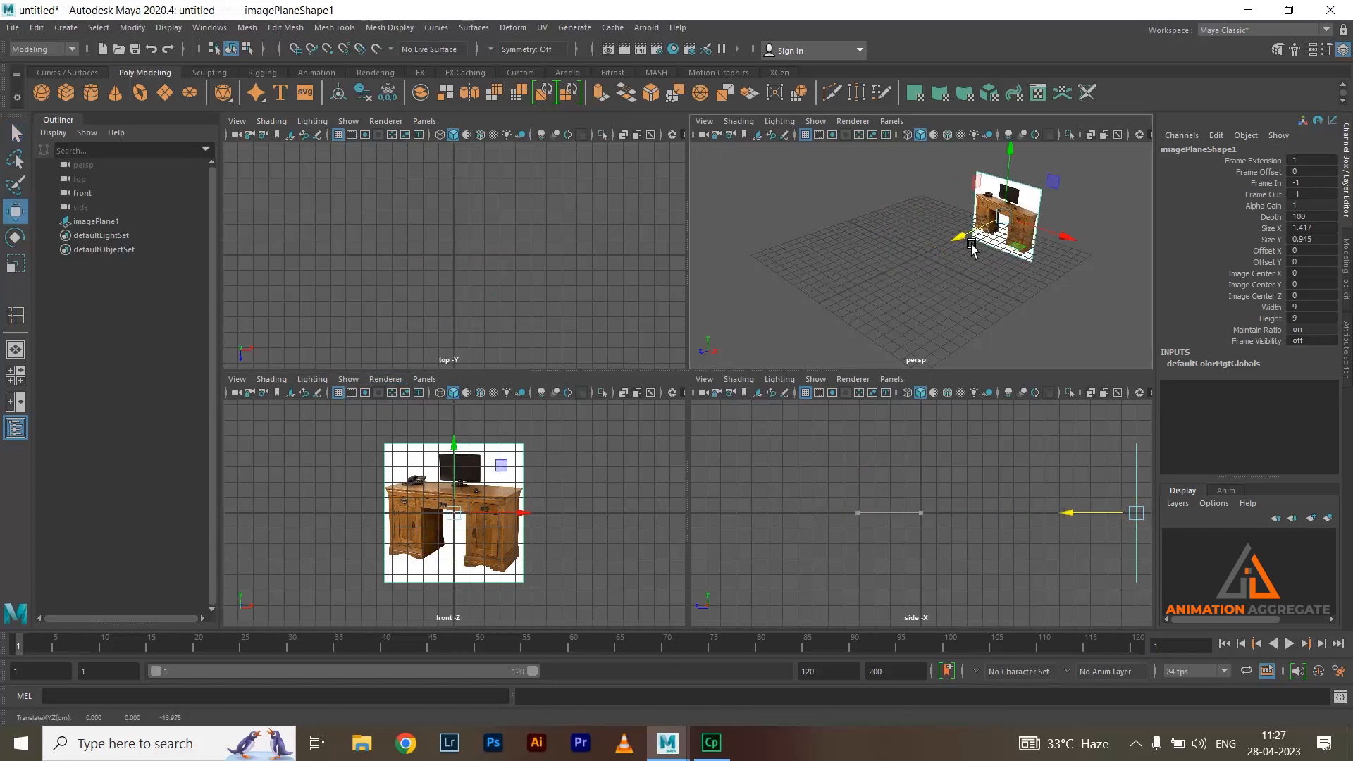
click(1329, 518)
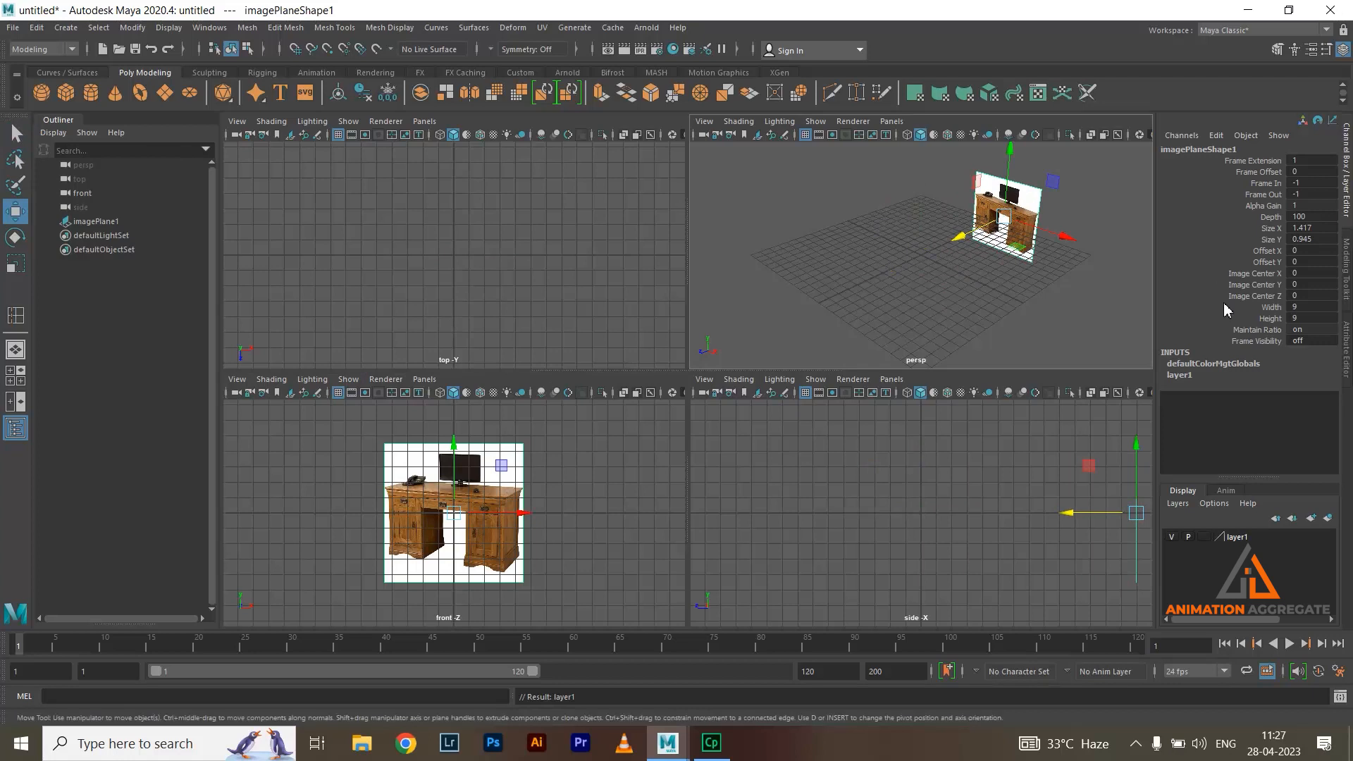
Rename the display layer ImagePlane01 and set it to reference so the image plane cannot be selected
double_click(1238, 537)
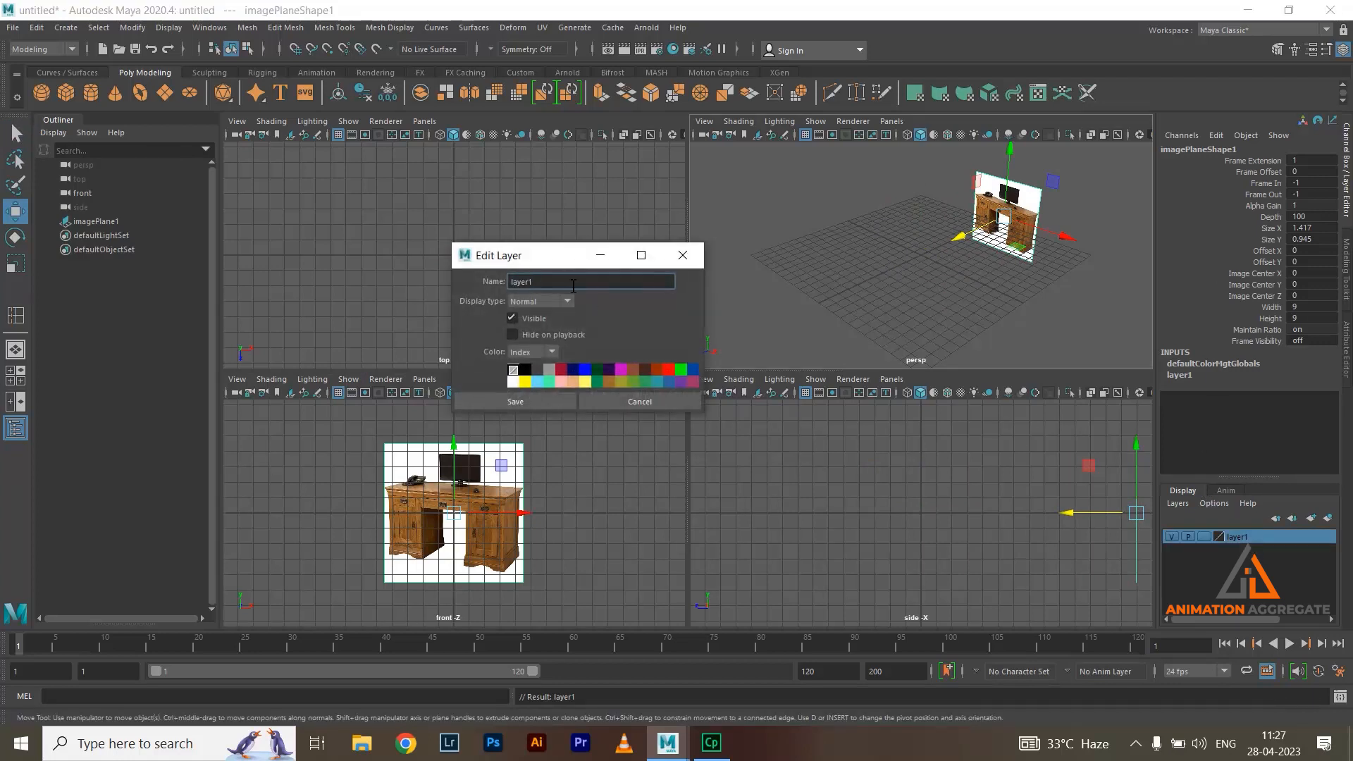
text(image)
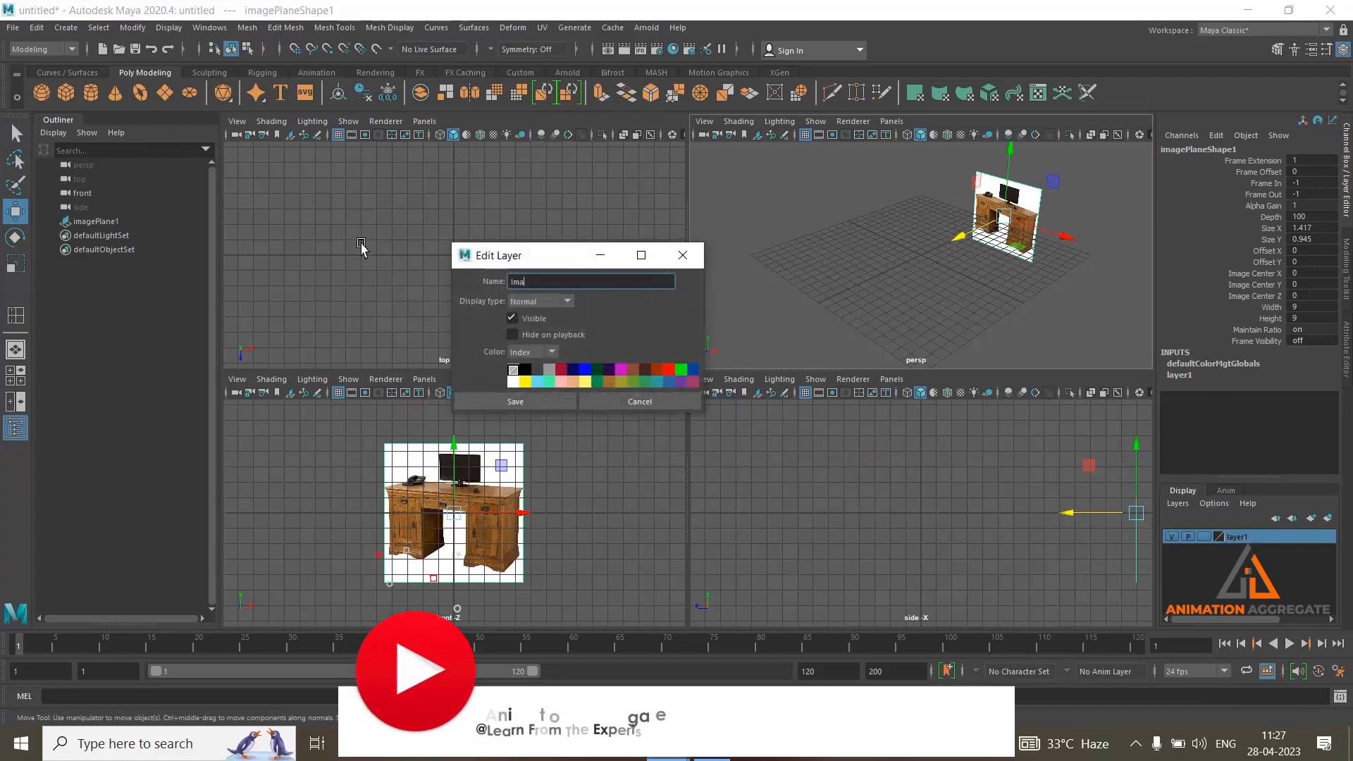
text(Pla)
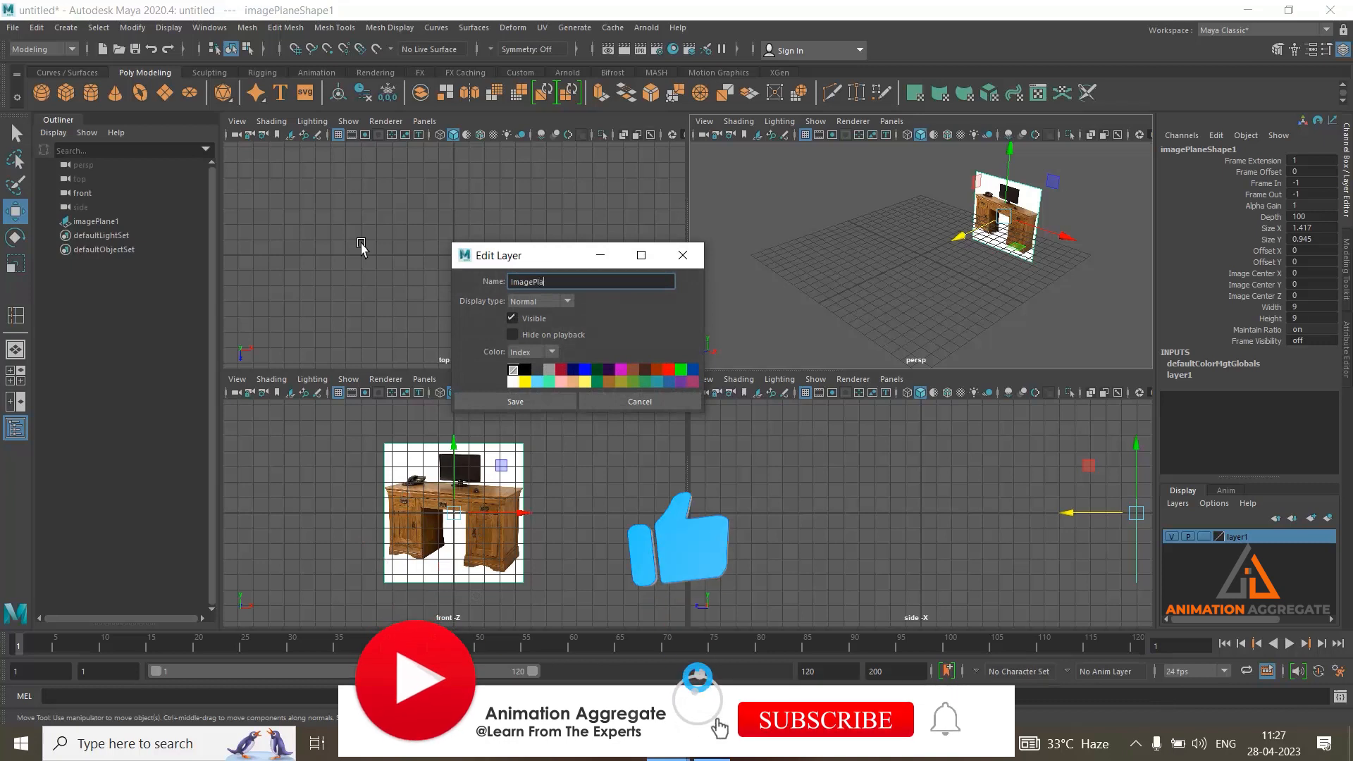
text(ne01)
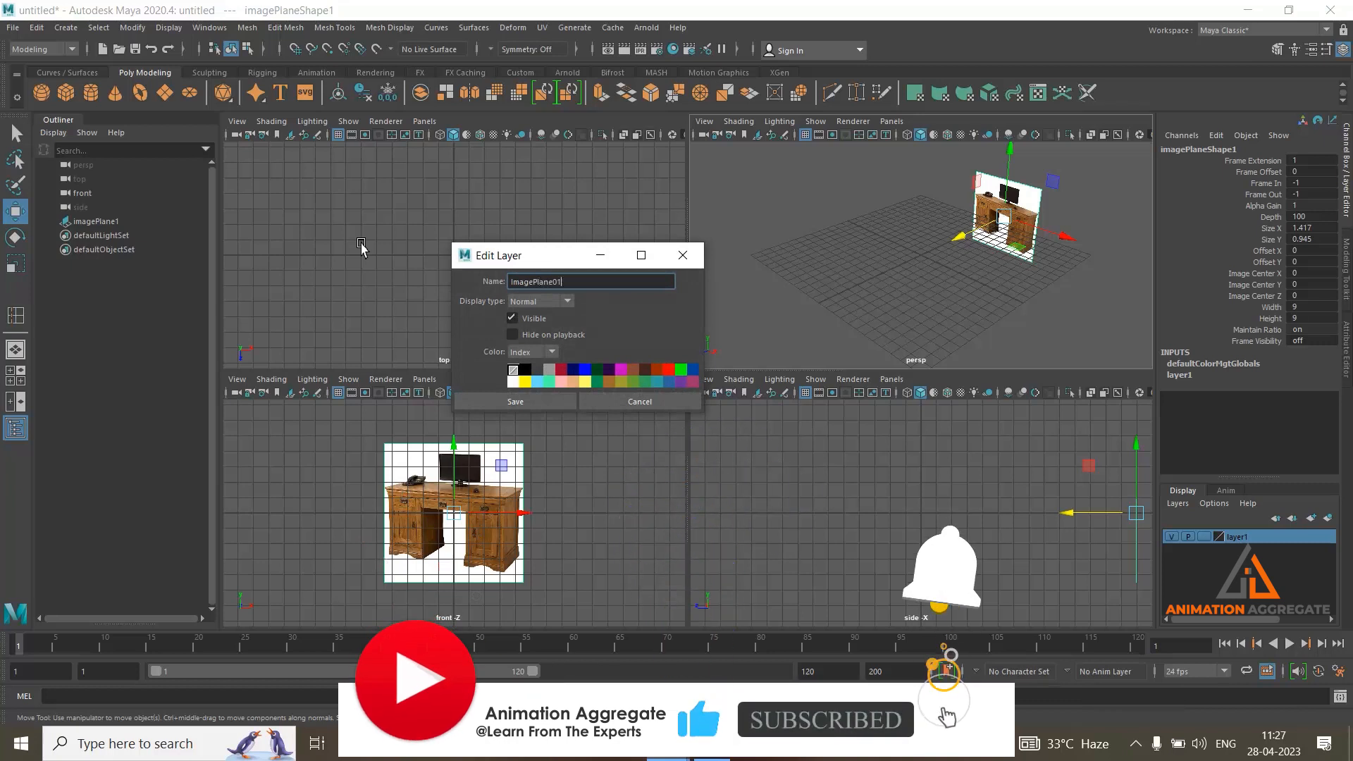
click(521, 402)
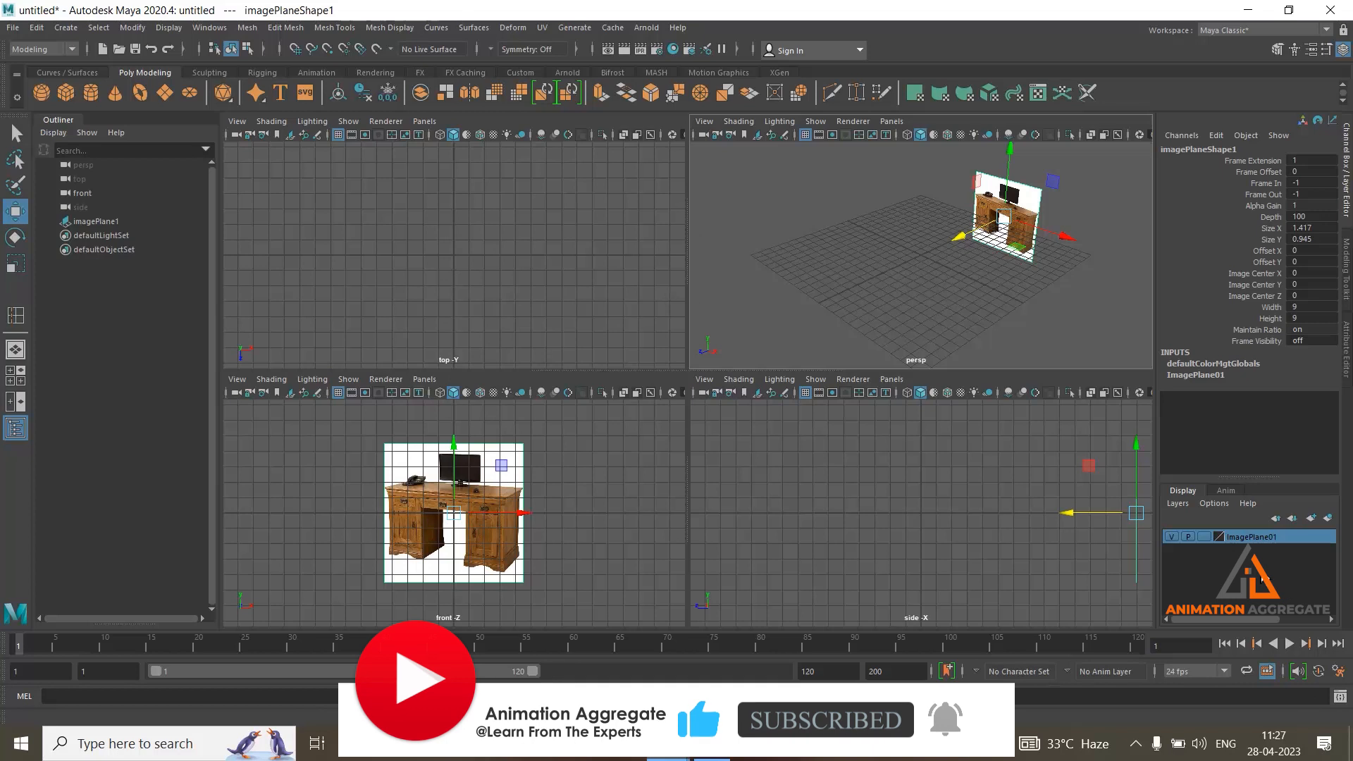
click(1204, 536)
click(1204, 536)
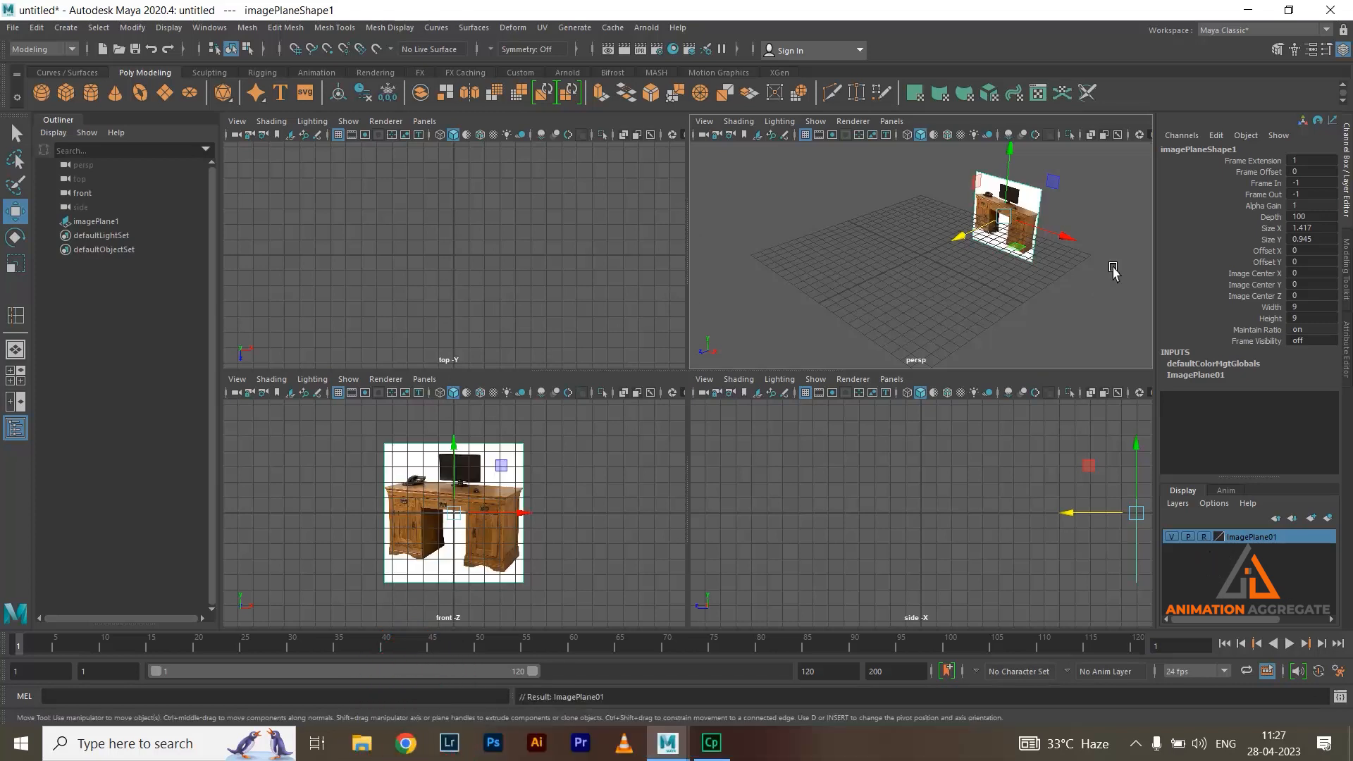
click(1070, 236)
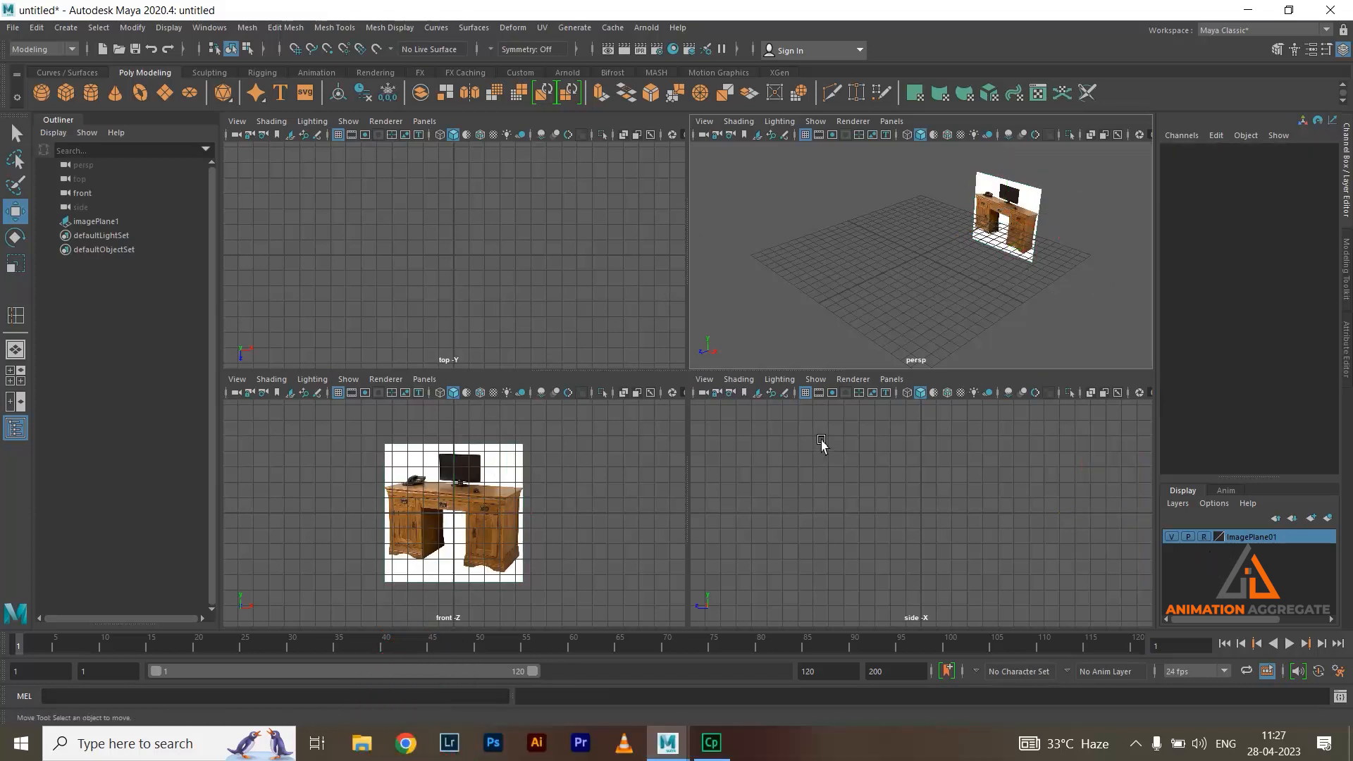
Create a polygon cube in the perspective view and scale it to about 8.86 × 0.67 × 4.49 as the desktop slab
key(space)
alt+drag(856, 365, 891, 387)
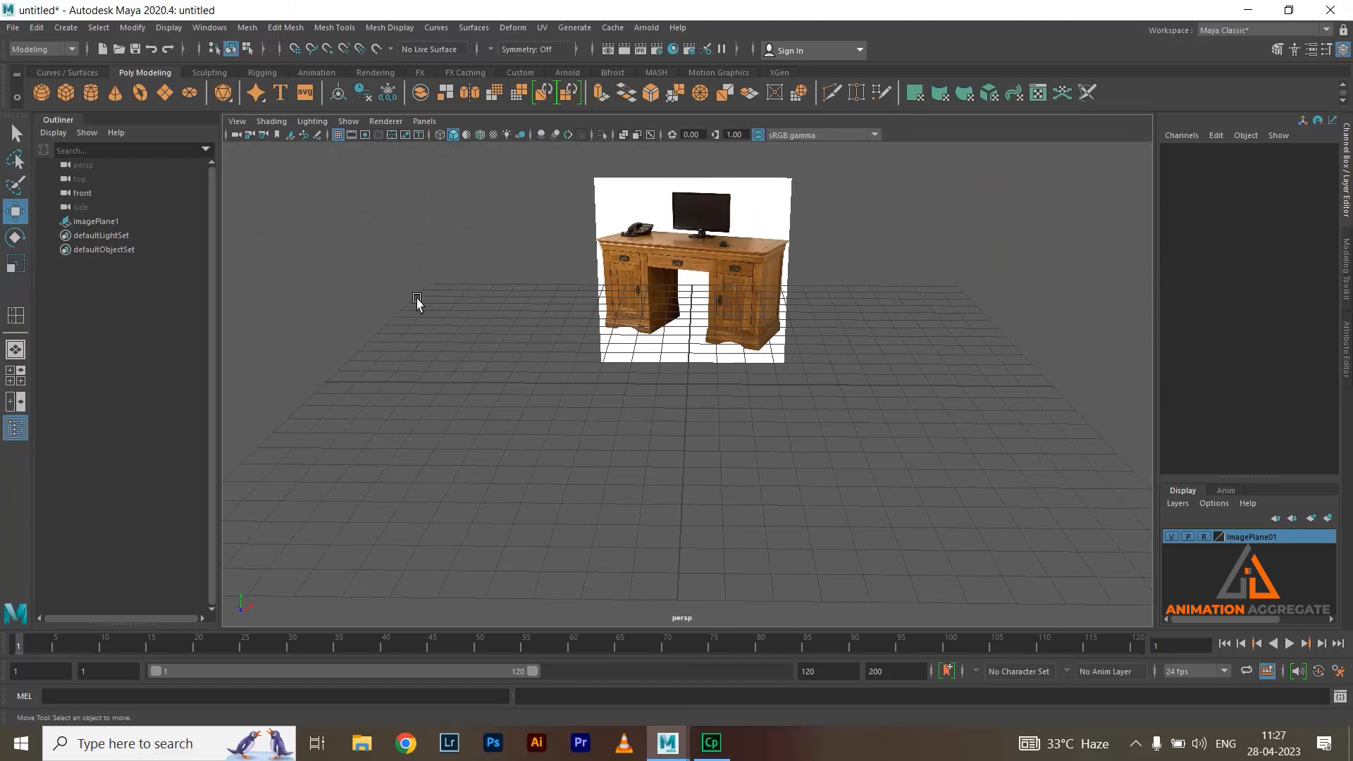
click(67, 93)
alt+drag(839, 369, 743, 346)
key(r)
drag(686, 389, 745, 336)
key(w)
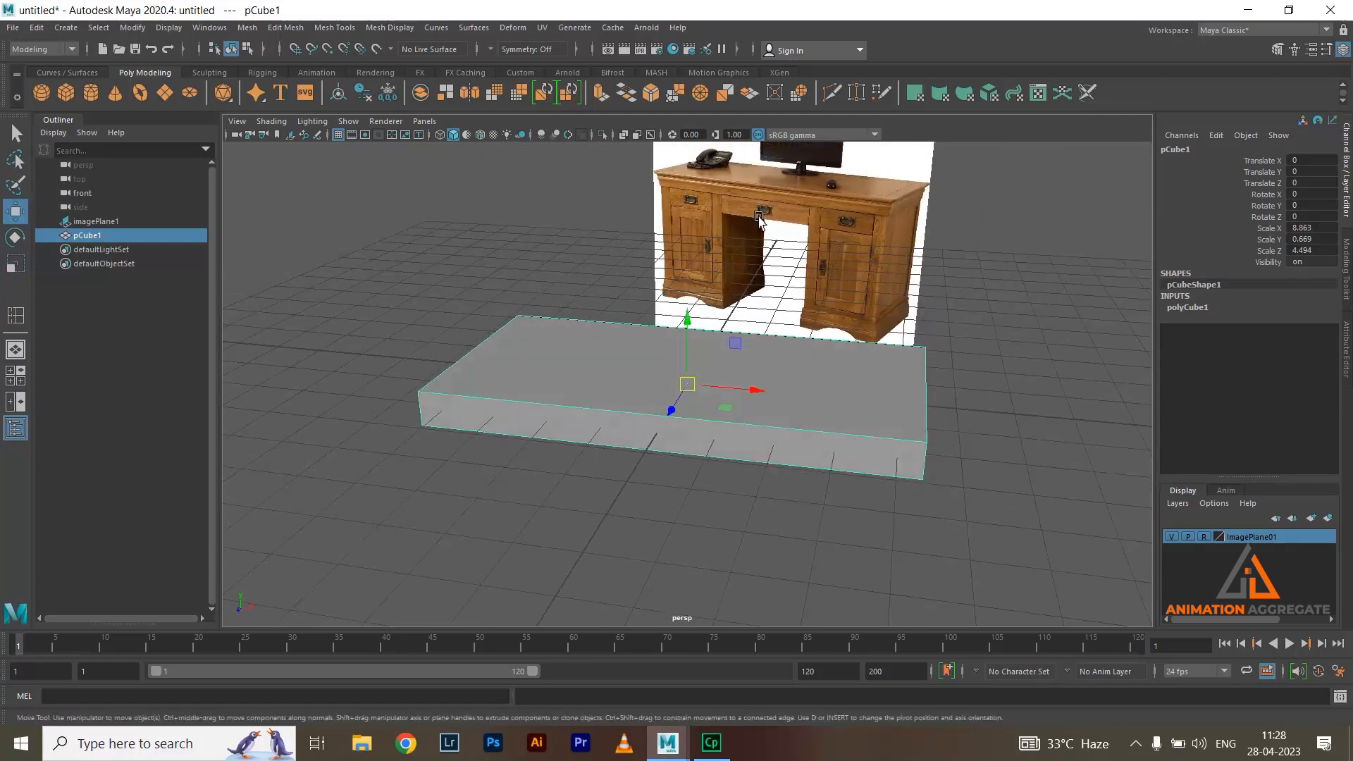
Duplicate the desktop slab, lower the copy to about Y -0.69 beneath it and reduce its X scale to about 3.48
mouse_move(793, 263)
alt+mouse_down()
mouse_move(814, 303)
mouse_move(790, 277)
alt+mouse_up()
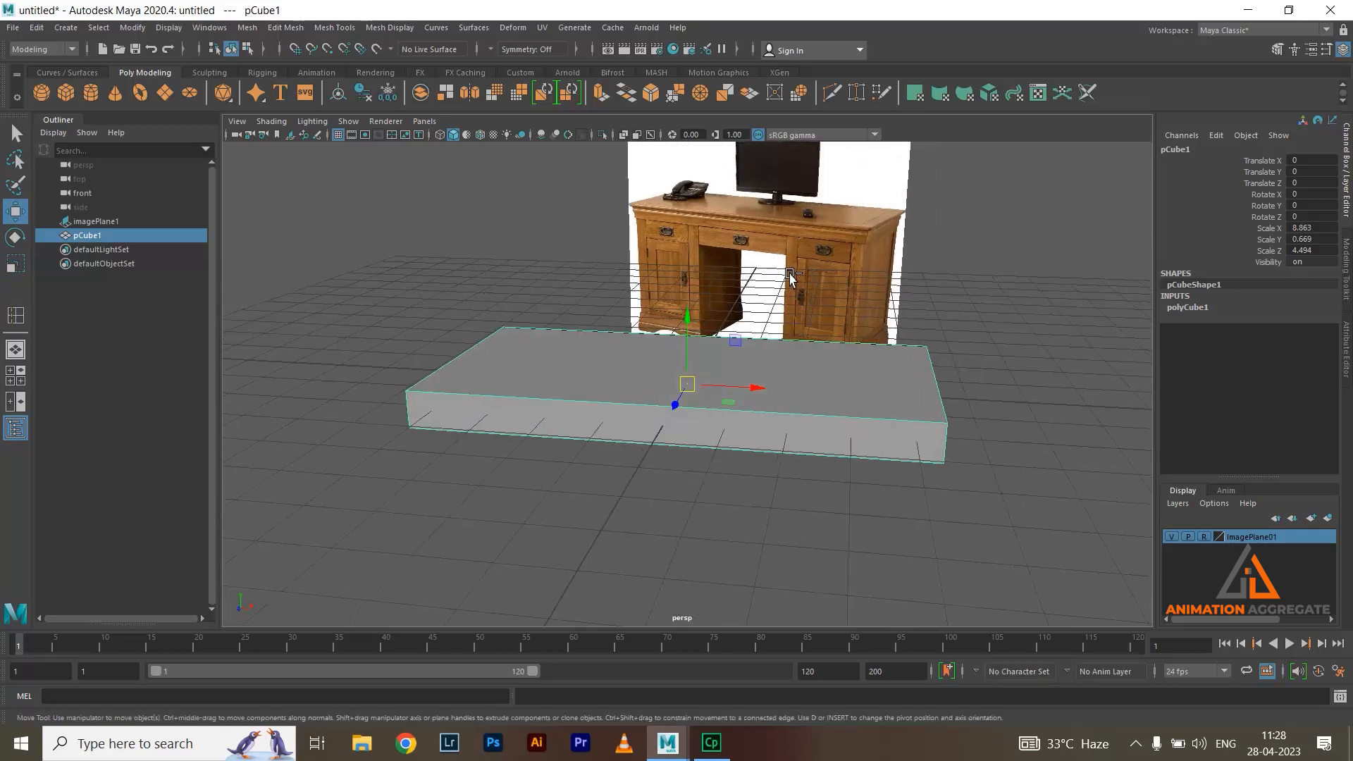
key(ctrl+d)
drag(688, 331, 688, 363)
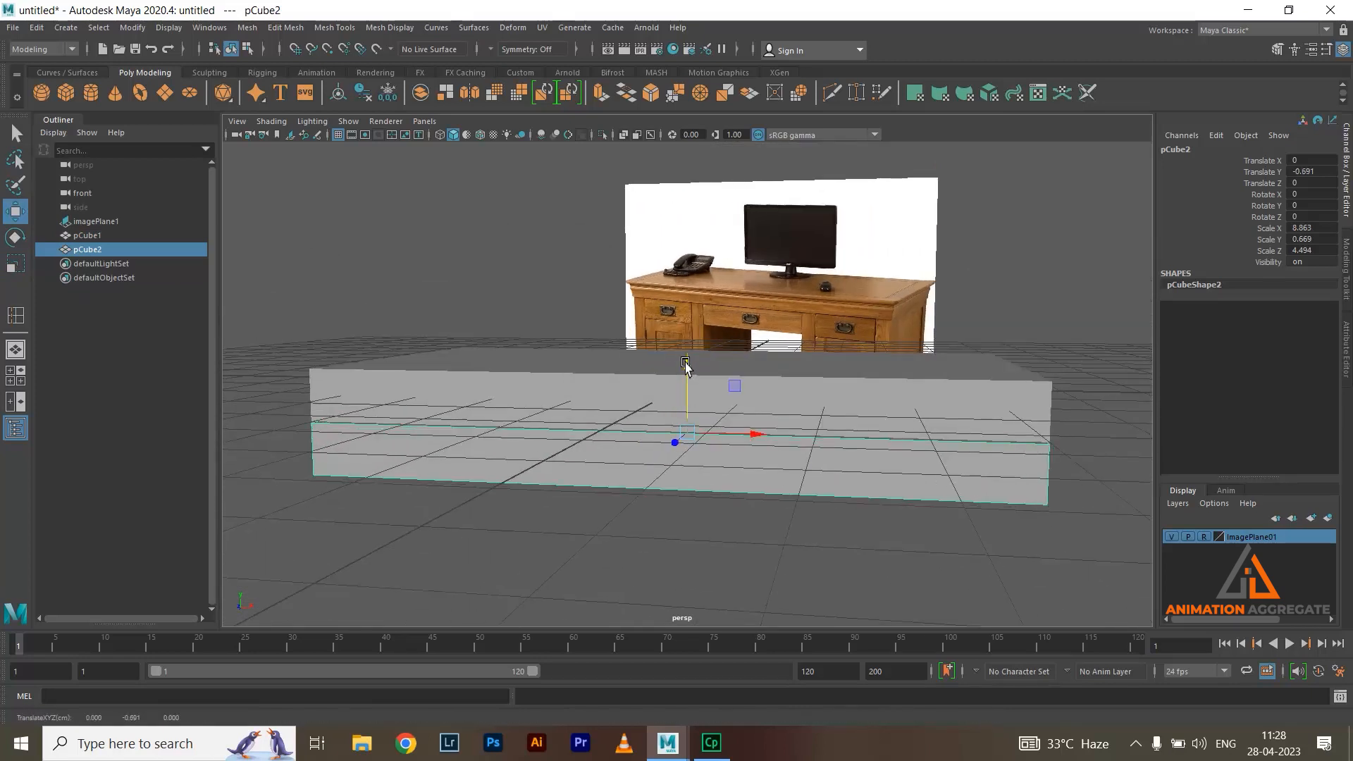
key(r)
drag(709, 425, 749, 423)
alt+drag(749, 423, 814, 384)
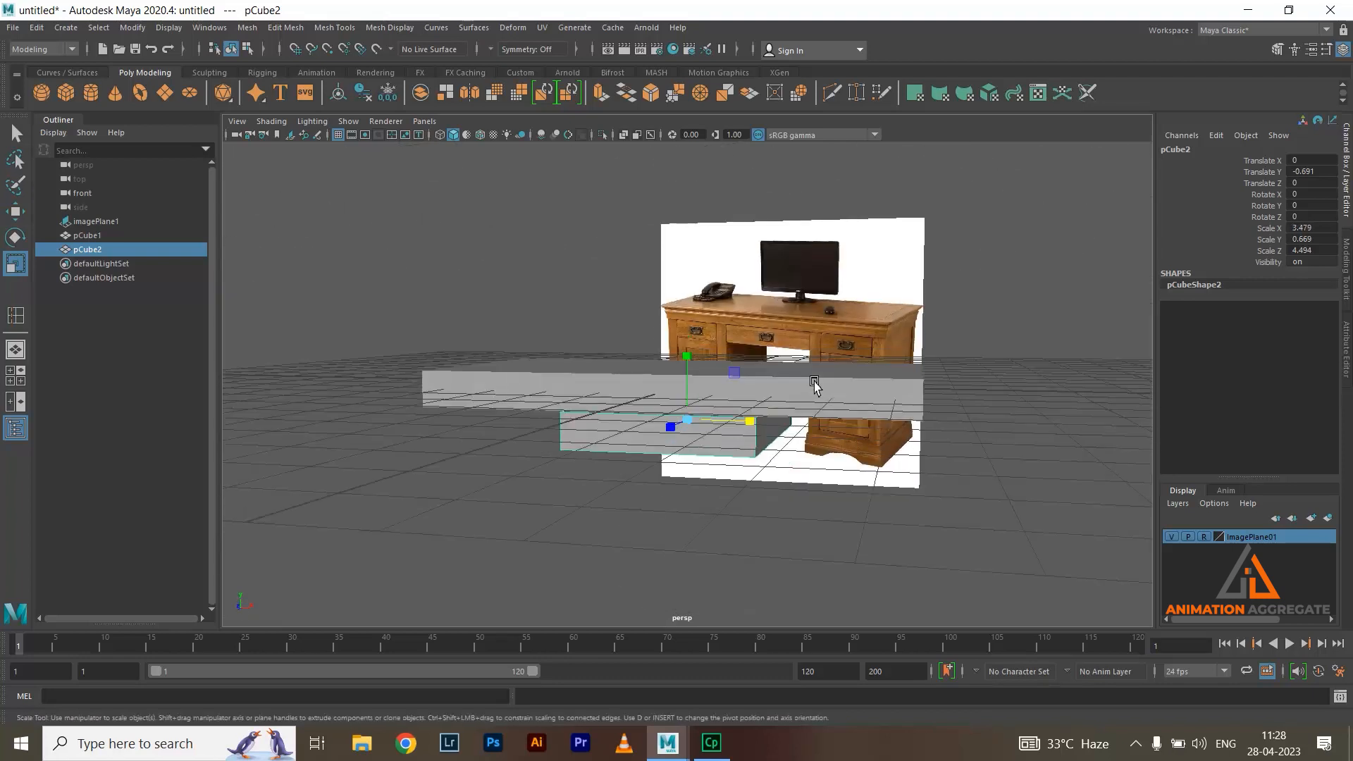
Duplicate the narrow middle block and move the copy along X to about 3.5, beside the original
key(ctrl+d)
key(w)
drag(766, 425, 853, 275)
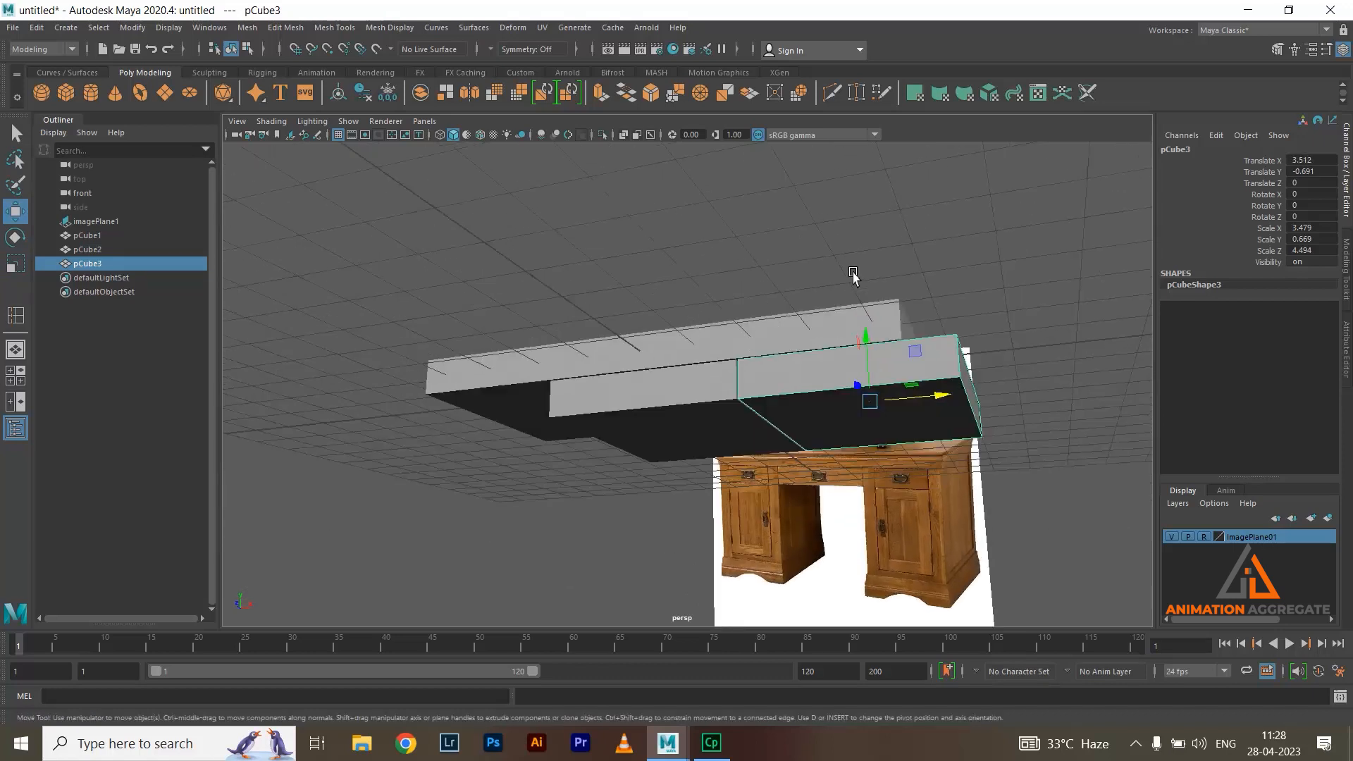
alt+right_drag(853, 274, 999, 410)
drag(1029, 412, 946, 387)
Move the outer-end vertices of the duplicated side block inward along X to line up with the end of the desktop
right_drag(958, 378, 884, 360)
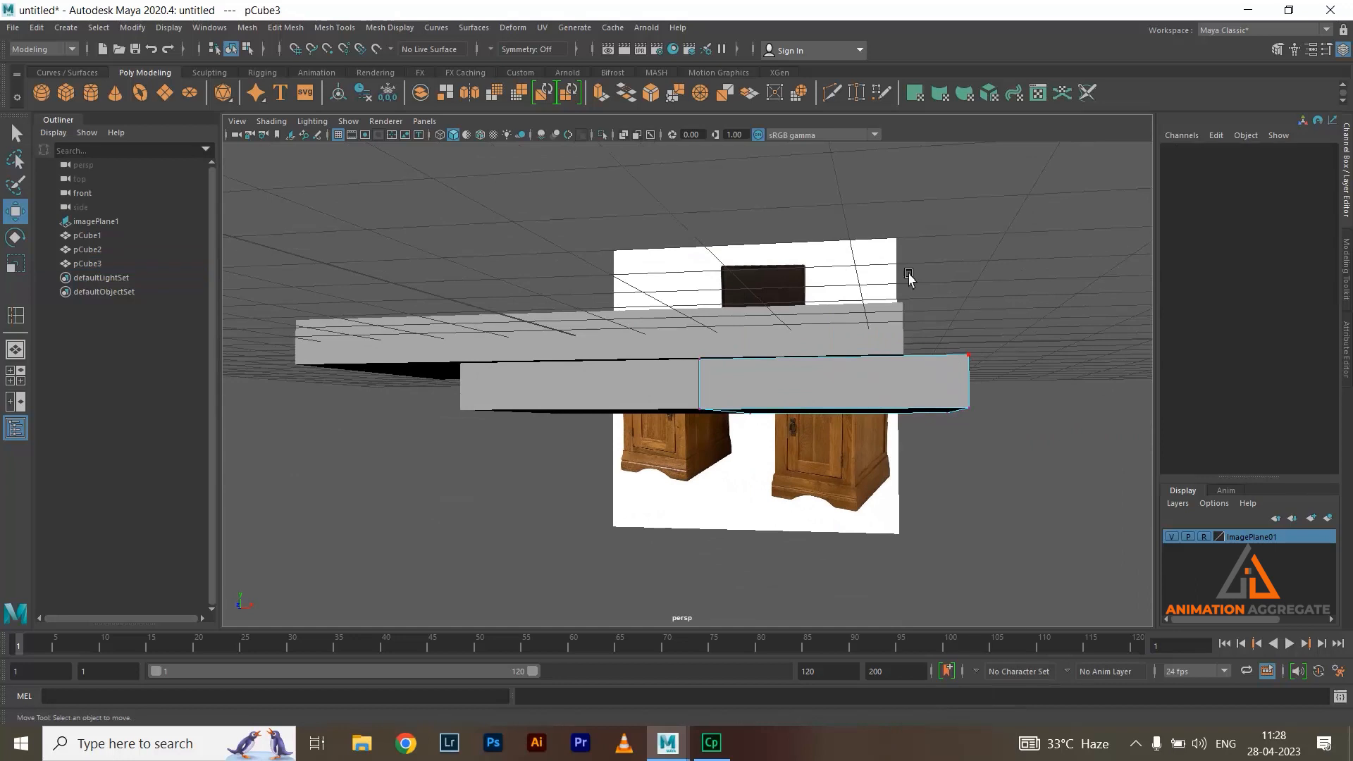
drag(1039, 477, 941, 328)
alt+drag(941, 328, 964, 407)
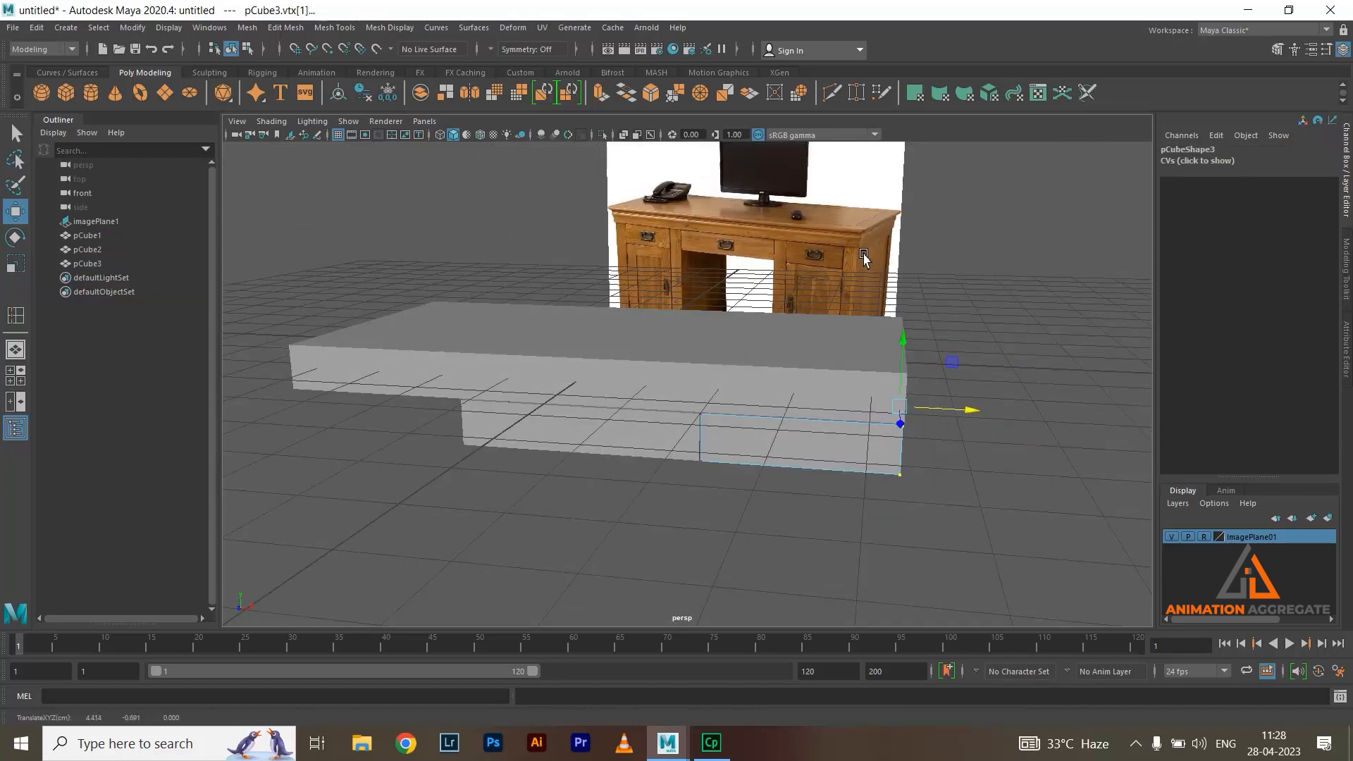
alt+drag(951, 384, 1051, 374)
alt+drag(963, 331, 878, 310)
Pull the side block's bottom face down to about Y -4.4 to form the desk pedestal and return to object mode
click(587, 416)
right_drag(794, 310, 801, 352)
click(800, 369)
alt+drag(800, 368, 776, 462)
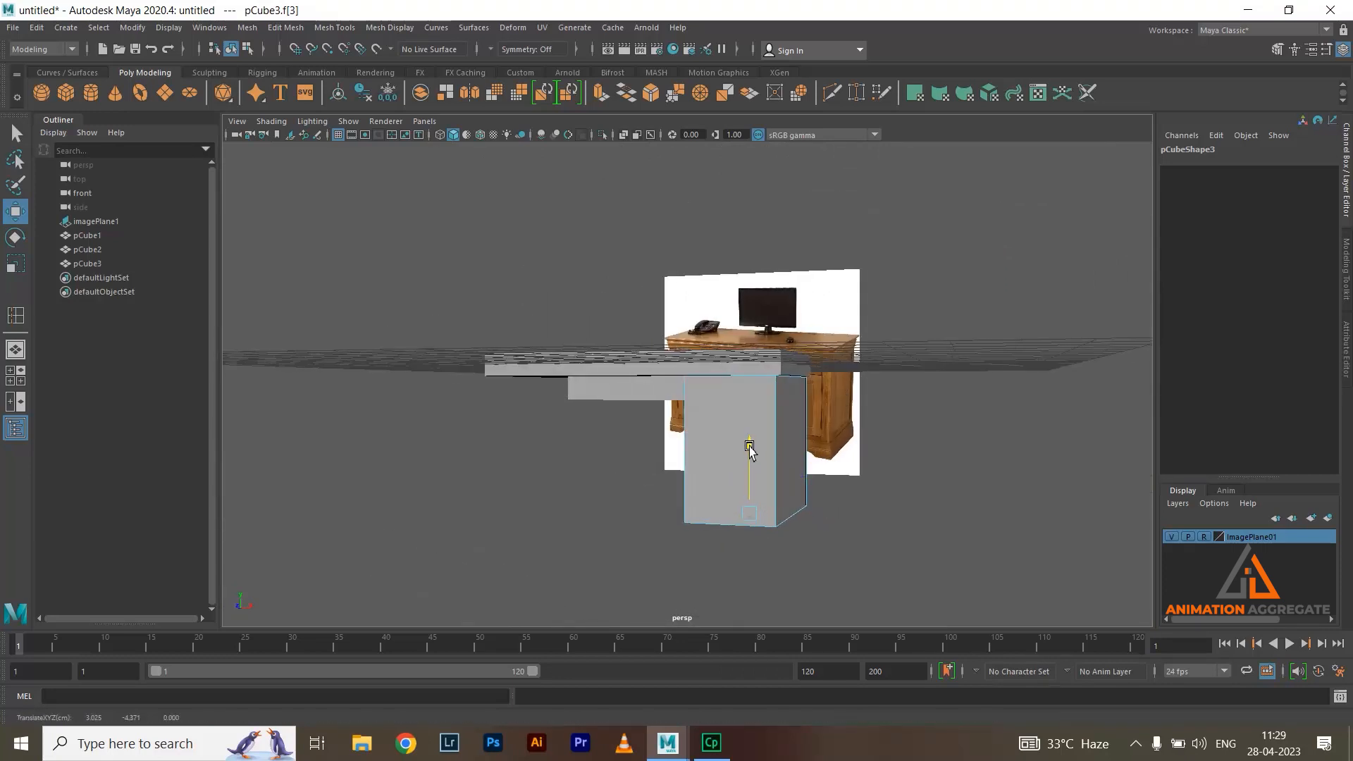
alt+drag(707, 423, 834, 411)
right_drag(760, 358, 845, 328)
alt+drag(934, 400, 920, 417)
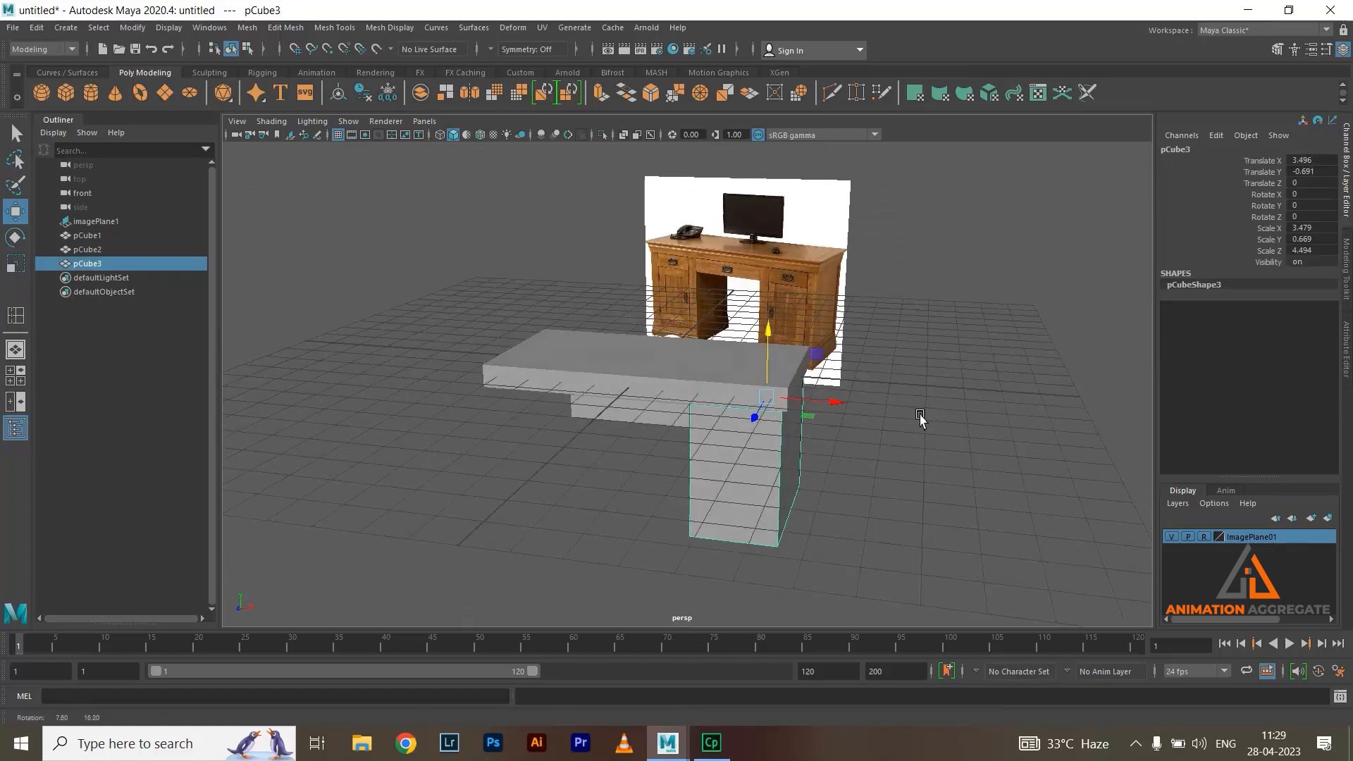
Snap the side pedestal's pivot along X to the desk's centre line on the grid
alt+drag(839, 447, 703, 457)
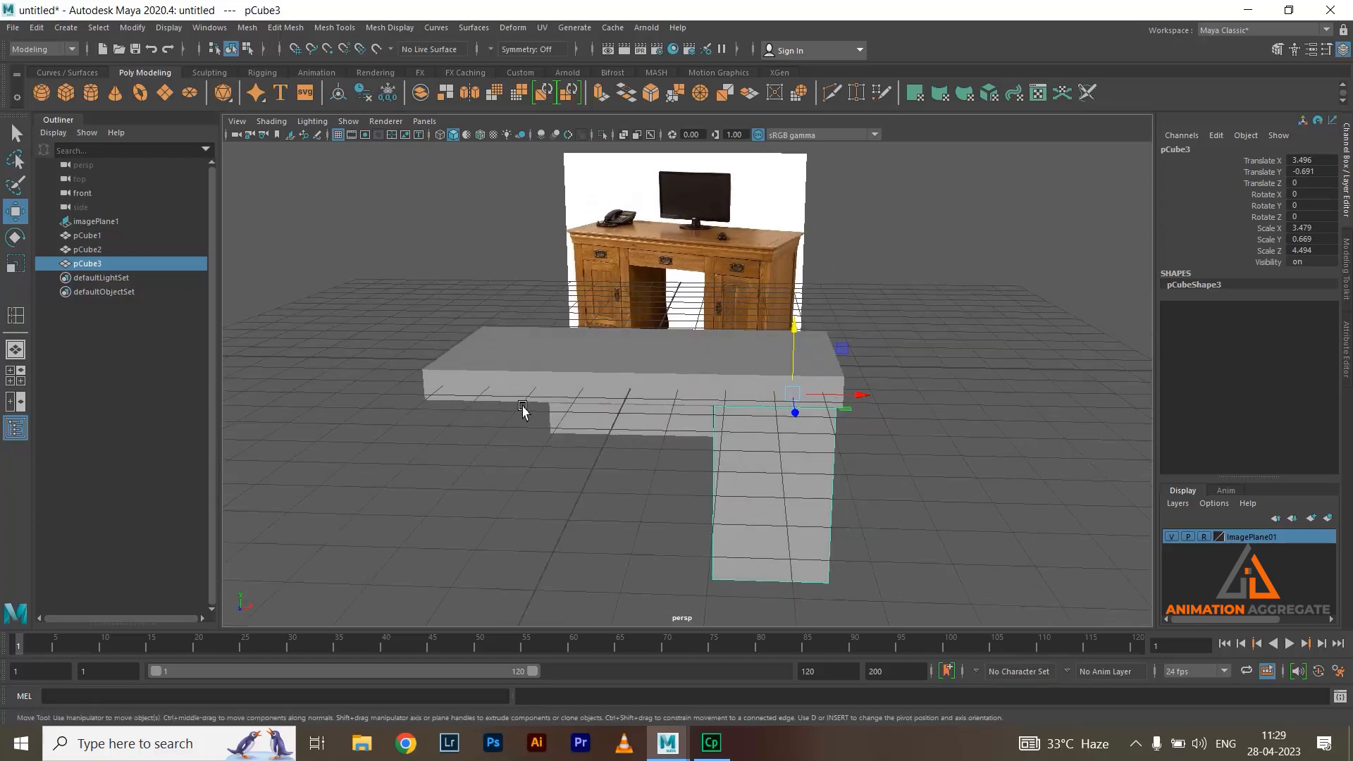
alt+drag(785, 461, 730, 399)
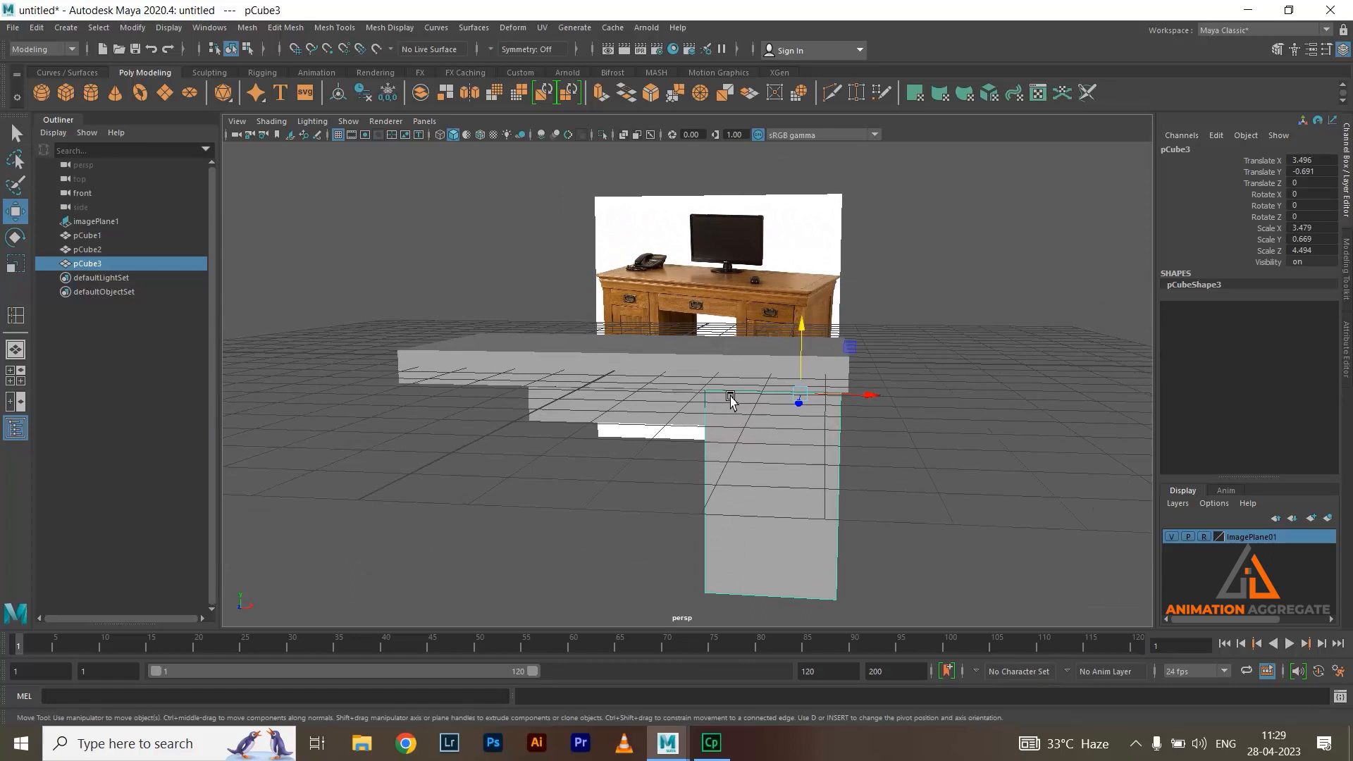
alt+drag(855, 493, 855, 392)
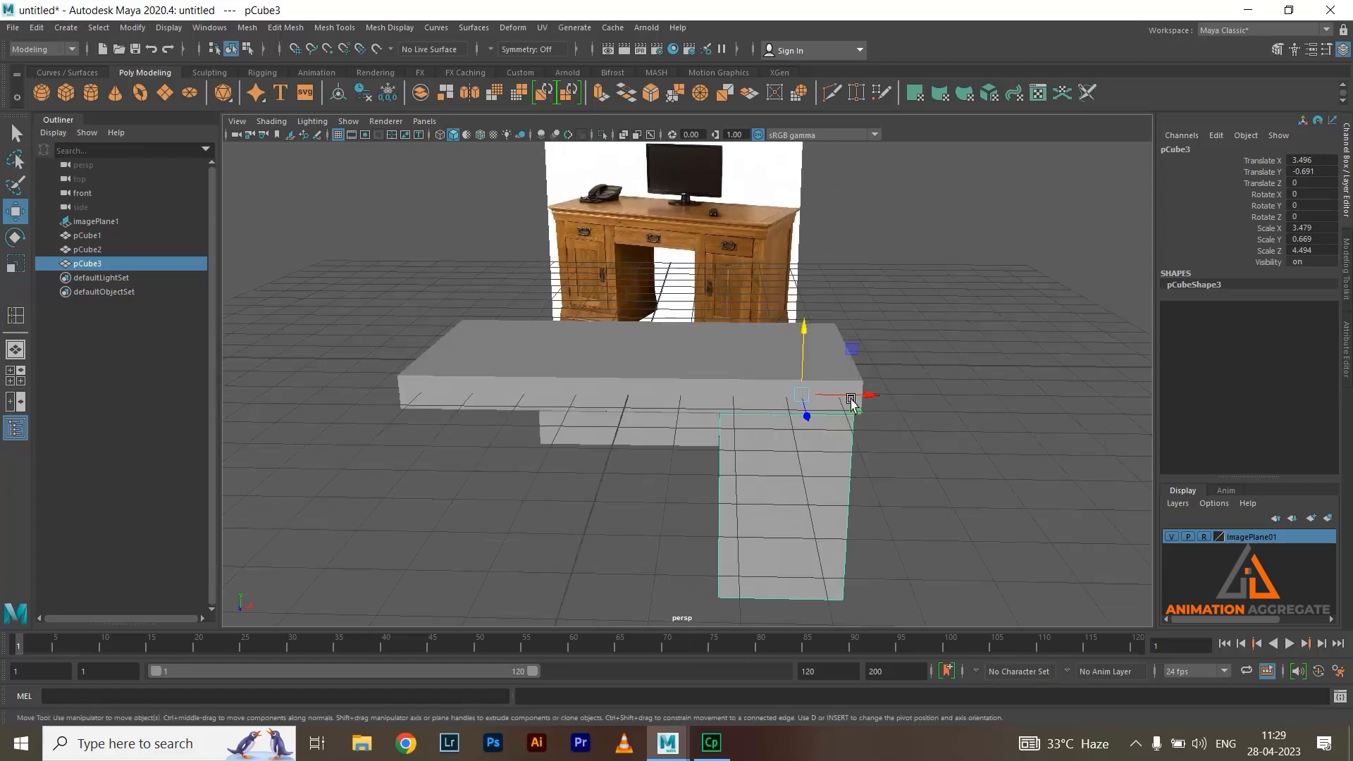
alt+drag(616, 462, 656, 443)
key(d)
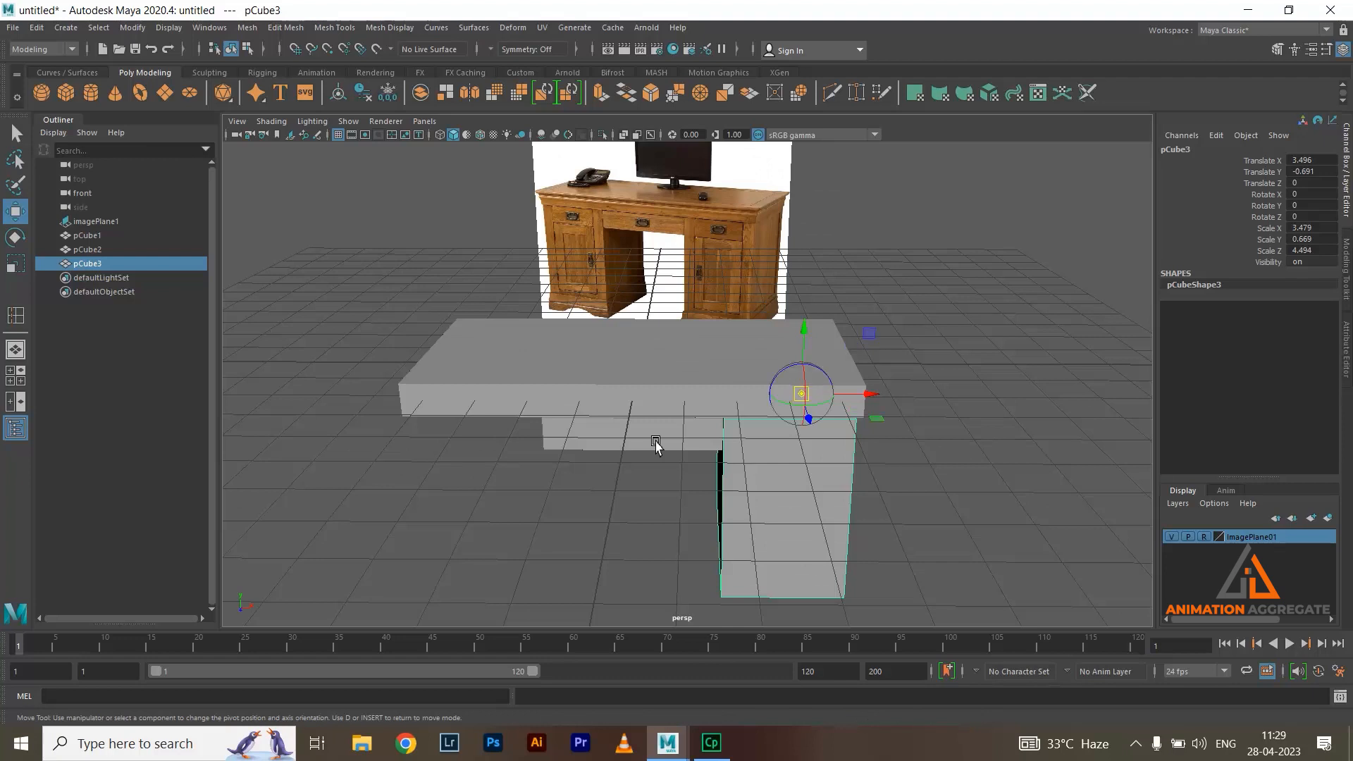
key(x)
key(d)
key(x)
key(x)
key(d)
key(d)
key(x)
drag(875, 402, 879, 420)
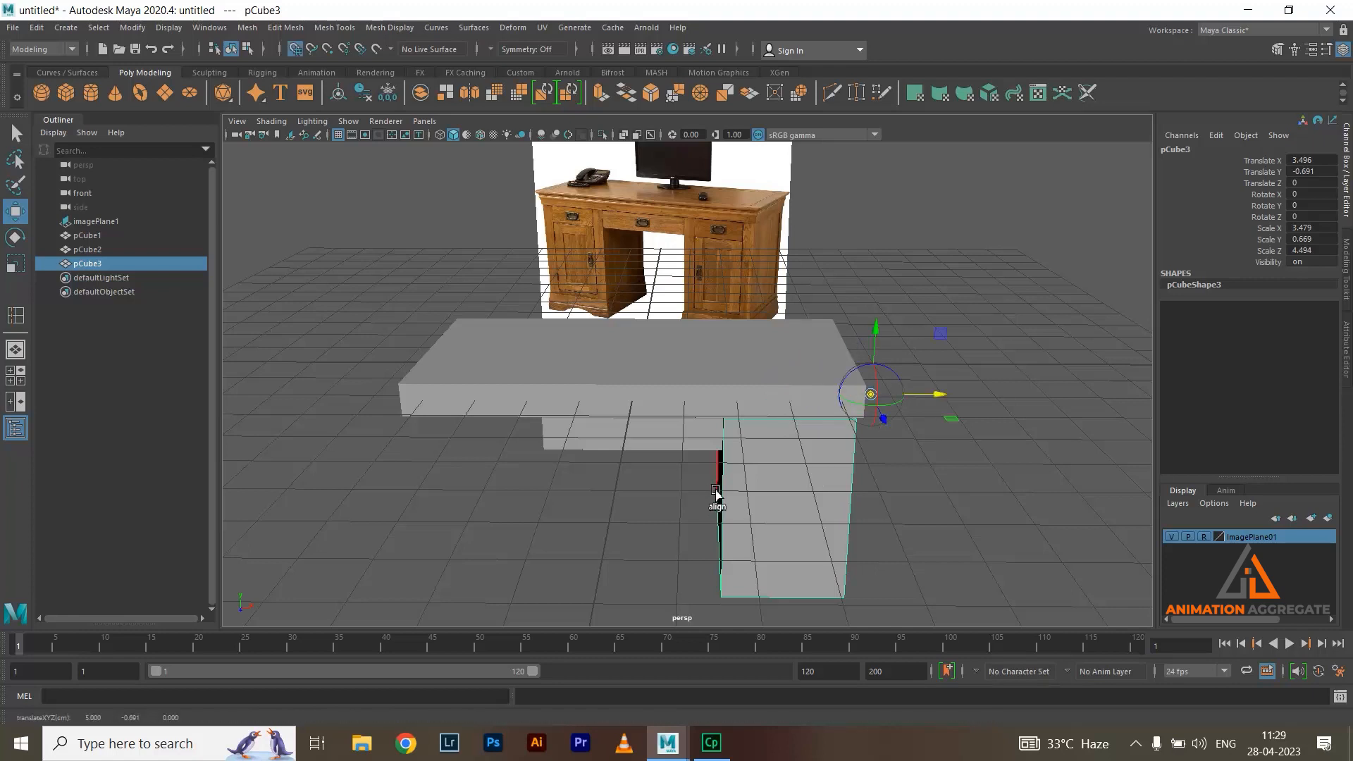
middle_click(629, 434)
key(d)
mouse_move(889, 448)
alt+mouse_down()
mouse_move(915, 430)
mouse_move(907, 493)
mouse_move(870, 449)
alt+mouse_up()
Duplicate the side pedestal as a mirrored instance on the opposite end of the desk, using Duplicate Special with X scale -1
click(40, 29)
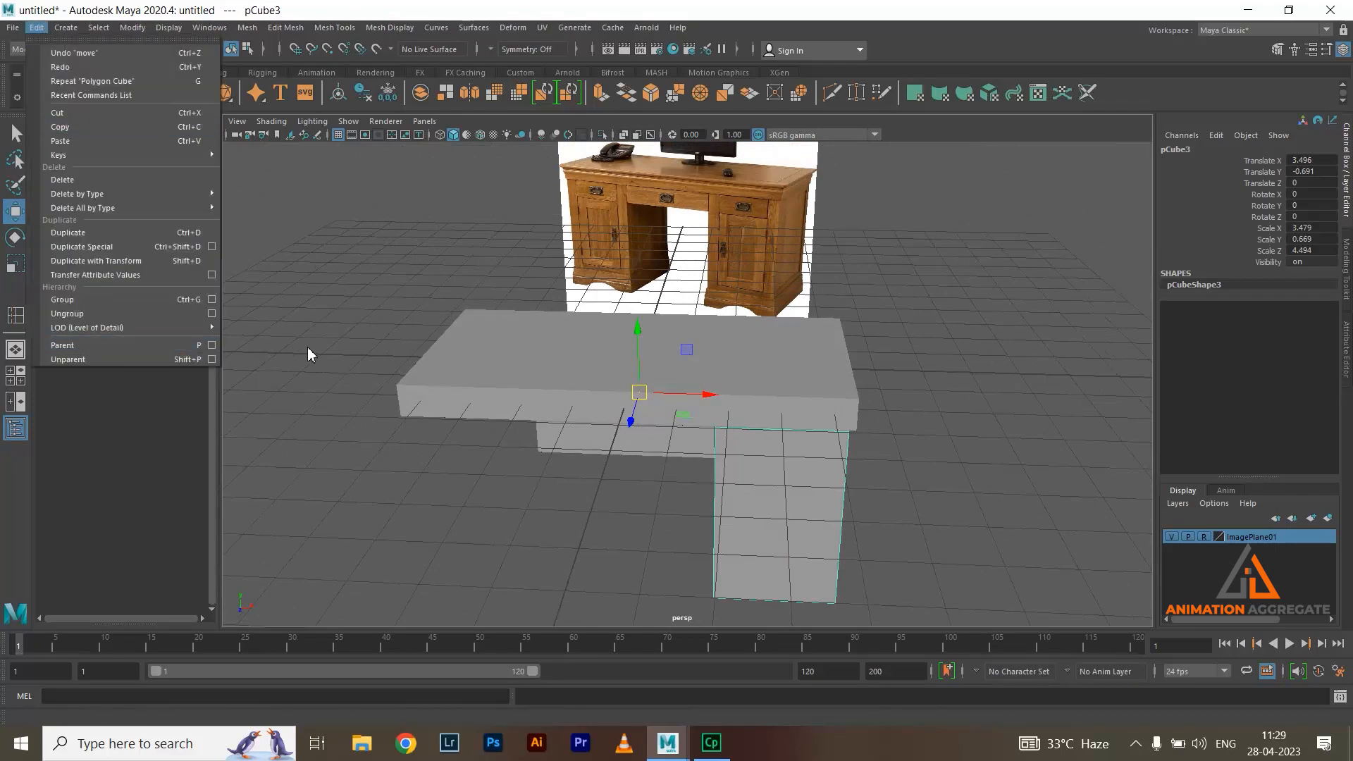
click(212, 246)
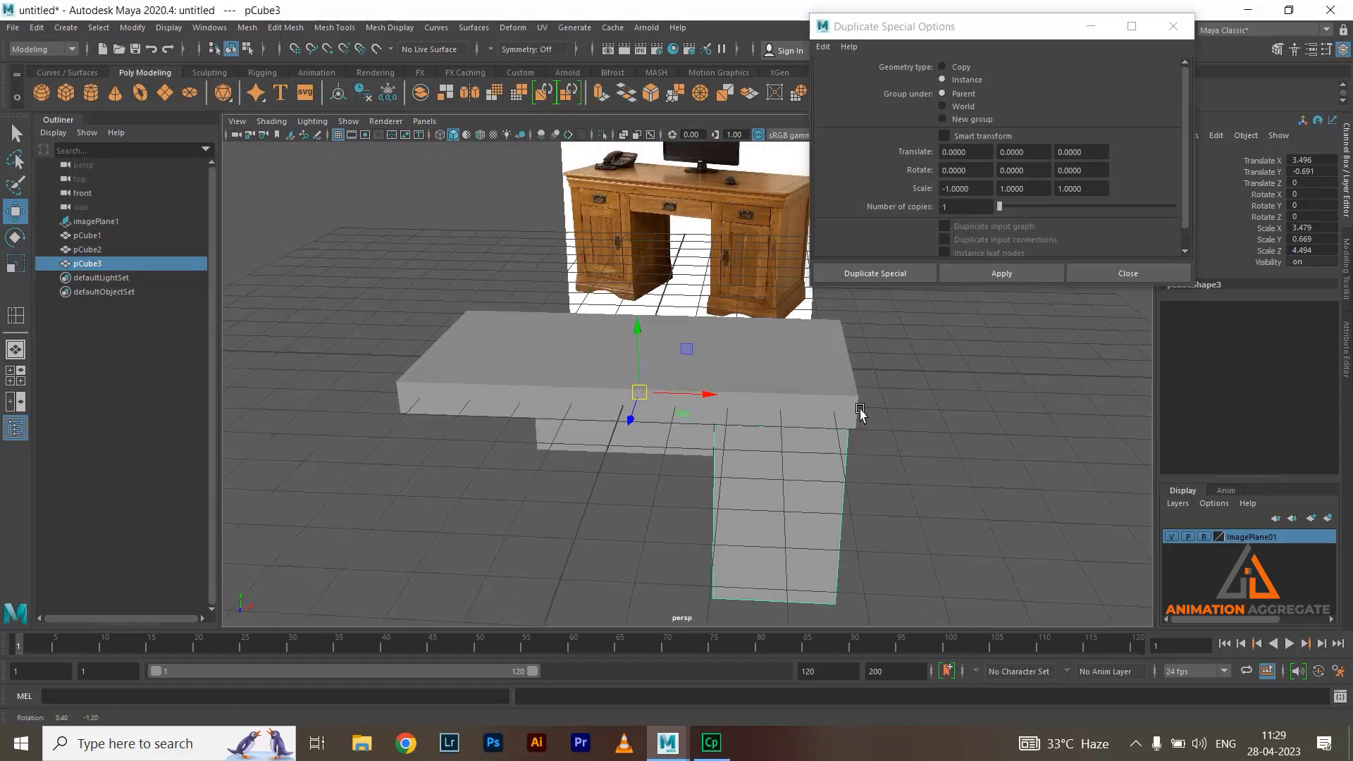
alt+drag(859, 410, 854, 407)
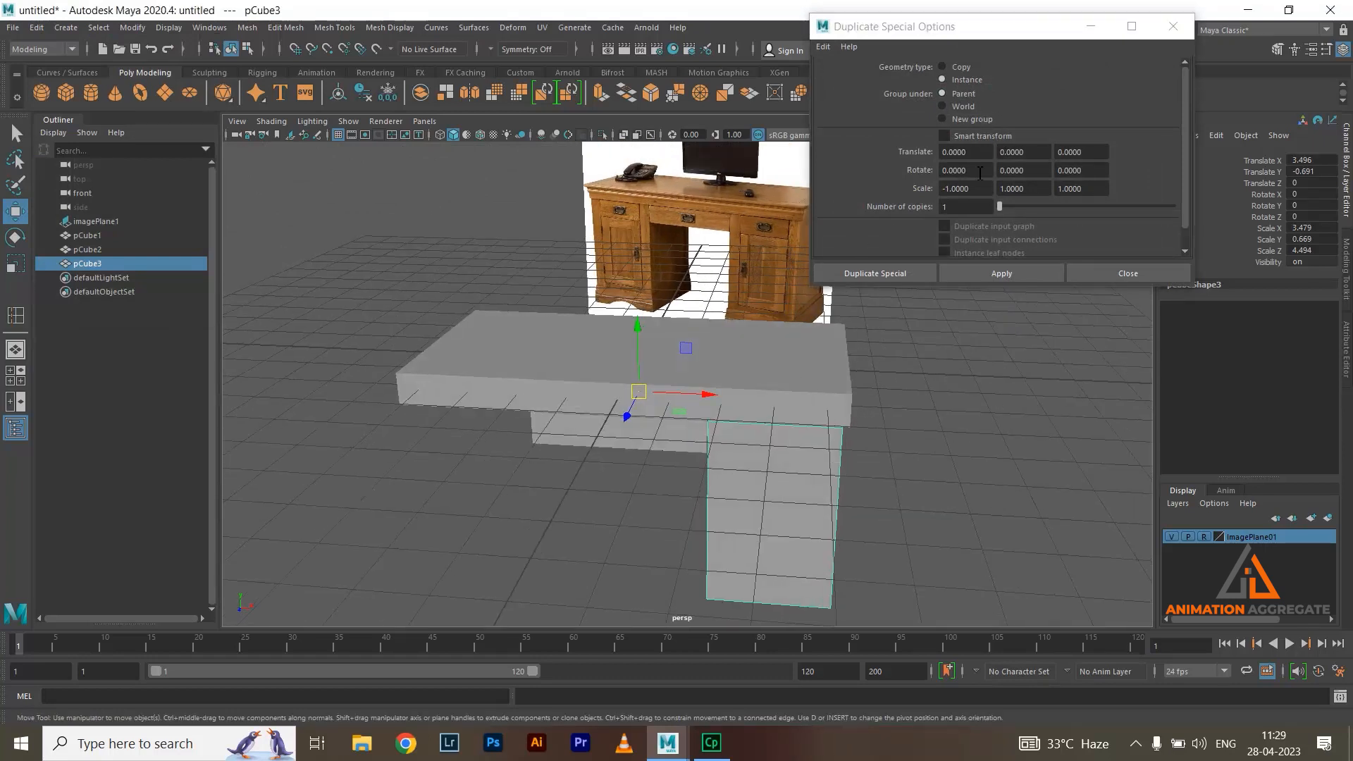
click(984, 189)
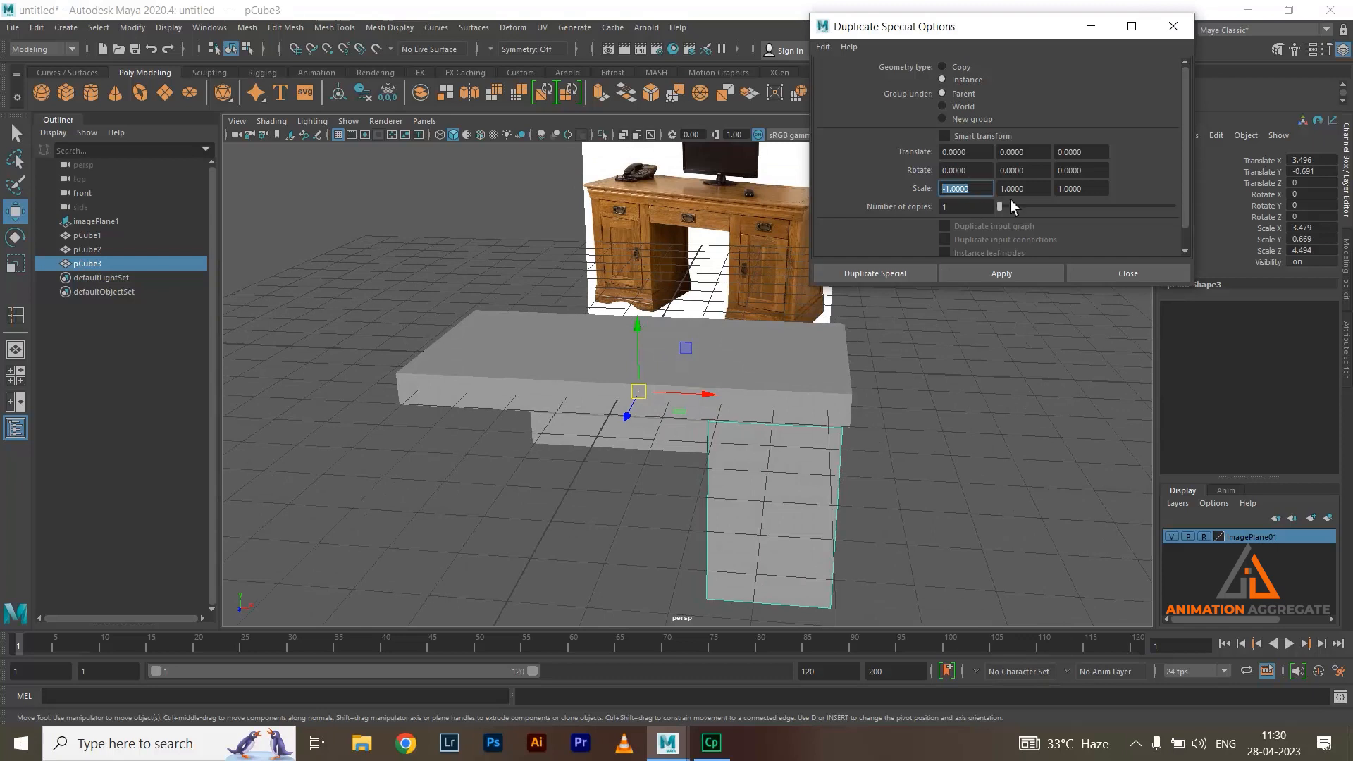
click(874, 273)
alt+drag(859, 402, 872, 396)
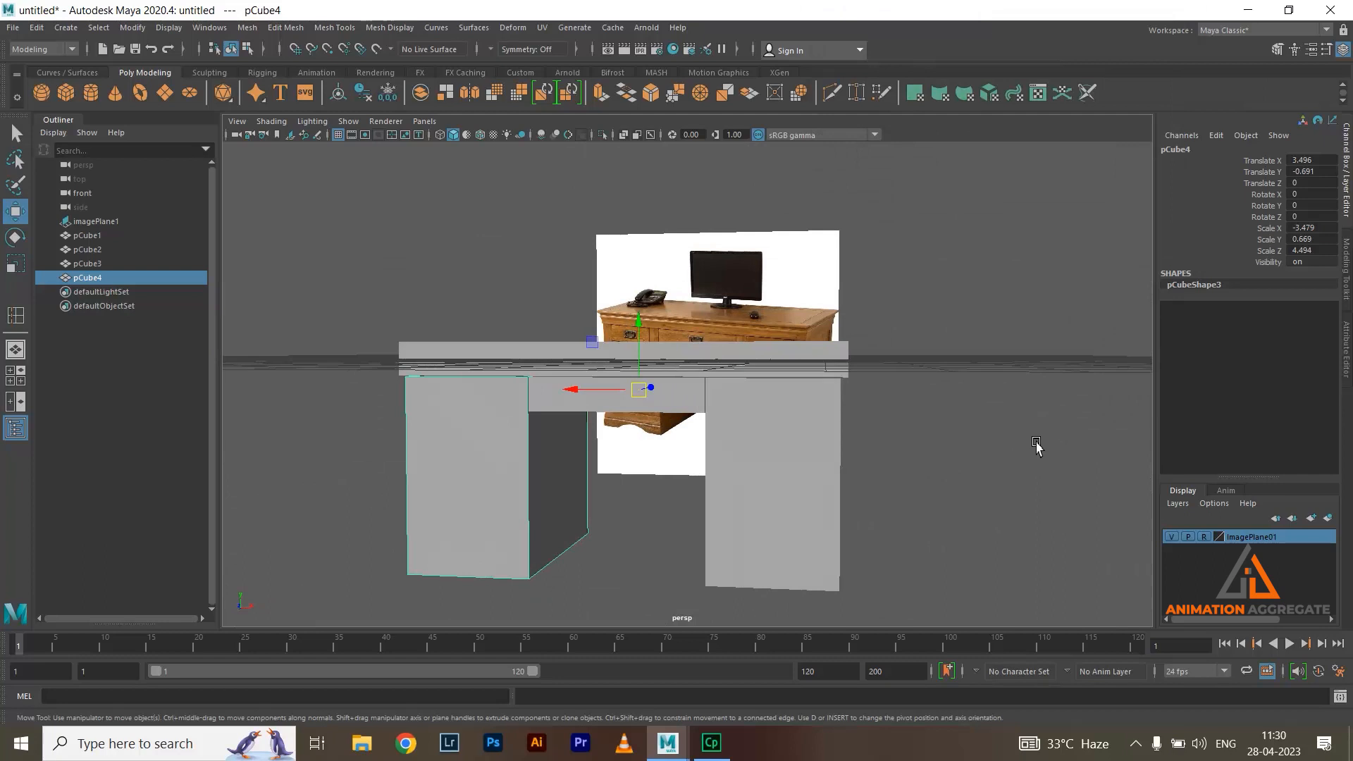
Try pulling the original pedestal's top outer vertices outward along X to test the mirrored instance, and undo the move
right_drag(772, 396, 698, 396)
drag(828, 352, 887, 423)
drag(909, 374, 1034, 402)
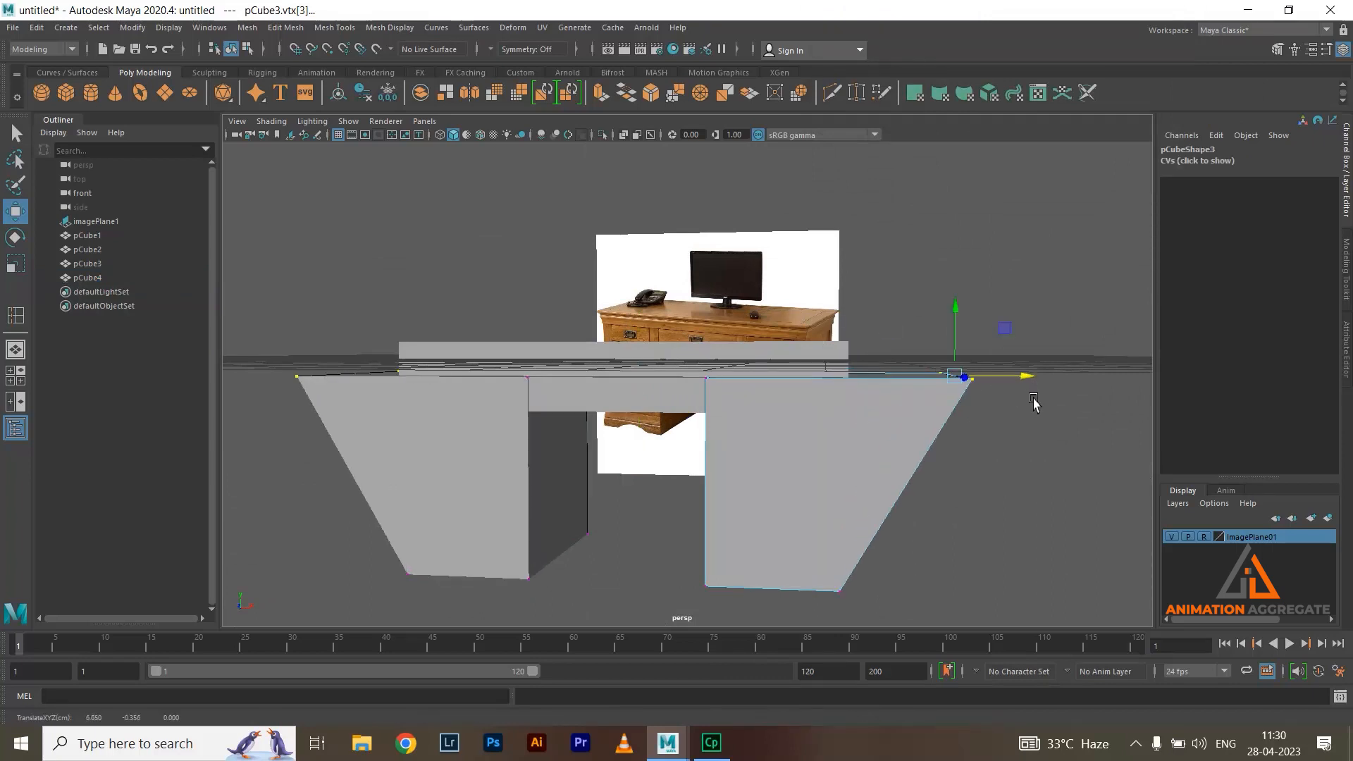
key(ctrl+z)
alt+drag(806, 438, 513, 473)
click(513, 474)
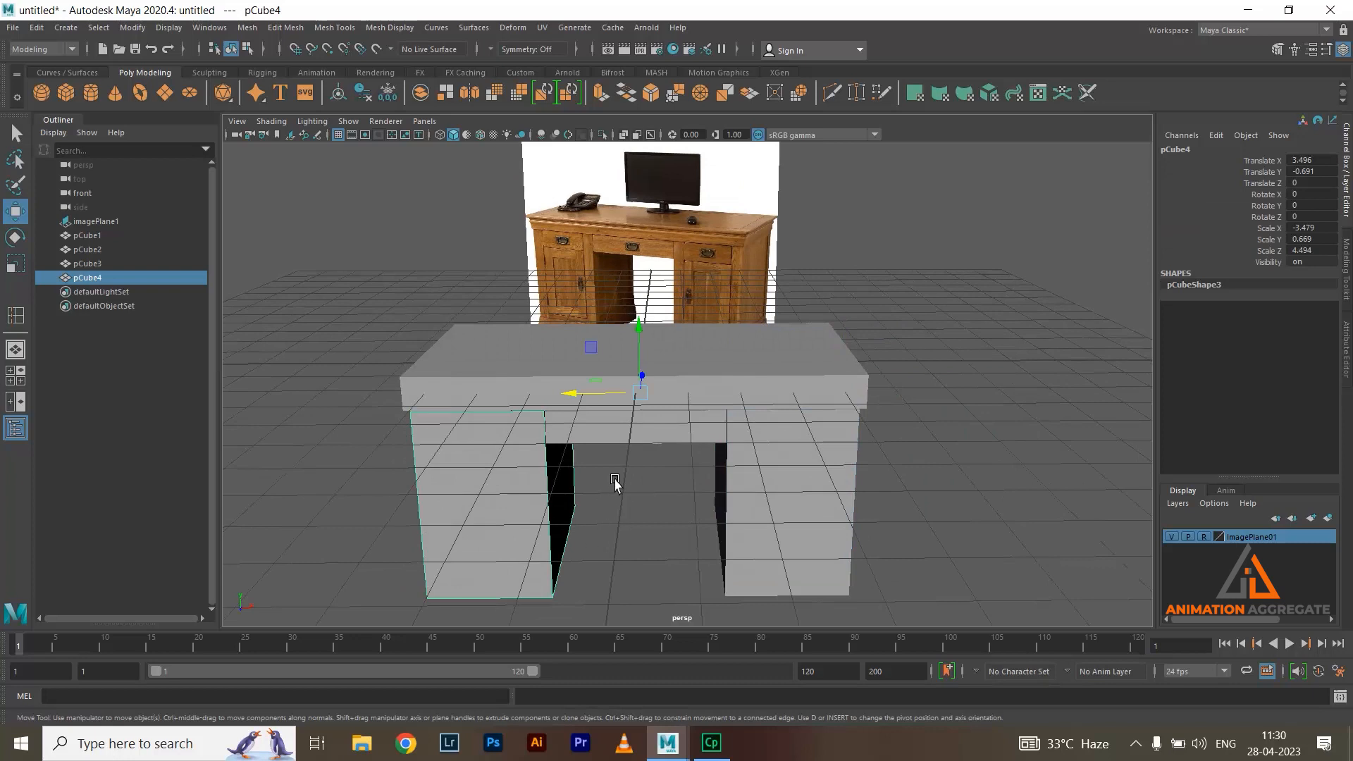
Insert a horizontal edge loop around the desktop slab's sides, slightly above mid-height
alt+drag(837, 453, 810, 498)
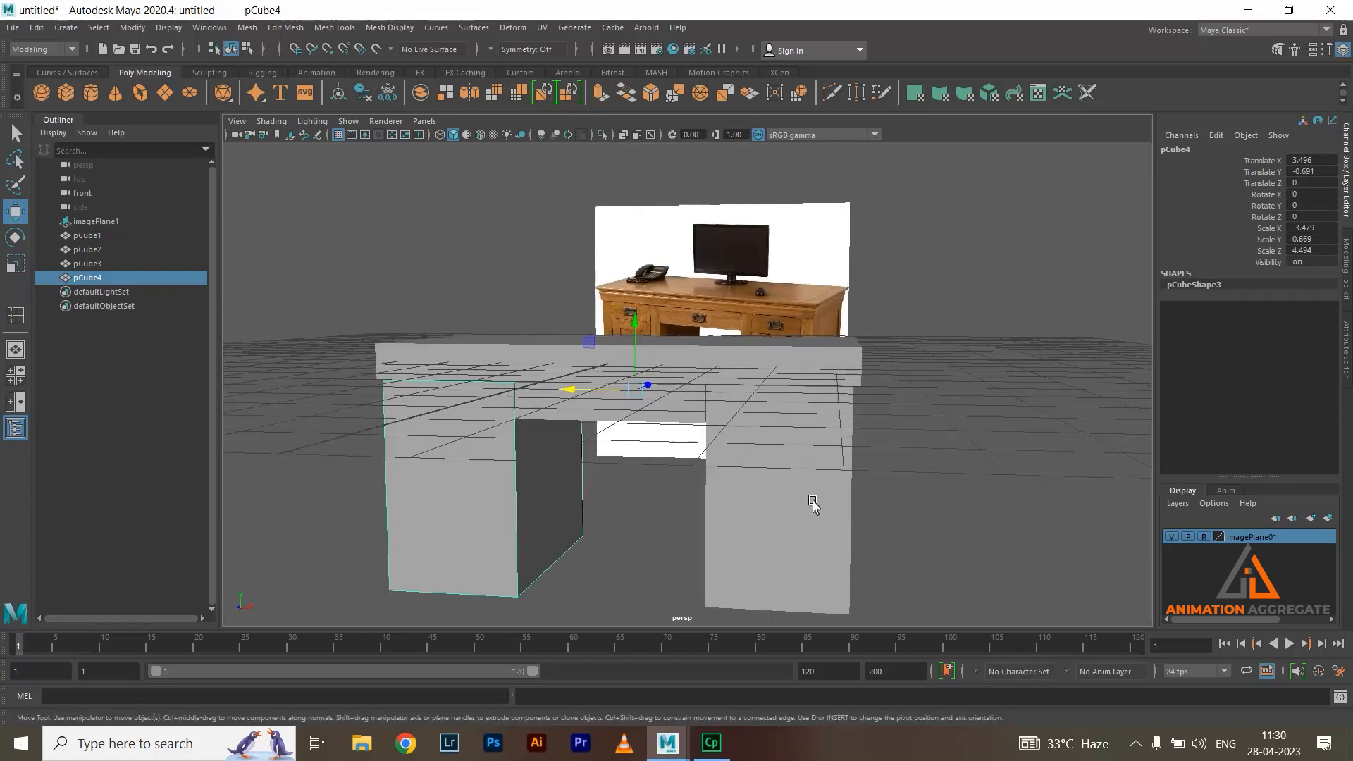
click(812, 502)
alt+drag(910, 425, 884, 282)
click(822, 379)
scroll(805, 292, up, 5)
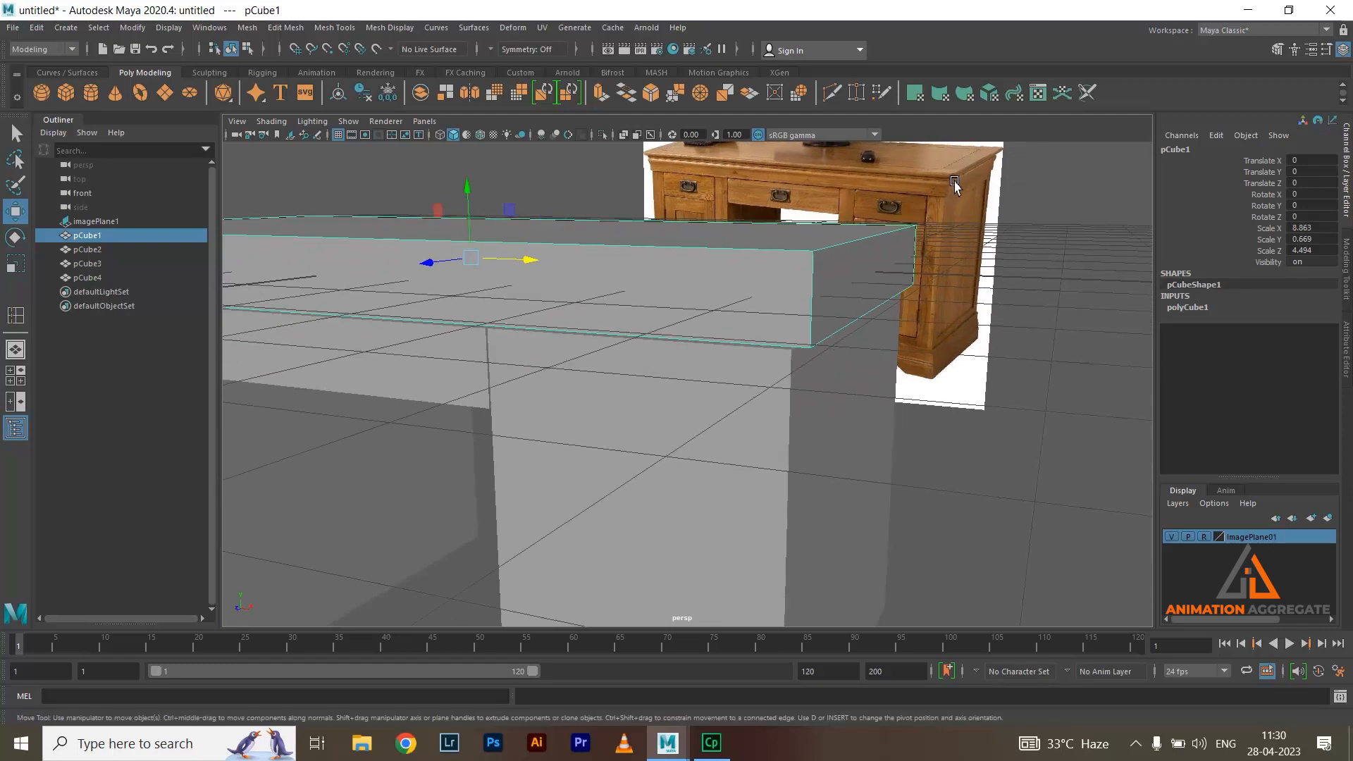
alt+drag(912, 212, 837, 247)
shift+right_click(843, 238)
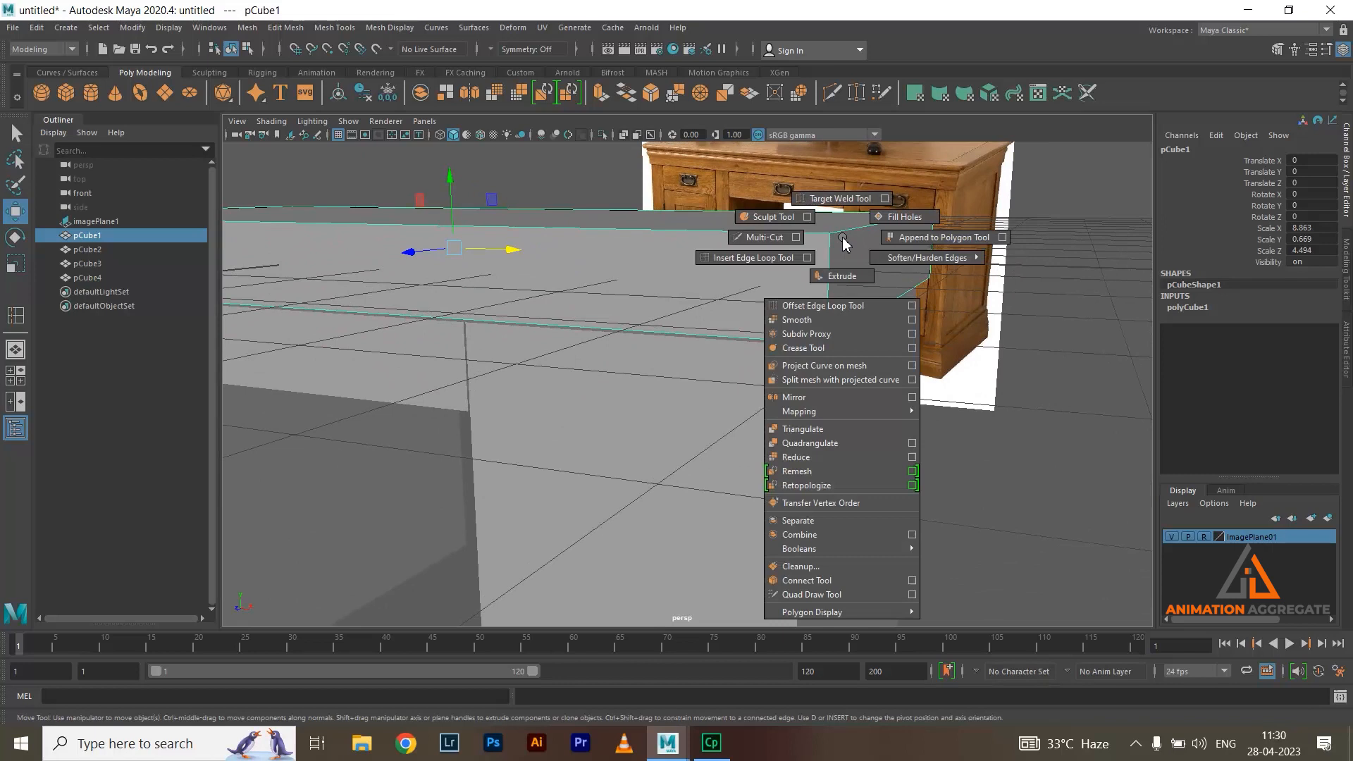
click(285, 26)
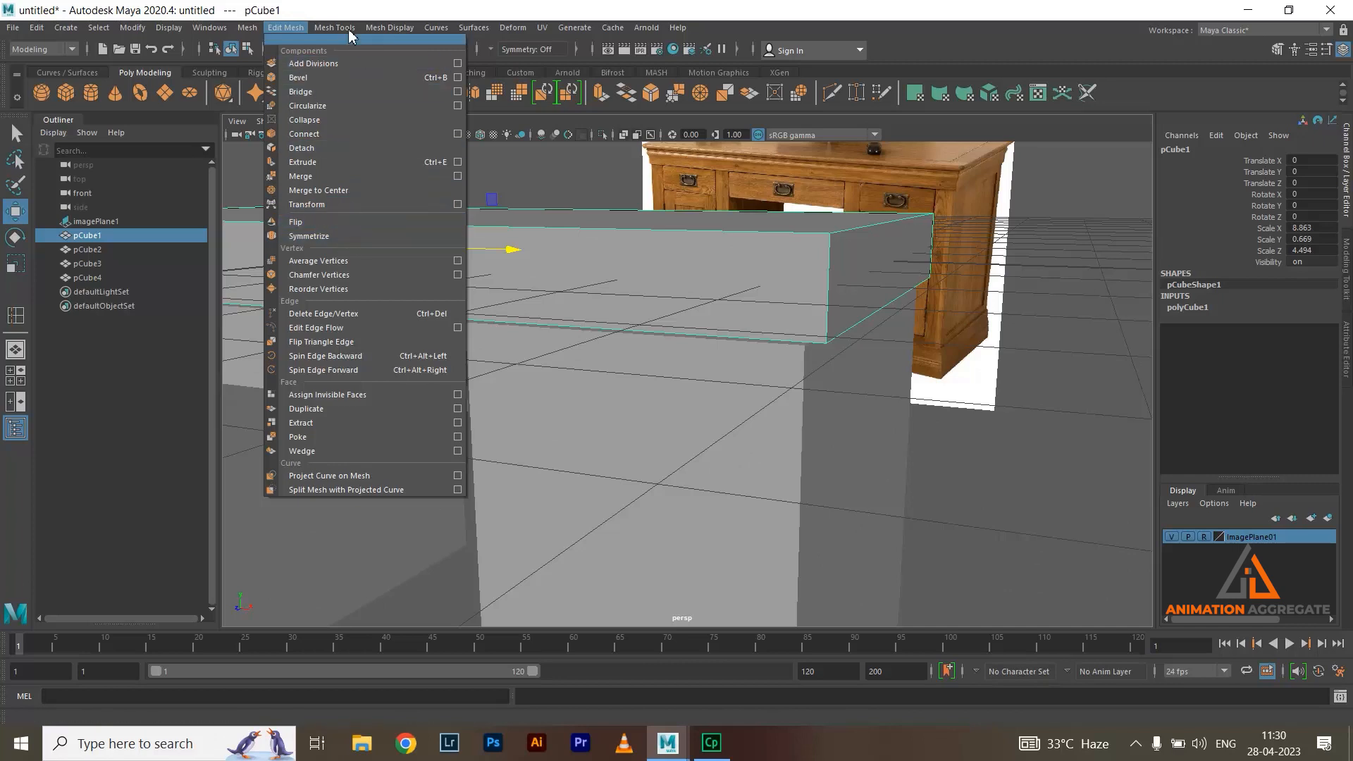
mouse_move(334, 26)
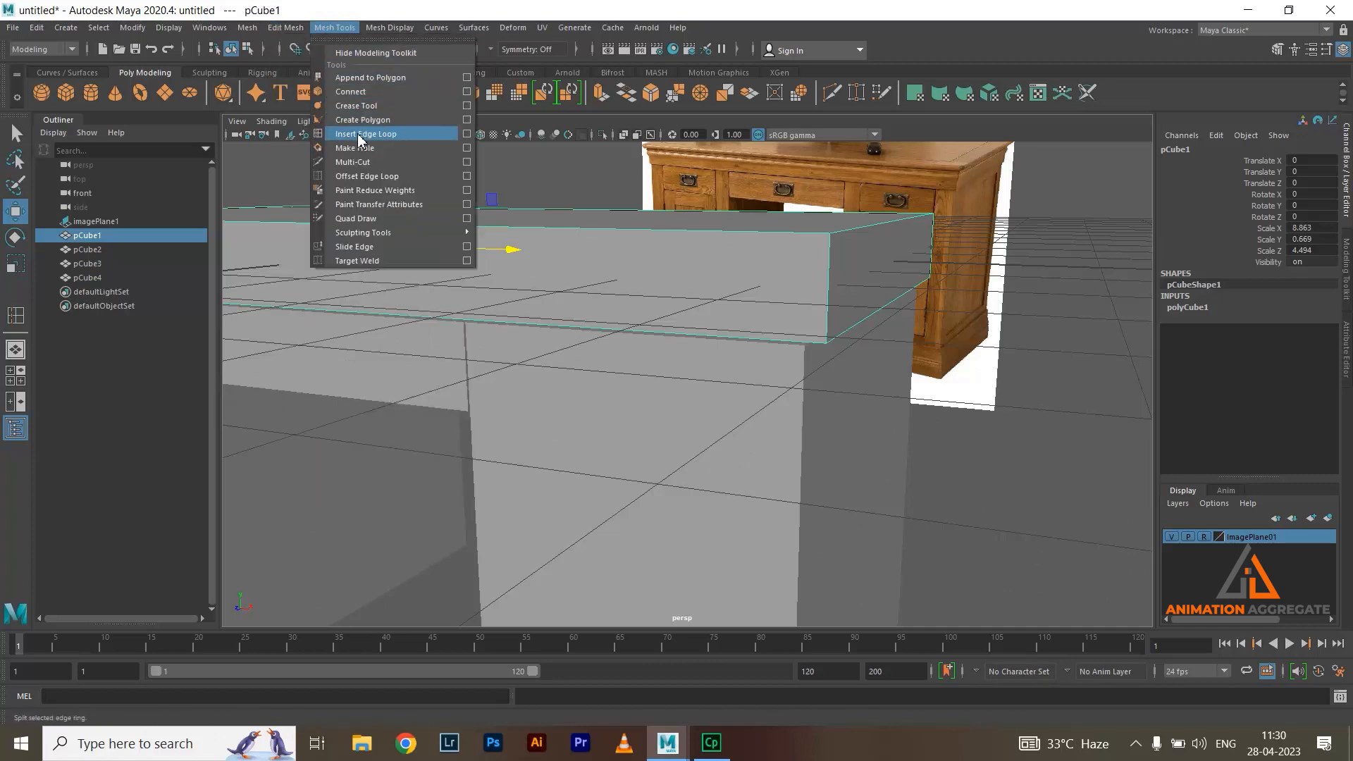
alt+drag(819, 284, 847, 277)
shift+right_drag(855, 258, 770, 277)
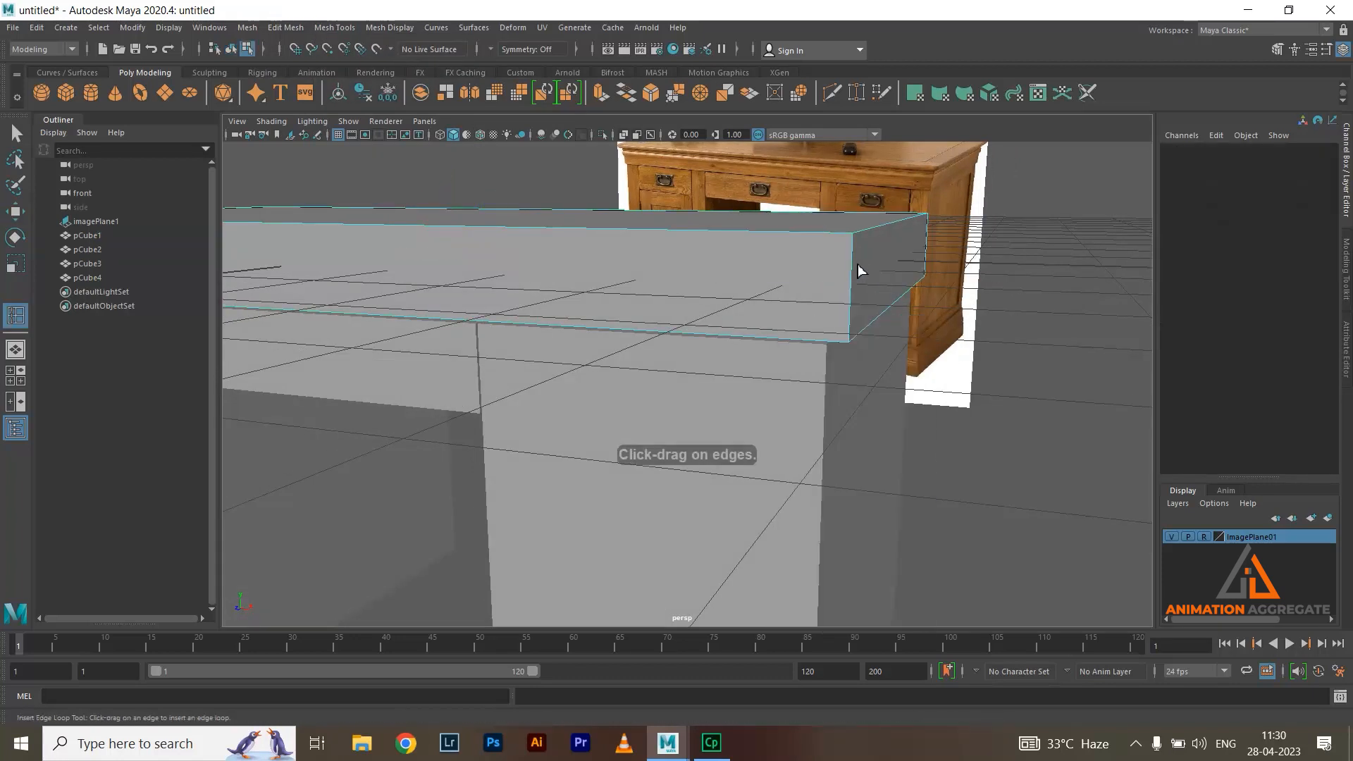
drag(855, 280, 845, 313)
key(w)
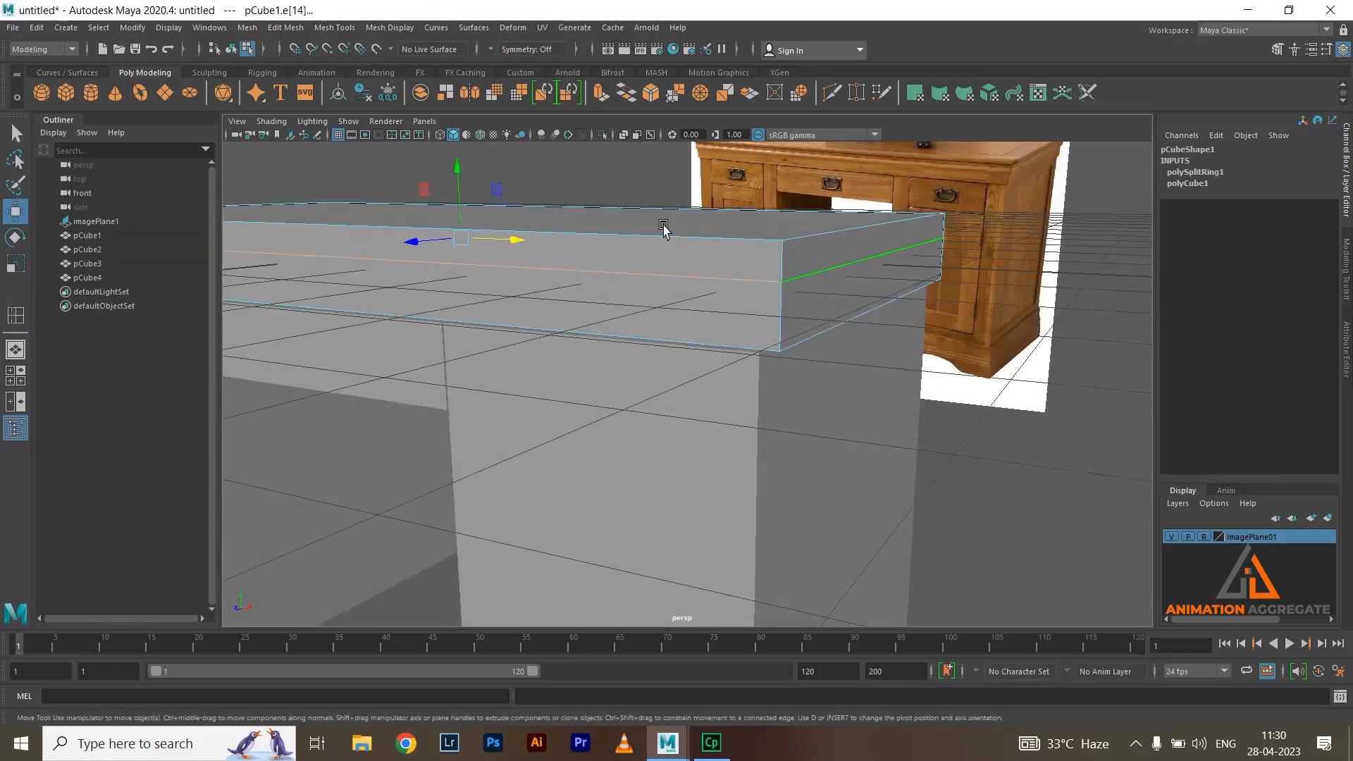
drag(459, 172, 459, 171)
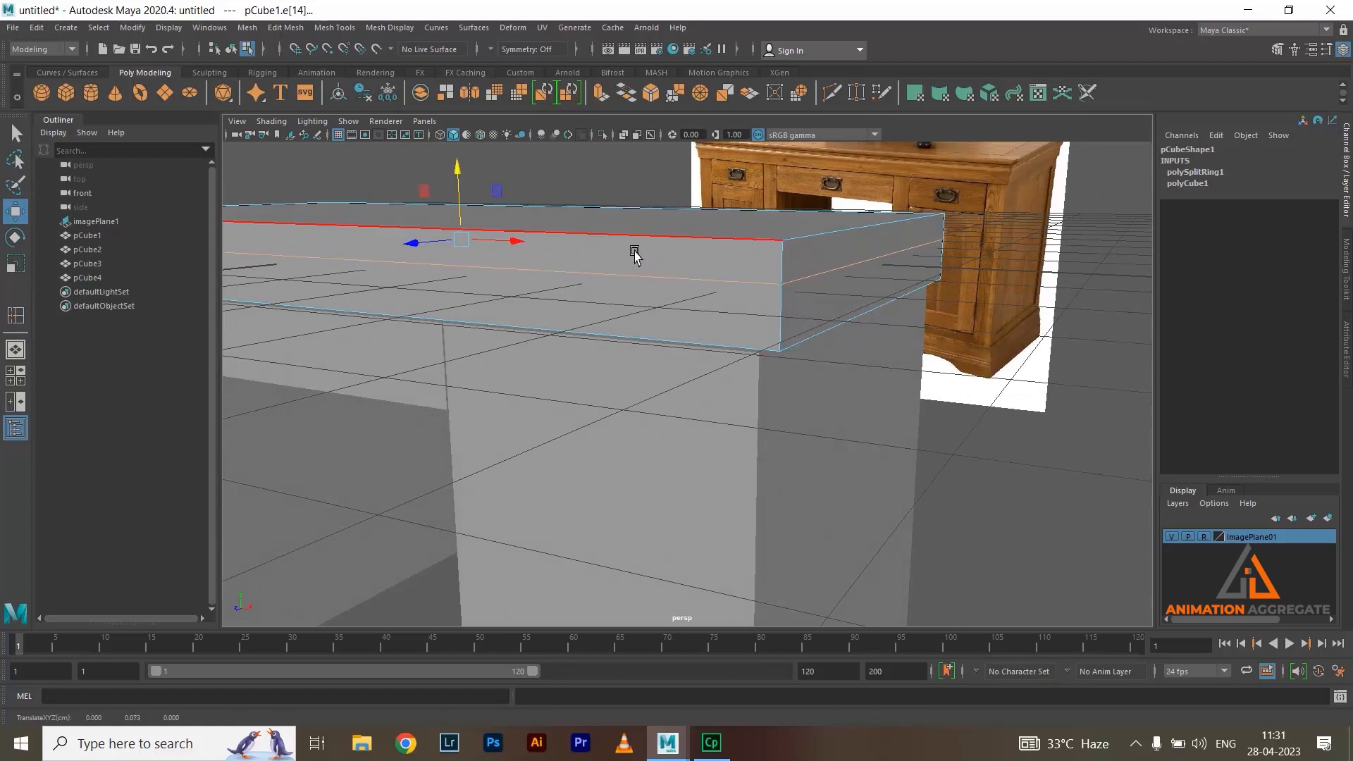
Extrude the upper band of faces around the desktop's sides slightly outward as an overhanging lip and return to object mode
right_click(635, 250)
click(638, 289)
click(641, 263)
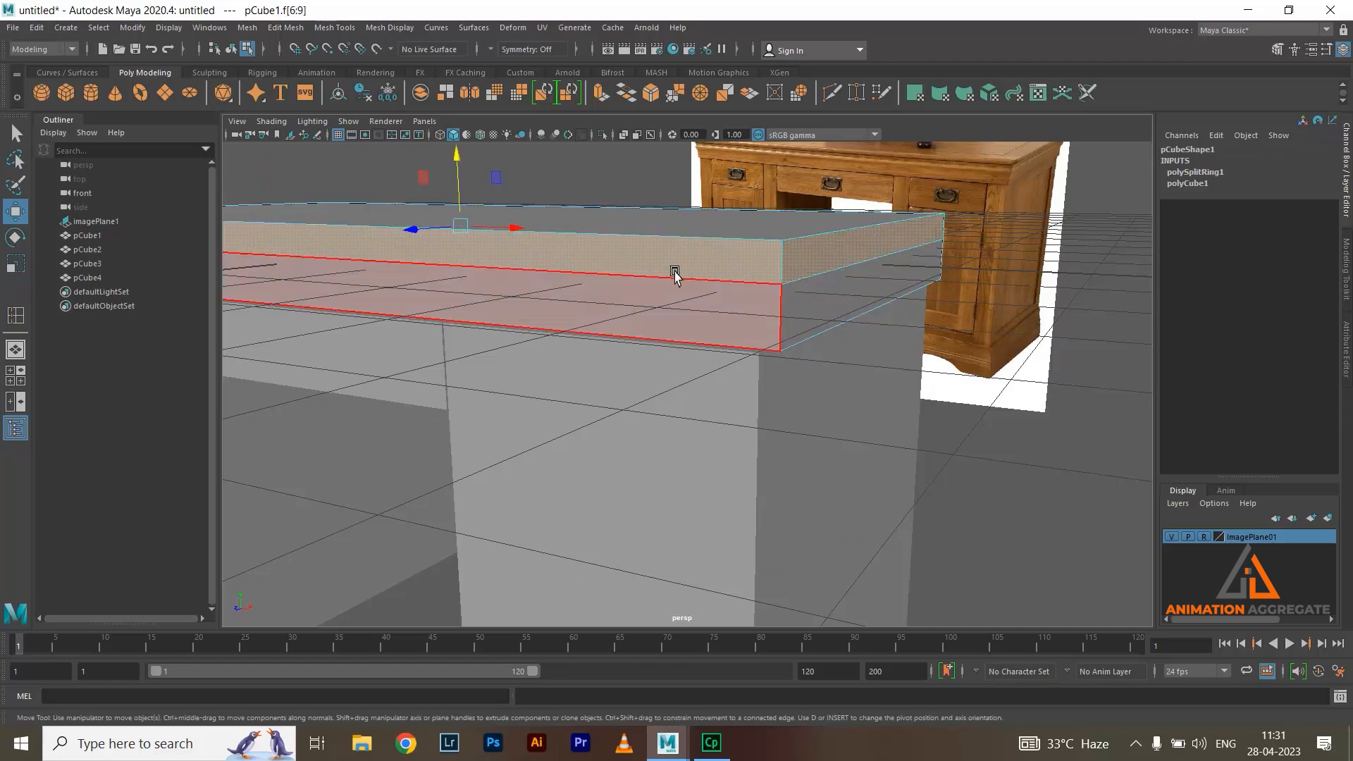
click(658, 260)
shift+double_click(852, 244)
alt+drag(954, 314, 960, 235)
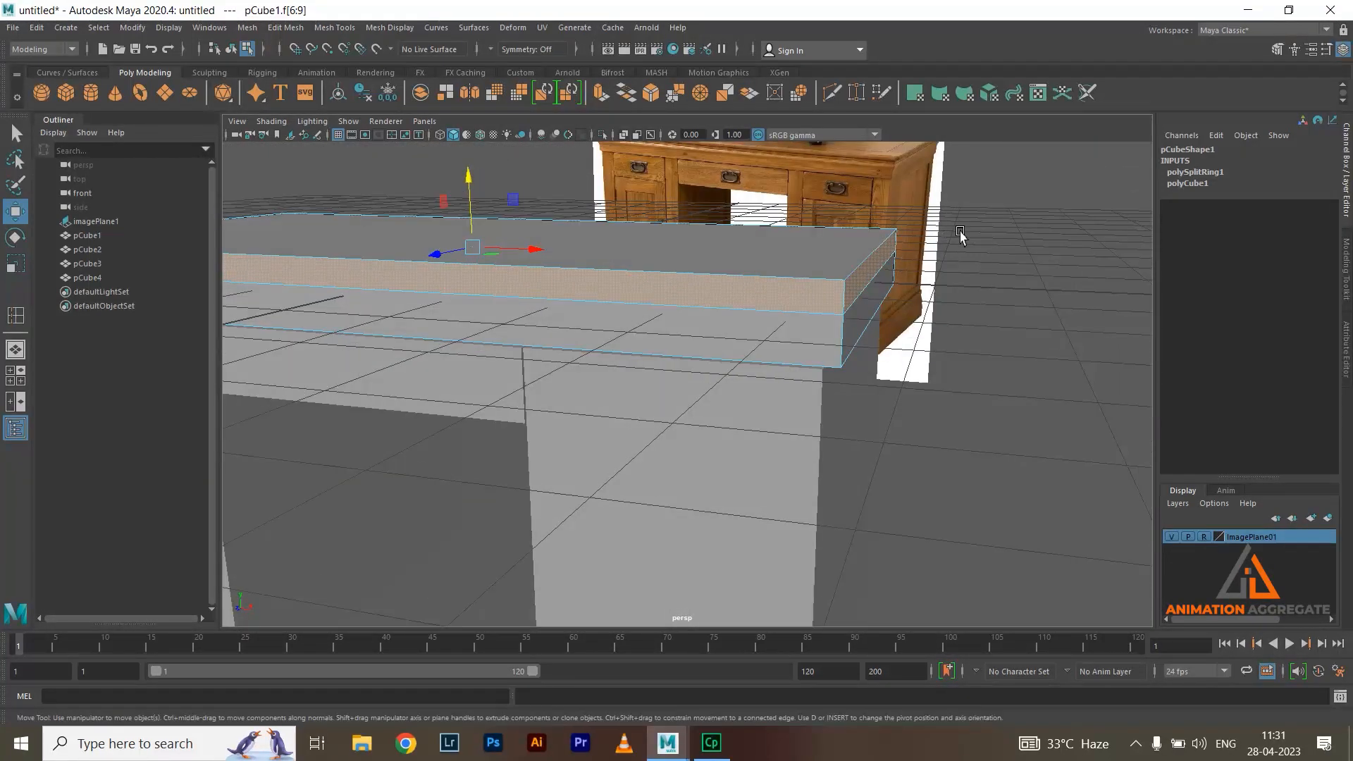
shift+right_click(1014, 215)
shift+right_drag(1014, 214, 1012, 253)
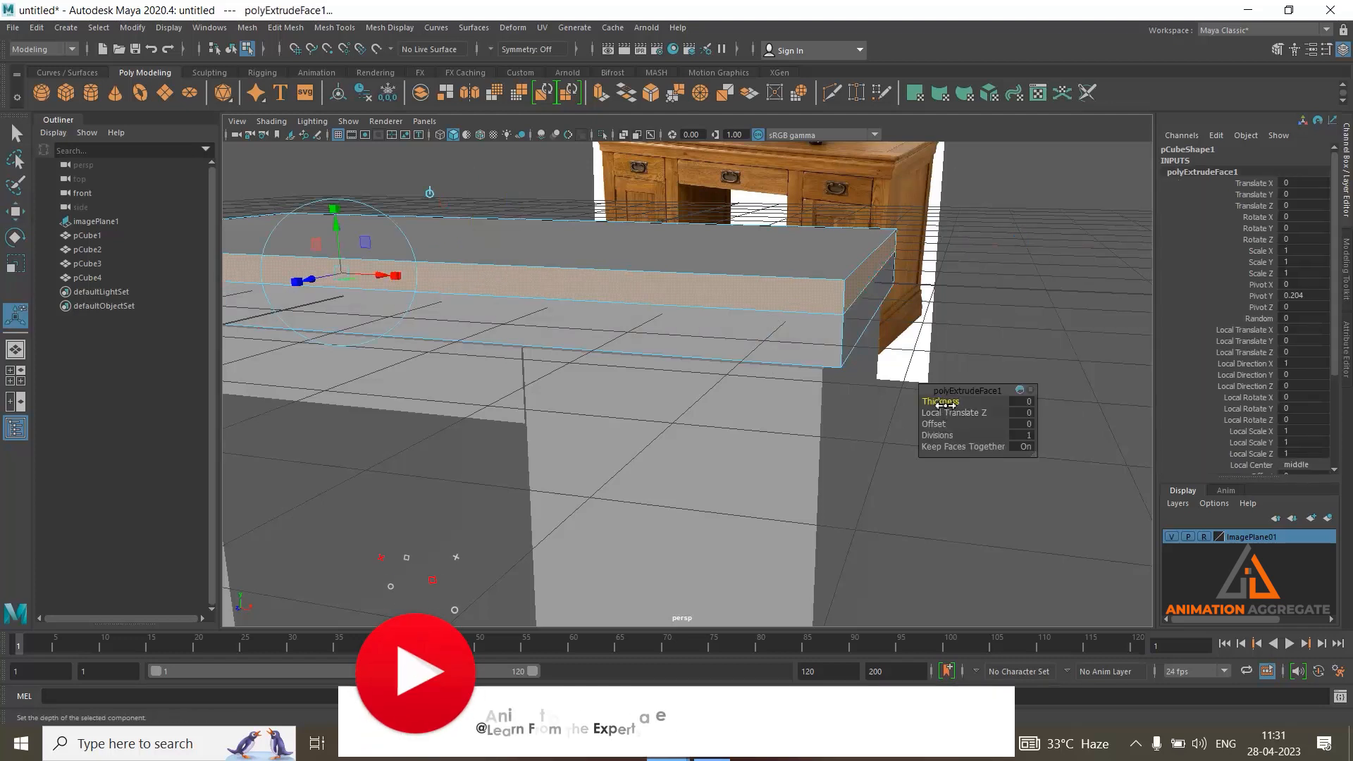
drag(943, 402, 959, 405)
alt+drag(883, 316, 835, 273)
right_drag(835, 268, 890, 247)
key(q)
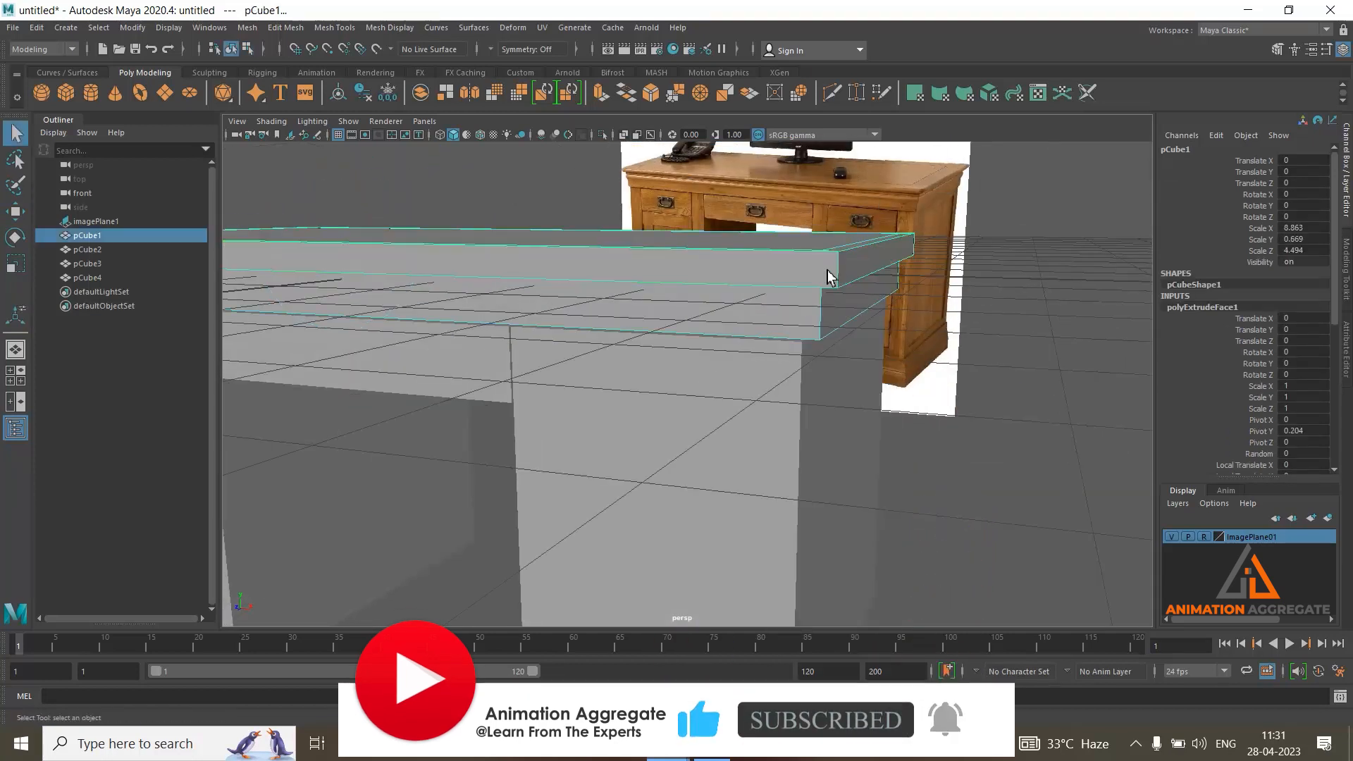
click(844, 279)
Insert two evenly spaced edge loops around the desktop's lower side band, with Split Type set to Multi and 2 divisions
alt+drag(846, 280, 828, 216)
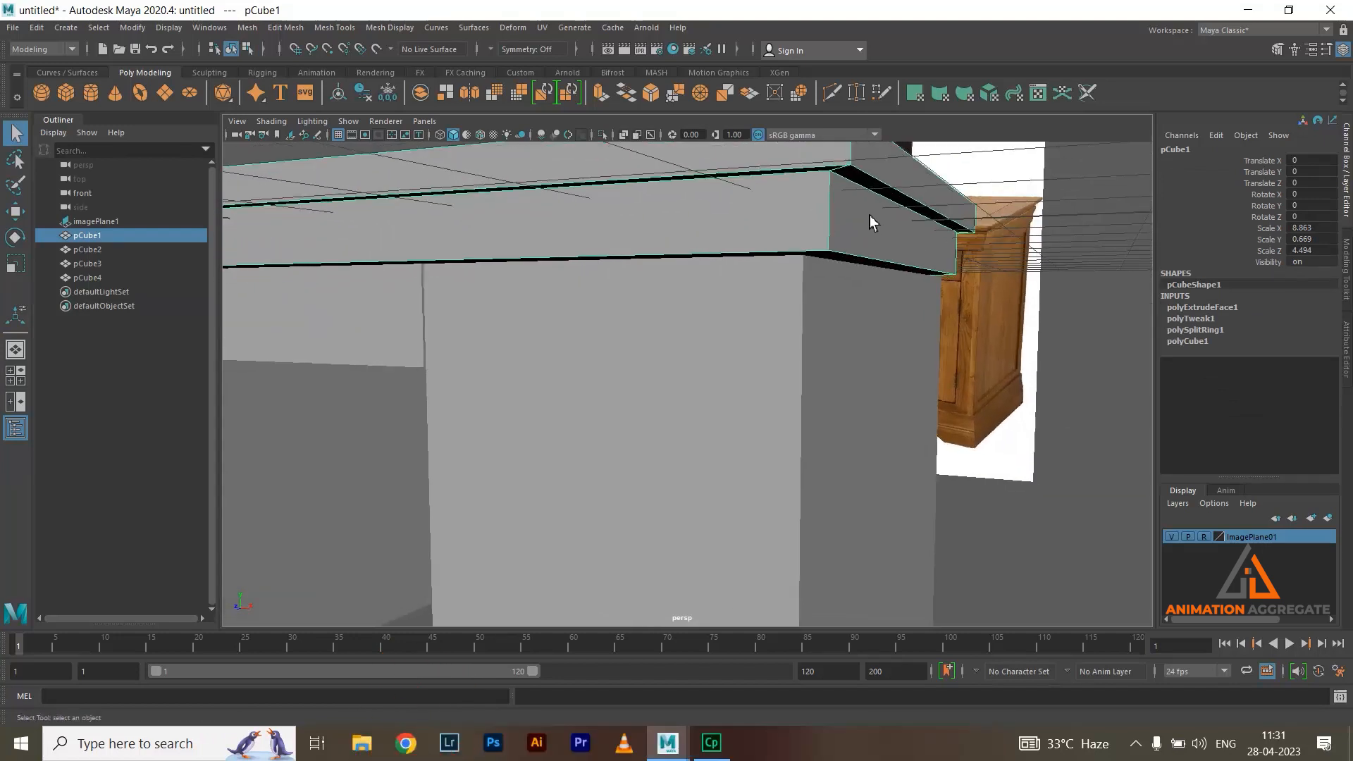
shift+right_drag(851, 191, 753, 213)
click(834, 217)
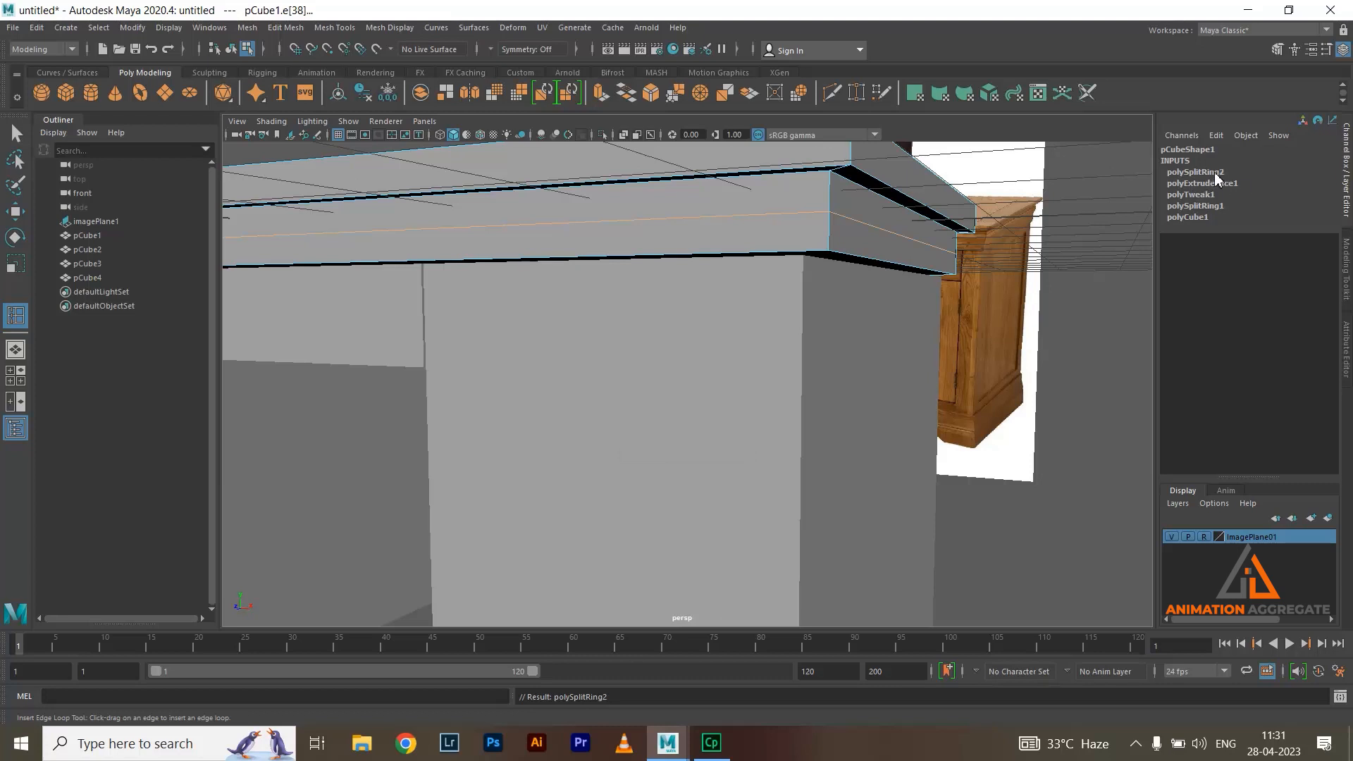
key(w)
right_drag(859, 241, 864, 228)
click(1184, 308)
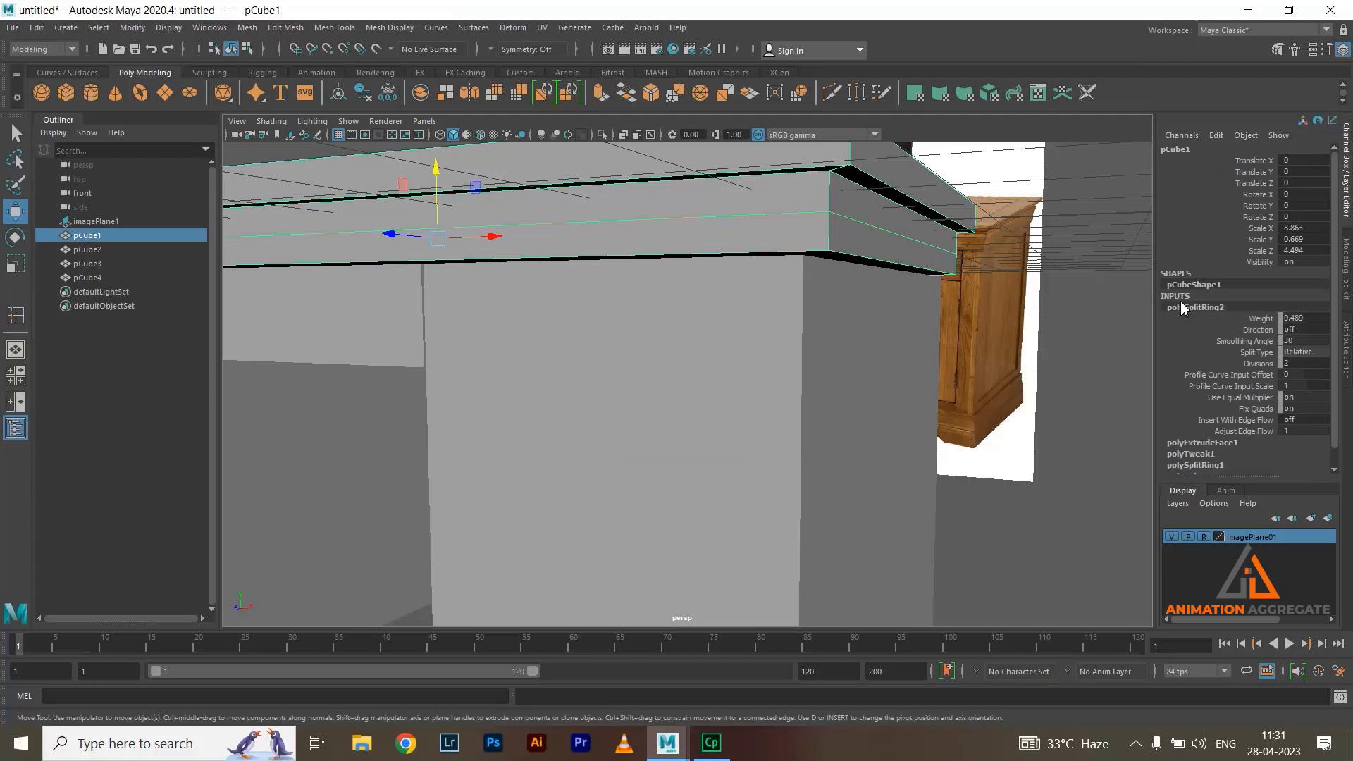
click(1313, 353)
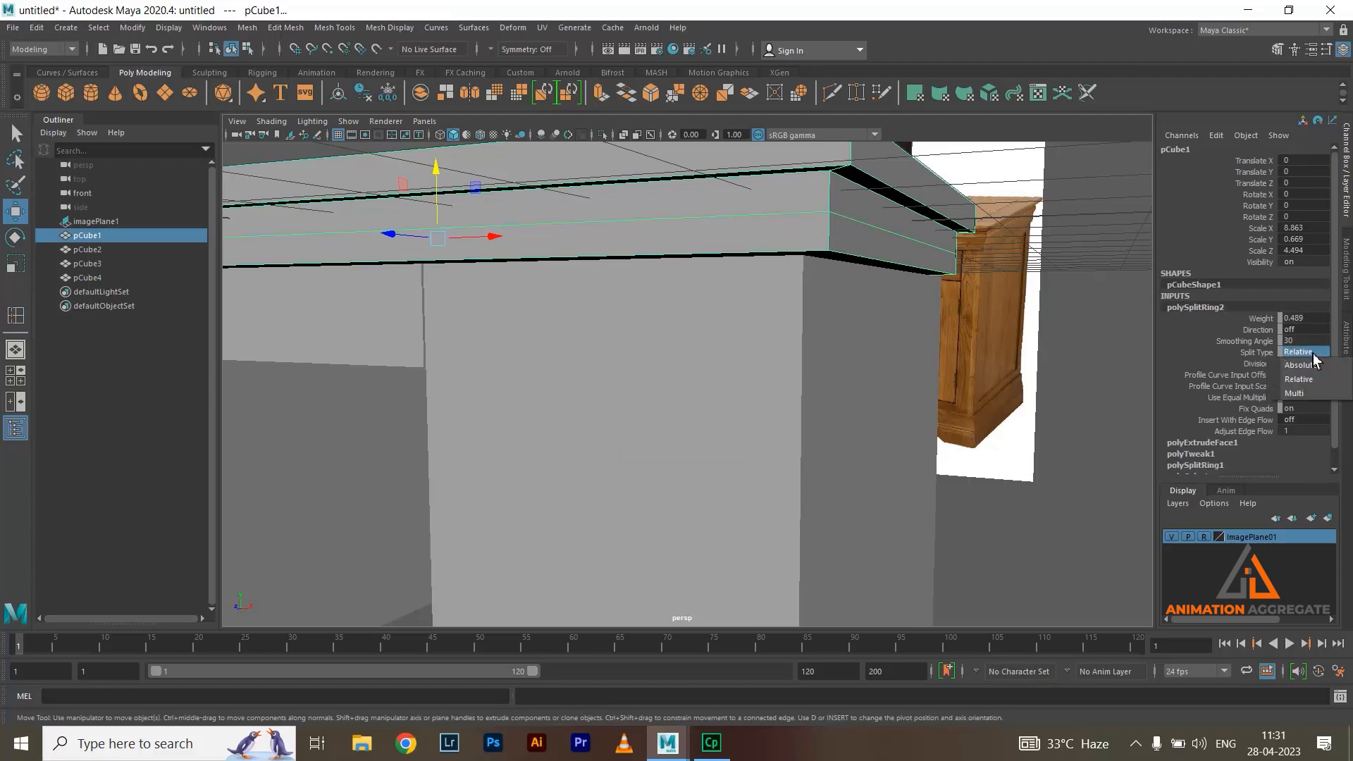
click(1300, 386)
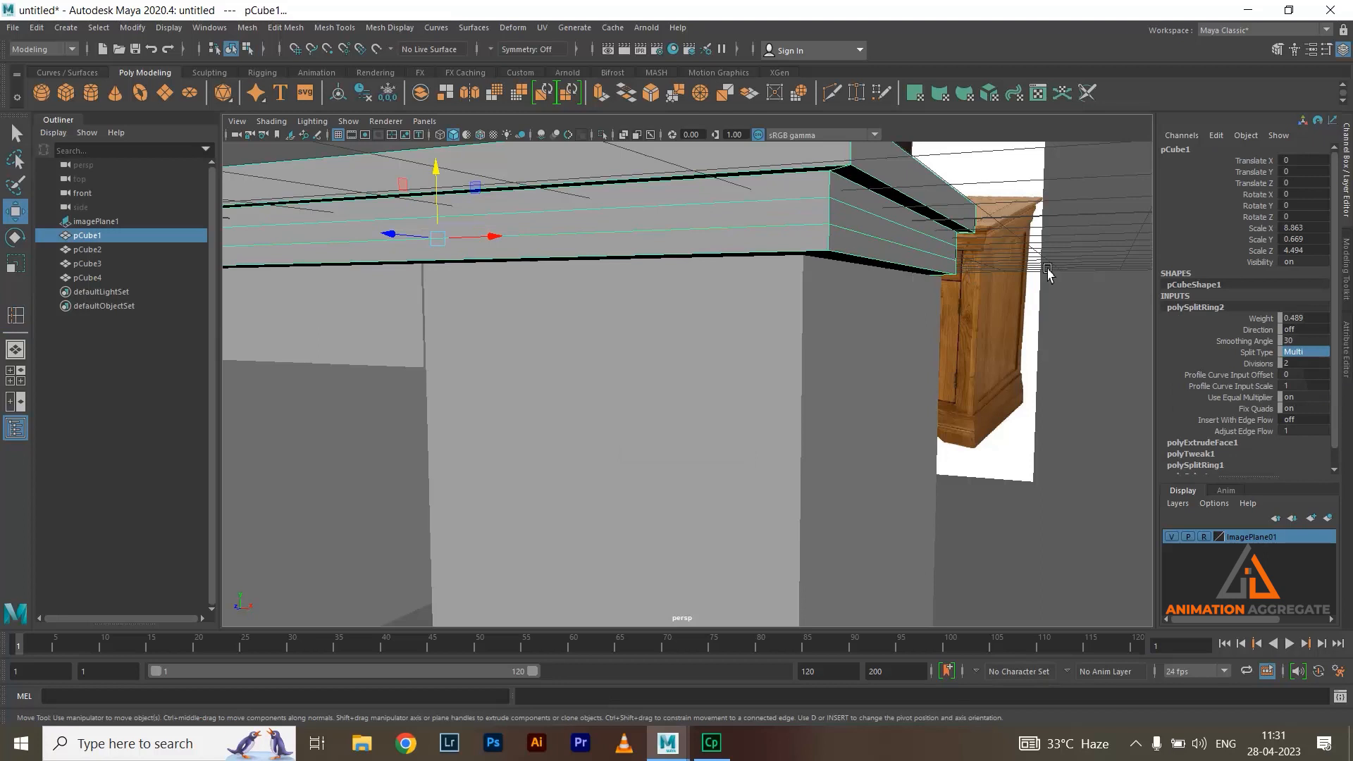
Raise the two new edge loops along Y, placing the upper one close below the overhanging lip
alt+drag(799, 277, 839, 234)
right_drag(809, 205, 810, 169)
click(796, 195)
double_click(792, 220)
drag(435, 188, 437, 179)
double_click(780, 209)
drag(435, 187, 780, 232)
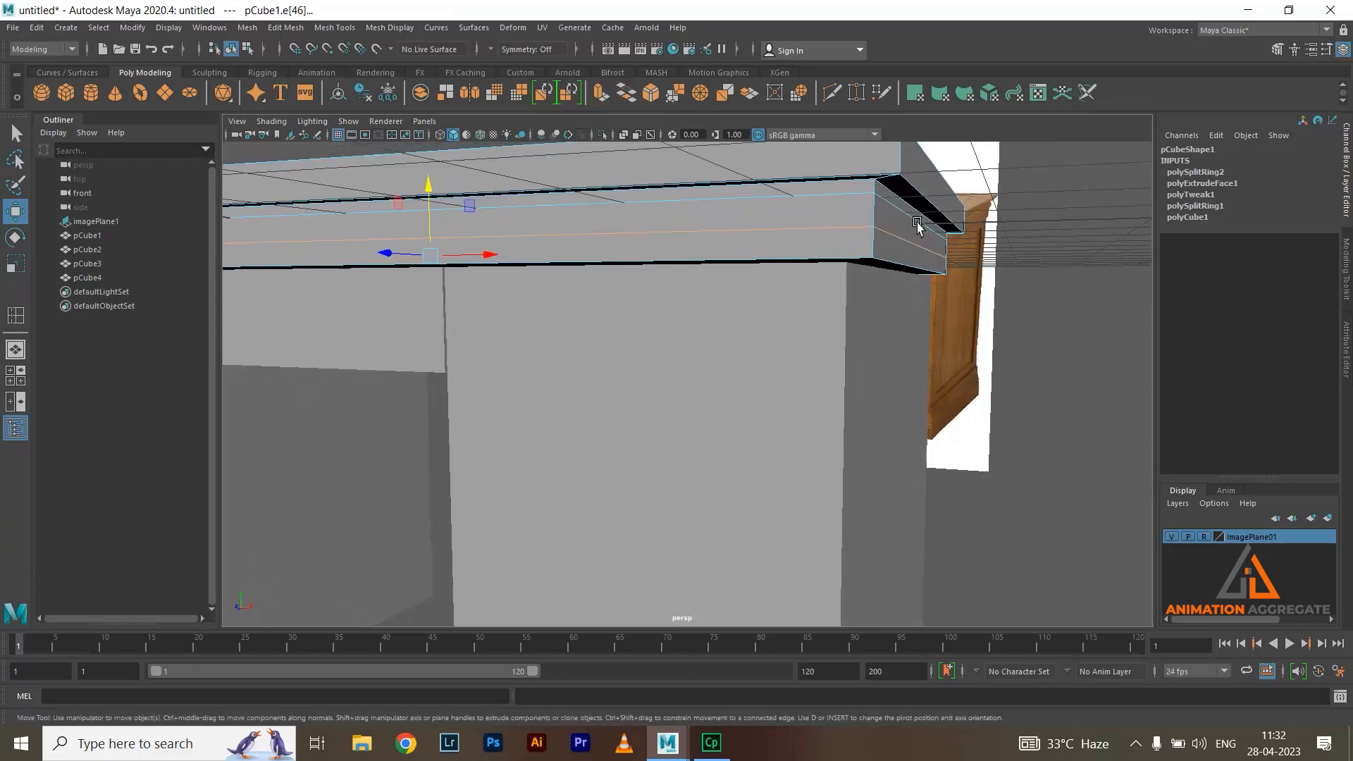
Extrude the face loop between the two edge loops slightly outward as a thin molding under the desktop's lip
right_drag(839, 219, 839, 254)
double_click(836, 214)
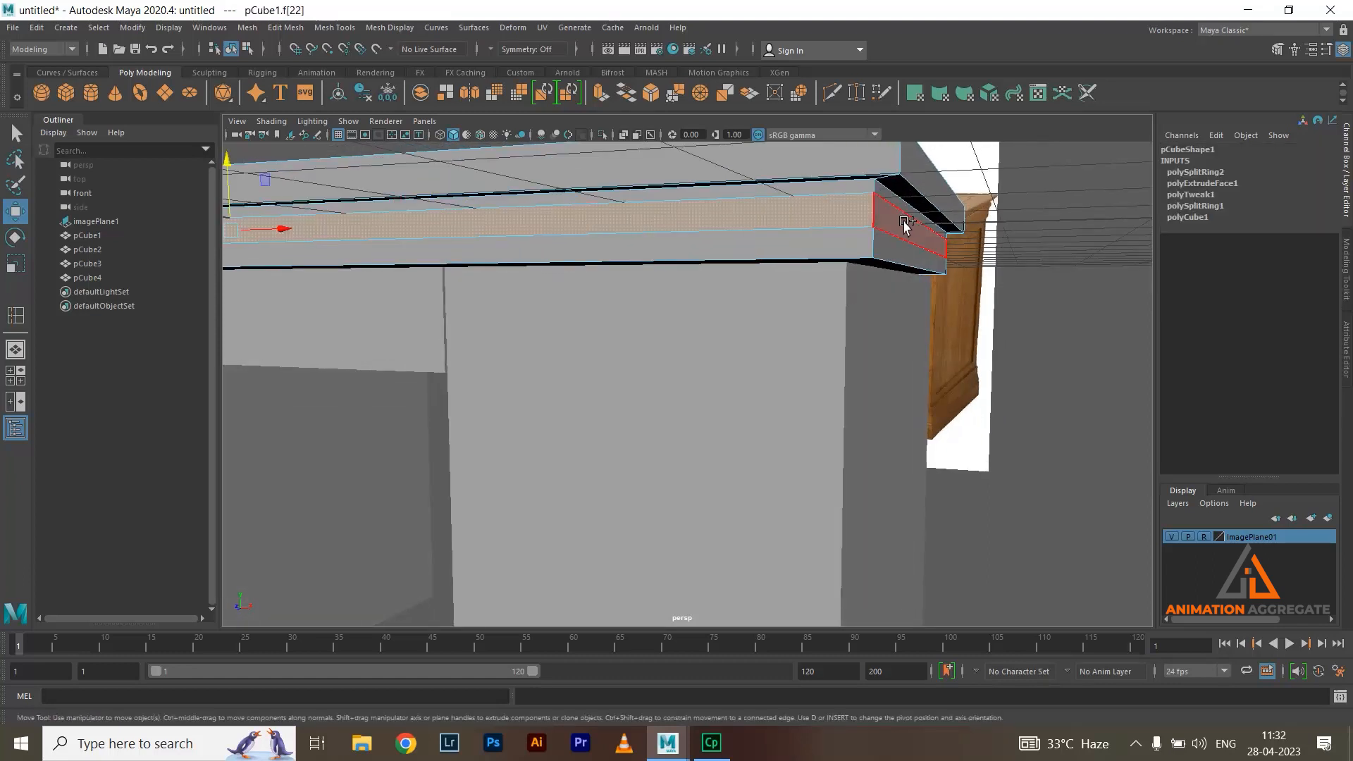
shift+right_drag(1066, 218, 1060, 247)
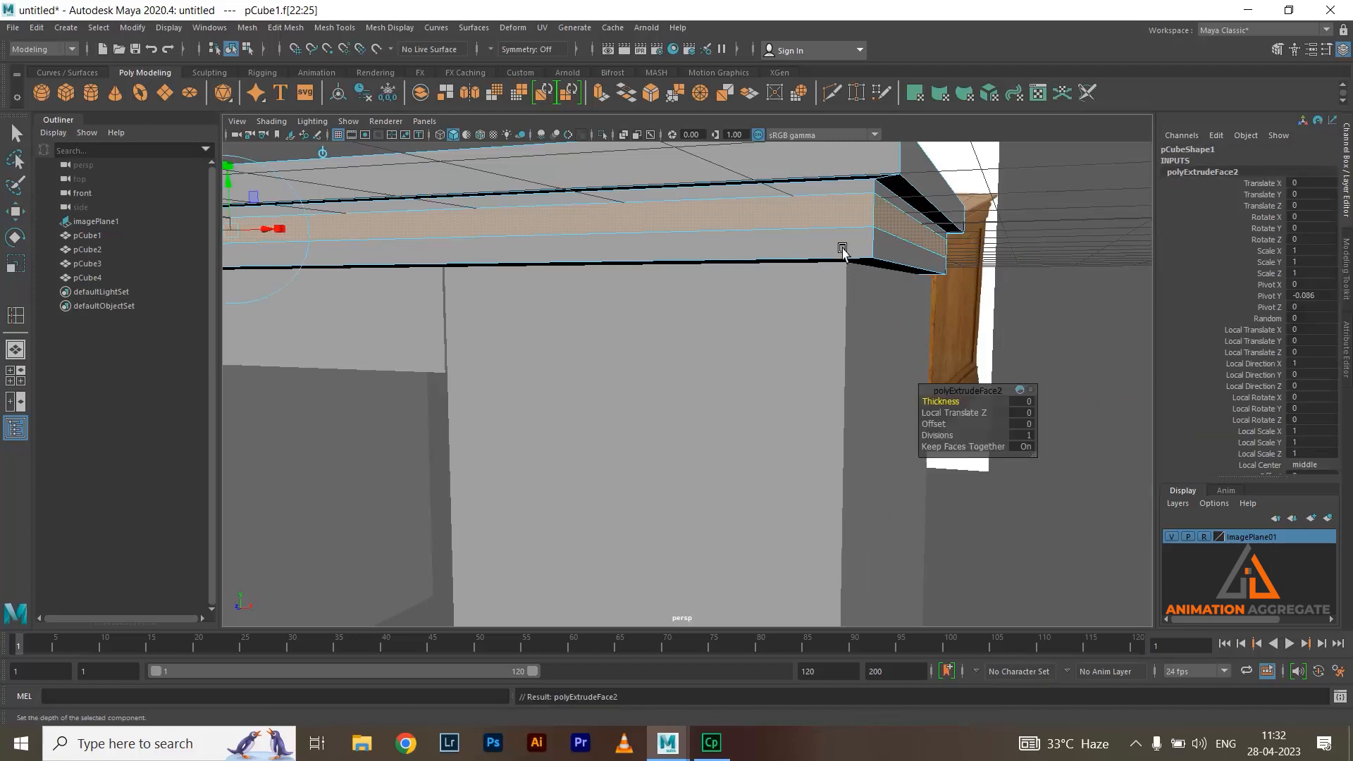
alt+right_drag(724, 254, 824, 282)
drag(945, 401, 947, 401)
alt+drag(900, 350, 855, 343)
Delete the edge loops in the narrow recess between the two molding bands under the desktop's lip to form a slanted profile
alt+drag(895, 293, 889, 315)
alt+middle_drag(889, 315, 897, 336)
alt+right_drag(897, 336, 916, 296)
alt+drag(916, 296, 733, 387)
alt+right_drag(734, 387, 734, 432)
alt+drag(733, 433, 721, 393)
mouse_move(722, 392)
alt+right_down()
mouse_move(713, 378)
mouse_move(710, 401)
alt+right_up()
alt+drag(710, 402, 709, 378)
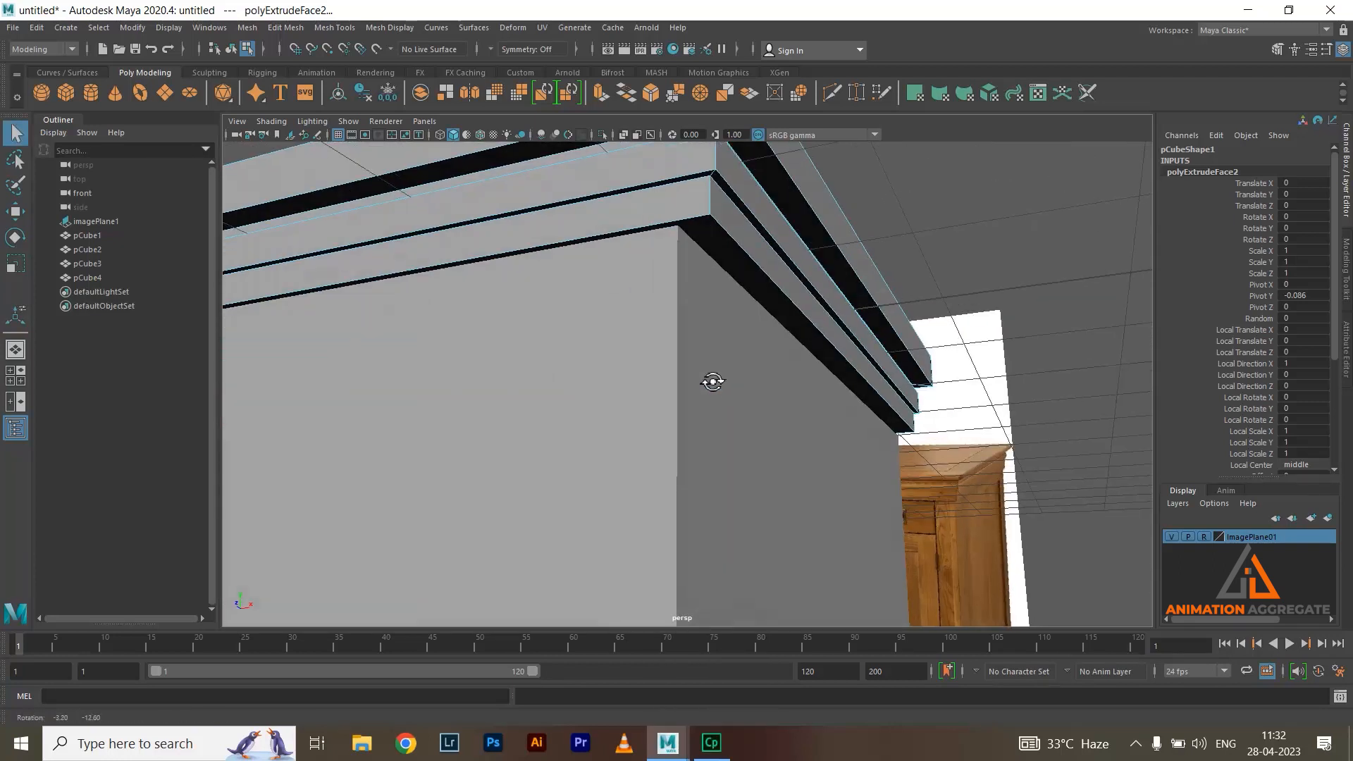
alt+drag(731, 284, 633, 203)
click(633, 201)
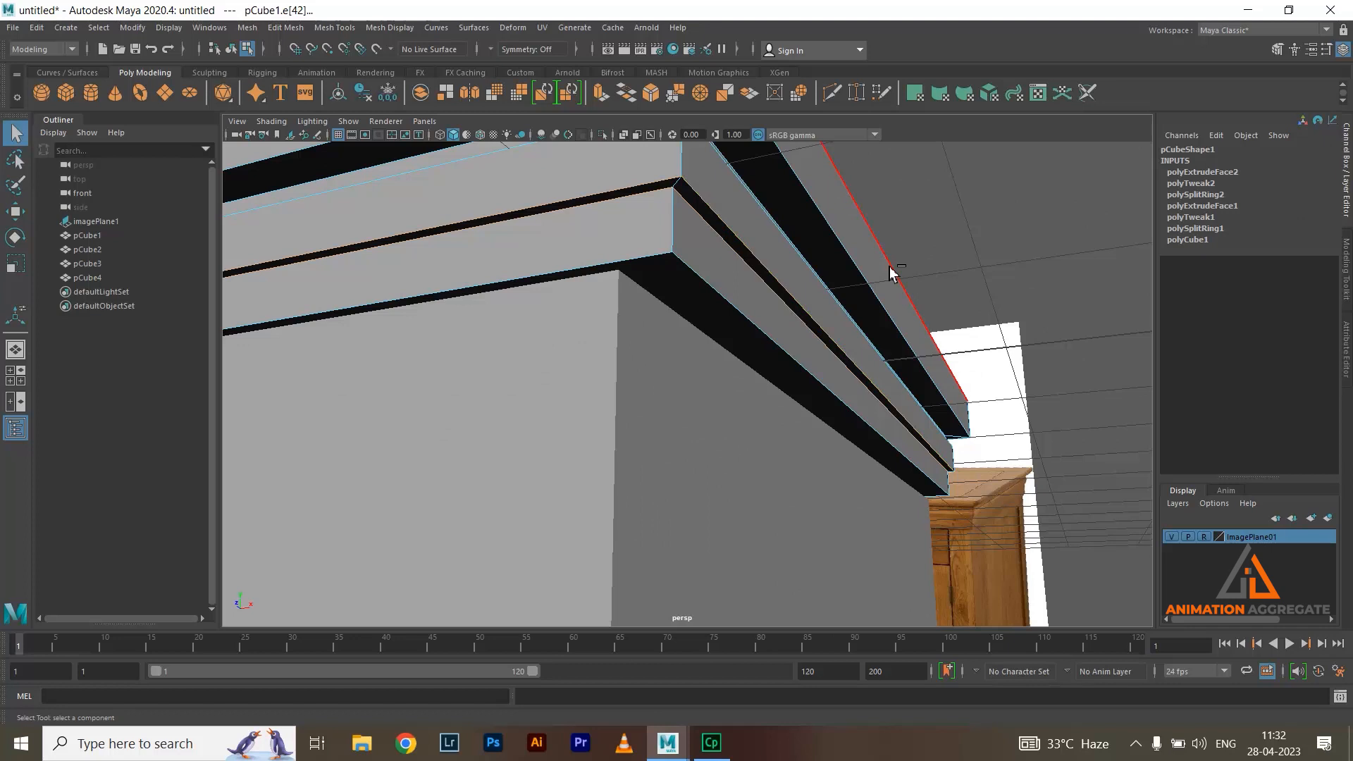
click(592, 206)
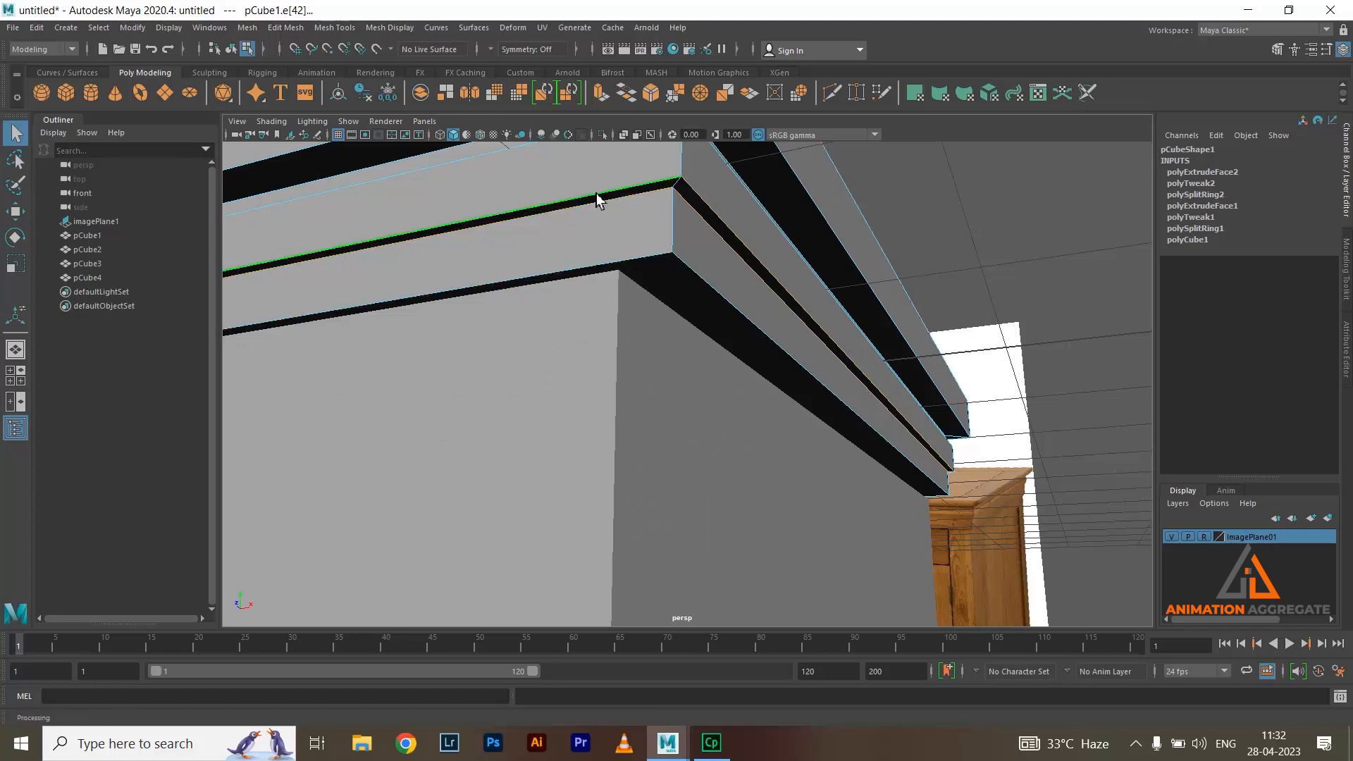
key(w)
key(Delete)
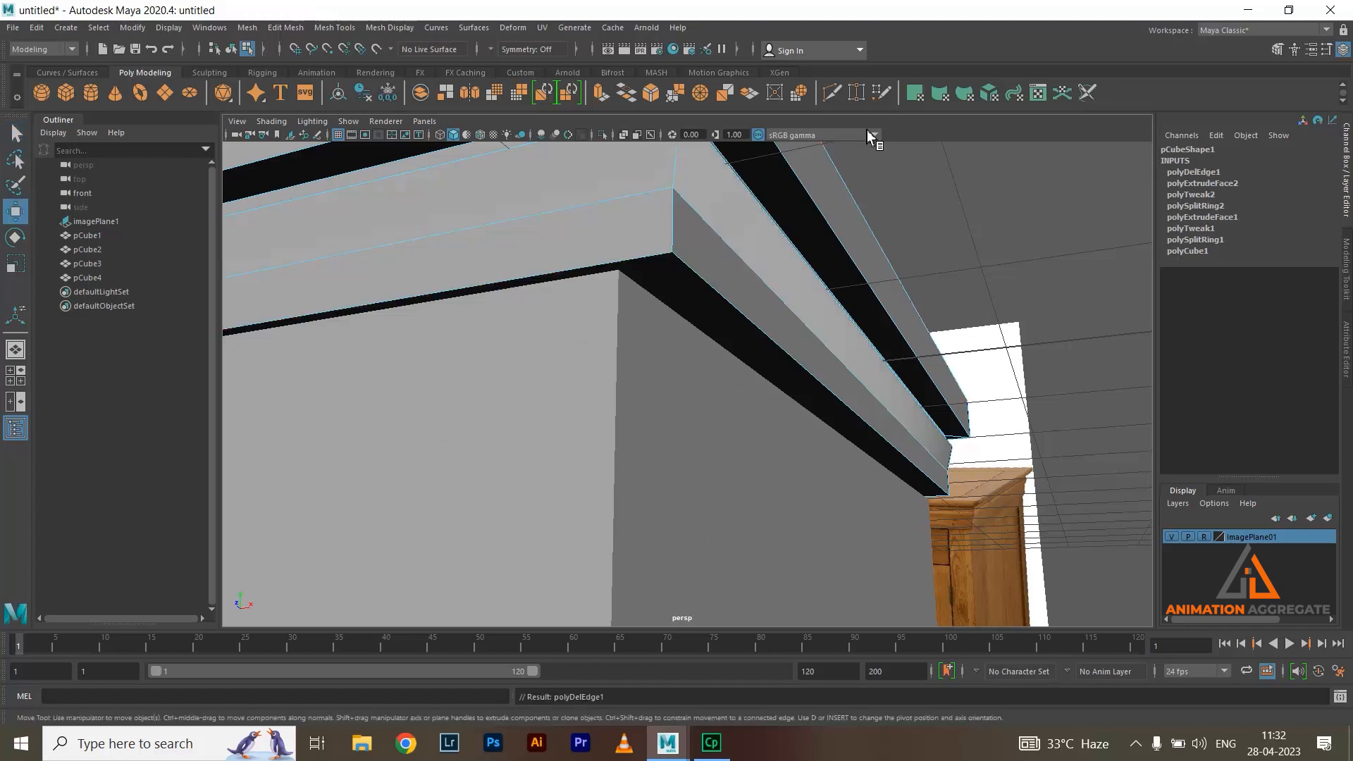
Inset the desktop's top face by extruding it with an Offset of 0.66
alt+drag(818, 262, 770, 442)
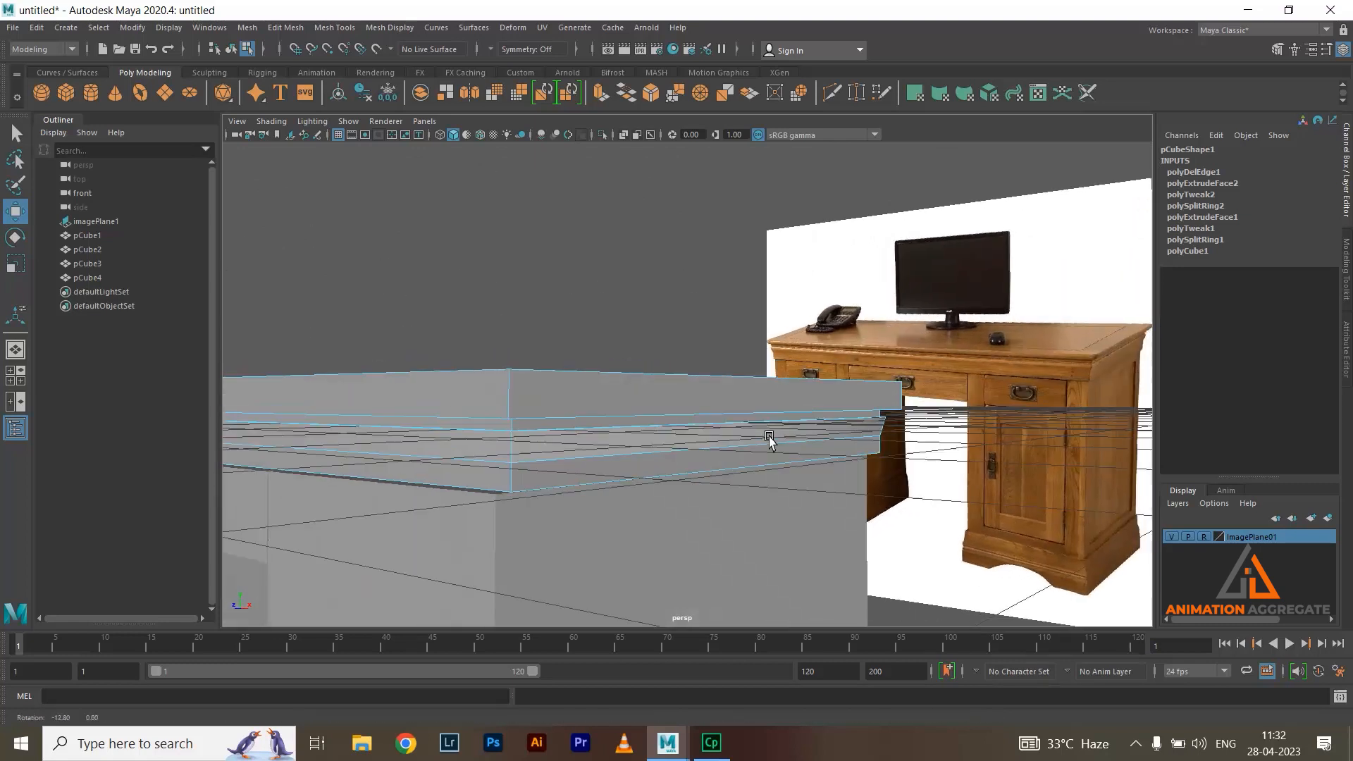
alt+drag(655, 483, 477, 433)
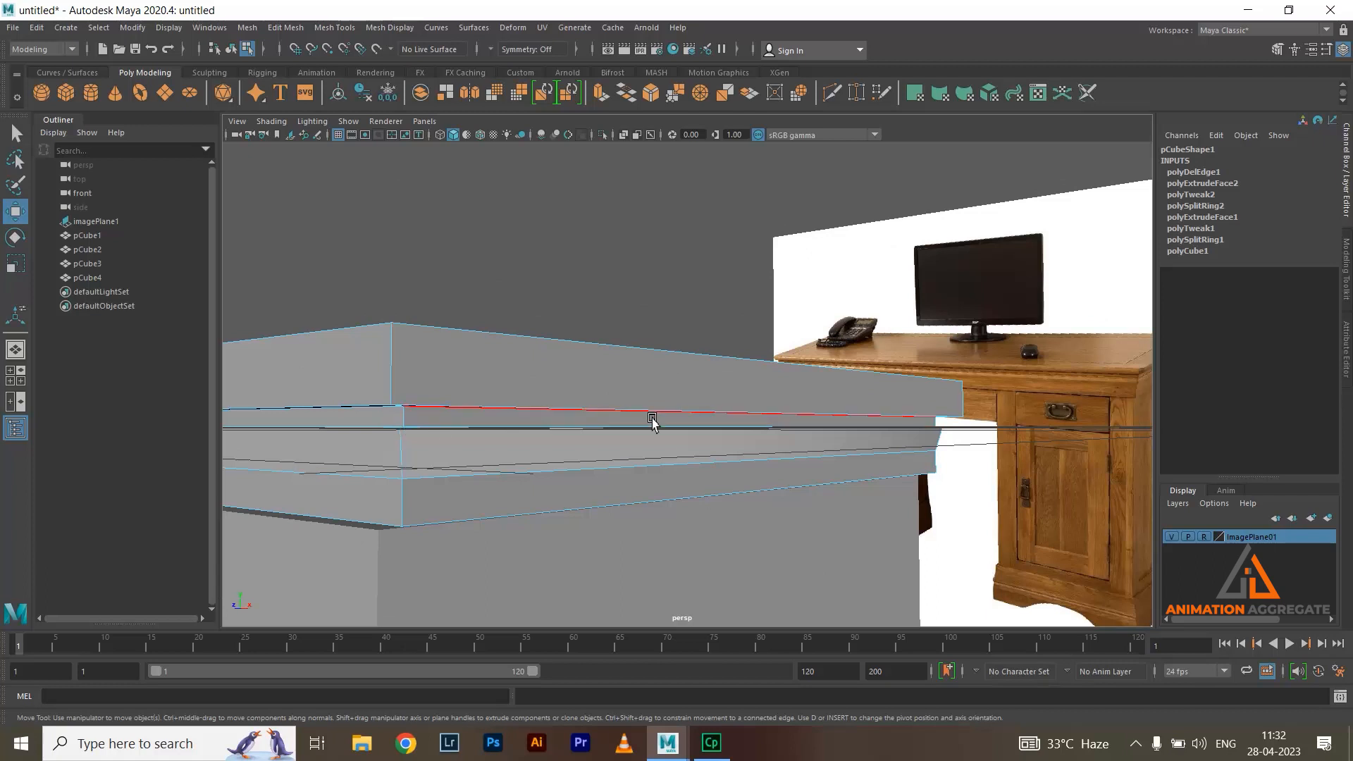
alt+drag(710, 417, 888, 210)
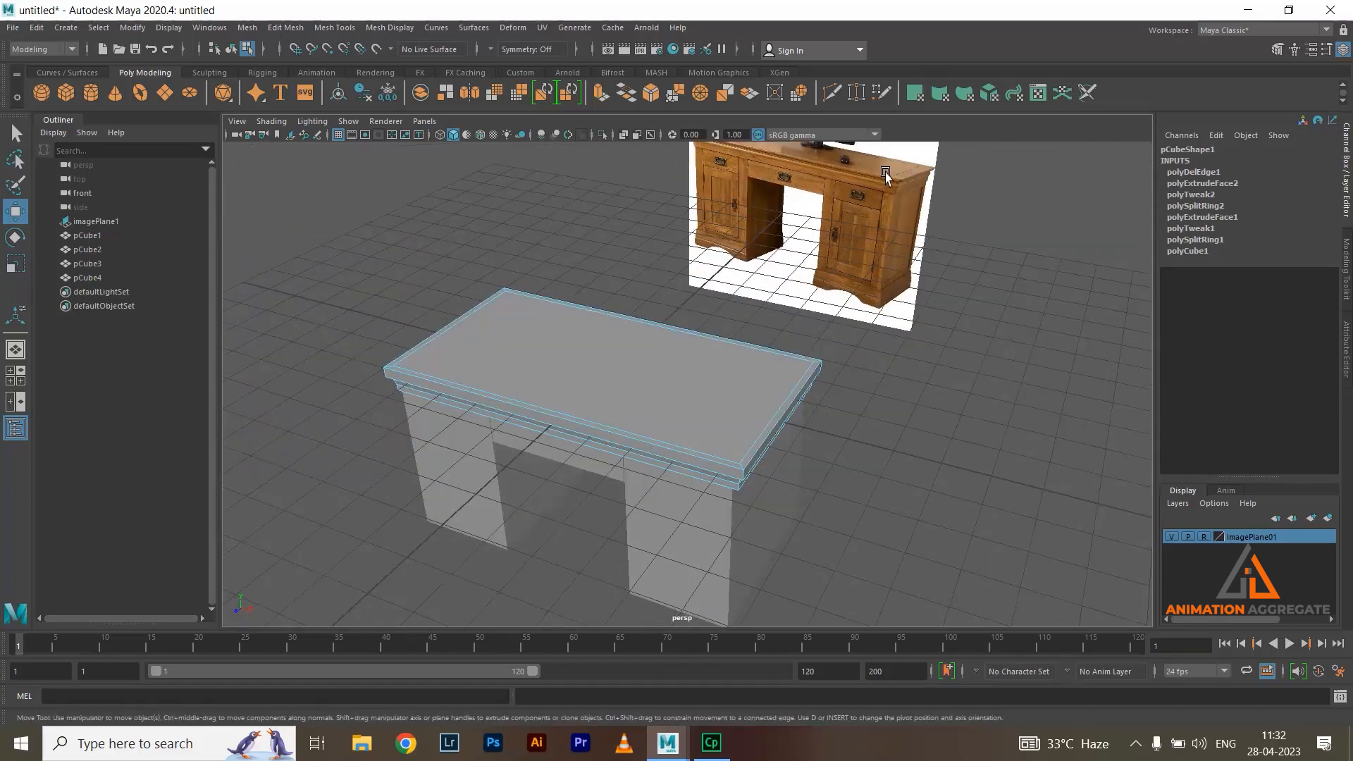
alt+drag(634, 396, 641, 363)
right_drag(640, 356, 641, 380)
click(688, 357)
alt+drag(689, 357, 816, 393)
shift+right_drag(1046, 248, 1054, 275)
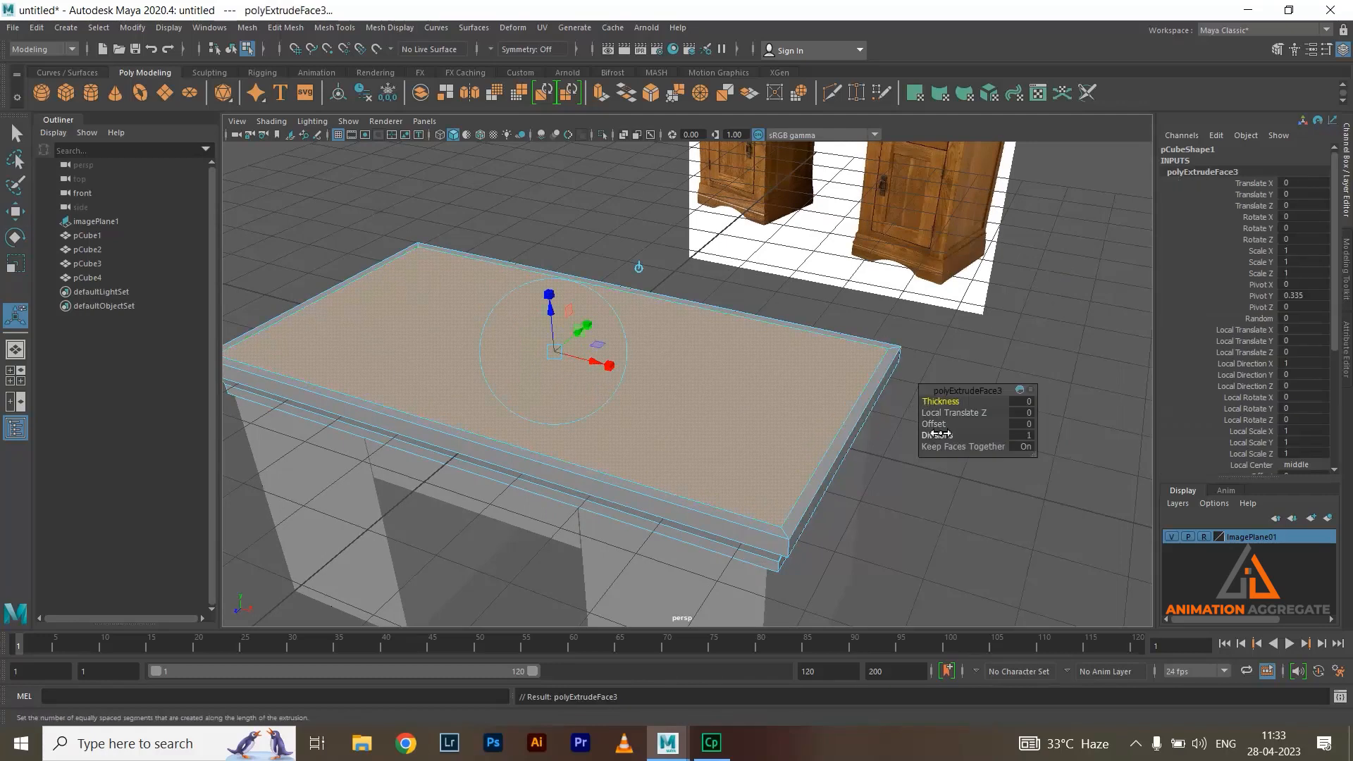
drag(937, 425, 989, 420)
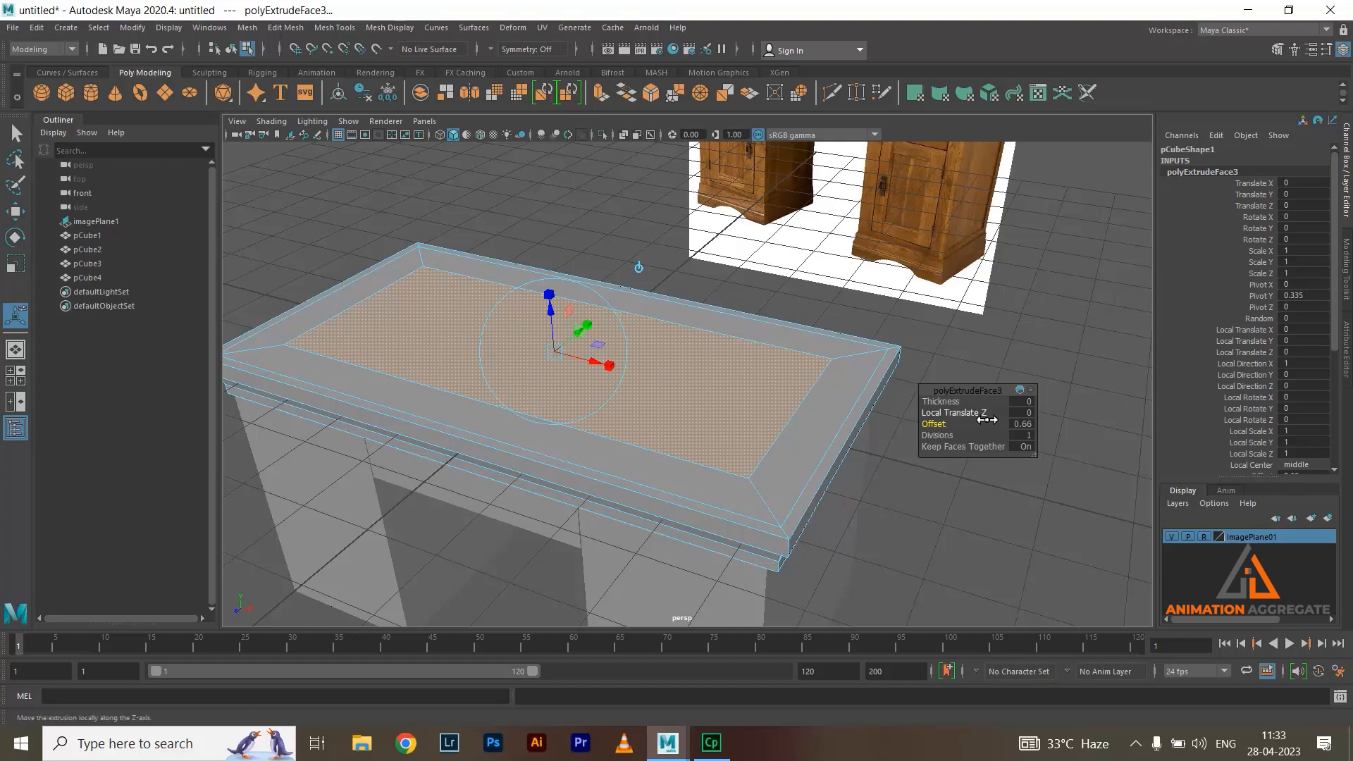
Extrude the inset top face again with an Offset of 0.09 to create a narrow border loop
alt+drag(634, 408, 625, 414)
shift+right_drag(974, 264, 976, 224)
drag(934, 426, 947, 430)
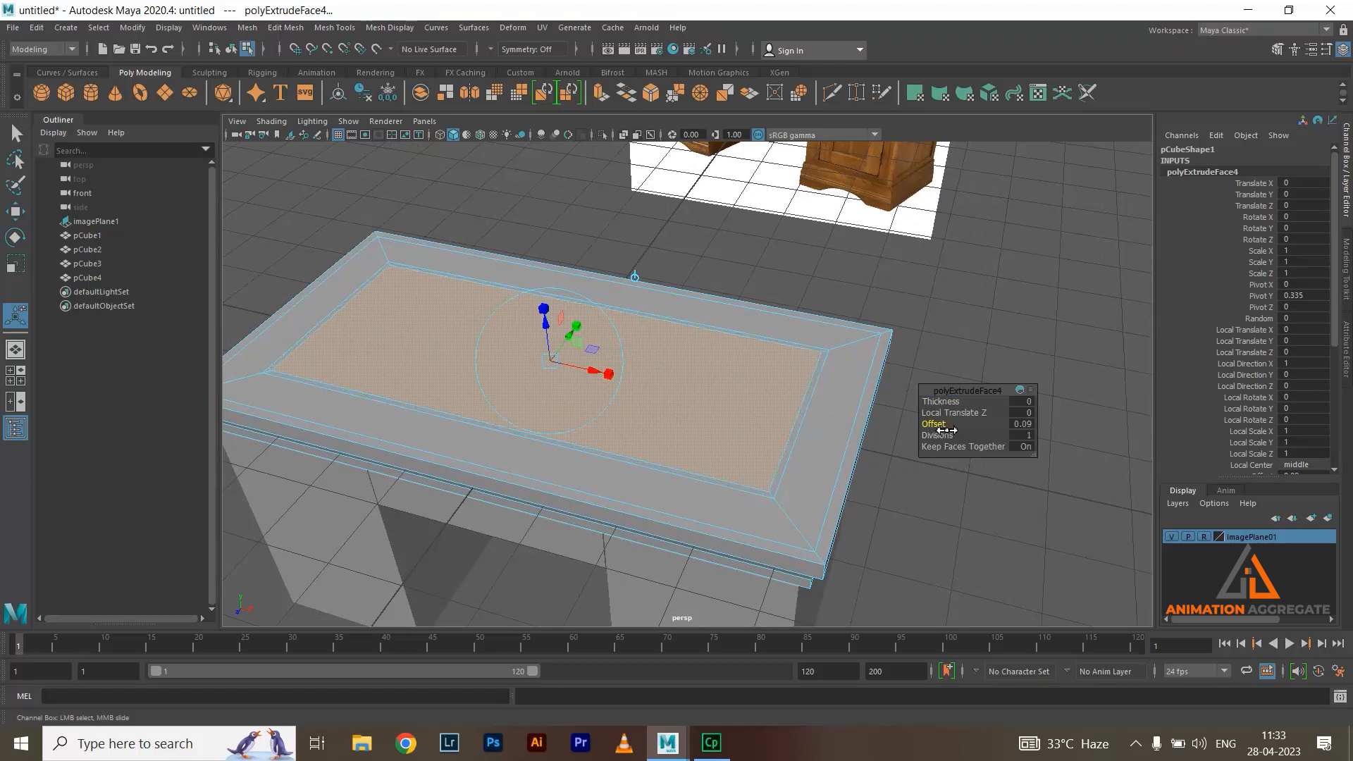
alt+drag(723, 373, 705, 367)
alt+right_drag(705, 367, 810, 438)
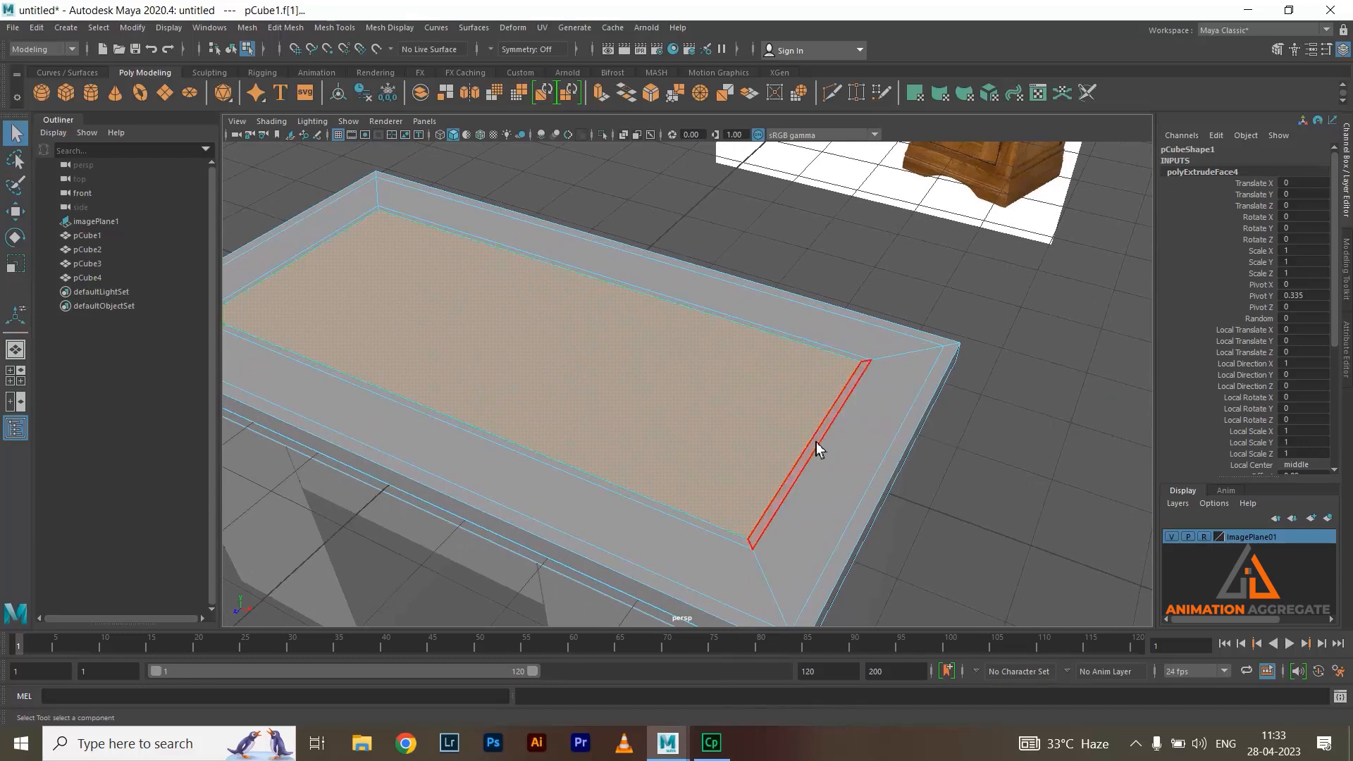
Extrude the narrow face loop around the desktop's inner panel and move it slightly along Y as a shallow groove
double_click(816, 442)
alt+drag(1109, 332, 1003, 338)
shift+right_drag(1008, 314, 825, 349)
alt+drag(825, 349, 775, 325)
key(w)
drag(552, 280, 549, 280)
scroll(777, 396, down, 2)
alt+drag(858, 350, 792, 296)
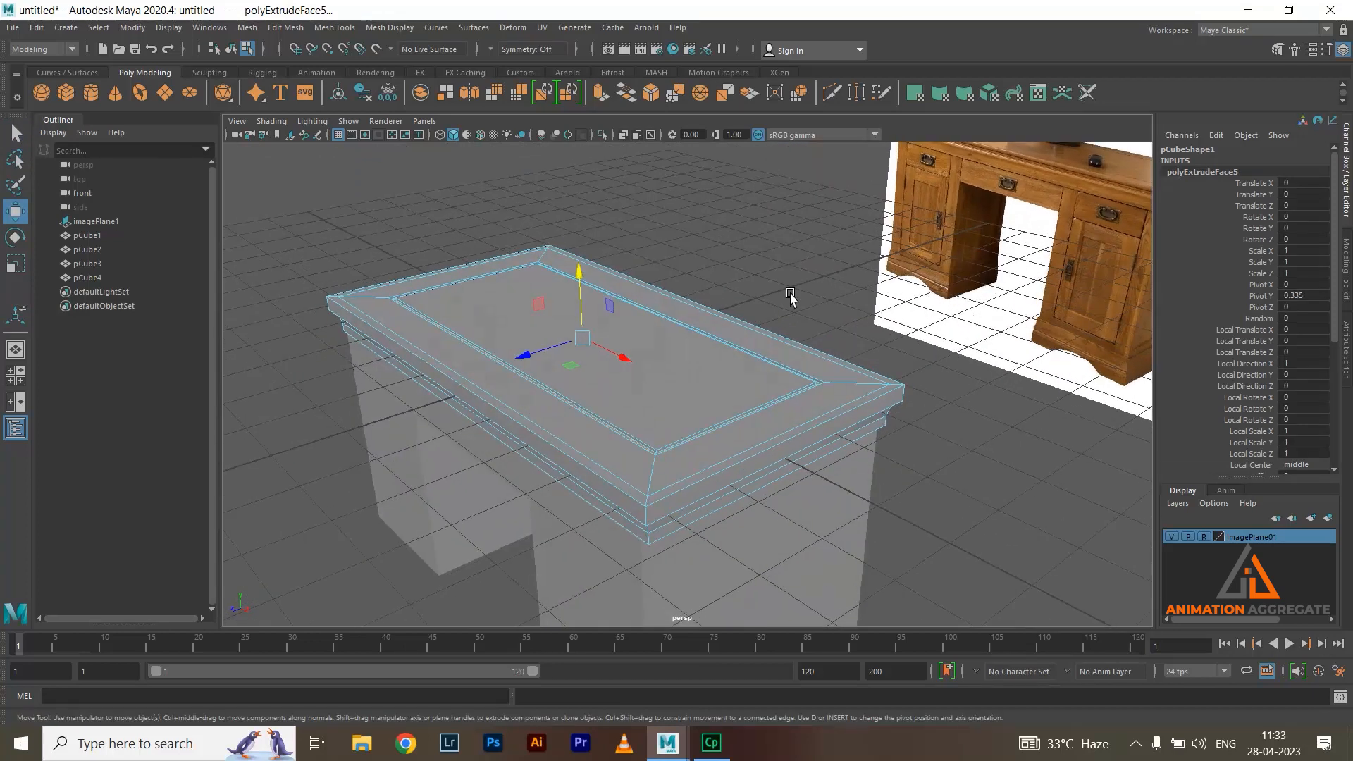
Return to object mode and isolate the desktop in the perspective view
scroll(846, 339, up, 4)
alt+drag(906, 397, 761, 364)
right_drag(689, 320, 762, 296)
click(988, 239)
scroll(819, 370, down, 1)
alt+drag(819, 370, 828, 428)
click(827, 427)
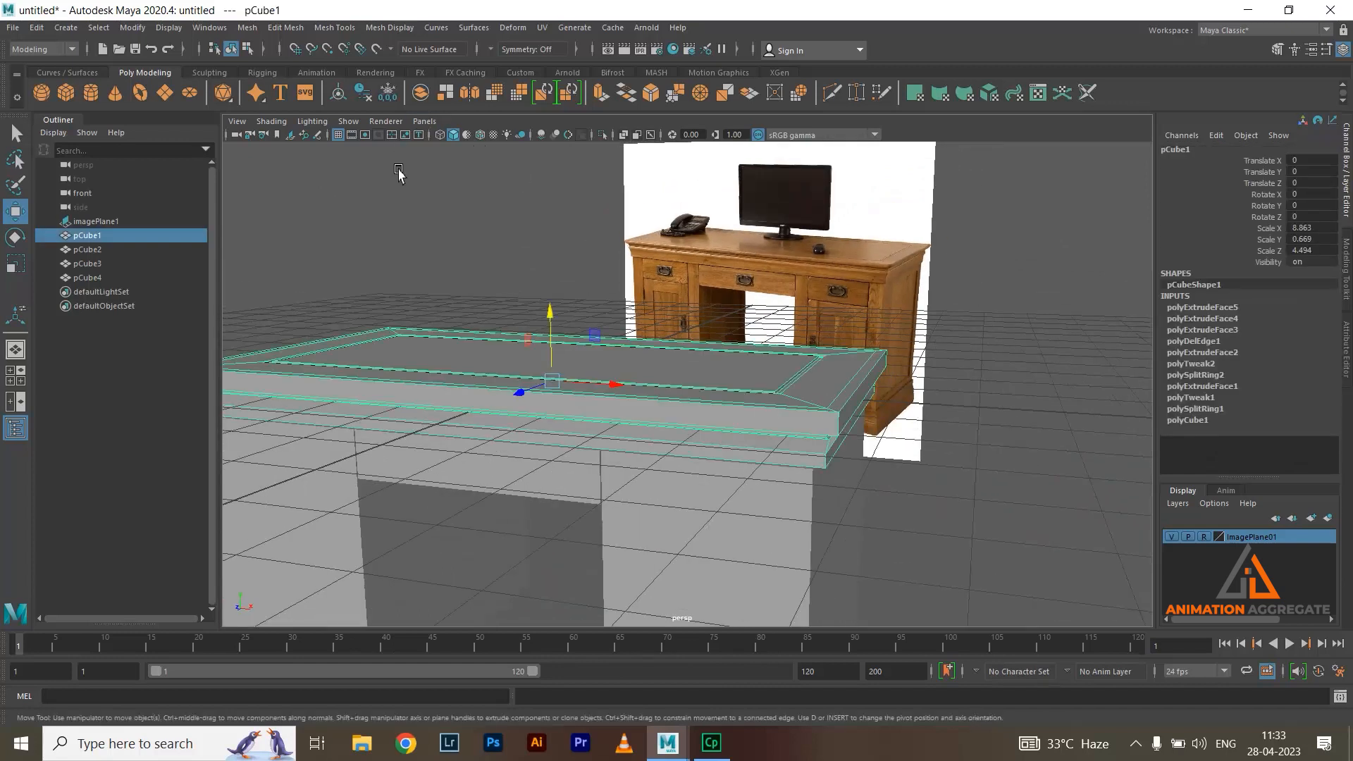
click(602, 135)
alt+drag(898, 432, 701, 429)
click(917, 362)
click(682, 368)
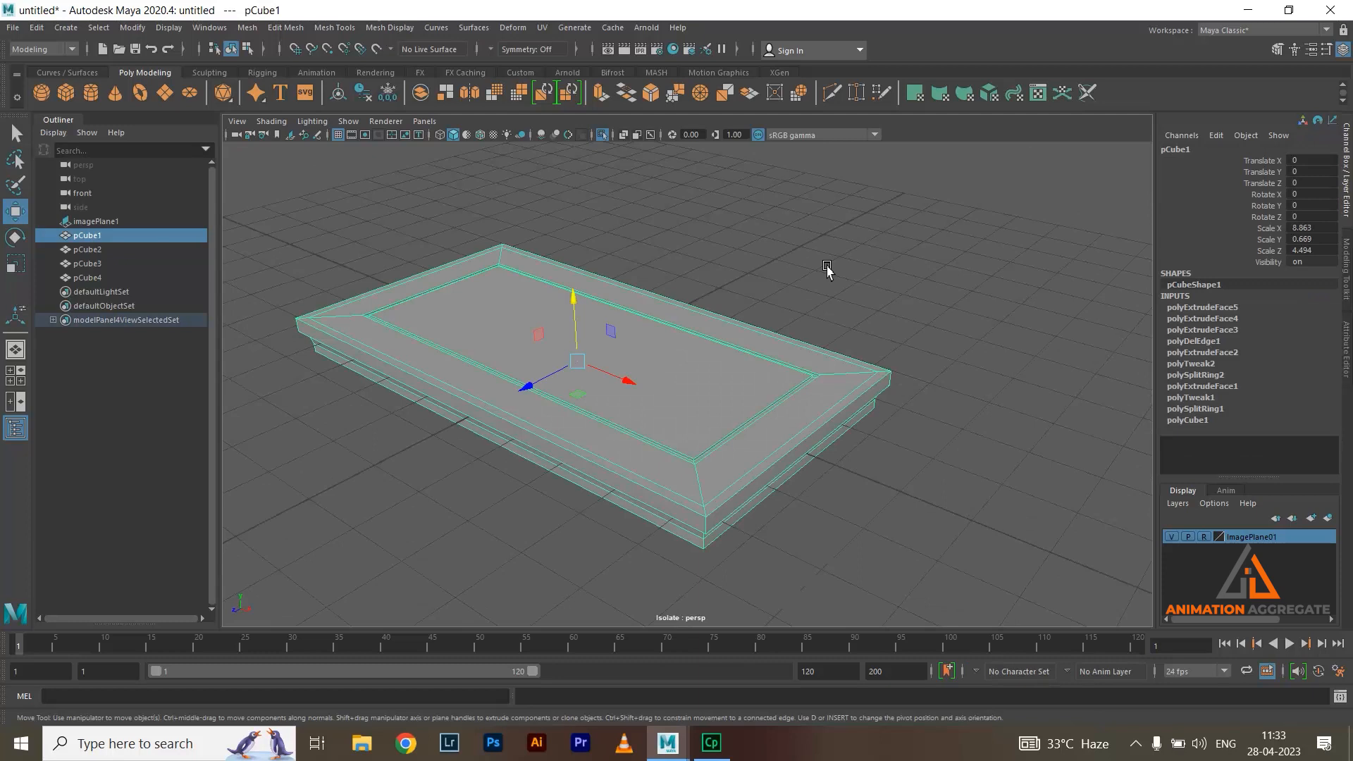
Preview the desktop with smooth mesh display and switch back to the unsmoothed display
key(3)
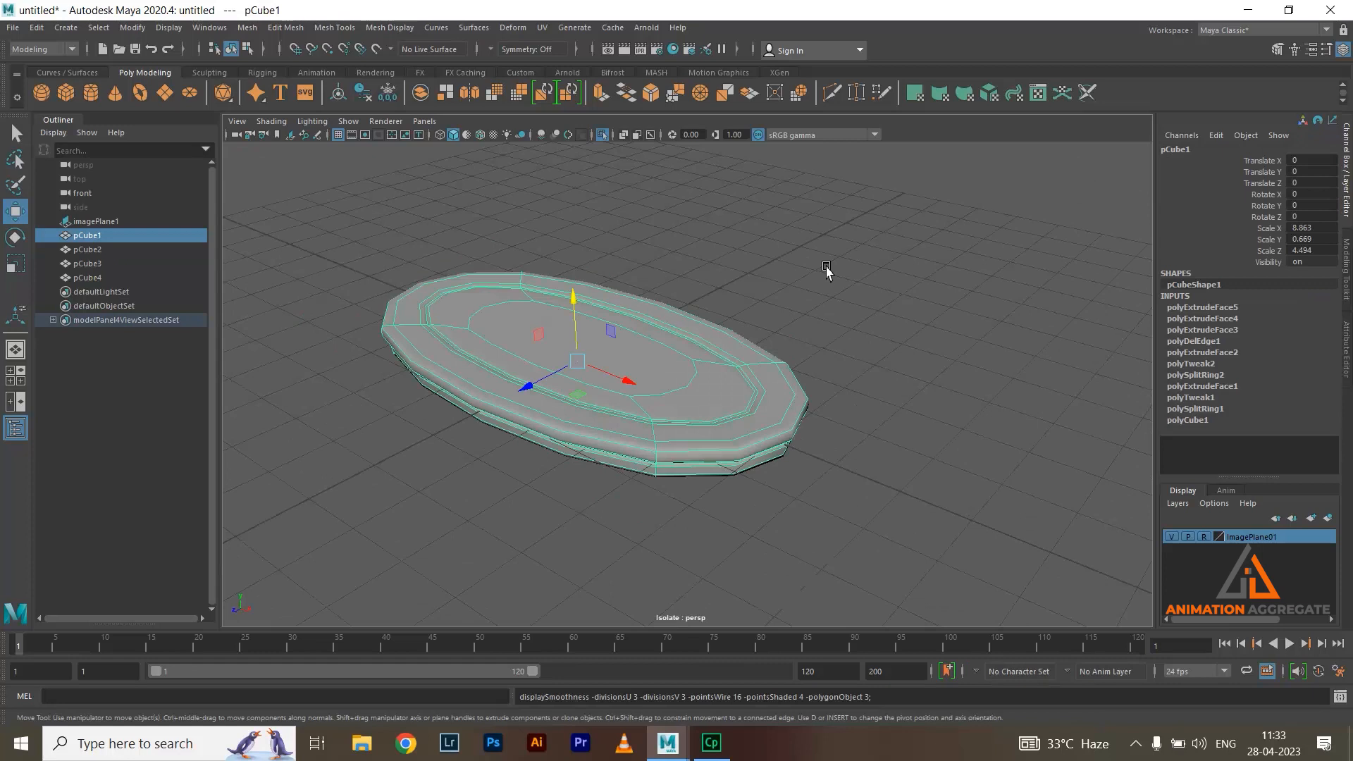
key(1)
scroll(768, 384, up, 3)
scroll(732, 371, up, 1)
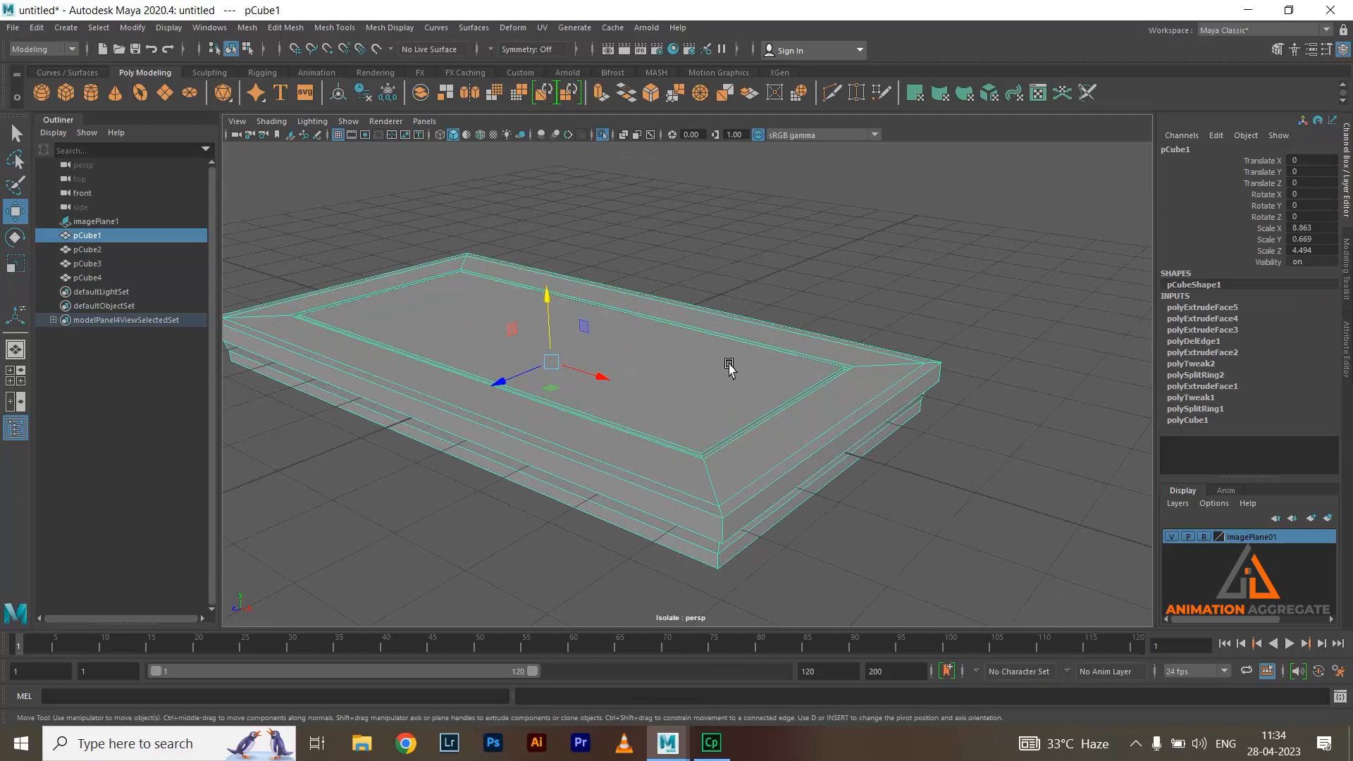
click(651, 94)
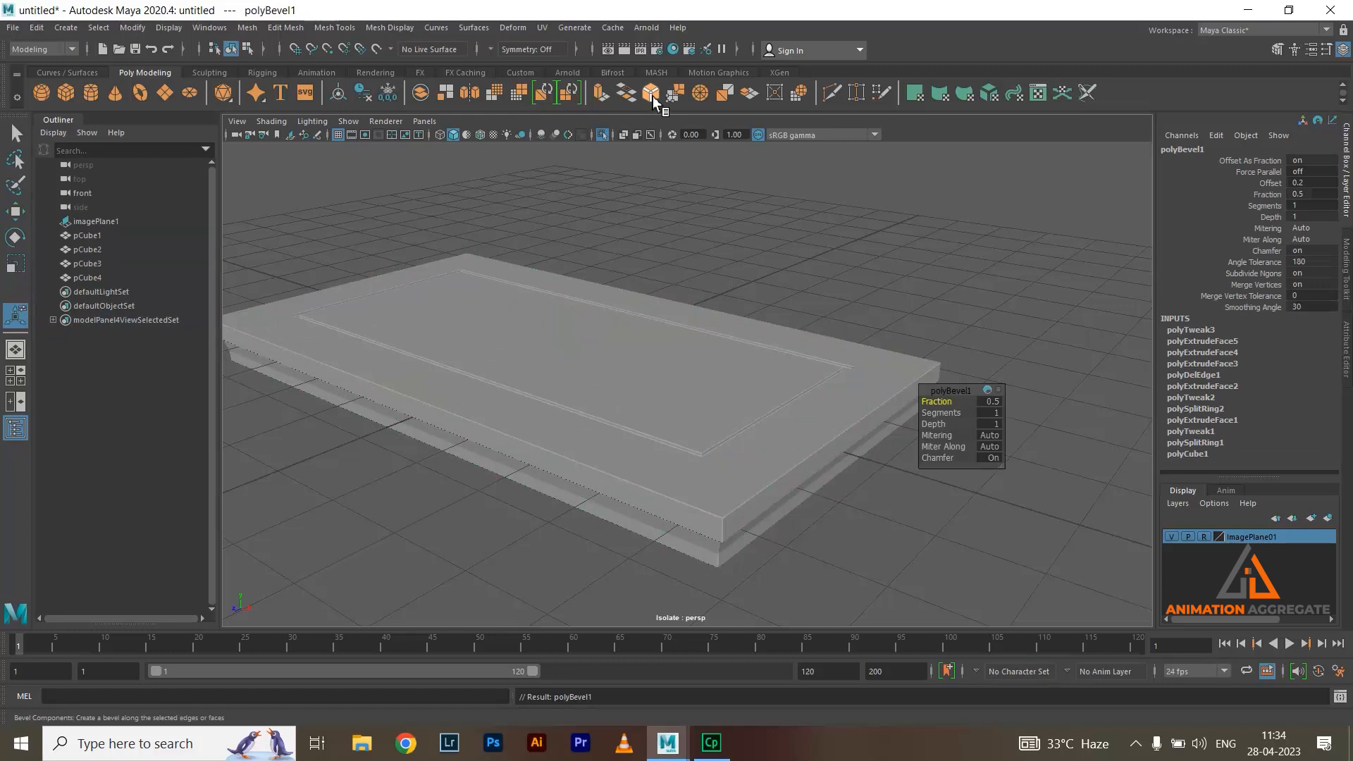
scroll(655, 320, up, 3)
key(ctrl+z)
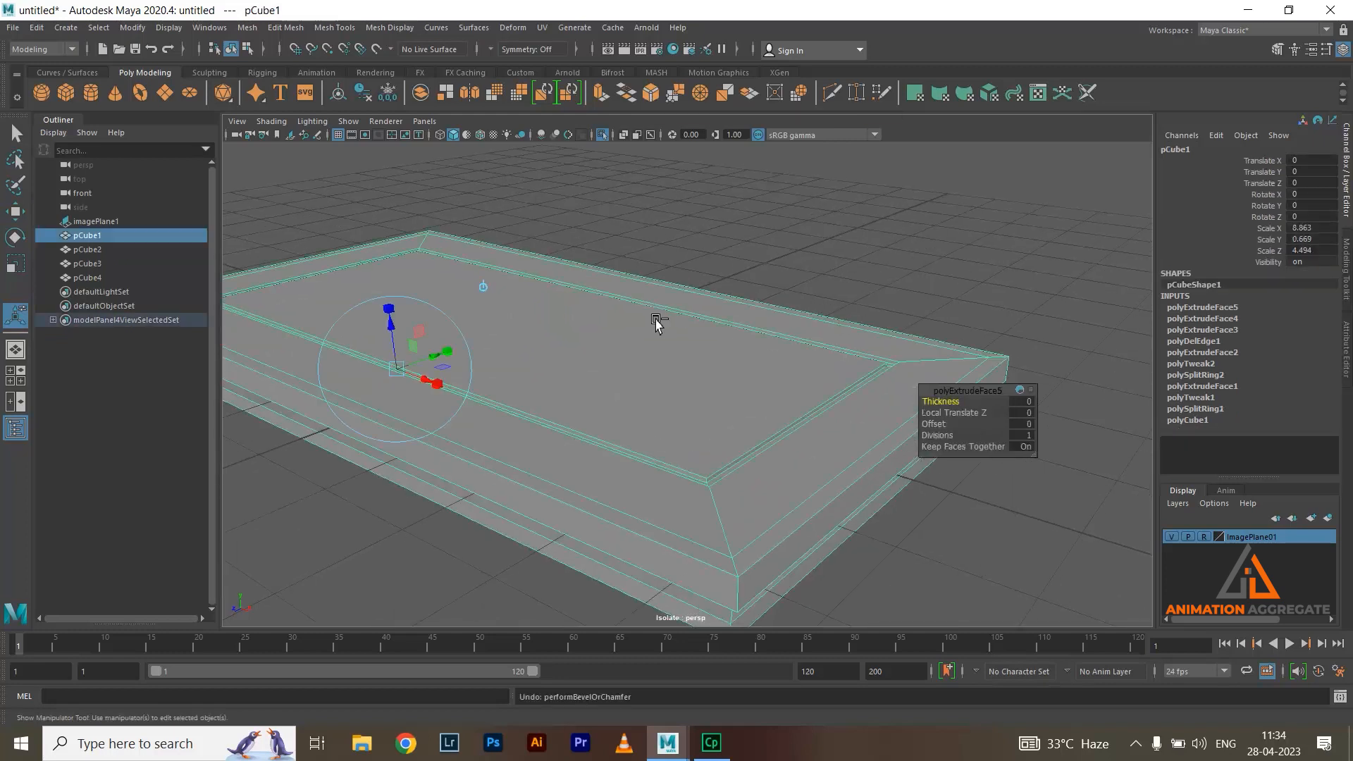
Bevel all edges of the desktop with a Fraction of 0.5 and 1 segment
click(283, 28)
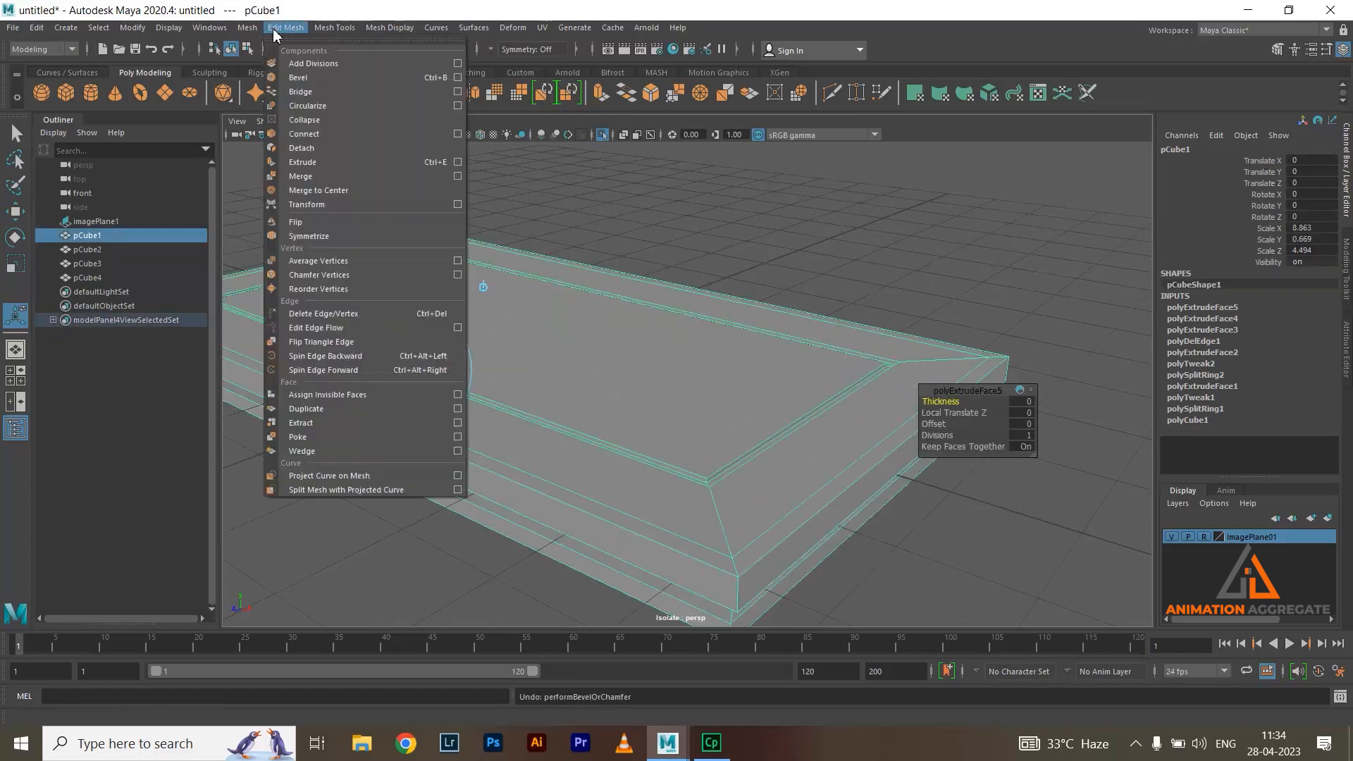
click(297, 77)
alt+drag(523, 293, 702, 363)
scroll(747, 463, up, 3)
alt+drag(747, 463, 741, 440)
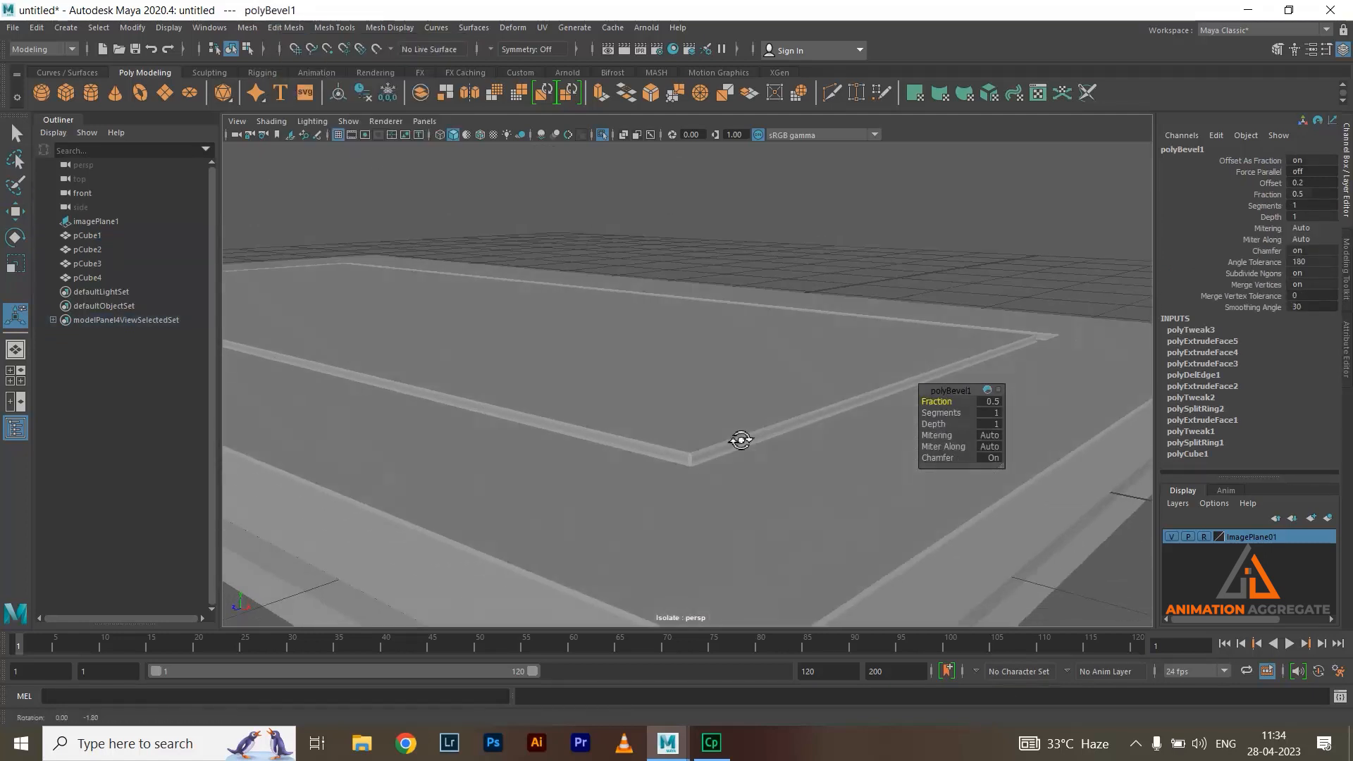
alt+middle_drag(705, 408, 704, 342)
scroll(693, 396, down, 3)
click(690, 420)
scroll(683, 387, up, 2)
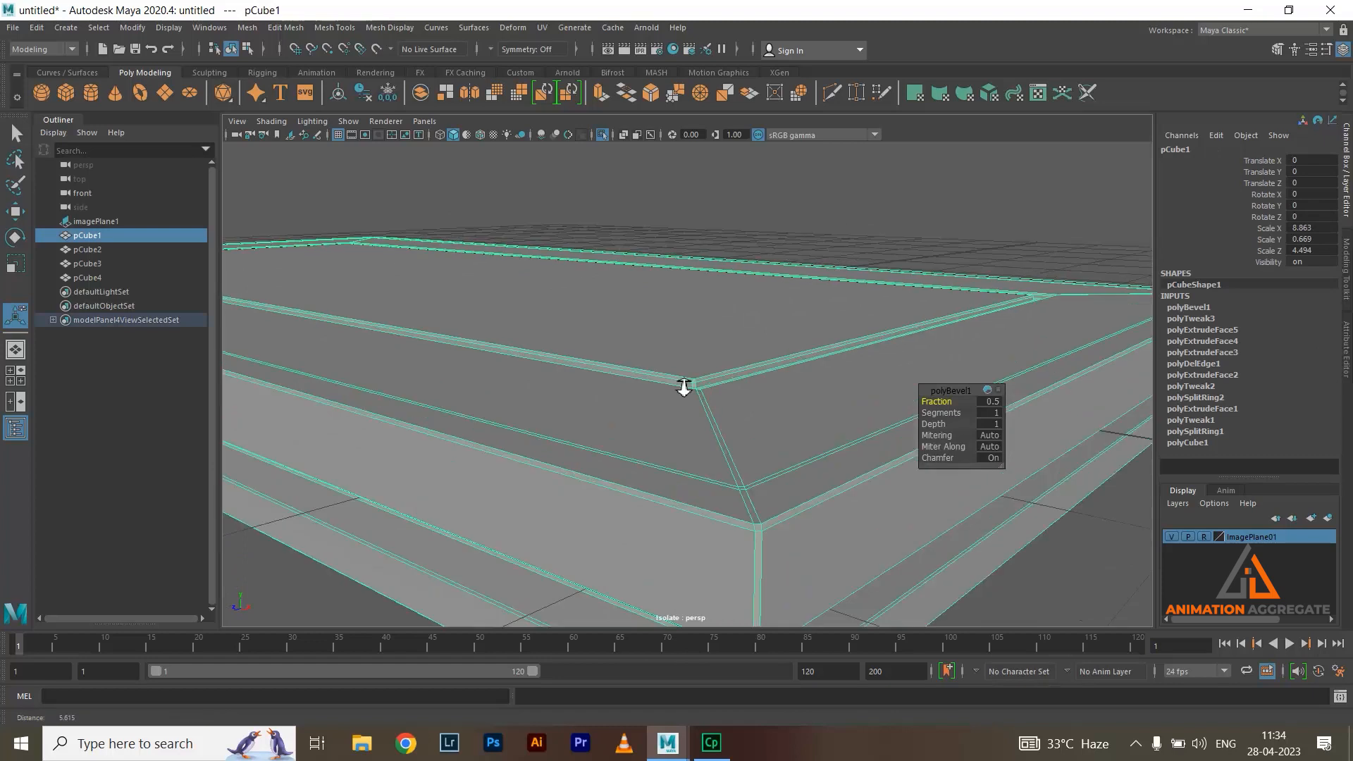
Turn off Chamfer for the desktop's bevel so it adds supporting edges while keeping the corners sharp
scroll(684, 387, down, 4)
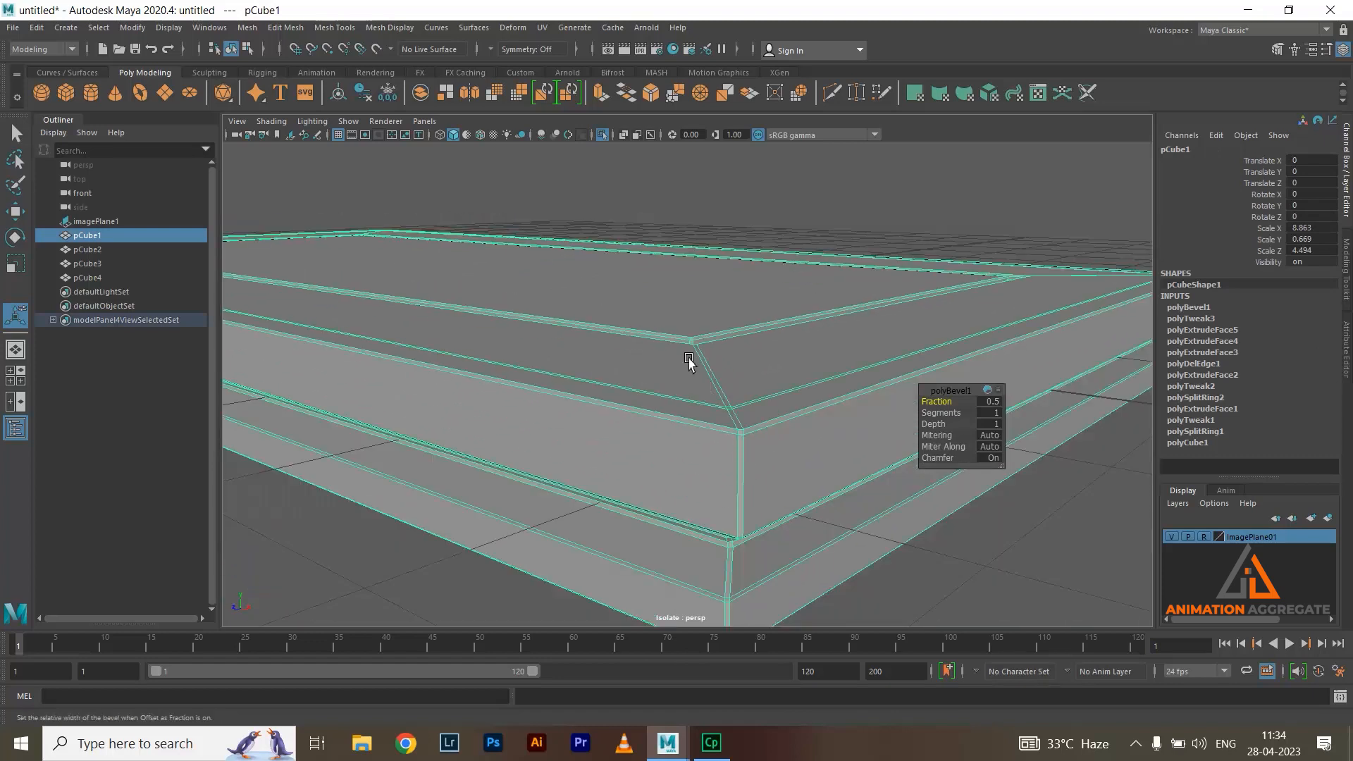
scroll(691, 366, up, 3)
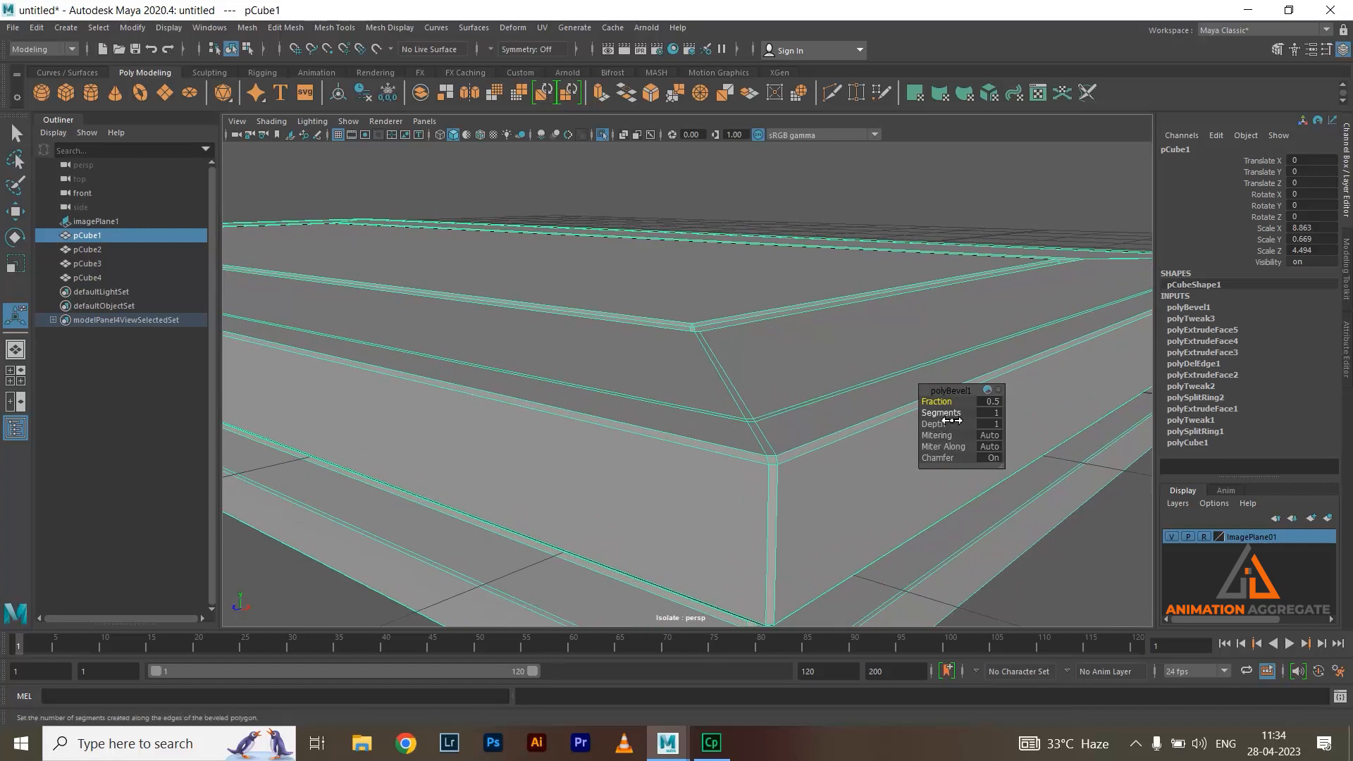
scroll(745, 373, up, 2)
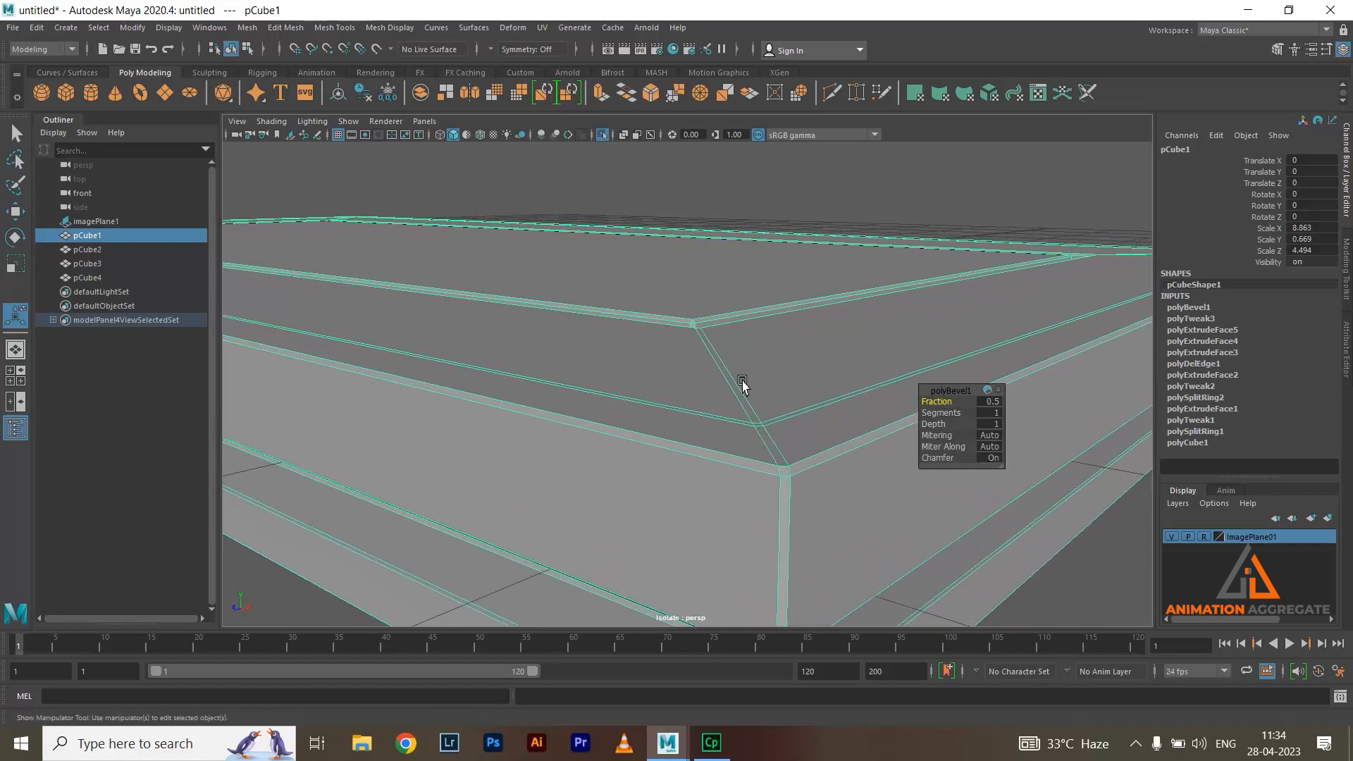
scroll(721, 356, up, 3)
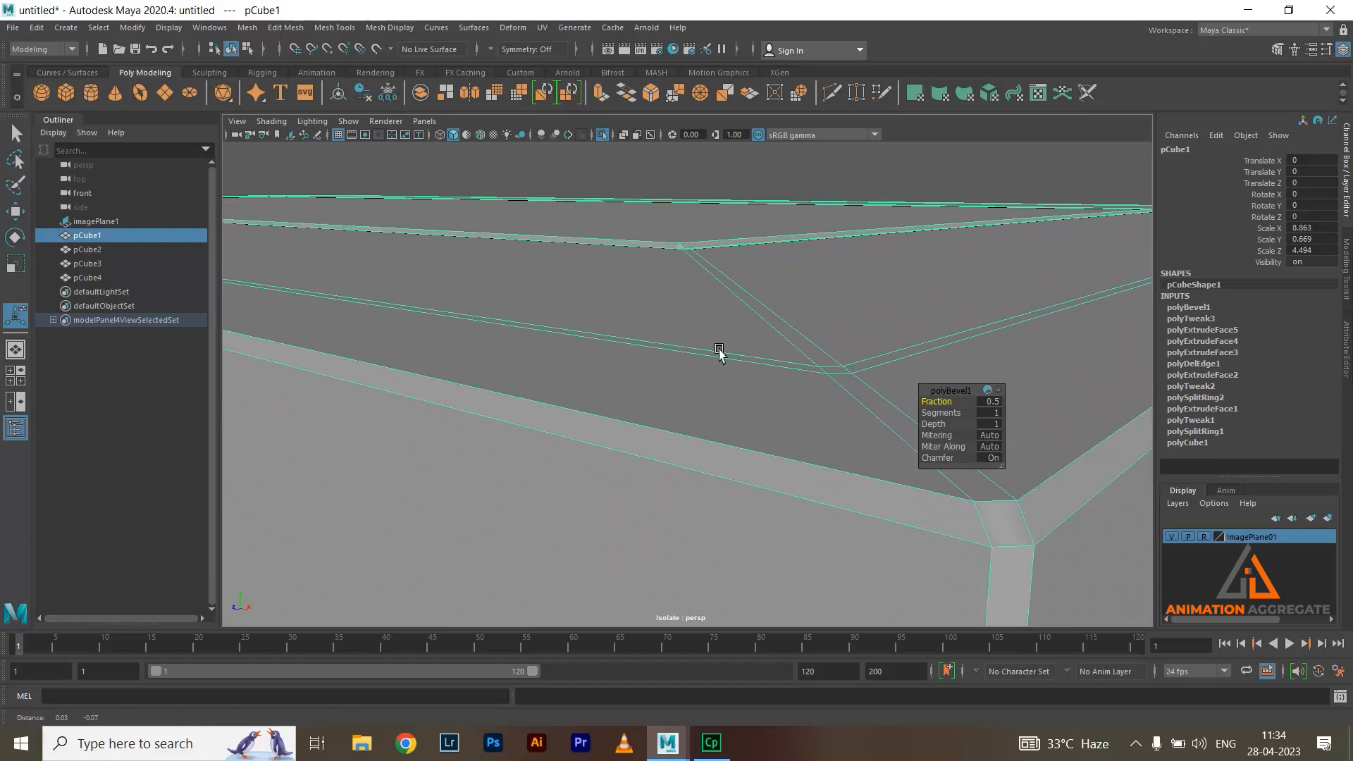
click(995, 463)
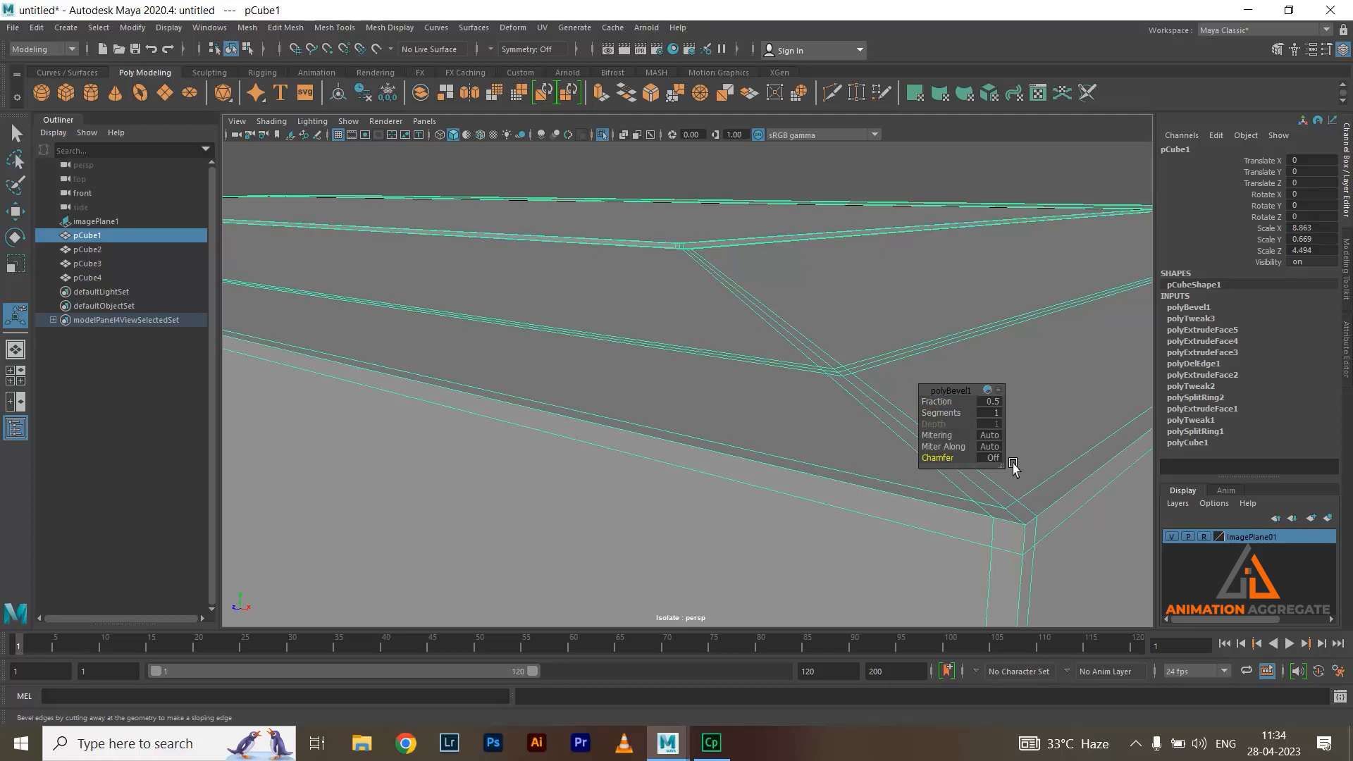
click(993, 458)
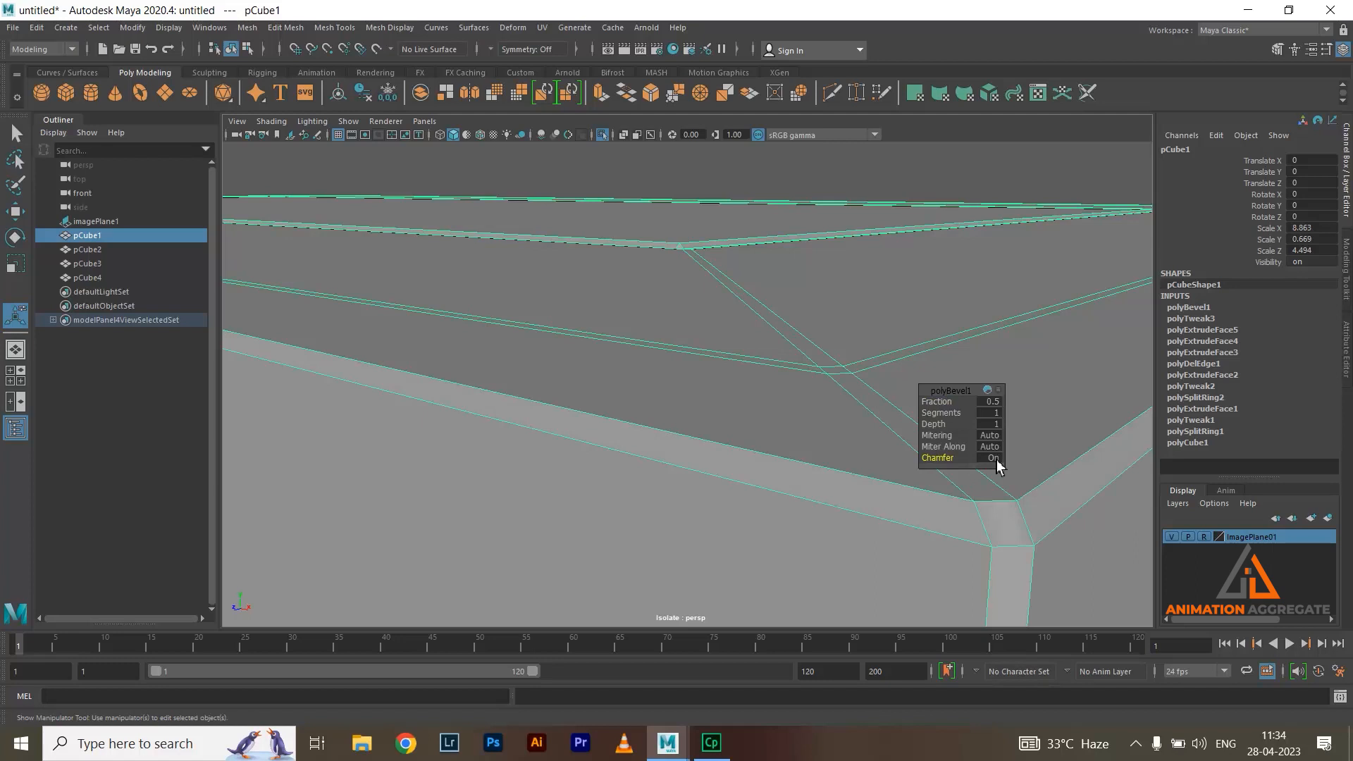
click(995, 458)
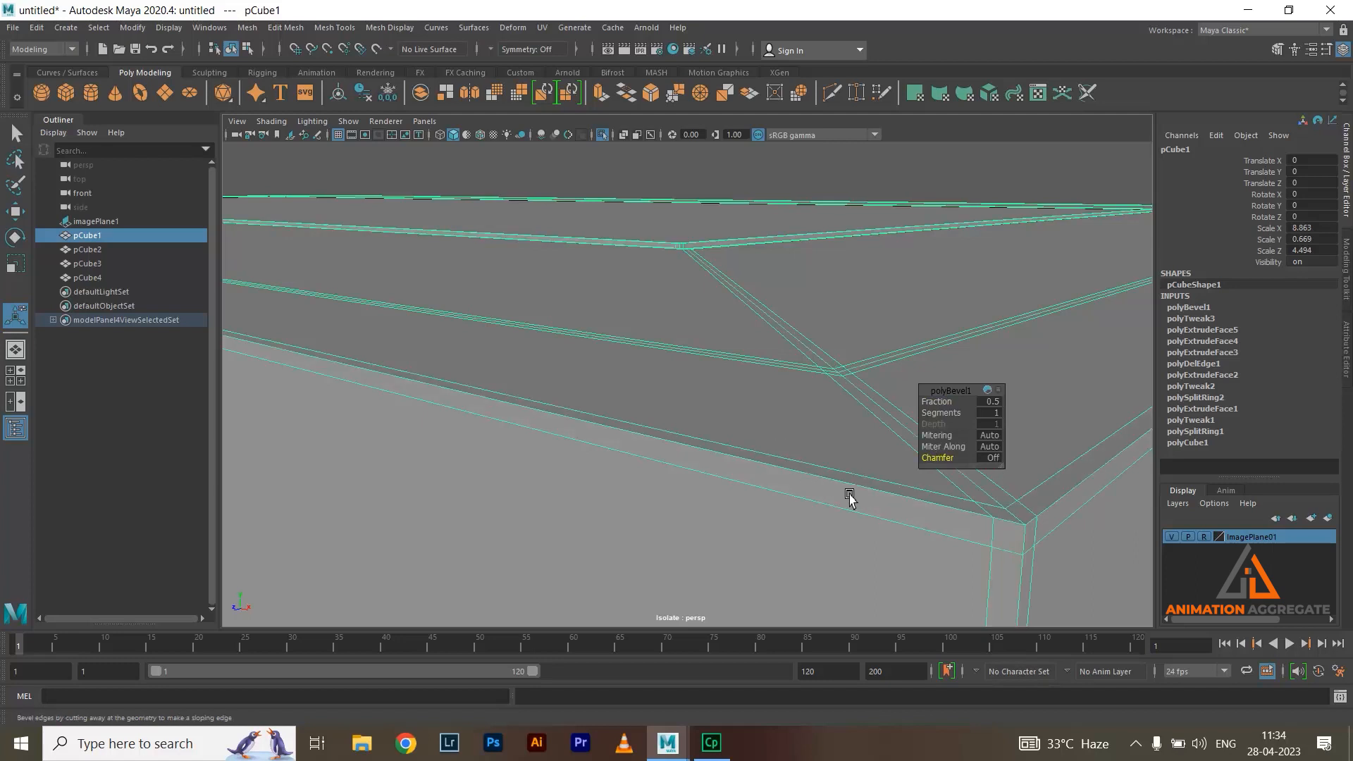
Preview the beveled desktop with smooth mesh display and clear the selection
scroll(850, 495, down, 5)
alt+drag(776, 420, 773, 425)
scroll(761, 408, down, 2)
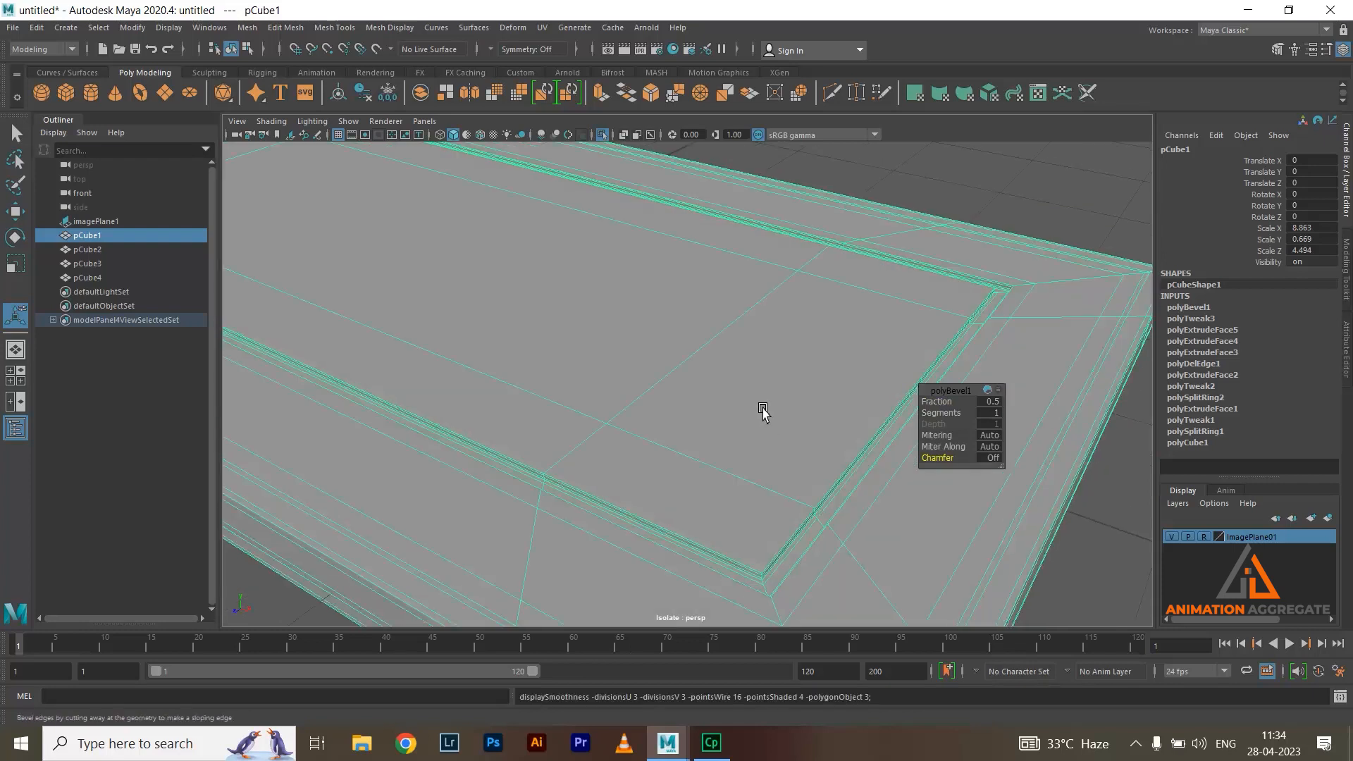
scroll(857, 341, down, 5)
click(871, 438)
alt+drag(871, 439, 860, 353)
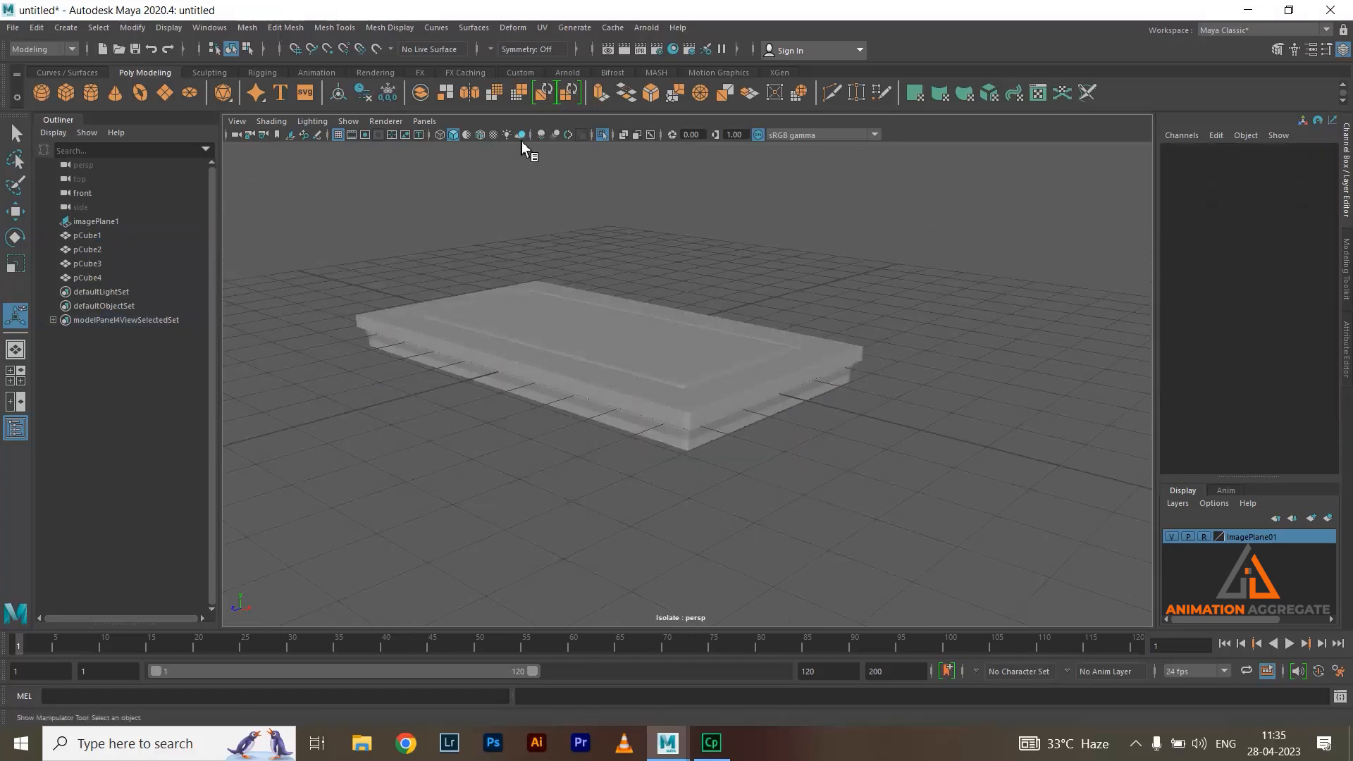
Turn off view isolation to show the whole desk with the reference image
click(602, 135)
alt+drag(728, 342, 658, 294)
alt+right_drag(658, 294, 766, 387)
alt+drag(765, 387, 752, 362)
alt+middle_drag(752, 362, 811, 321)
alt+drag(811, 321, 695, 301)
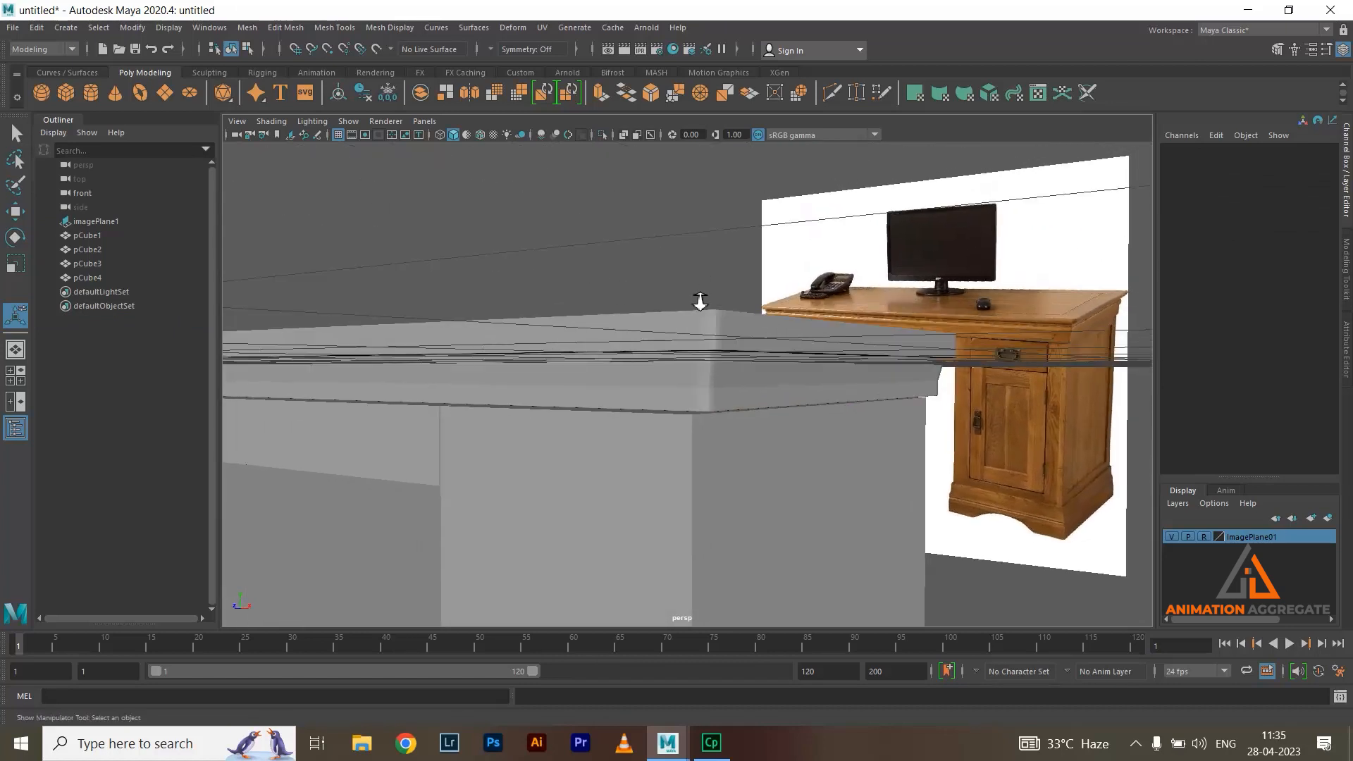
Select the desktop and return it to the unsmoothed display
alt+right_drag(695, 301, 758, 371)
click(756, 346)
key(ctrl+b)
alt+right_drag(770, 311, 783, 327)
key(1)
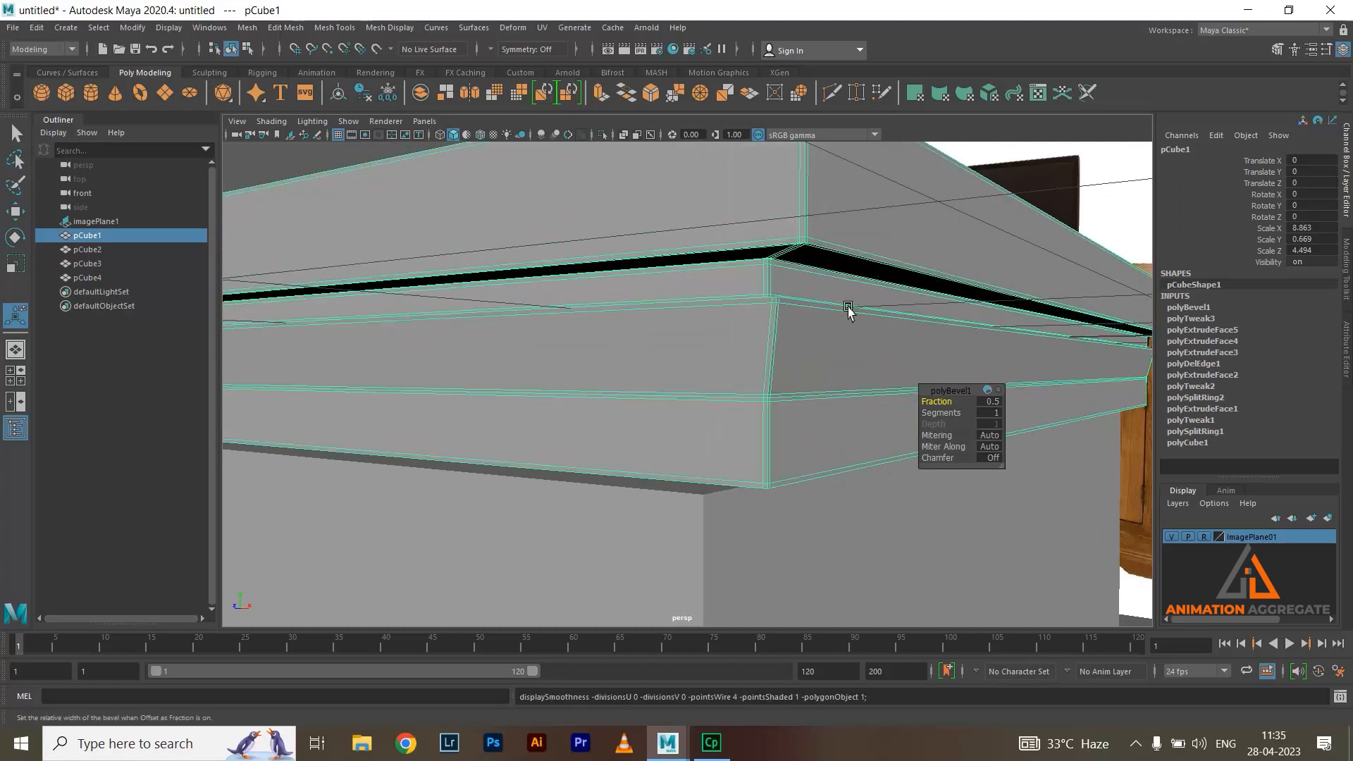
alt+right_drag(1021, 342, 905, 286)
mouse_move(905, 287)
alt+mouse_down()
mouse_move(943, 324)
mouse_move(874, 317)
mouse_move(805, 336)
mouse_move(888, 290)
alt+mouse_up()
right_click(891, 289)
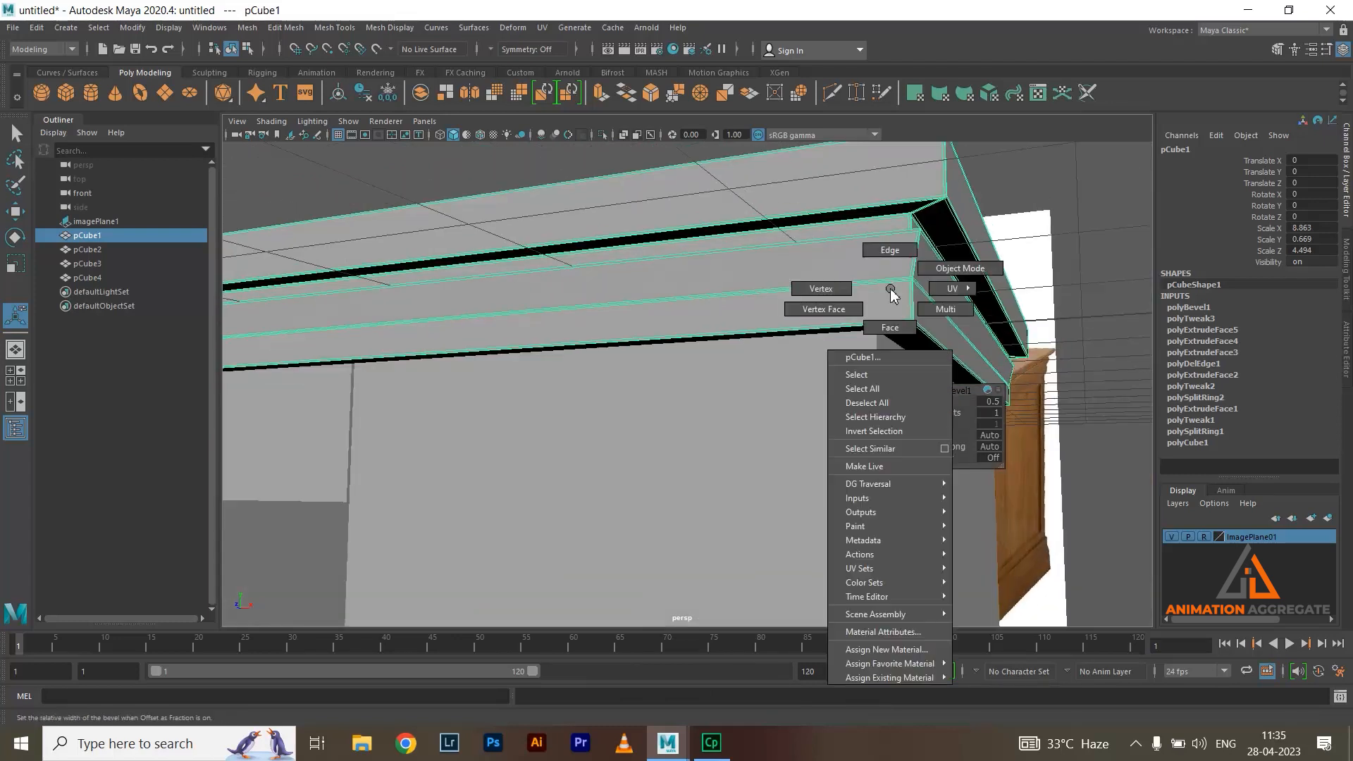
alt+drag(930, 319, 776, 408)
right_click(914, 282)
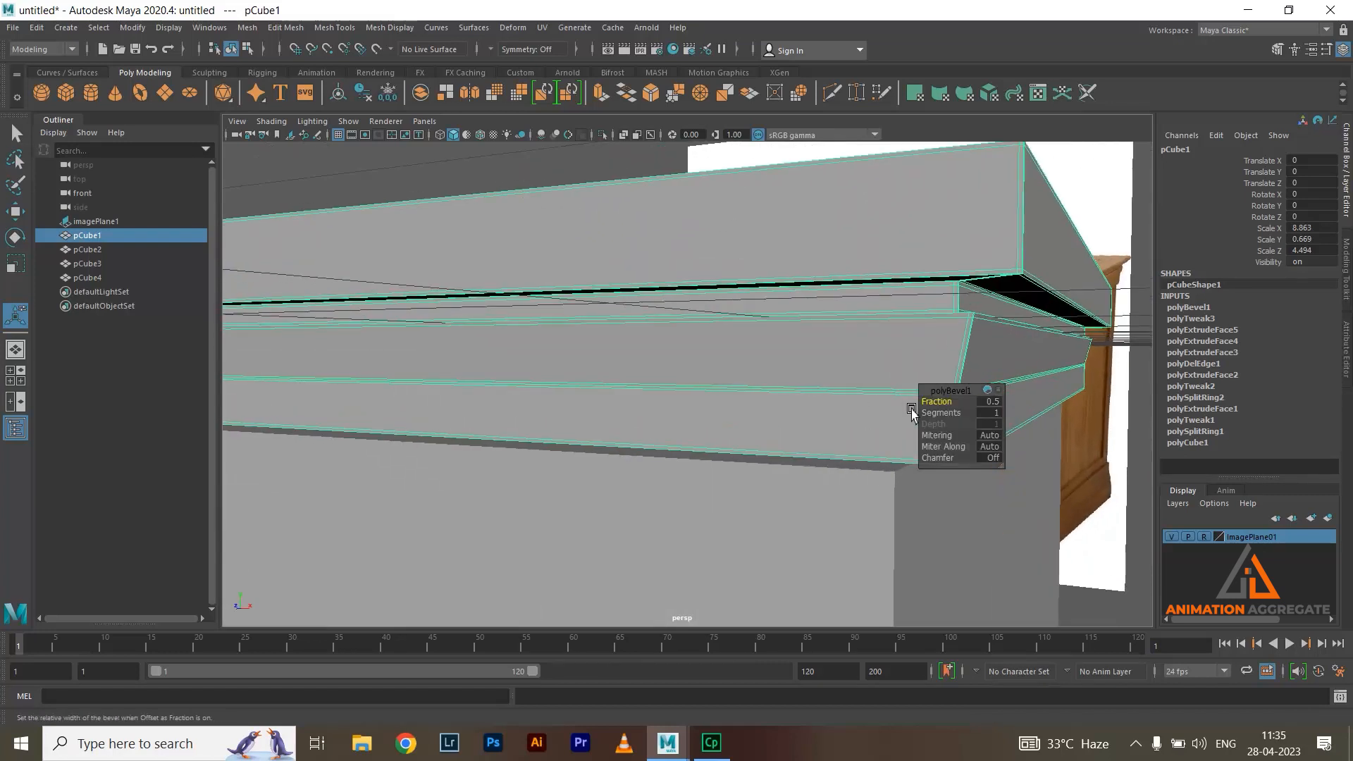
alt+drag(878, 380, 845, 338)
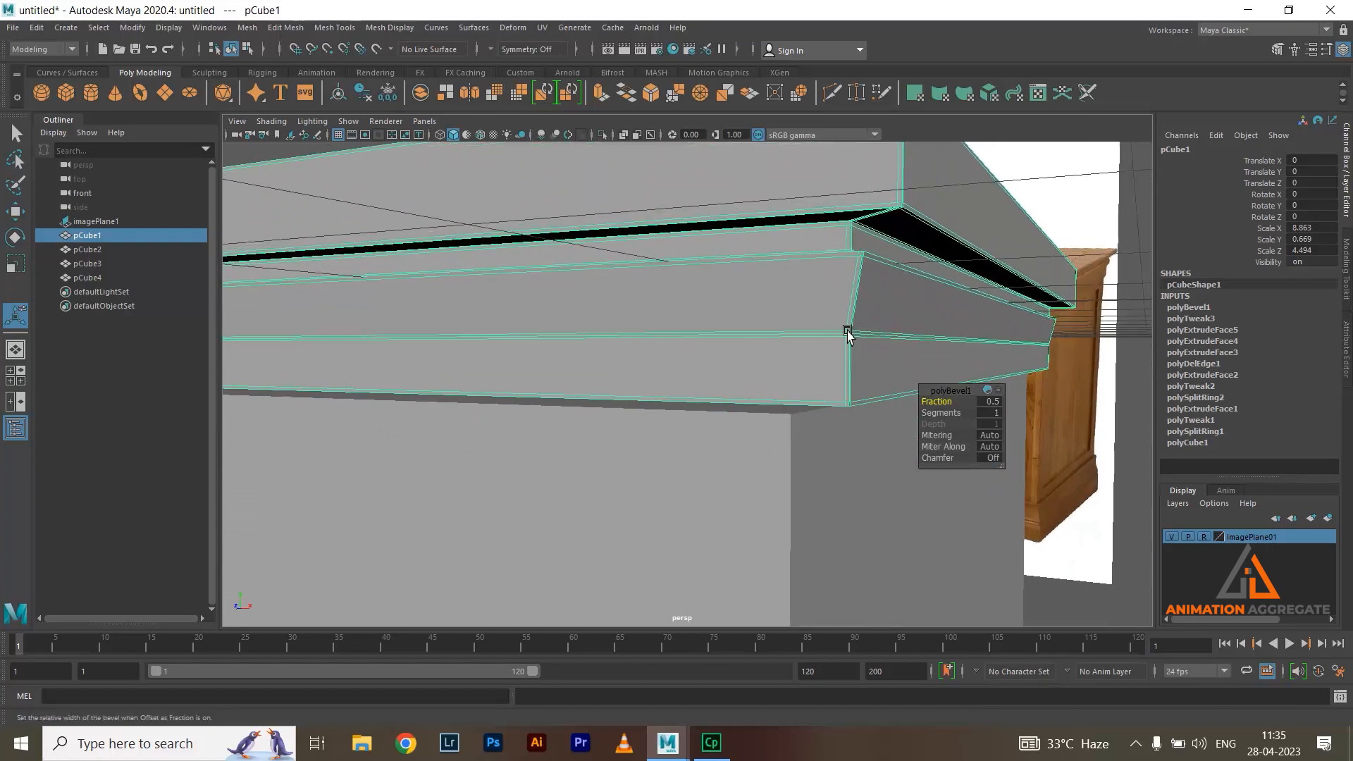
Select the edge loops along the middle crease of the desktop's lower molding and delete them
right_drag(834, 326, 834, 297)
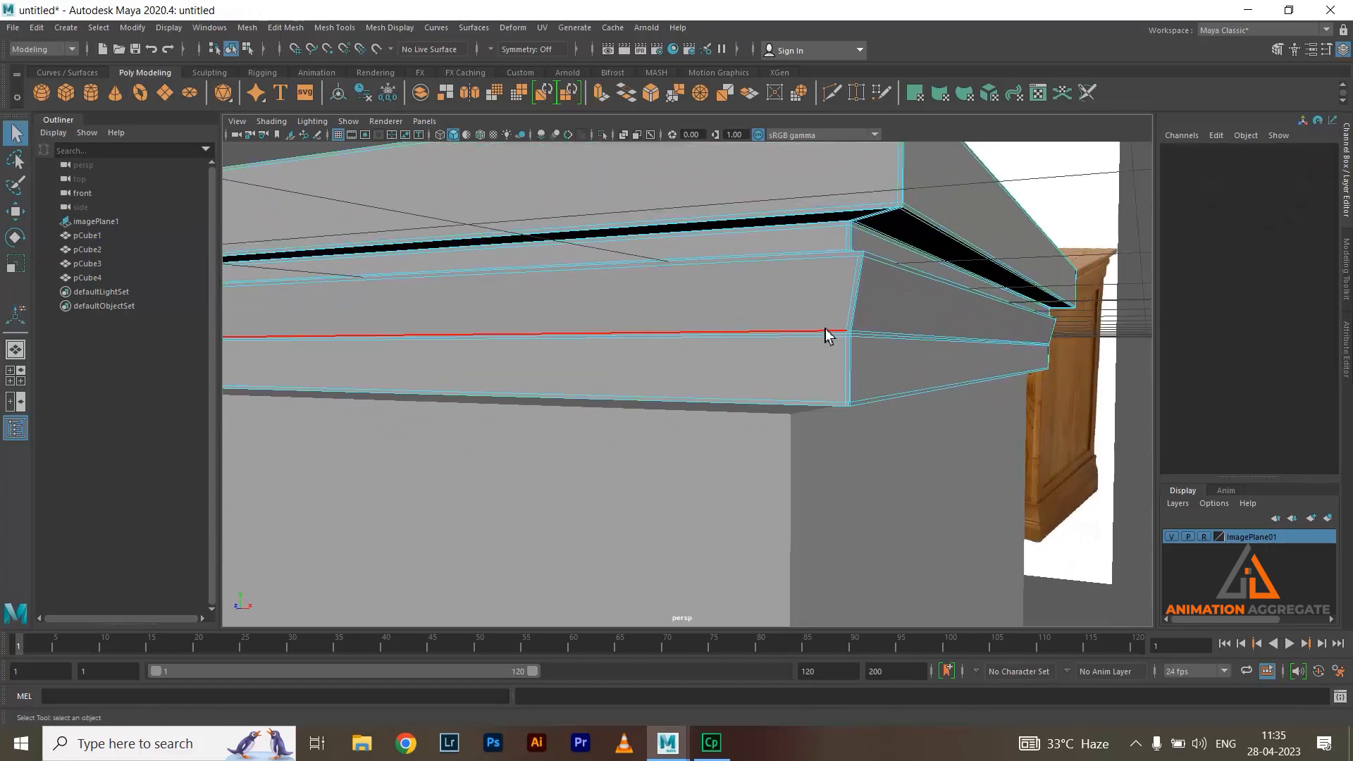
click(826, 329)
alt+drag(795, 276, 810, 305)
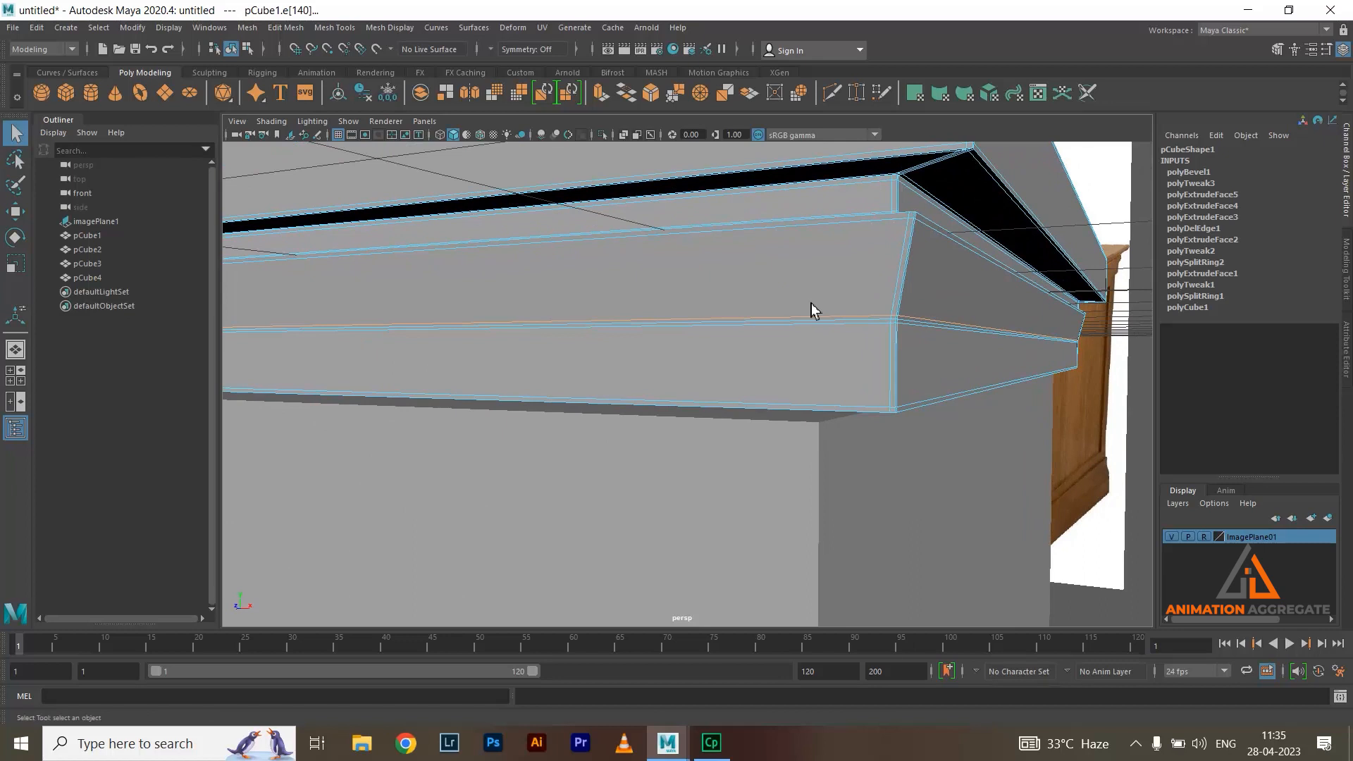
double_click(853, 329)
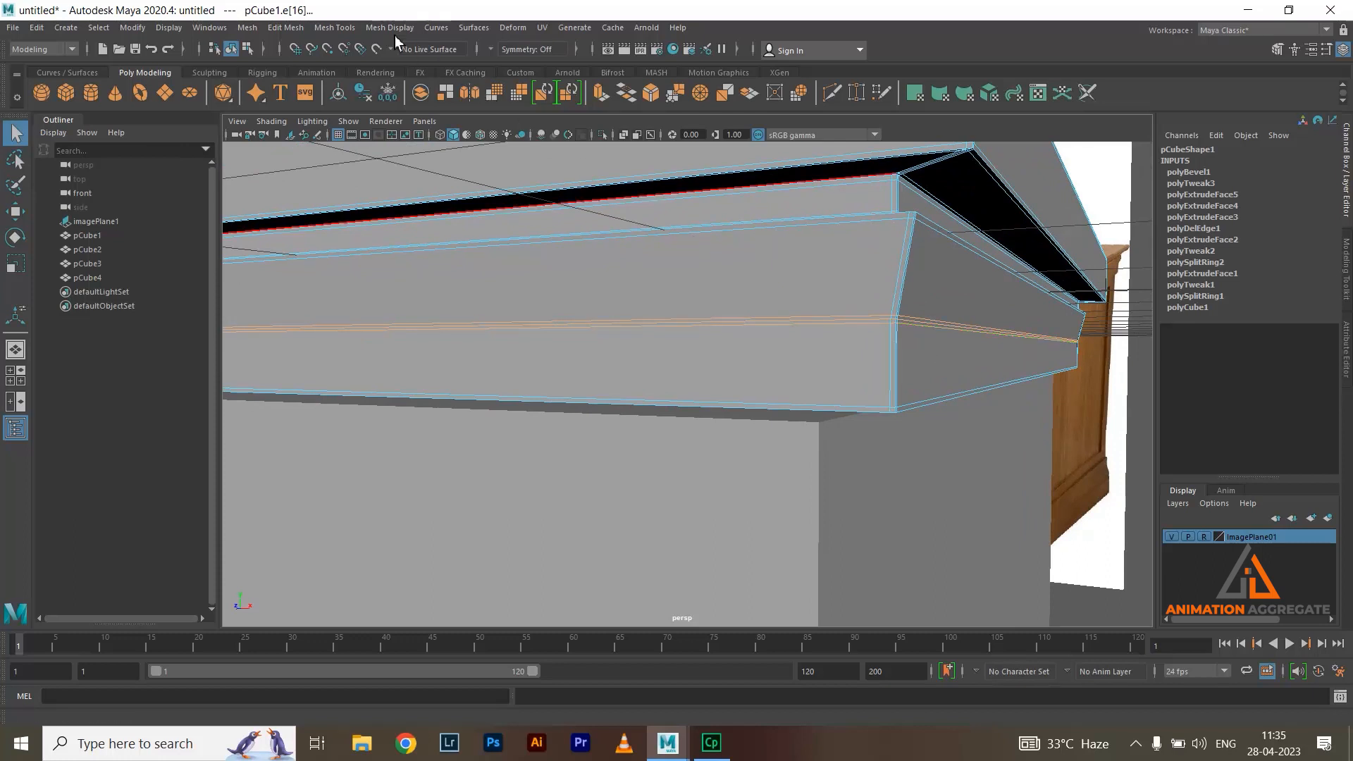
click(346, 28)
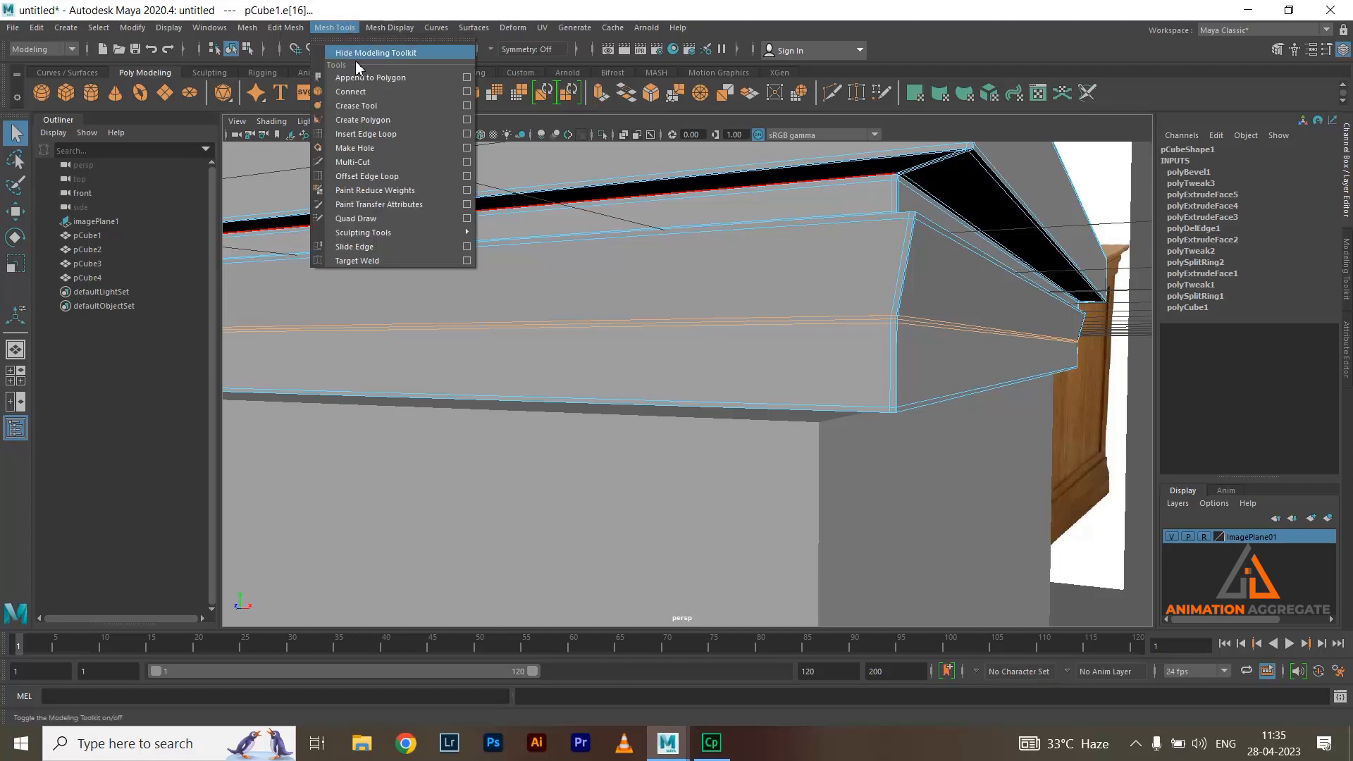
mouse_move(385, 31)
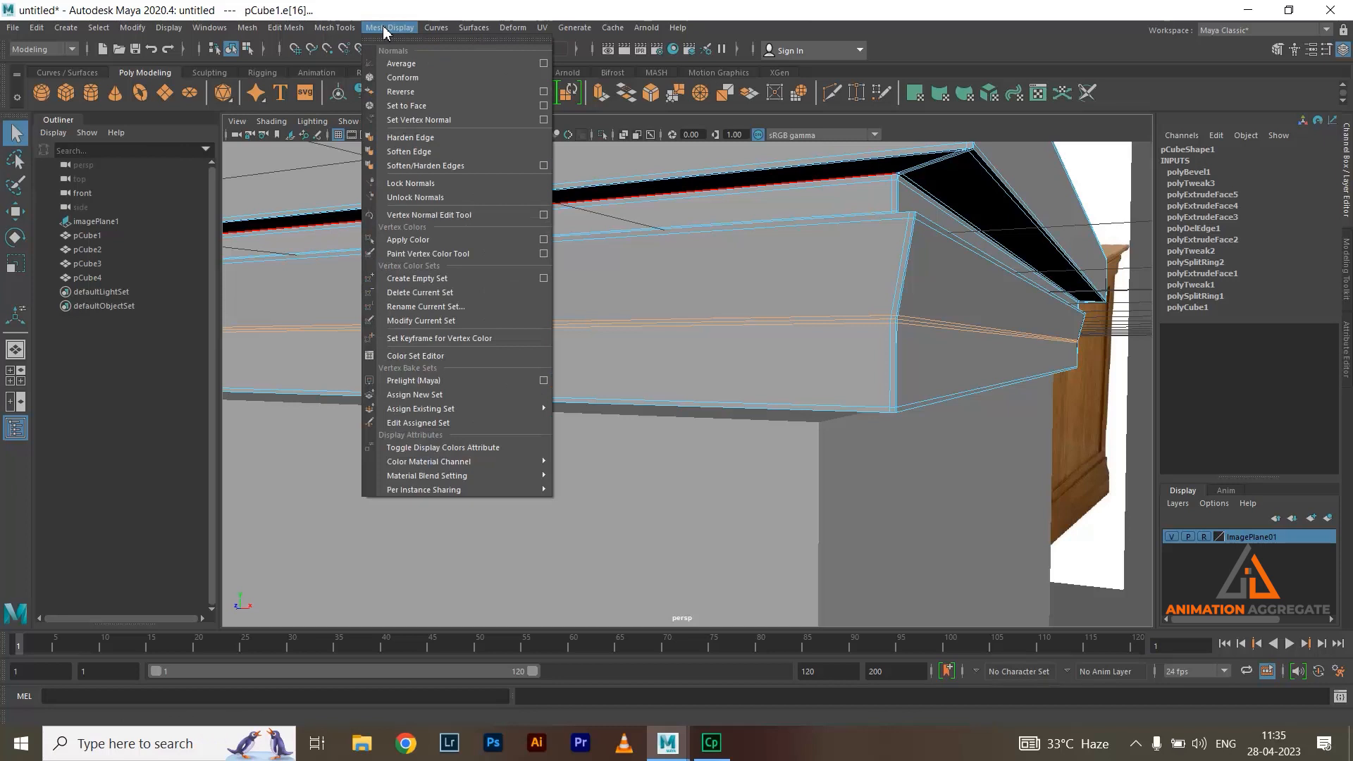
mouse_move(285, 31)
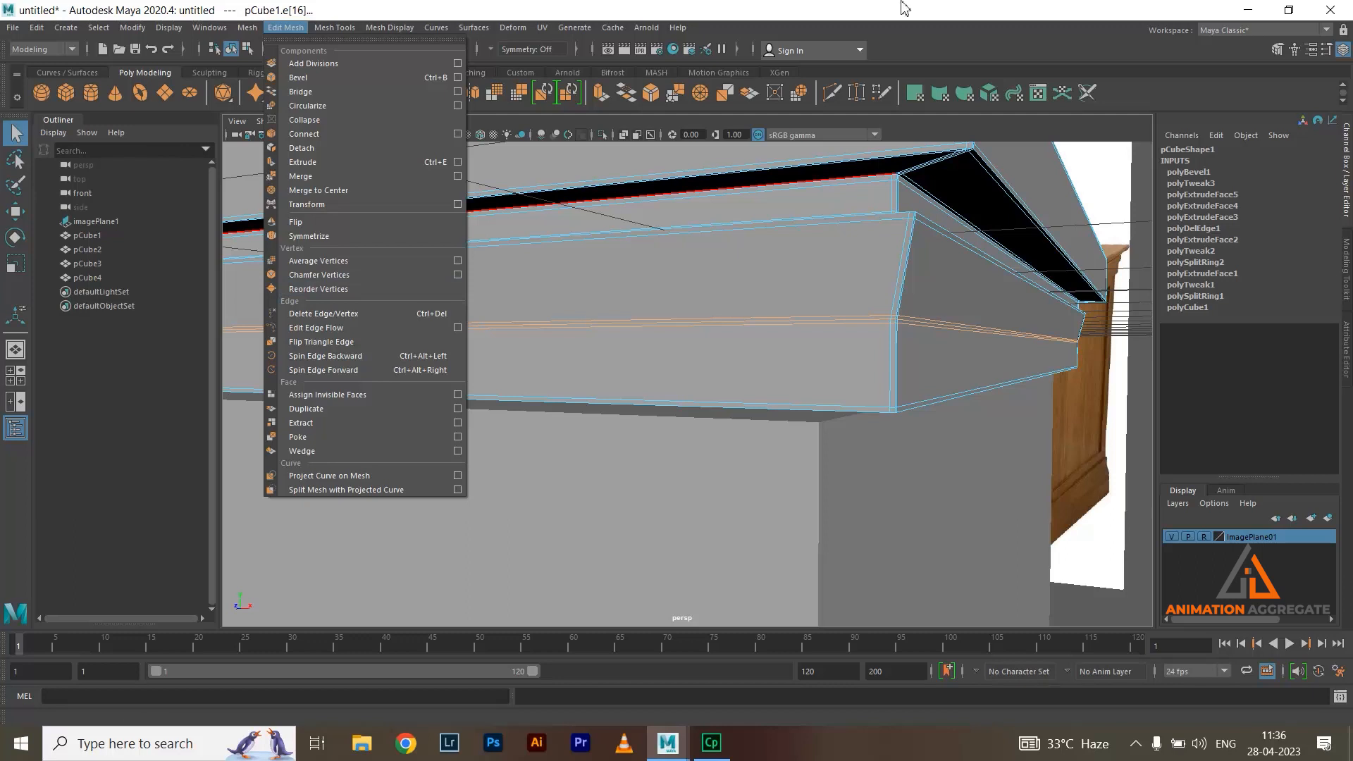
click(906, 21)
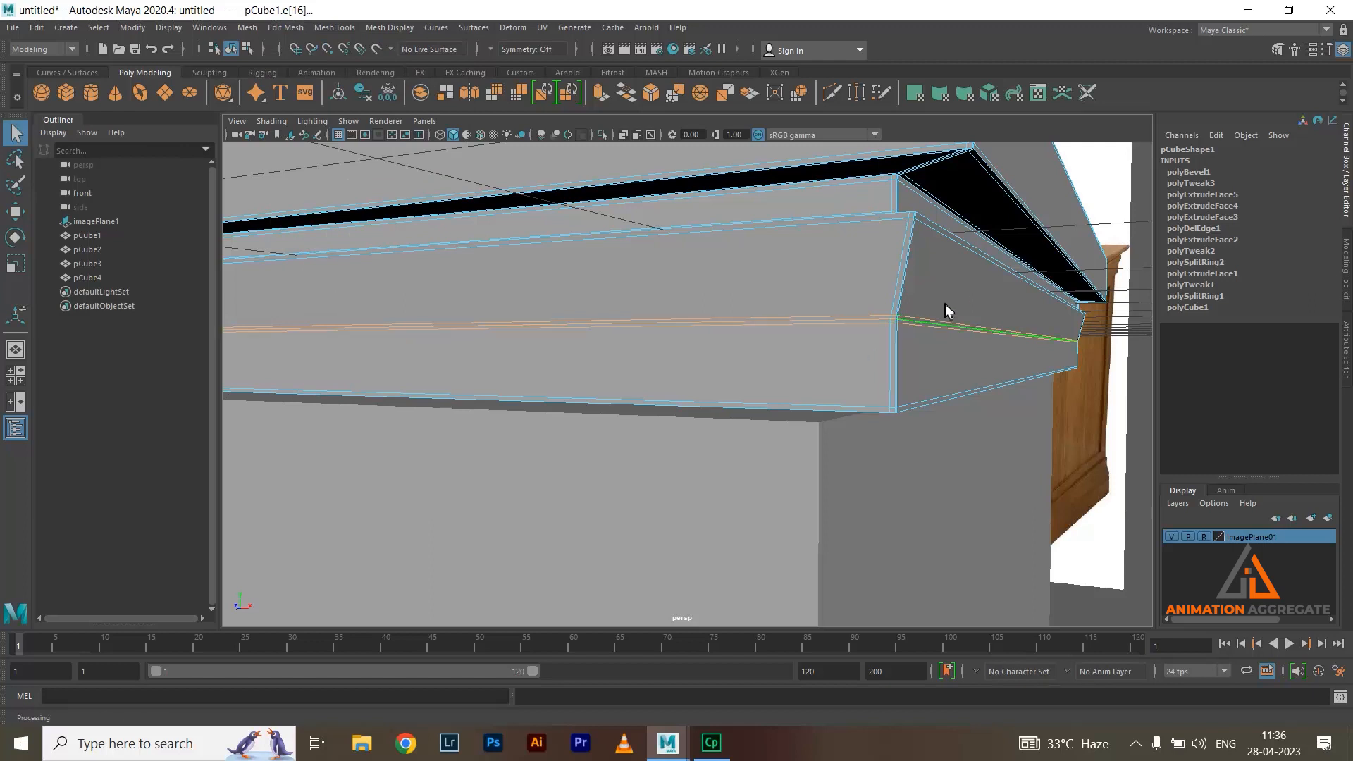
shift+right_drag(958, 289, 914, 310)
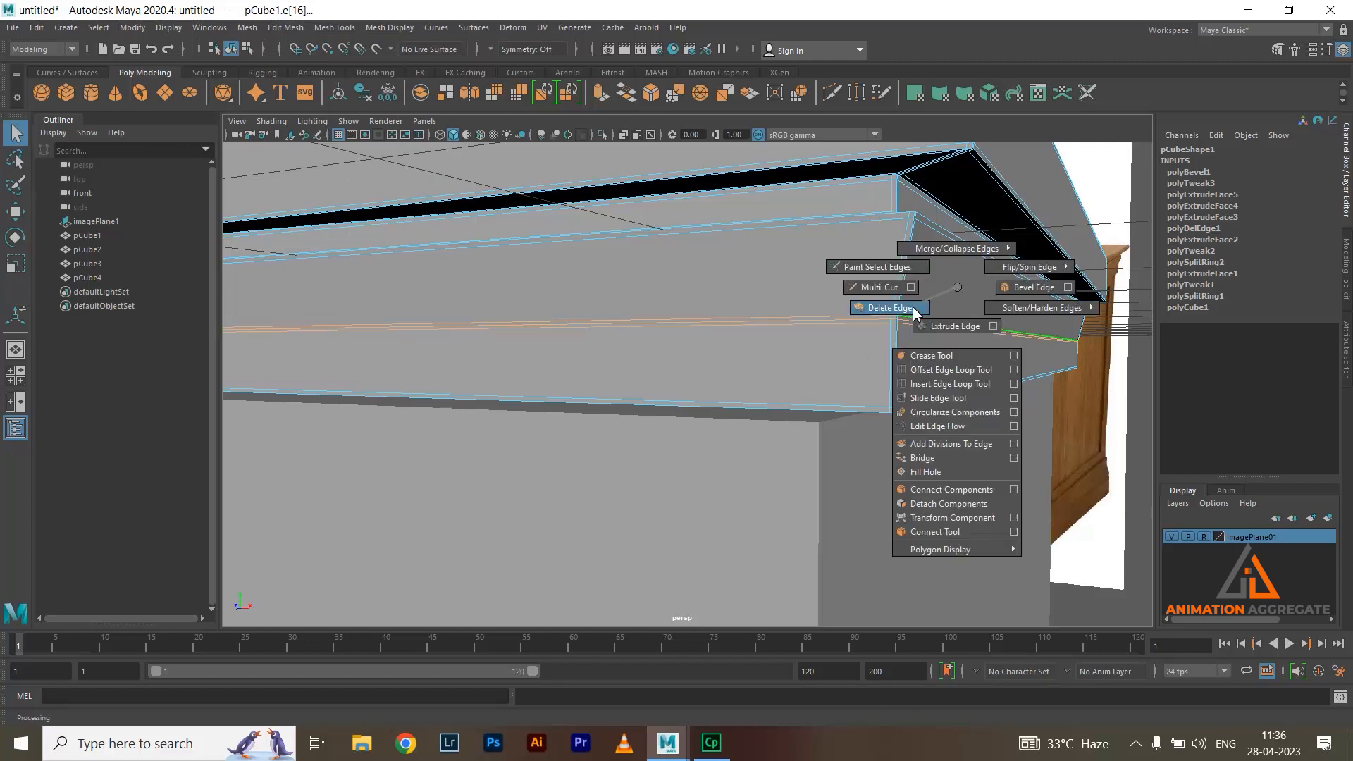
shift+right_drag(914, 310, 914, 312)
alt+drag(1015, 390, 900, 315)
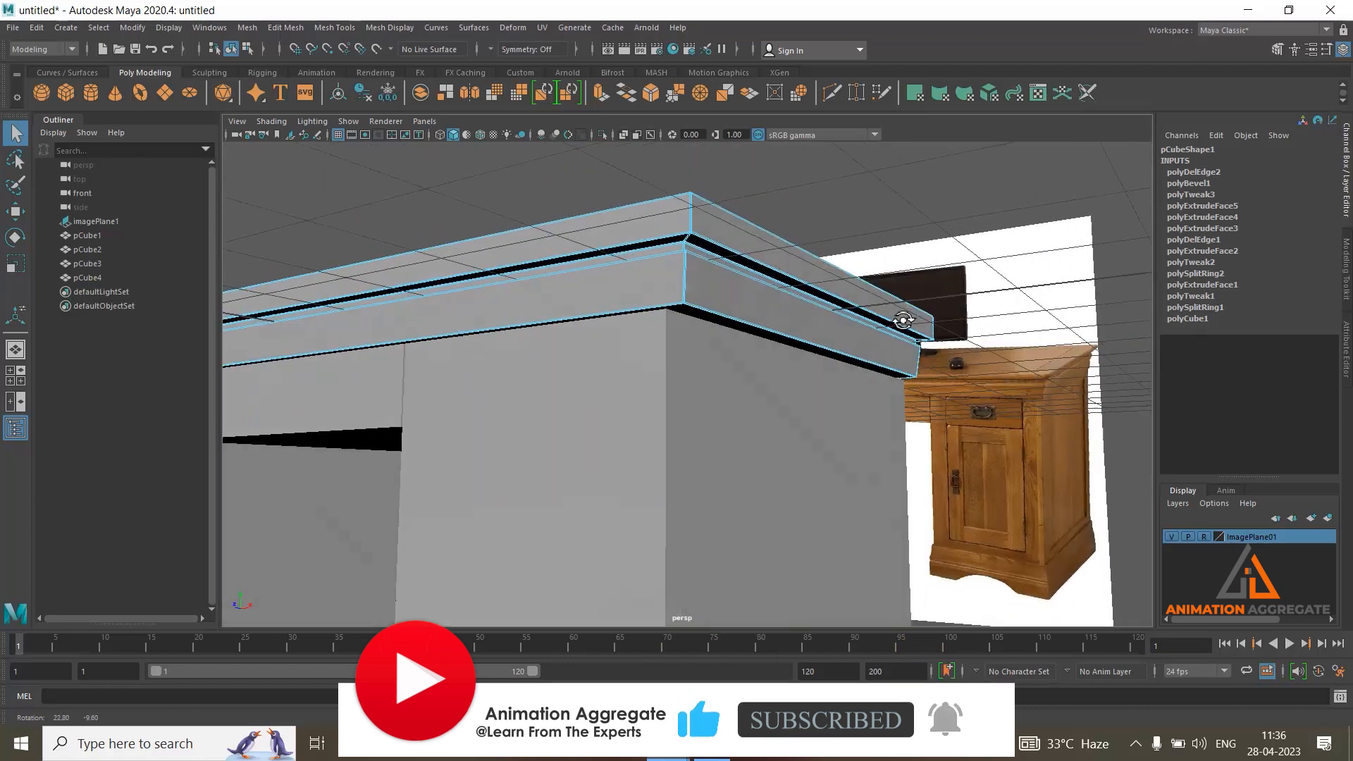
Return the desktop to object mode, show it with smooth mesh display and clear the selection
right_drag(773, 315, 841, 294)
alt+drag(733, 293, 864, 296)
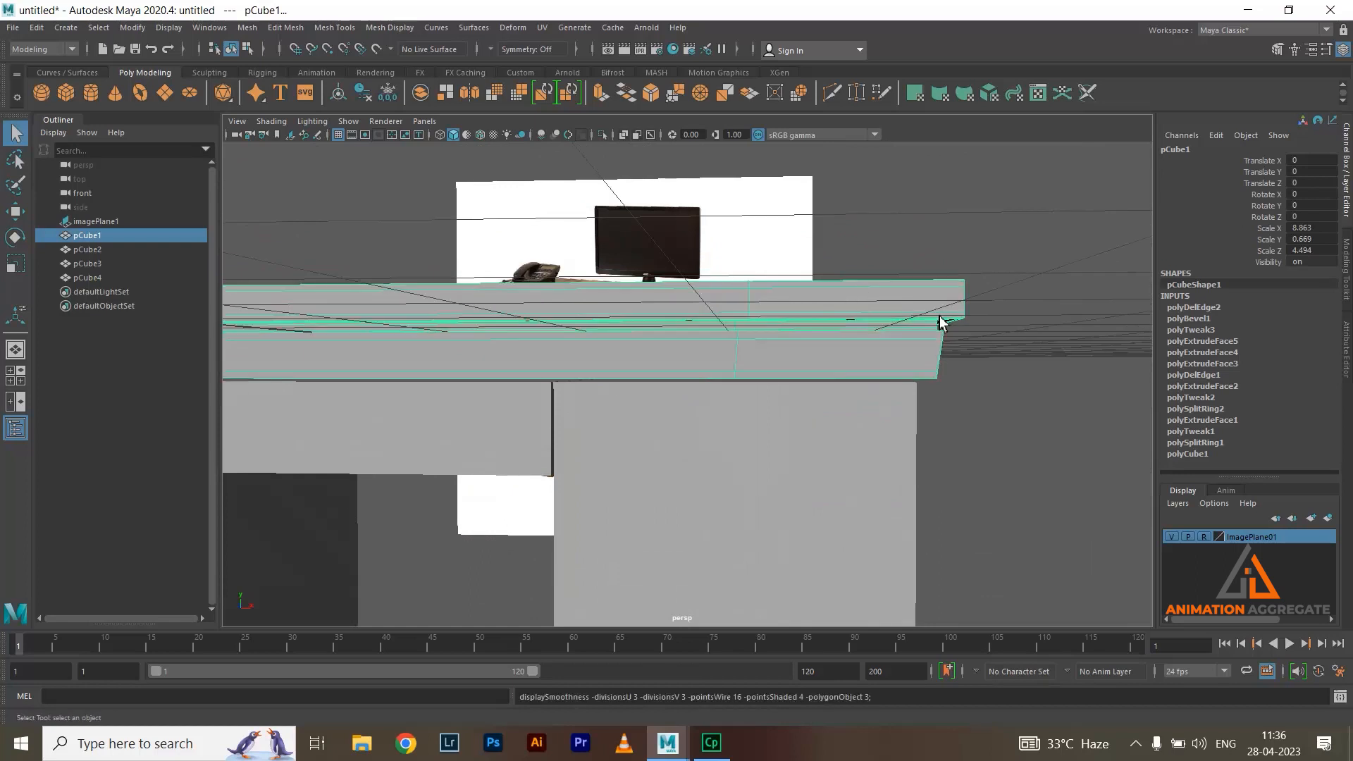
click(1060, 308)
alt+drag(1060, 308, 837, 311)
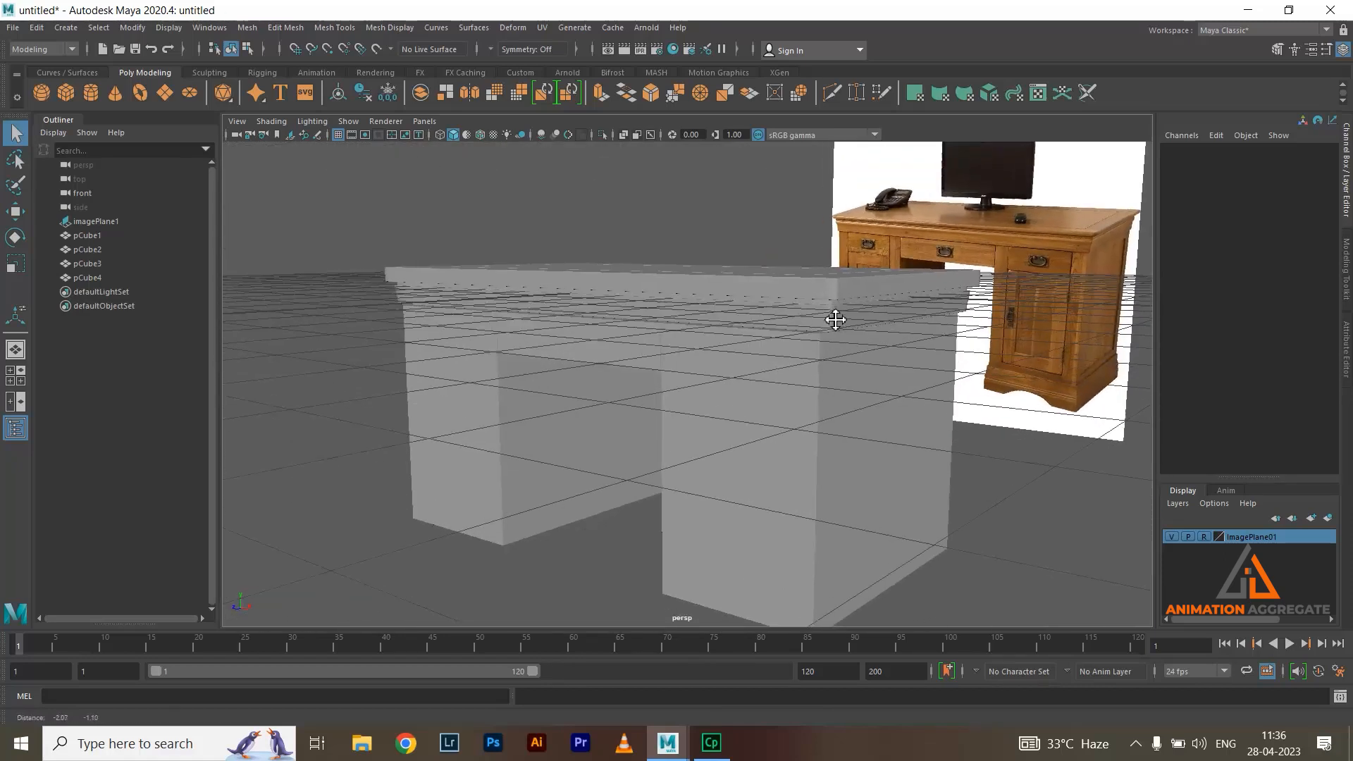
Select the central drawer block under the desktop, examine it in isolation and show the whole desk again
click(633, 350)
alt+drag(678, 385, 665, 272)
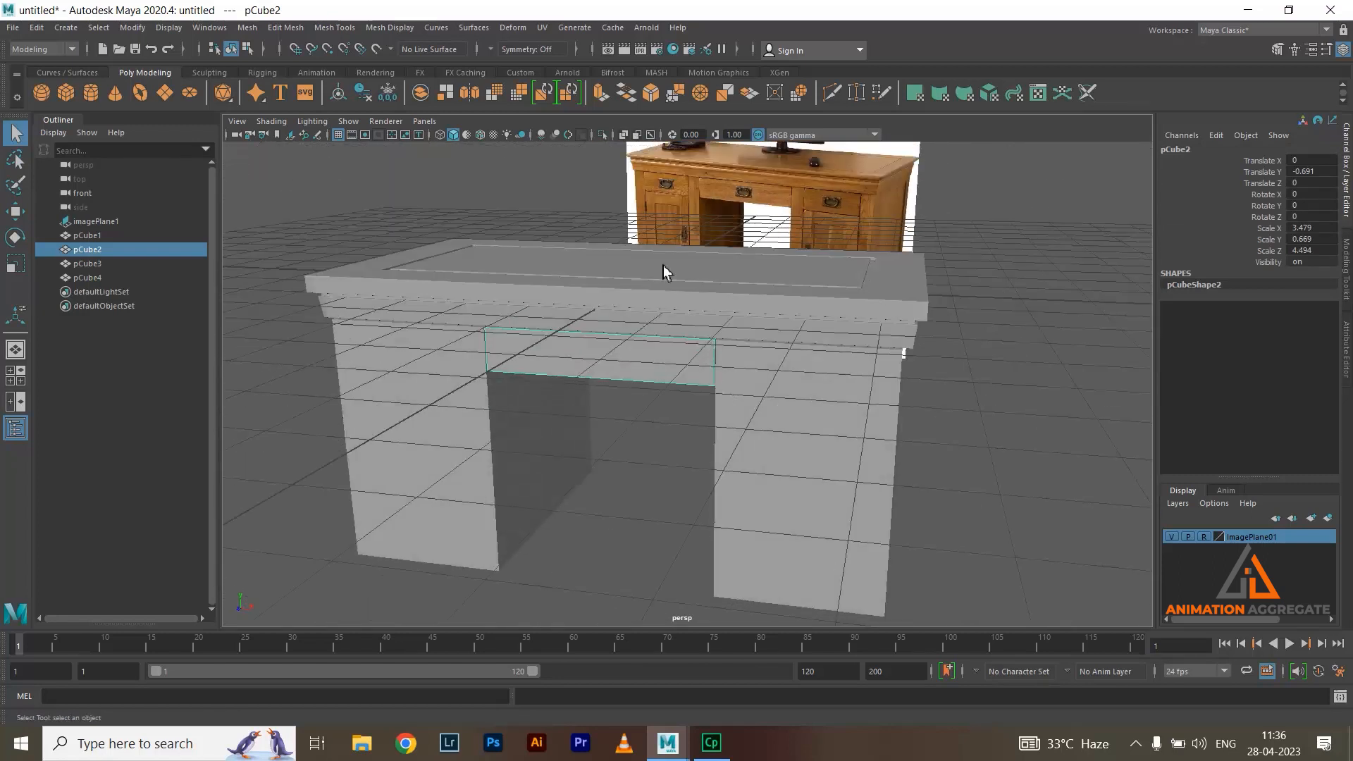
click(603, 135)
alt+drag(764, 326, 767, 335)
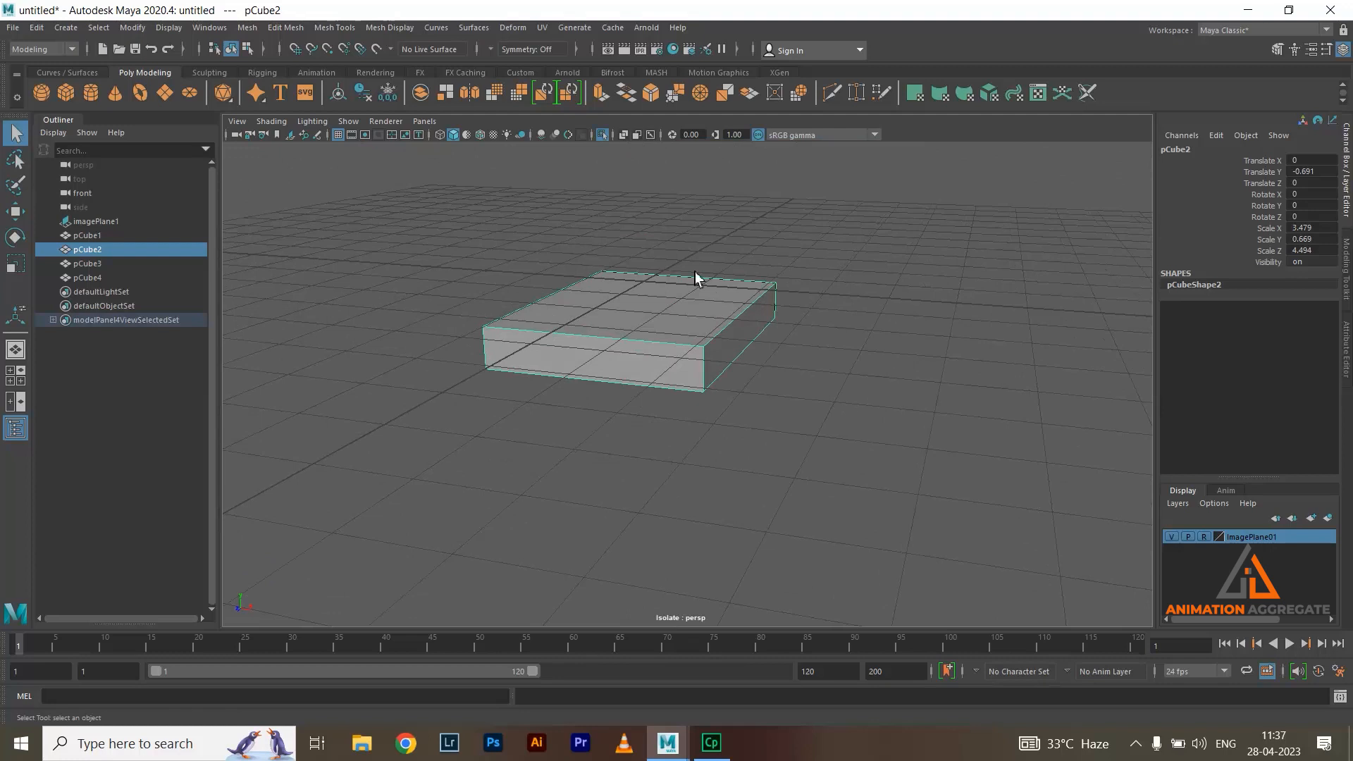
click(603, 135)
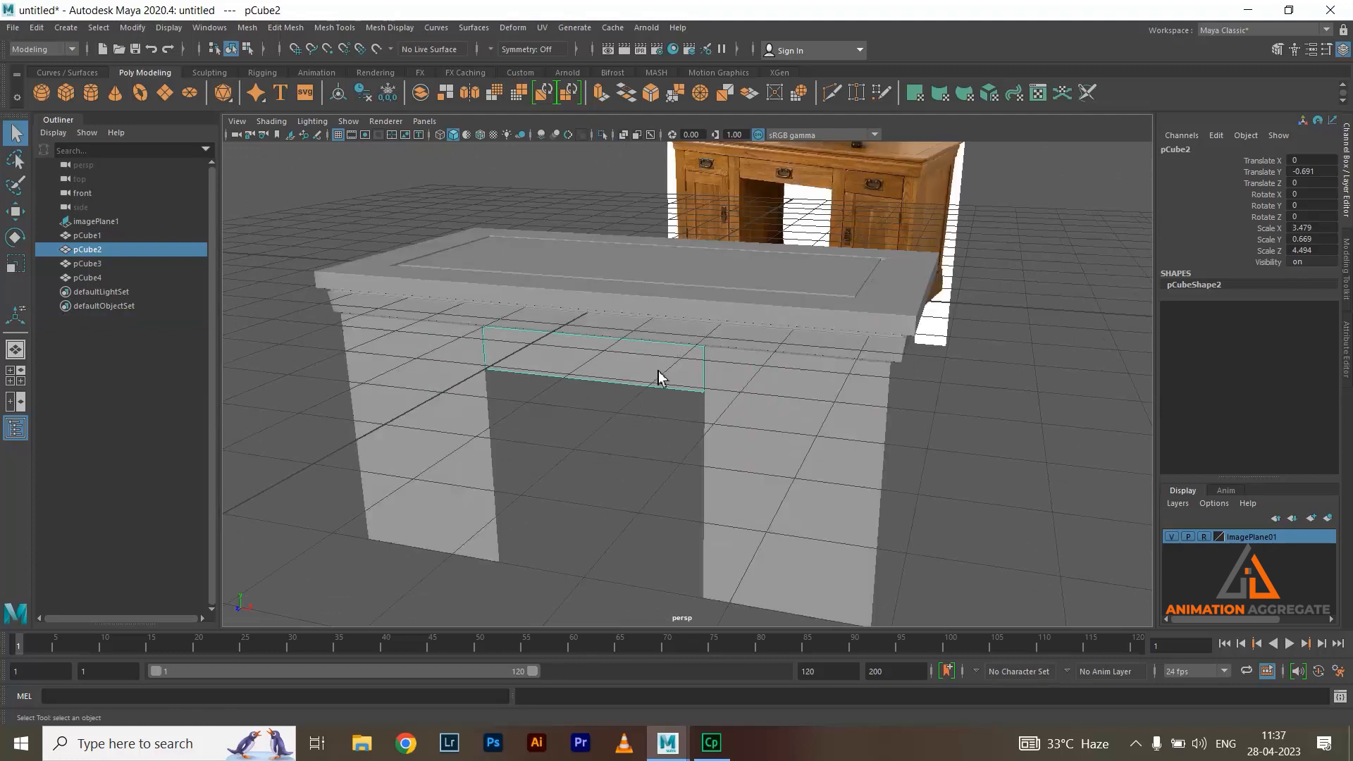
Try sliding the central drawer block forward to a Translate Z of about 2.017 and undo the move
key(w)
alt+drag(731, 384, 609, 418)
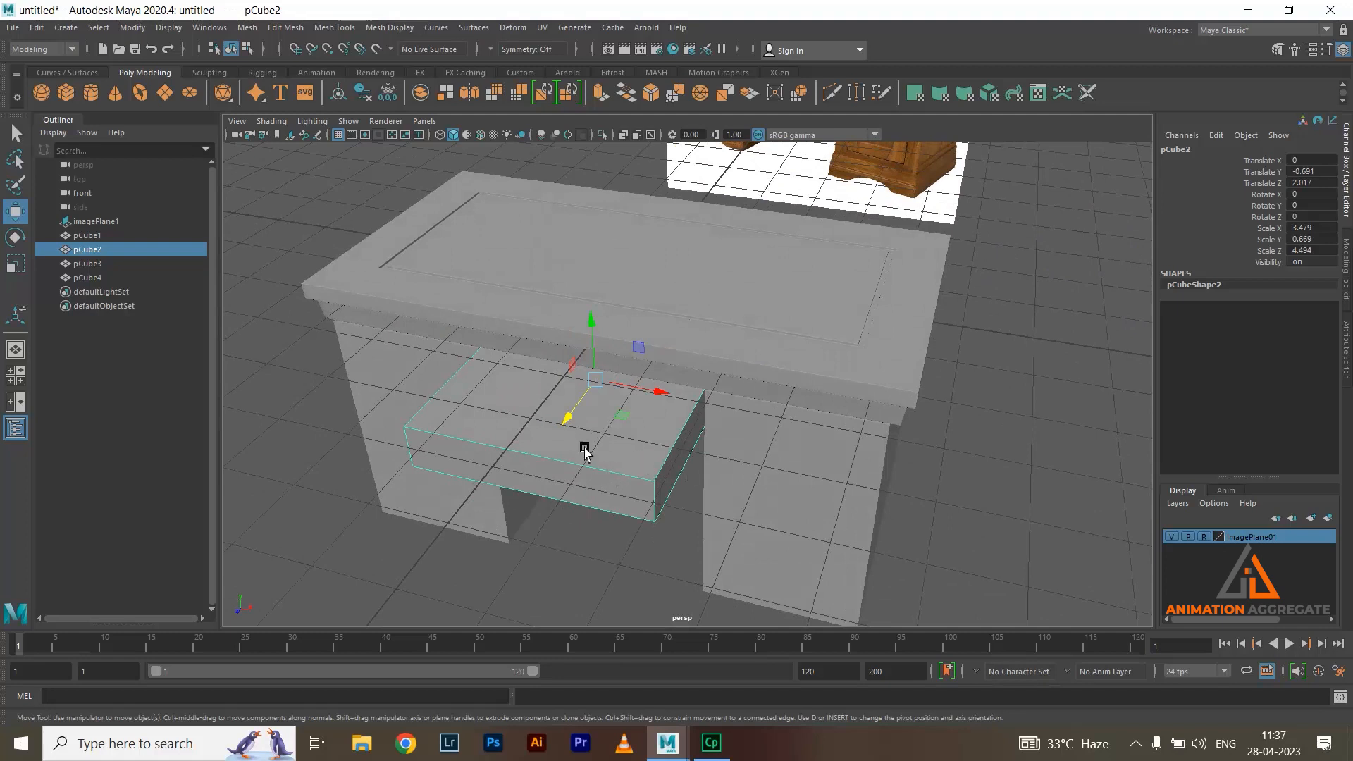
alt+drag(586, 450, 598, 426)
key(ctrl+z)
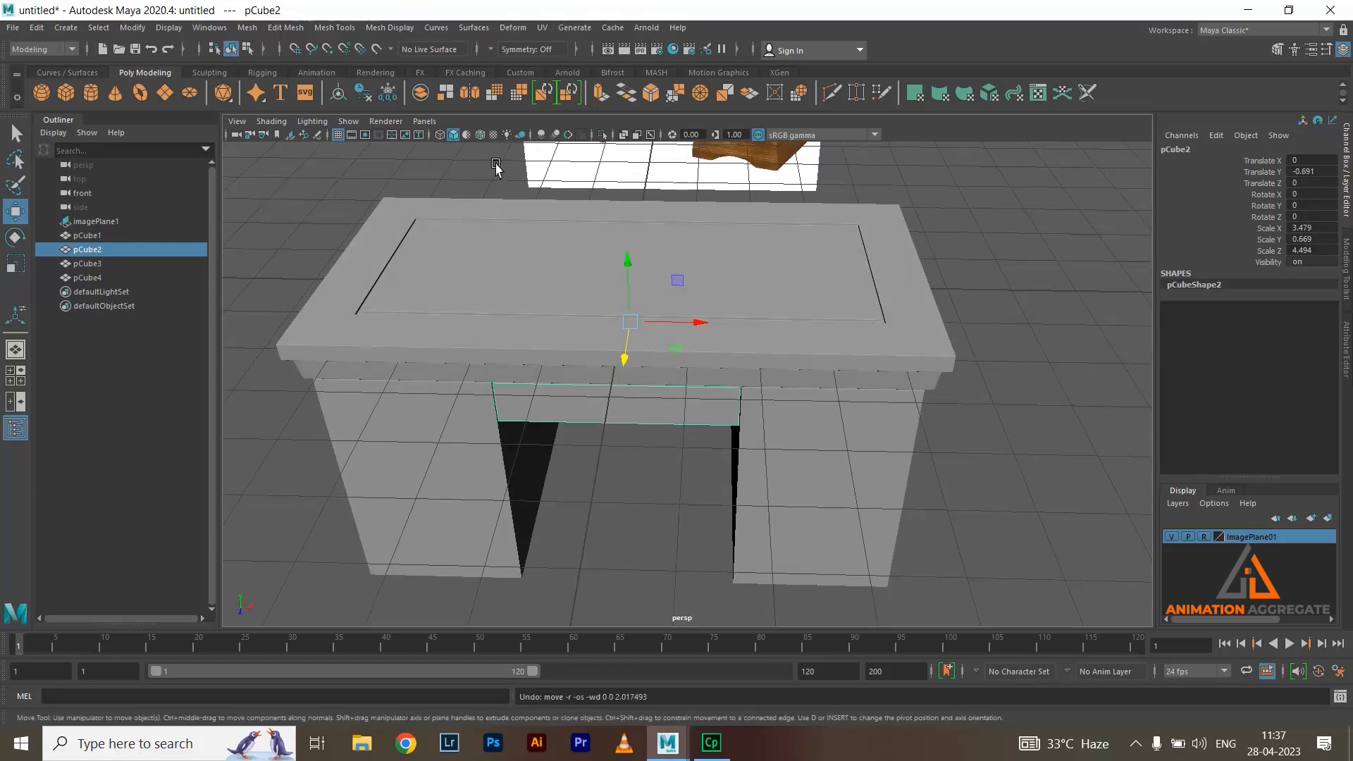
Isolate the central drawer block and extrude its top face inward with an Offset of 0.15
click(603, 135)
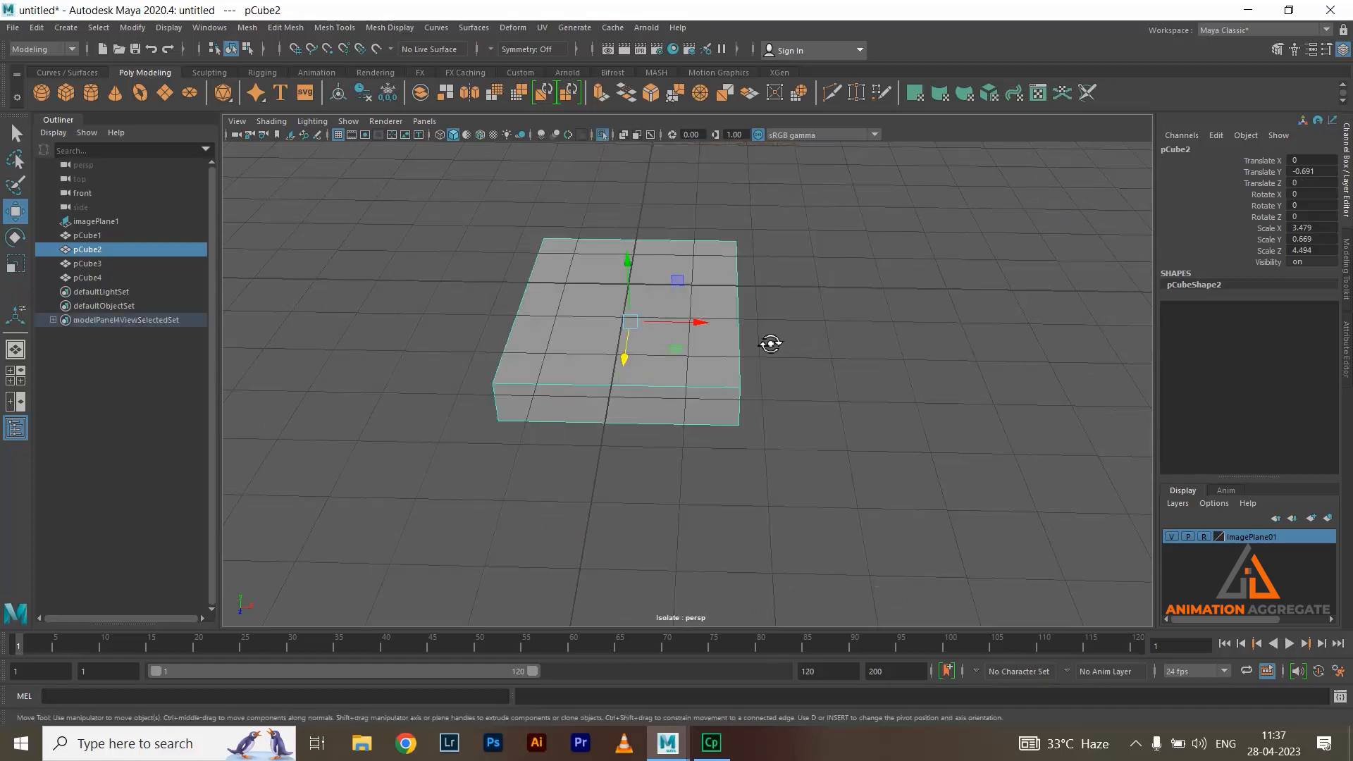
right_drag(674, 268, 675, 290)
click(701, 281)
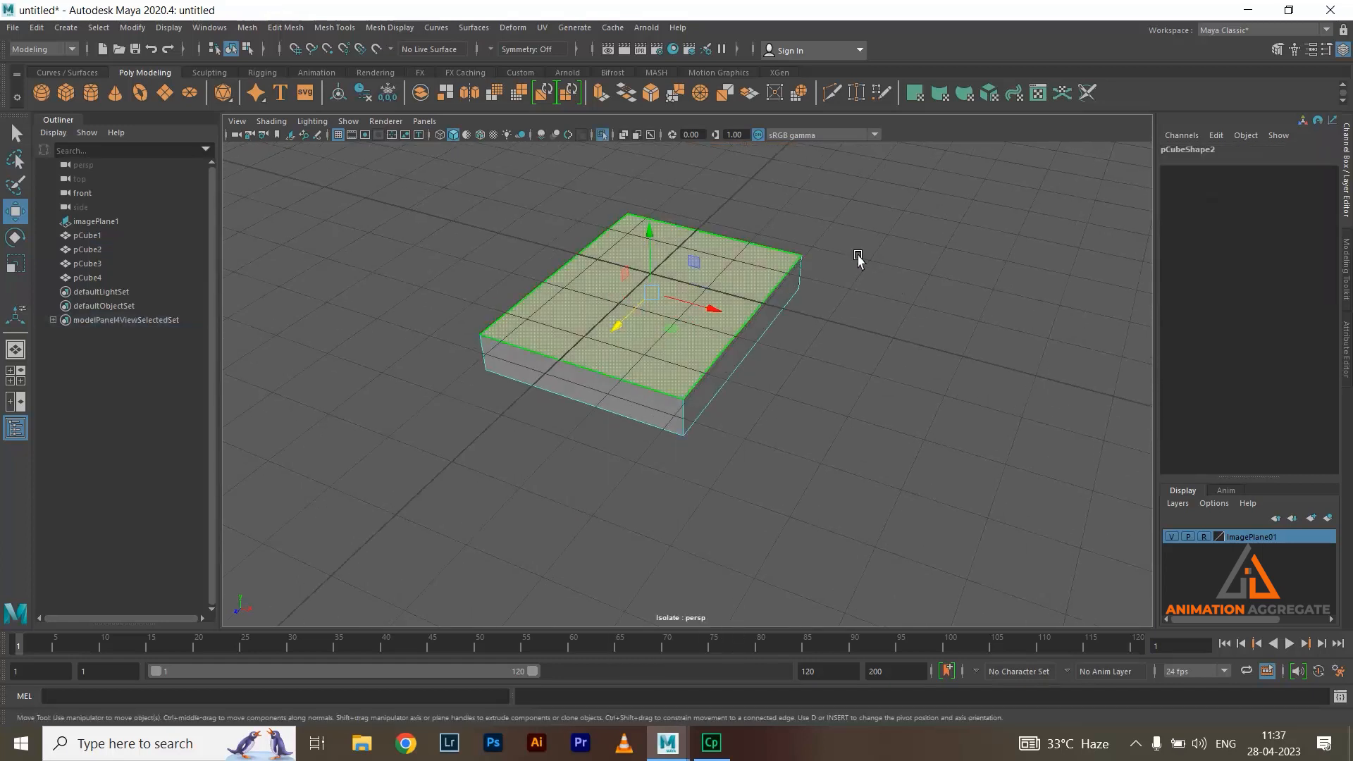
shift+right_drag(897, 222, 881, 258)
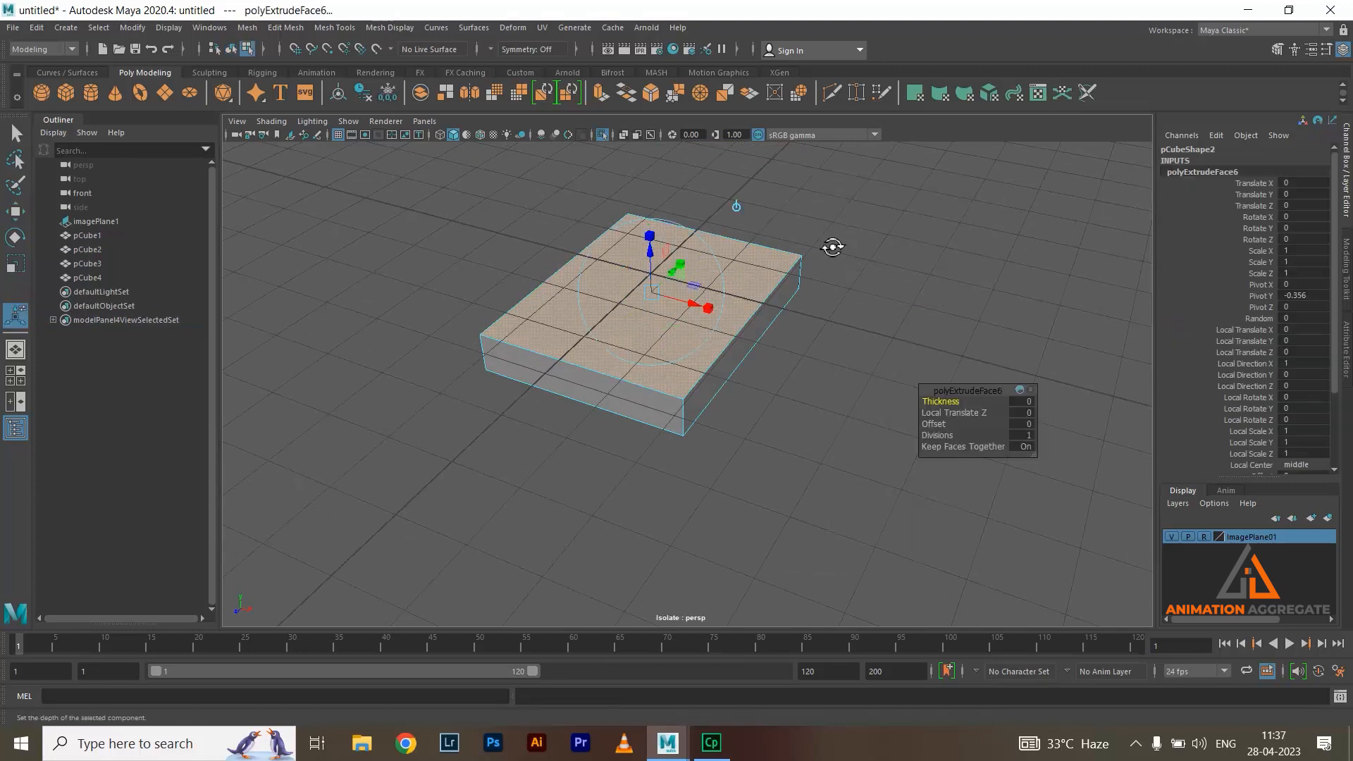
drag(938, 424, 955, 425)
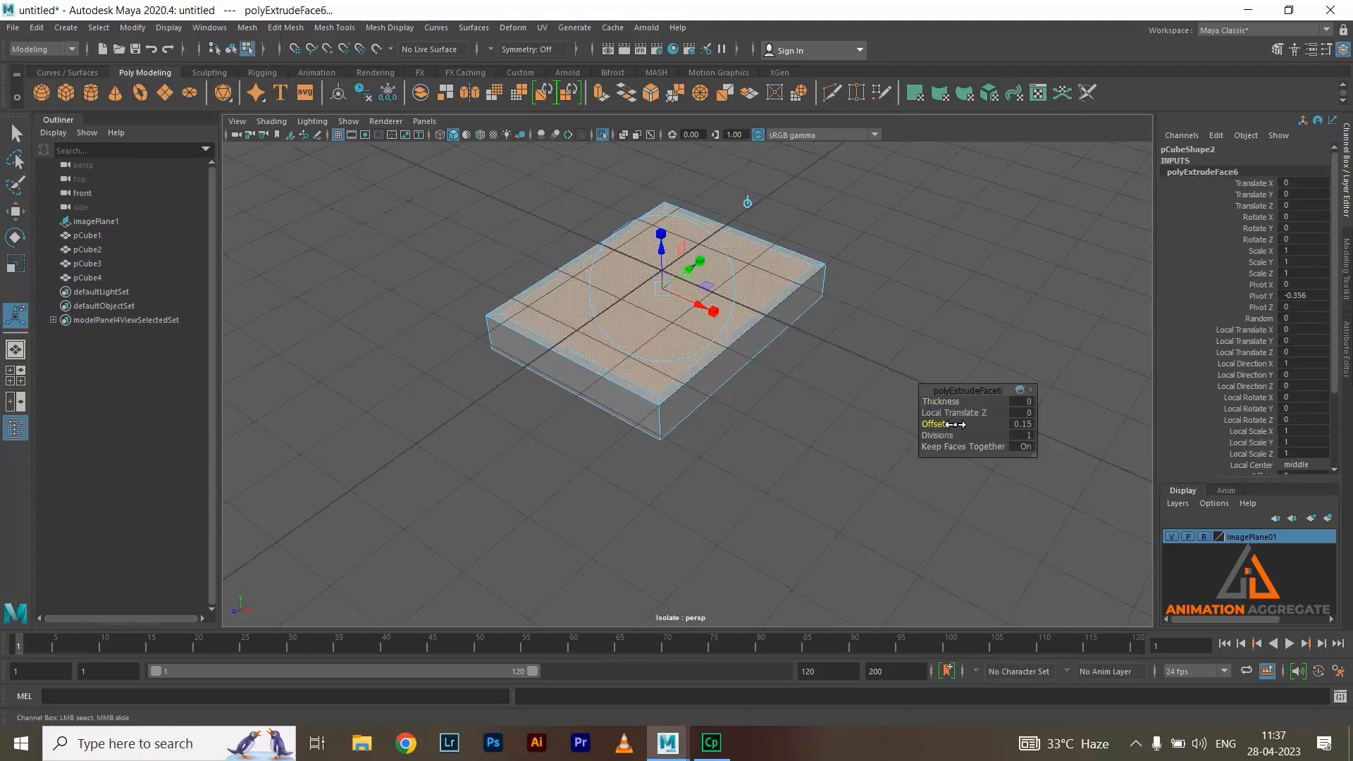
Extrude the drawer's inset top face again and lower it to hollow out the drawer, returning to object mode
key(ctrl+e)
key(w)
drag(657, 228, 814, 224)
key(F8)
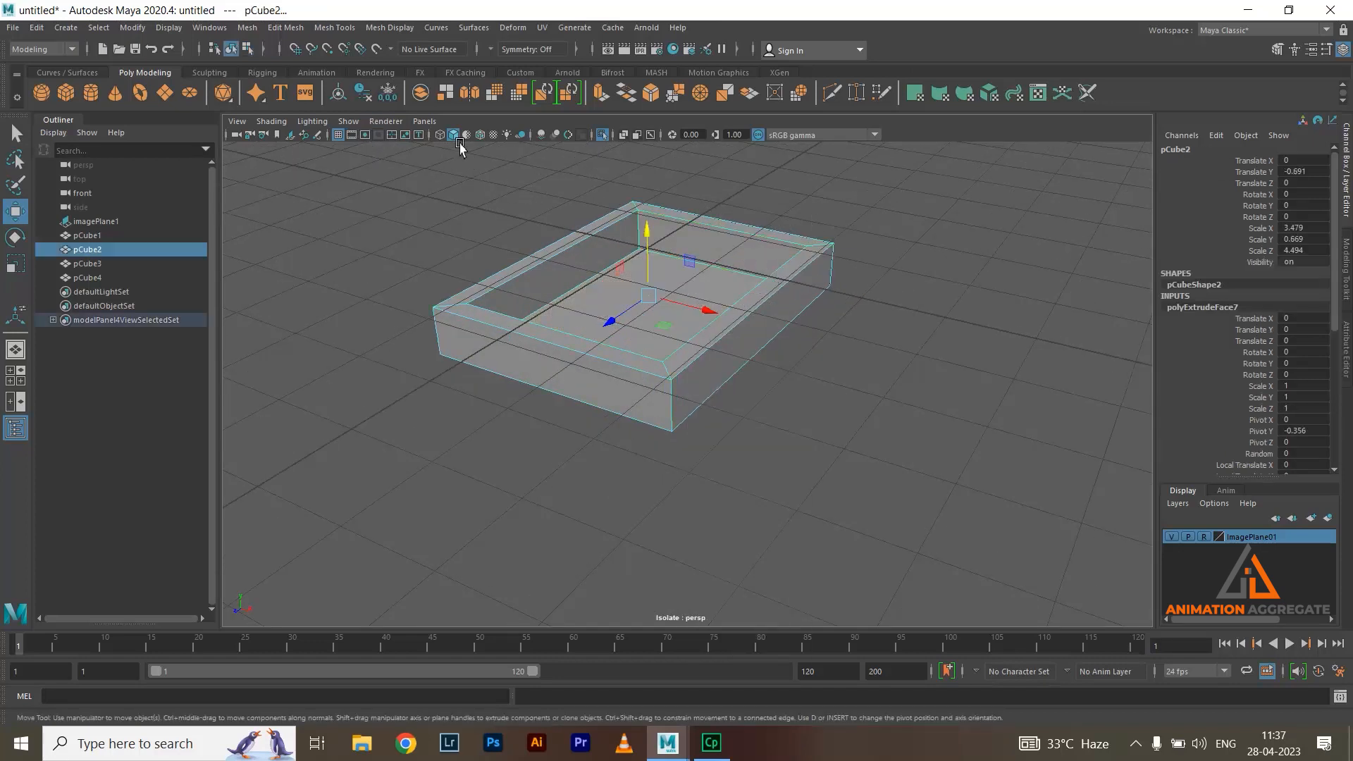
Bevel the hollow drawer with Chamfer off and adjust the bevel's Fraction for its supporting edges
click(651, 92)
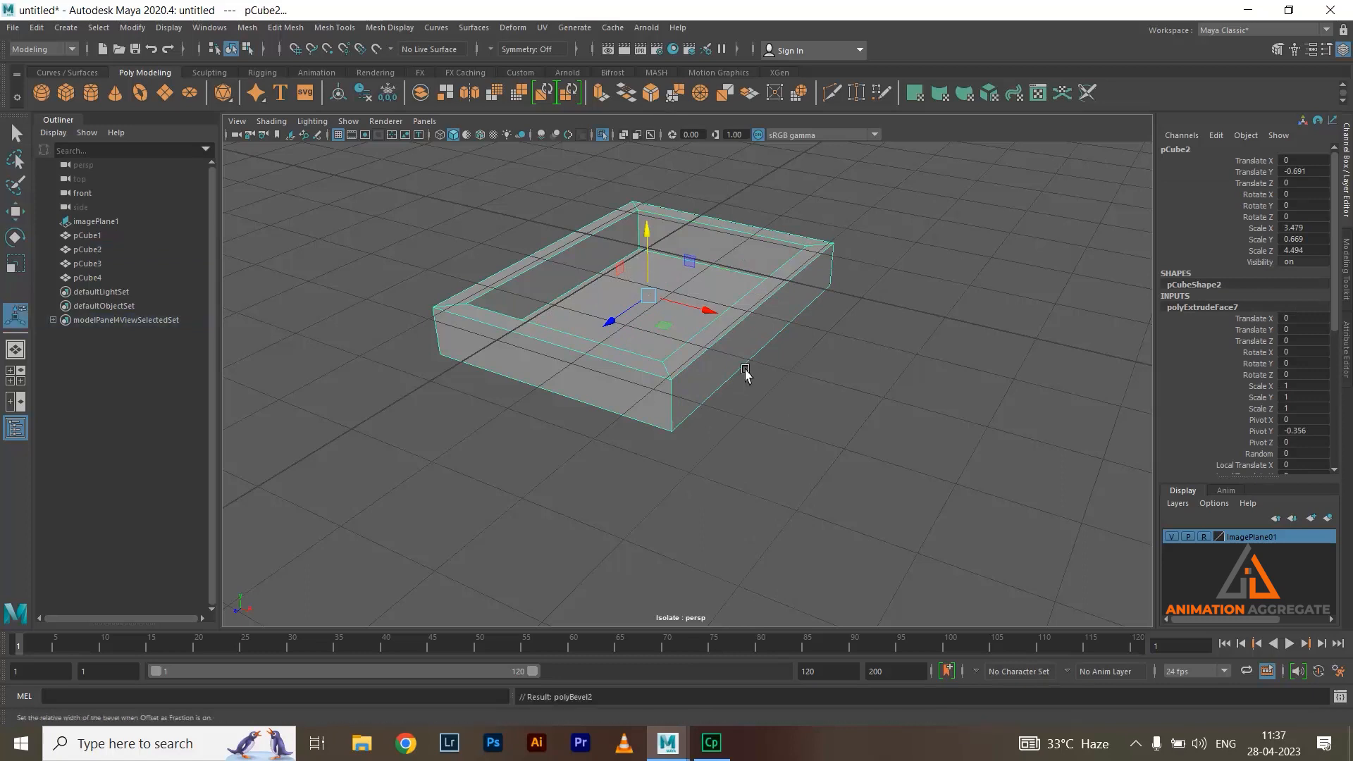
scroll(697, 338, up, 3)
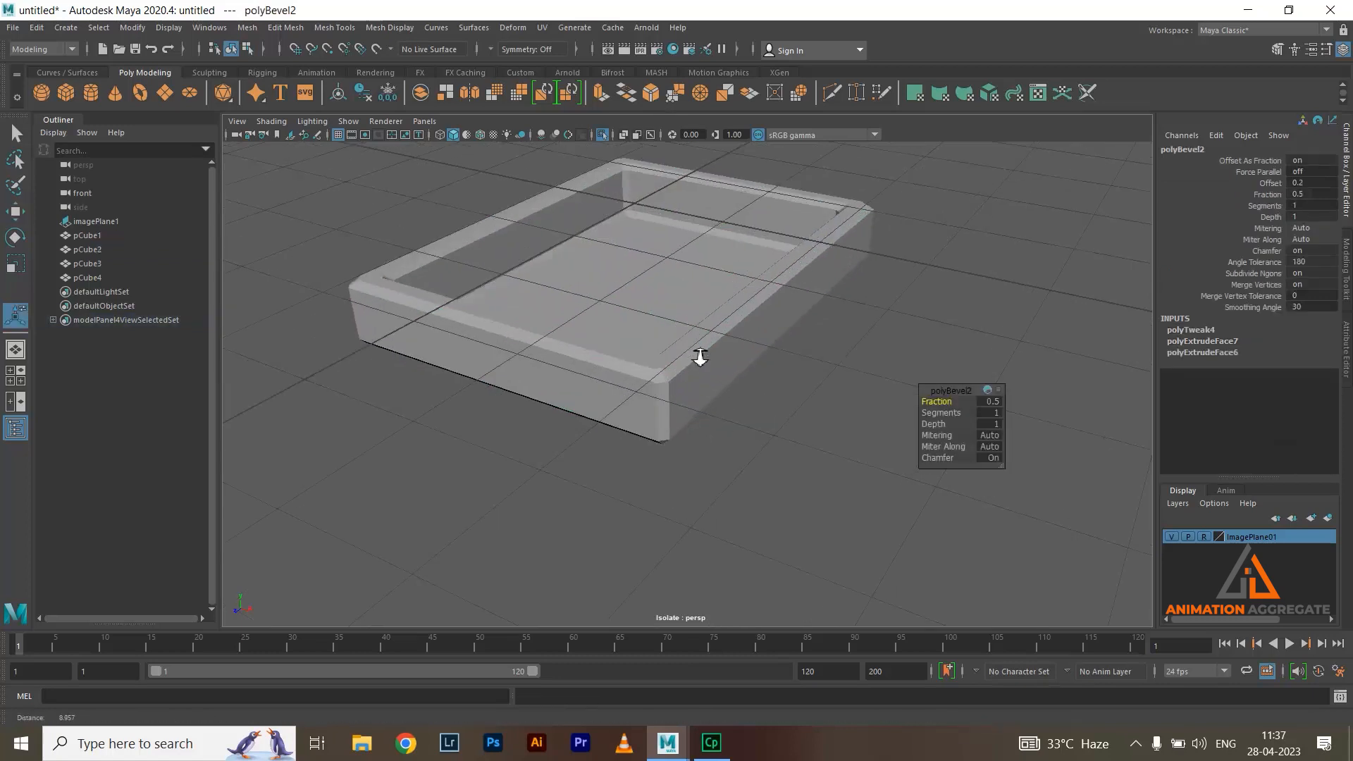
click(994, 459)
scroll(680, 408, up, 5)
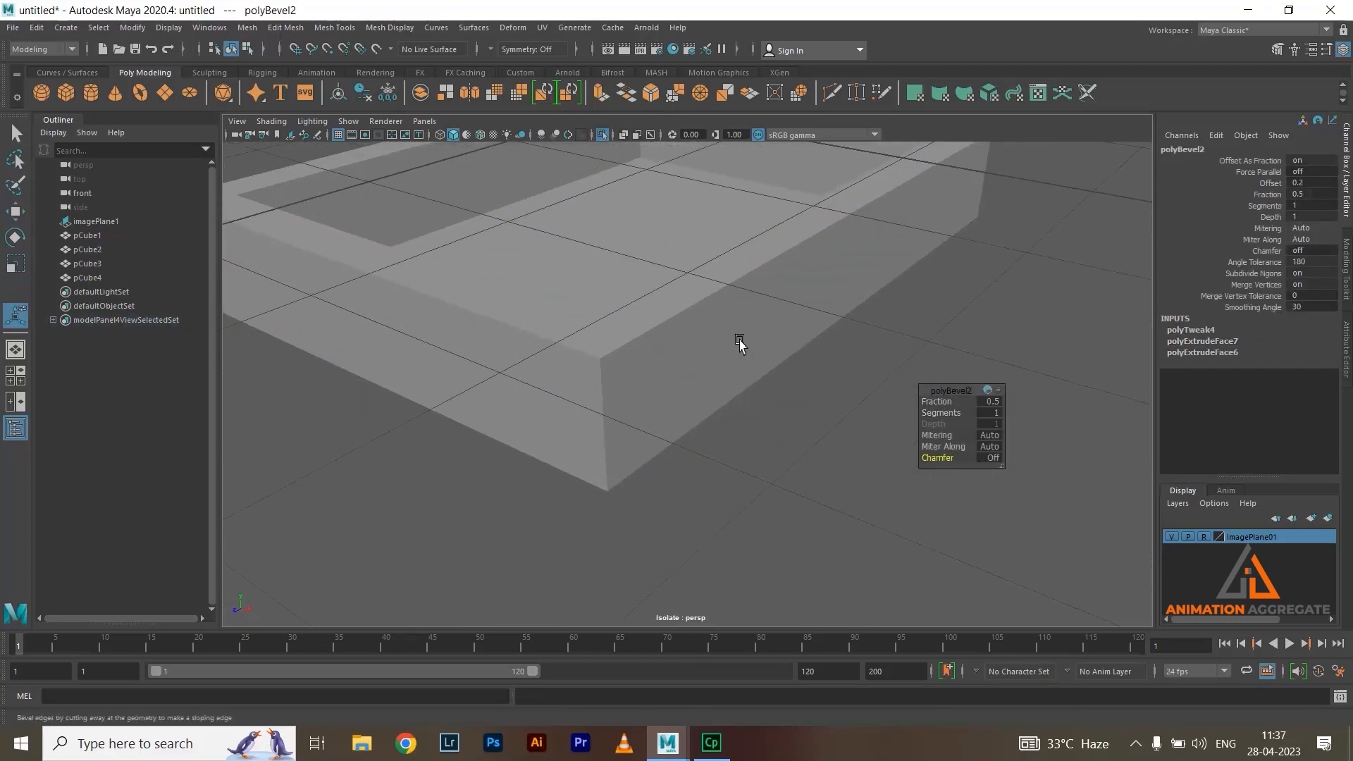
click(739, 343)
alt+drag(734, 341, 623, 328)
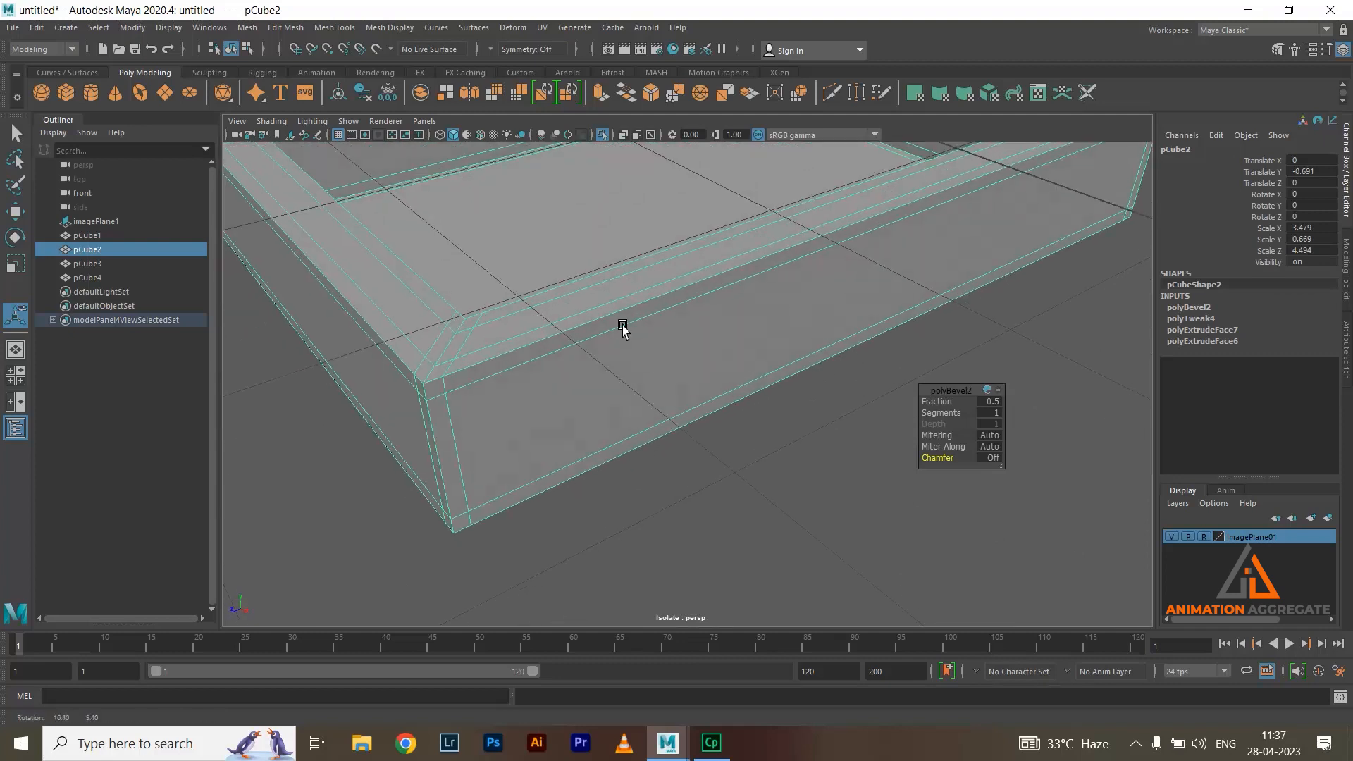
drag(940, 403, 917, 404)
Return the drawer to object mode, preview it with smooth mesh display and examine its rim and corners
right_drag(695, 279, 747, 258)
key(3)
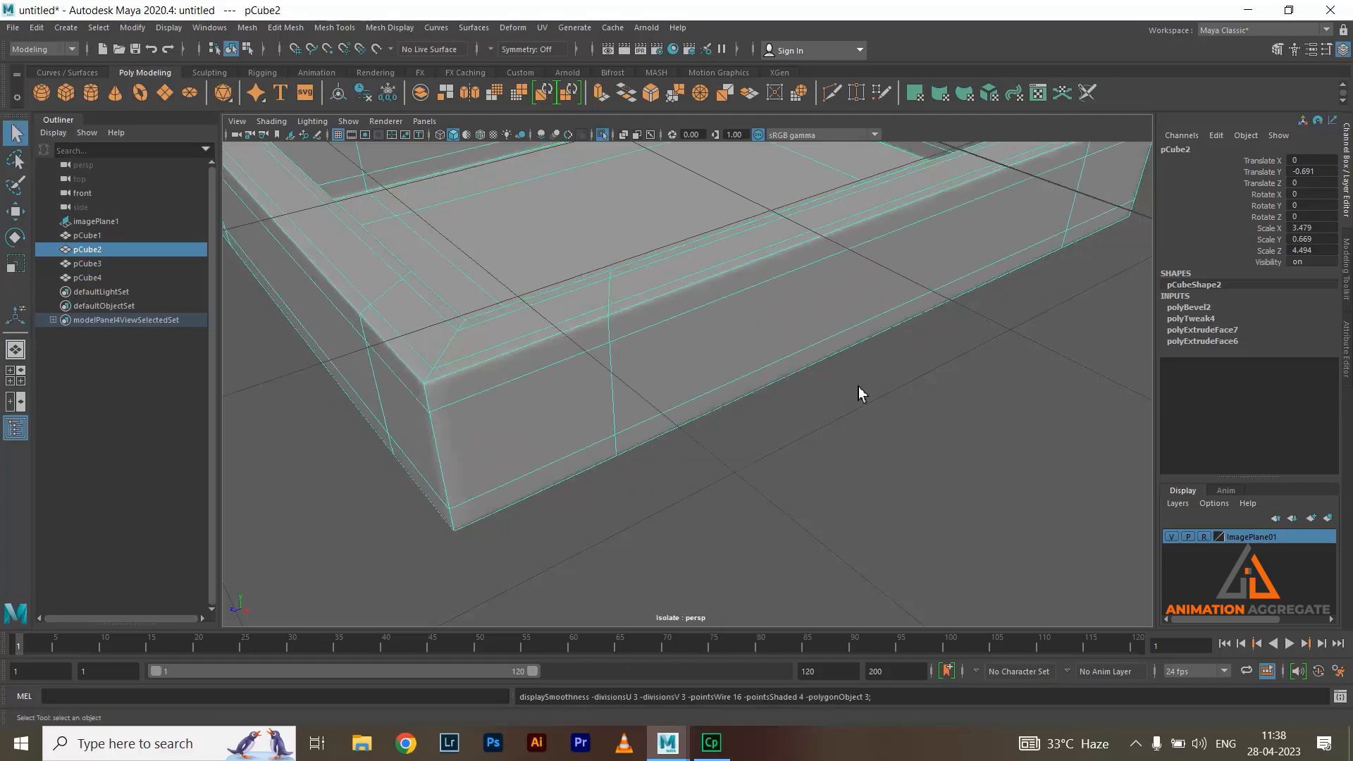
click(907, 449)
alt+right_drag(906, 448, 719, 368)
alt+drag(719, 368, 825, 402)
click(699, 417)
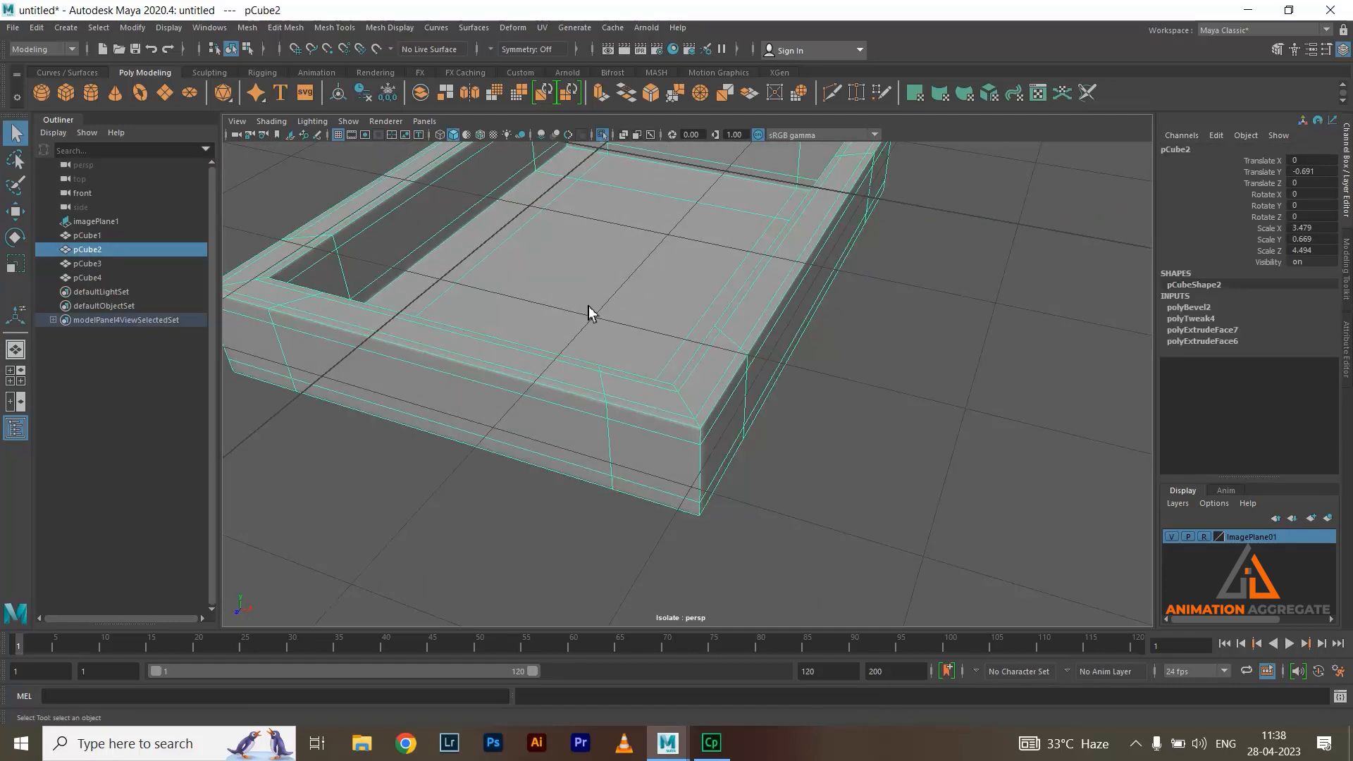
alt+drag(598, 353, 708, 345)
Show the whole desk and lower the edge loop near the top of the drawer front, returning to object mode
click(601, 134)
right_drag(706, 341, 705, 296)
double_click(728, 326)
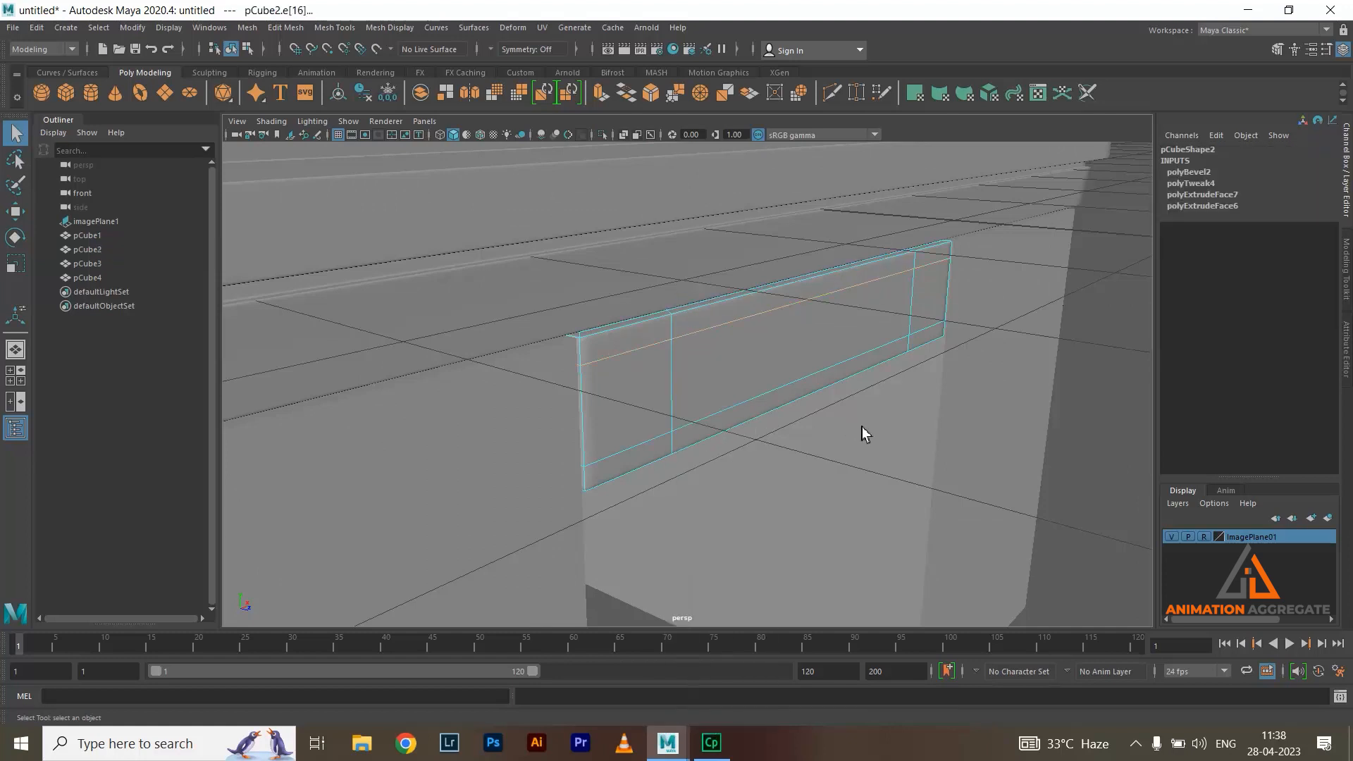
alt+drag(806, 390, 719, 368)
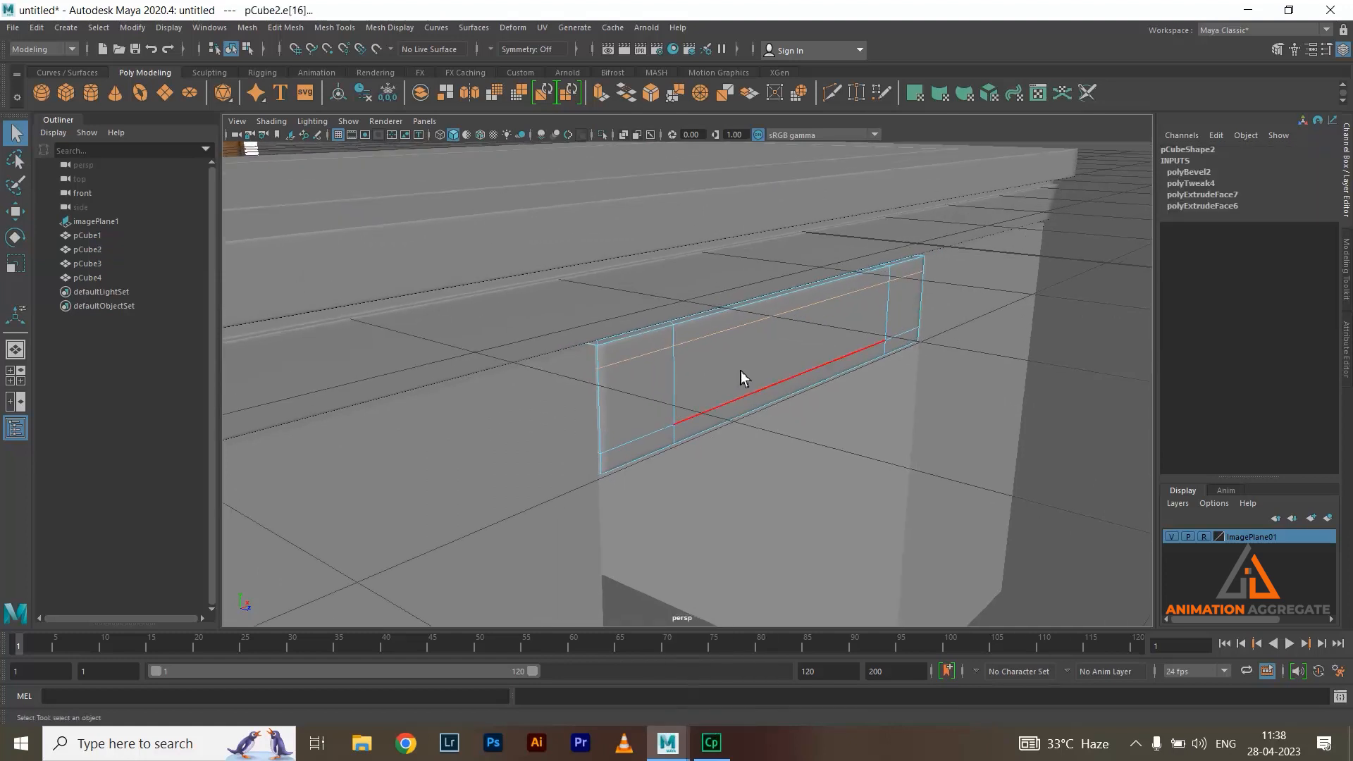
key(w)
drag(548, 182, 551, 206)
alt+drag(874, 368, 812, 363)
right_drag(690, 319, 761, 288)
click(652, 447)
alt+drag(604, 350, 629, 340)
Try pulling the hollow drawer out to a Translate Z of about 2.154 and undo the move
click(469, 349)
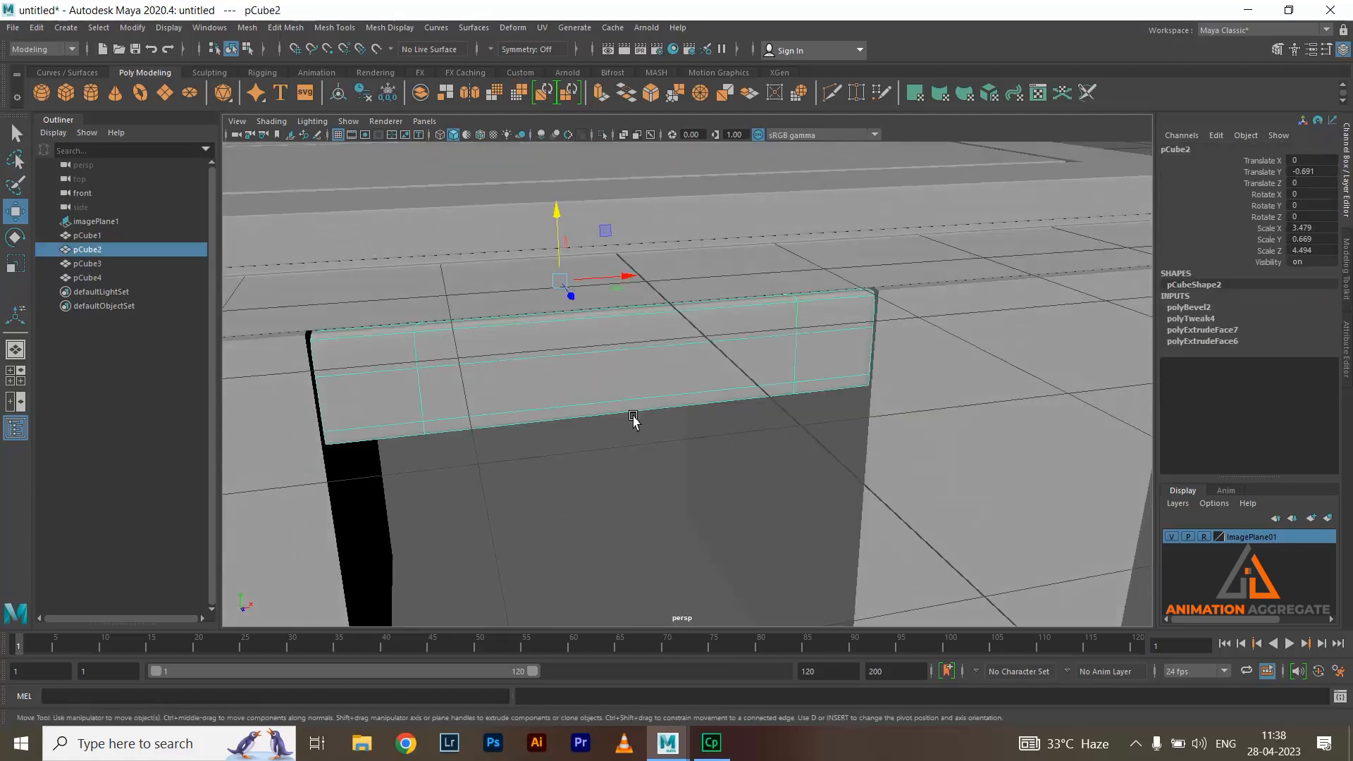
alt+drag(631, 444, 464, 287)
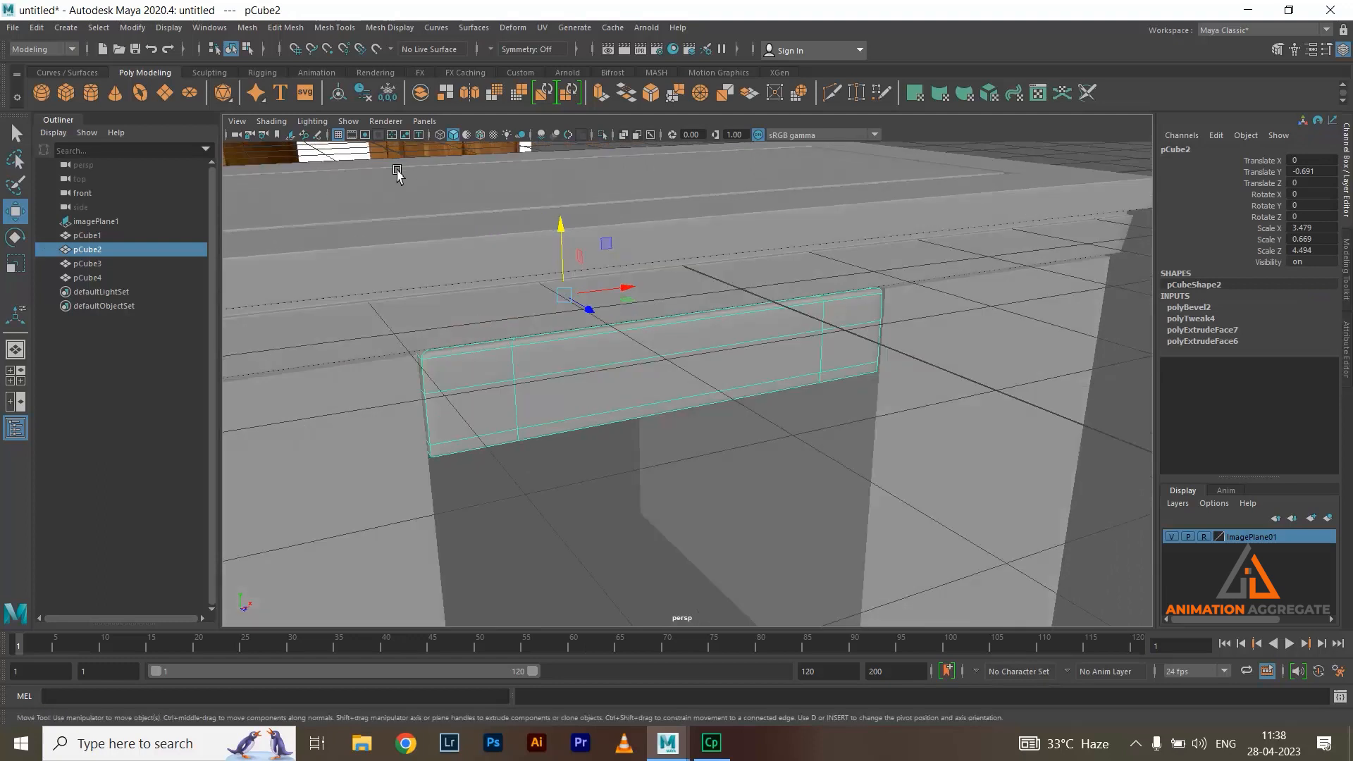
alt+drag(722, 424, 496, 412)
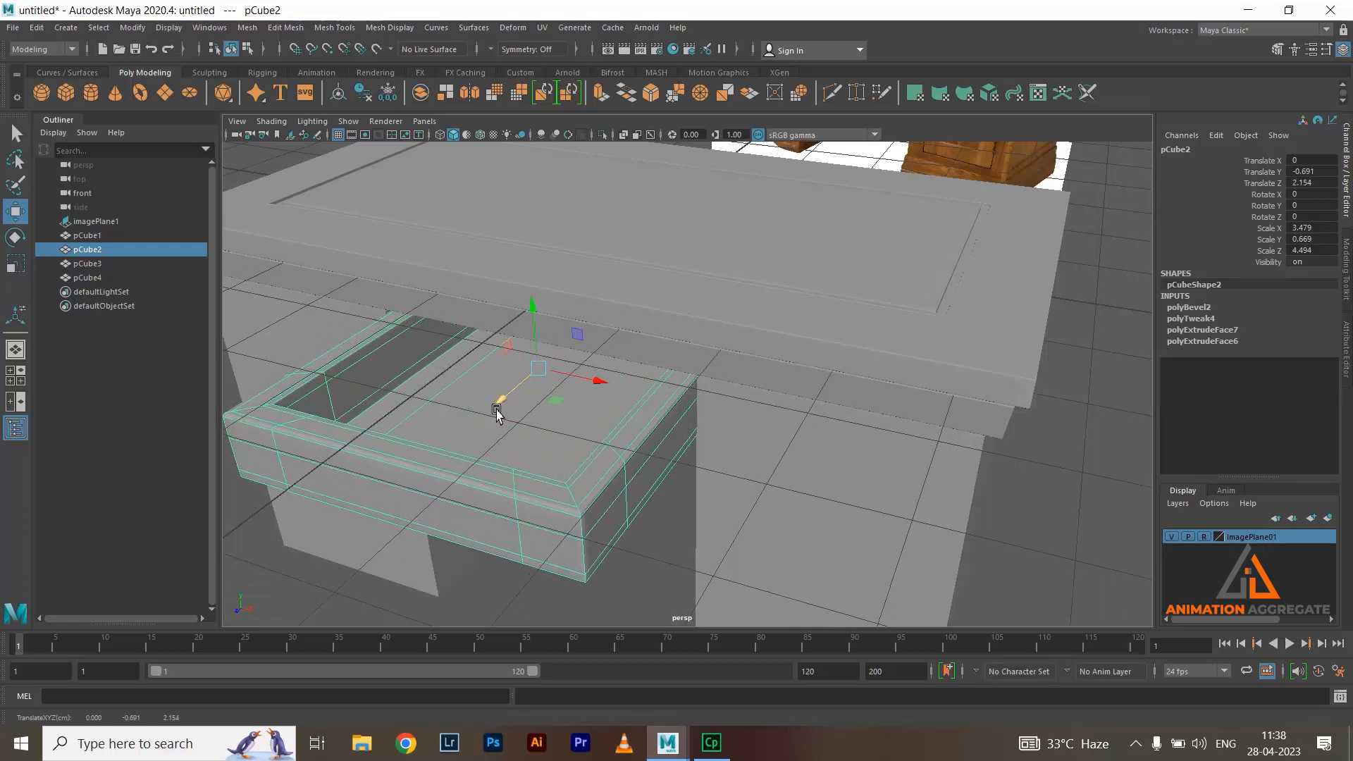
alt+drag(547, 432, 802, 361)
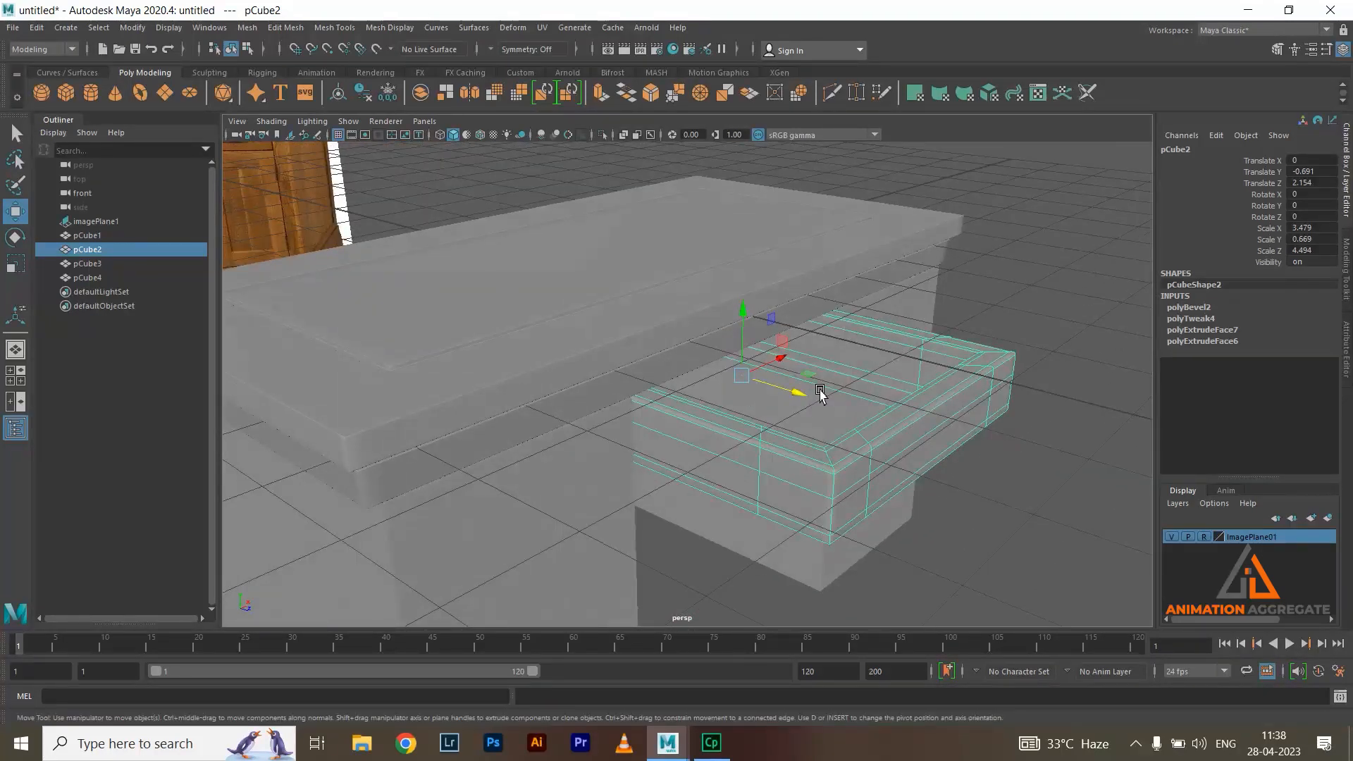
key(ctrl+z)
Select the right pedestal and insert a vertical edge loop through the middle of its front
alt+drag(815, 358, 892, 377)
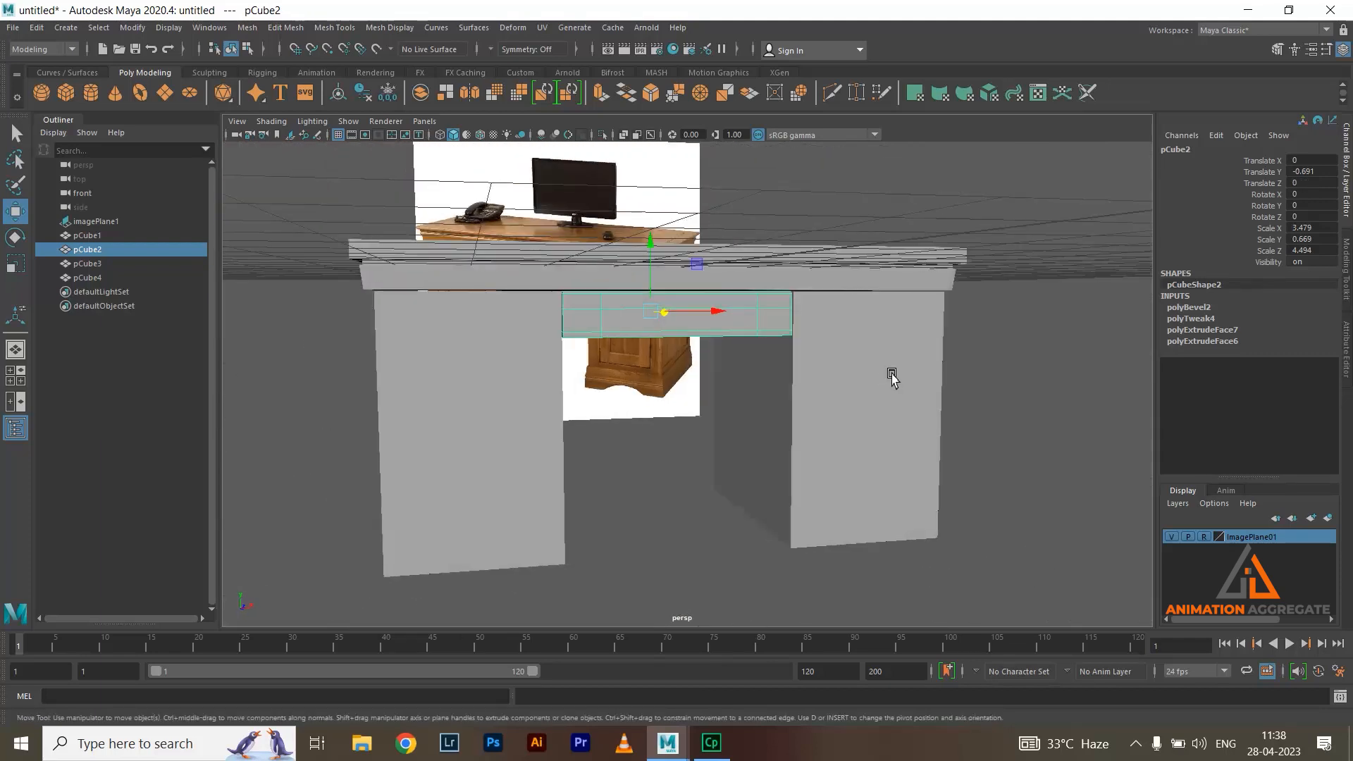
click(893, 377)
alt+drag(982, 369, 716, 341)
scroll(849, 326, up, 3)
scroll(758, 348, down, 5)
scroll(801, 390, up, 3)
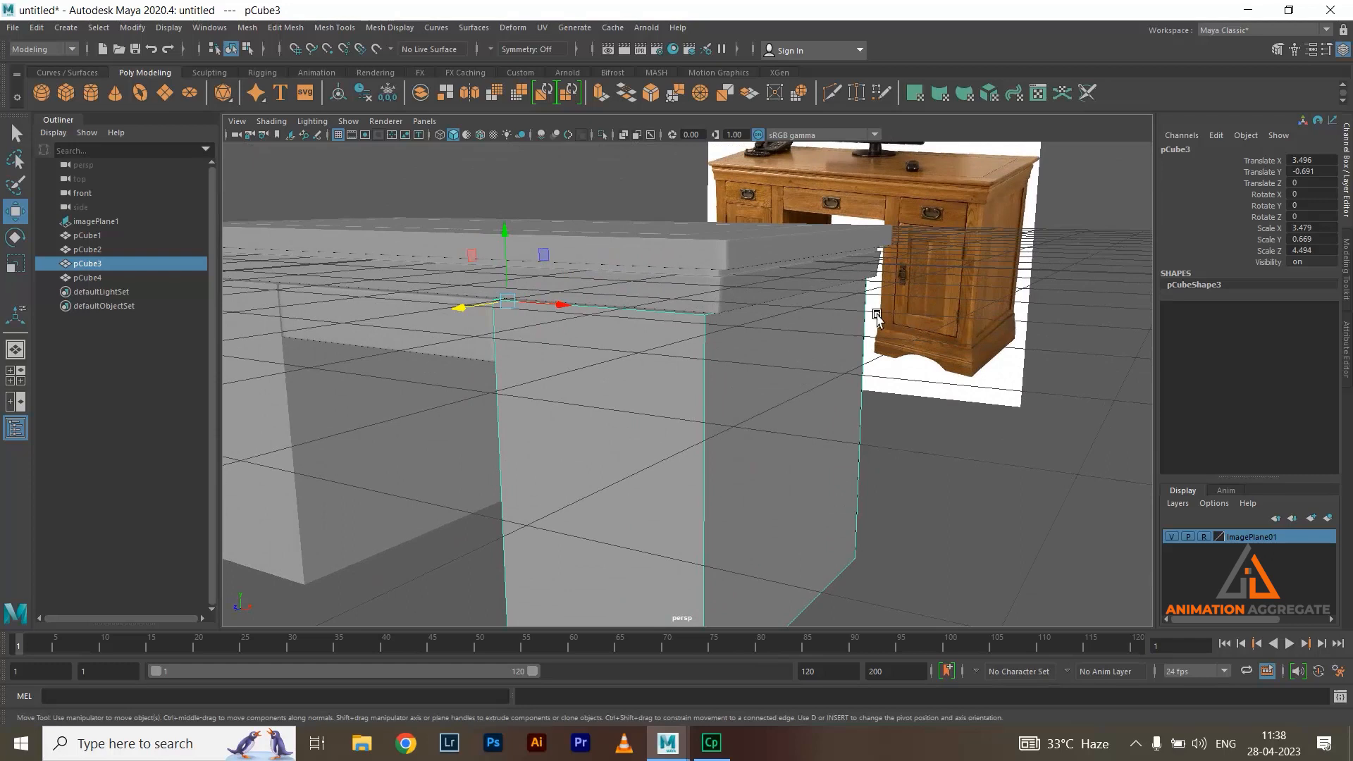
alt+middle_drag(876, 317, 647, 221)
alt+middle_drag(688, 328, 691, 296)
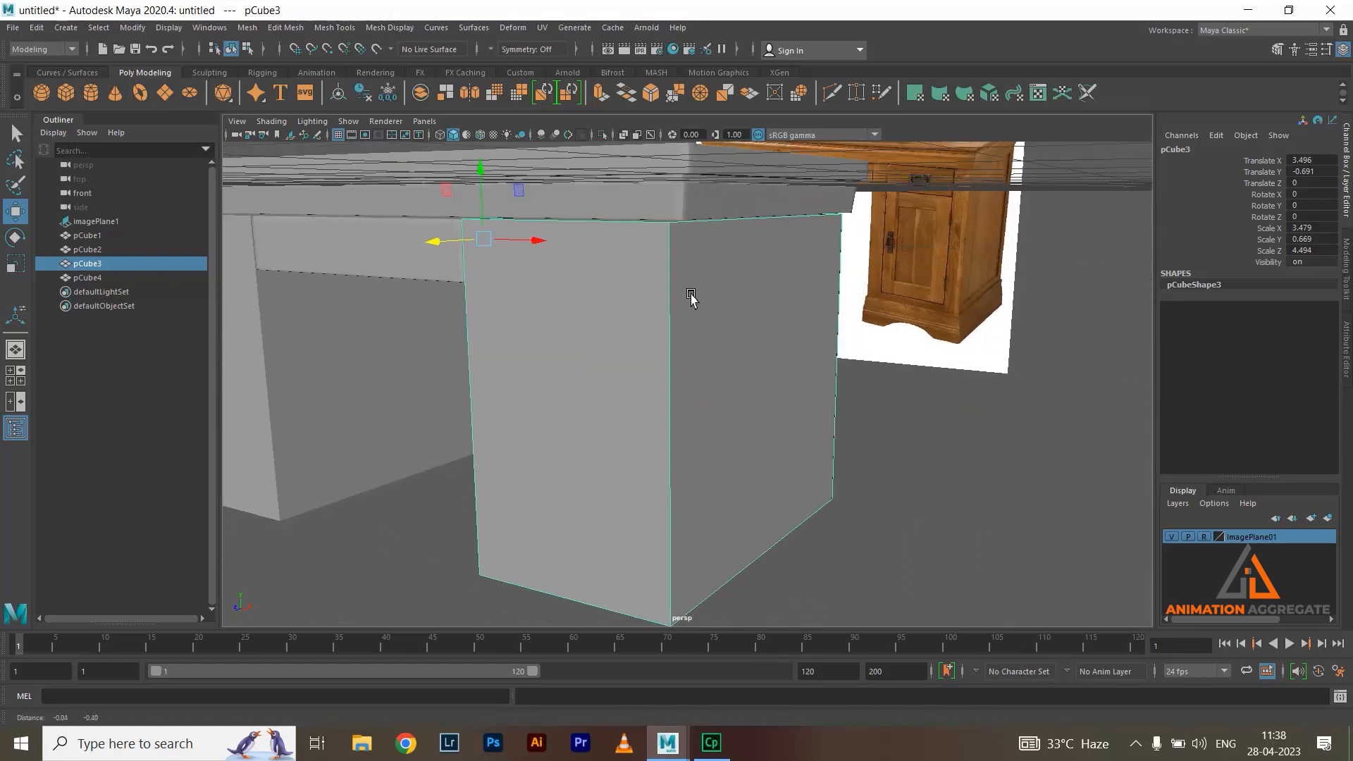
right_click(602, 269)
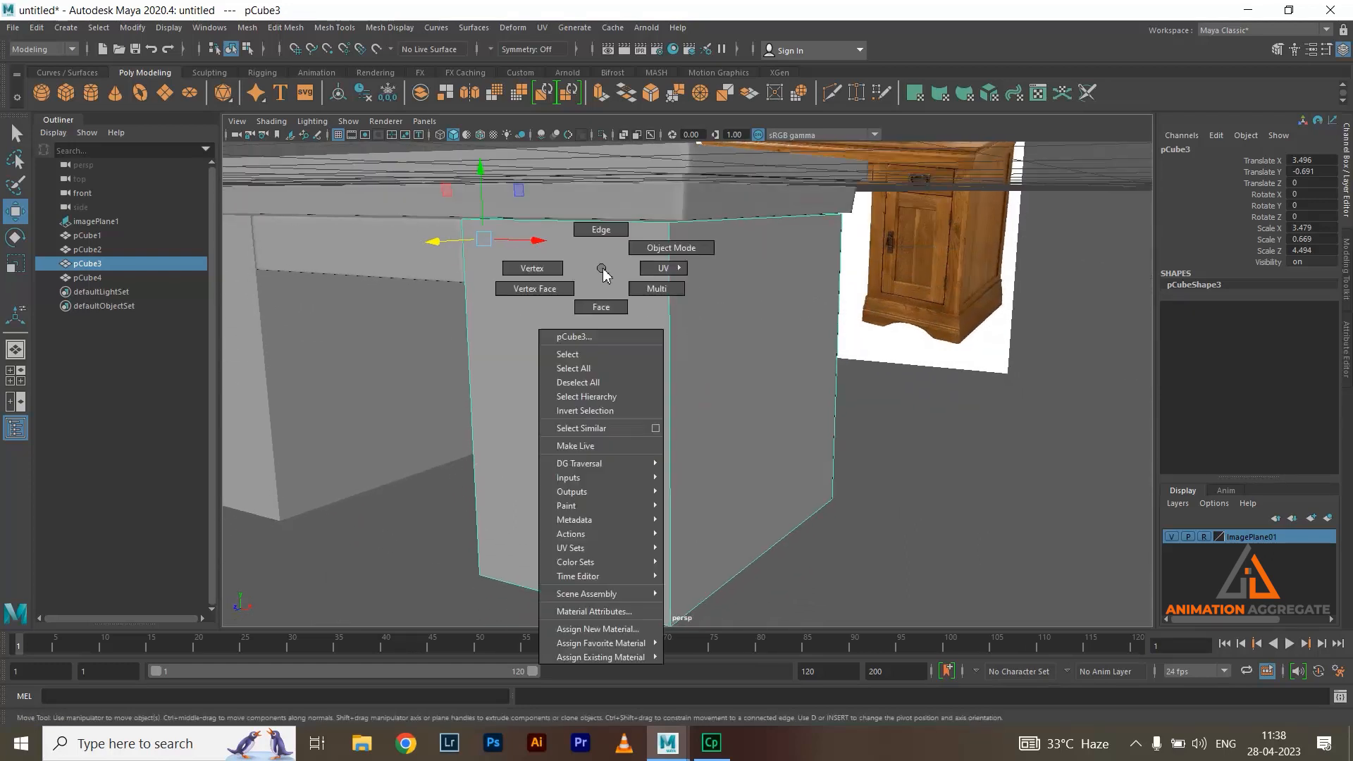
click(601, 270)
right_drag(601, 270, 607, 227)
click(619, 223)
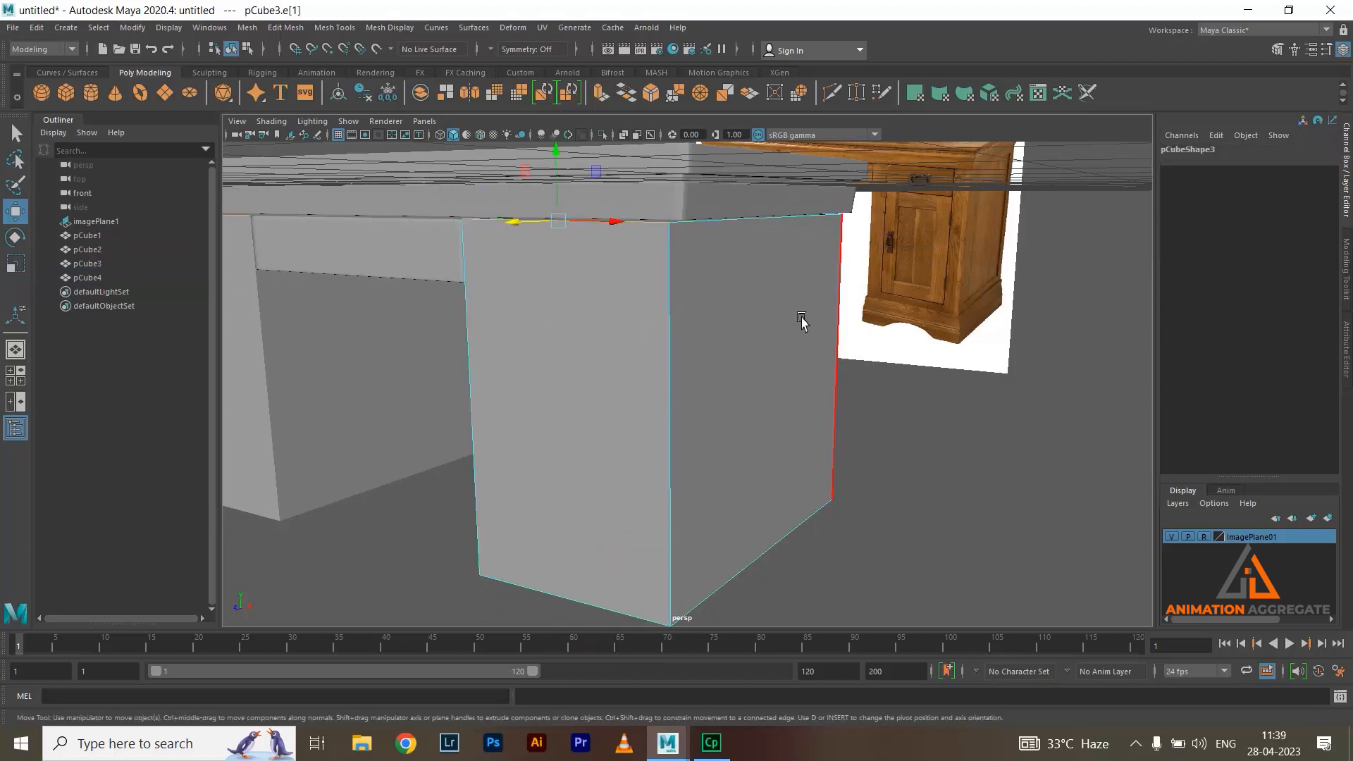
shift+right_drag(785, 296, 787, 334)
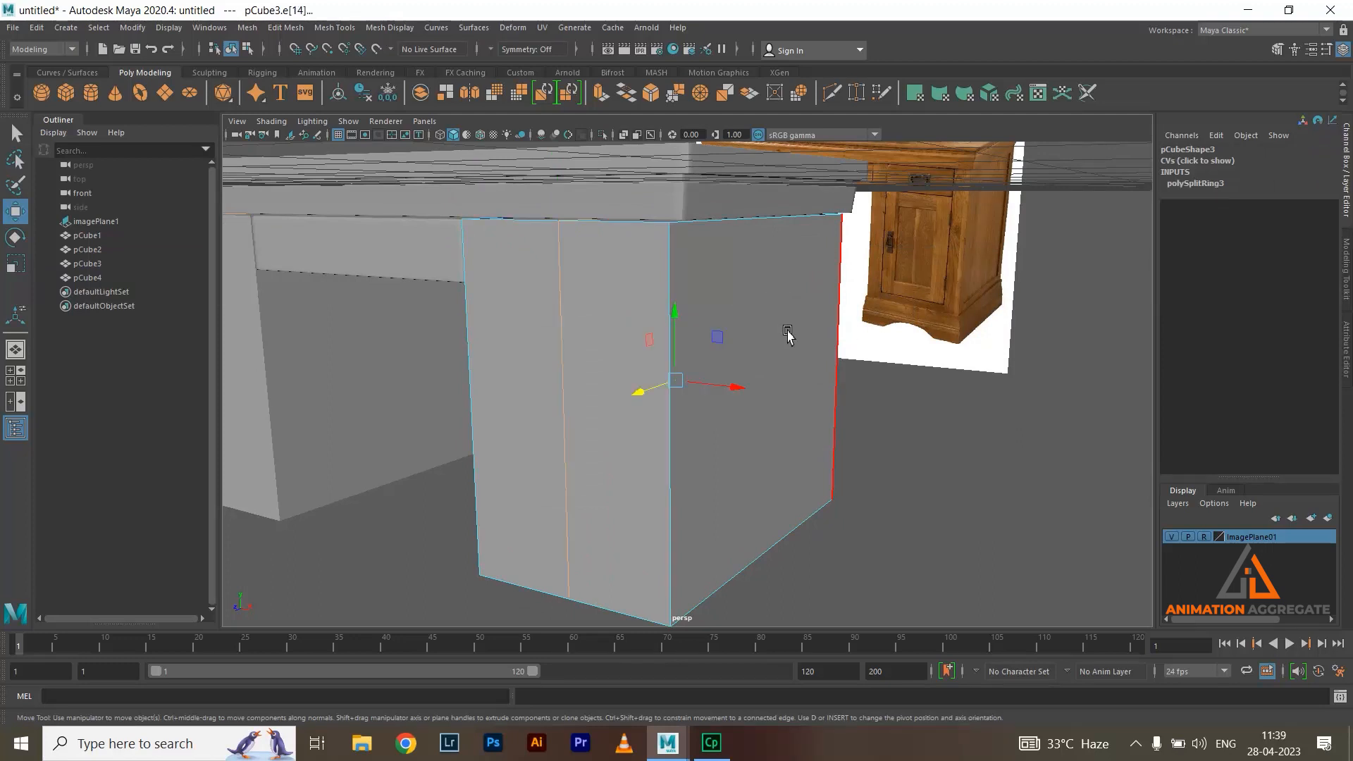
Return the right pedestal to object mode and set the edge loop's Split Type to Multi
key(ctrl+a)
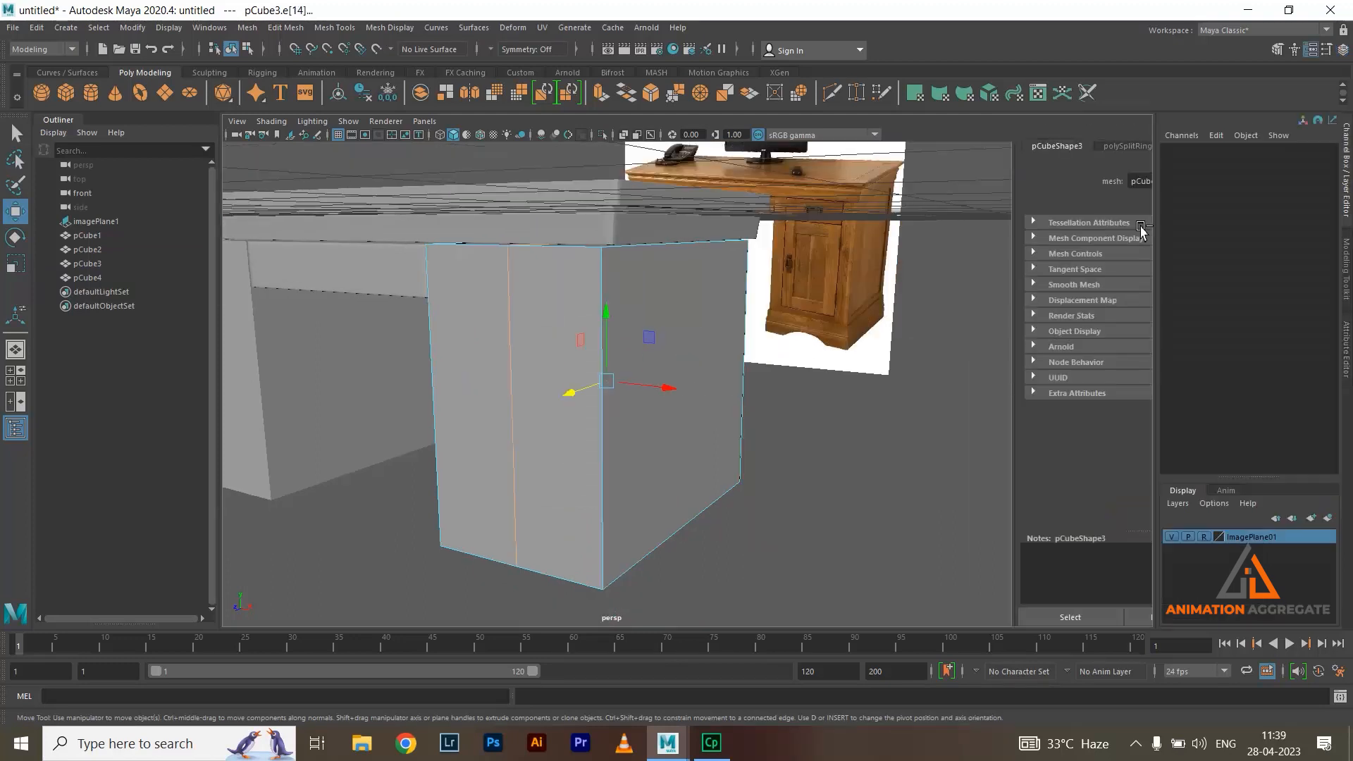
key(ctrl+a)
right_drag(687, 331, 800, 298)
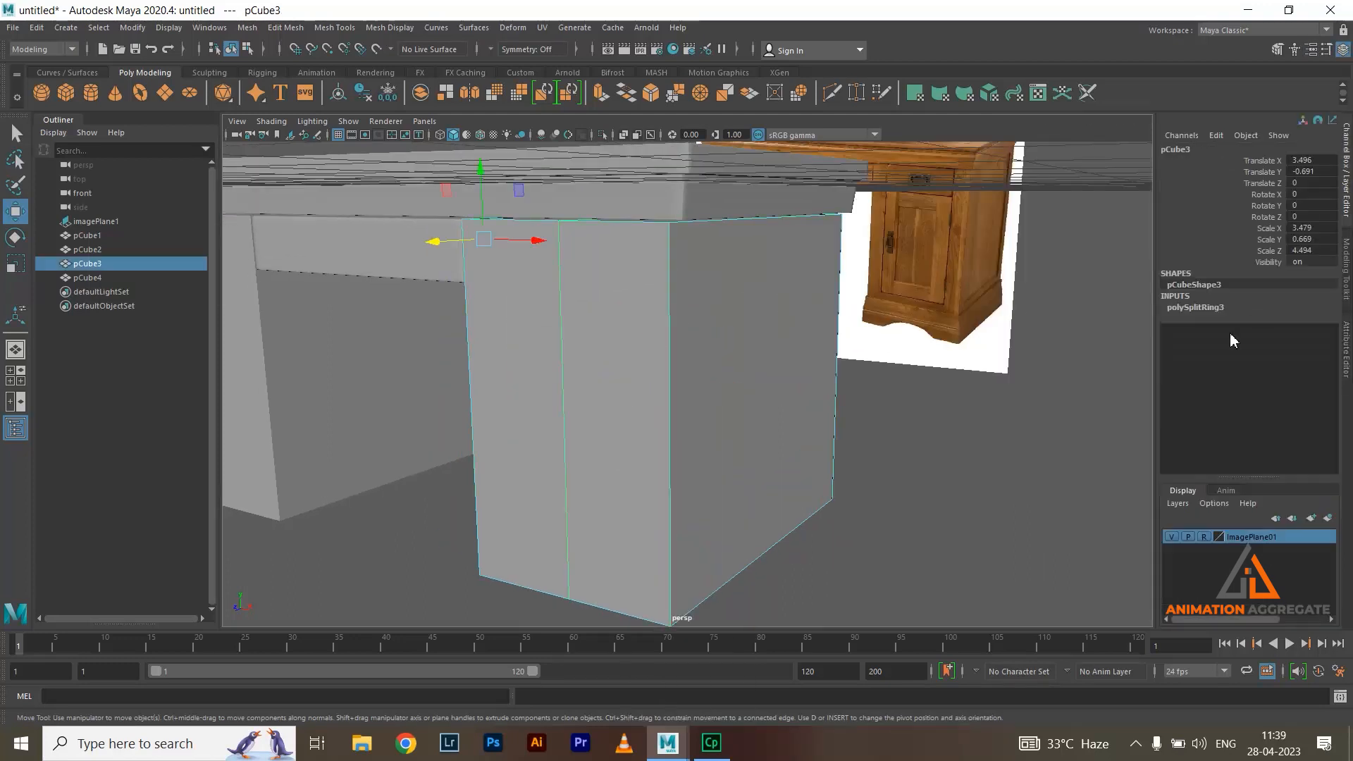
click(1198, 308)
click(1308, 351)
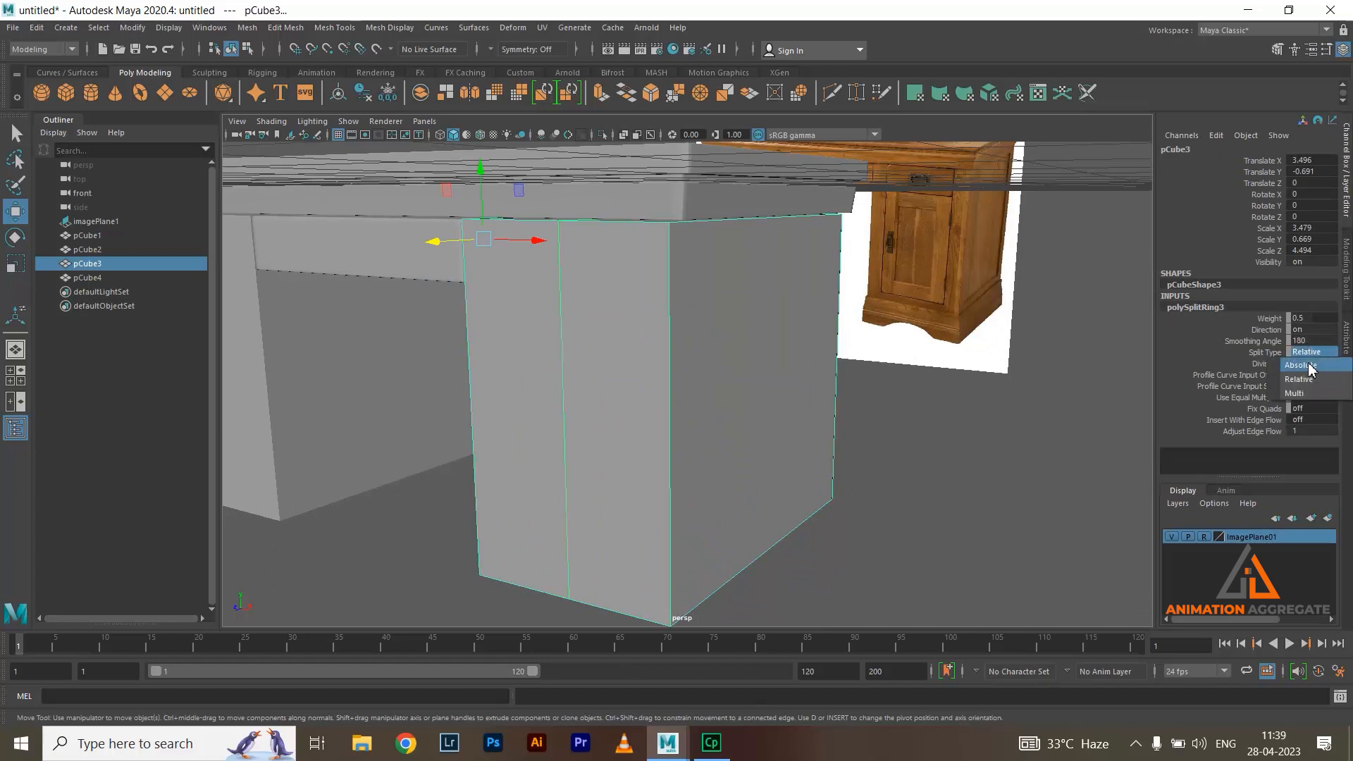
click(1310, 387)
Scale the two vertical edge loops apart in X toward the right pedestal's side edges
alt+drag(680, 388, 1142, 430)
right_drag(644, 367, 577, 356)
click(602, 323)
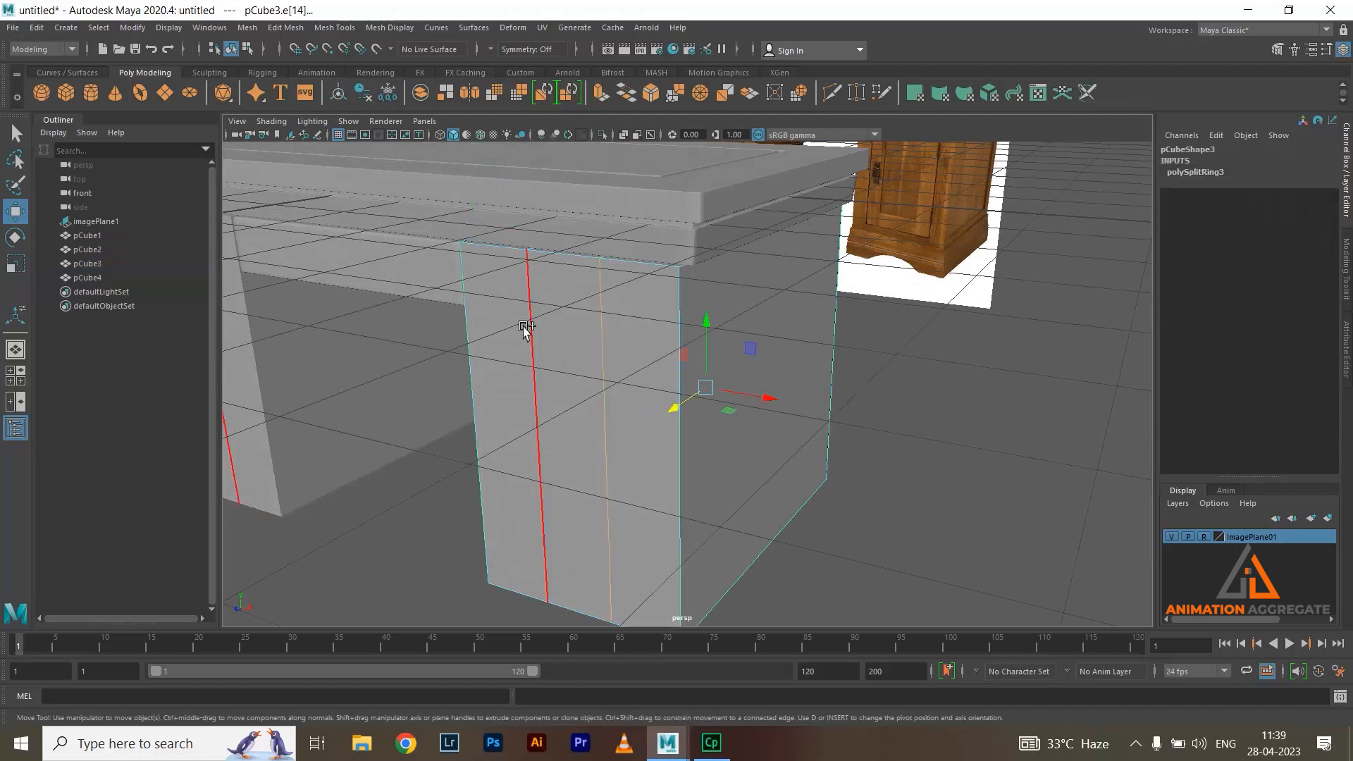
key(r)
drag(743, 395, 909, 356)
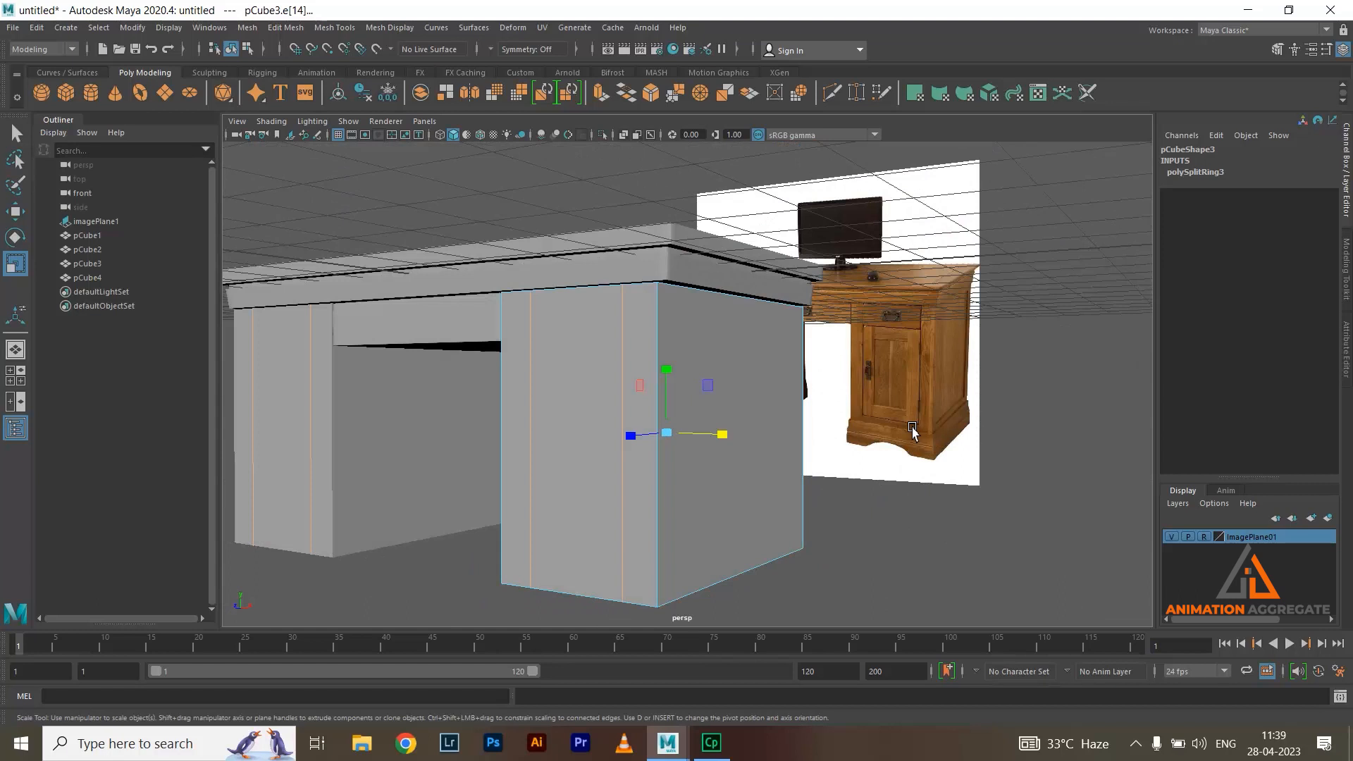
Try to insert a horizontal edge loop near the top of the right pedestal and undo it
alt+drag(583, 414, 583, 348)
mouse_move(563, 319)
right_down()
mouse_move(607, 290)
mouse_move(581, 300)
right_up()
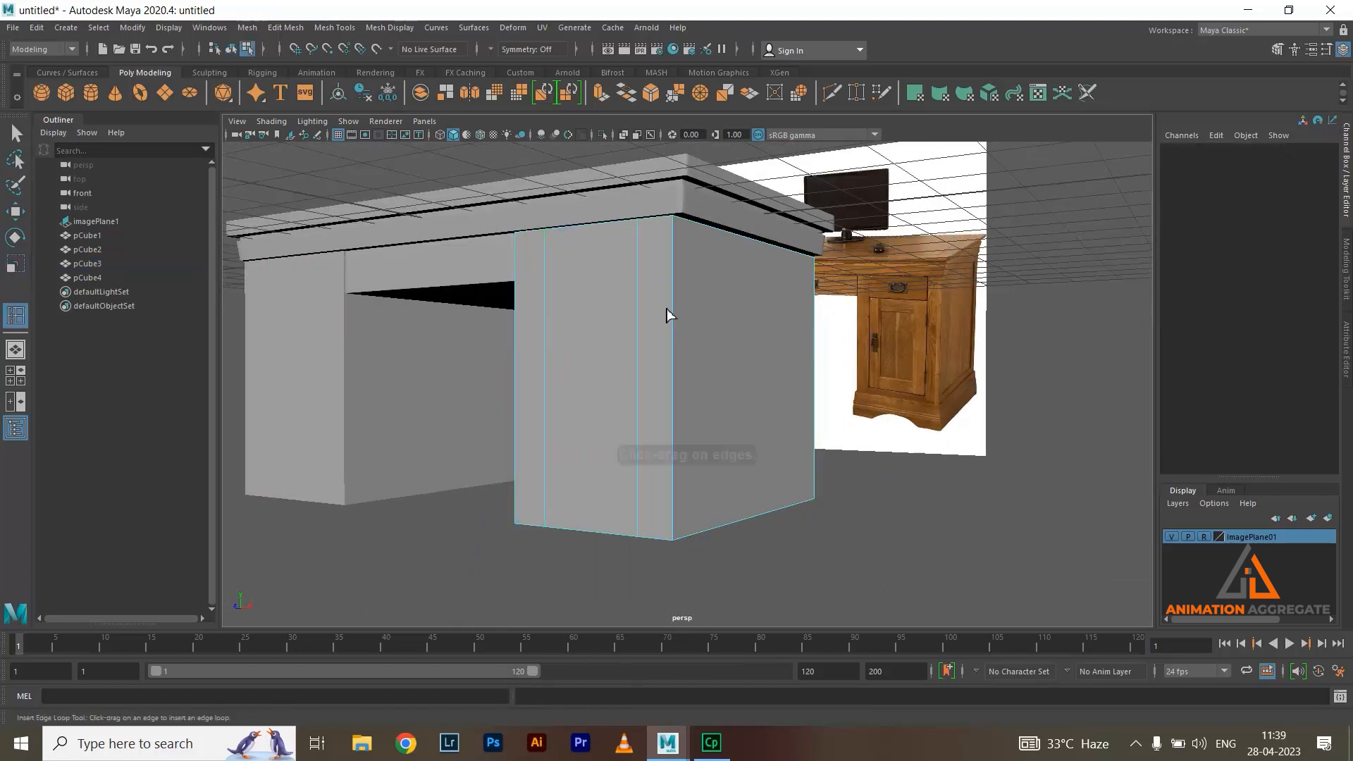
alt+drag(635, 306, 641, 315)
scroll(670, 302, up, 6)
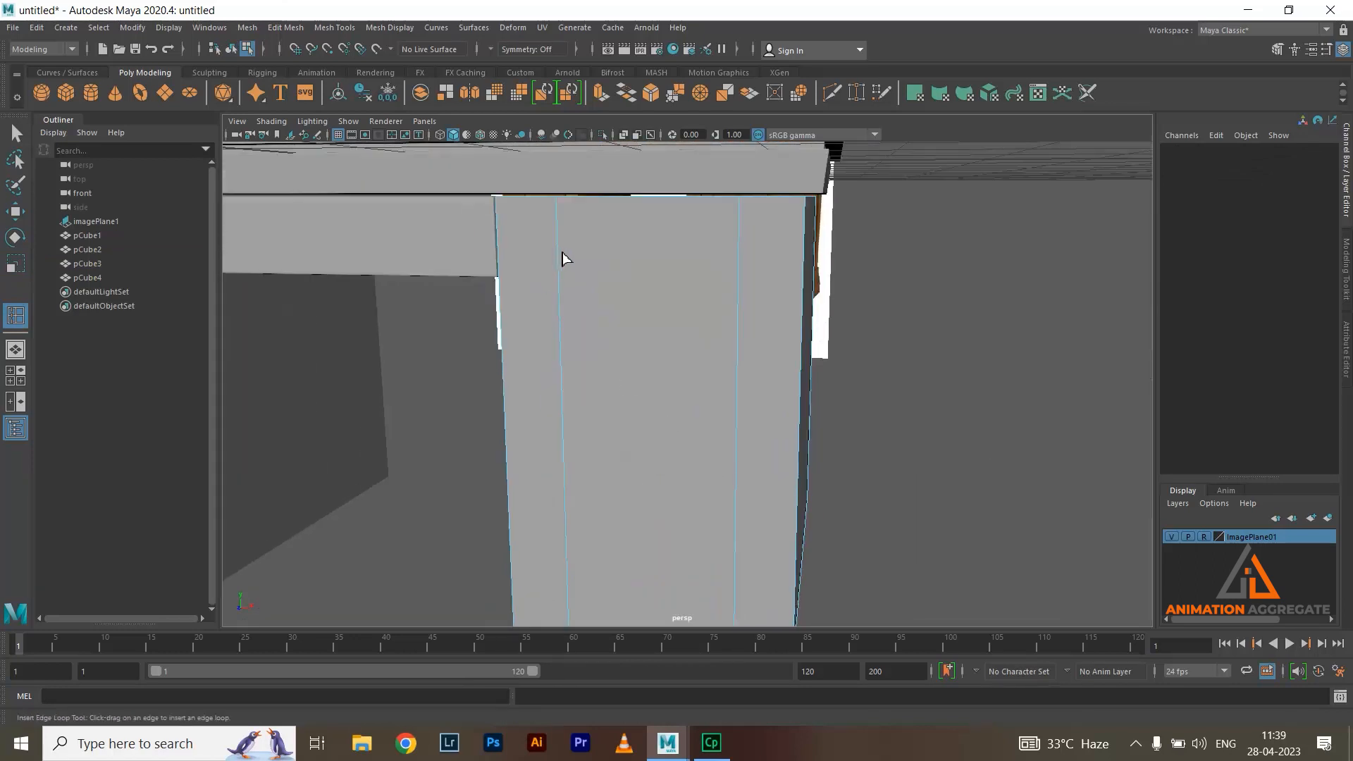
click(560, 260)
key(ctrl+z)
alt+right_drag(782, 338, 734, 317)
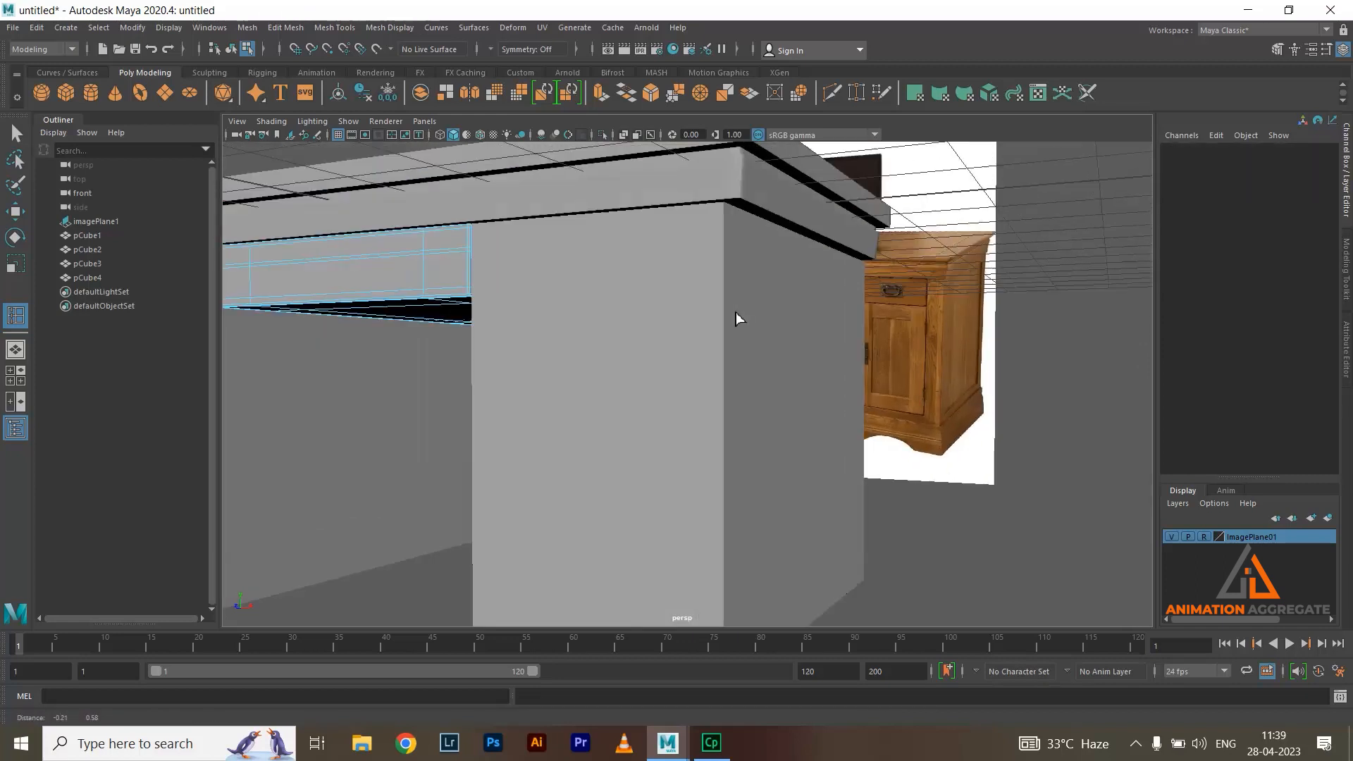
Insert a horizontal edge loop around the right pedestal, level with the bottom of the central drawer
key(w)
click(625, 253)
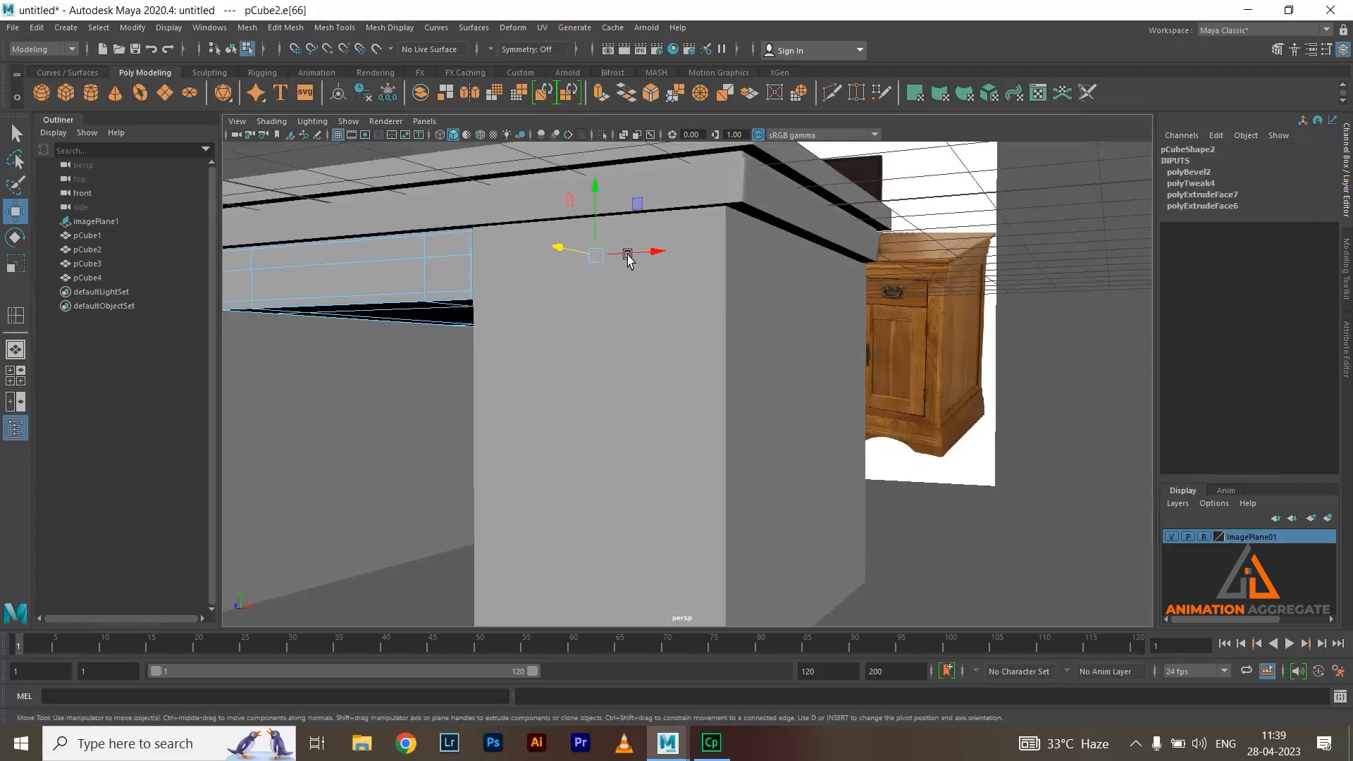
right_drag(722, 368, 711, 352)
alt+drag(712, 352, 682, 308)
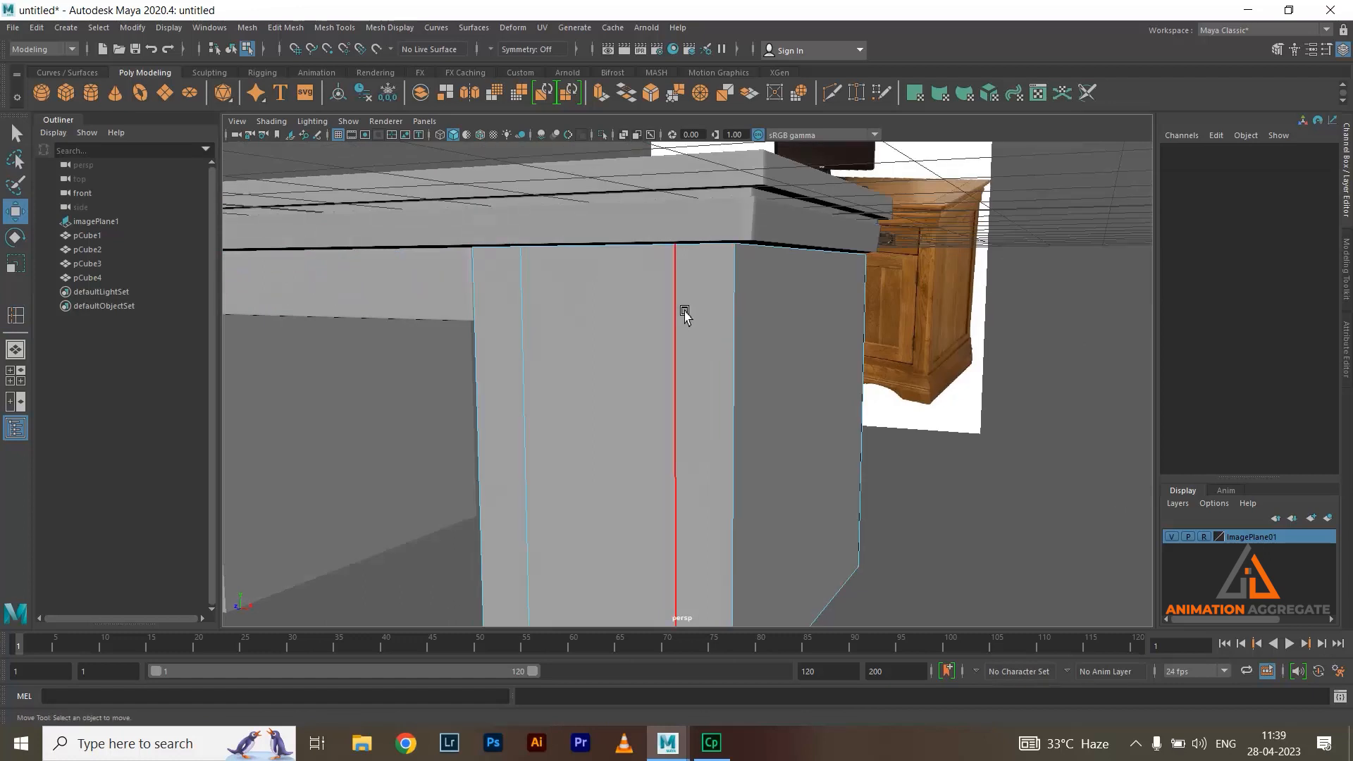
shift+right_click(644, 304)
right_drag(643, 303, 683, 286)
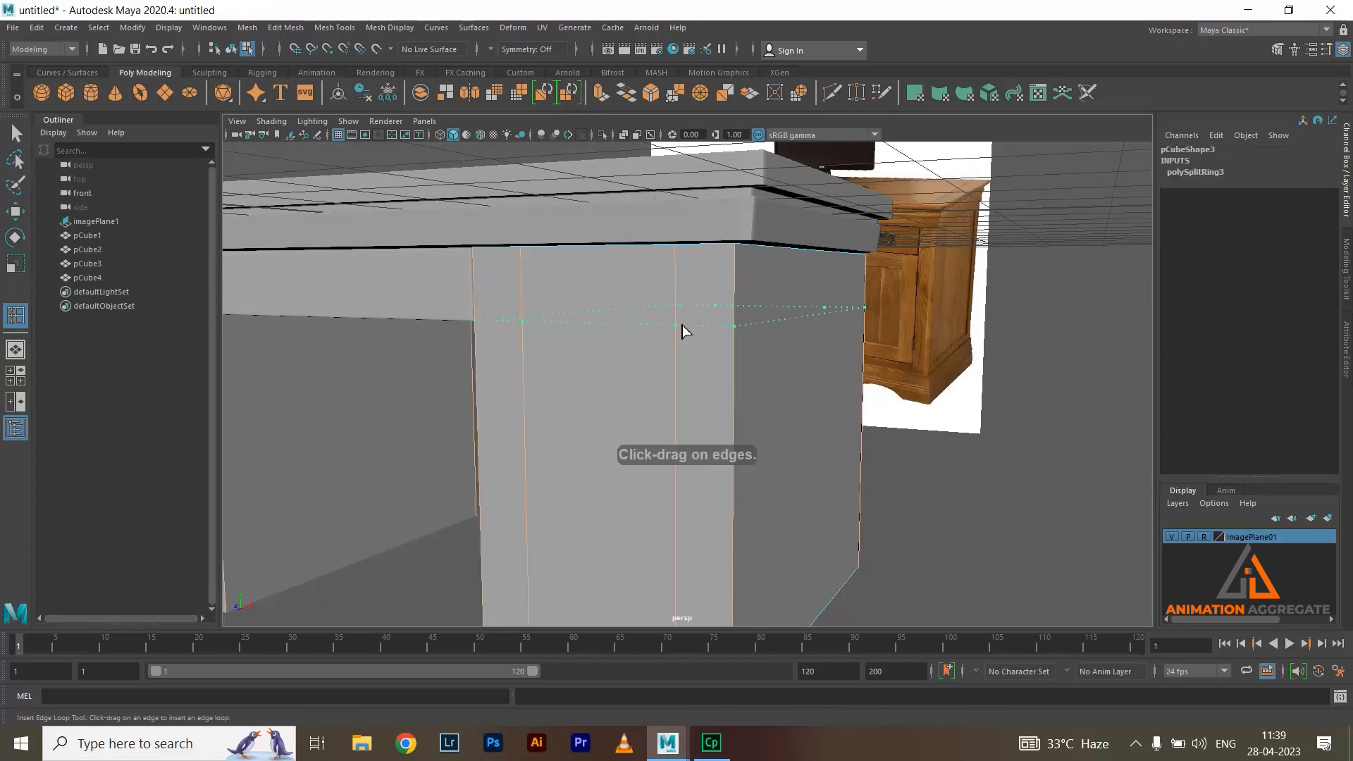
drag(682, 332, 726, 328)
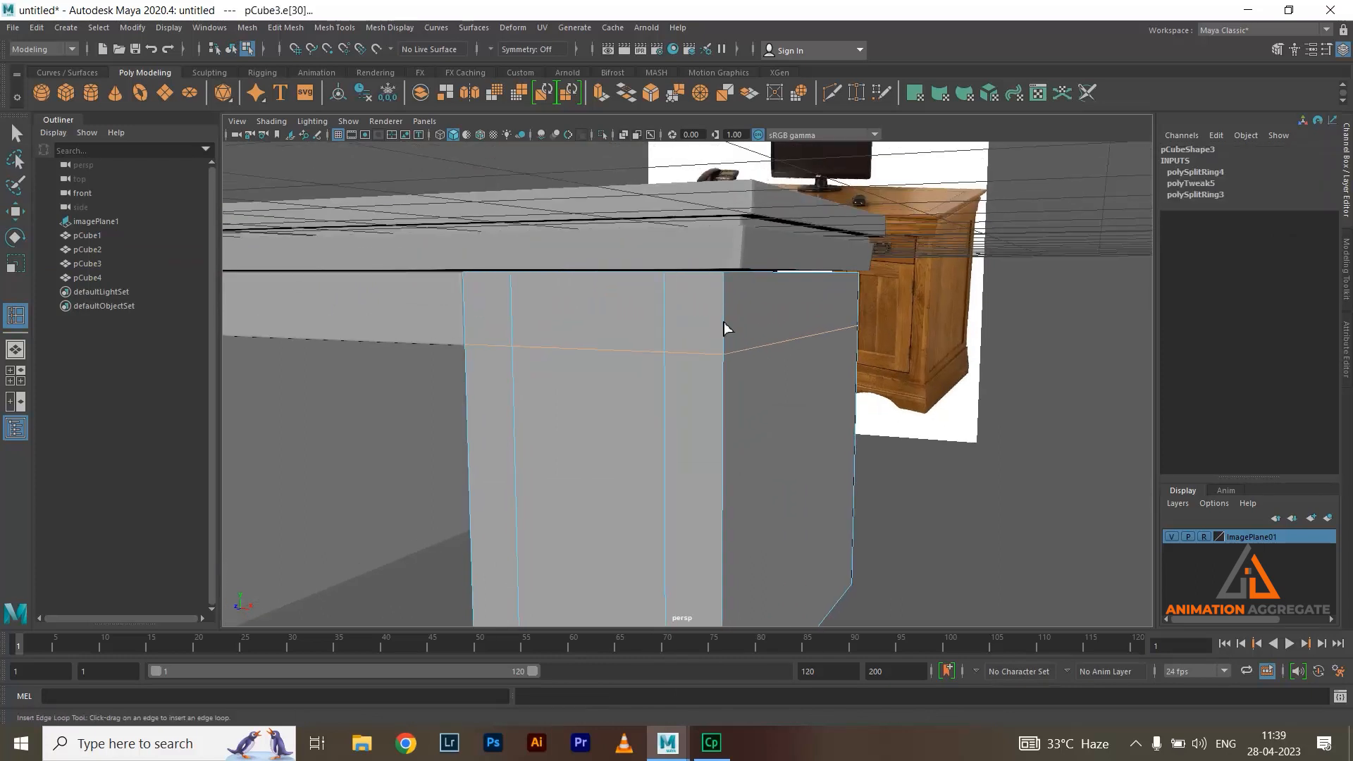
Insert another horizontal edge loop just below the right pedestal's top edge
click(731, 282)
alt+drag(733, 286, 807, 342)
alt+right_drag(827, 381, 792, 329)
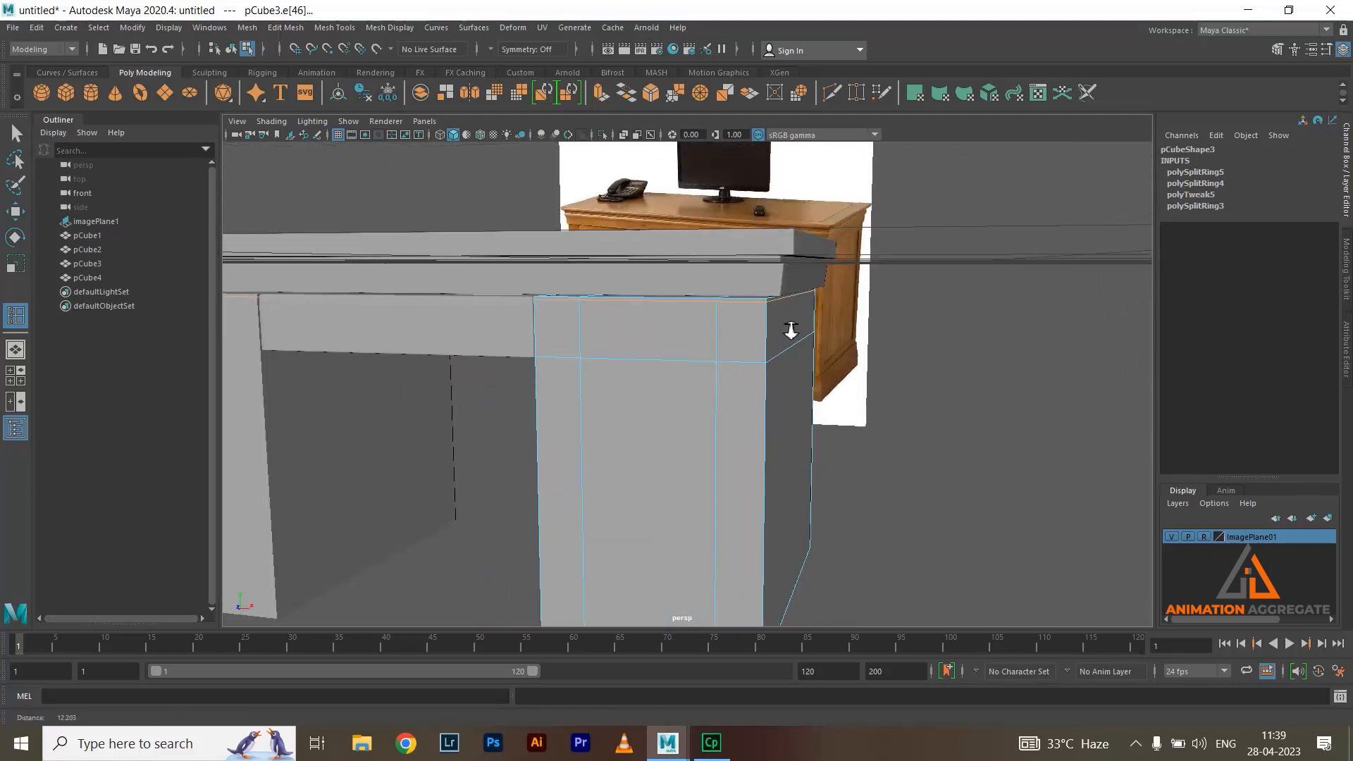
alt+drag(791, 329, 770, 370)
scroll(761, 381, down, 2)
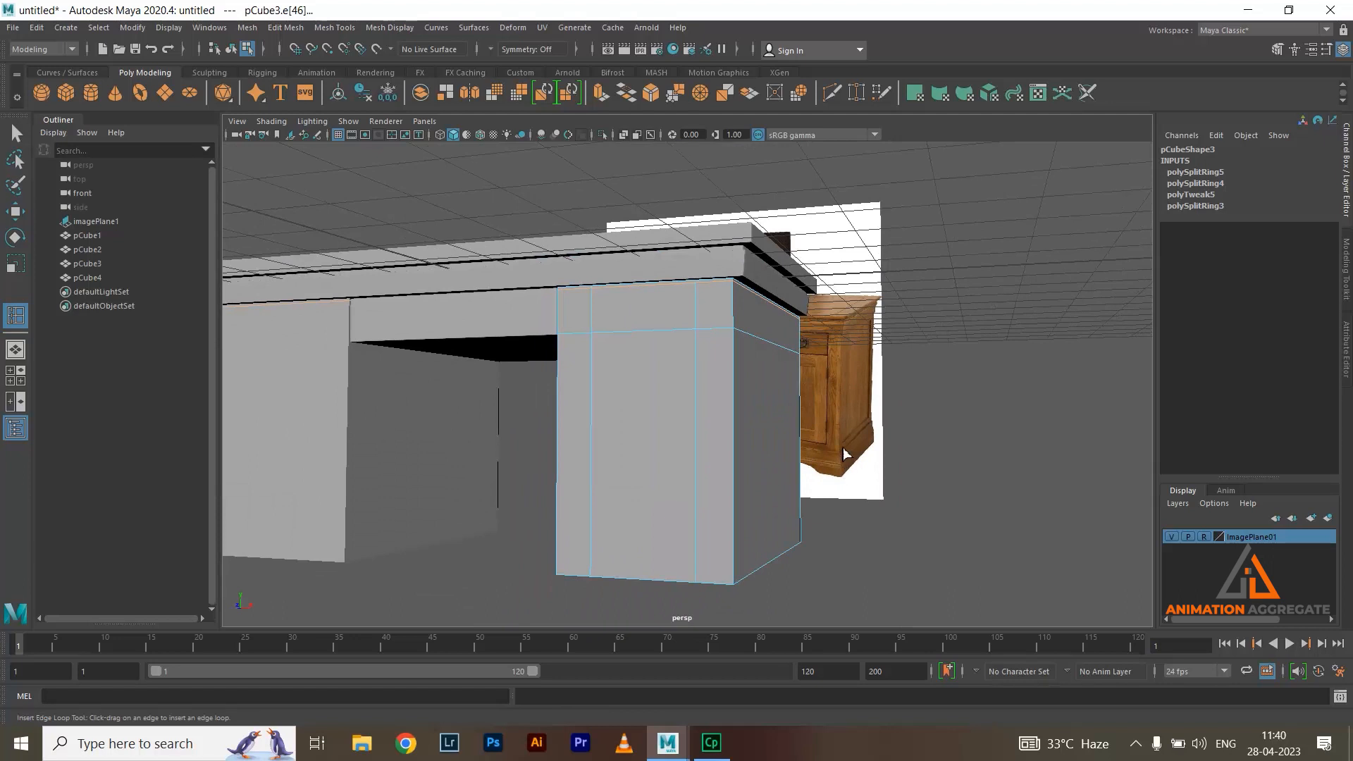
Insert a horizontal edge loop near the bottom of the right pedestal, matching the base in the reference photo
alt+drag(846, 453, 848, 429)
alt+drag(852, 477, 824, 378)
scroll(792, 341, up, 3)
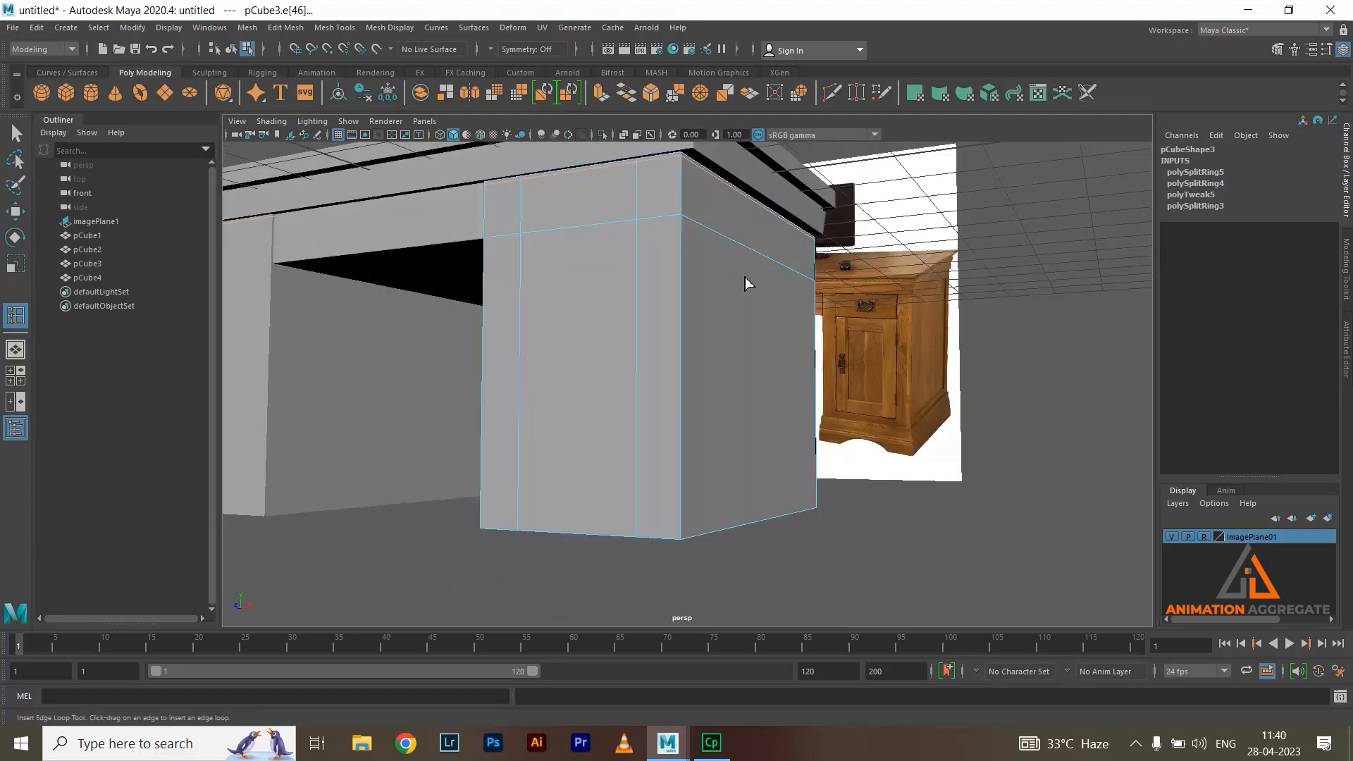
scroll(716, 392, up, 1)
scroll(680, 389, down, 2)
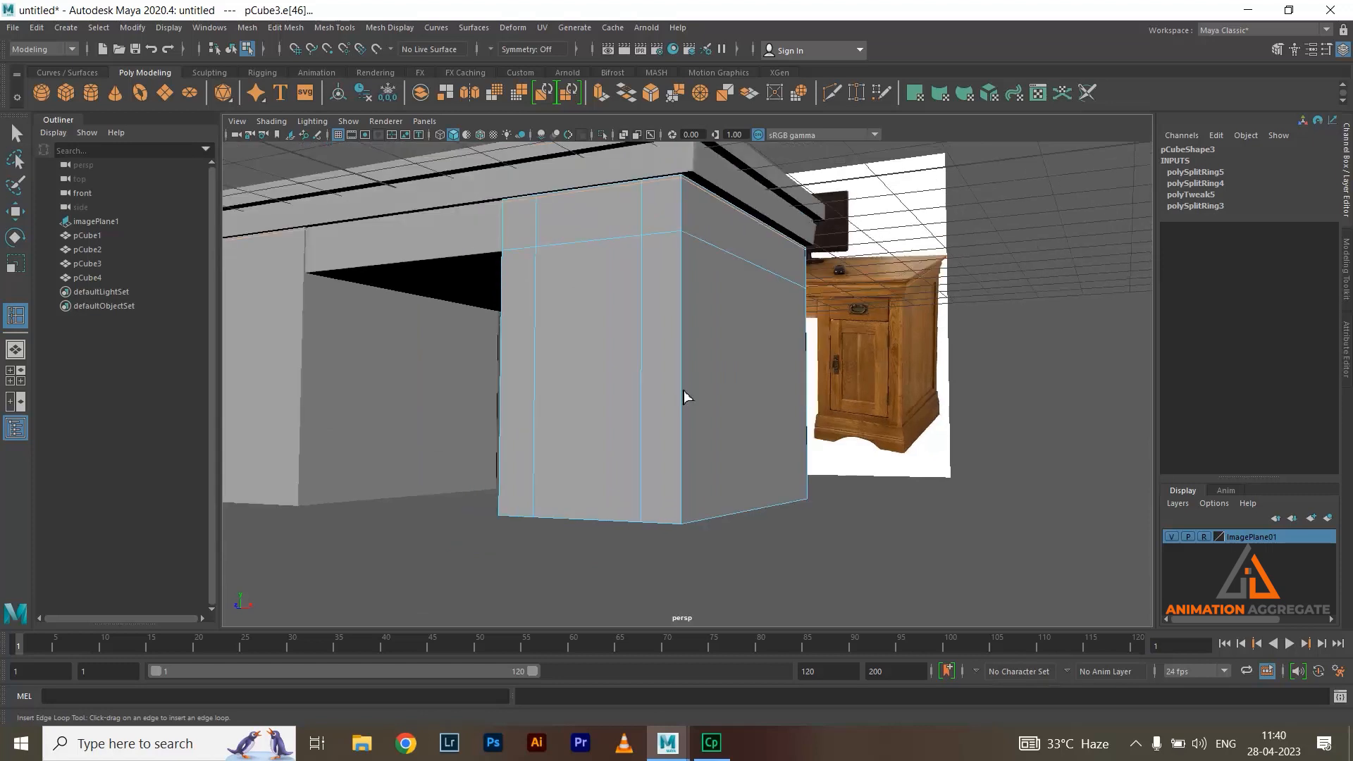
click(682, 446)
alt+drag(655, 350, 633, 266)
alt+drag(657, 340, 634, 323)
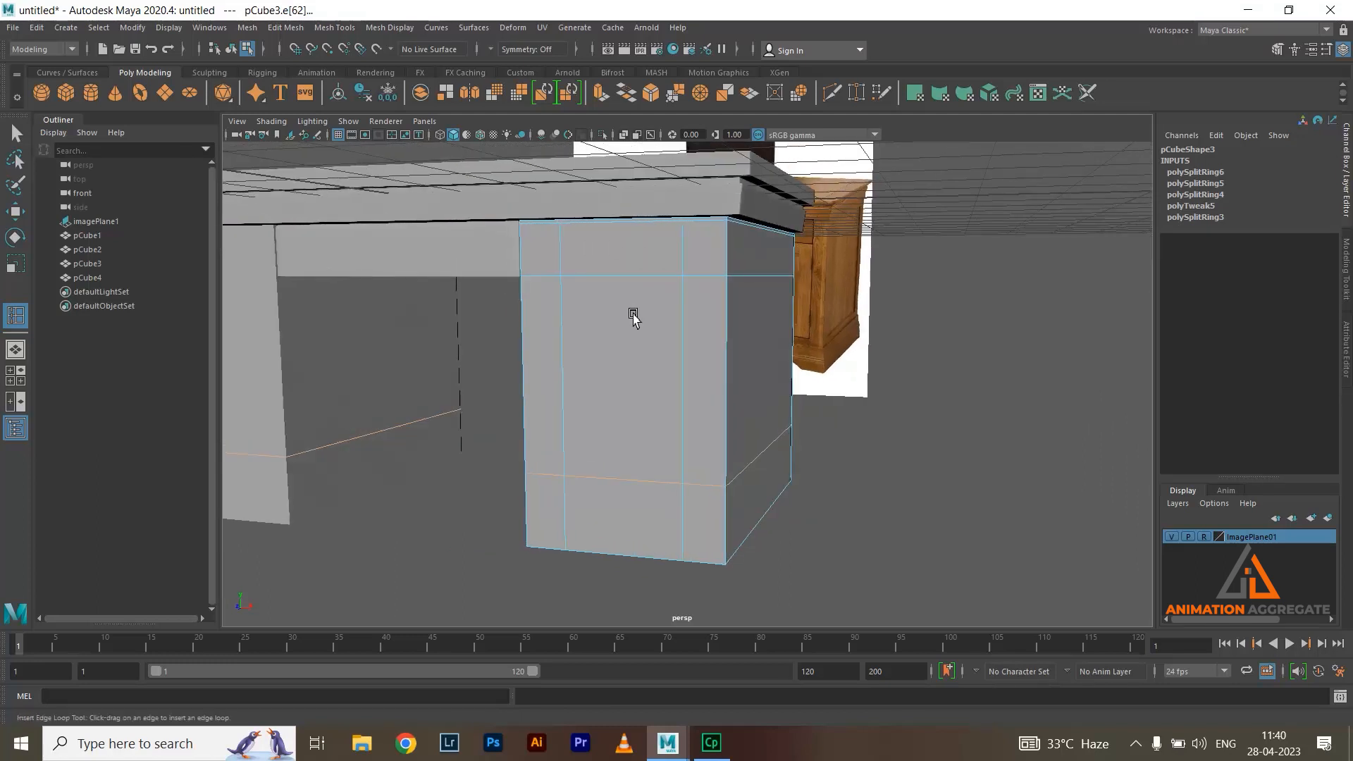
Extract the right pedestal's upper front face as a separate drawer panel and select it in object mode
key(w)
click(682, 381)
alt+drag(686, 396, 604, 248)
right_drag(604, 247, 604, 272)
click(604, 243)
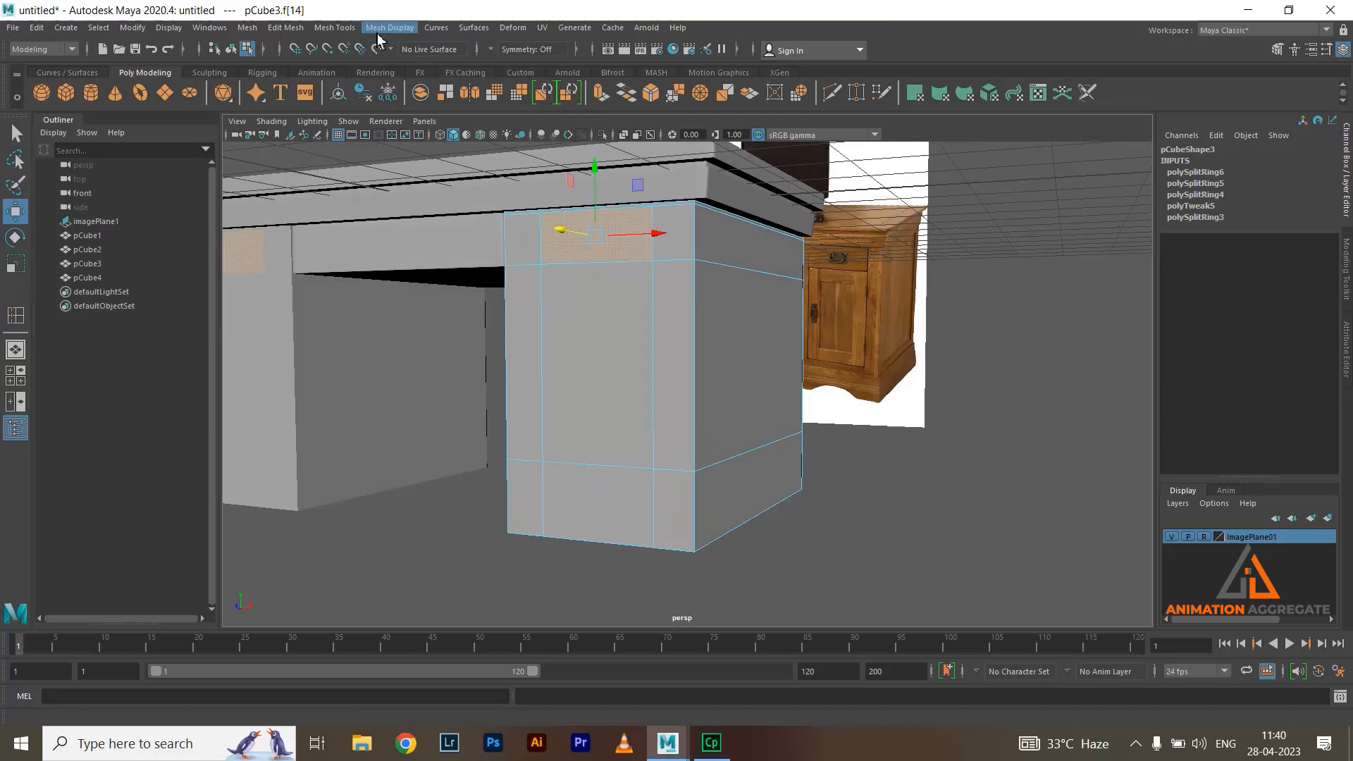
click(300, 30)
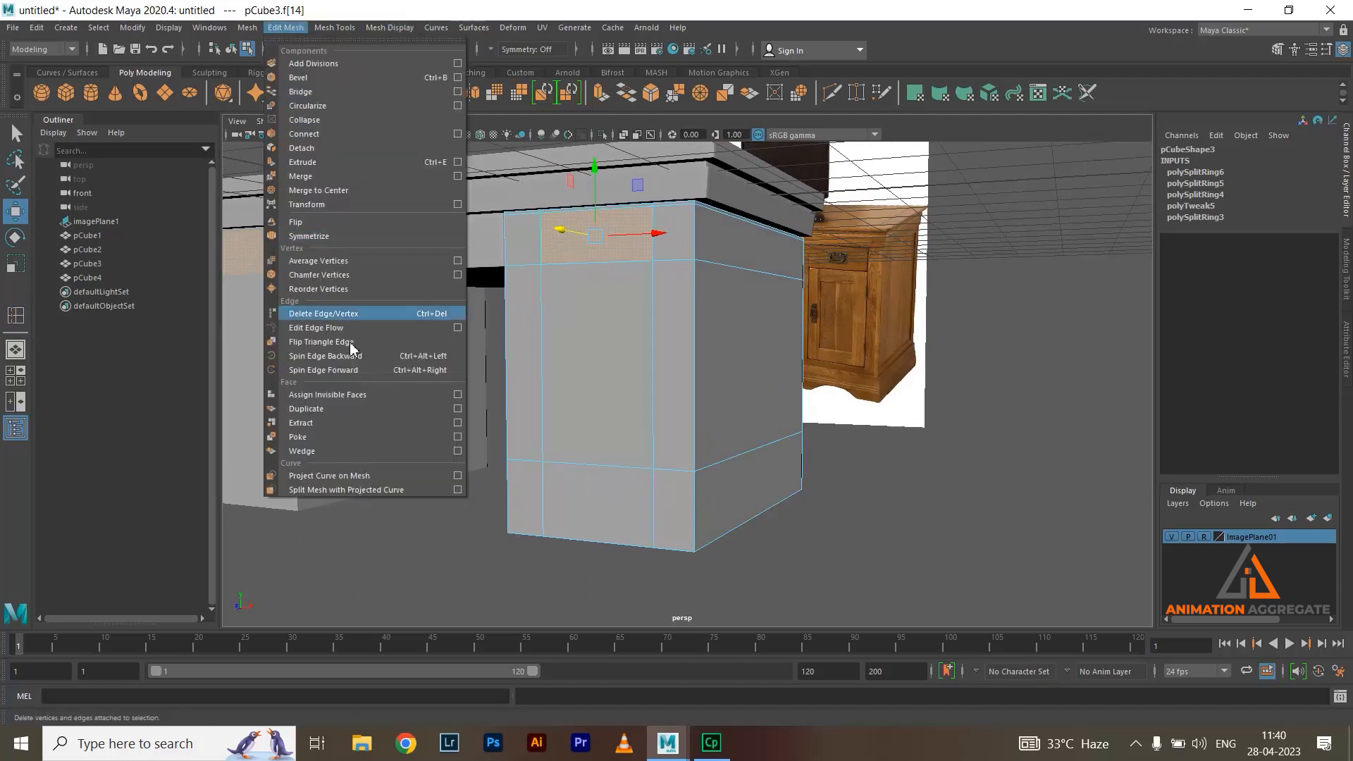
click(331, 423)
right_drag(693, 350, 775, 323)
click(574, 230)
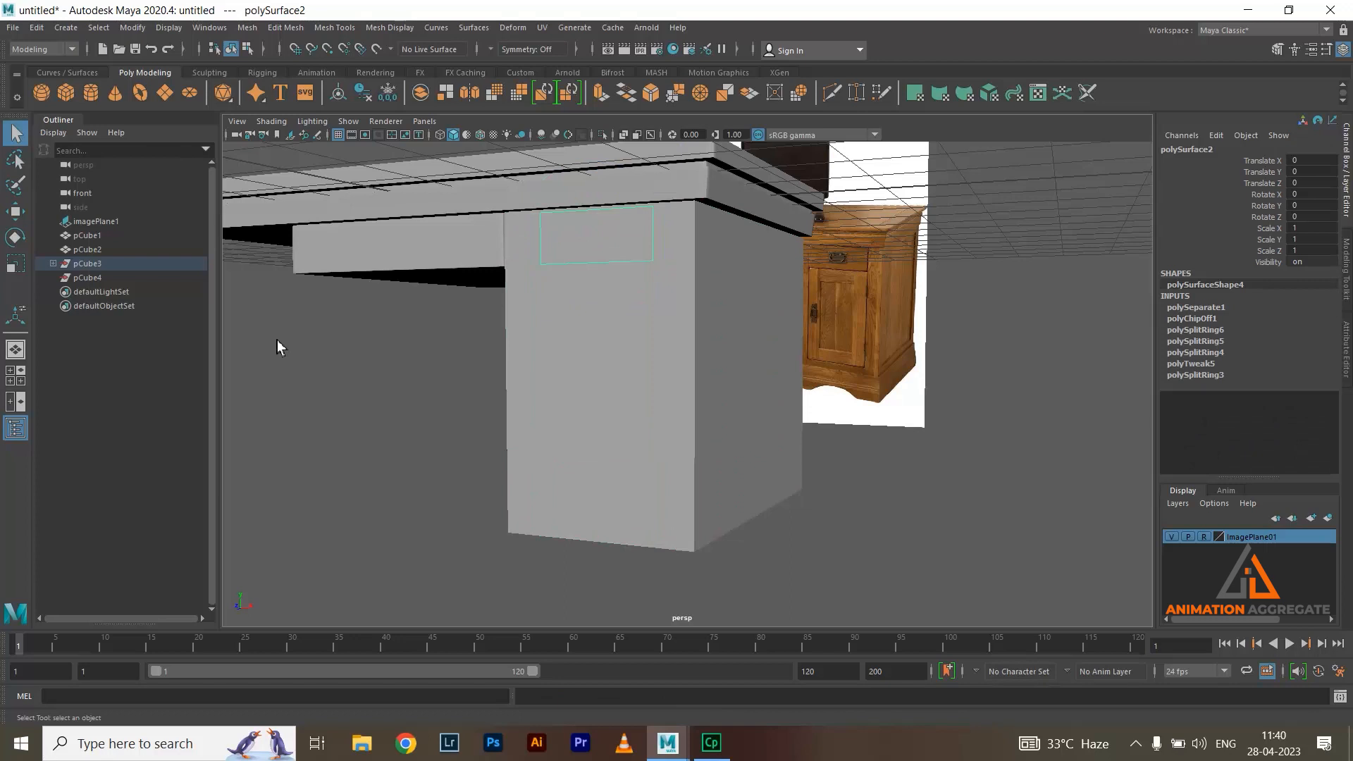
Extract the large front face below the drawer panel as a separate door panel and select it in object mode
click(634, 380)
right_drag(617, 347, 617, 366)
click(595, 353)
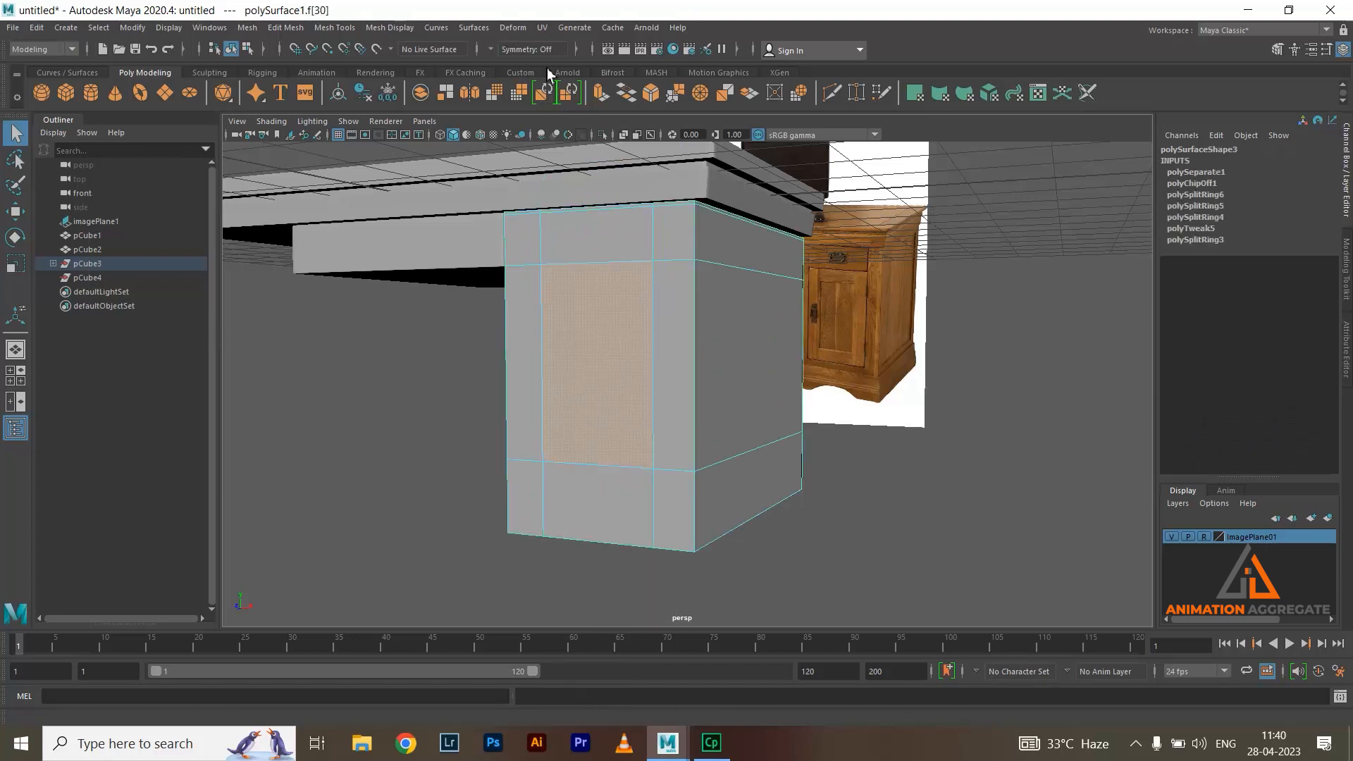
click(285, 28)
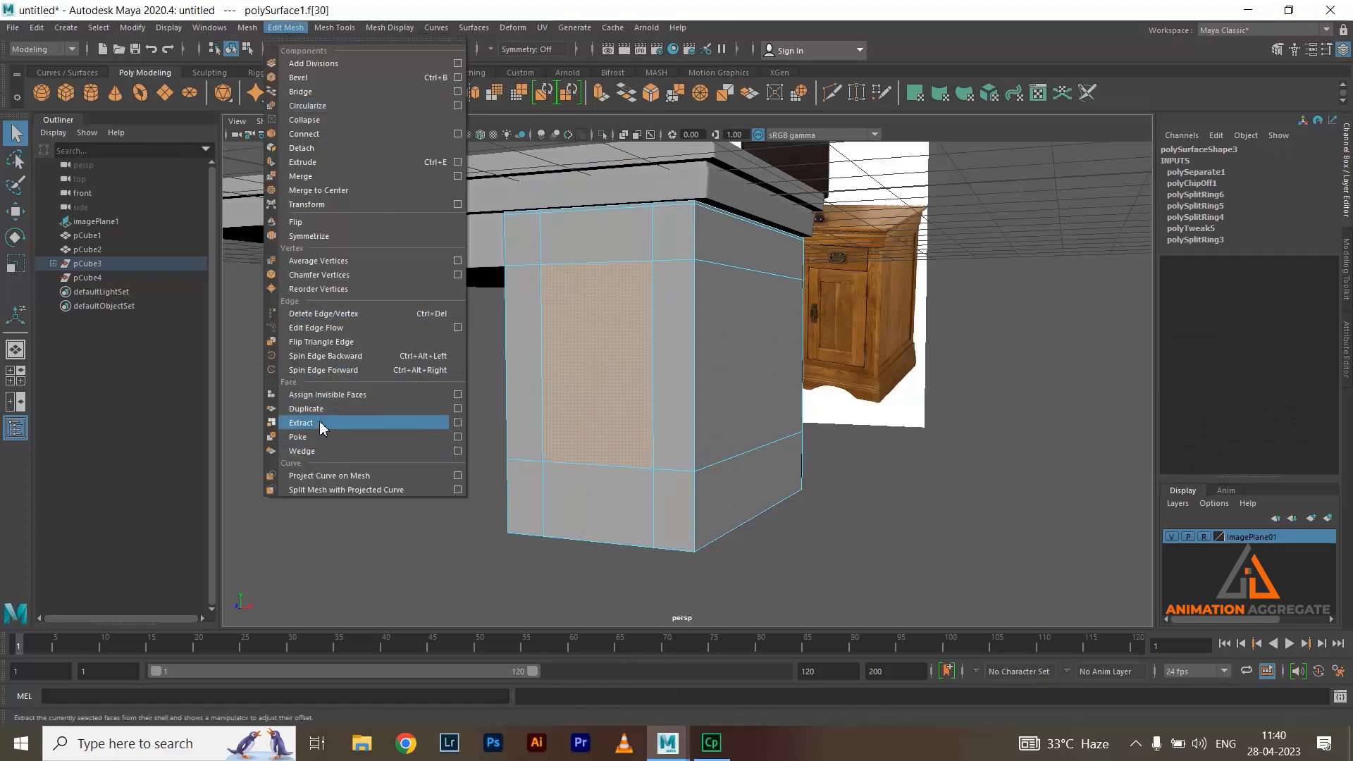
click(323, 423)
alt+drag(712, 360, 651, 284)
right_drag(651, 284, 719, 261)
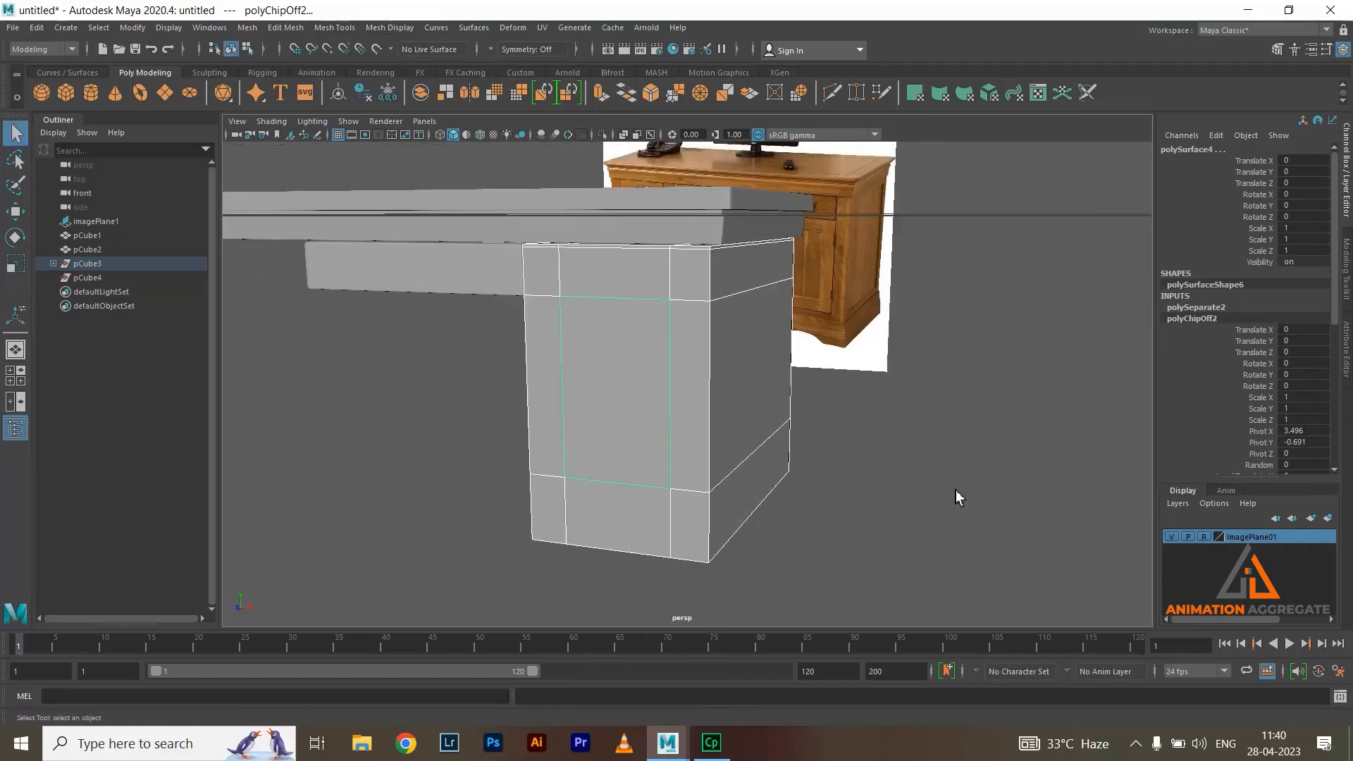
click(649, 286)
click(730, 389)
alt+drag(731, 393, 713, 362)
click(708, 364)
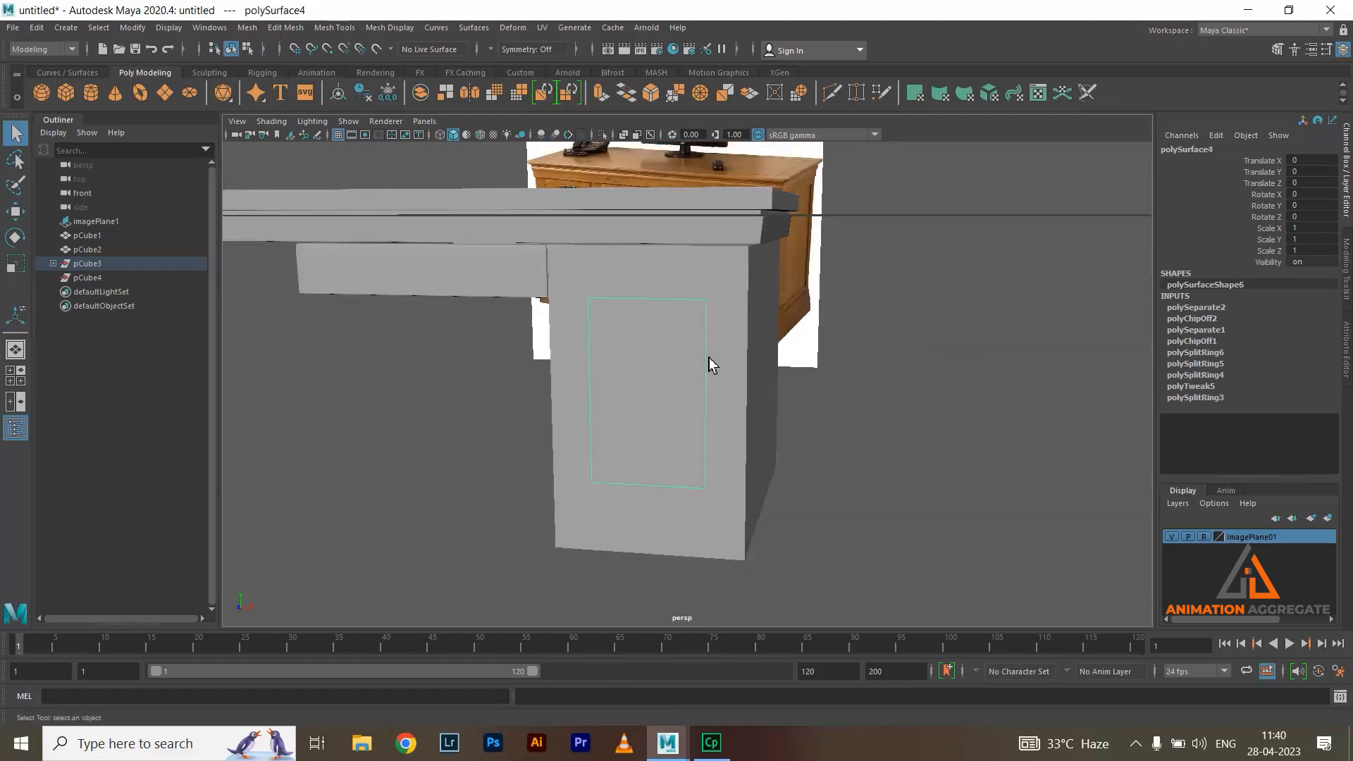
Snap the door panel's pivot to the grid on the desk's center line
key(w)
alt+drag(700, 266, 728, 337)
key(d)
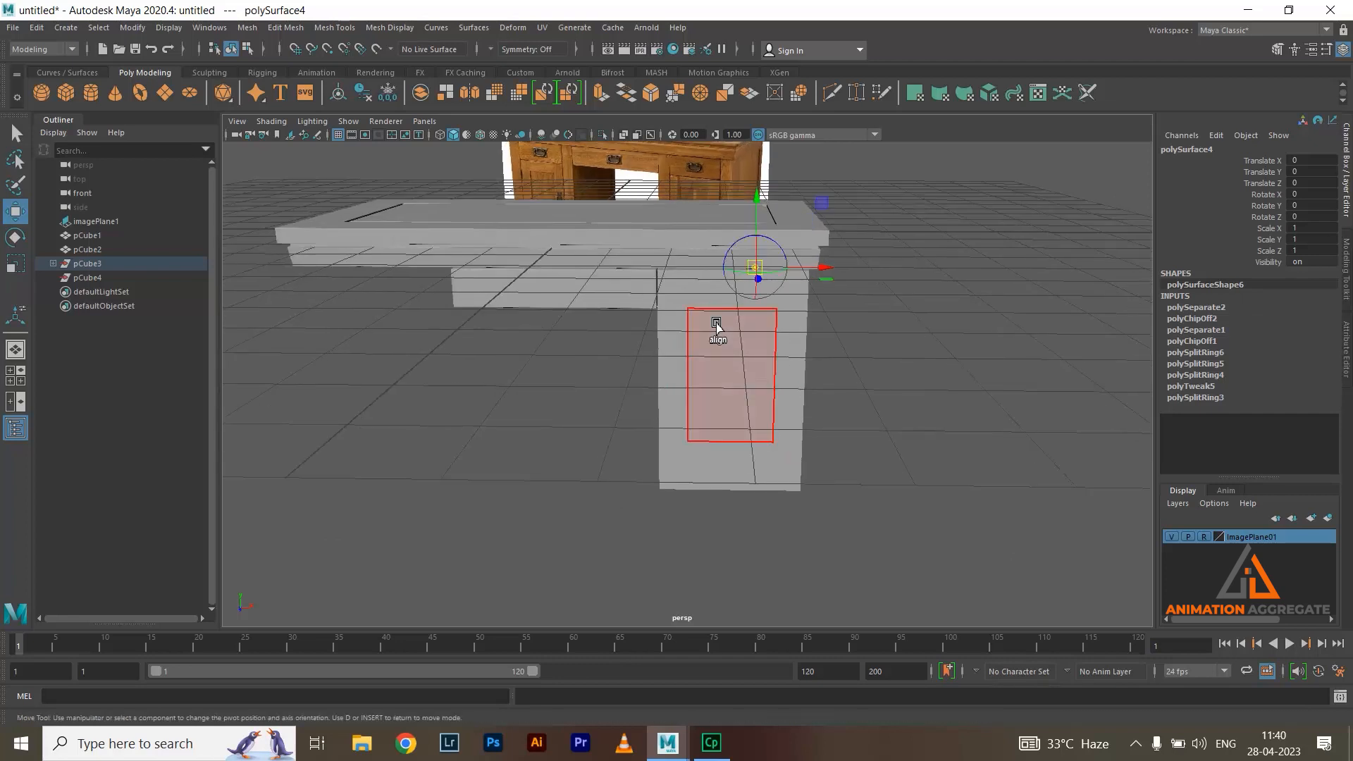
click(823, 268)
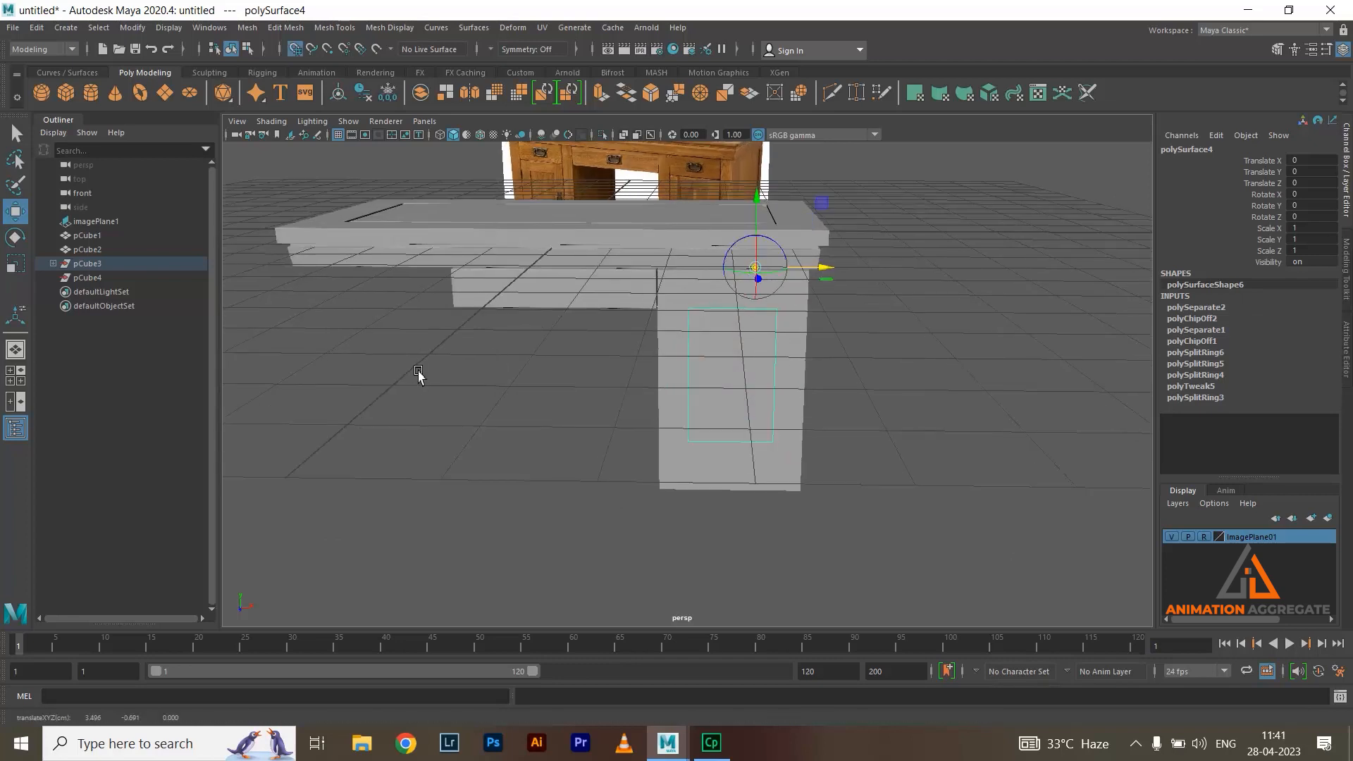
middle_drag(442, 351, 513, 361)
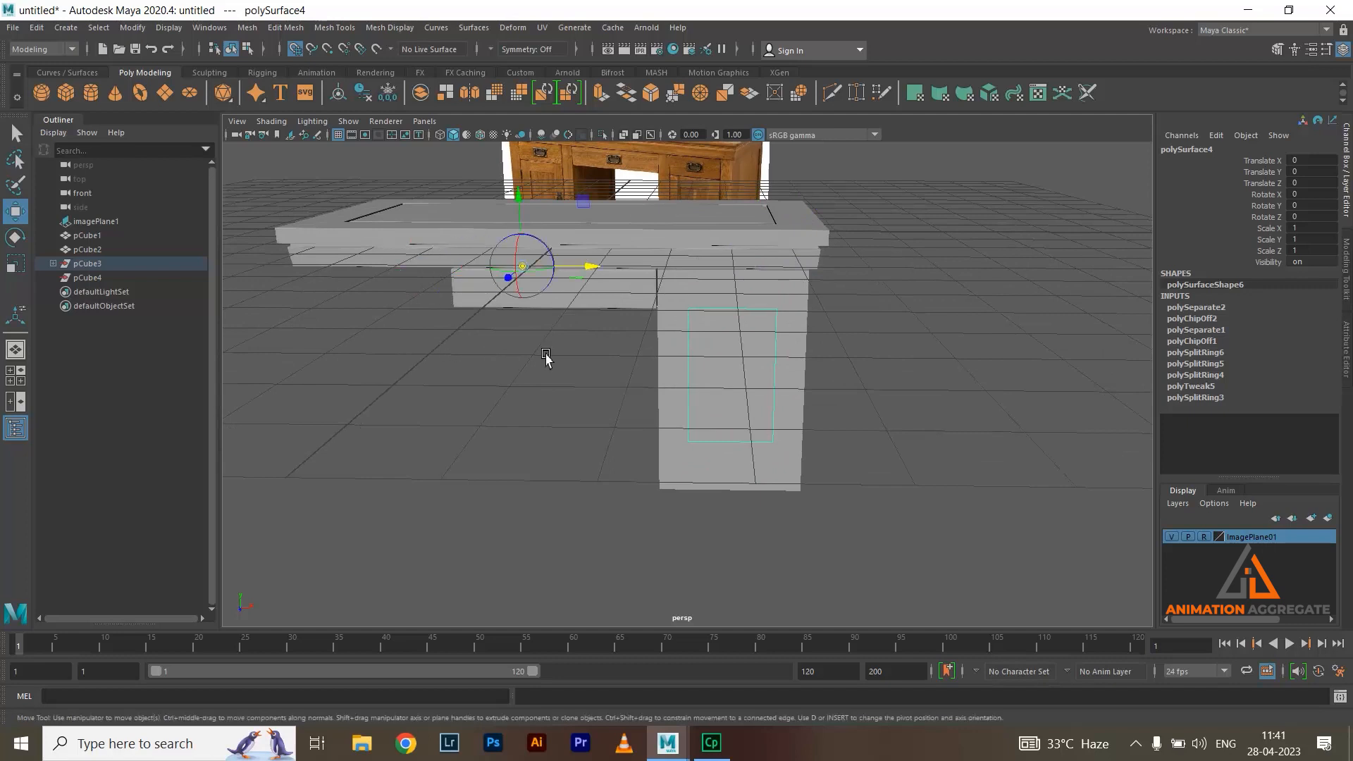
alt+drag(630, 416, 584, 346)
key(d)
key(x)
scroll(554, 403, up, 2)
middle_drag(555, 403, 560, 403)
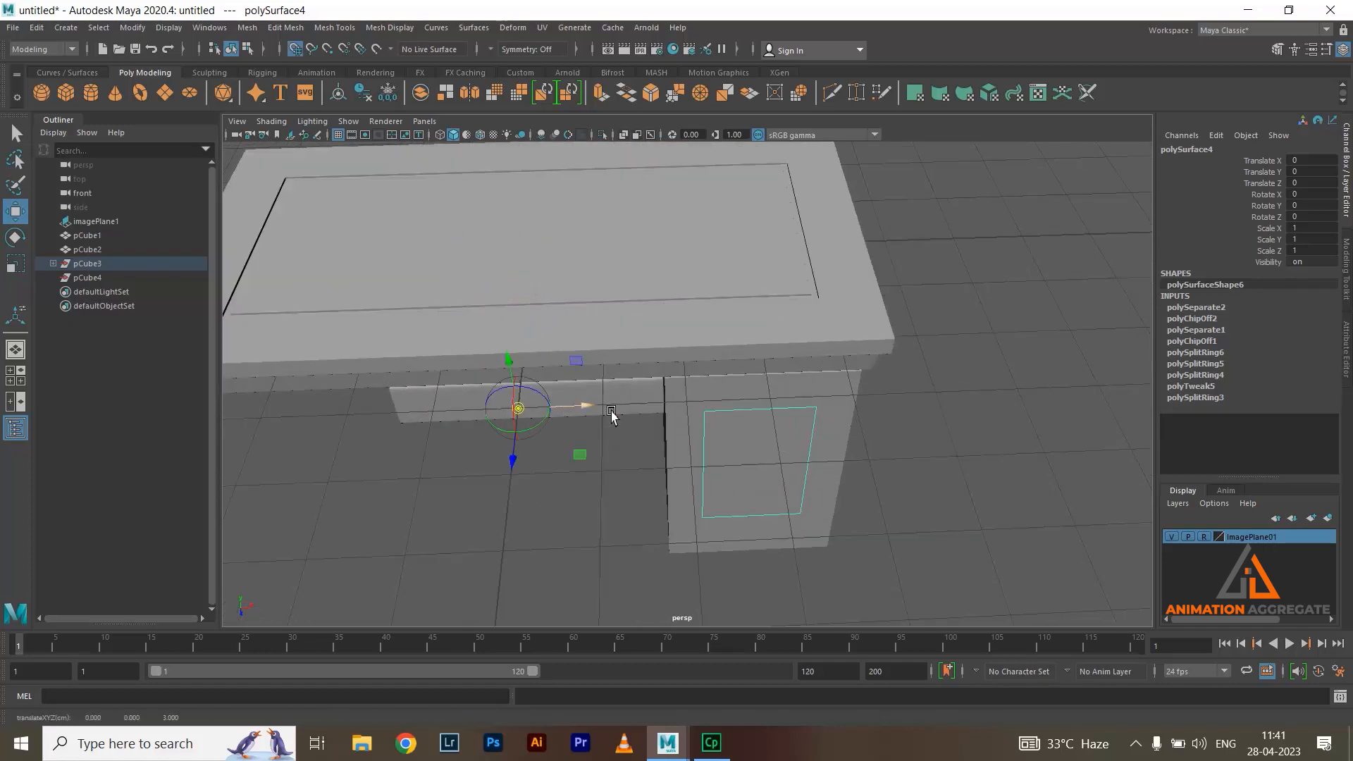
alt+drag(804, 427, 874, 368)
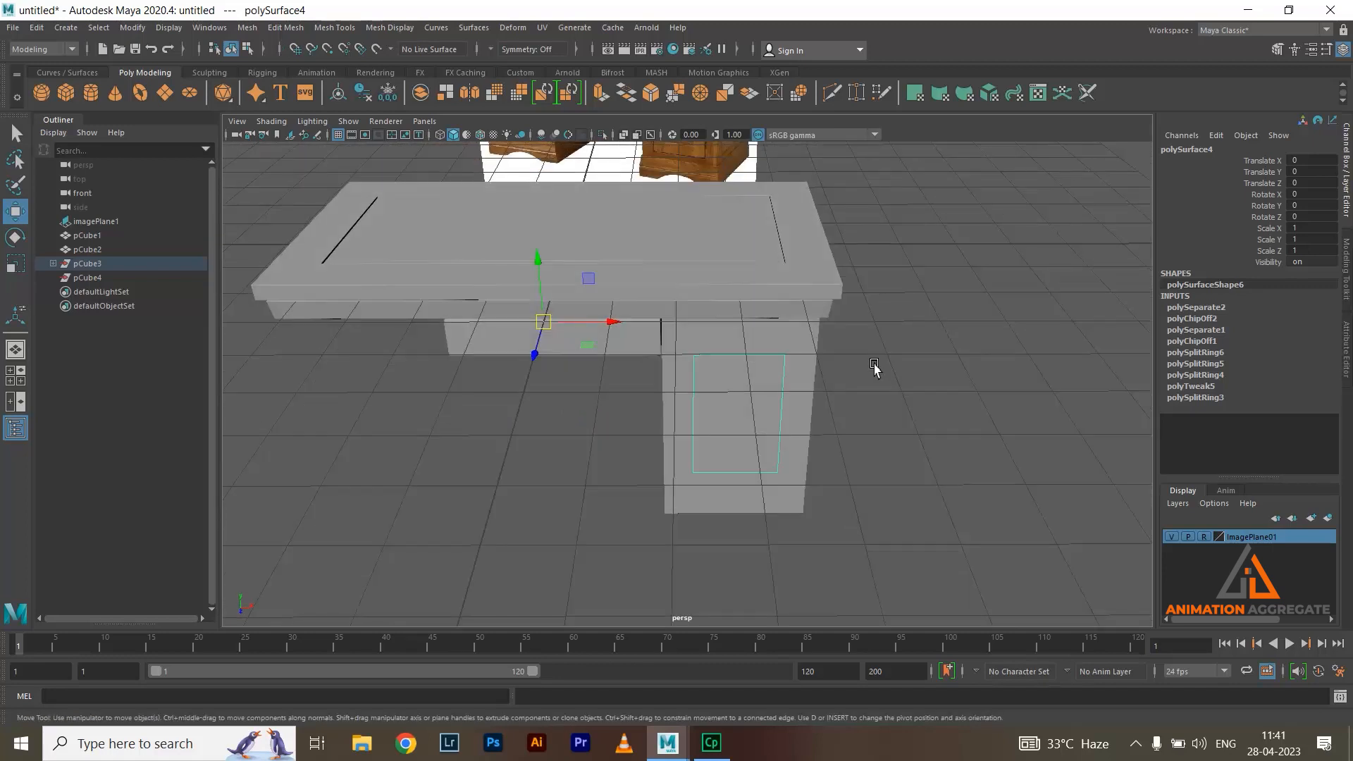
Snap the pivot of the right pedestal's drawer panel to the grid on the desk's center line
click(819, 323)
key(d)
click(829, 280)
key(x)
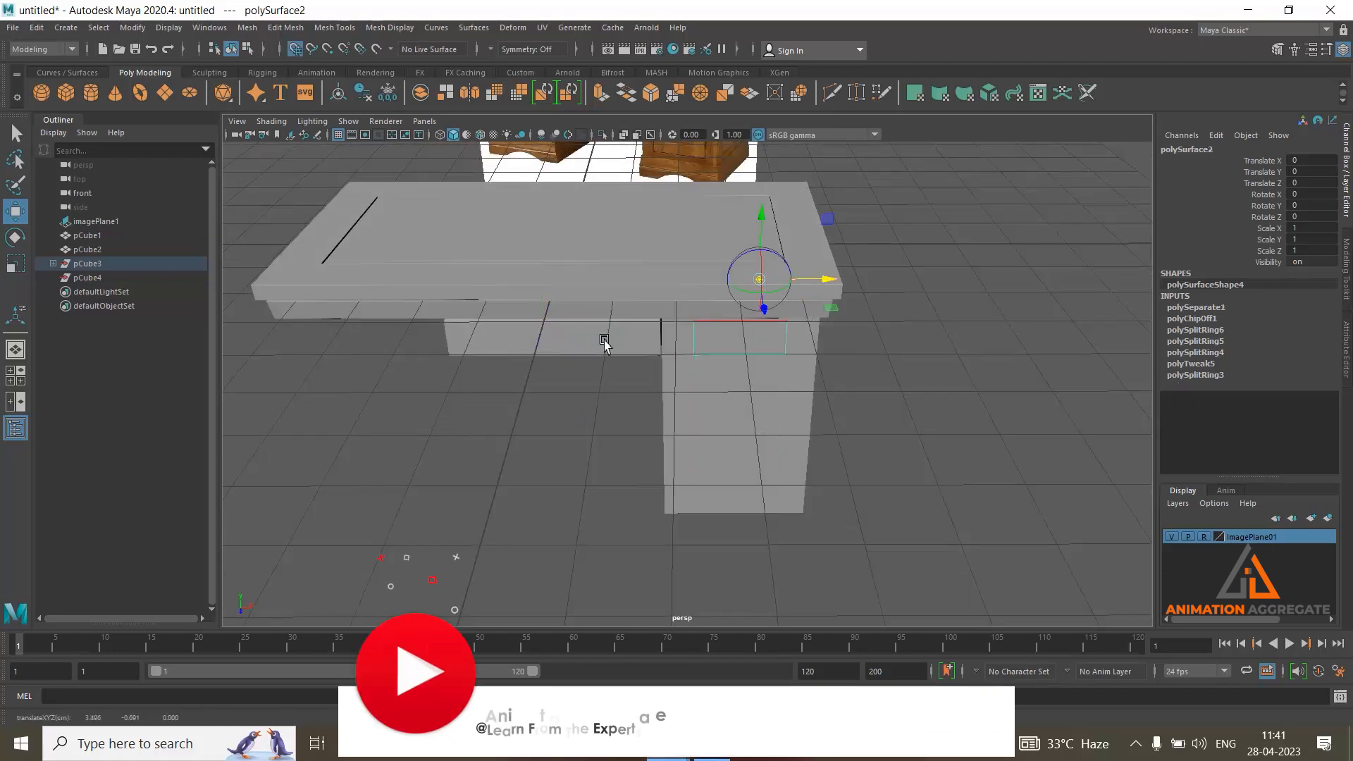
mouse_move(554, 381)
middle_down()
mouse_move(537, 365)
mouse_move(552, 366)
middle_up()
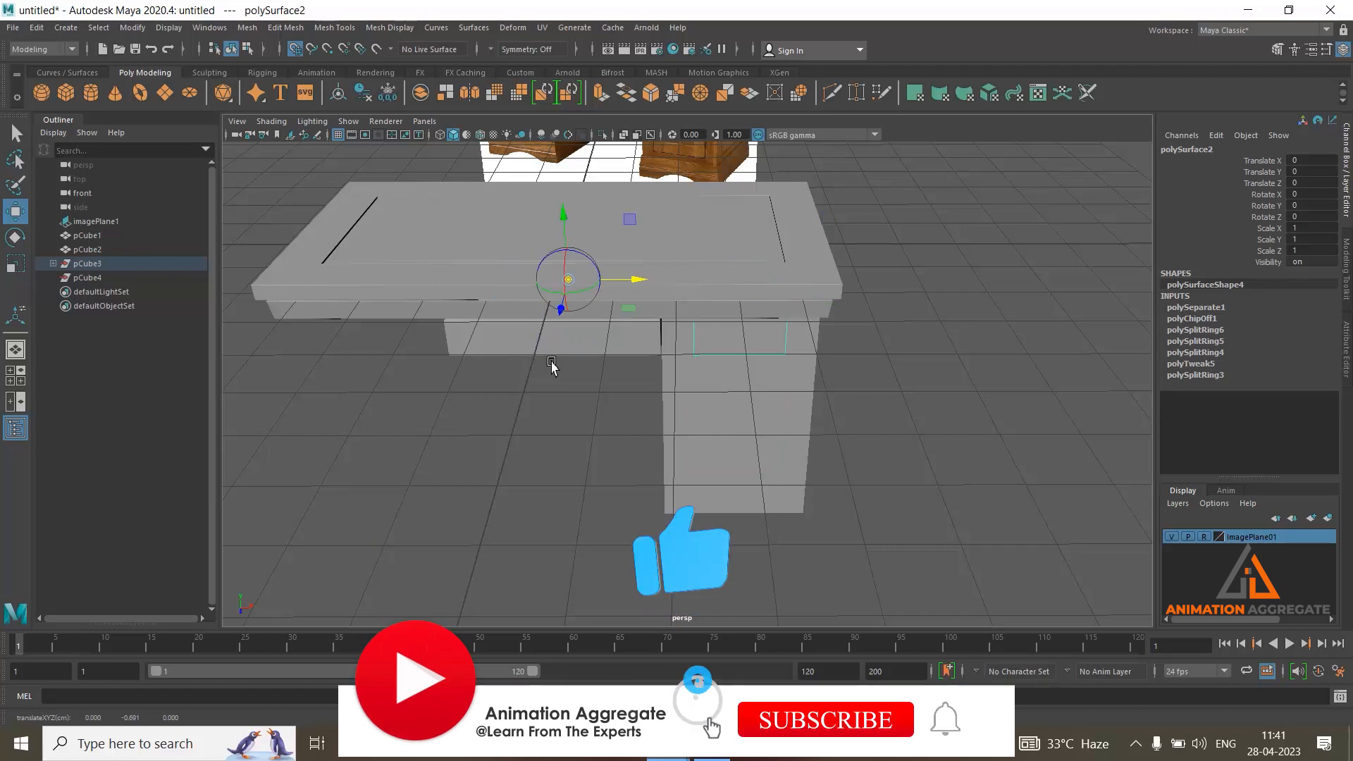
Select the right pedestal body and snap its pivot to the grid on the desk's center line
alt+drag(921, 369, 826, 396)
click(804, 505)
drag(830, 276, 830, 276)
key(d)
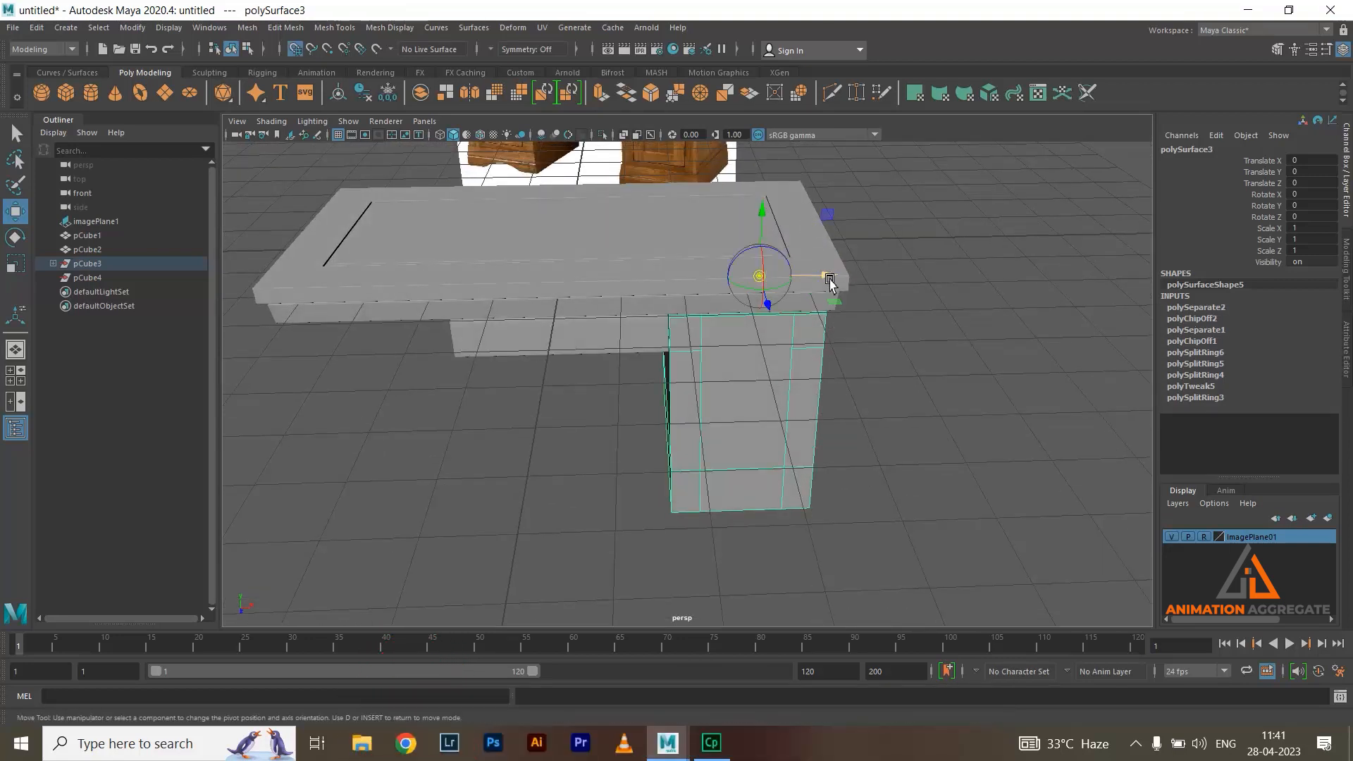
click(564, 395)
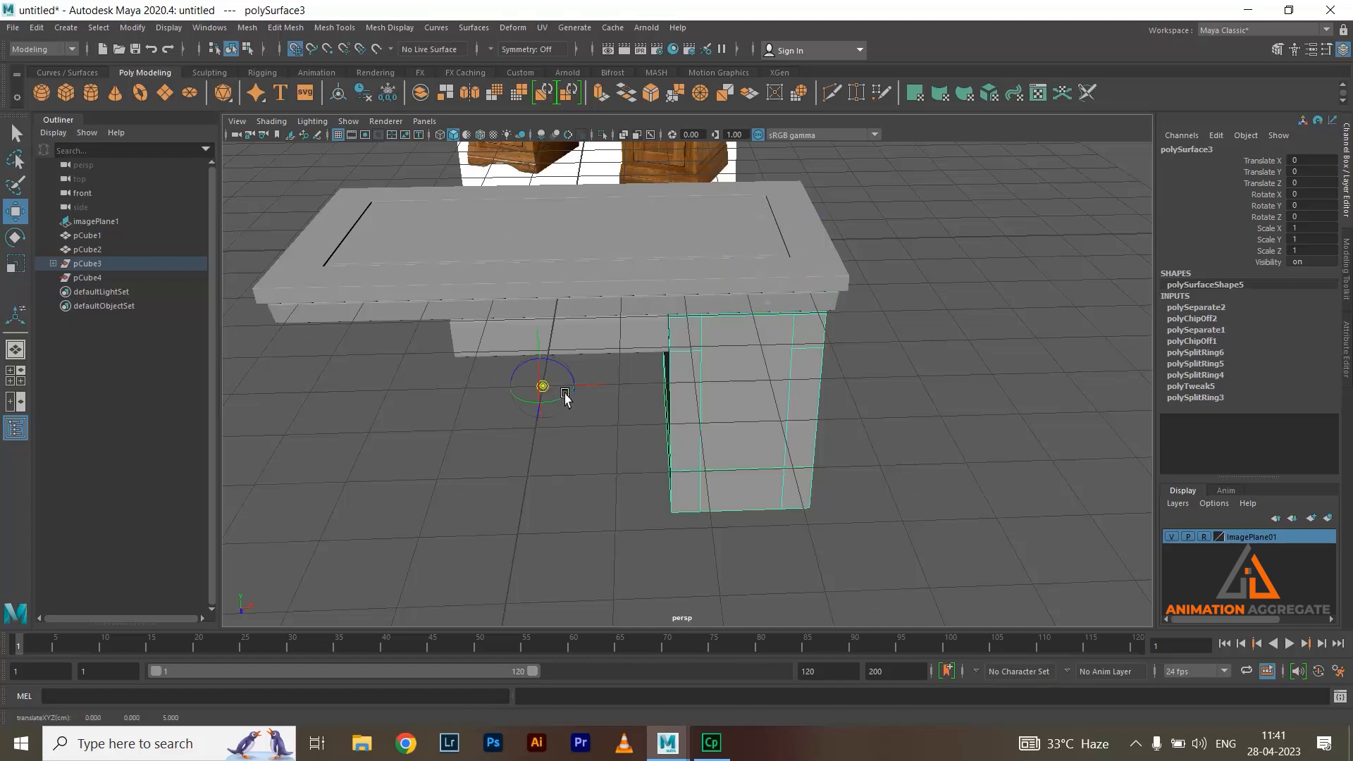
Create a mirrored duplicate of the pedestal body under the desk's left side, using Duplicate Special with Scale X -1
alt+drag(949, 408, 906, 356)
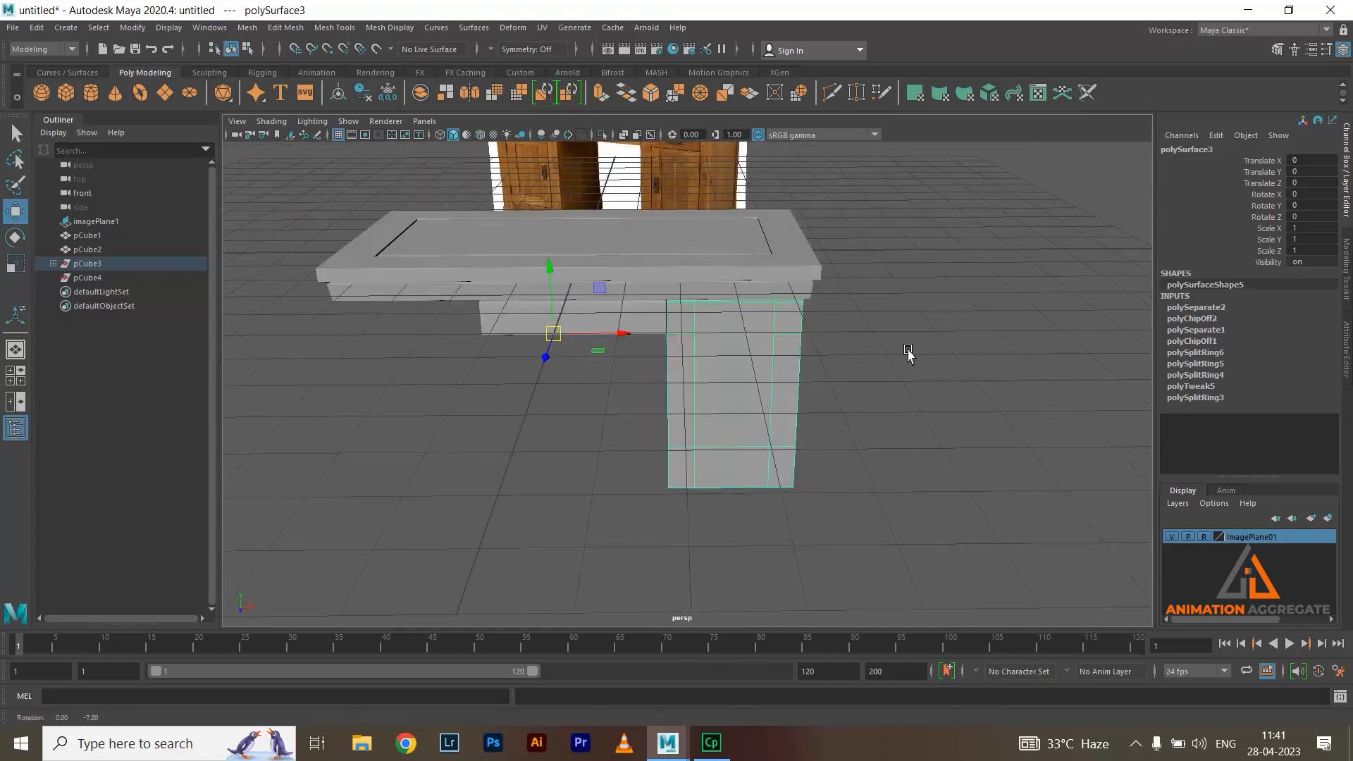
click(39, 28)
click(185, 245)
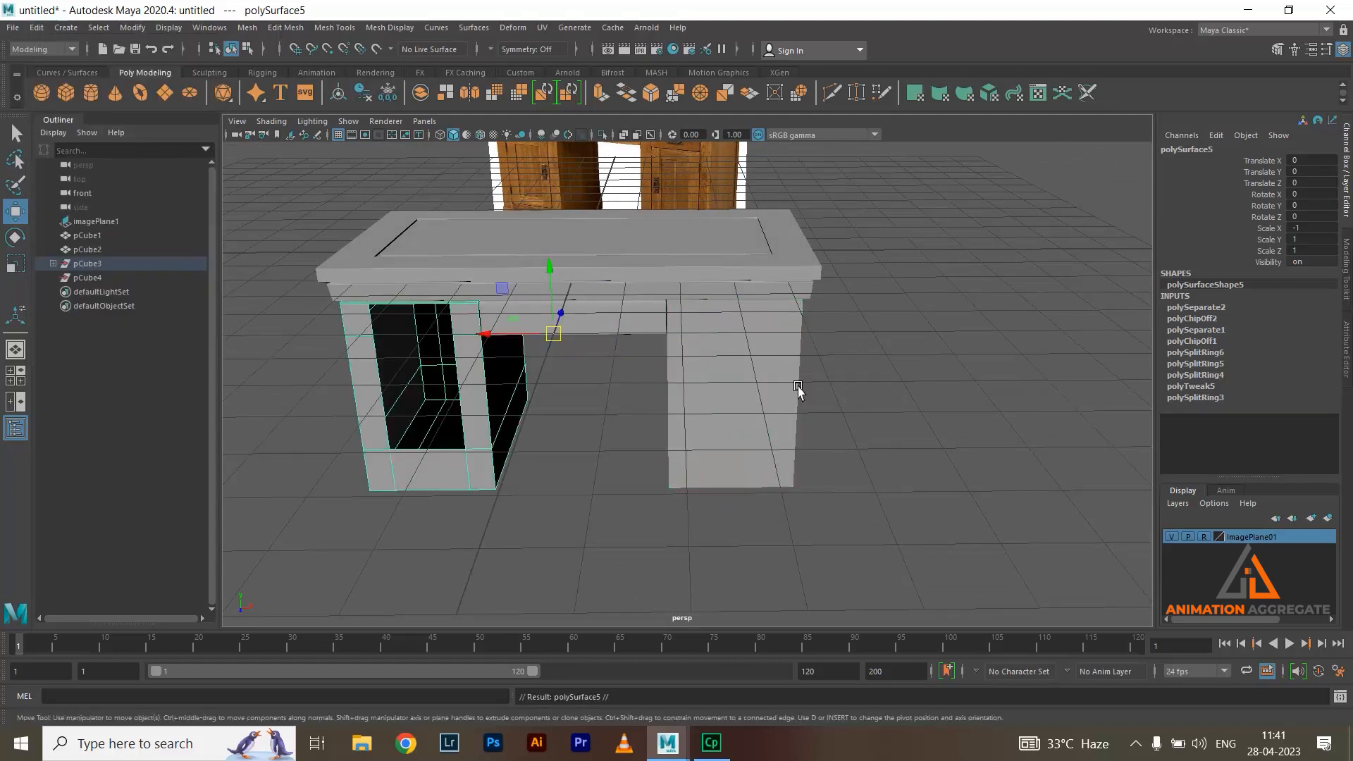
Mirror the right pedestal's drawer panel and door panel onto the left pedestal using Duplicate Special with Scale X -1
click(733, 314)
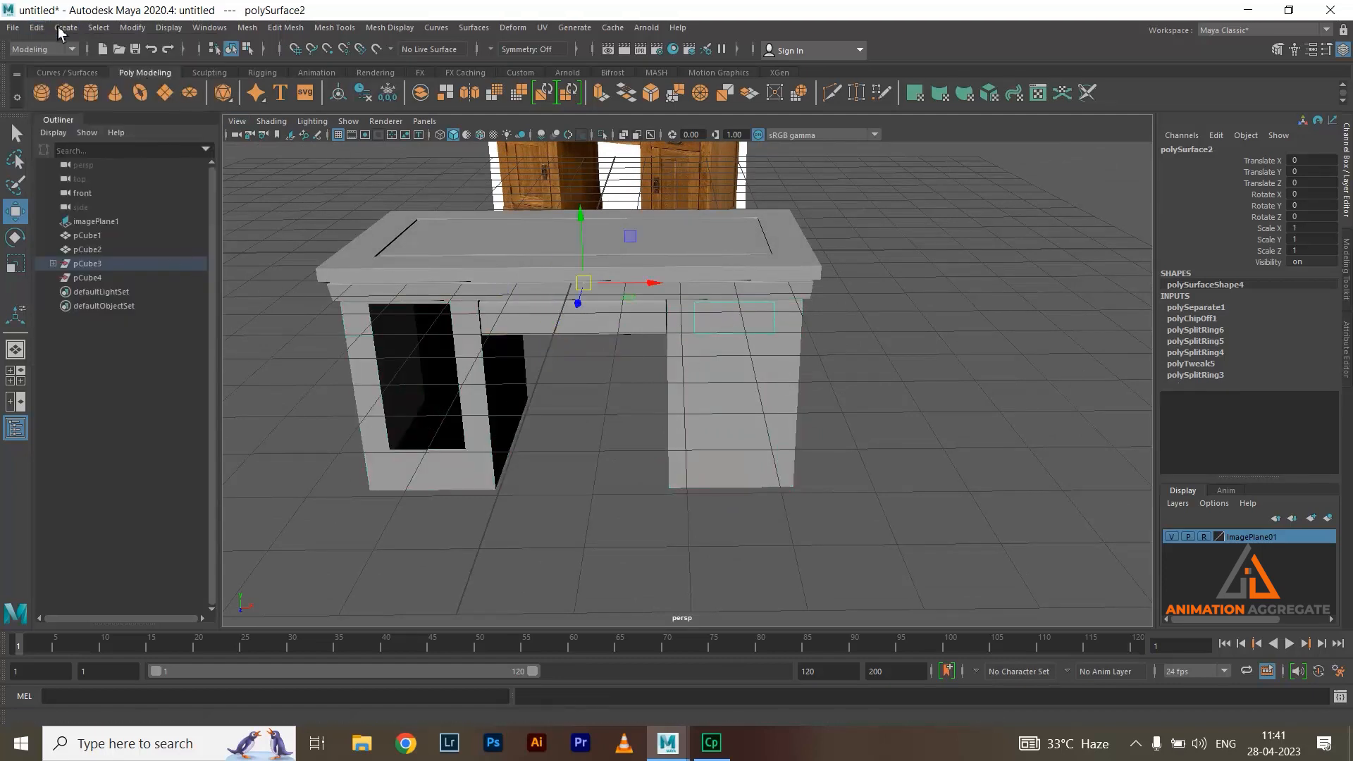
click(37, 28)
click(120, 246)
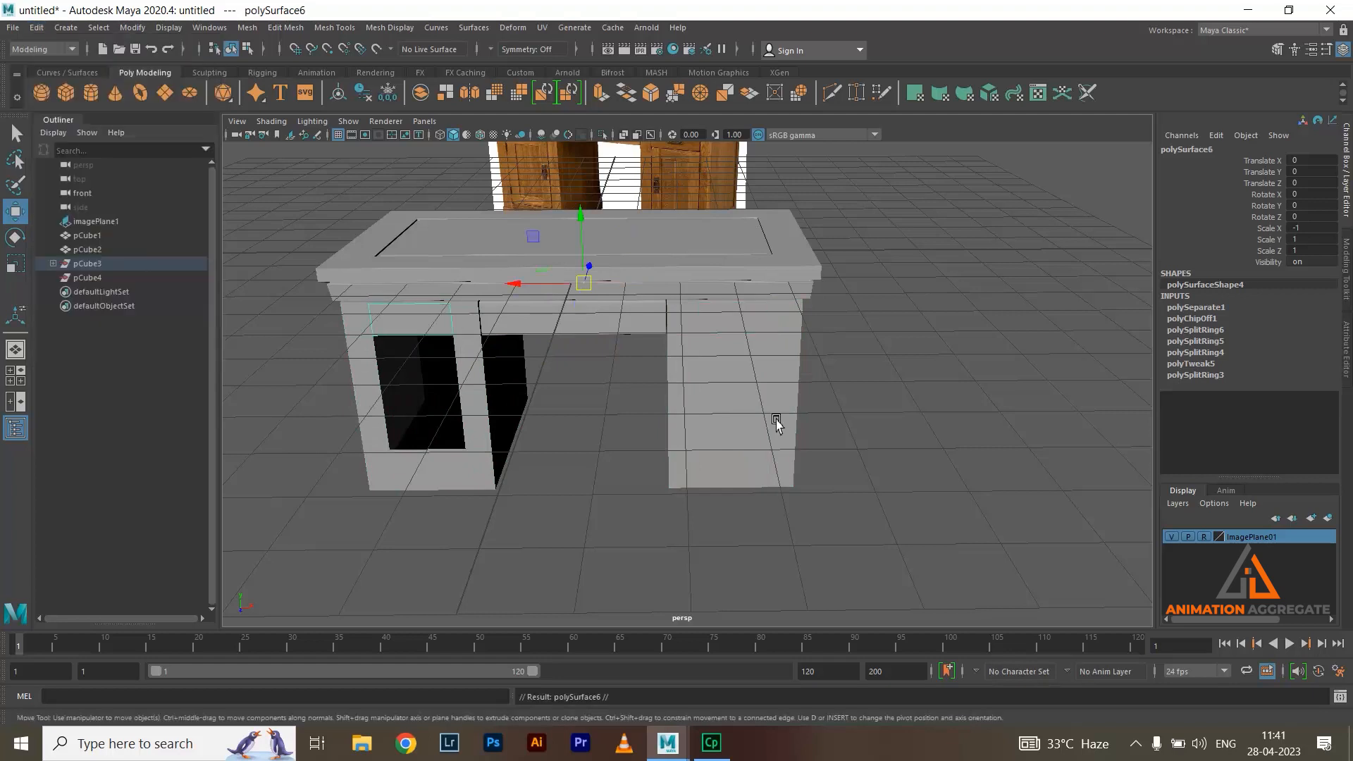
click(733, 402)
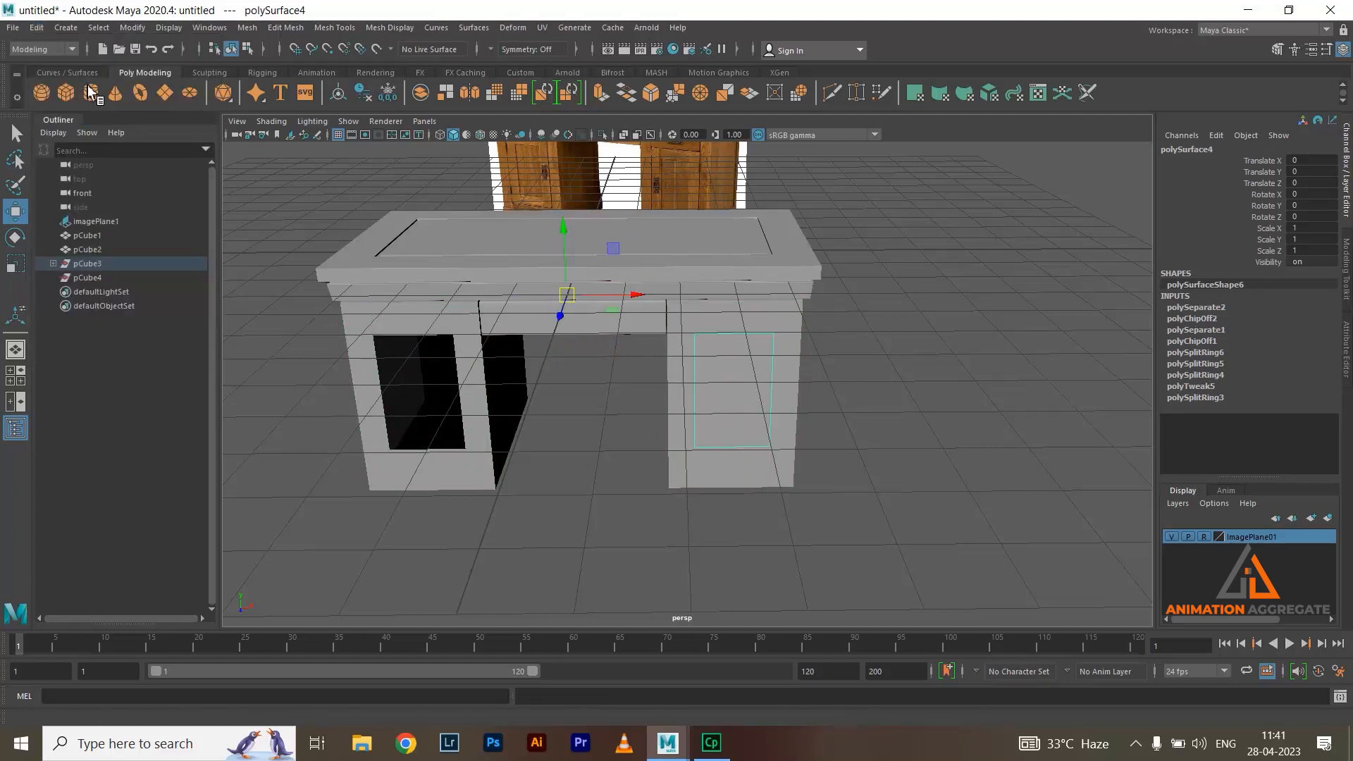
click(37, 28)
click(110, 246)
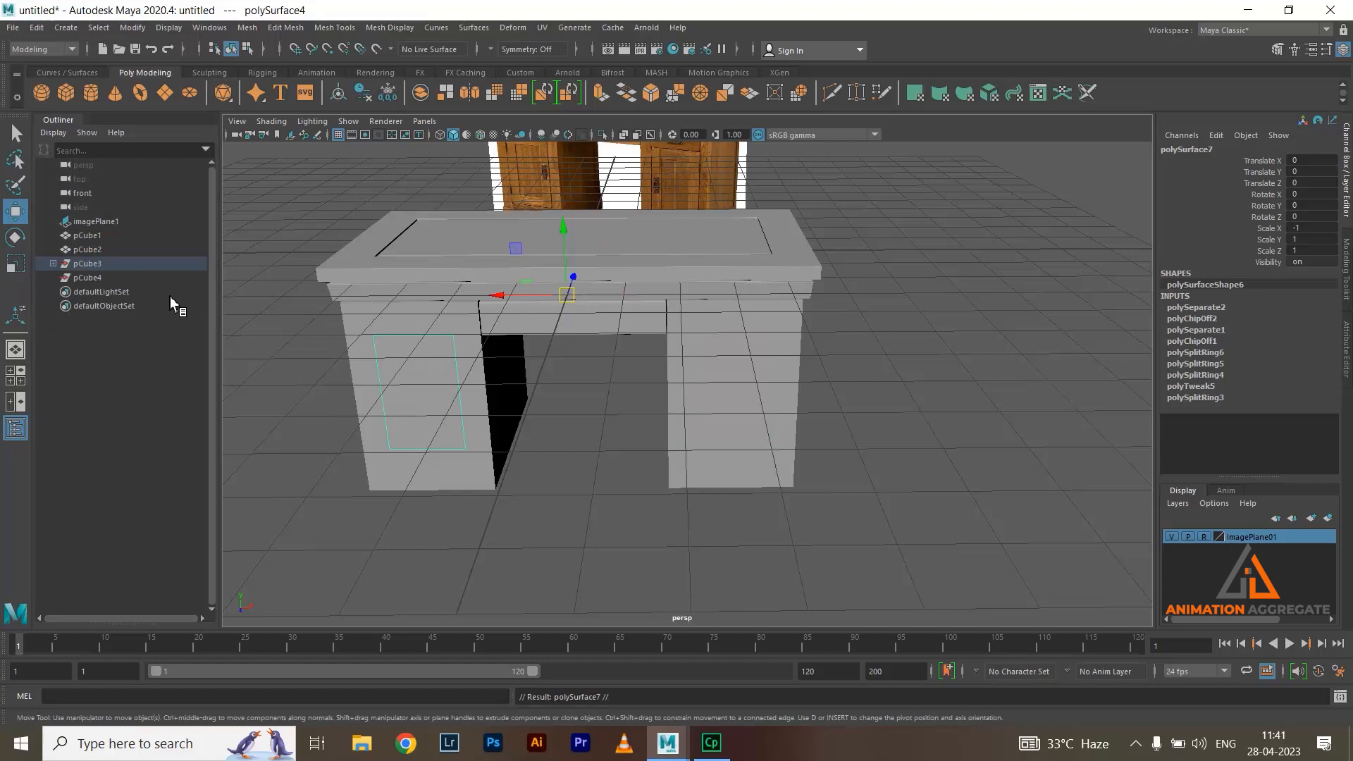
Delete the flat drawer panel from the upper front of the right pedestal
scroll(587, 344, down, 3)
alt+drag(587, 344, 691, 248)
click(891, 396)
click(687, 259)
alt+drag(634, 281, 678, 315)
alt+right_drag(678, 315, 641, 311)
alt+drag(640, 311, 620, 294)
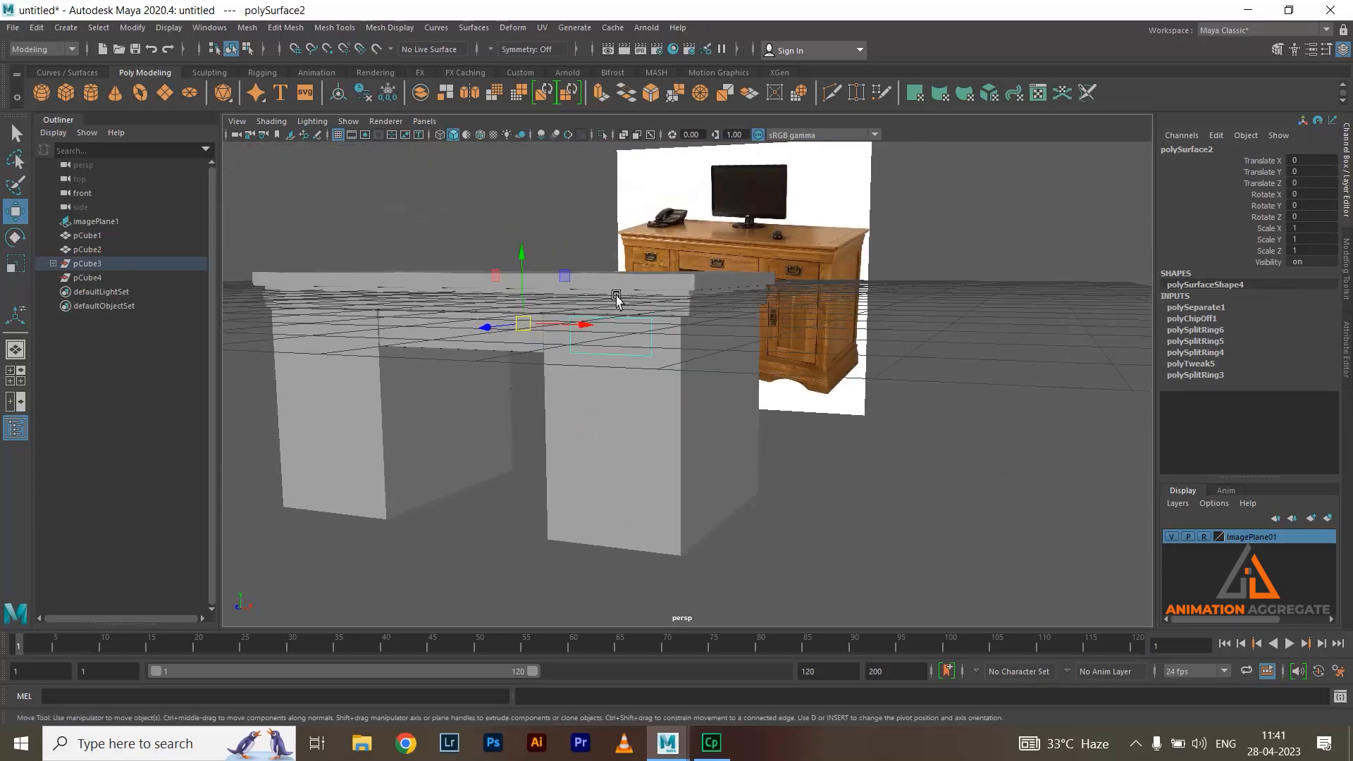
alt+right_drag(620, 293, 641, 329)
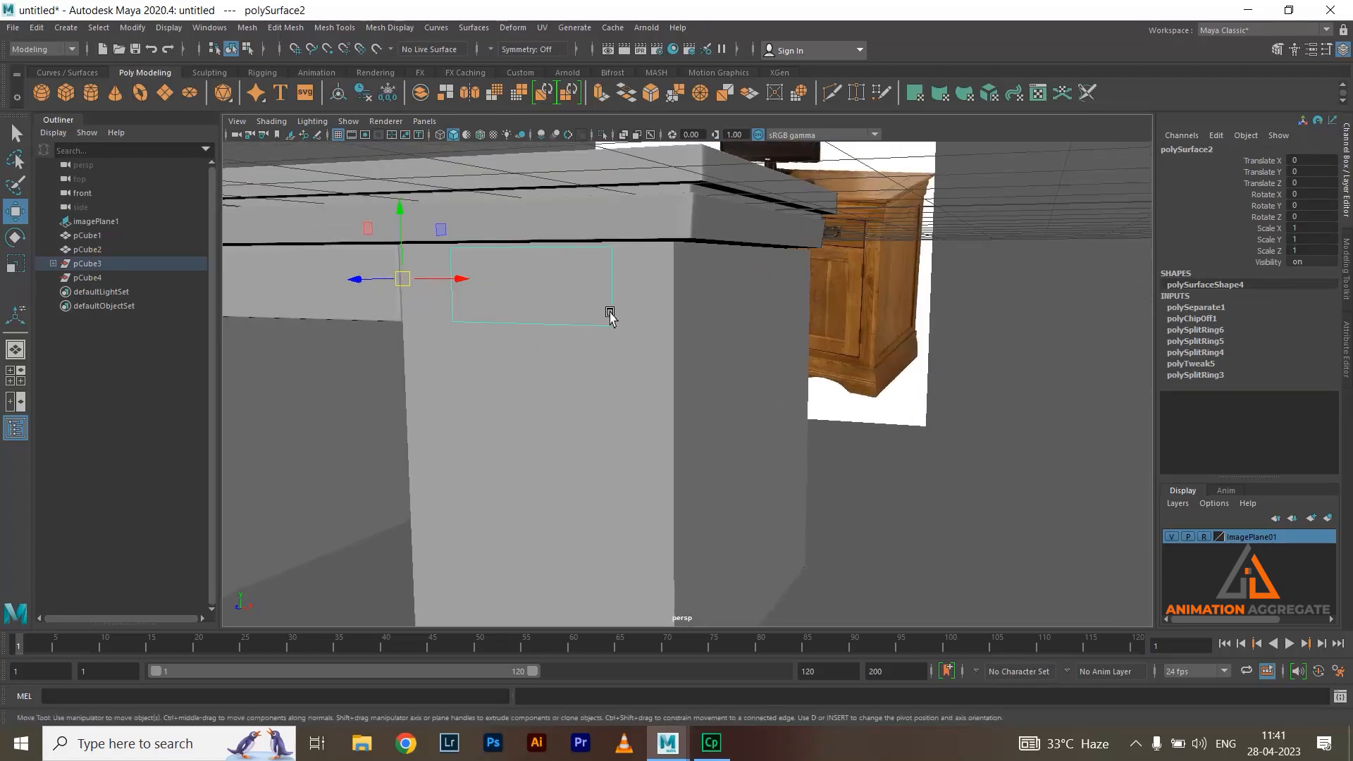
alt+drag(847, 350, 656, 341)
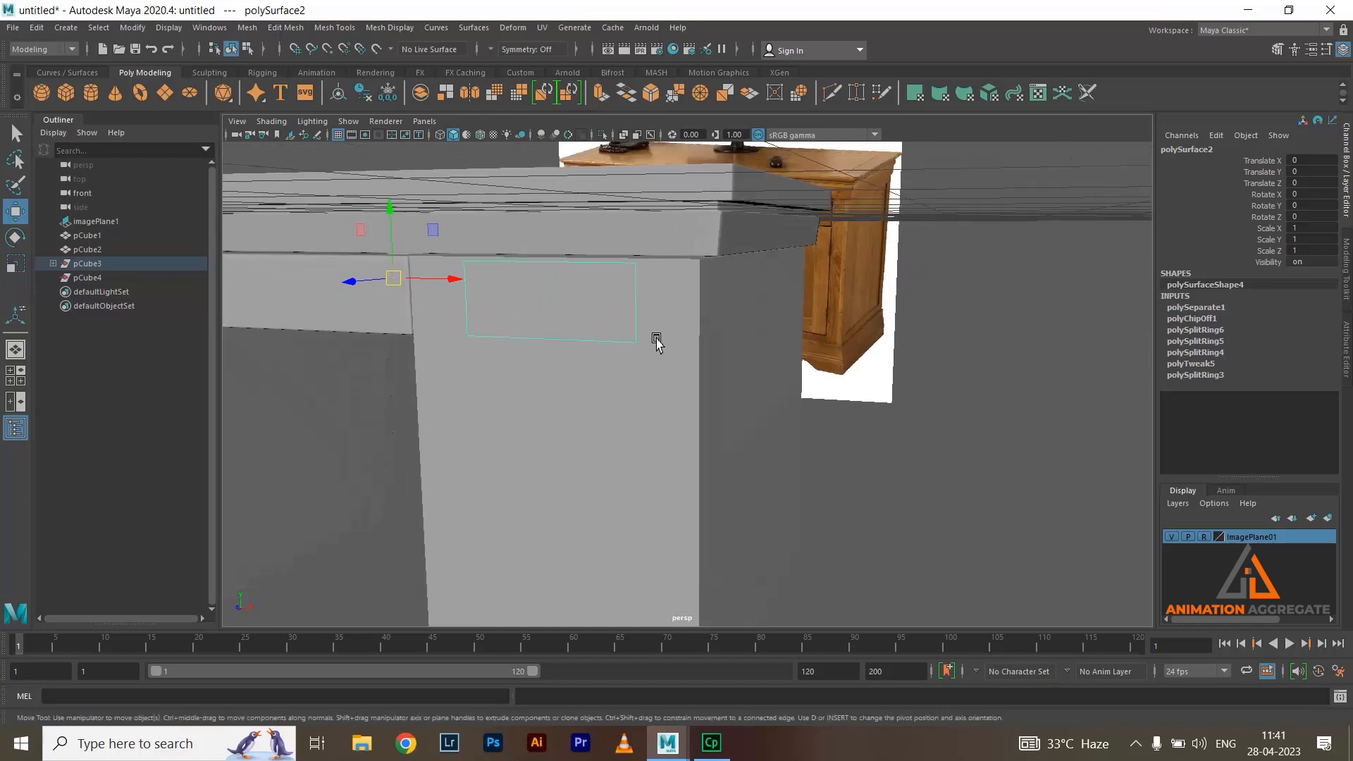
click(654, 345)
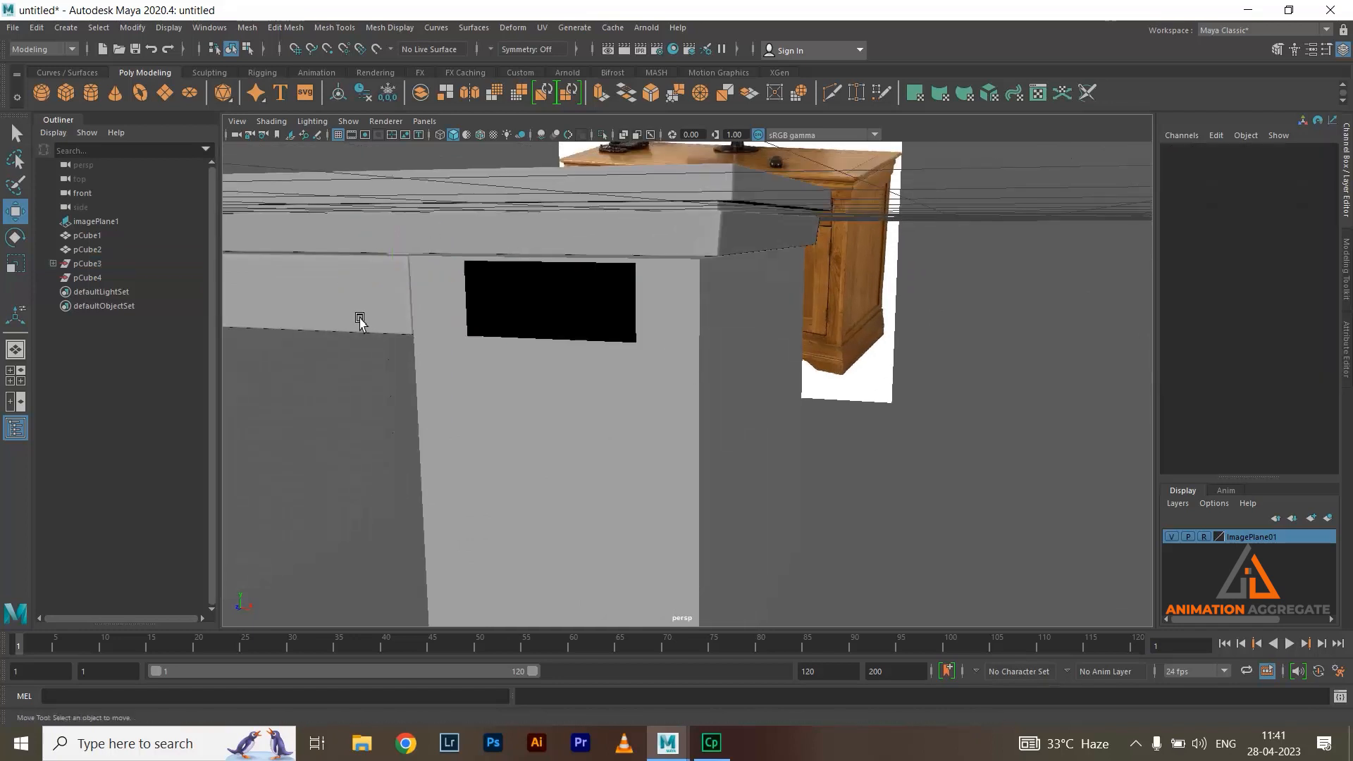
Duplicate the hollow central drawer and move the copy to Translate X 4.005, starting at the inner edge of the right pedestal's drawer opening
click(381, 323)
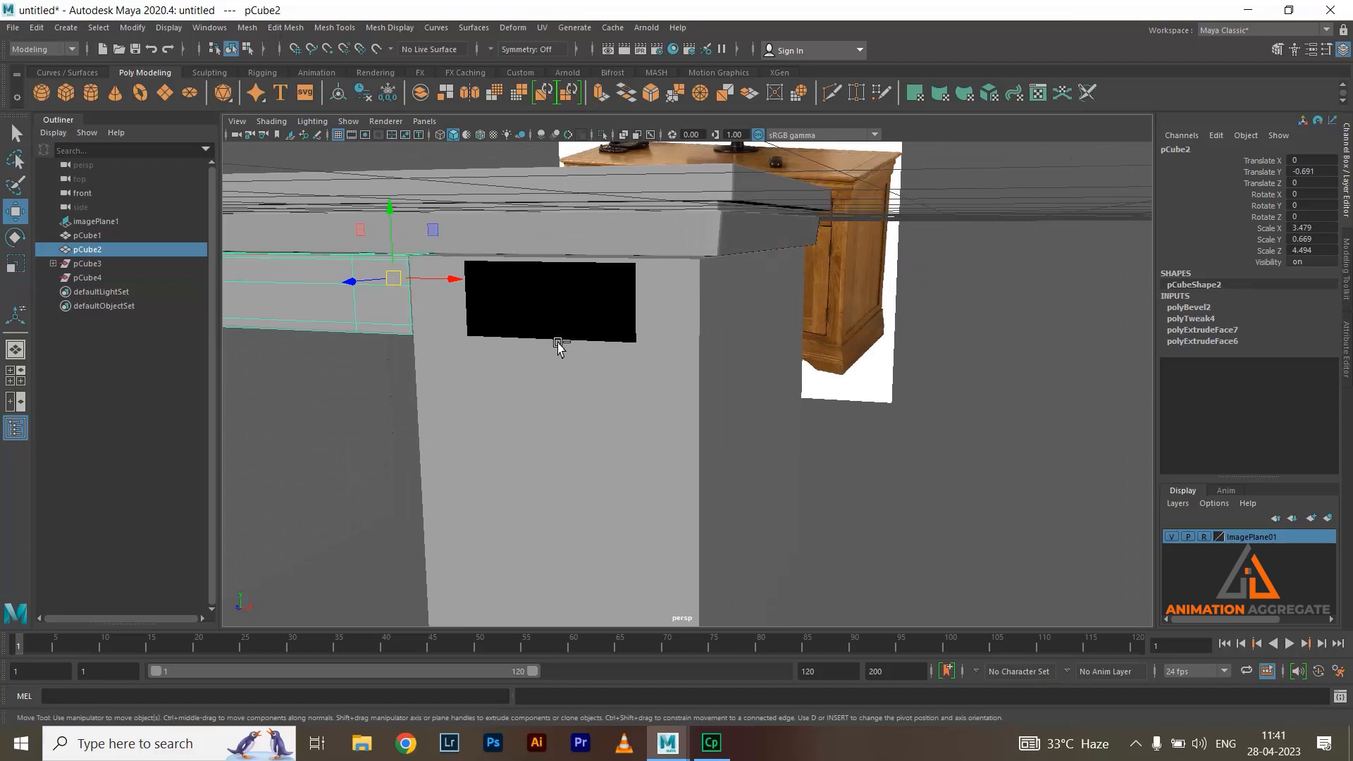
key(ctrl+d)
alt+drag(739, 420, 800, 333)
key(space)
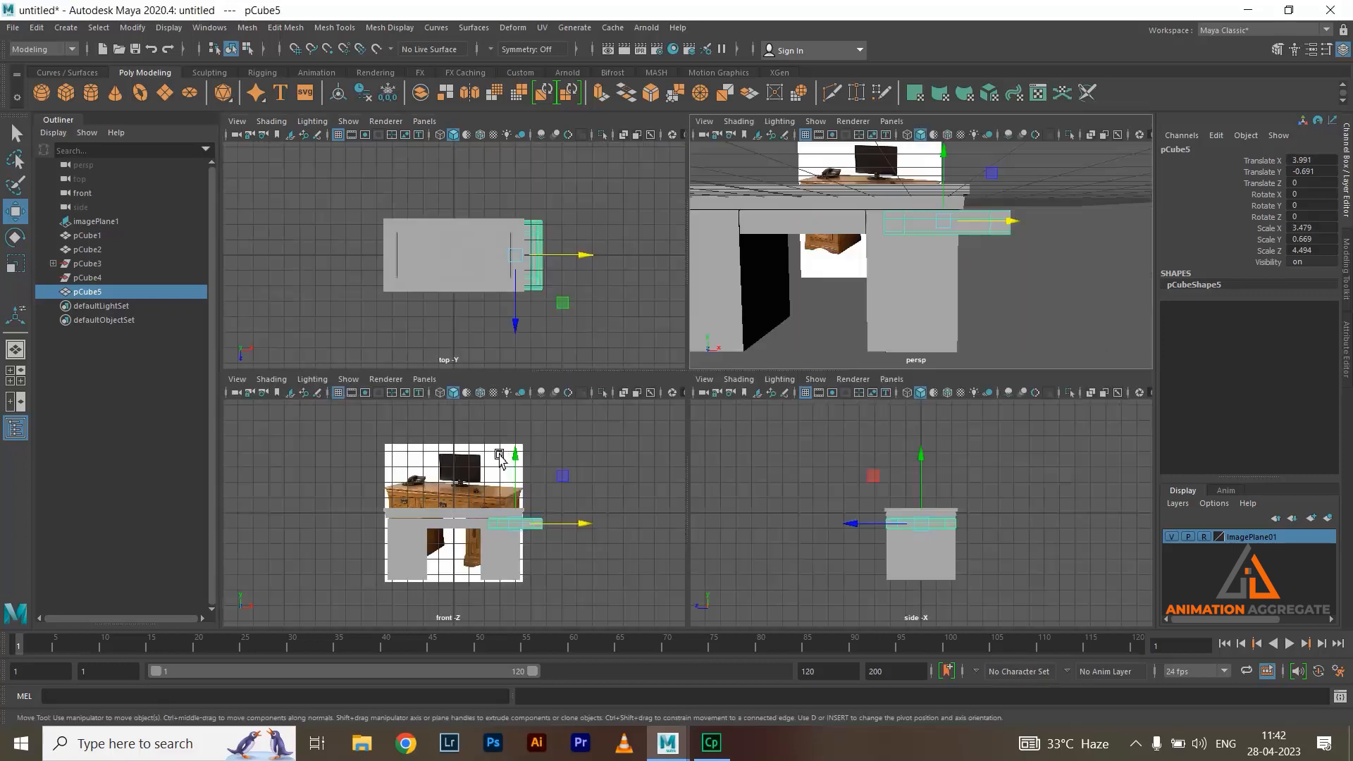
key(space)
scroll(945, 432, up, 5)
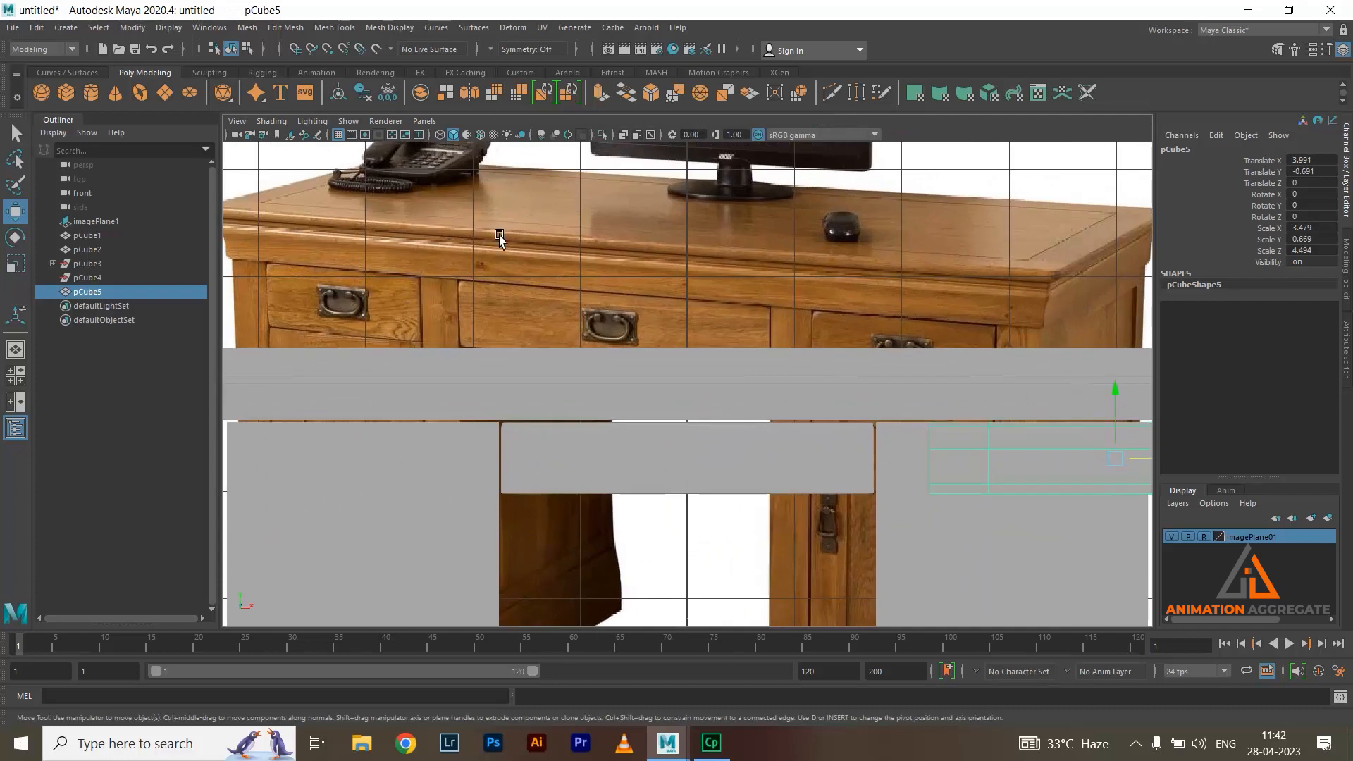
scroll(769, 318, up, 2)
scroll(619, 242, up, 3)
alt+middle_drag(725, 278, 750, 318)
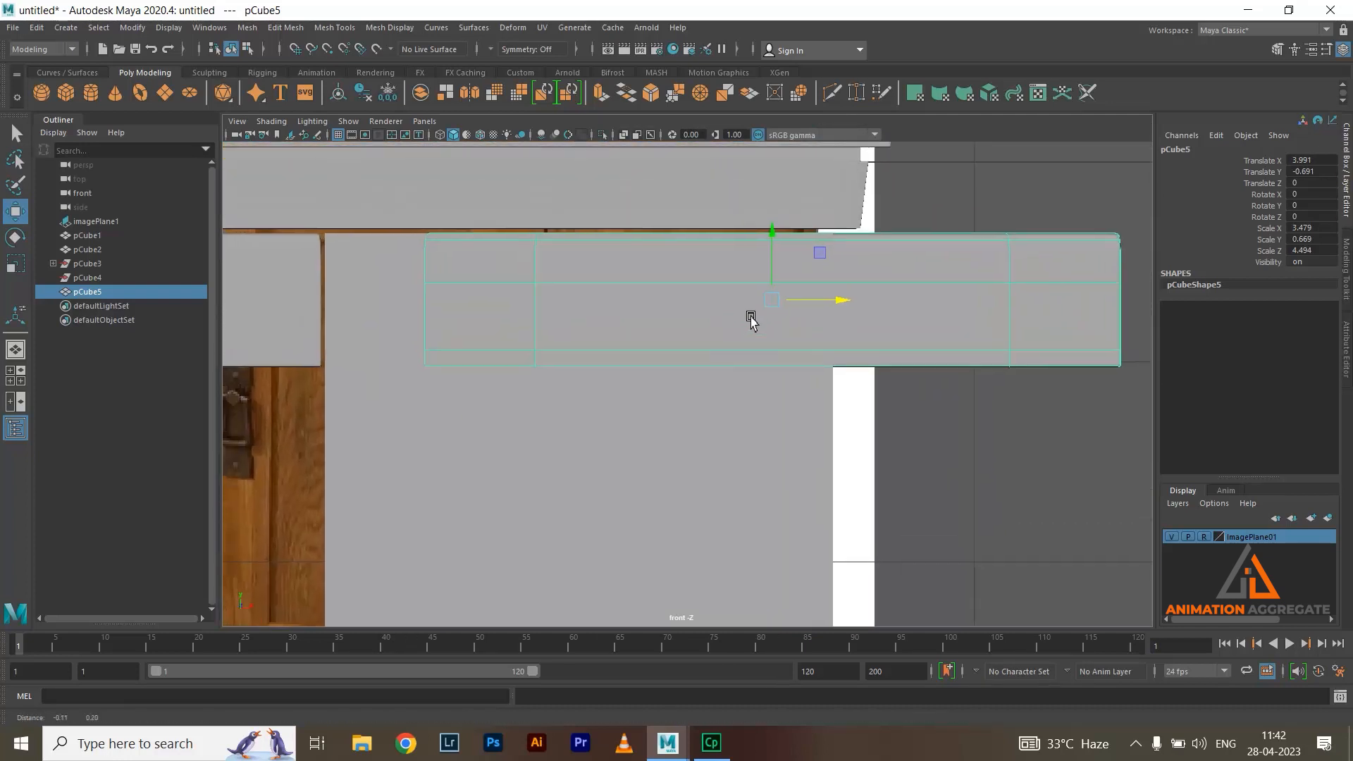
scroll(815, 317, down, 4)
scroll(804, 321, up, 3)
mouse_move(818, 324)
mouse_down()
mouse_move(857, 326)
mouse_move(820, 329)
mouse_up()
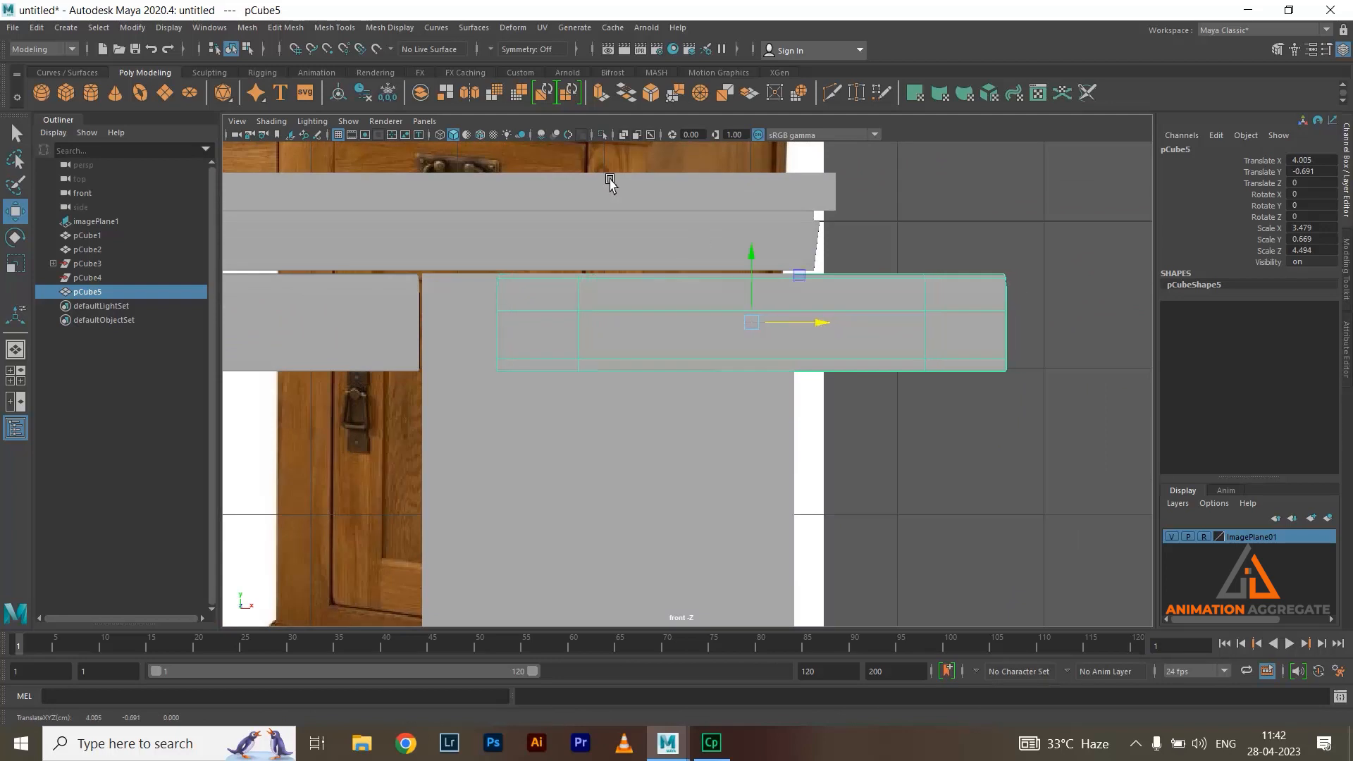
Turn on X-ray display and move the copied drawer's right-end vertices inward until it fits the width of the pedestal's opening
click(623, 135)
scroll(580, 224, up, 2)
scroll(579, 224, up, 1)
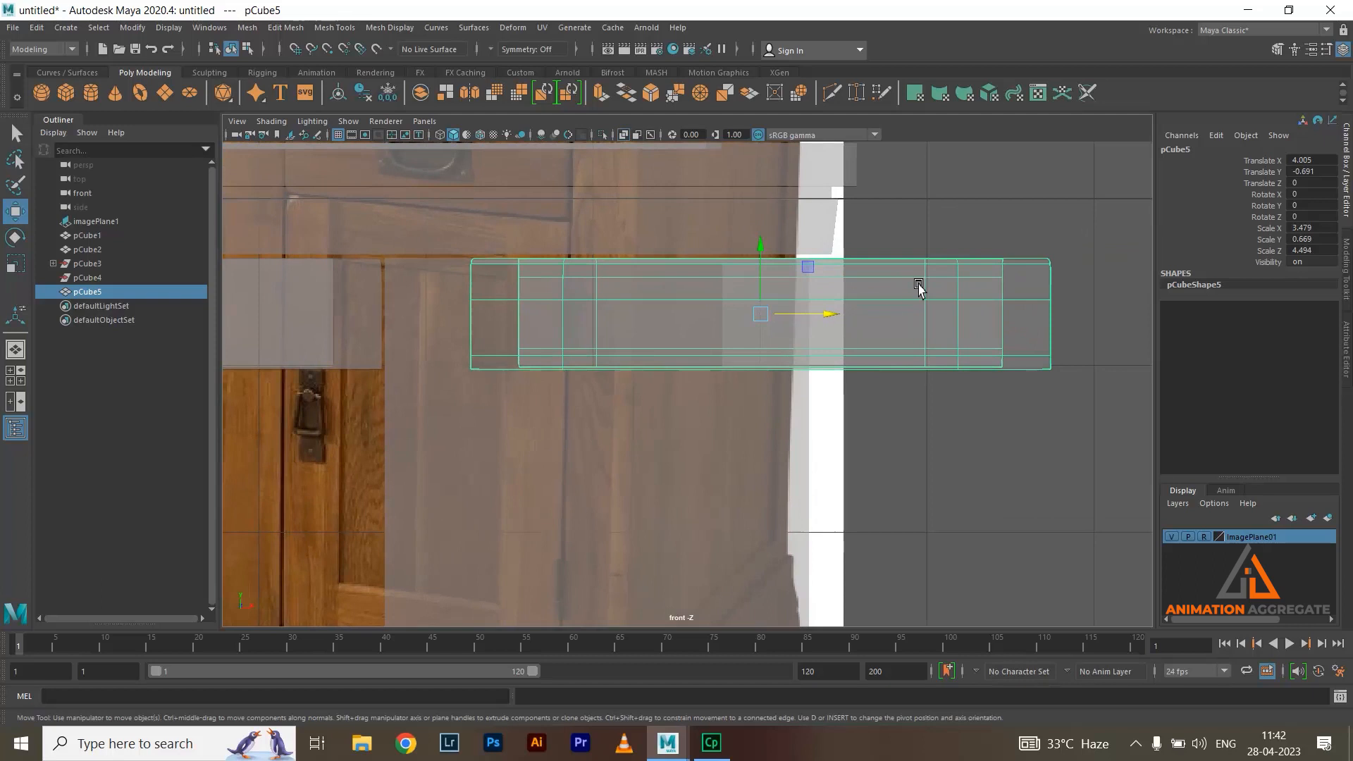
right_drag(964, 291, 894, 278)
drag(909, 189, 1092, 378)
drag(1089, 314, 759, 303)
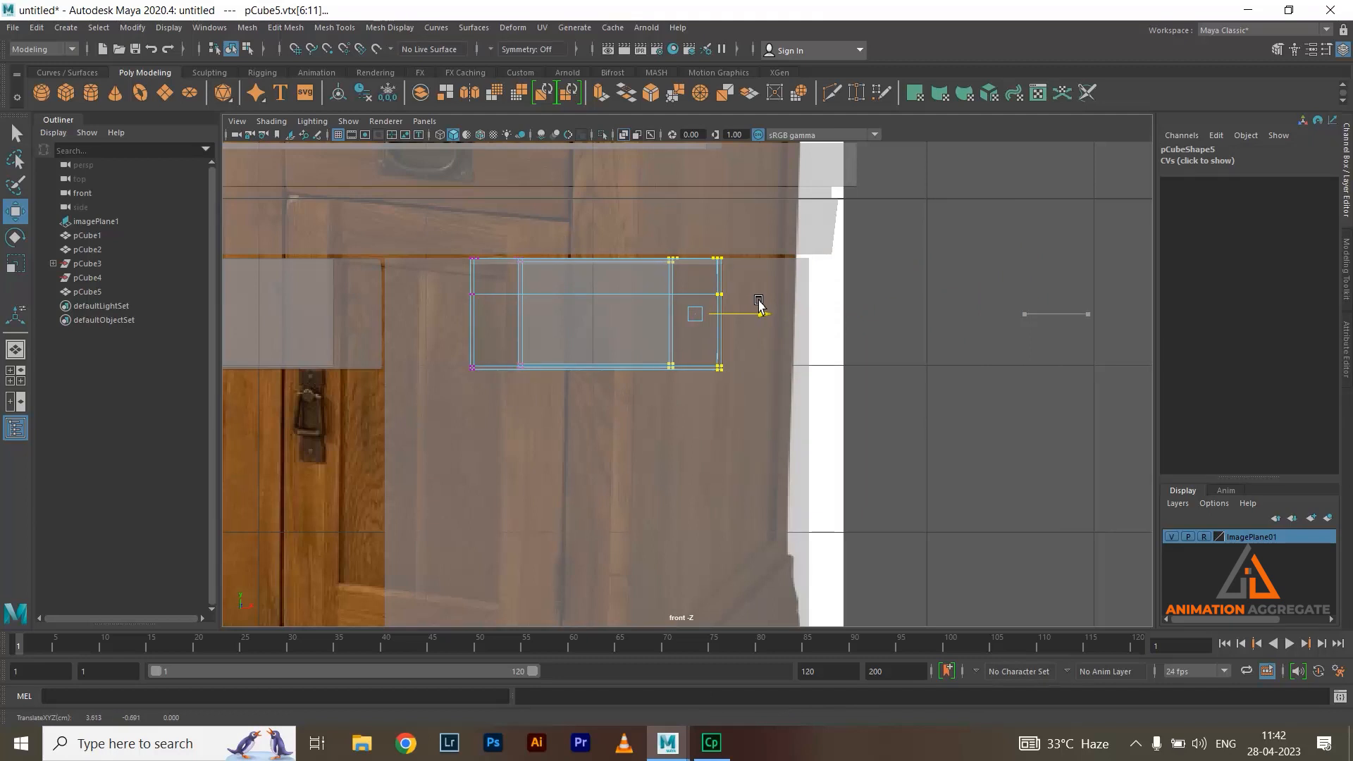
Lower the copied drawer's upper vertices slightly to fit the height of the pedestal's opening
drag(447, 217, 771, 308)
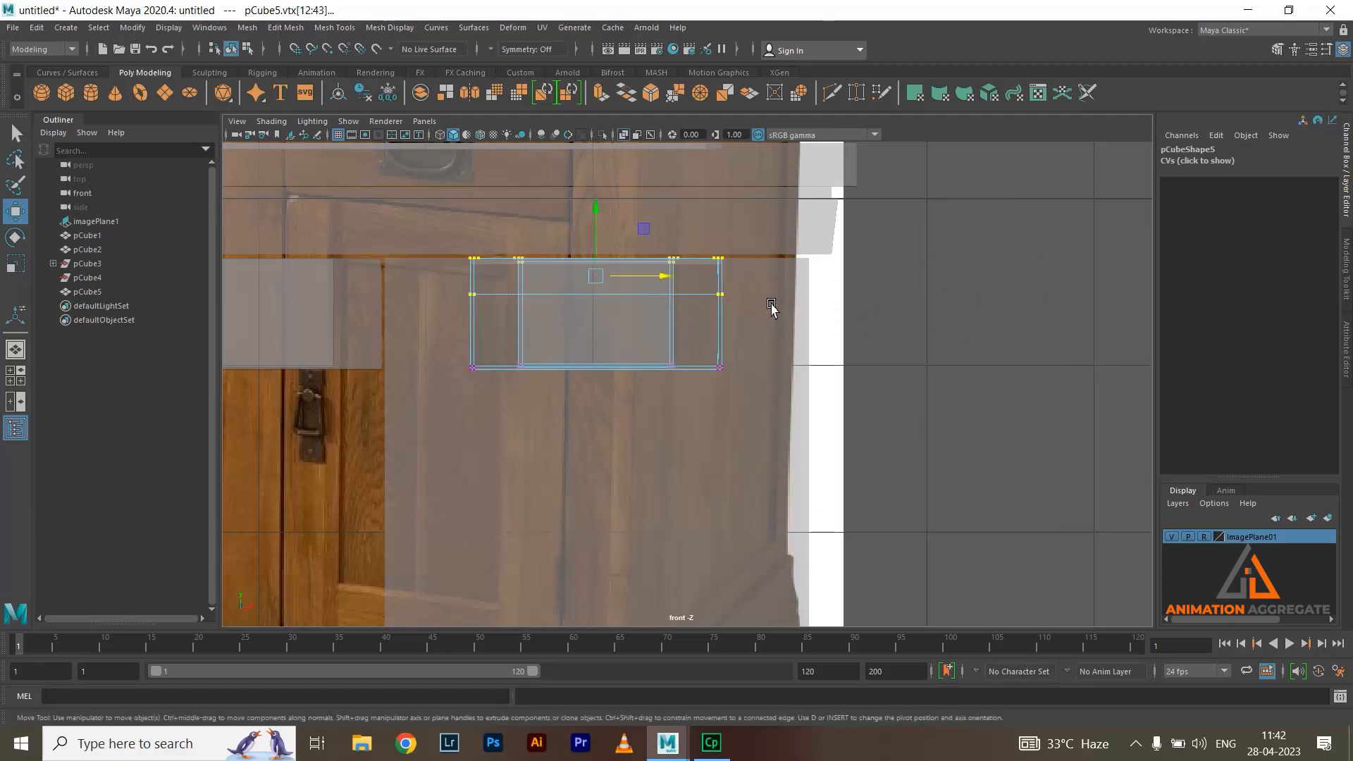
mouse_move(597, 203)
mouse_down()
mouse_move(601, 233)
mouse_move(606, 208)
mouse_up()
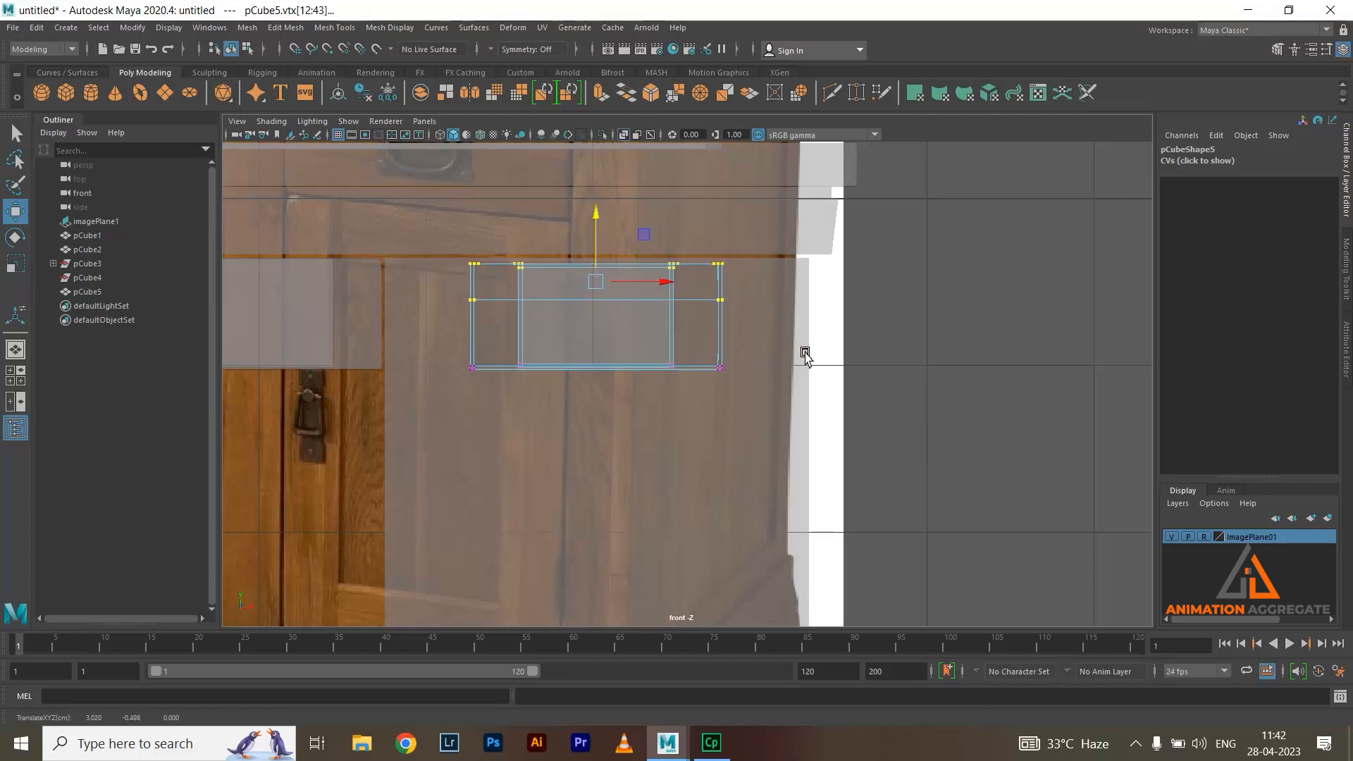
scroll(725, 317, down, 2)
Select the right pedestal body, its drawer and the central drawer together and raise them until the central drawer is at Translate Y -0.672
click(750, 341)
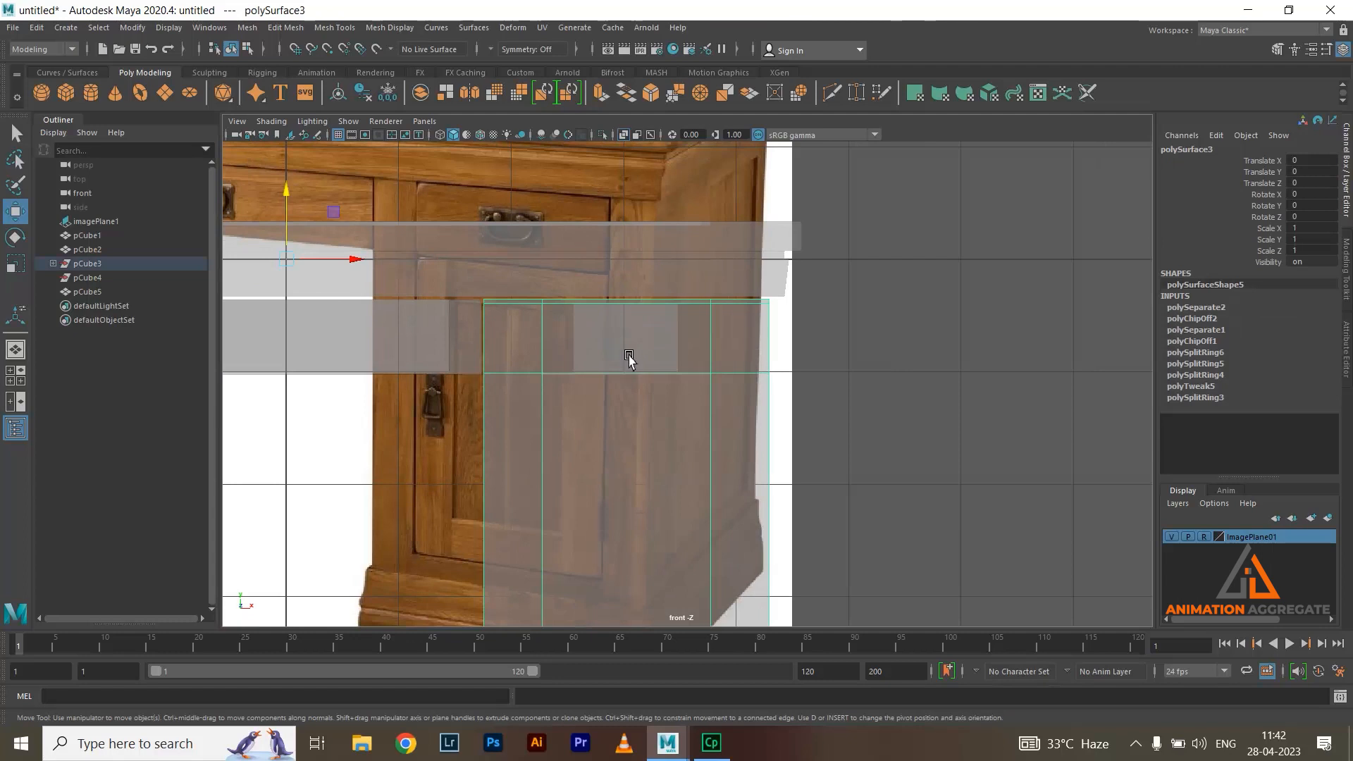
click(602, 341)
shift+click(429, 336)
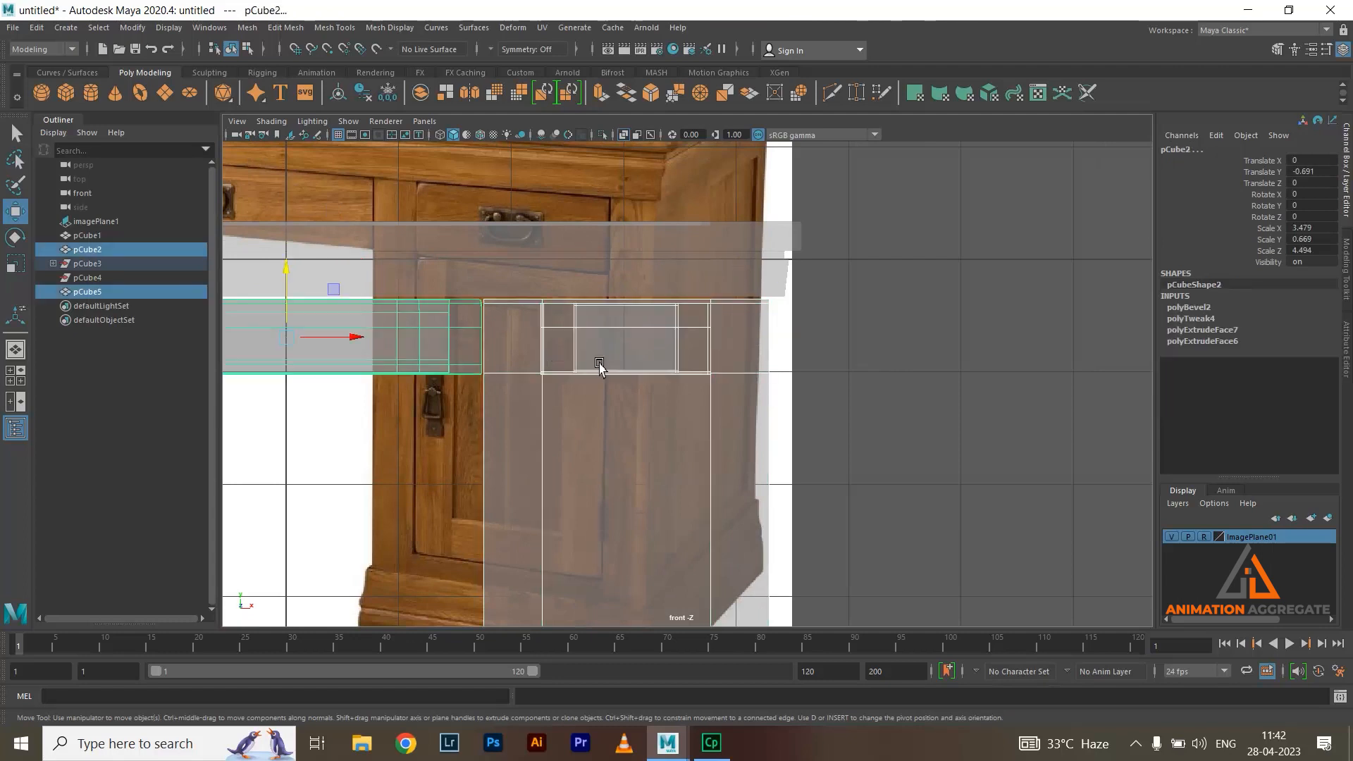
alt+middle_drag(507, 318, 765, 337)
scroll(606, 296, down, 3)
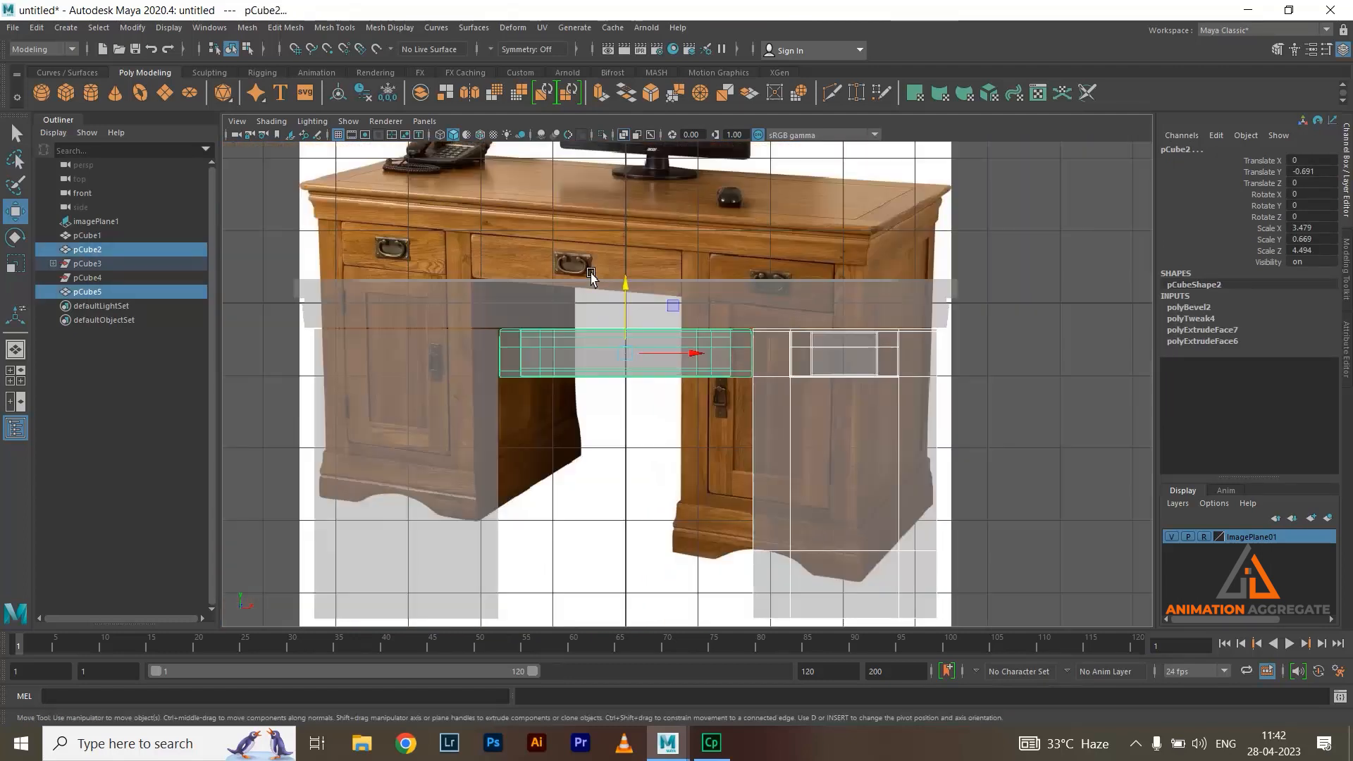
scroll(586, 215, up, 1)
drag(619, 287, 625, 290)
click(449, 358)
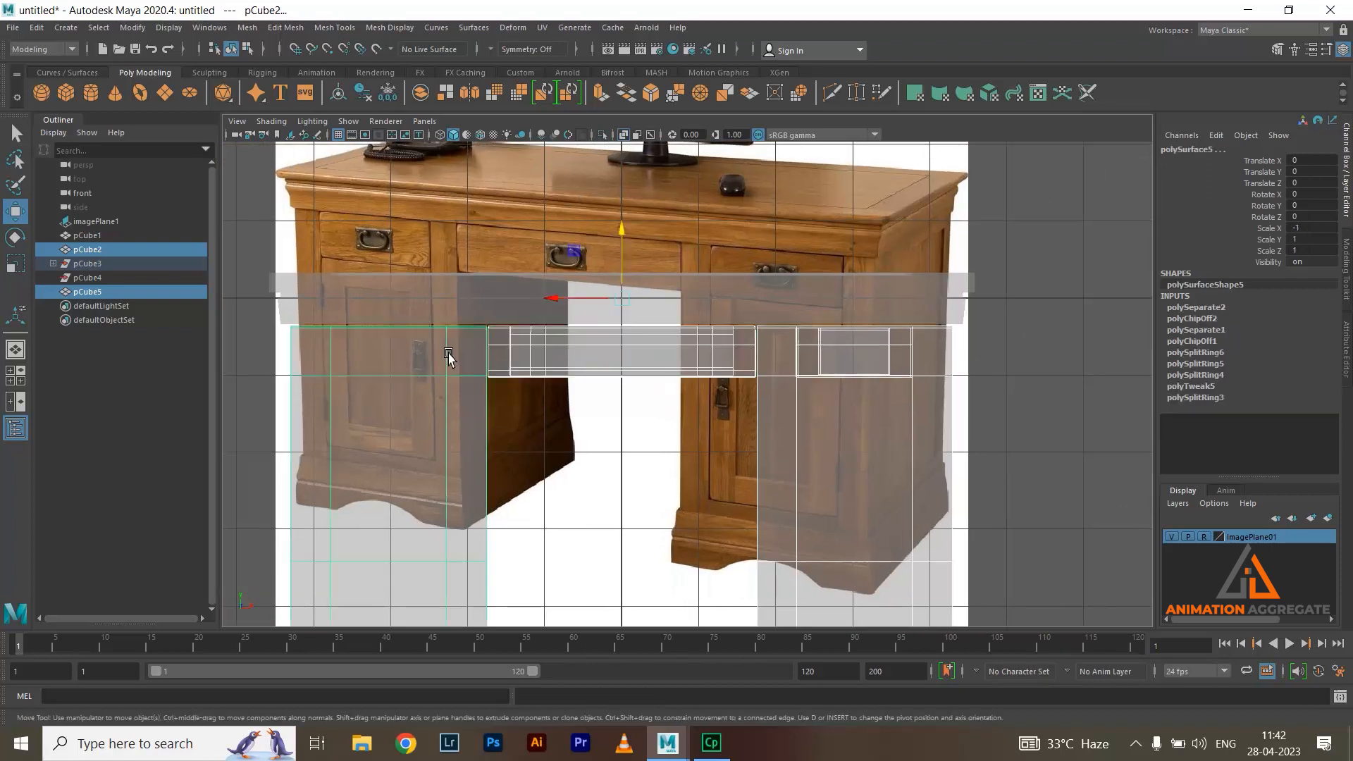
shift+click(388, 361)
key(ctrl+z)
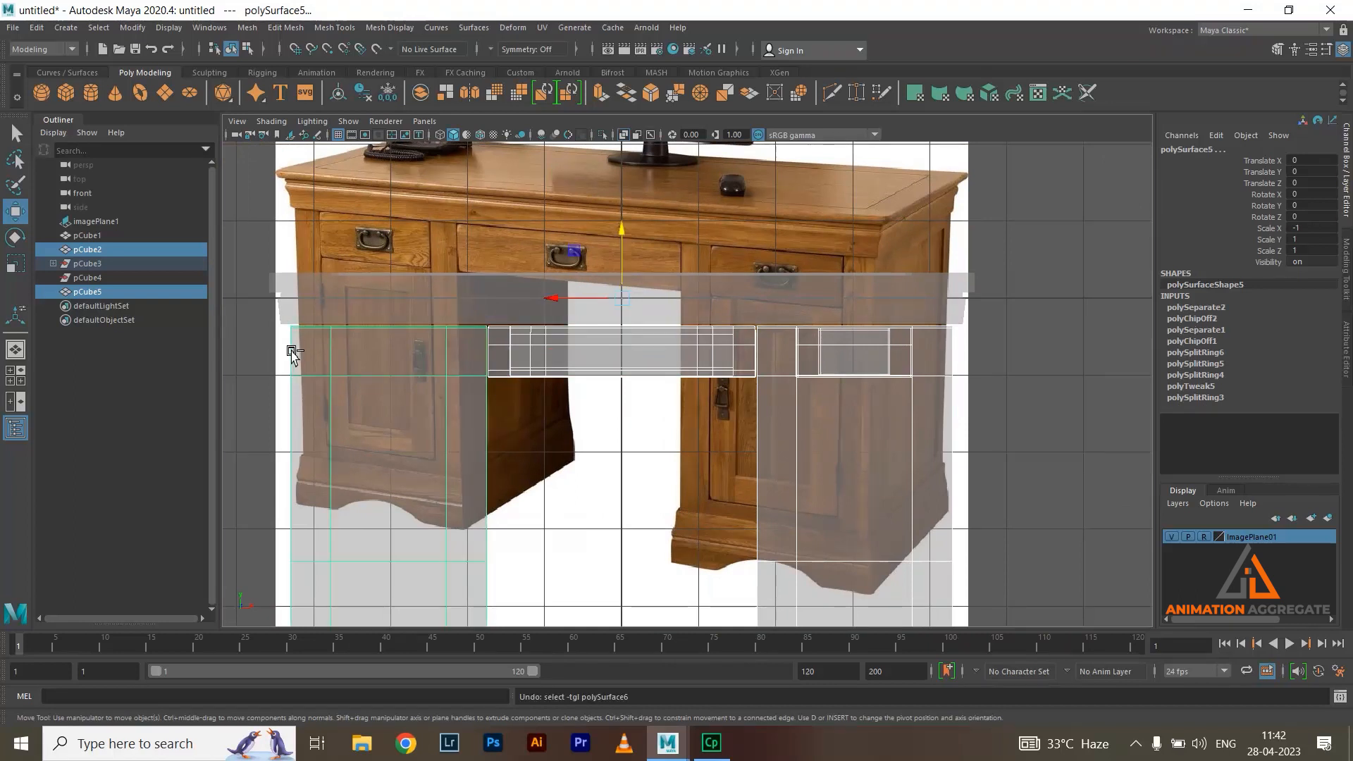
click(614, 293)
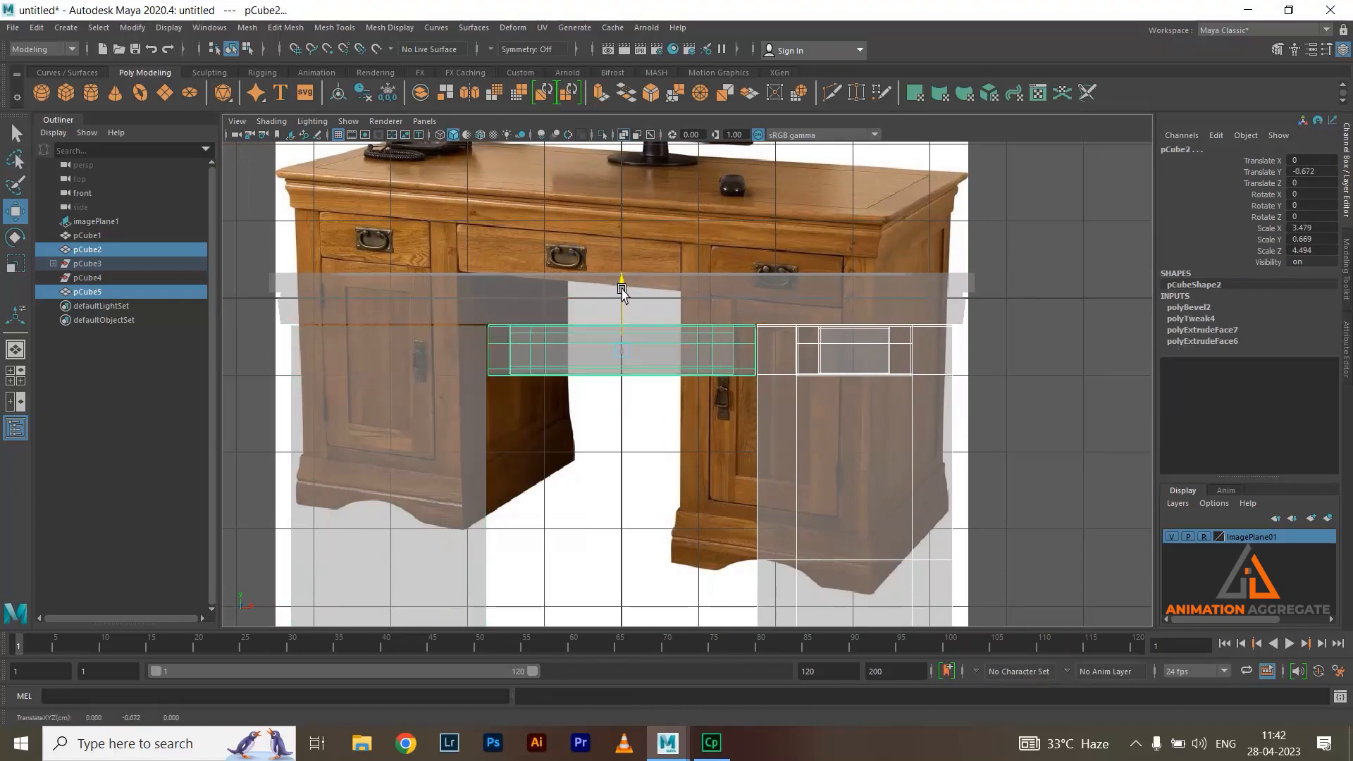
In the perspective view, select the right pedestal's drawer and shift it slightly forward to Translate Z 0.007
key(space)
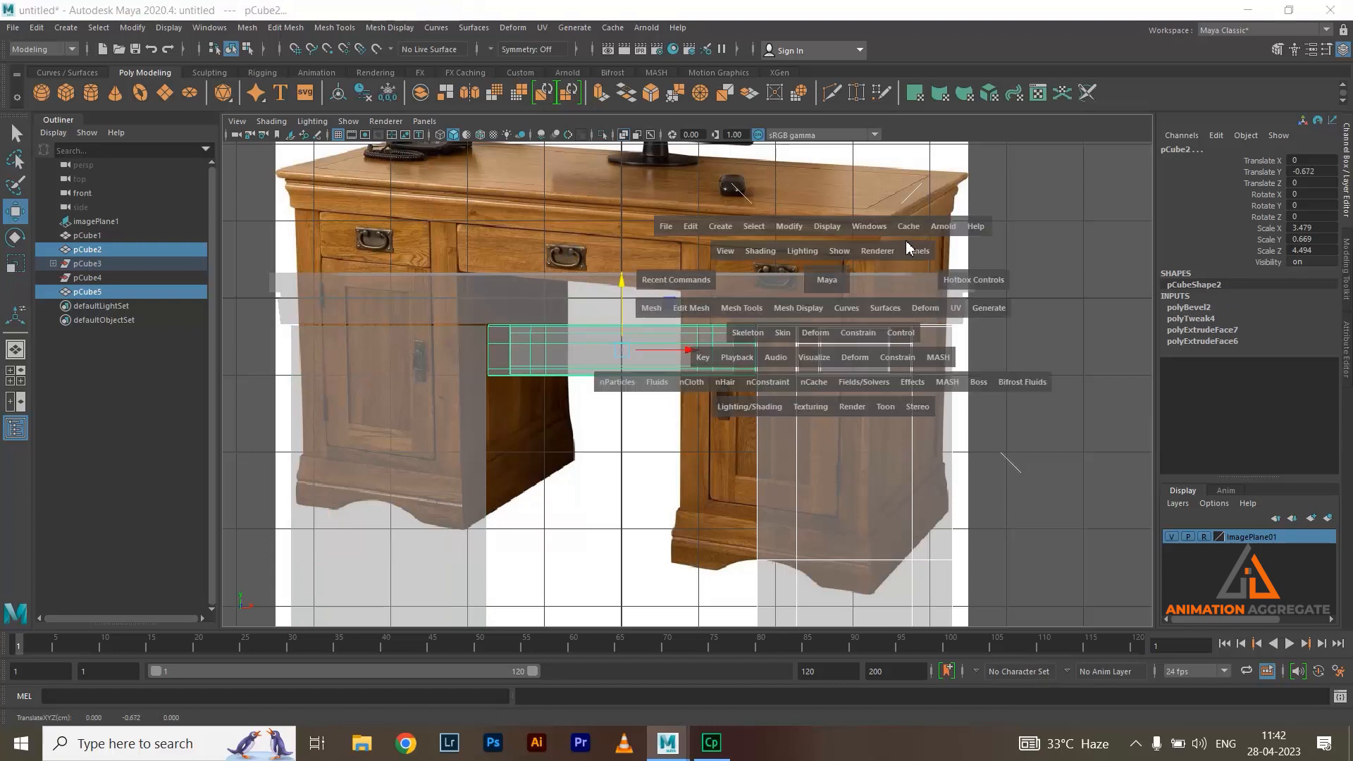
key(space)
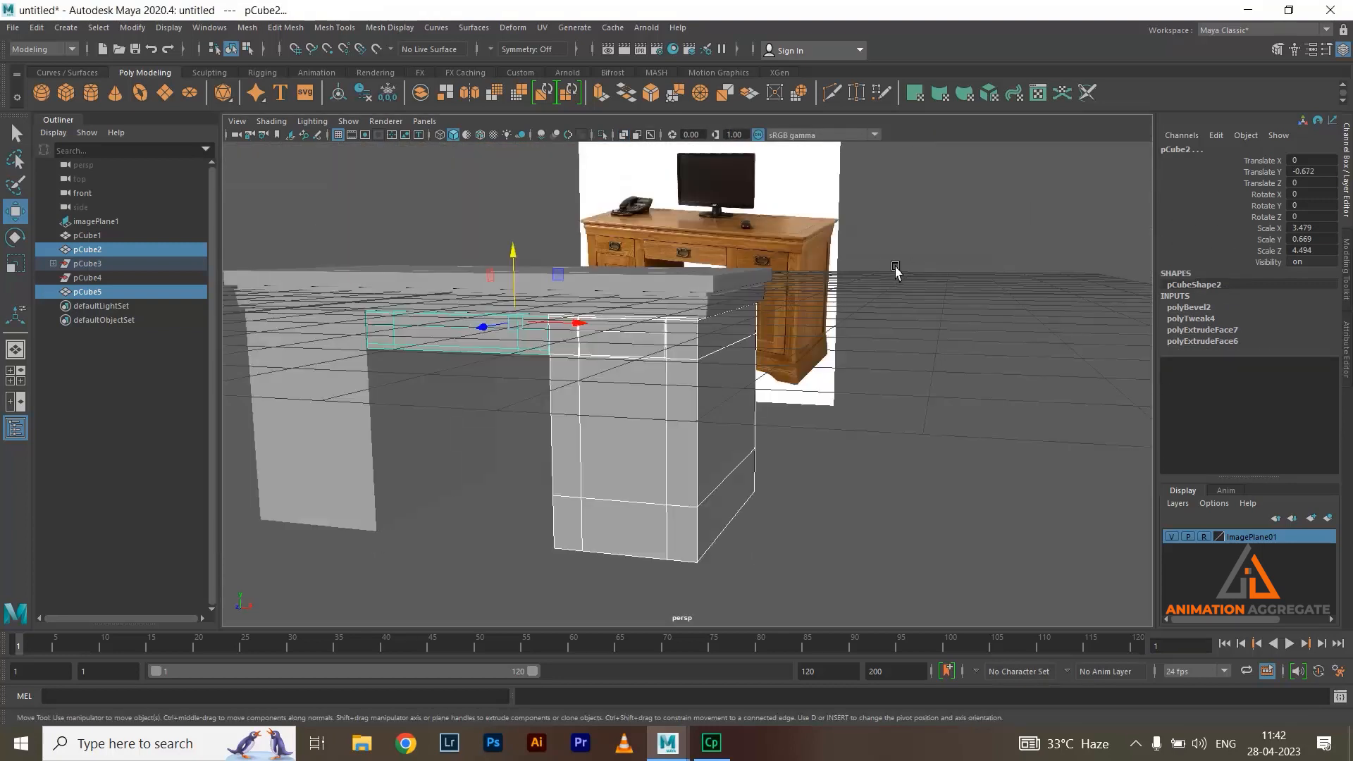
click(895, 272)
alt+drag(895, 271, 846, 296)
scroll(845, 296, up, 5)
alt+drag(782, 327, 892, 326)
click(730, 305)
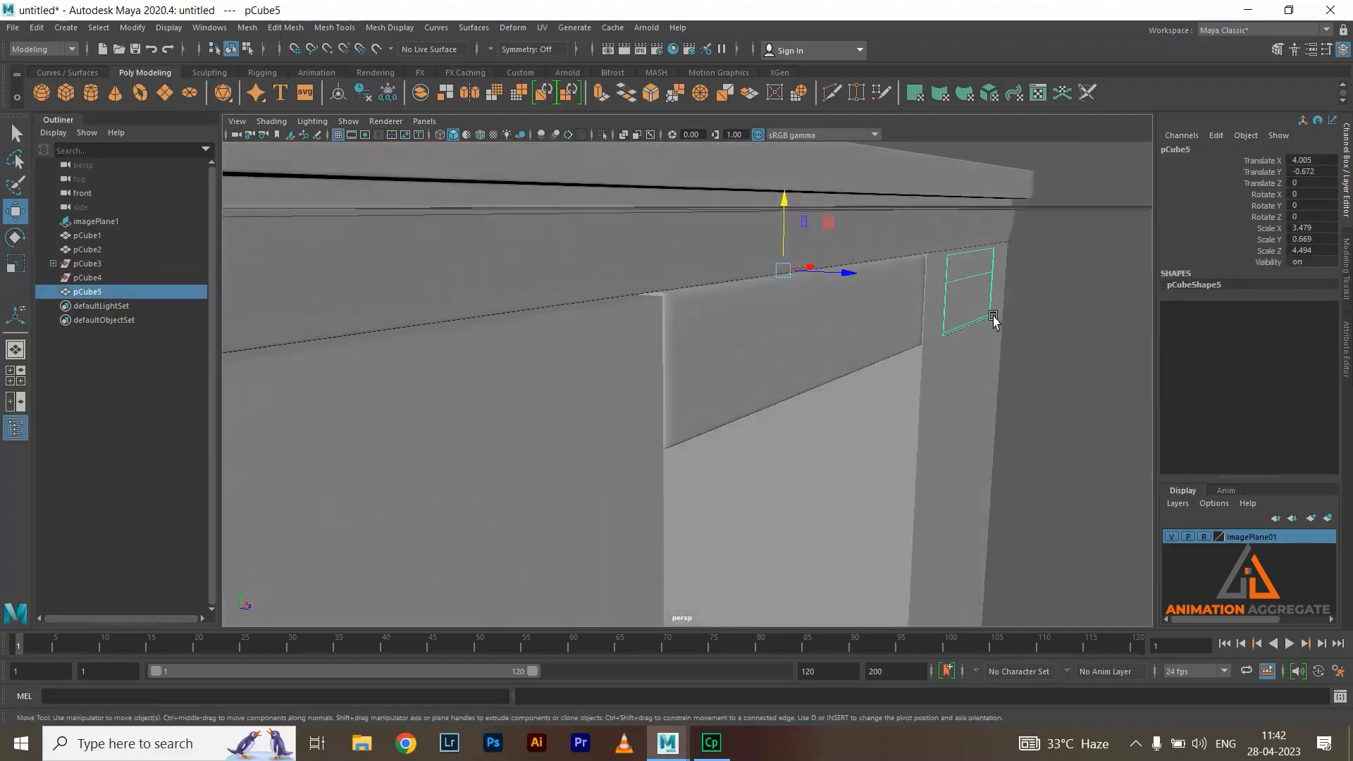
click(1057, 317)
alt+drag(1063, 326, 716, 305)
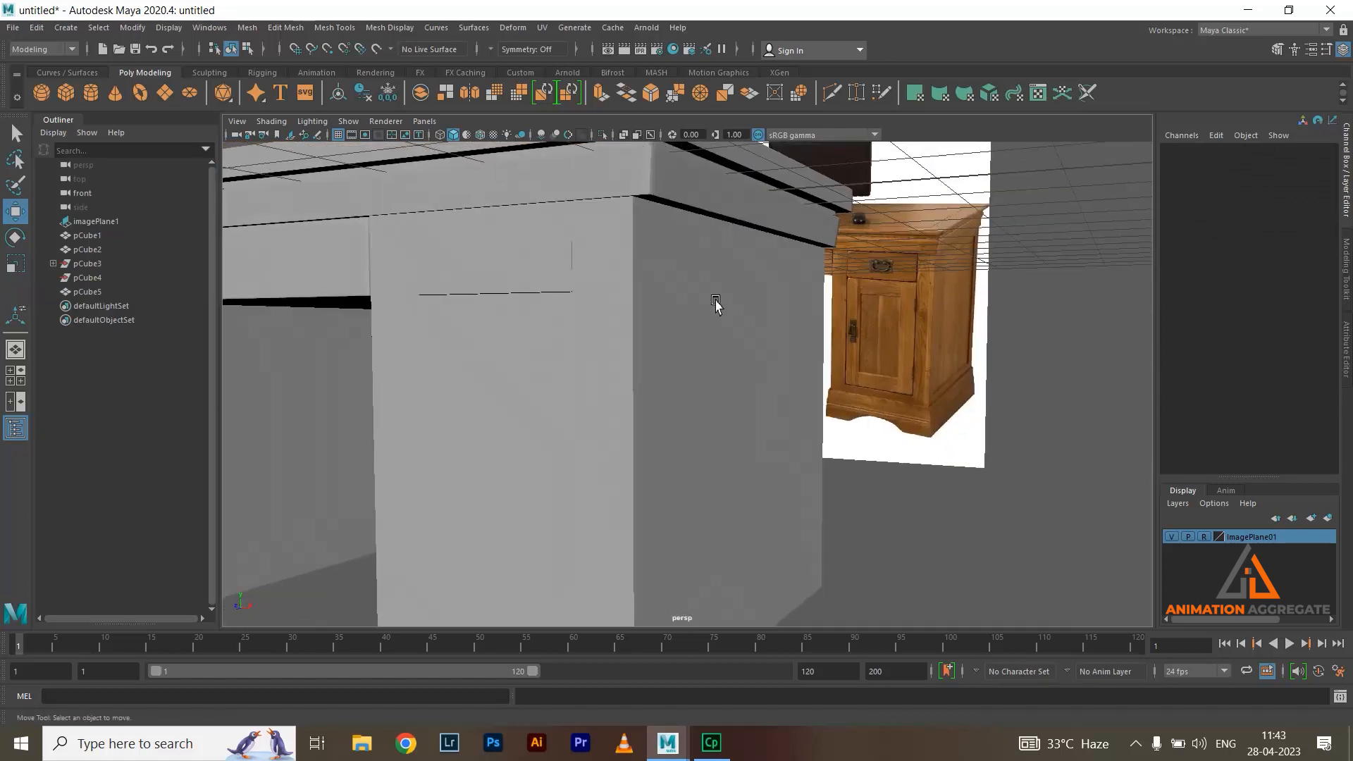
click(552, 257)
alt+drag(553, 257, 659, 299)
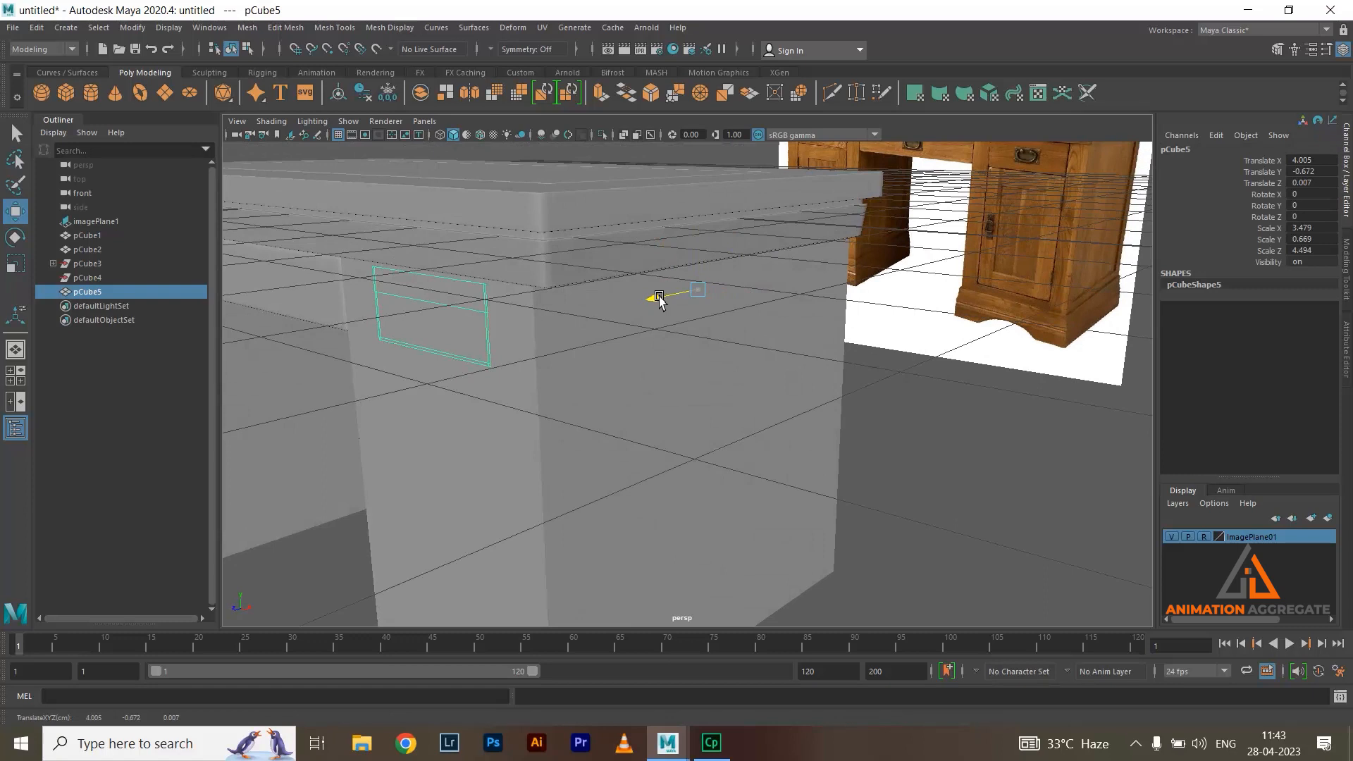
Select the right pedestal body and raise it to Translate Y 0.027, closer to the desktop molding
click(899, 465)
alt+drag(899, 466, 779, 310)
alt+drag(902, 386, 707, 229)
click(875, 350)
click(950, 432)
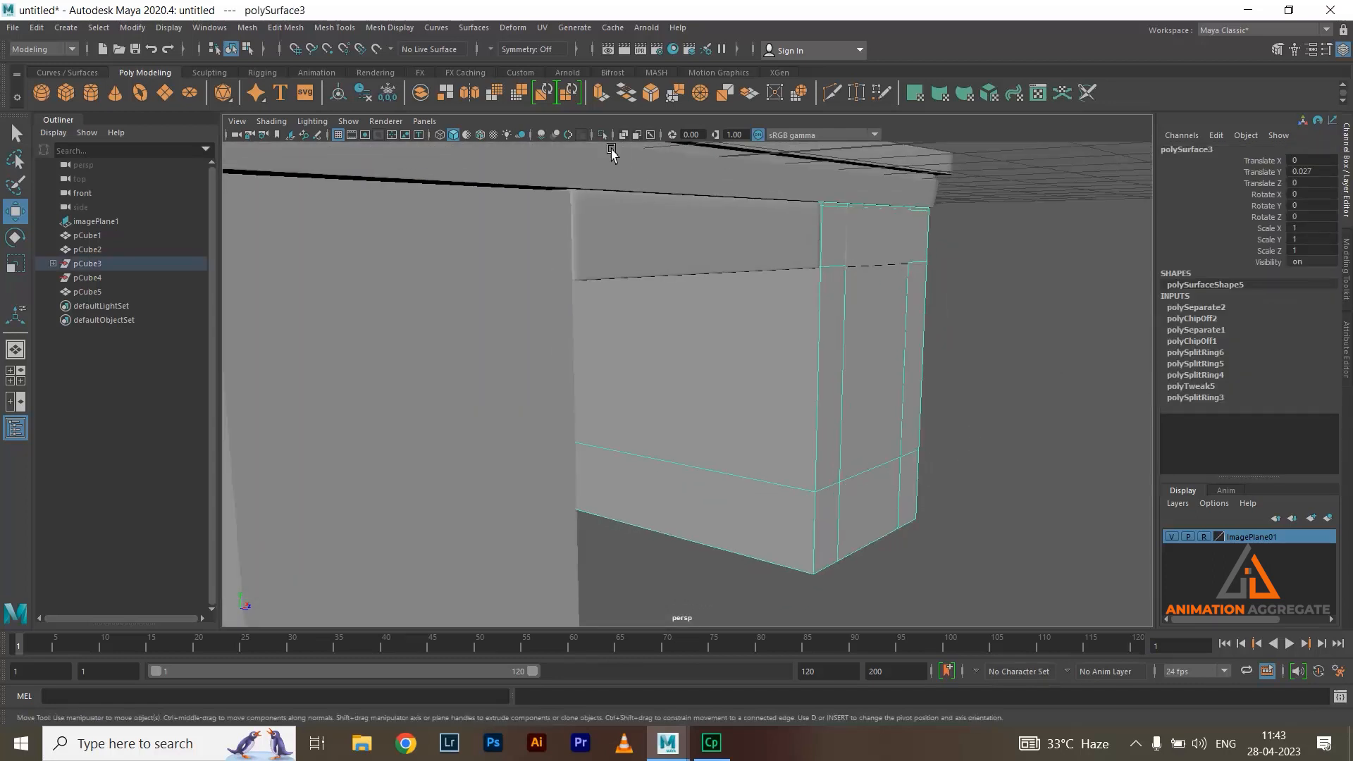
Isolate the right pedestal body and delete the horizontal edge loop crossing its sides near the top of the front opening
click(603, 135)
key(f)
alt+drag(916, 267, 774, 265)
alt+right_drag(774, 265, 759, 365)
alt+drag(675, 333, 733, 331)
right_drag(823, 277, 828, 227)
double_click(868, 292)
alt+drag(874, 293, 904, 308)
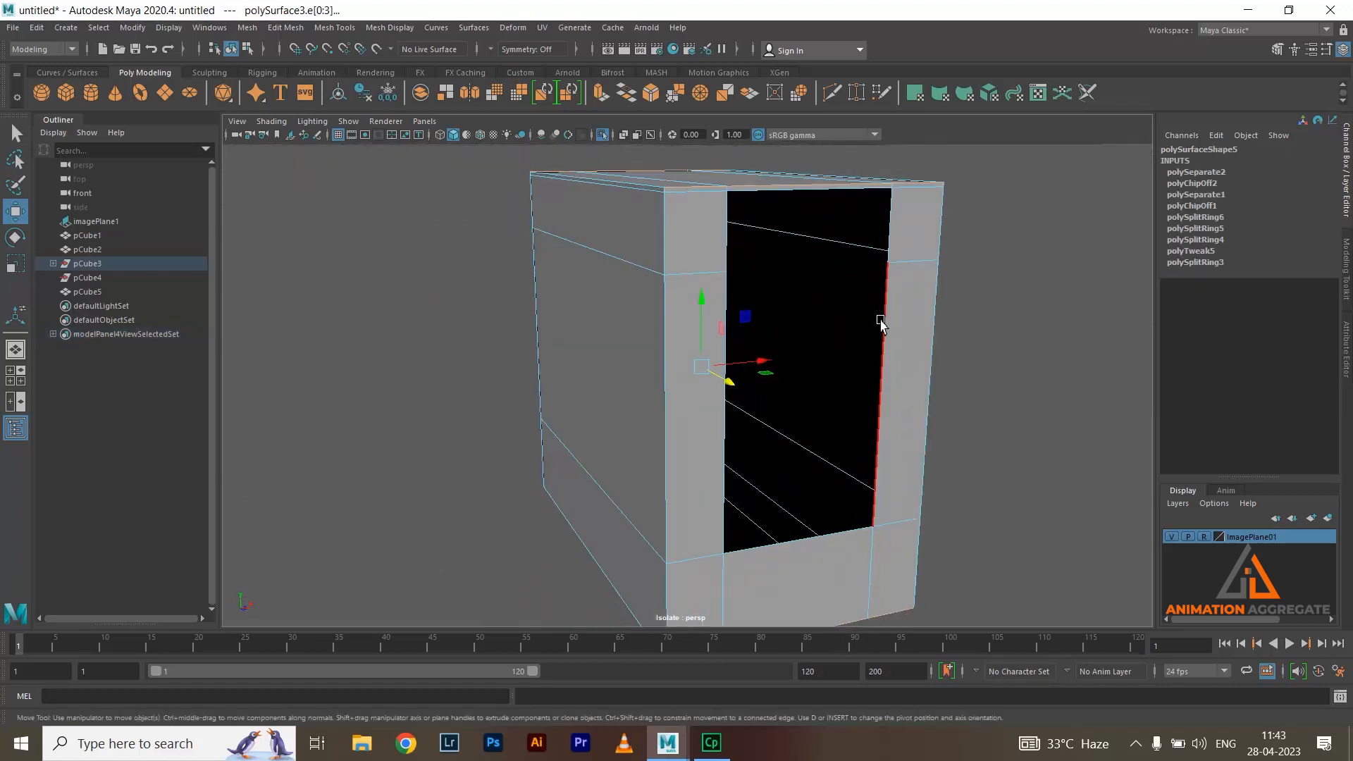
double_click(684, 274)
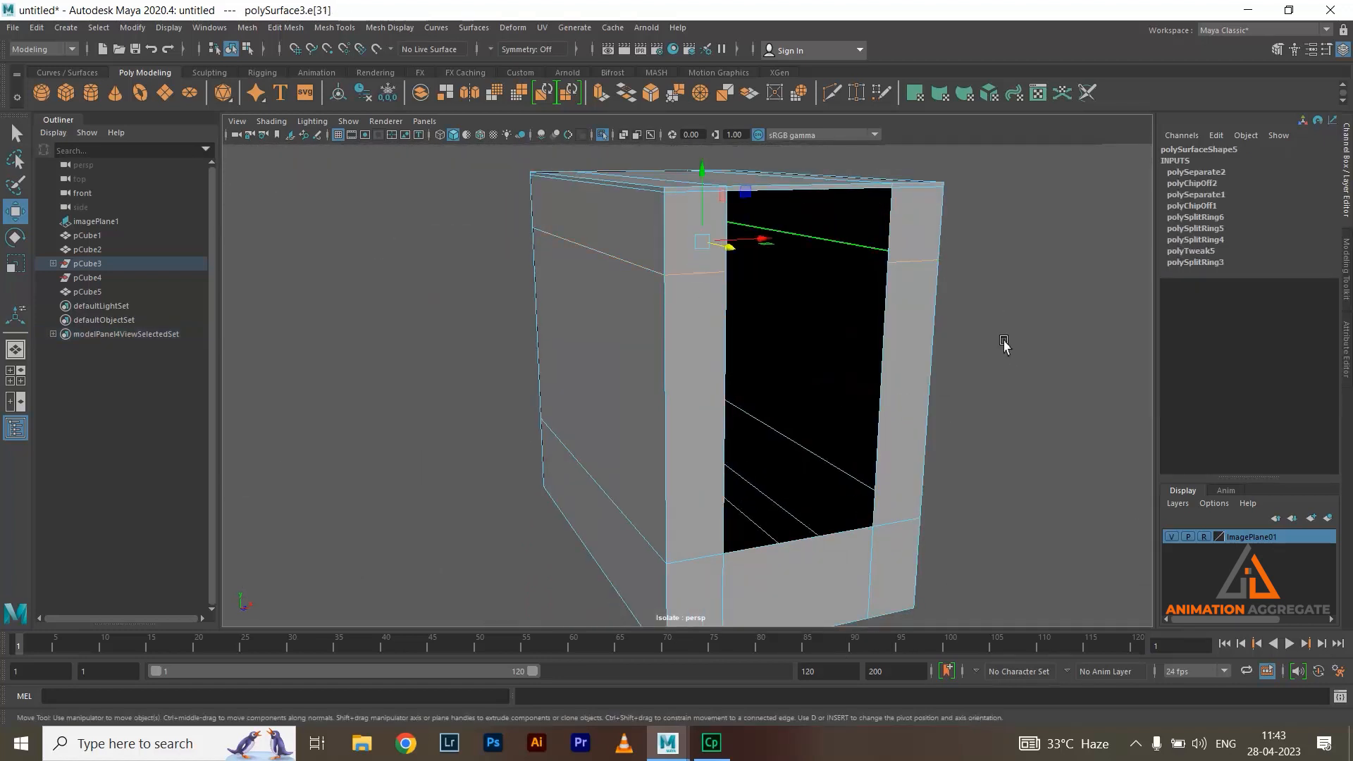
shift+right_click(671, 269)
click(602, 286)
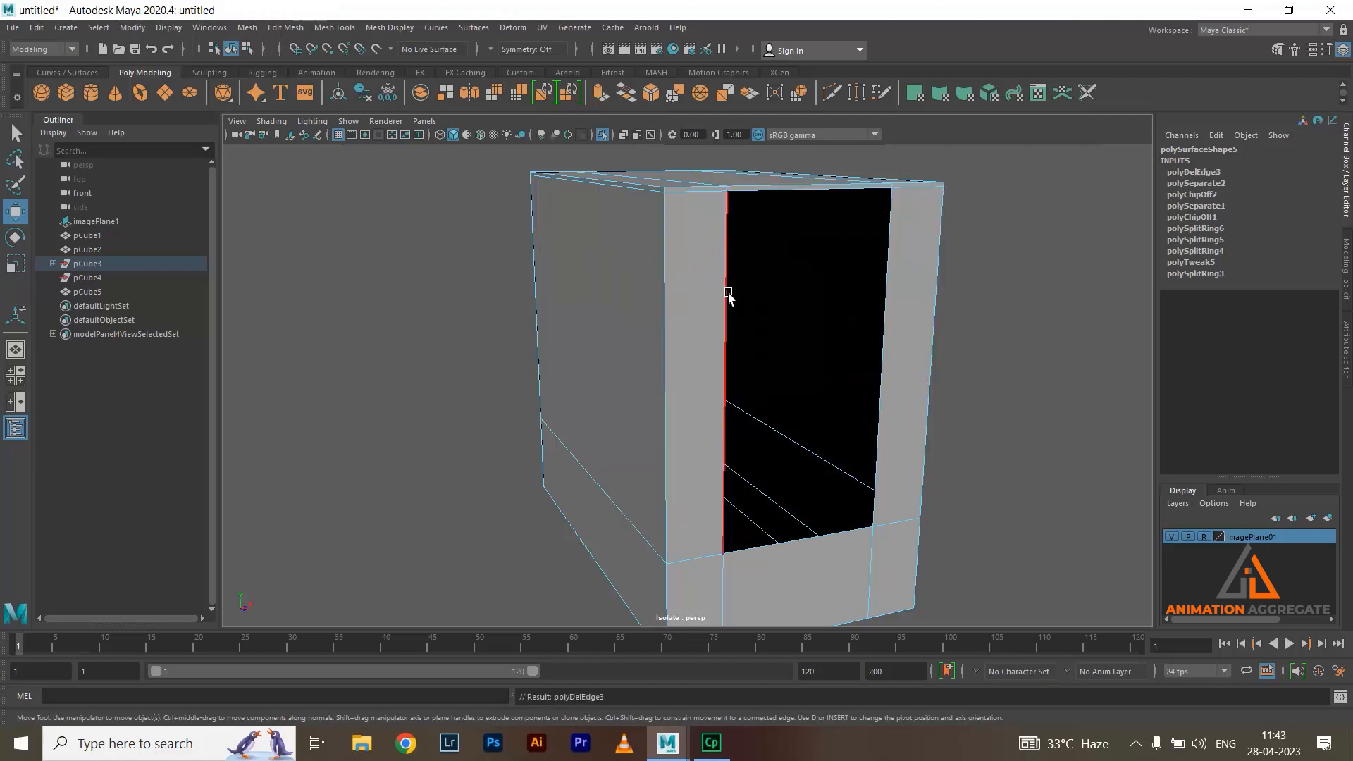
Extrude the border edges of the pedestal's front opening backward into the body to form the inner walls
click(728, 296)
alt+drag(987, 332, 1015, 265)
shift+right_click(1015, 259)
click(1015, 282)
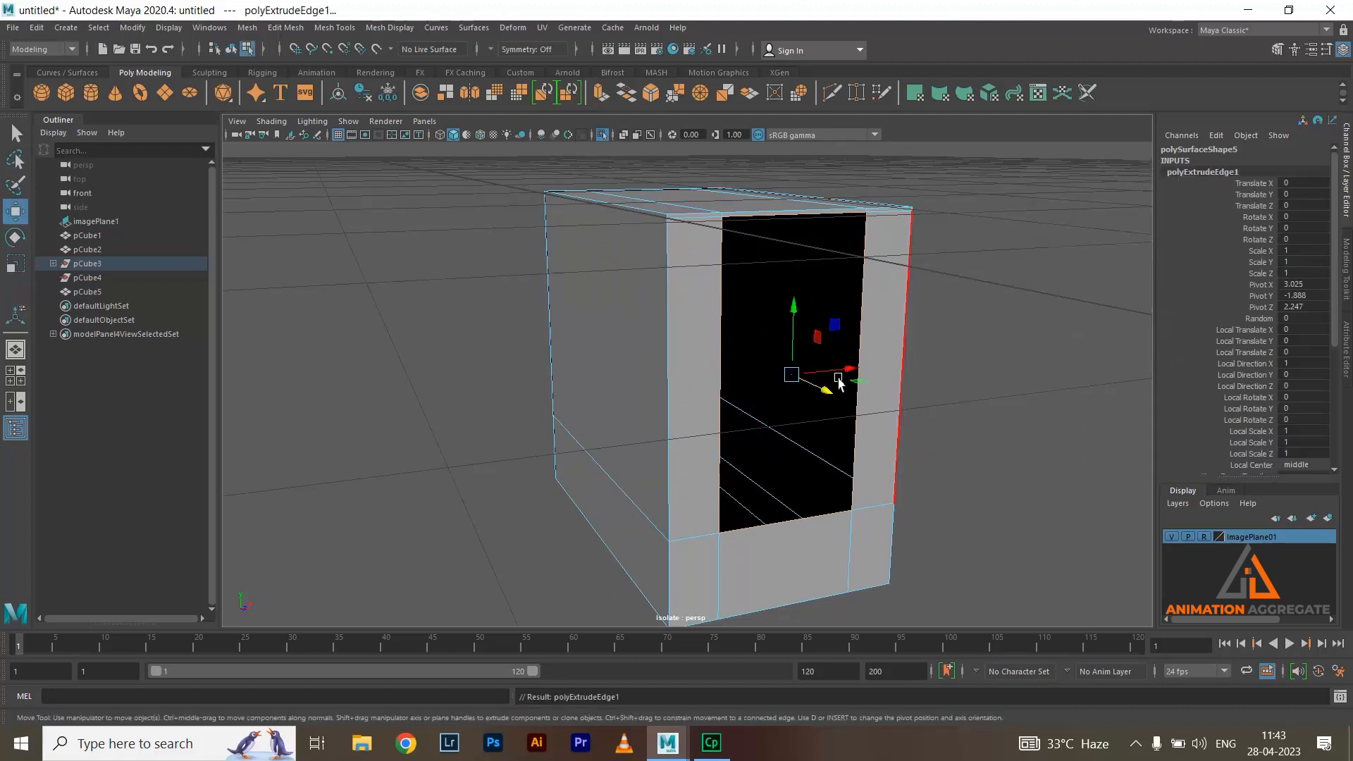
drag(828, 391, 689, 323)
alt+drag(815, 362, 713, 282)
scroll(661, 289, down, 2)
scroll(776, 318, down, 4)
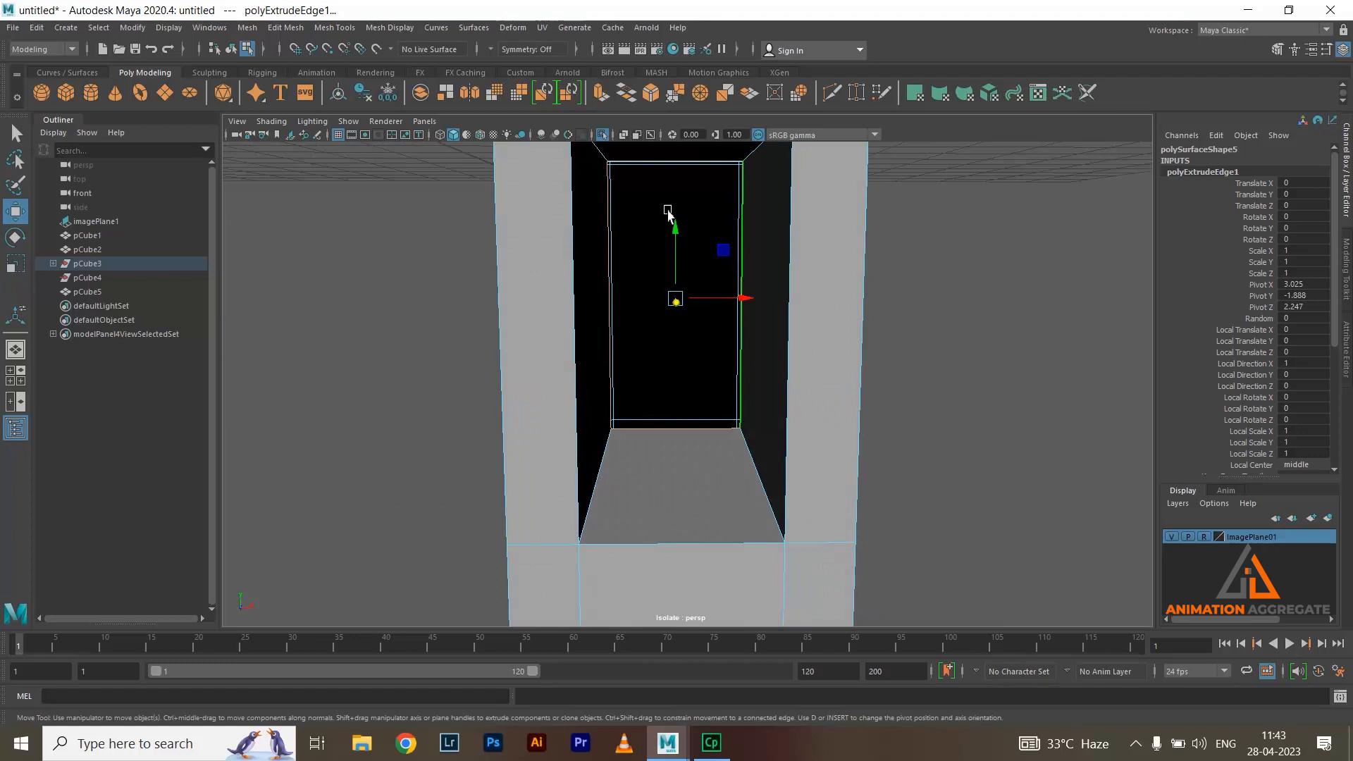
Close the open rear end of the extruded compartment with Fill Hole
click(248, 27)
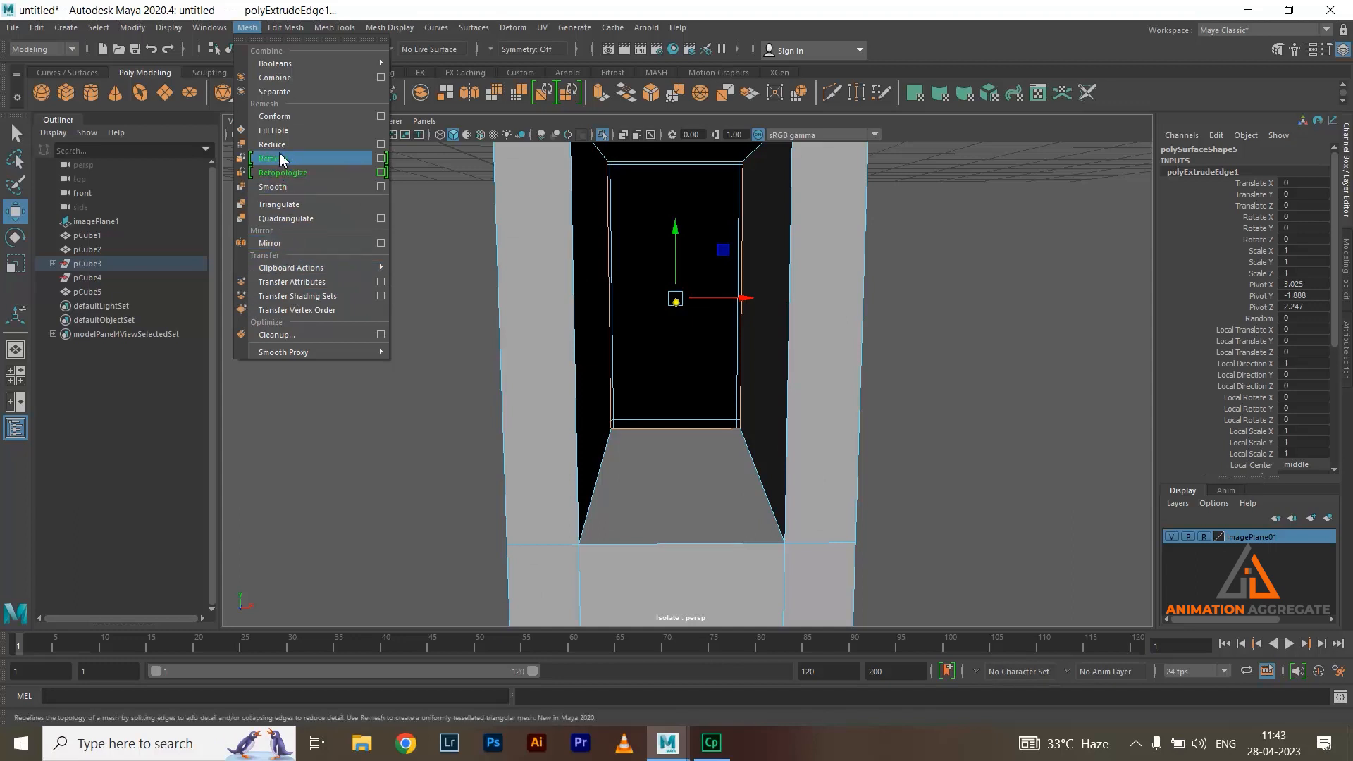
click(276, 131)
alt+drag(860, 302, 734, 290)
scroll(801, 362, down, 5)
alt+drag(769, 345, 752, 336)
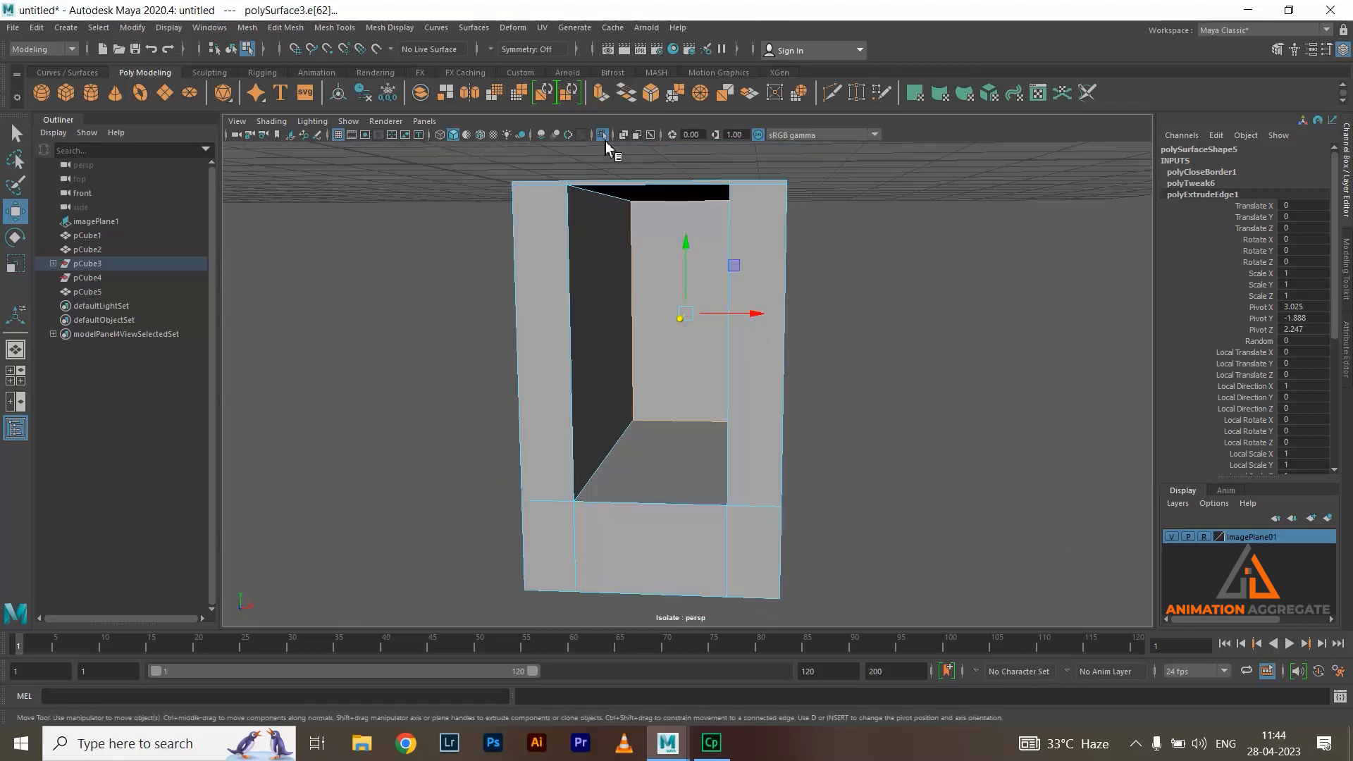
Show the whole desk again and bring up the right pedestal's vertices in the front view, framed on its base
click(603, 137)
alt+drag(641, 194, 837, 374)
alt+right_drag(836, 374, 787, 342)
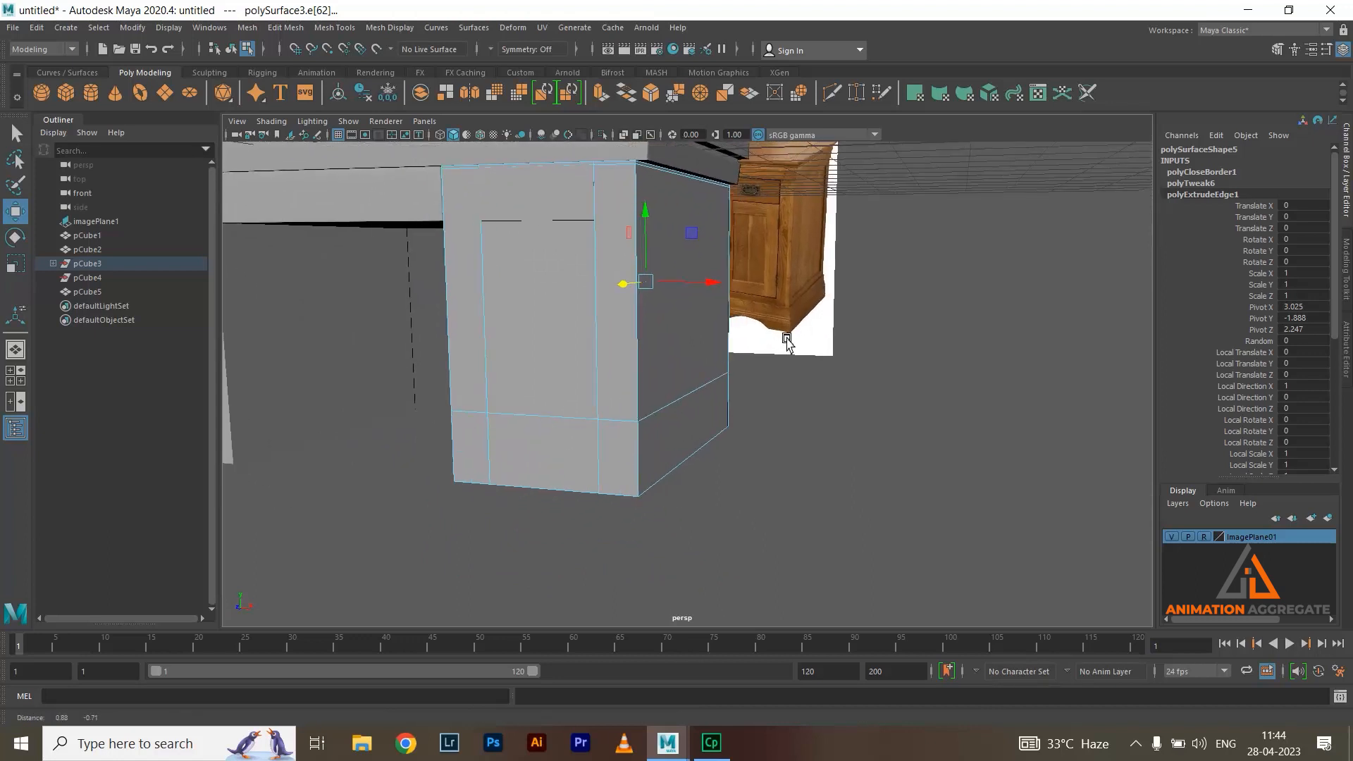
alt+drag(787, 342, 784, 344)
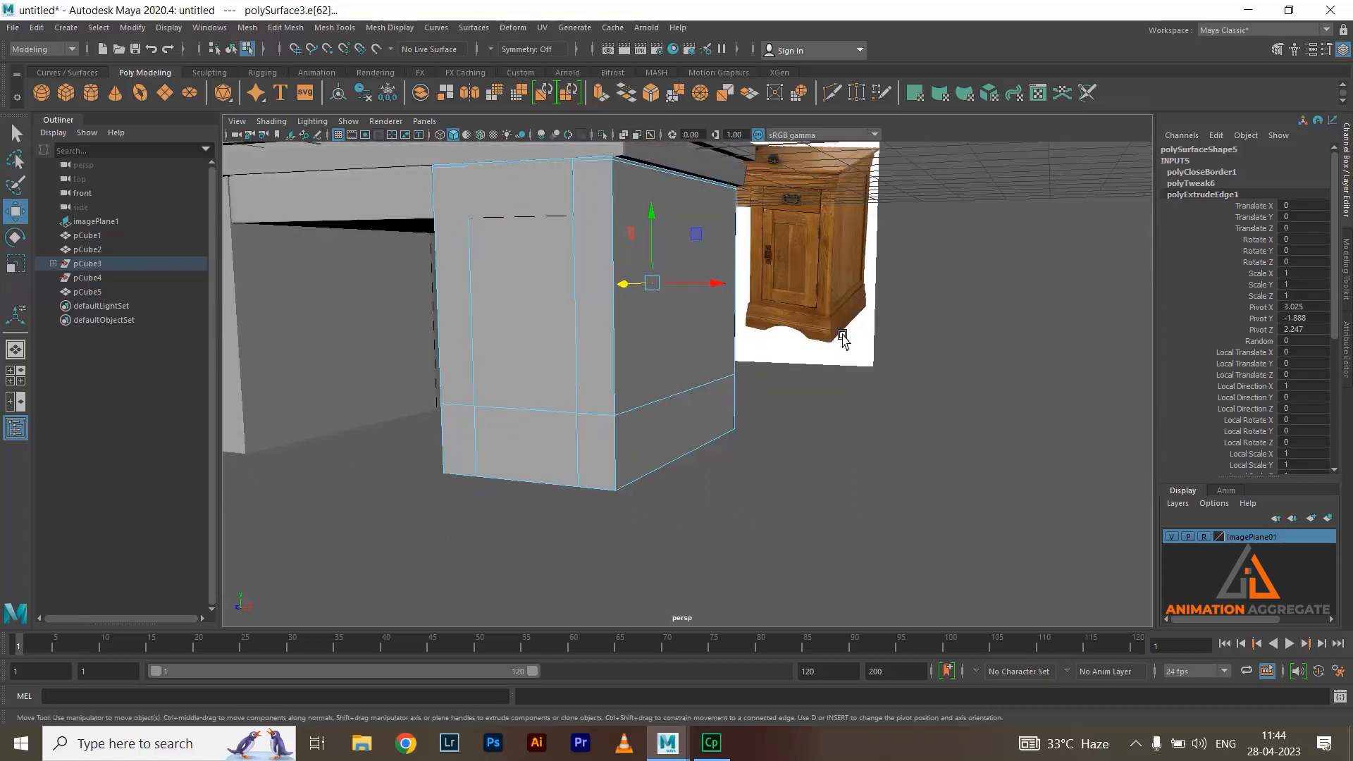
alt+drag(593, 338, 601, 327)
right_drag(643, 326, 576, 323)
click(594, 459)
key(space)
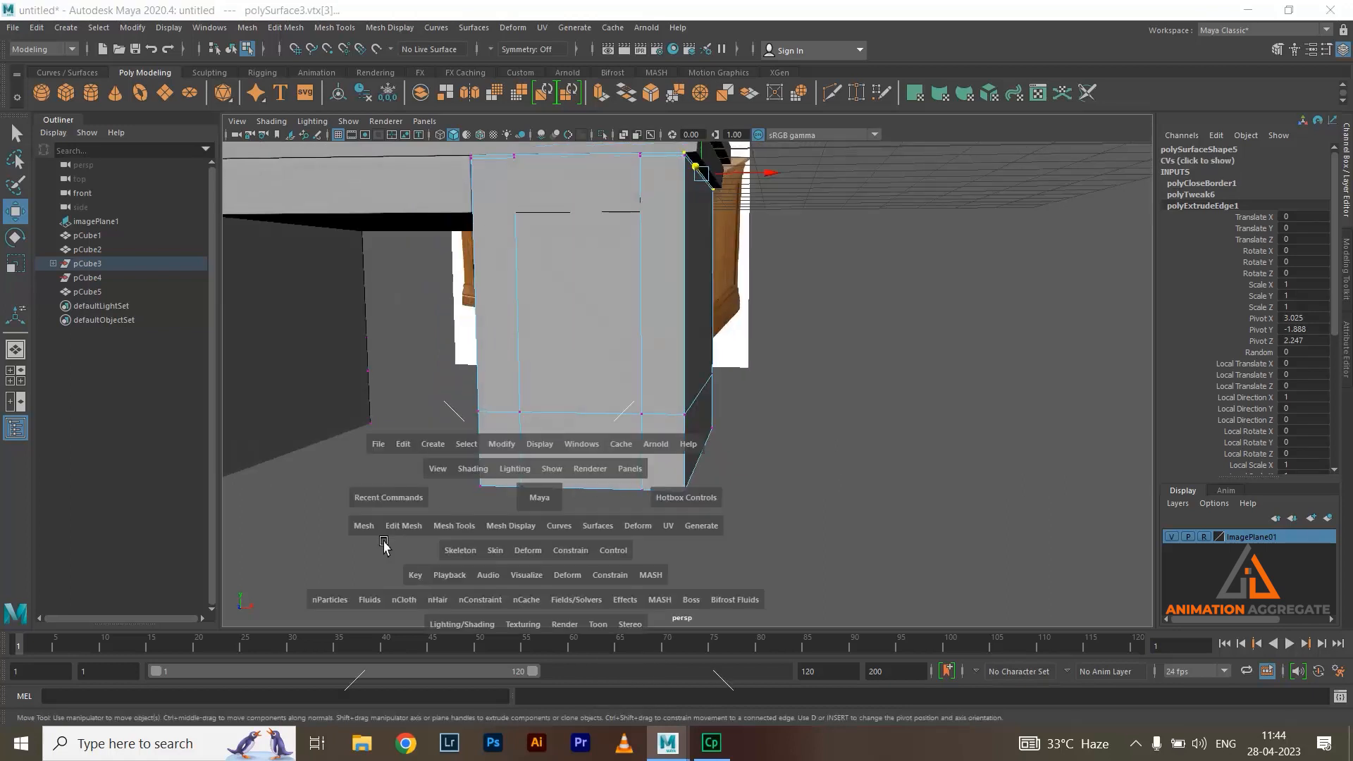
key(space)
alt+middle_drag(616, 479, 605, 302)
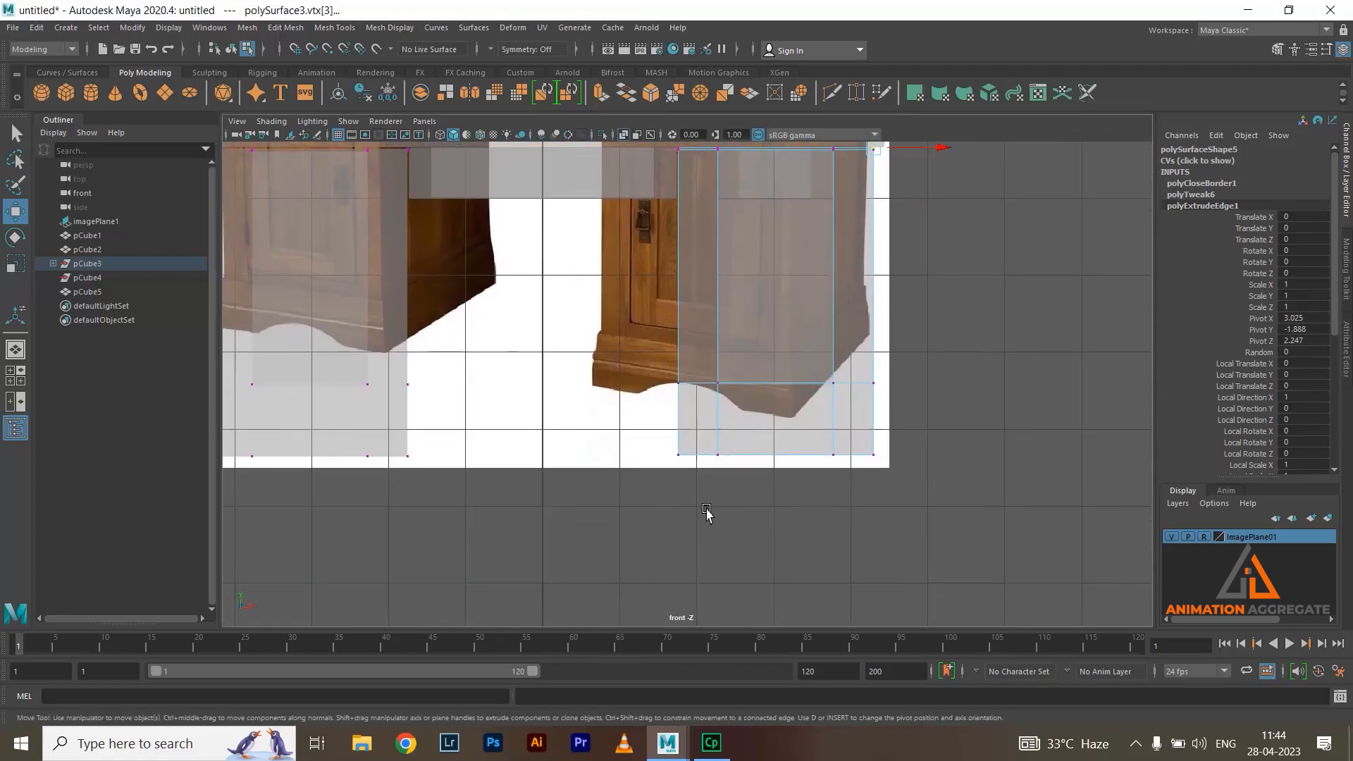
Try to flare the right pedestal's base by scaling its bottom vertices outward
drag(628, 437, 782, 496)
scroll(1051, 568, down, 5)
key(r)
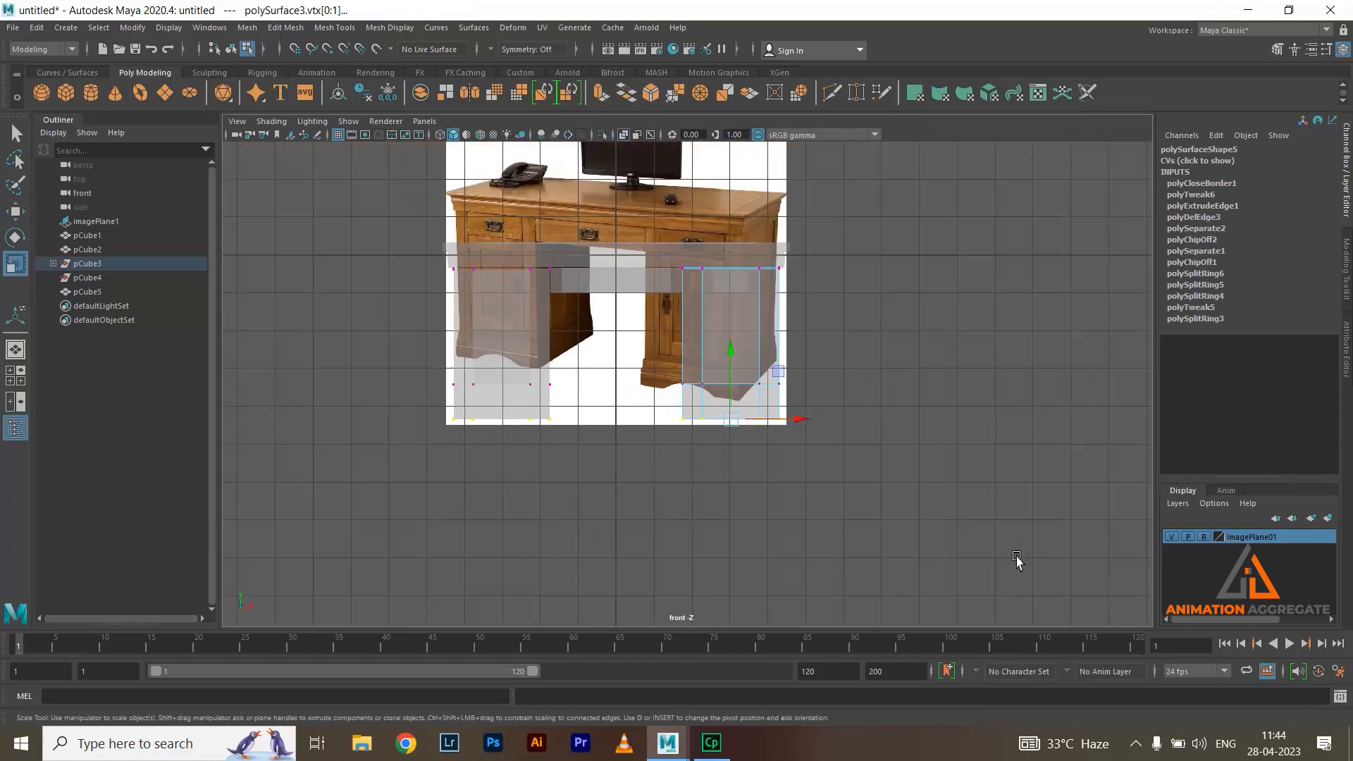
scroll(941, 384, up, 6)
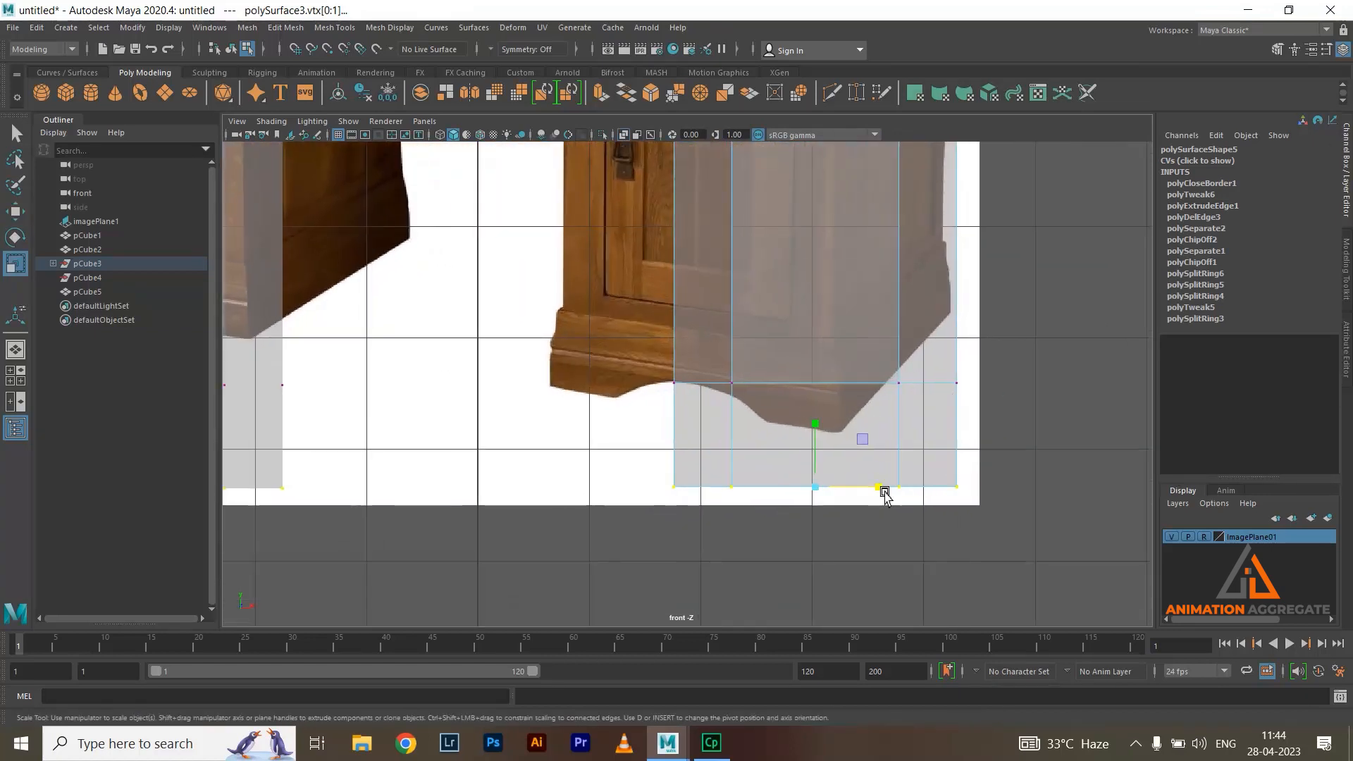
drag(817, 493, 840, 499)
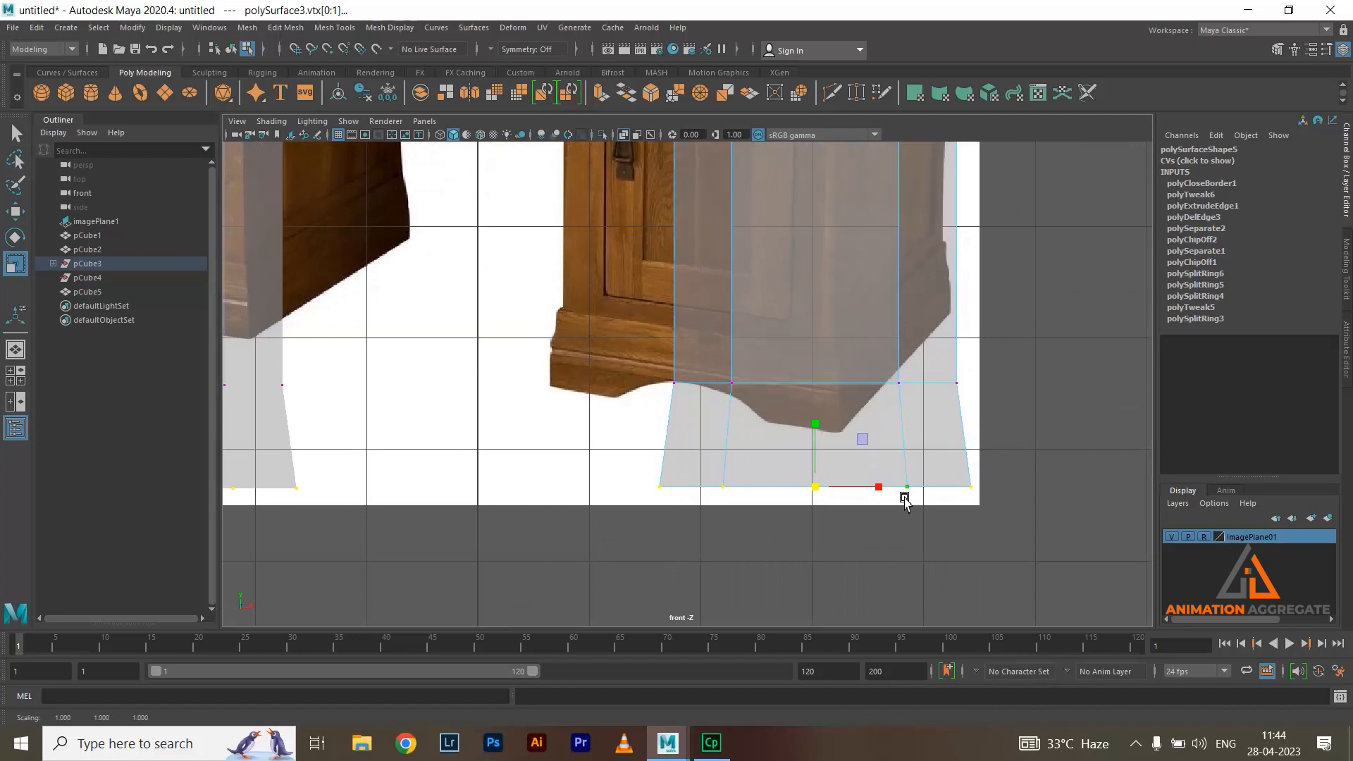
drag(821, 491, 829, 500)
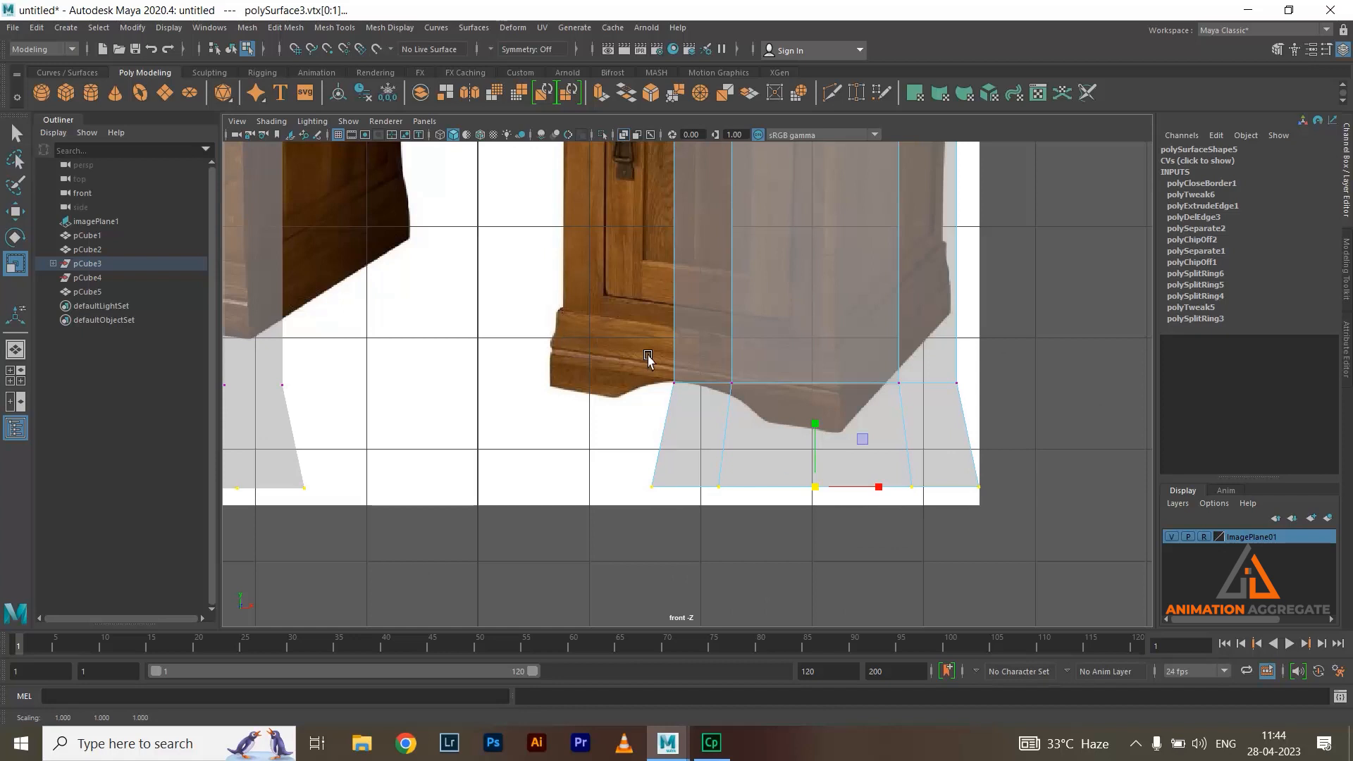
key(ctrl+z)
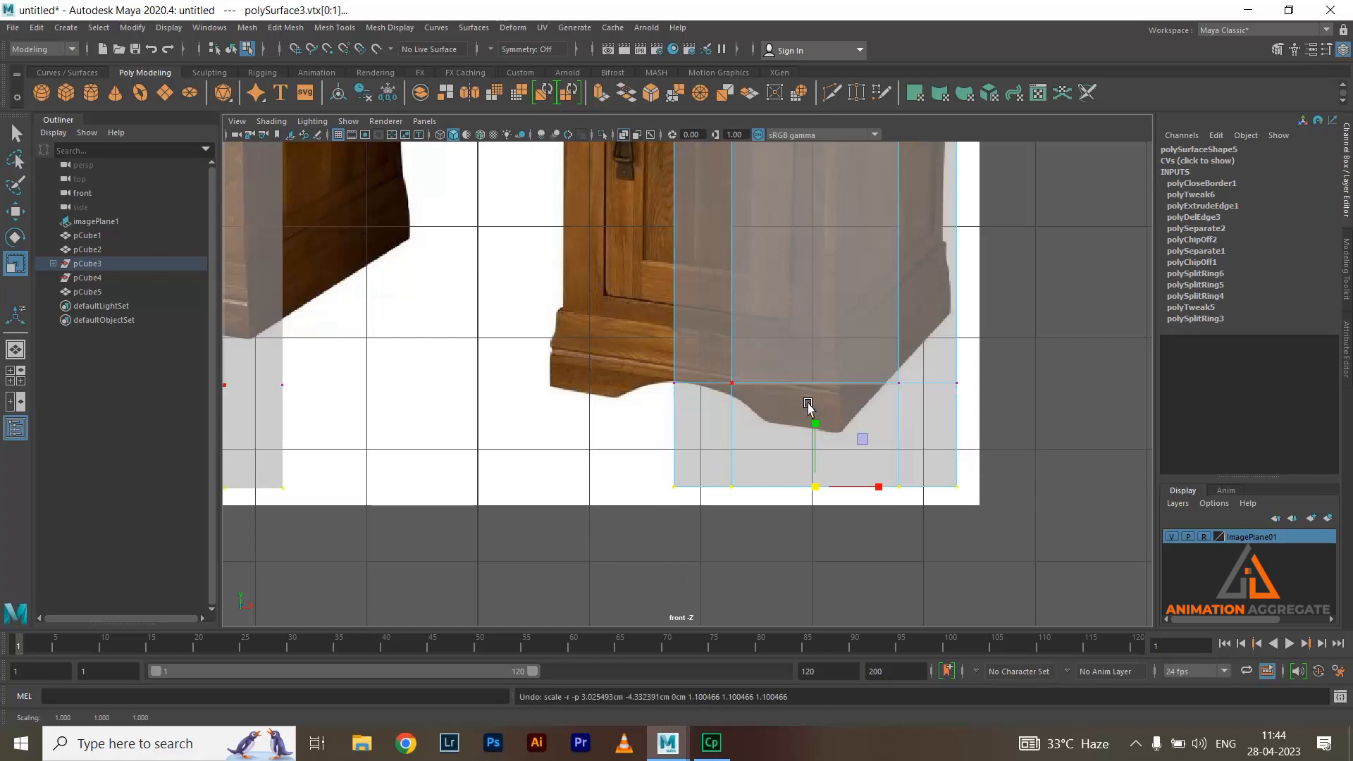
Insert an edge loop around the pedestal base just below the existing horizontal base loop
right_drag(855, 383, 912, 337)
shift+right_drag(921, 393, 815, 407)
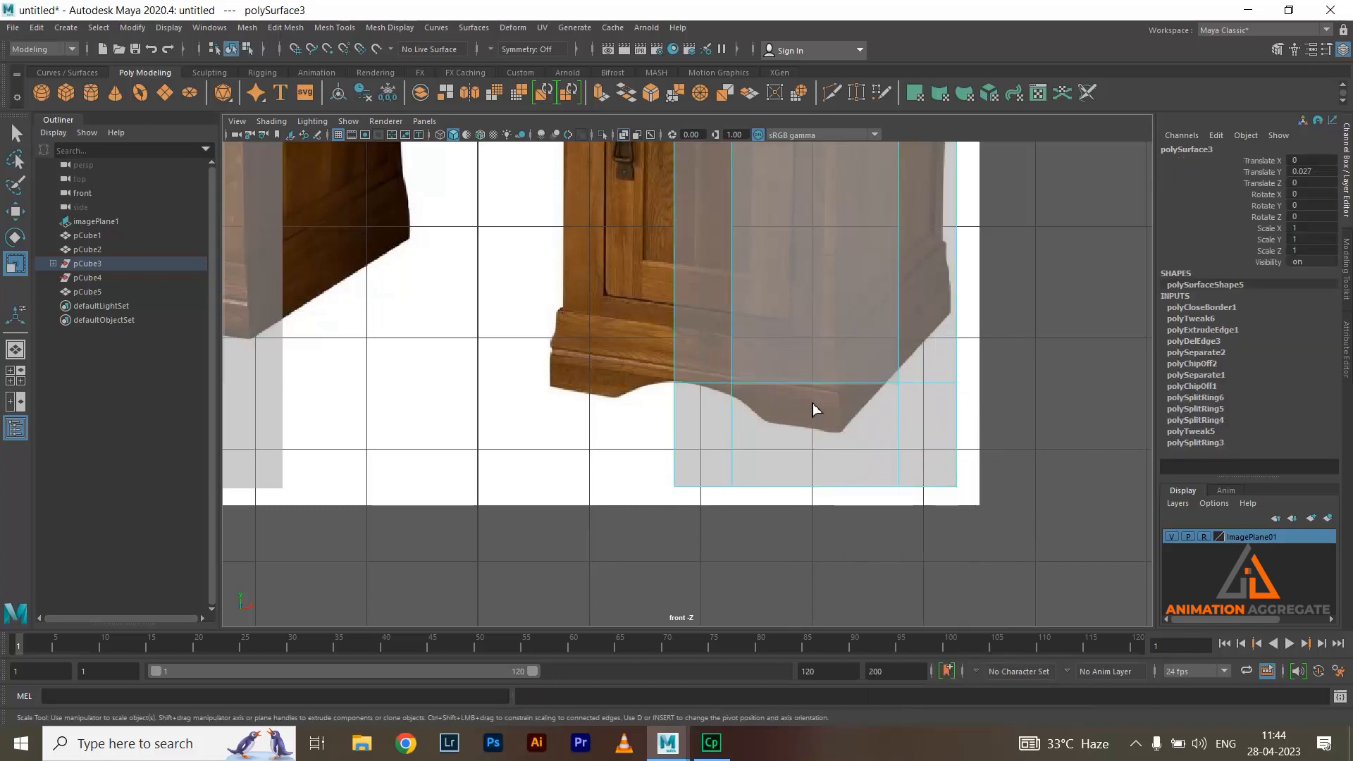
drag(735, 390, 735, 391)
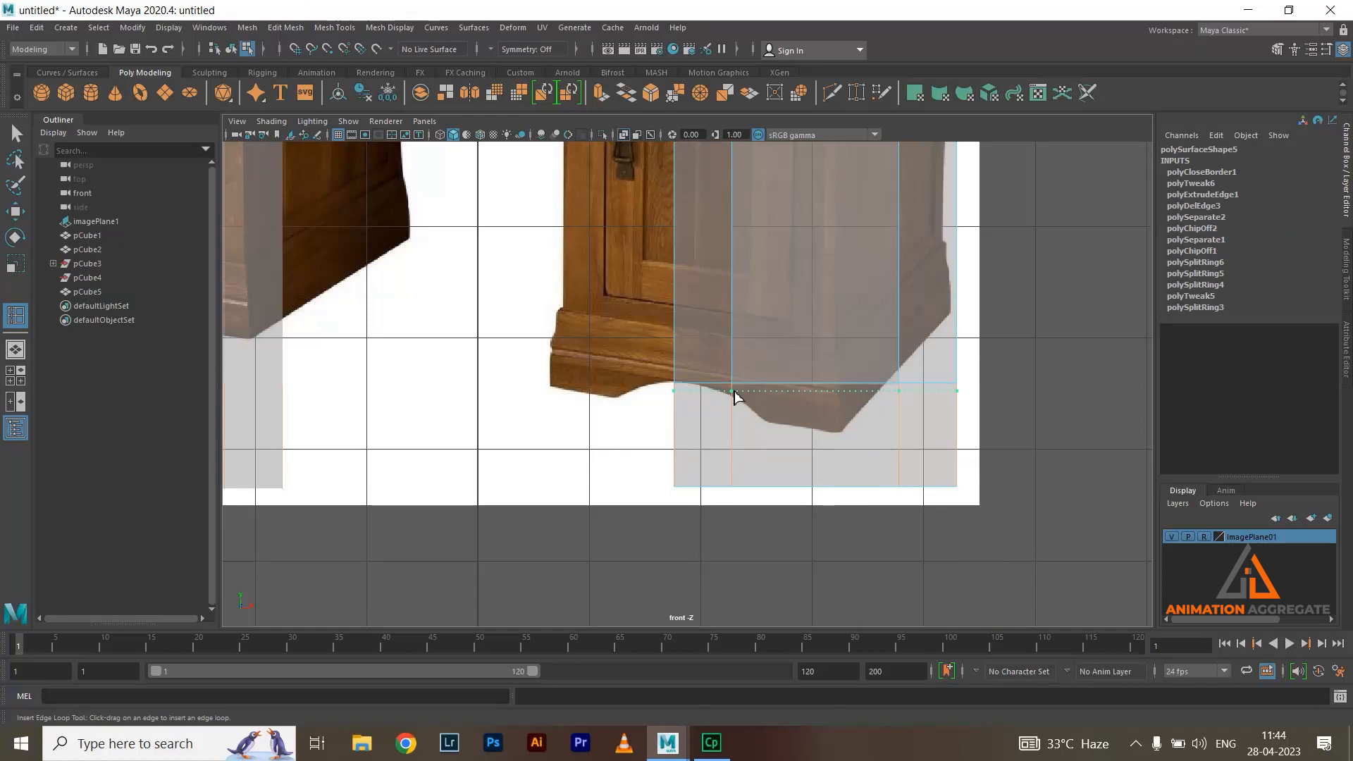
drag(734, 391, 734, 391)
right_drag(821, 423, 750, 371)
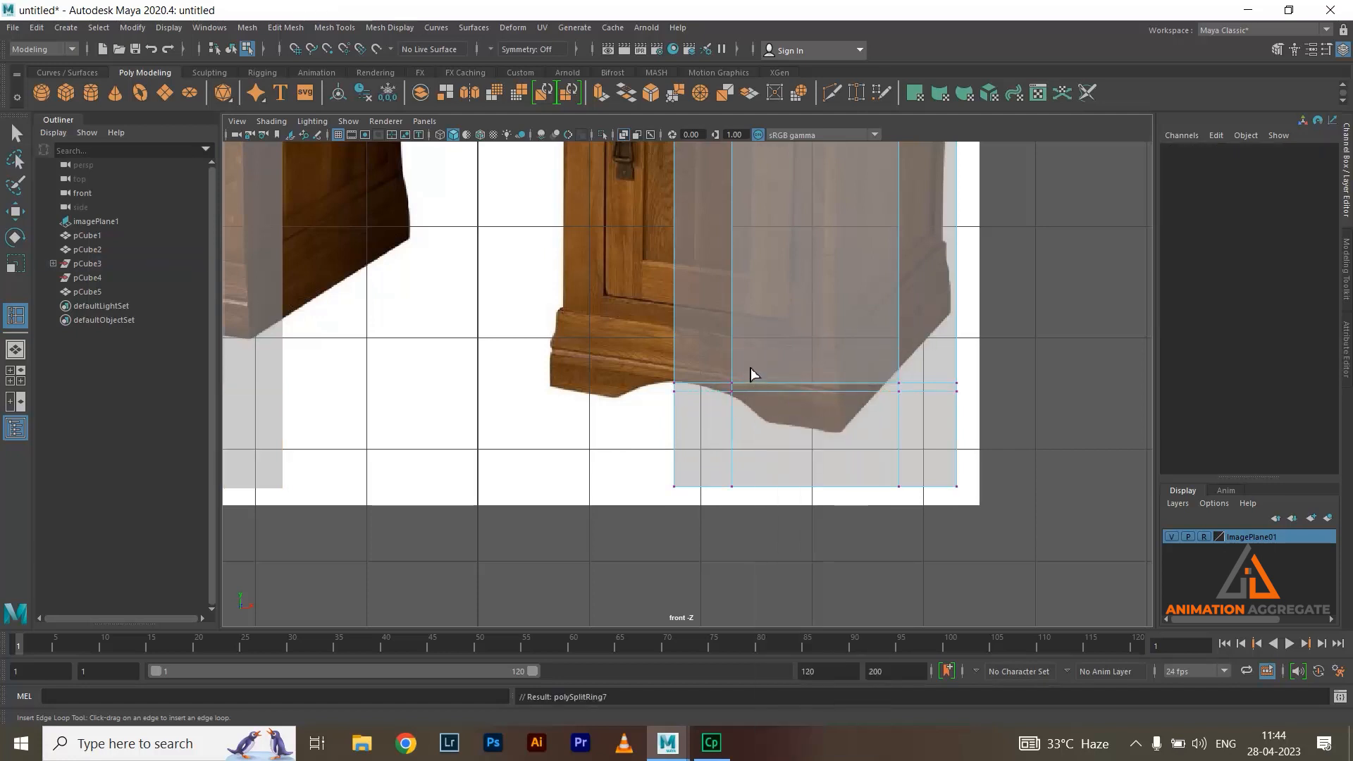
Scale the pedestal's bottom vertices outward so the base flares below the new edge loop
key(r)
drag(631, 461, 1092, 619)
drag(815, 486, 874, 513)
Try to widen the vertices of the inserted base loop slightly
drag(669, 395, 827, 467)
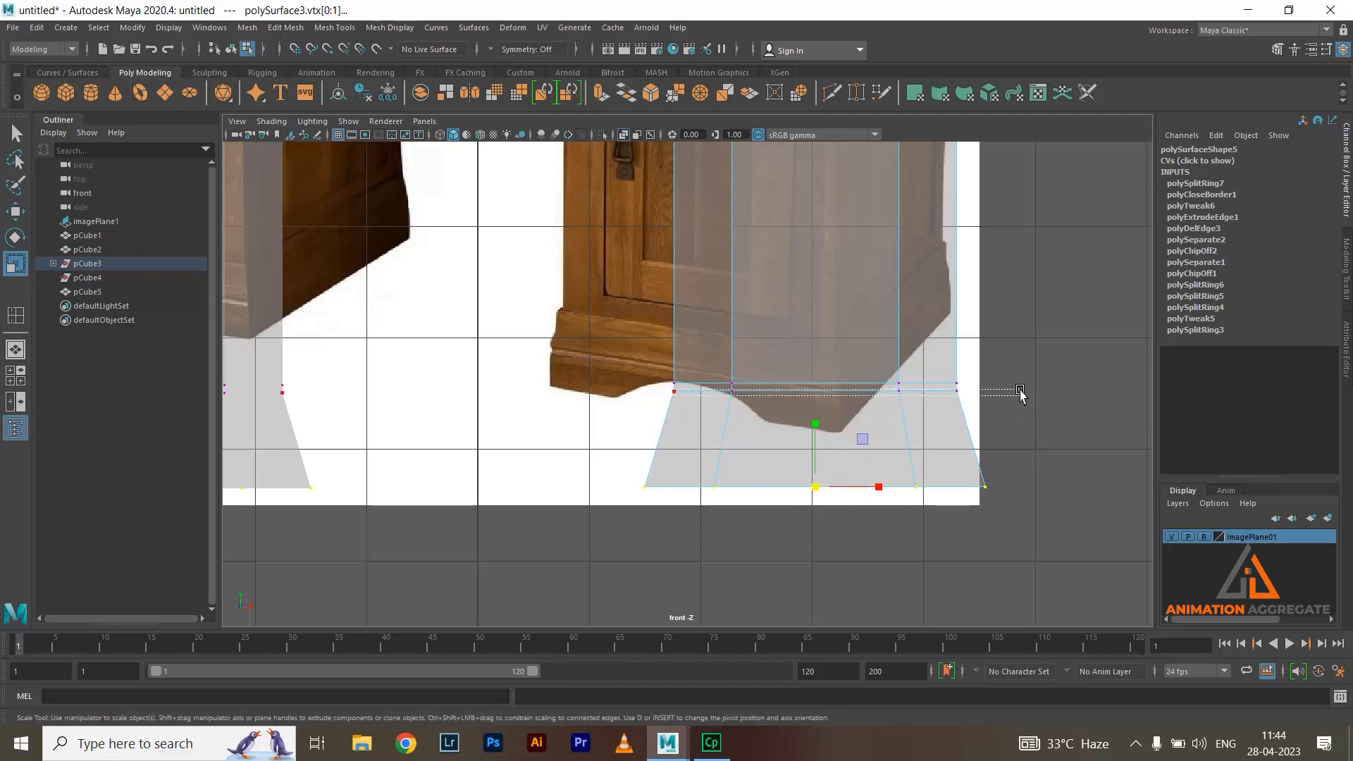
drag(1020, 393, 1020, 393)
drag(815, 393, 820, 397)
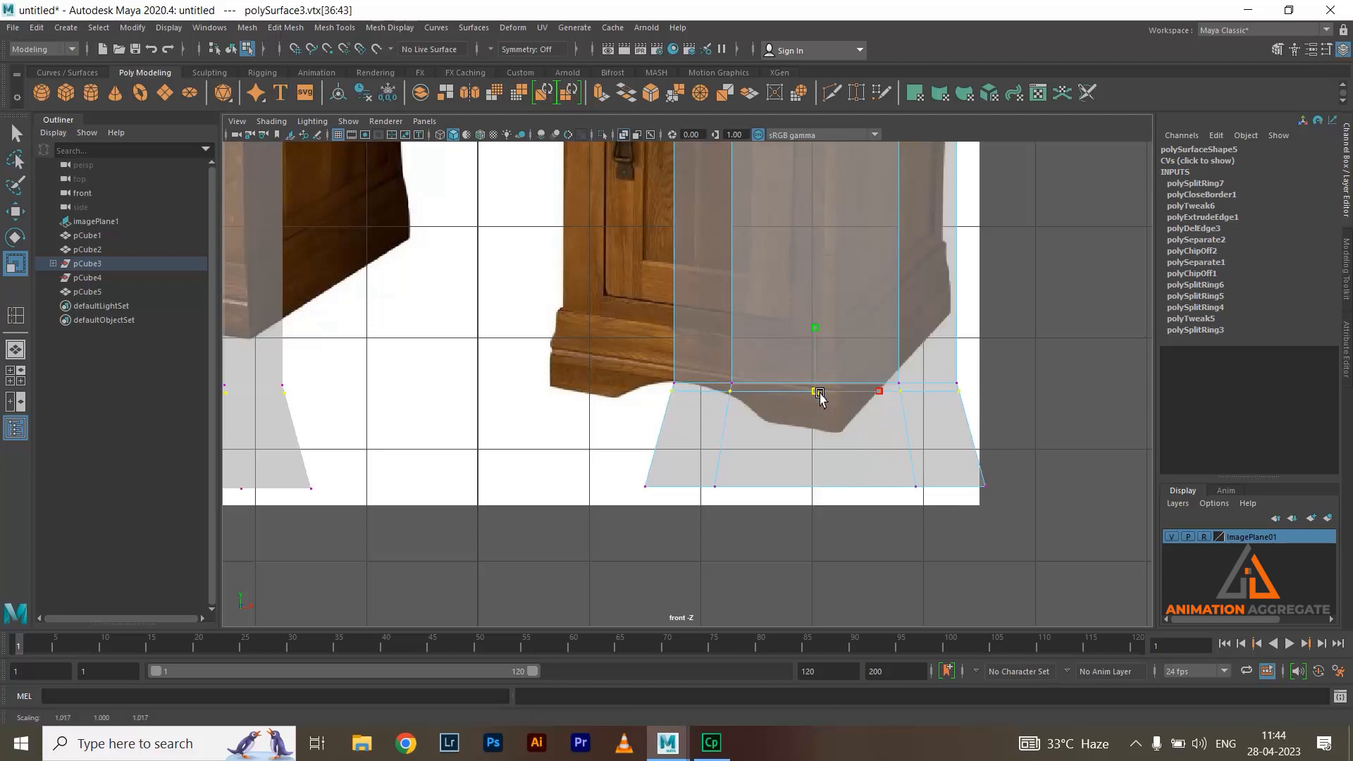
key(ctrl+z)
Extrude the thin ring of faces above the flared base with a thickness of 0.03
scroll(753, 310, up, 2)
right_drag(760, 384, 761, 396)
click(724, 391)
click(839, 388)
shift+right_drag(1078, 337, 1072, 348)
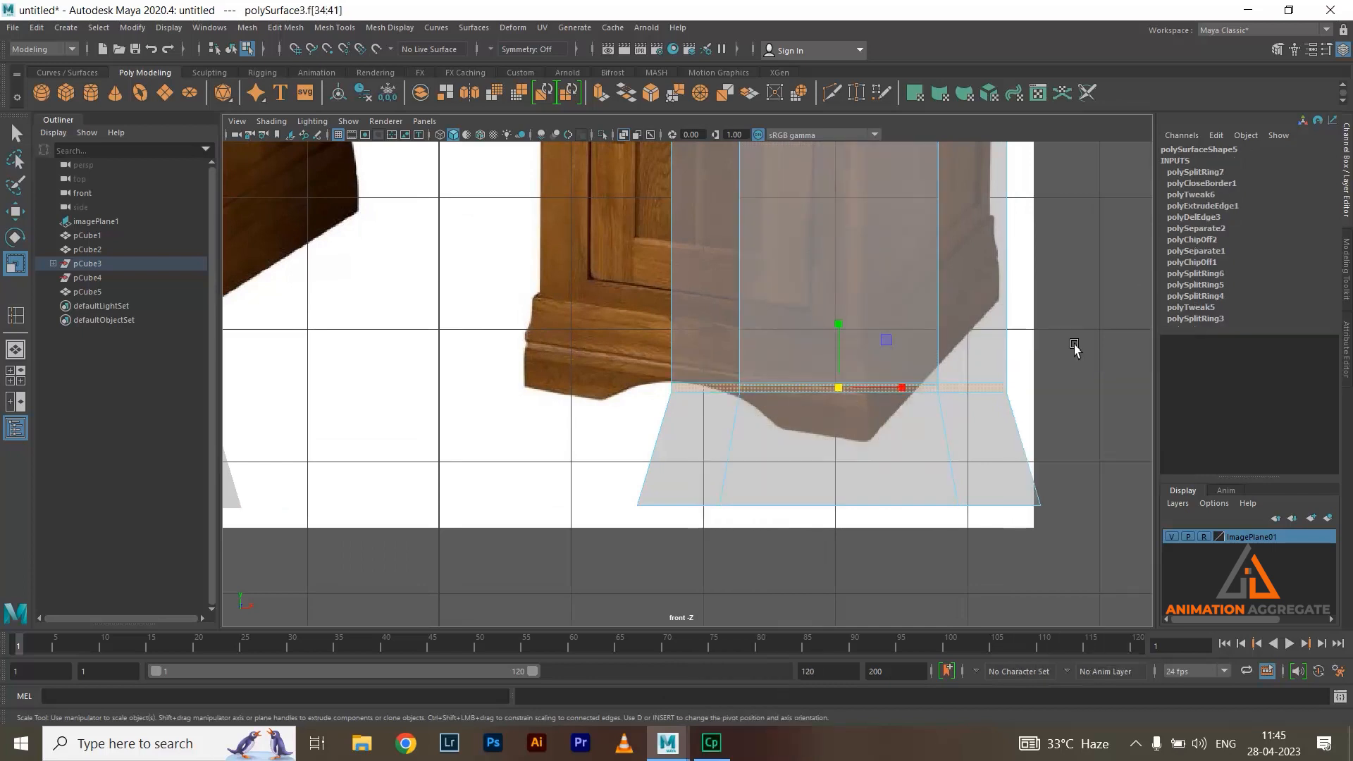
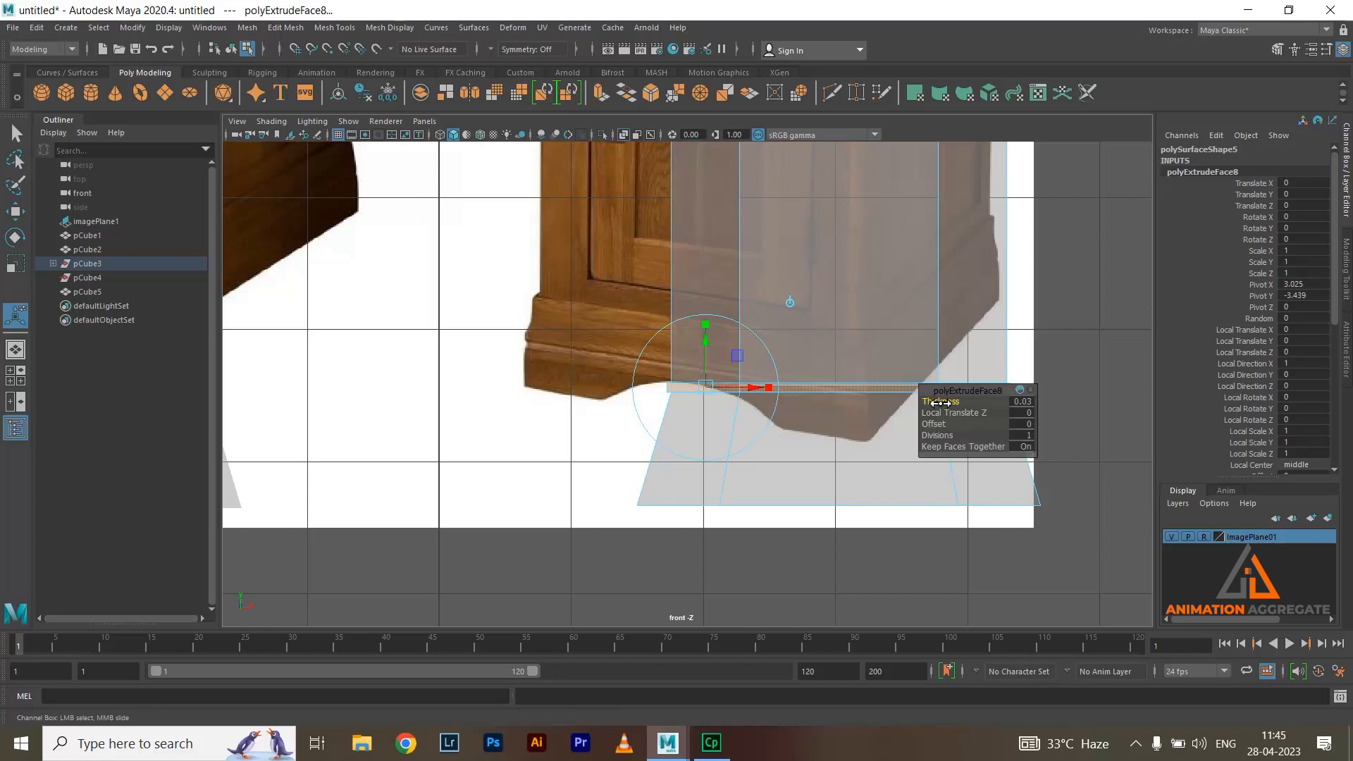
key(space)
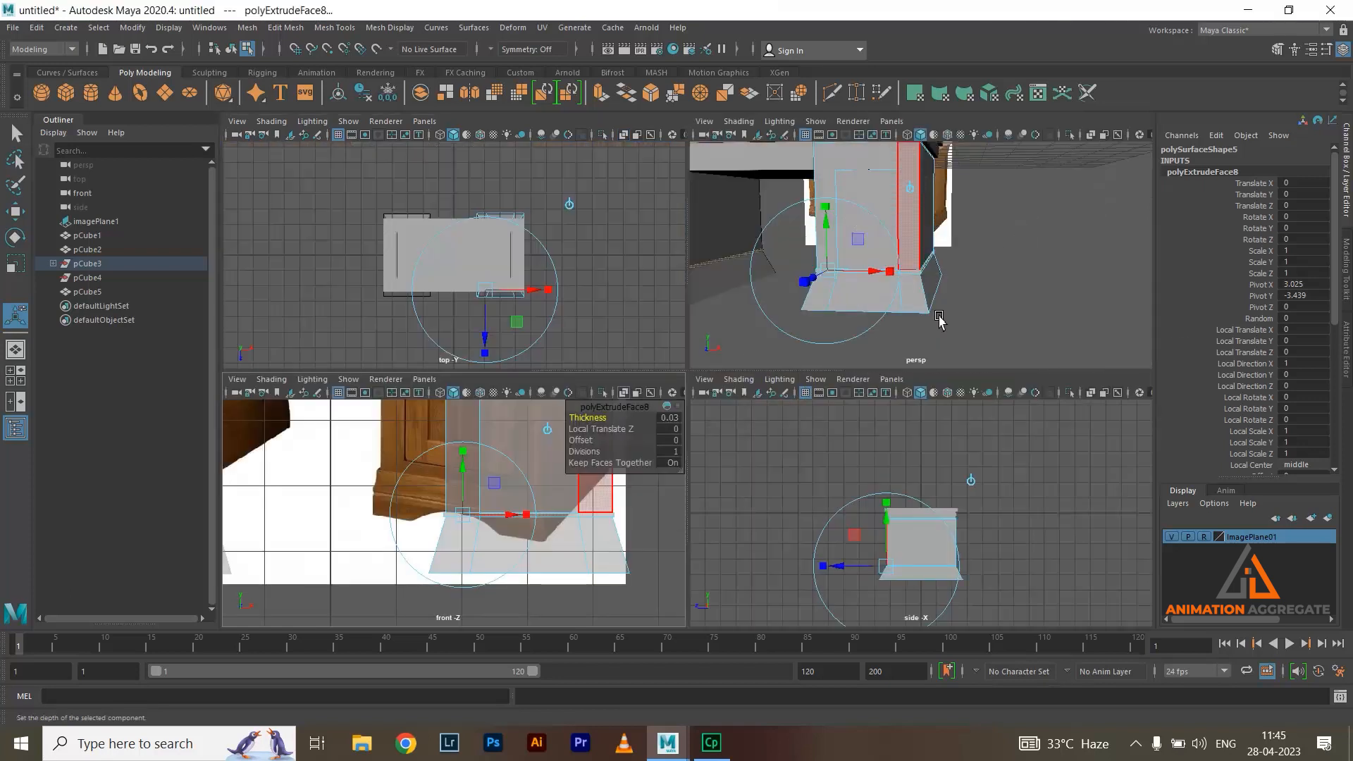
key(space)
alt+drag(940, 321, 718, 308)
scroll(719, 293, up, 5)
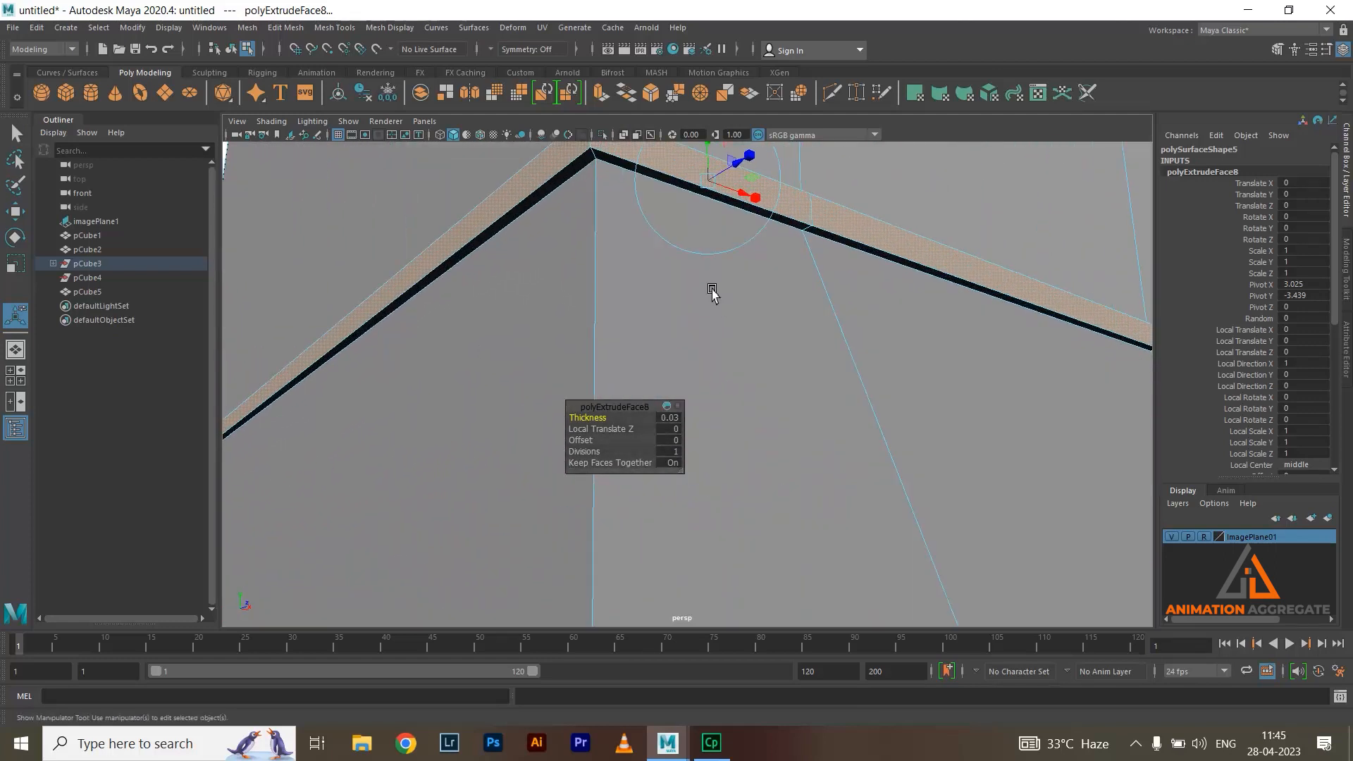
scroll(713, 292, down, 6)
scroll(700, 278, up, 2)
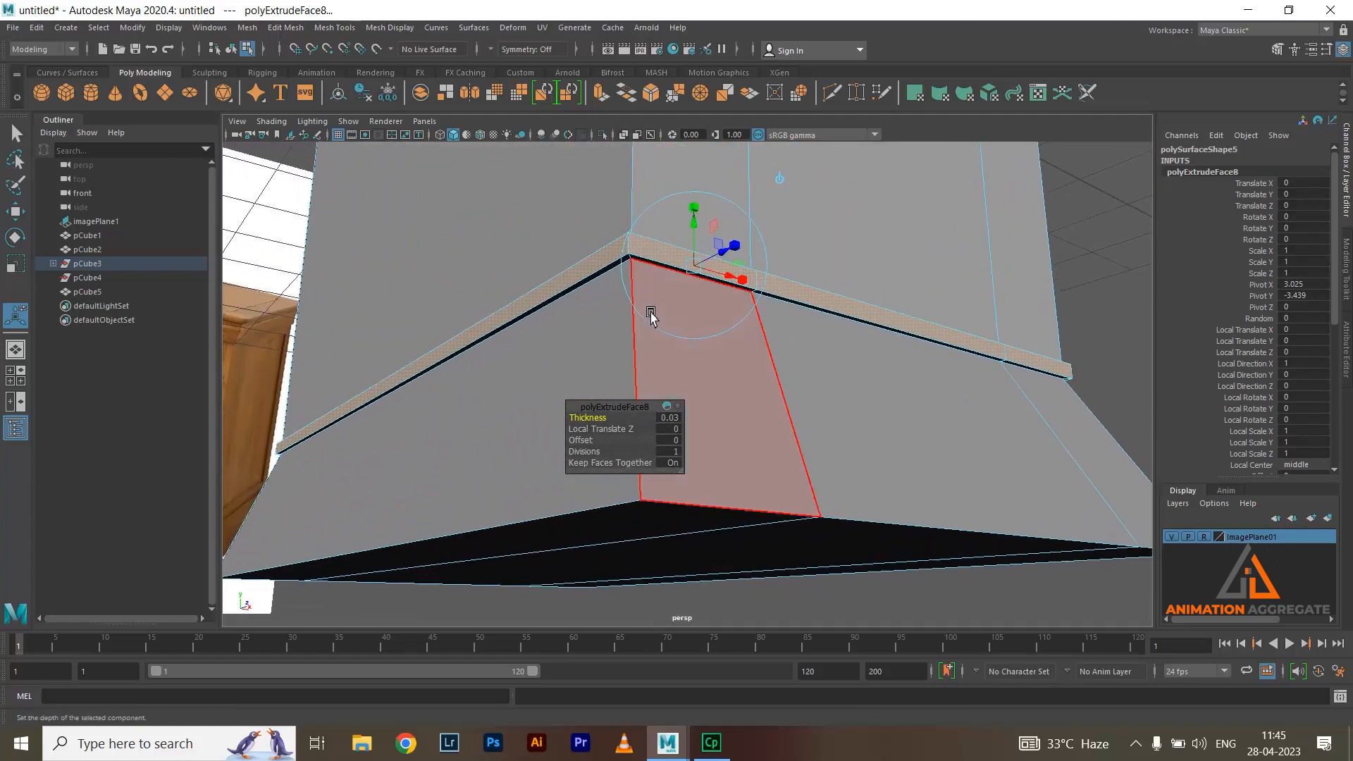
Delete the edge loop beneath the extruded band so it joins the flared base directly, checking the base from several sides
right_drag(645, 260, 634, 266)
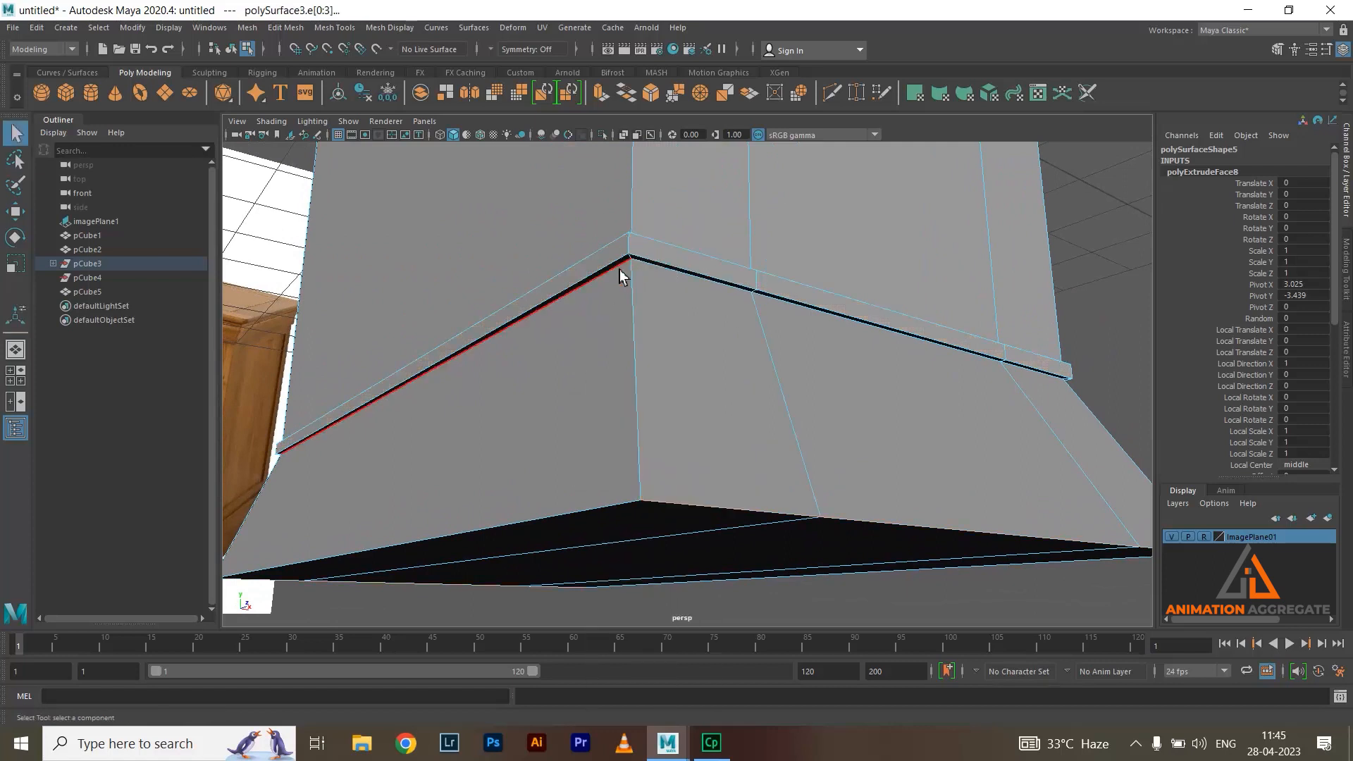
click(621, 274)
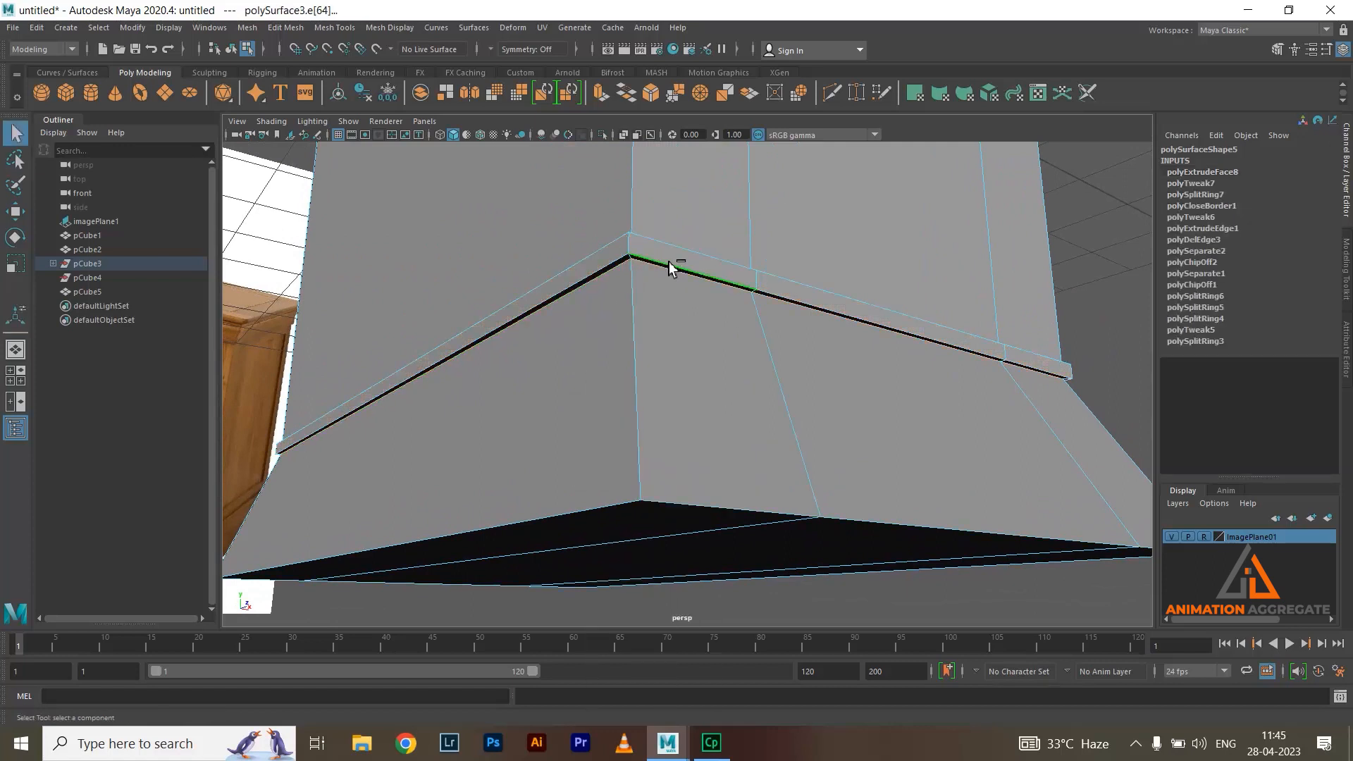
shift+right_drag(790, 233, 705, 262)
alt+drag(722, 278, 719, 362)
alt+right_drag(719, 362, 780, 362)
alt+drag(779, 362, 755, 425)
alt+right_drag(780, 422, 783, 408)
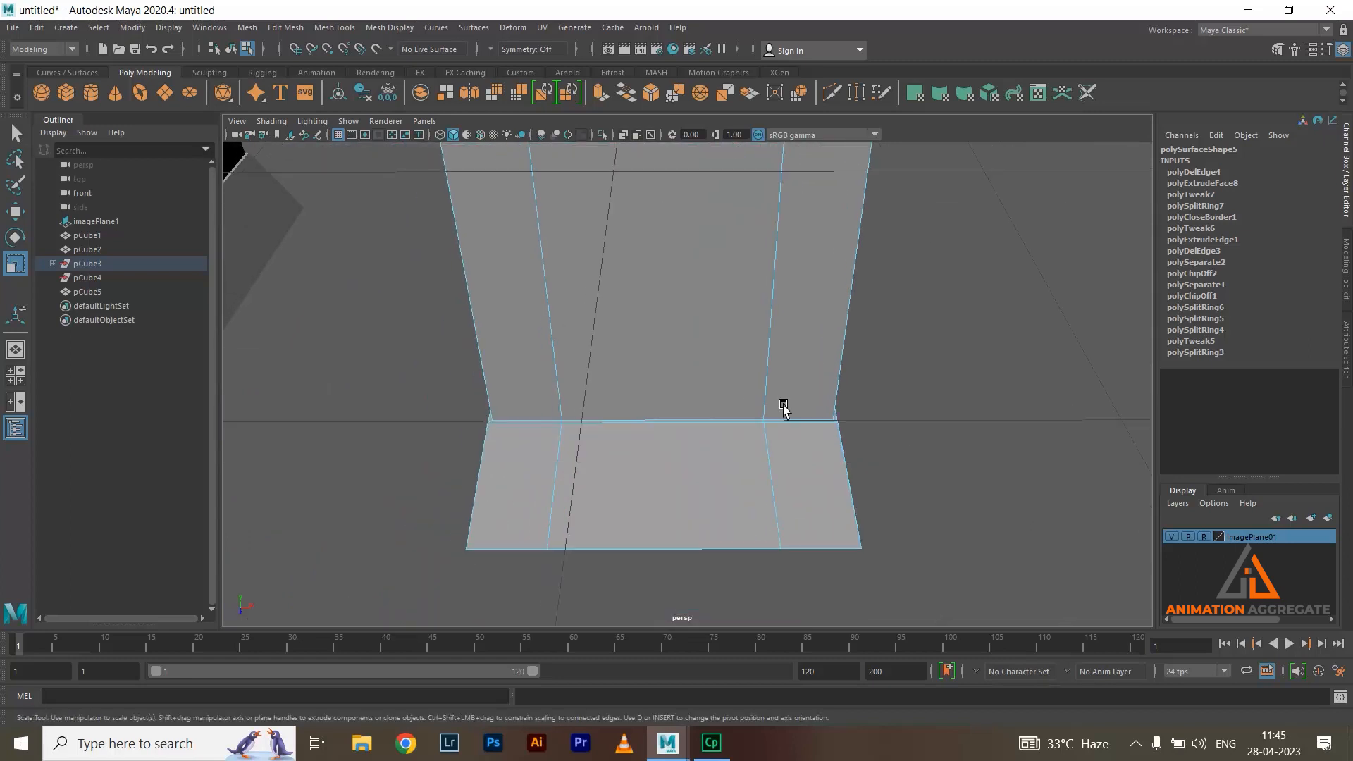
alt+drag(663, 511, 713, 414)
alt+right_drag(713, 409, 810, 447)
scroll(810, 353, up, 3)
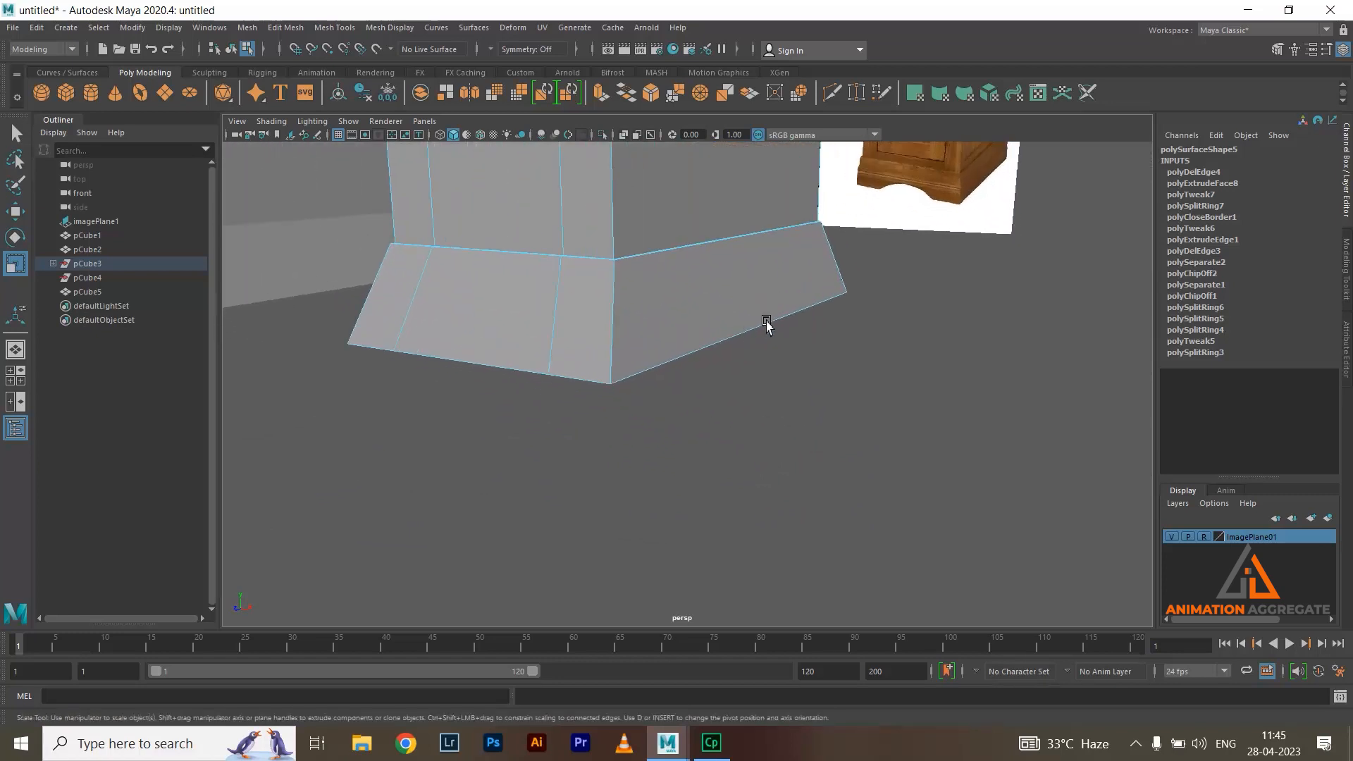
In the front view, cut a horizontal edge loop around the lower part of the flared base and undo the sideways vertex move
key(space)
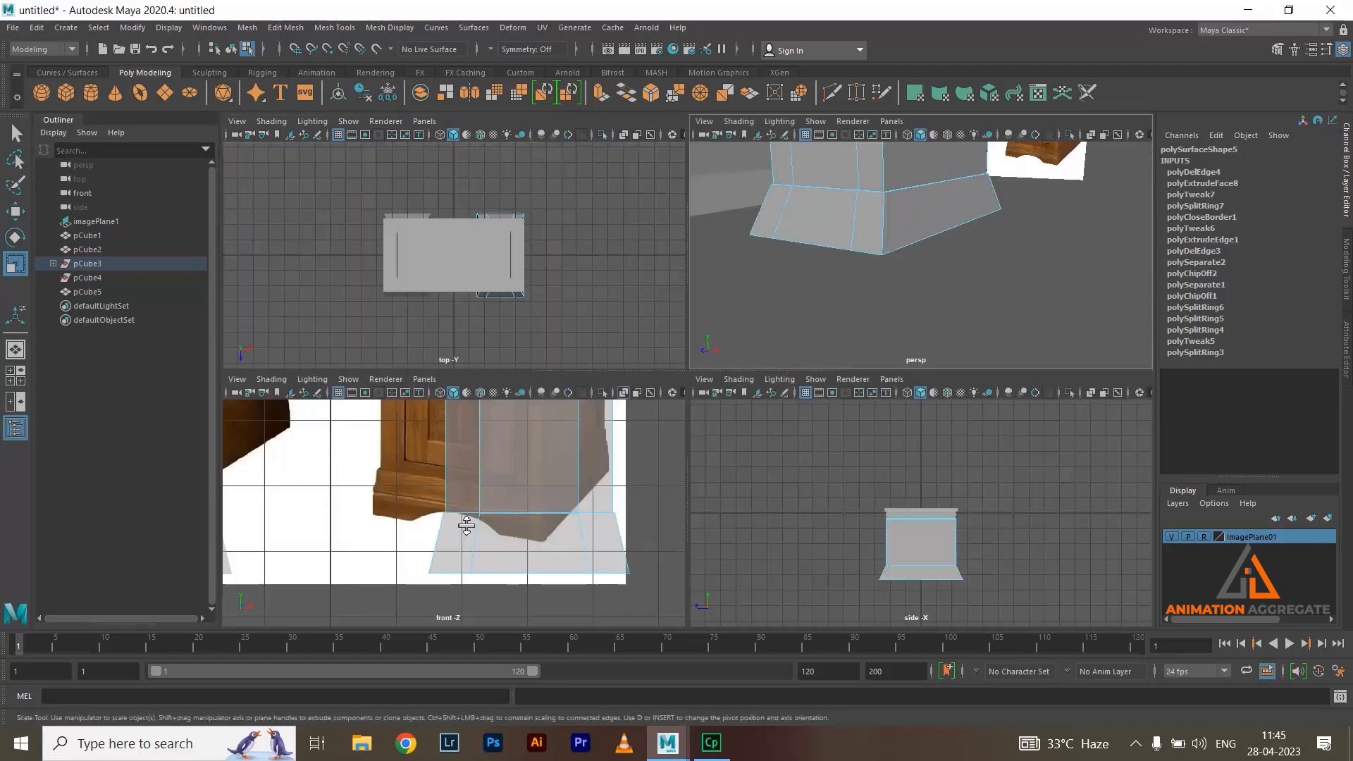
key(space)
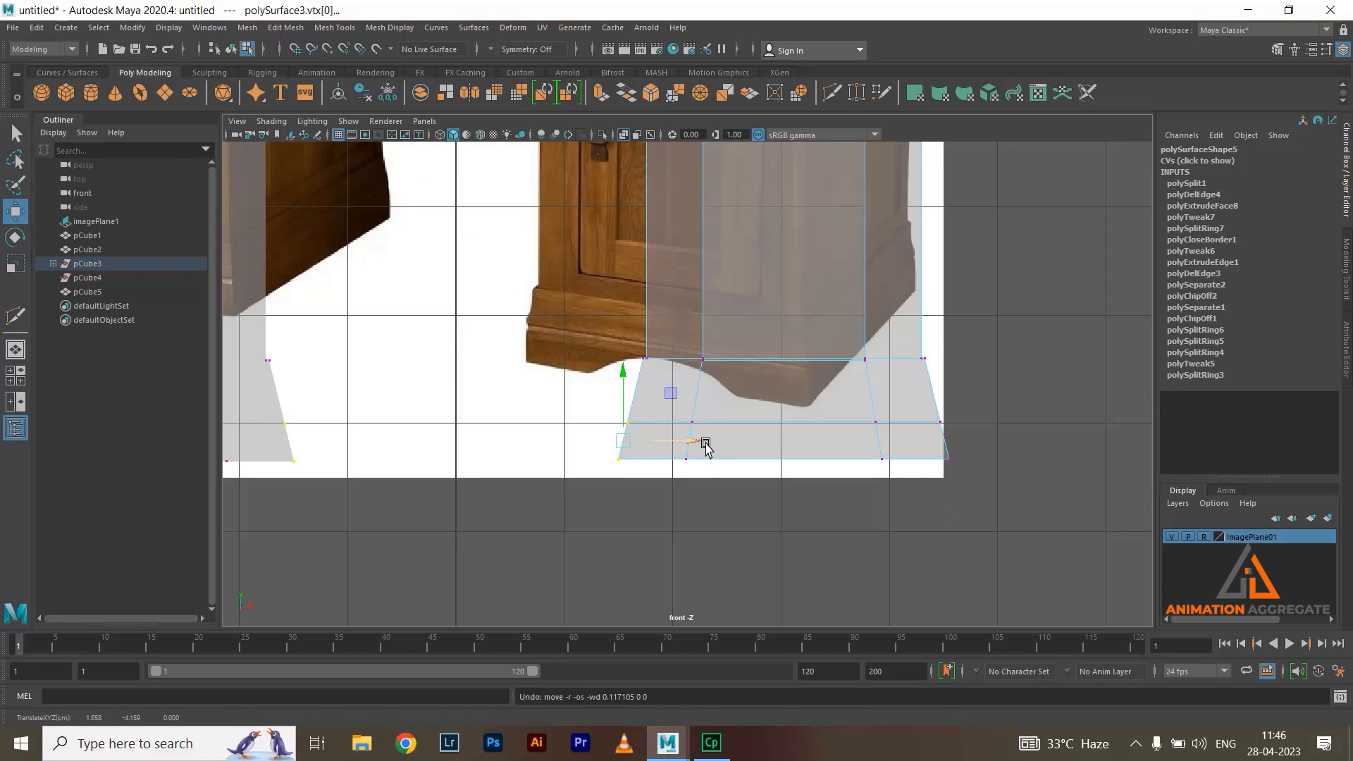
key(ctrl+z)
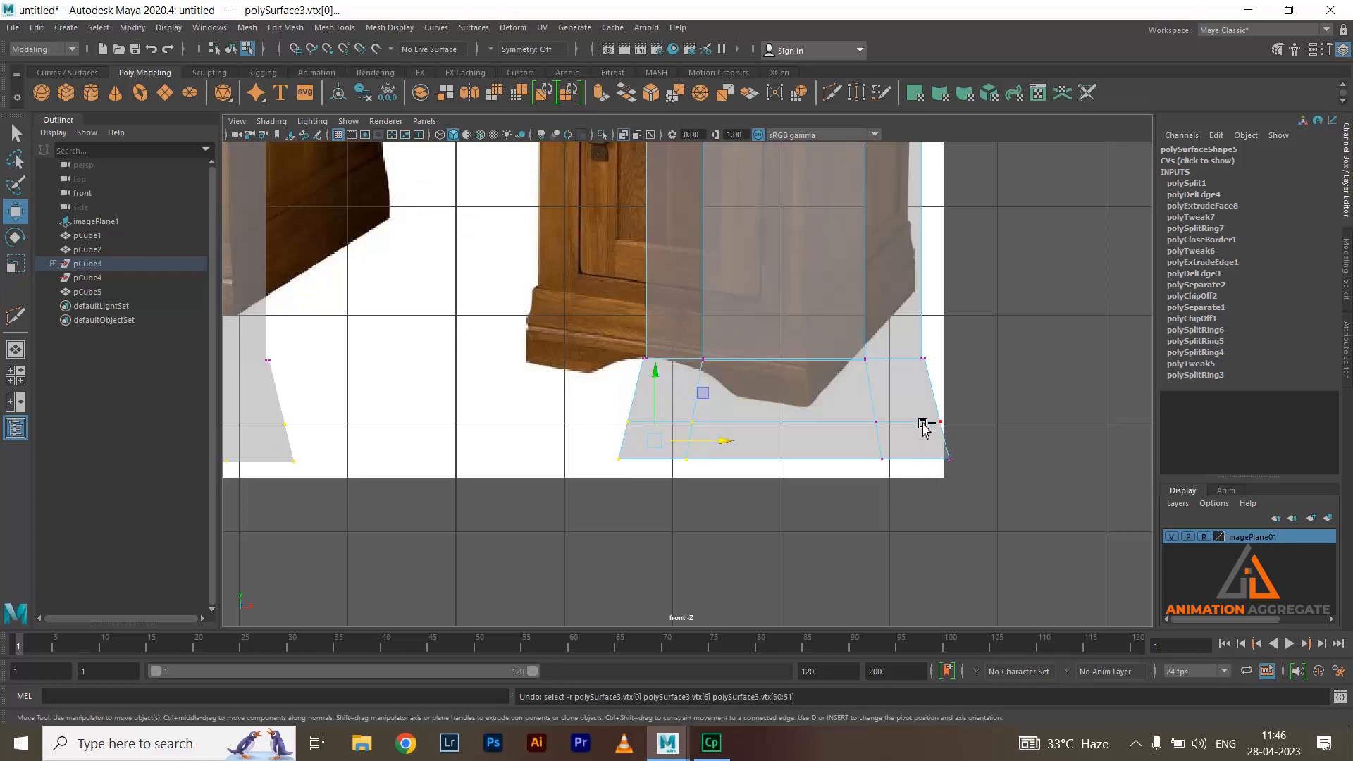
right_drag(875, 418, 941, 349)
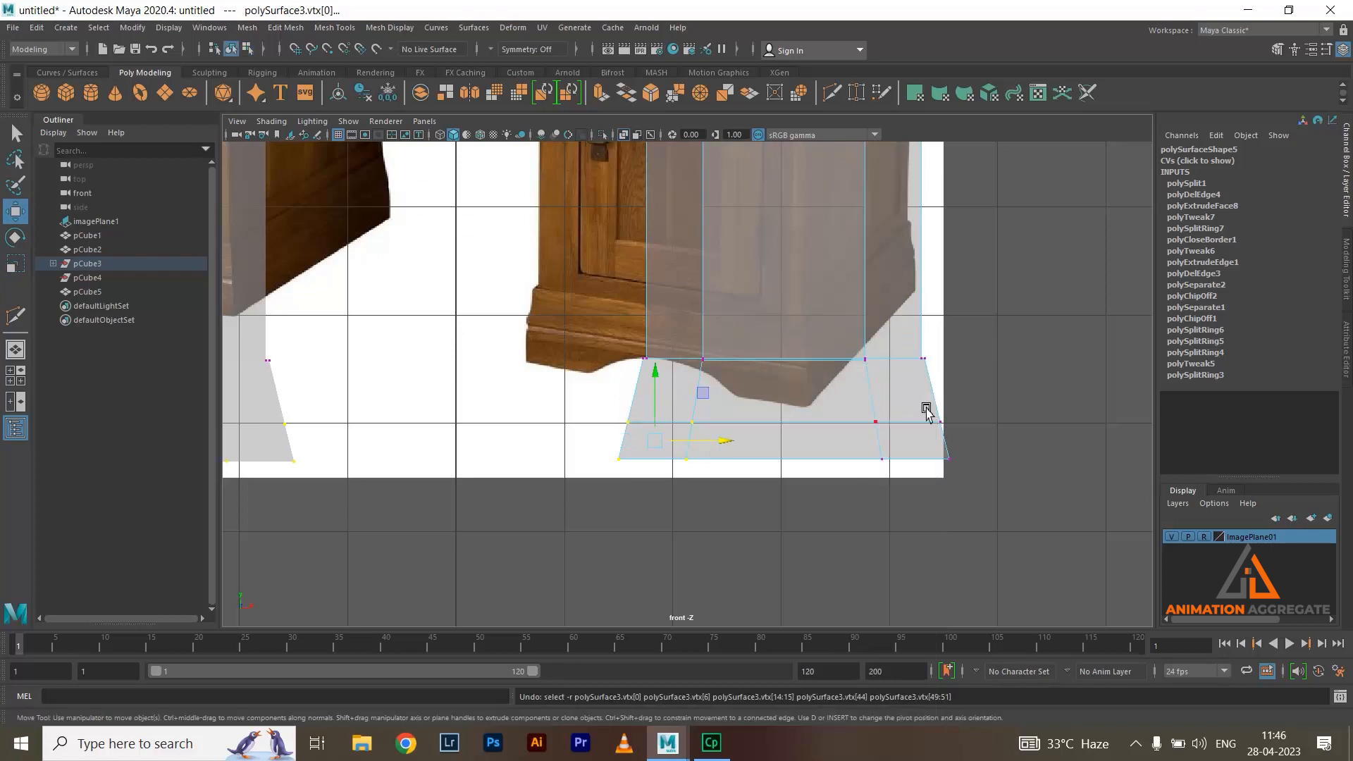
Try to shift the horizontal edge loop around the lower flared base slightly upward in the perspective view
key(space)
key(space)
mouse_move(855, 302)
alt+mouse_down()
mouse_move(876, 296)
mouse_move(857, 300)
alt+mouse_up()
right_drag(746, 289, 741, 255)
double_click(709, 293)
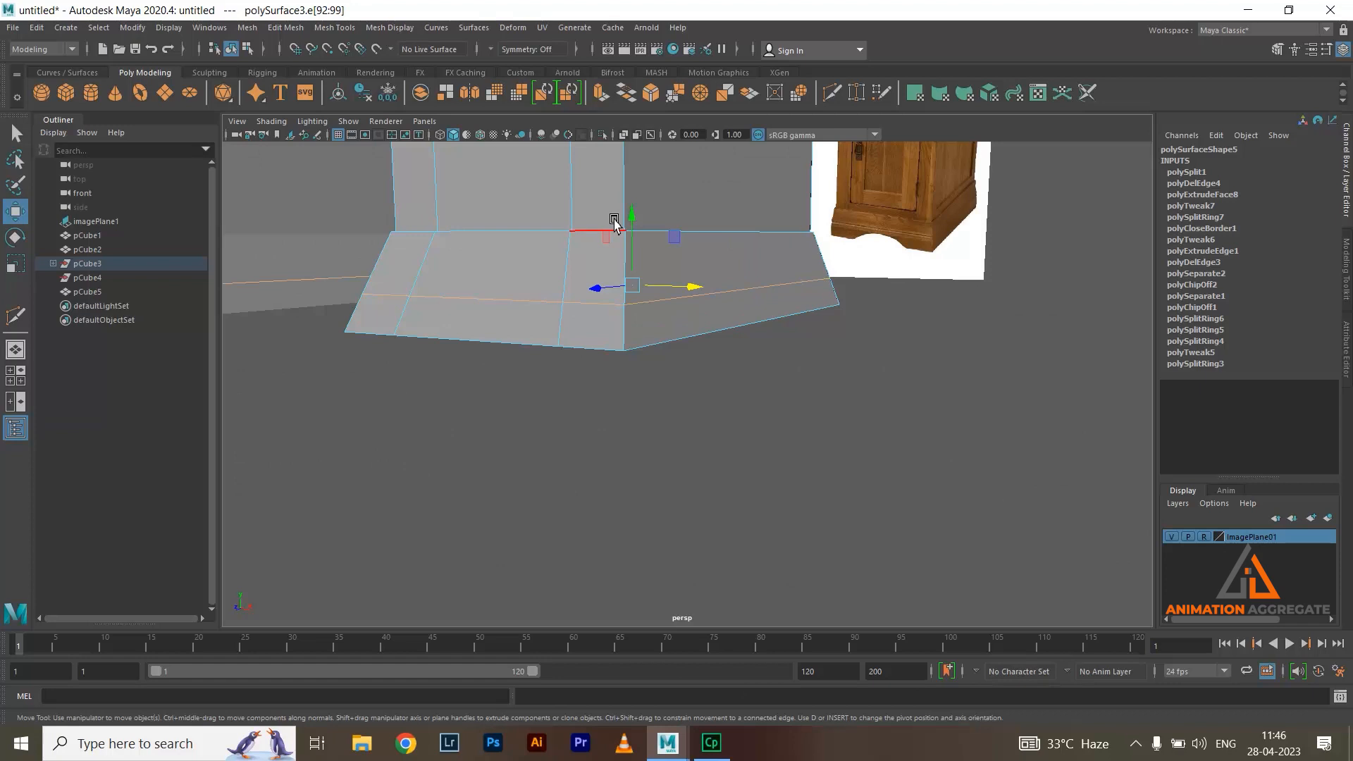
drag(632, 219, 631, 211)
key(space)
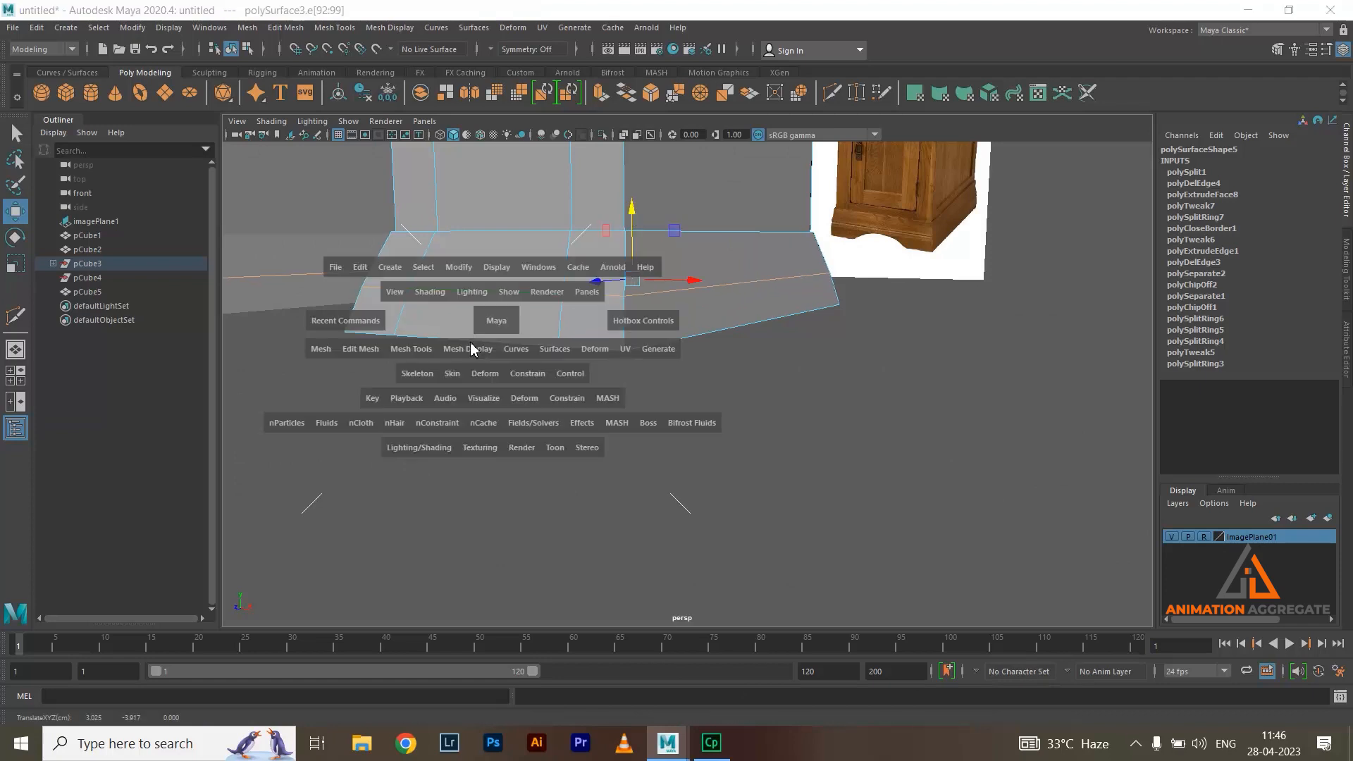
key(space)
click(866, 402)
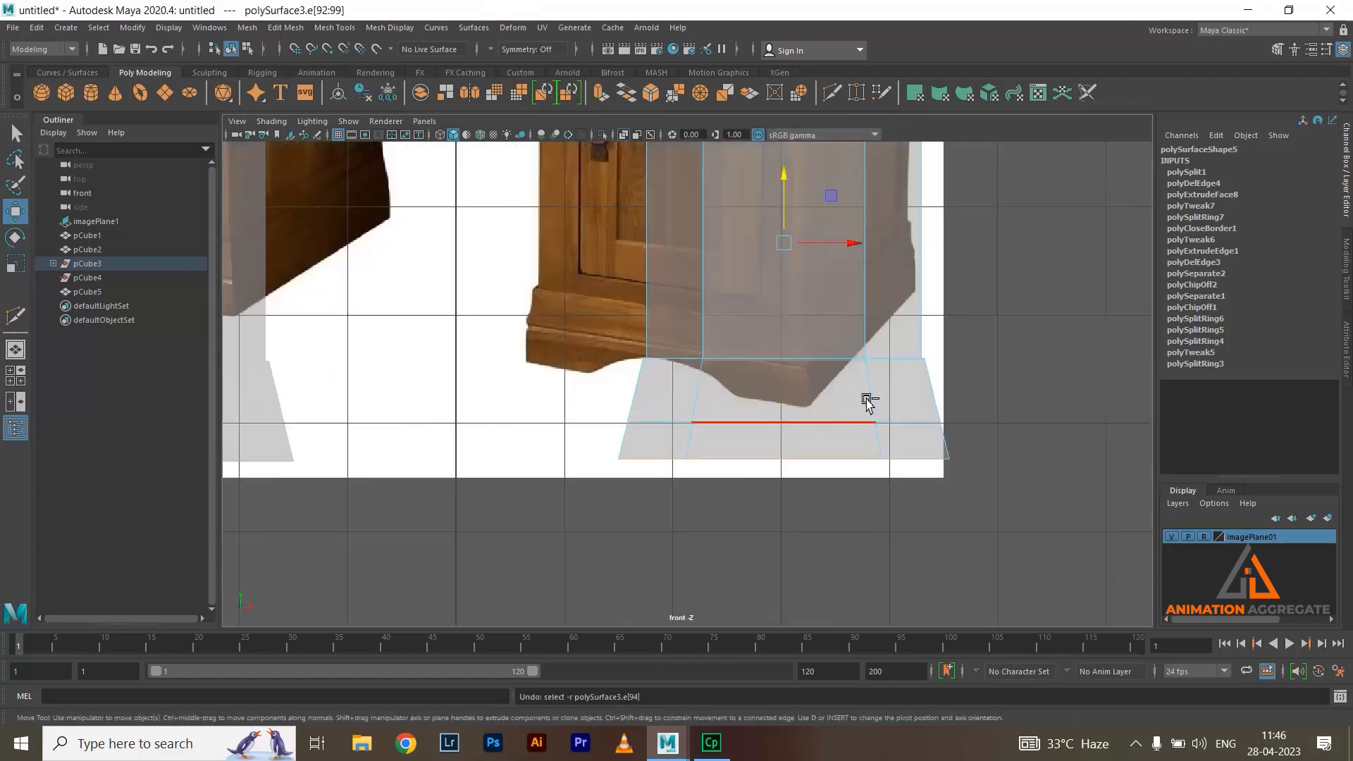
Undo the edge loop cut around the lower flared base while keeping the earlier edge deletion
key(F9)
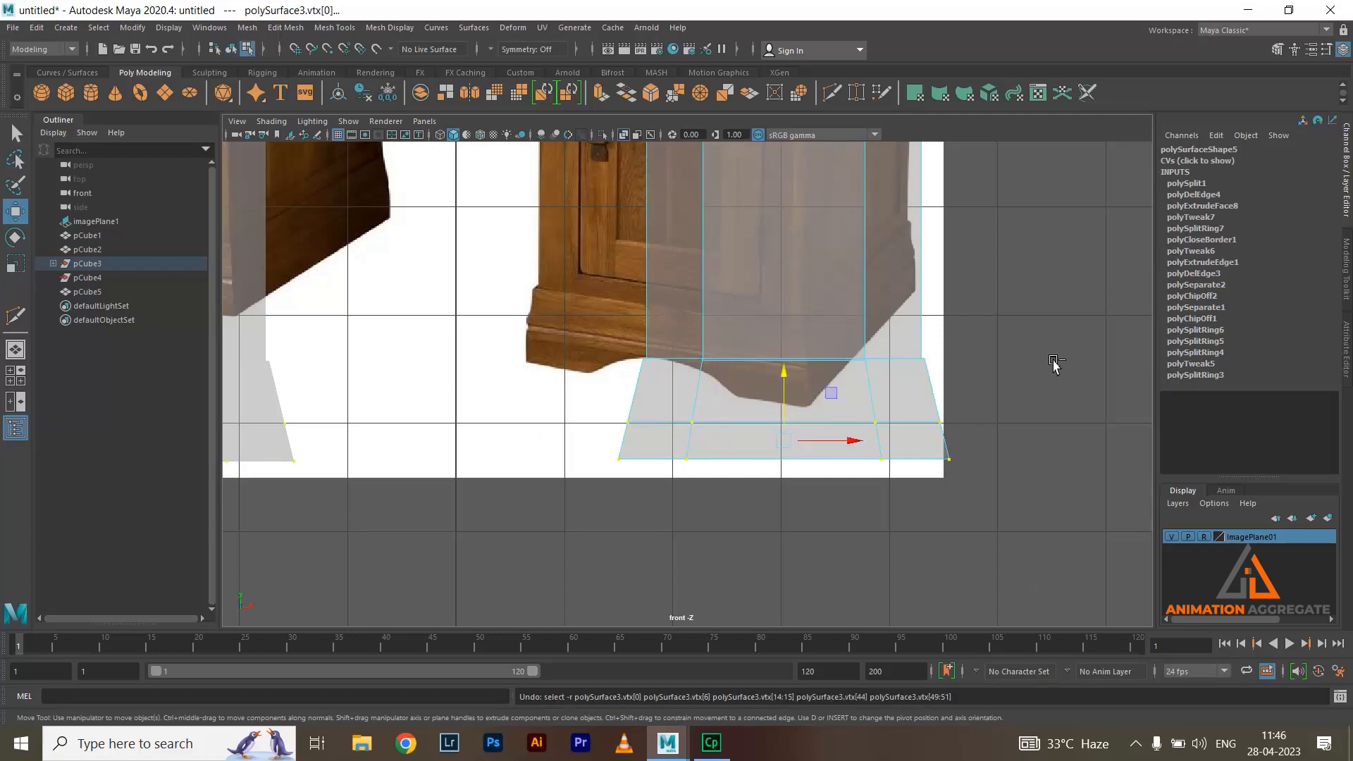
key(ctrl+z)
key(ctrl+z)
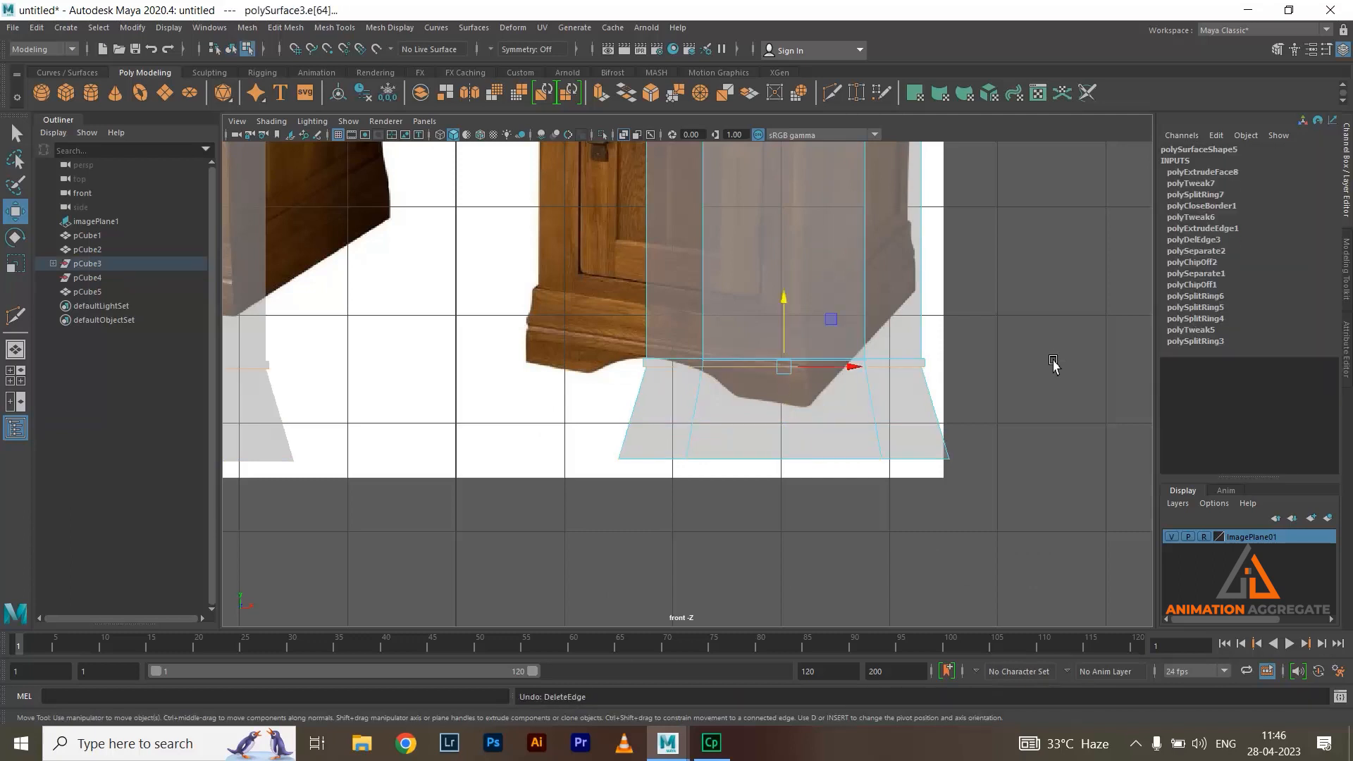
key(ctrl+y)
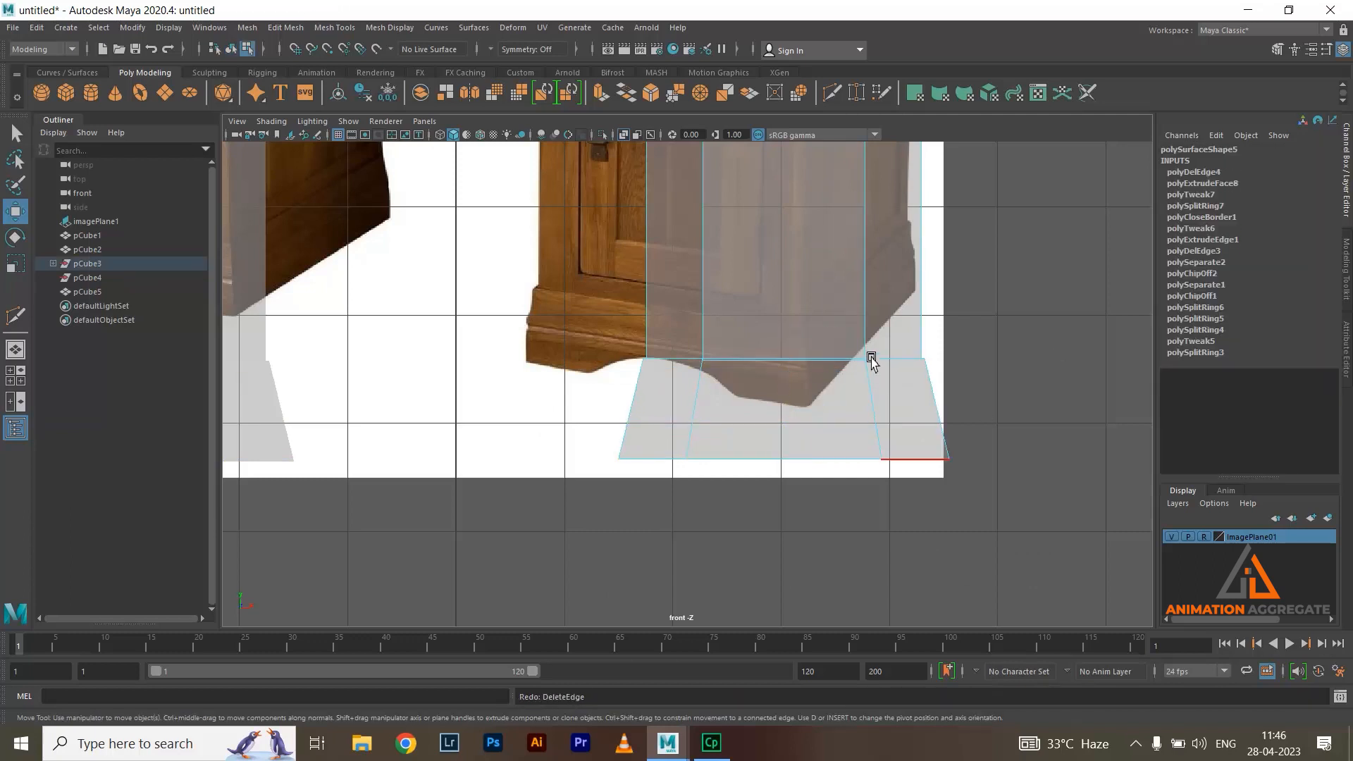
Cut two closely spaced horizontal edge loops around the lower part of the flared base with Multi-Cut
scroll(874, 367, up, 1)
click(941, 413)
shift+right_drag(906, 391, 864, 395)
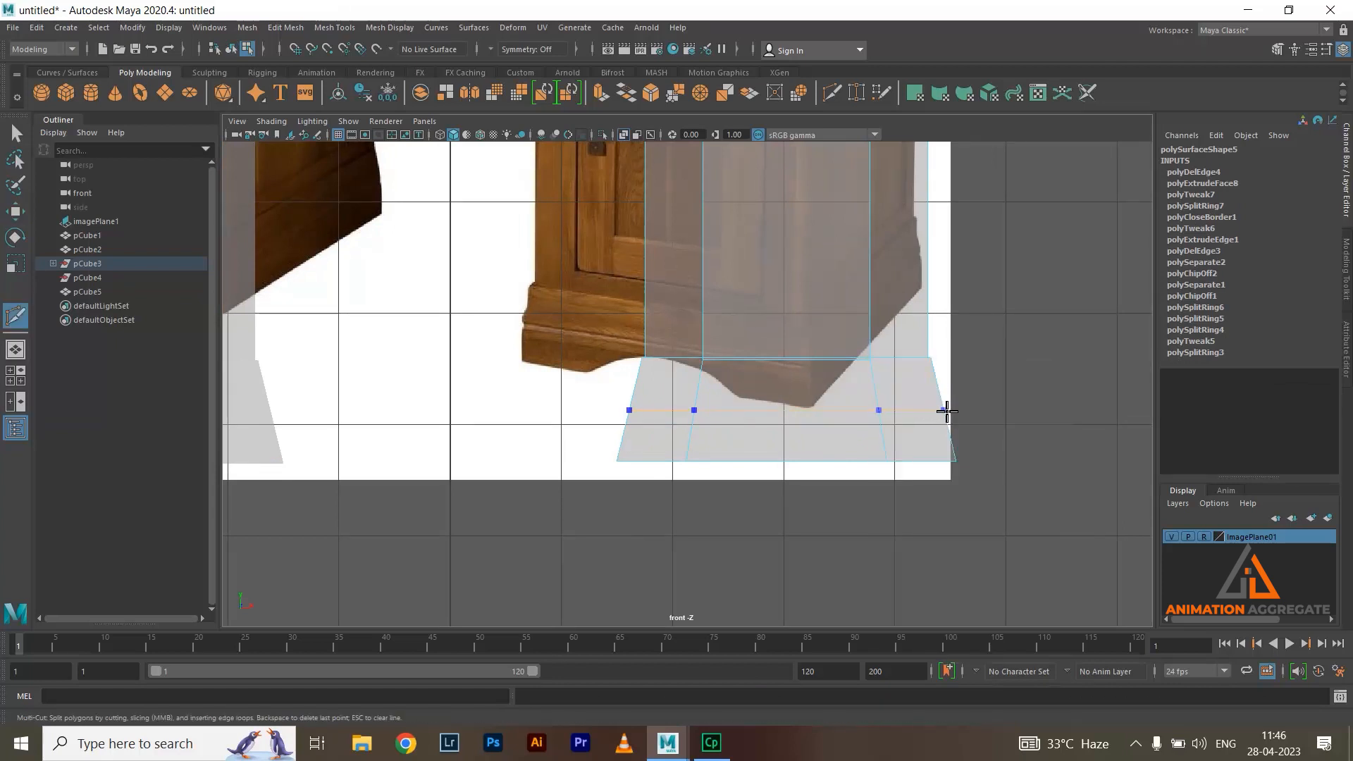
ctrl+click(948, 412)
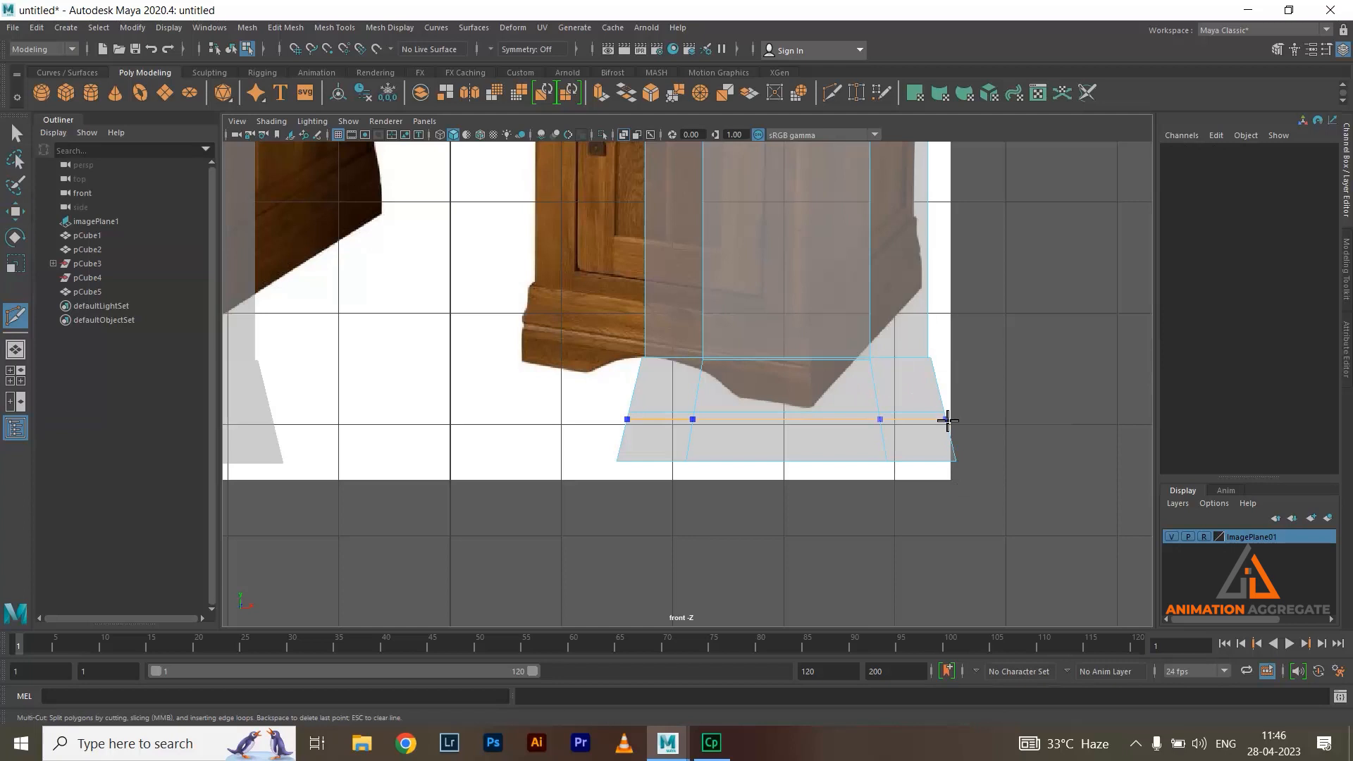
scroll(807, 323, up, 3)
Select the thin ring of faces between the two new loops and extrude it slightly inward as a groove
key(w)
right_drag(913, 412, 912, 395)
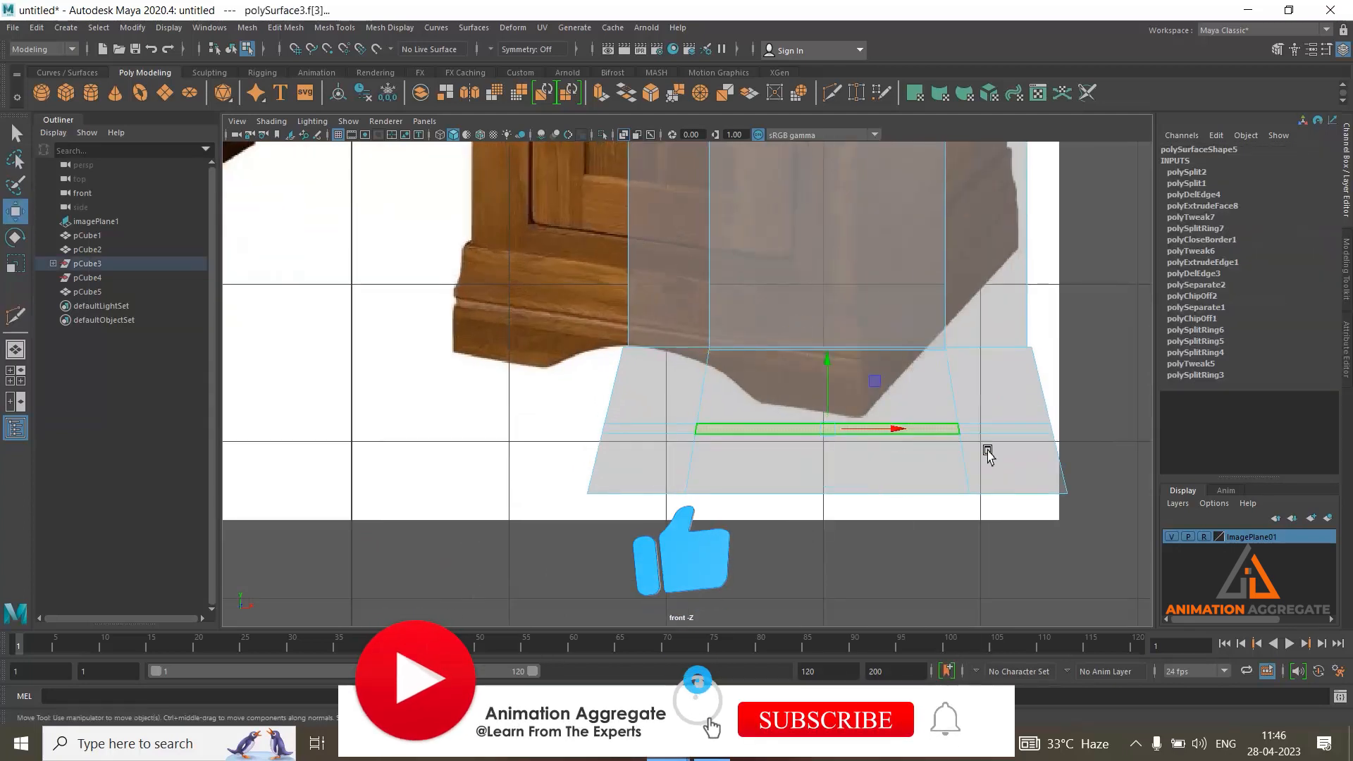
double_click(1003, 426)
shift+right_drag(474, 259, 473, 286)
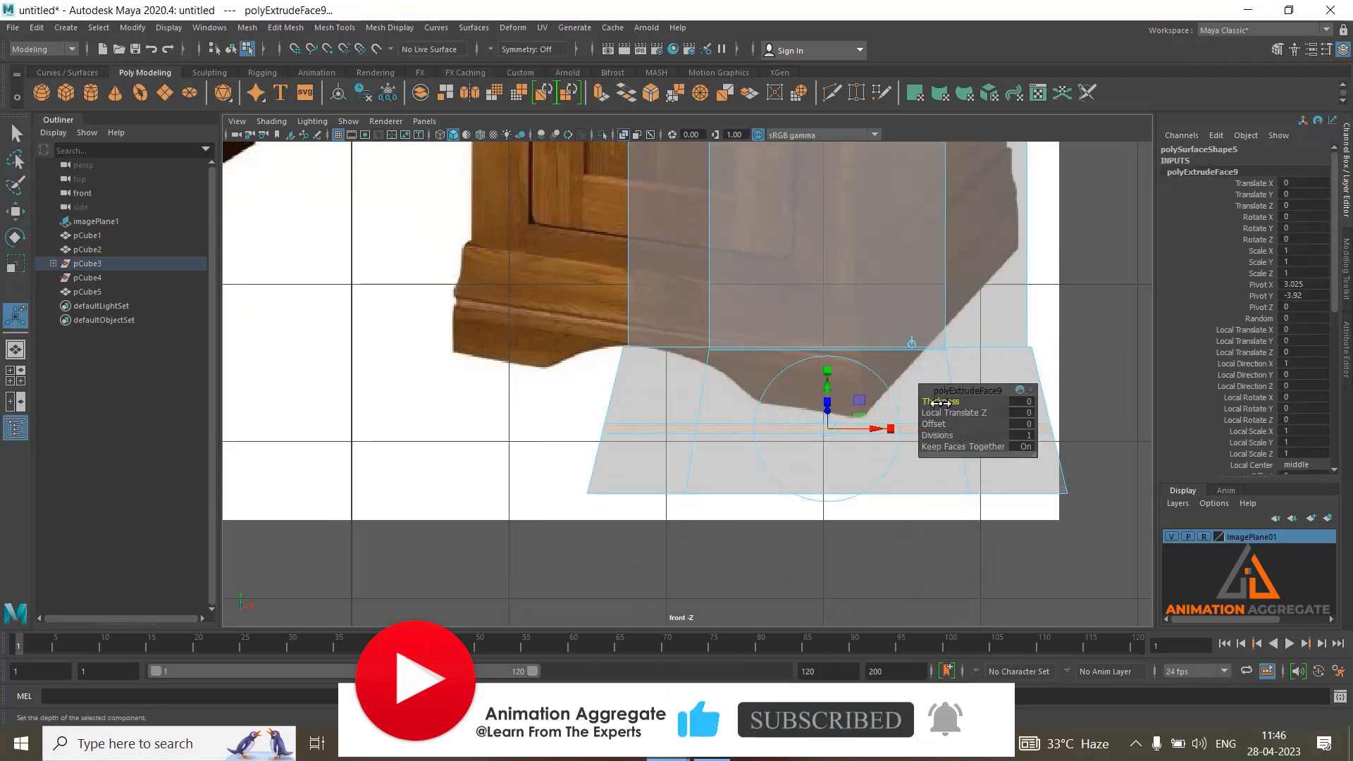
drag(941, 402, 937, 402)
right_drag(686, 334, 754, 308)
alt+middle_drag(809, 390, 808, 389)
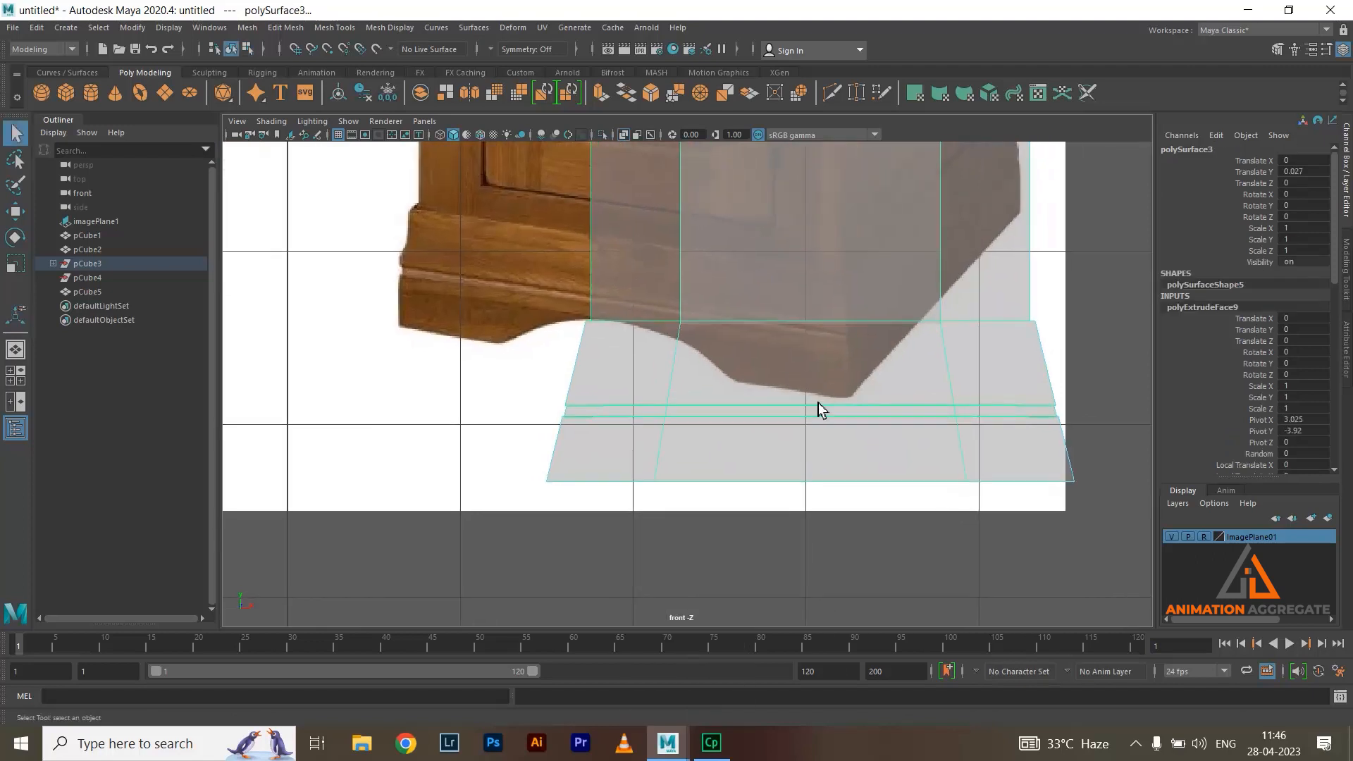
Insert vertical edge loops through the middle of the pedestal front, with split type Multi and 3 divisions
right_drag(829, 358, 869, 338)
shift+right_click(857, 343)
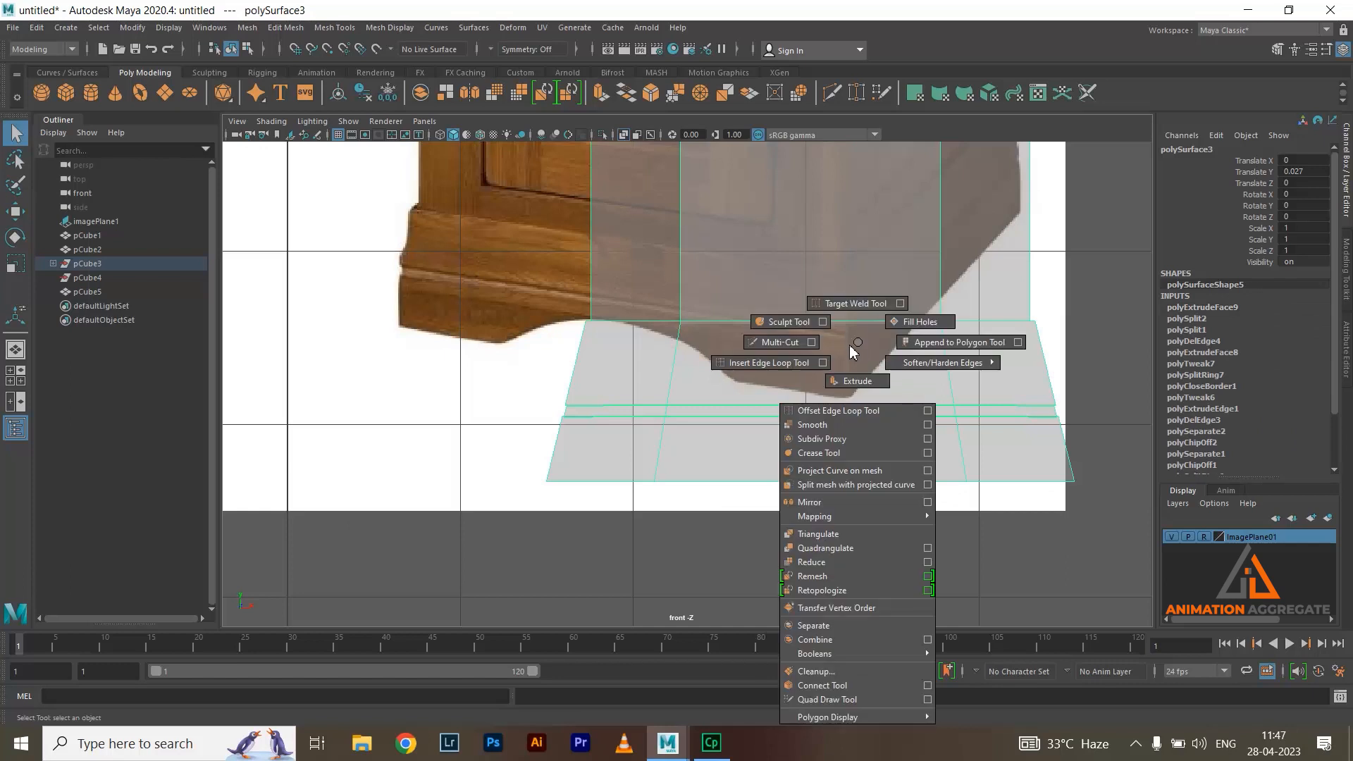
click(771, 362)
click(804, 418)
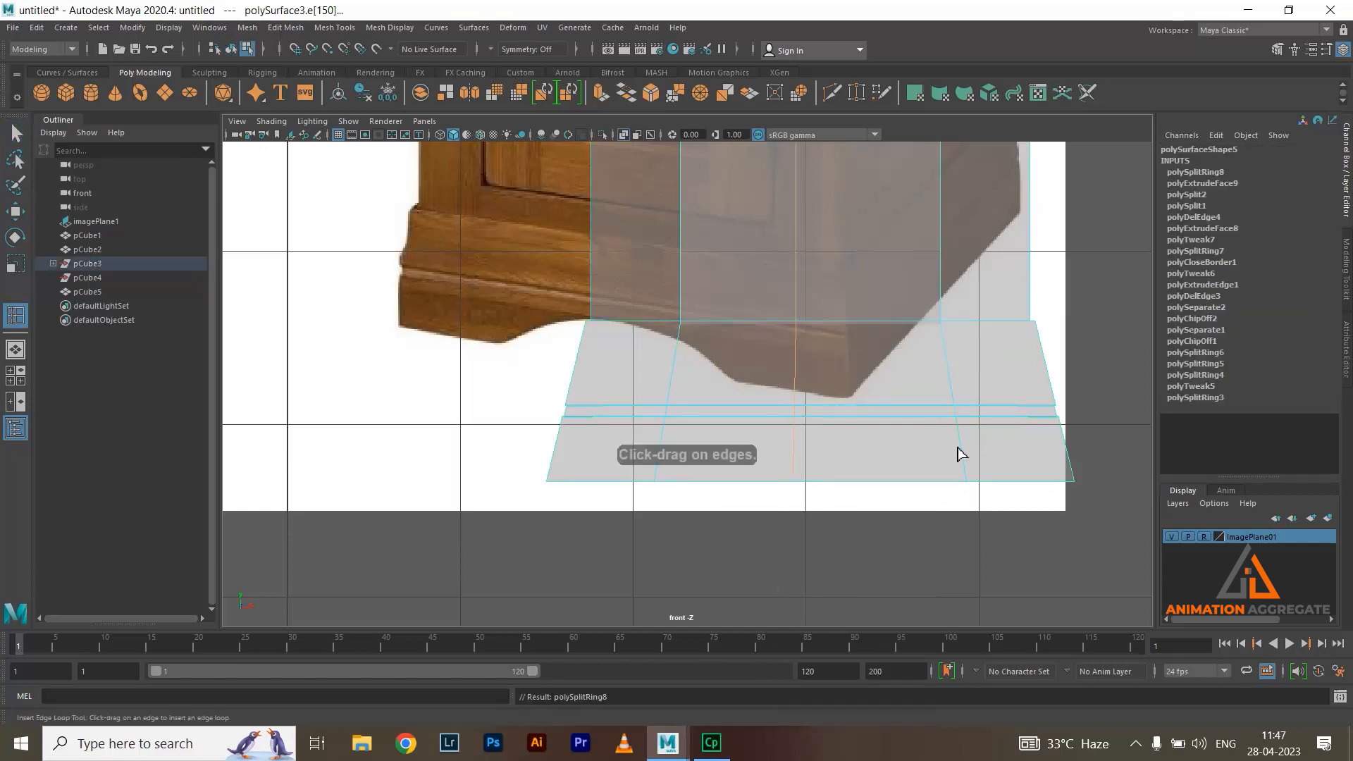
key(w)
click(1207, 172)
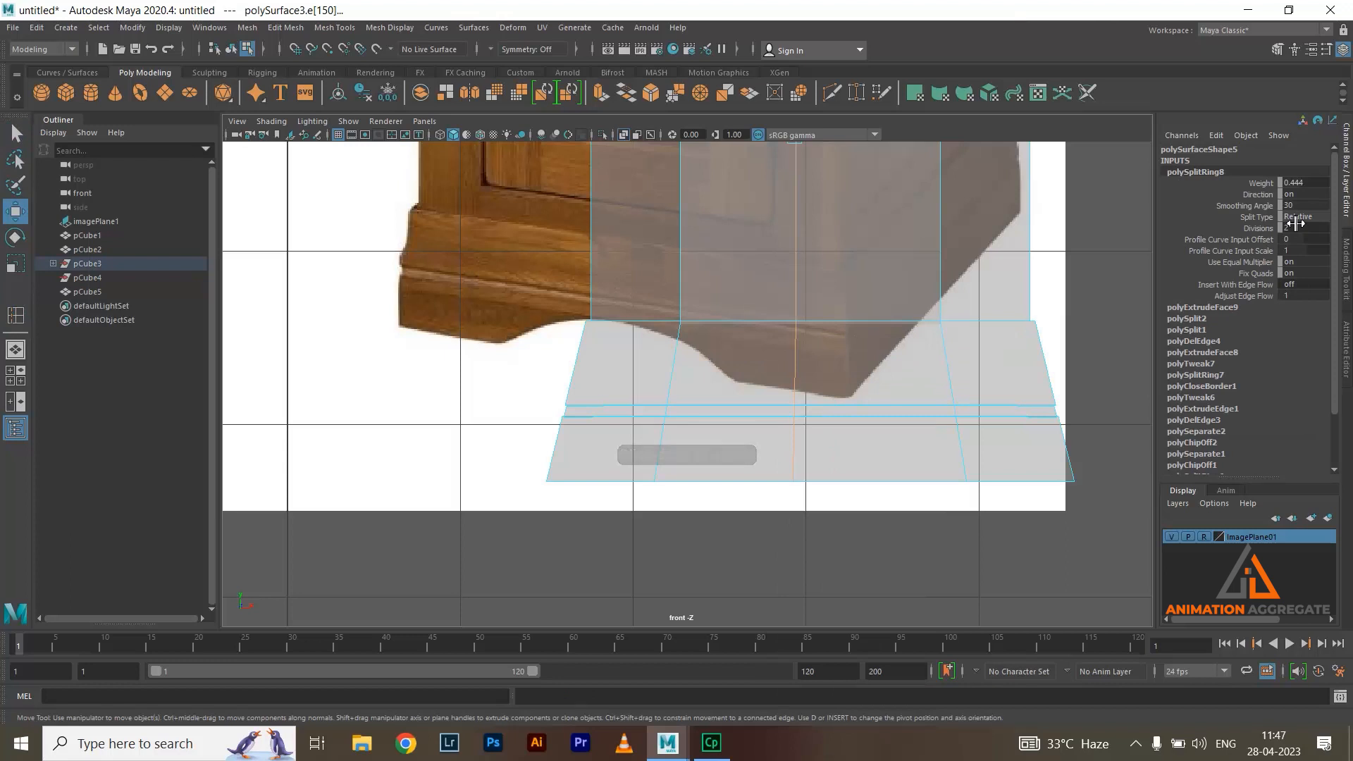
click(1304, 216)
click(1322, 259)
click(1258, 229)
middle_drag(1065, 297, 1072, 293)
Raise the groove's vertices on the flared base and narrow them horizontally to a scale of about 0.98
right_drag(945, 354, 876, 379)
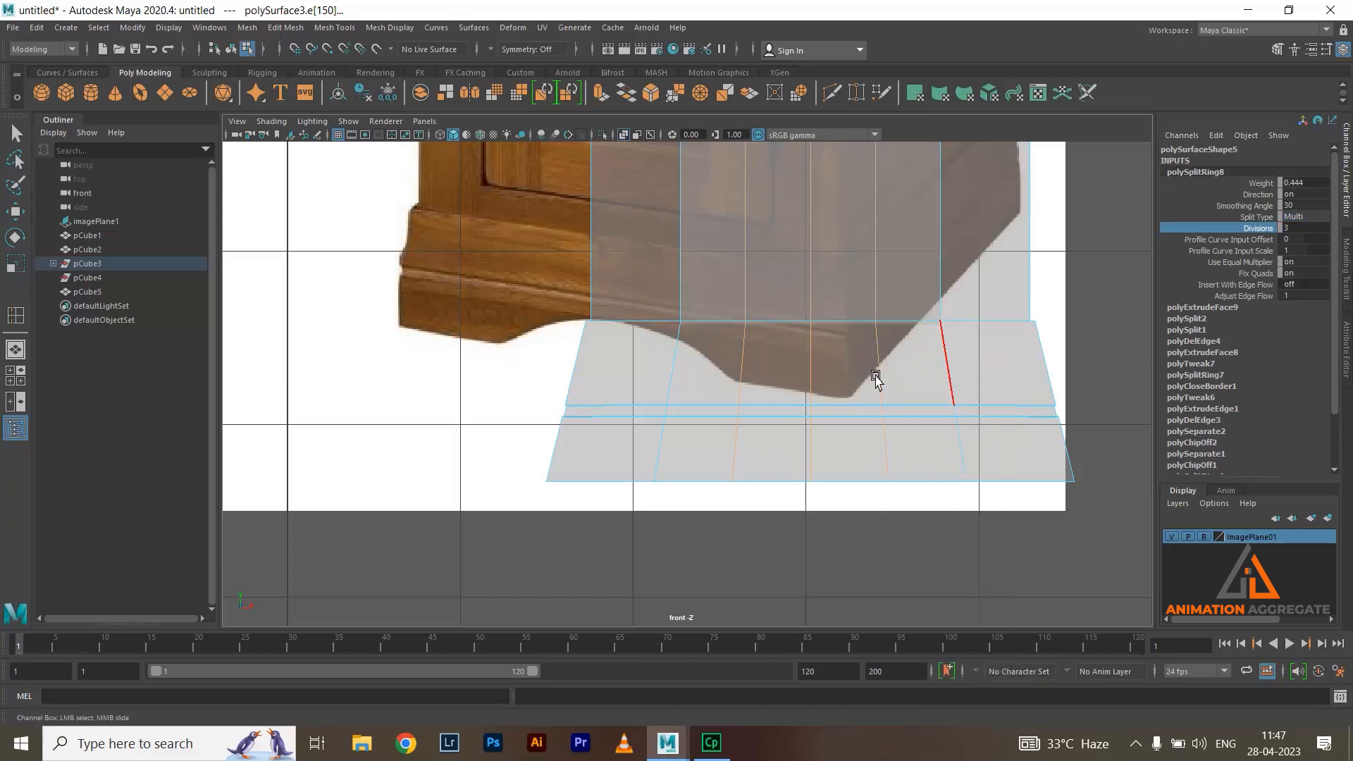
alt+middle_drag(860, 375, 731, 398)
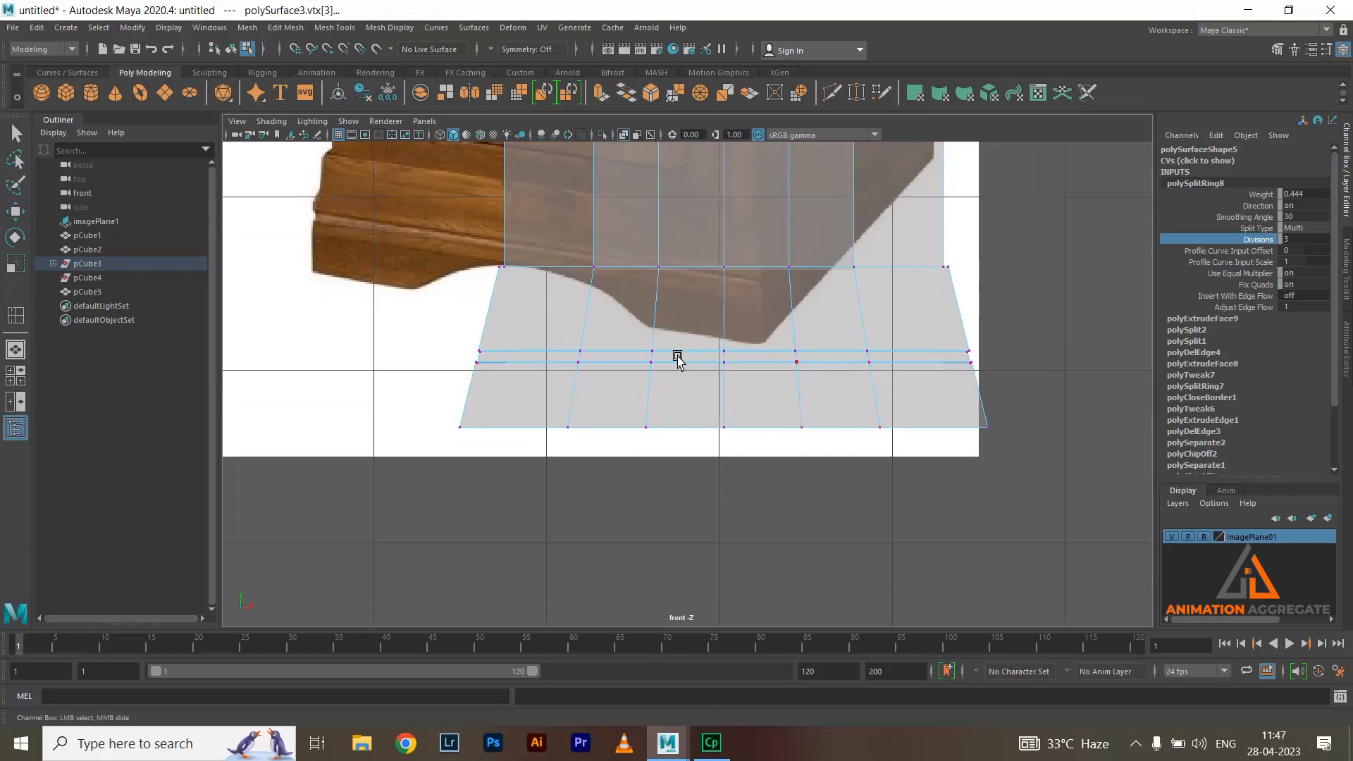
drag(995, 406, 994, 404)
key(w)
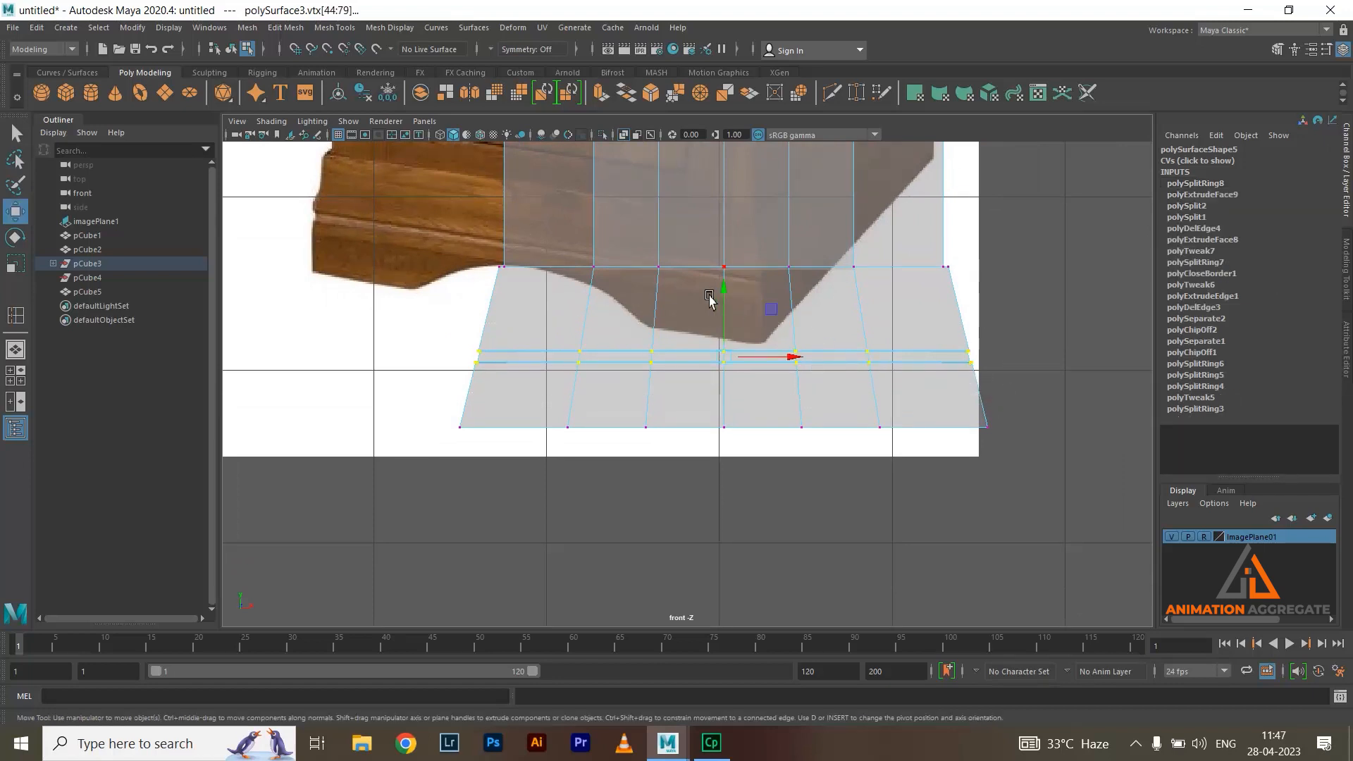
drag(720, 295, 719, 281)
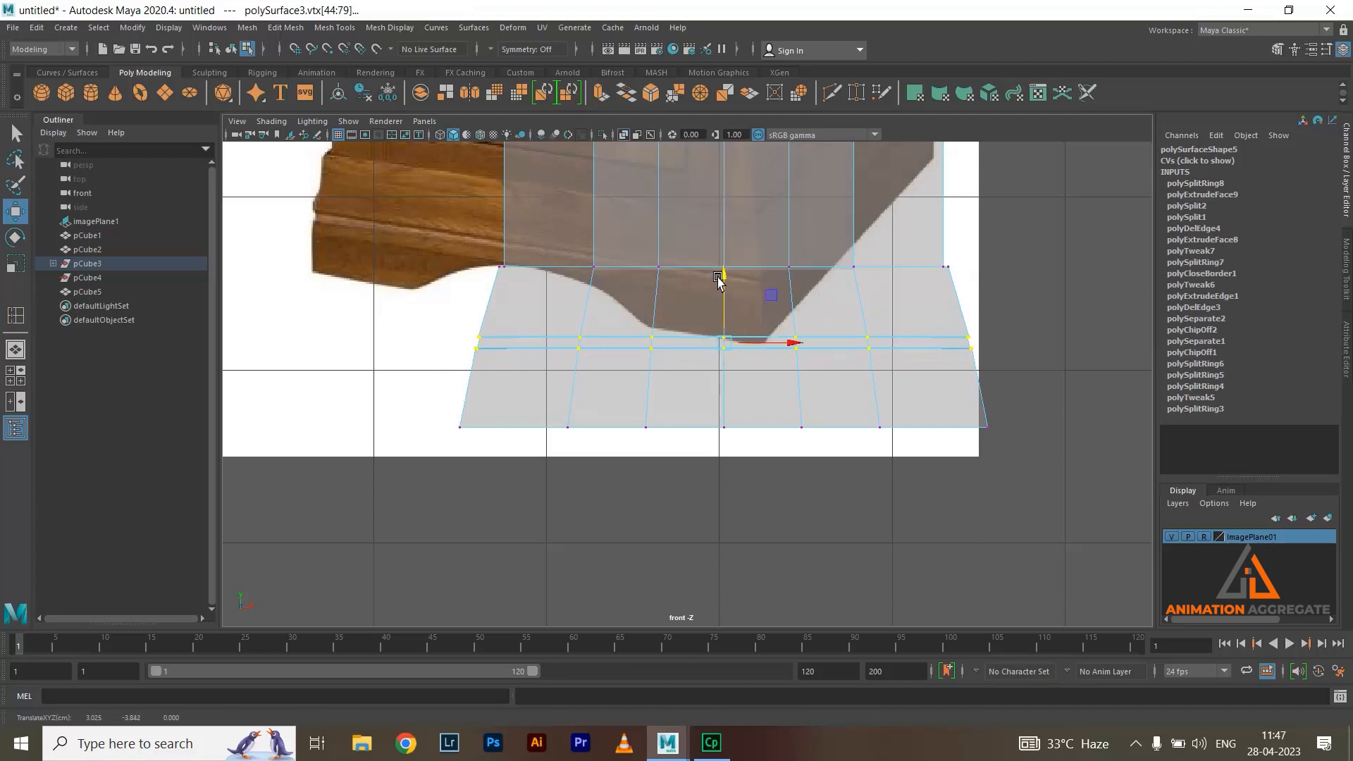
key(r)
drag(729, 349, 792, 345)
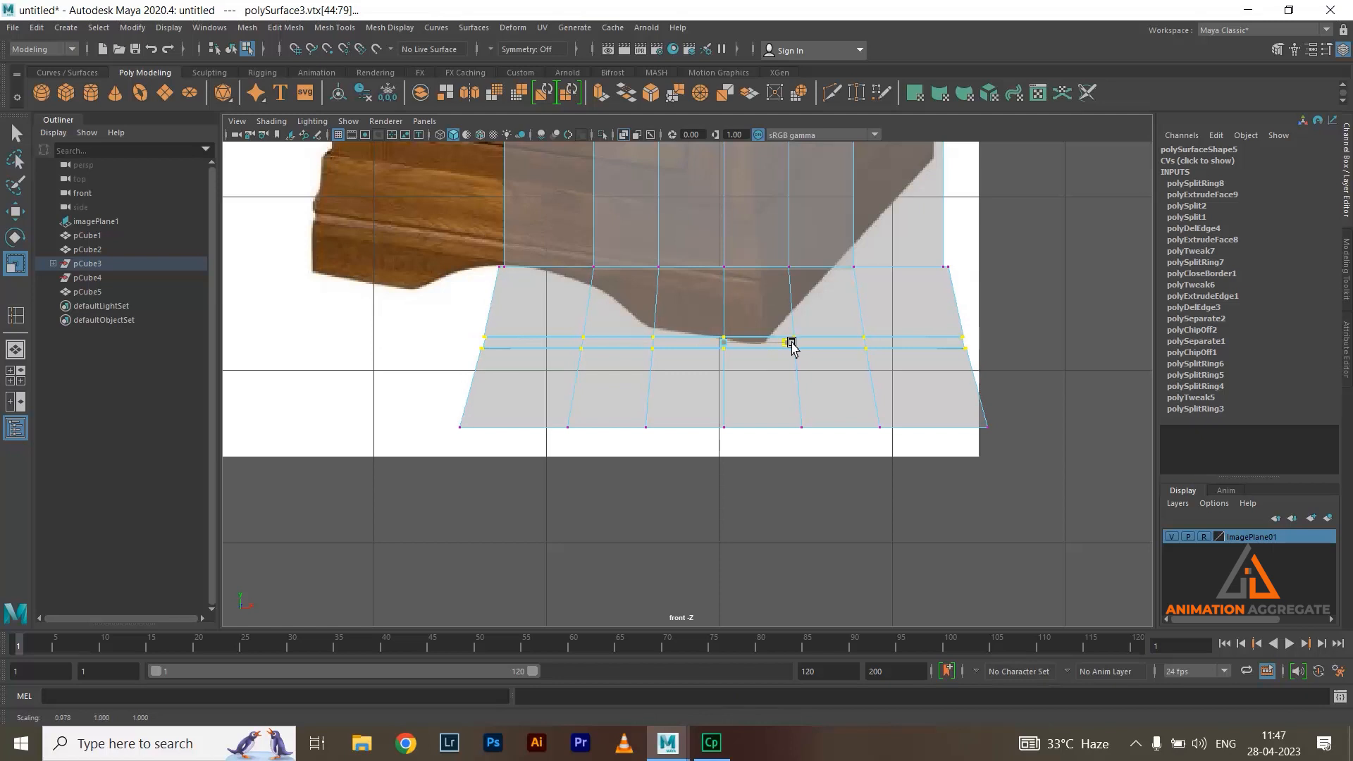
Insert a horizontal edge loop around the flared base just below the groove
right_drag(931, 308, 994, 282)
shift+right_drag(911, 264, 834, 292)
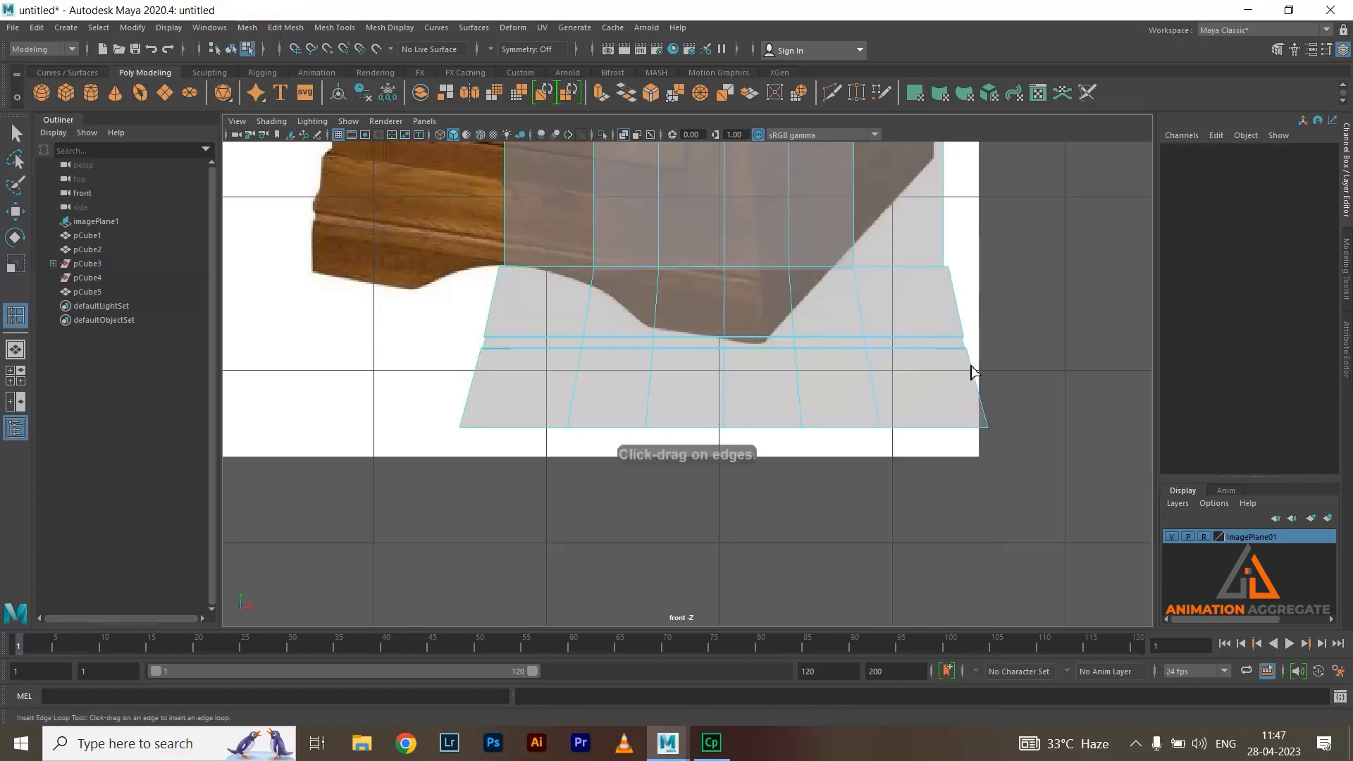
click(972, 365)
drag(974, 368, 976, 367)
Raise the middle vertices along the base's bottom edge to form an arched cutout
right_drag(900, 393, 821, 378)
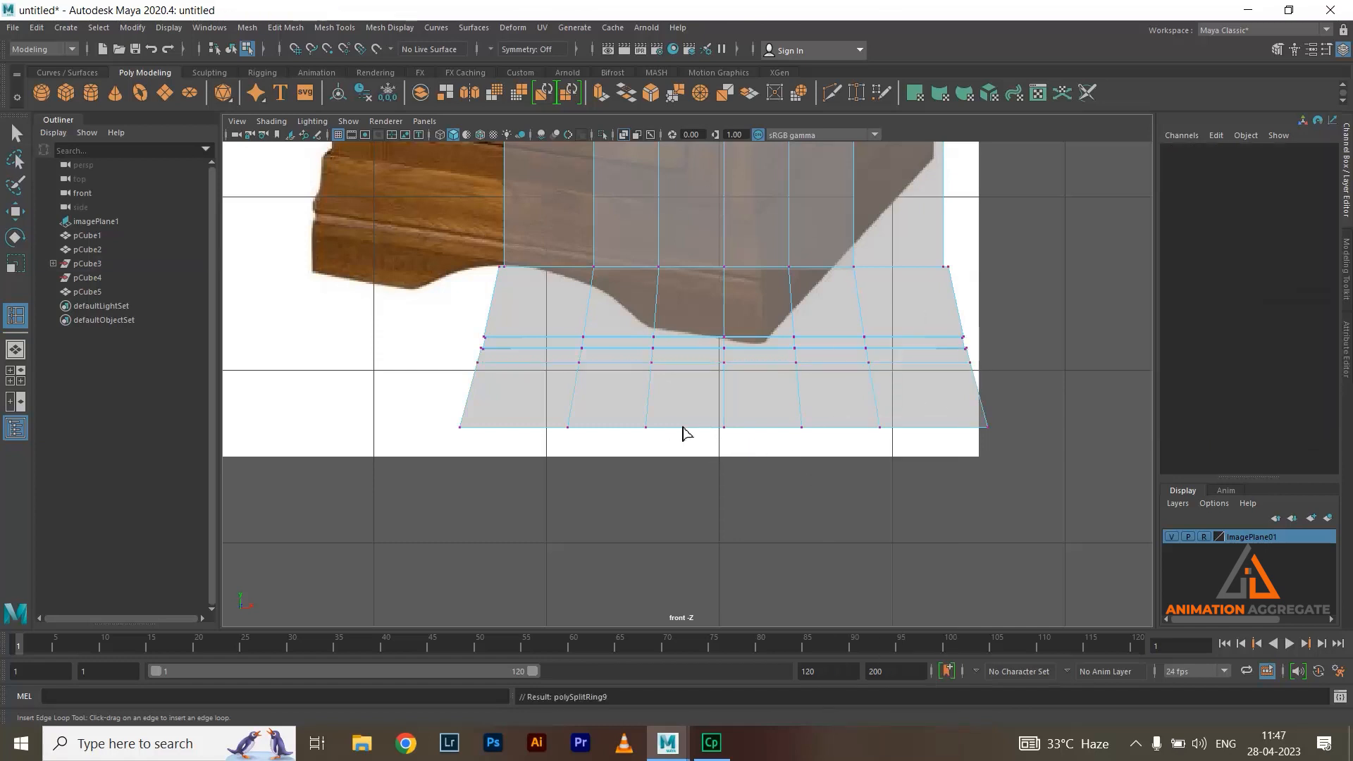
key(w)
drag(637, 419, 837, 484)
drag(723, 359, 725, 337)
scroll(861, 368, down, 3)
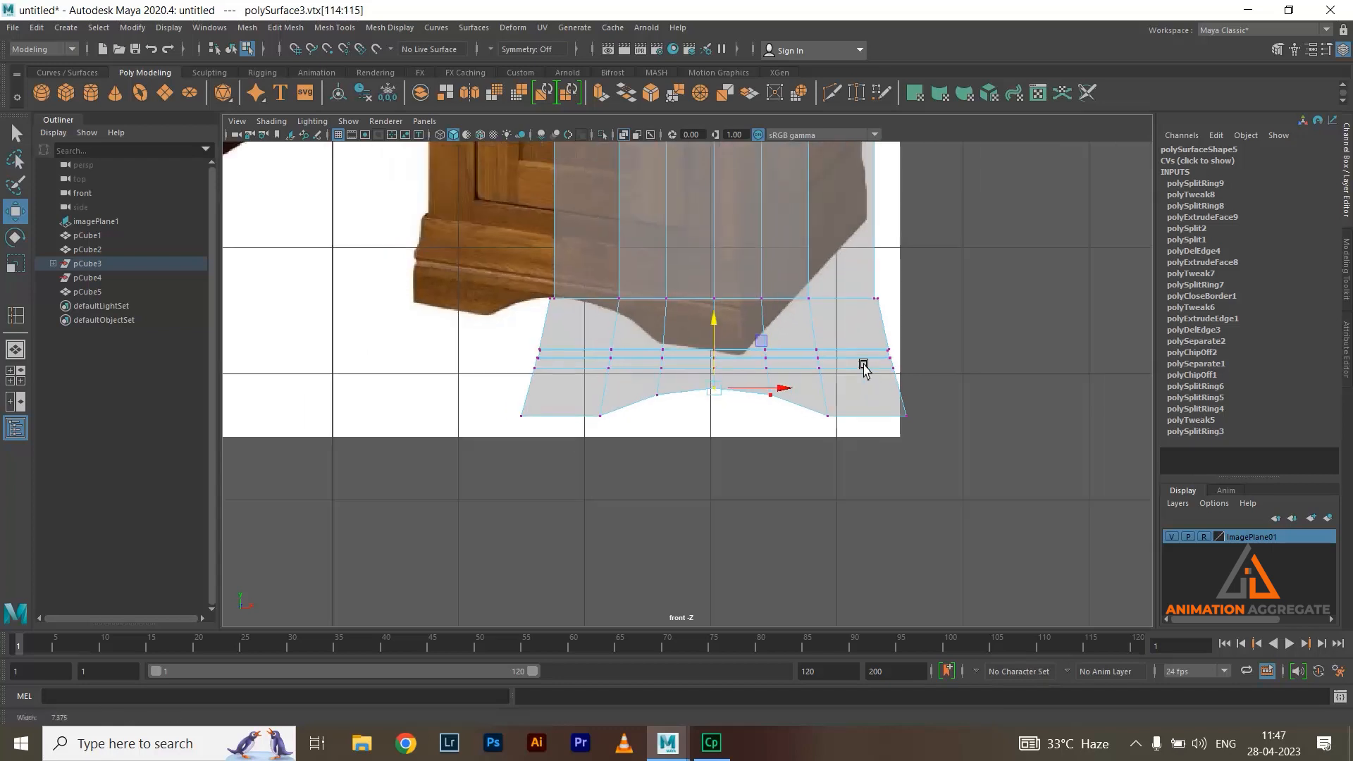
Examine the pedestal's arched, grooved base in the perspective view
key(space)
key(space)
alt+drag(800, 293, 671, 212)
right_drag(670, 208, 726, 182)
alt+drag(726, 182, 746, 310)
mouse_move(745, 311)
alt+right_down()
mouse_move(707, 275)
mouse_move(785, 362)
mouse_move(780, 341)
mouse_move(745, 329)
alt+right_up()
alt+drag(746, 329, 716, 324)
alt+right_drag(734, 293, 694, 253)
Select the pedestal's outer and inner side faces and extrude them with an offset of 0.41
key(F11)
click(712, 254)
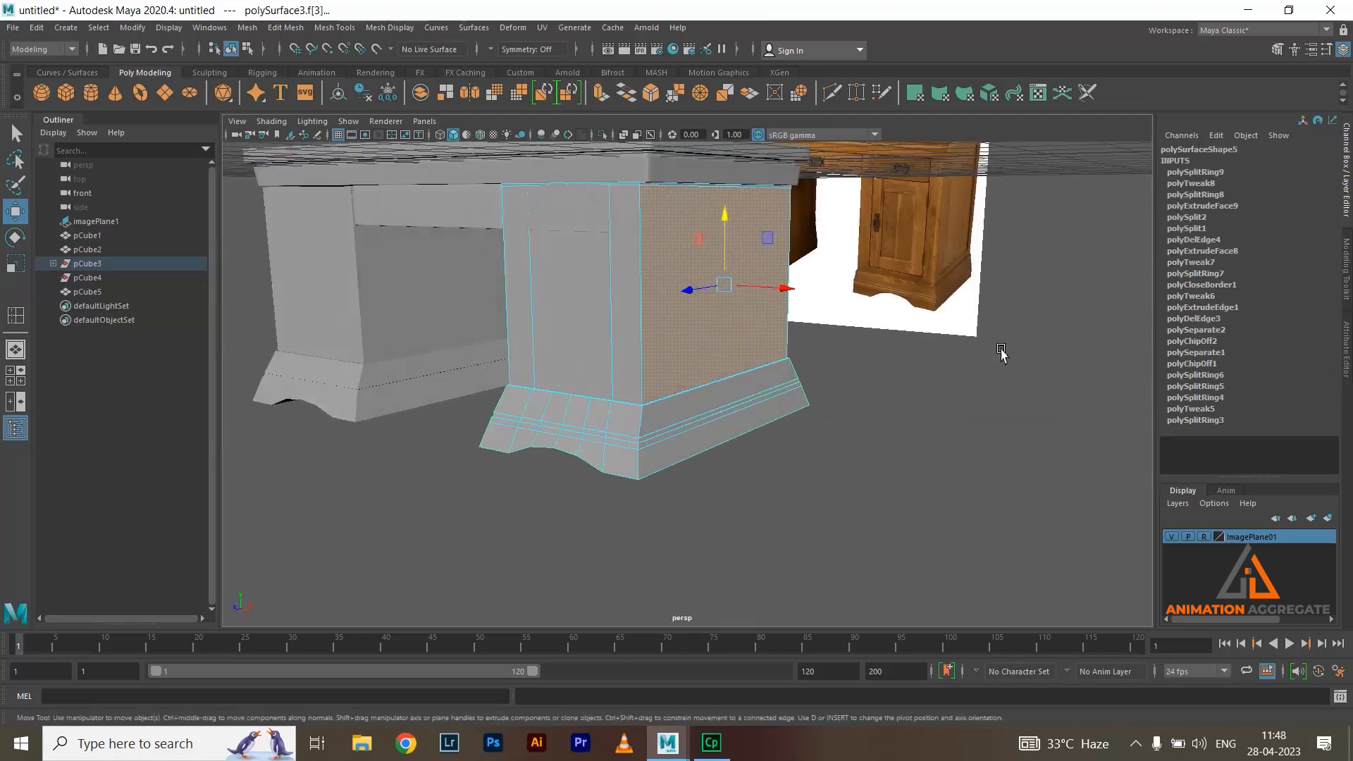
shift+right_drag(1001, 334, 996, 332)
key(ctrl+z)
alt+drag(949, 362, 929, 319)
shift+click(633, 380)
shift+right_drag(933, 306, 939, 314)
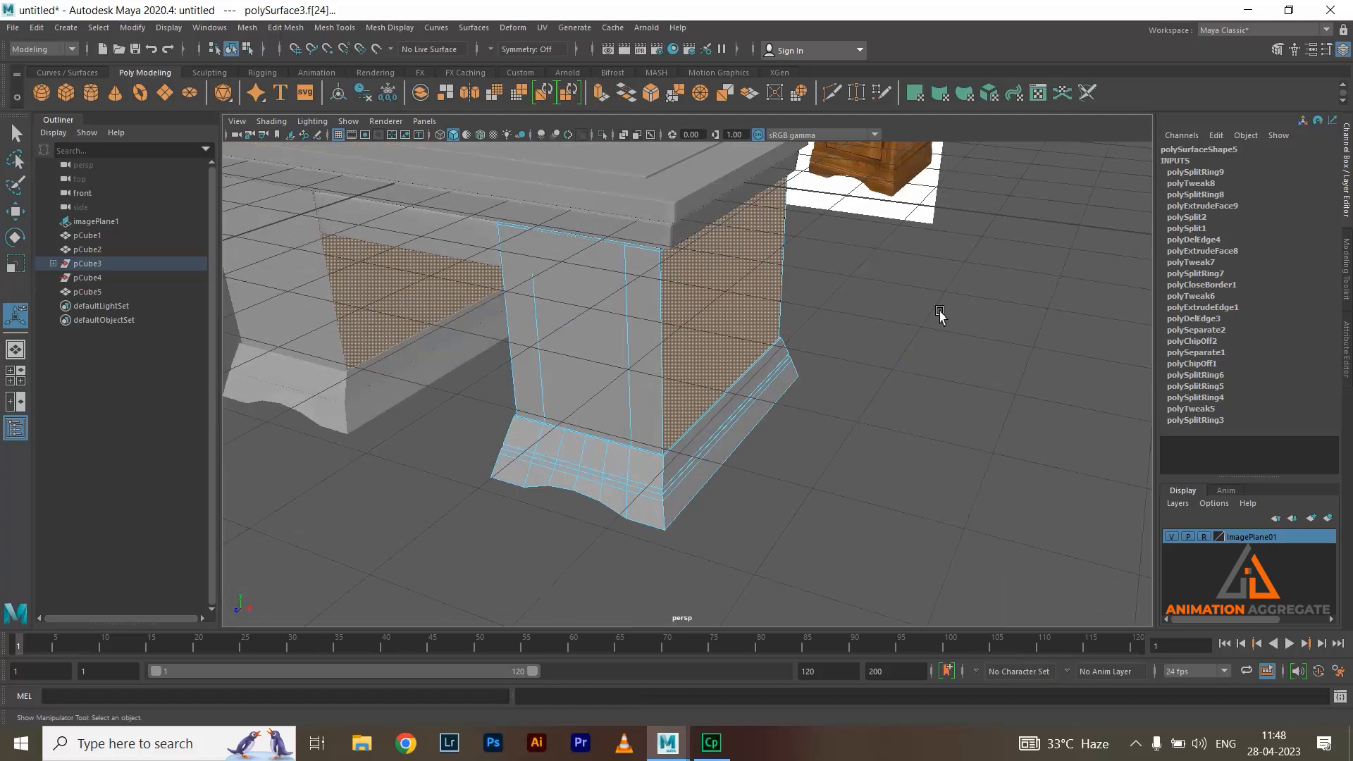
alt+drag(809, 386, 786, 371)
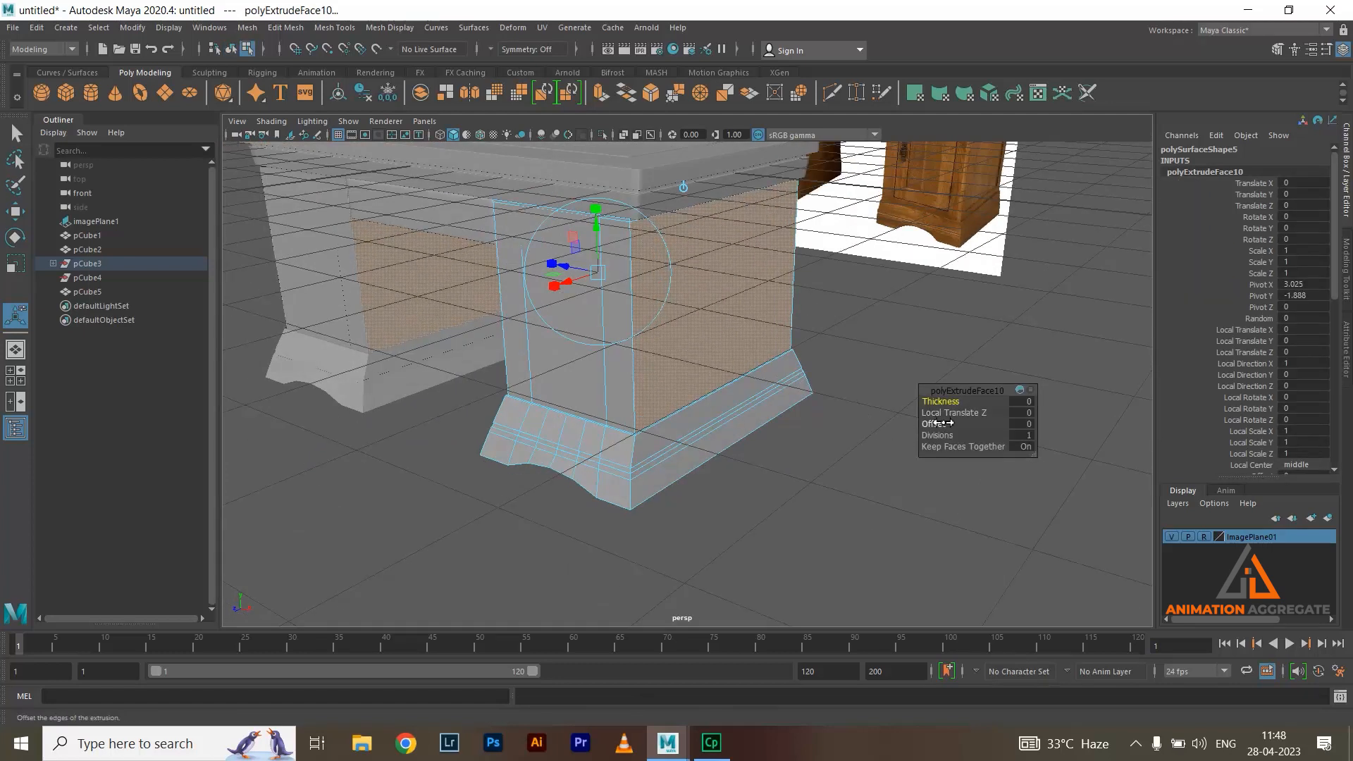
drag(943, 424, 971, 427)
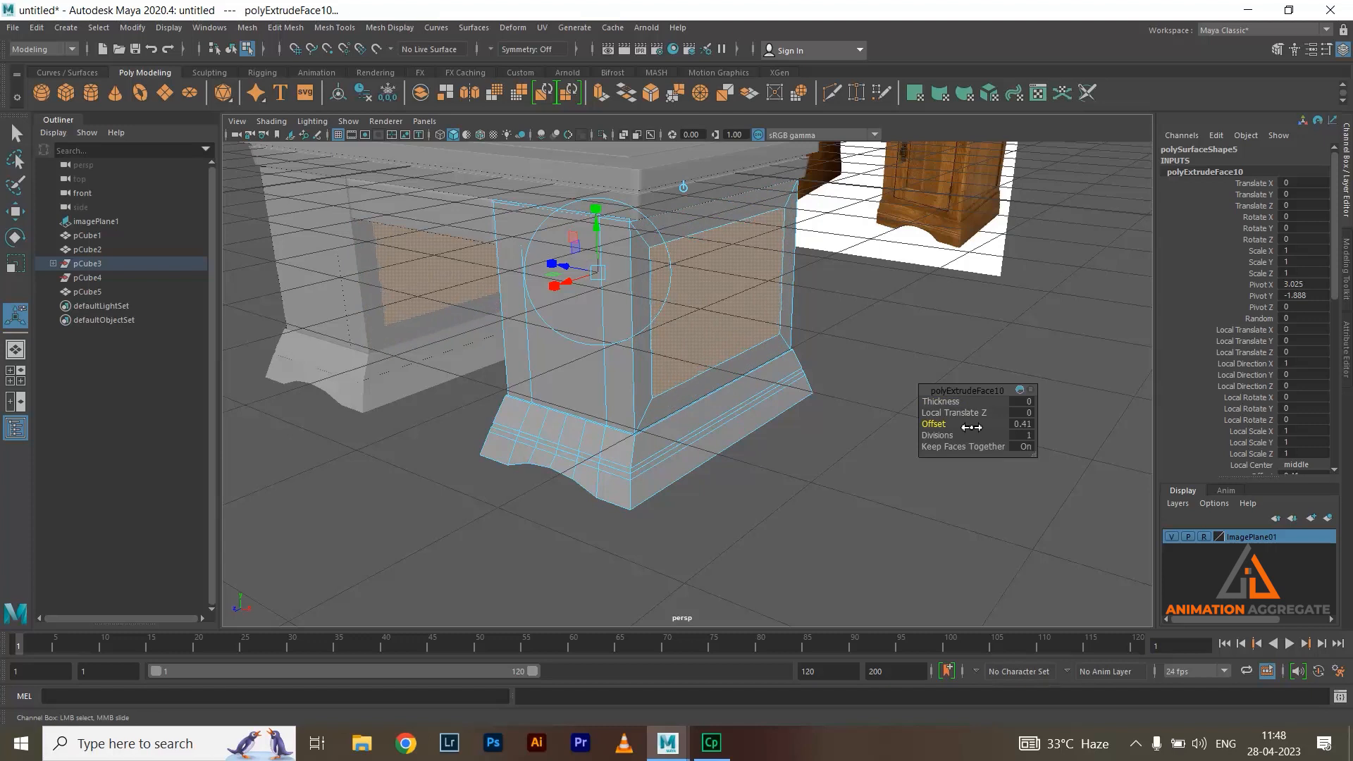
Extrude the inset side faces again with an offset of 0.1 to form a narrow border
shift+right_drag(1046, 303, 1046, 321)
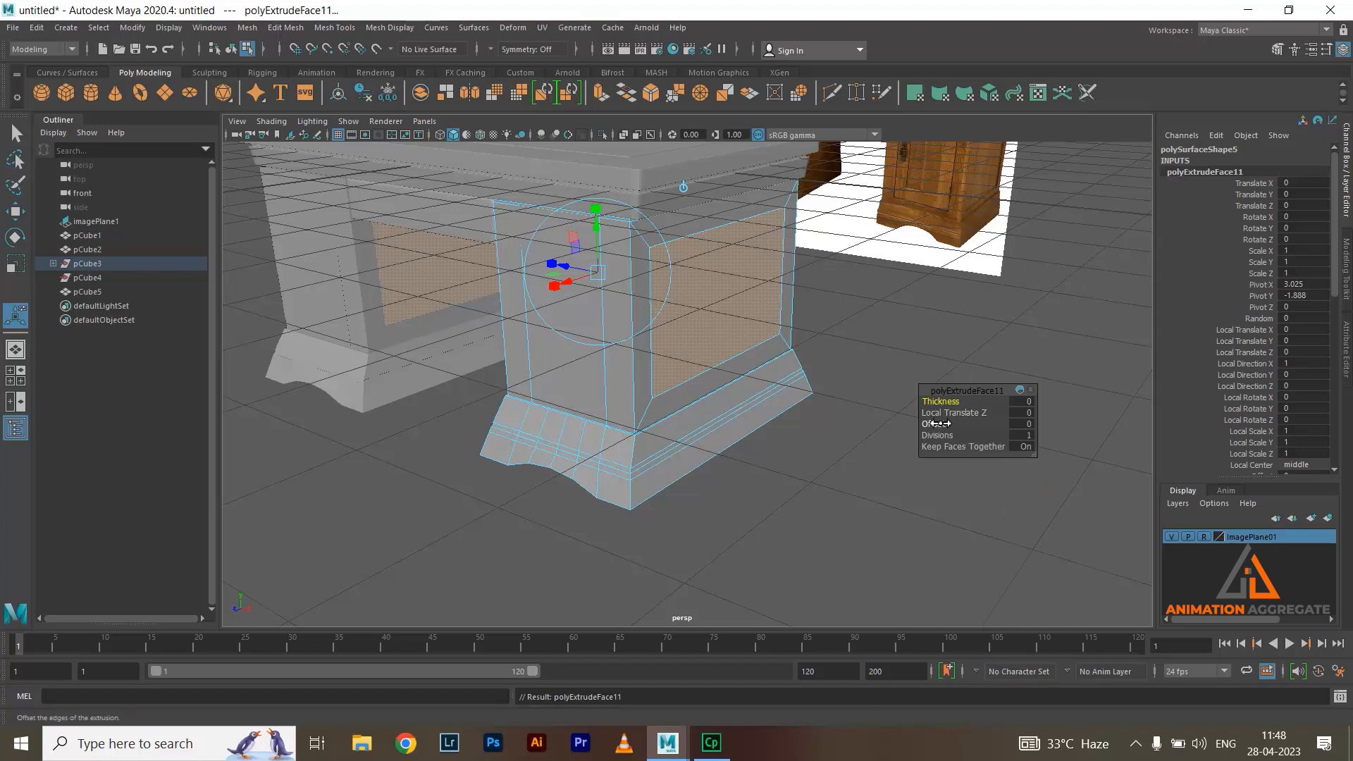
drag(937, 425, 947, 426)
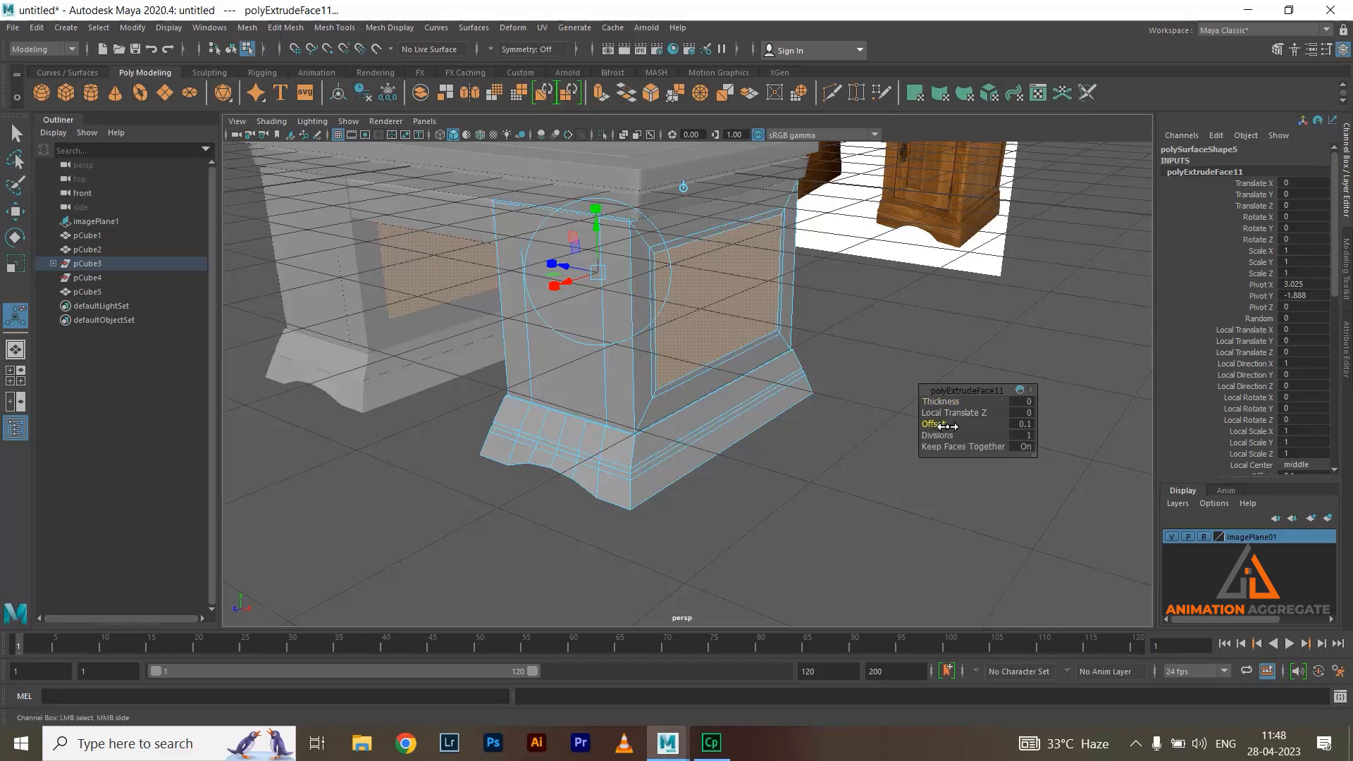
Recess the pedestal's side panels by extruding their inset faces with a thickness of -0.07
alt+drag(844, 353, 815, 324)
right_drag(700, 258, 705, 277)
key(q)
click(716, 279)
alt+drag(576, 327, 682, 324)
click(636, 296)
shift+right_drag(1078, 279, 1077, 305)
alt+drag(935, 364, 935, 402)
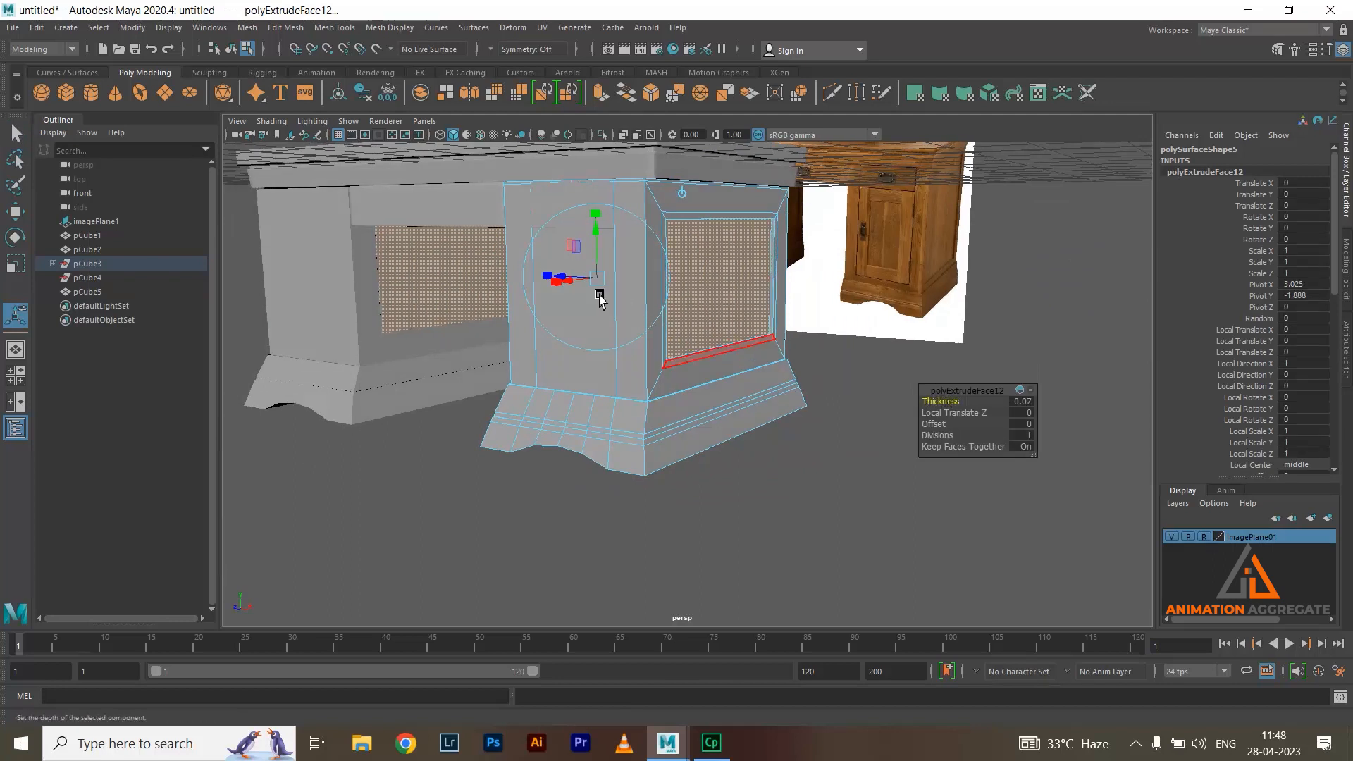
alt+drag(601, 296, 710, 311)
right_drag(812, 260, 843, 239)
Isolate the pedestal and frame it in the perspective view
alt+drag(957, 260, 735, 426)
alt+right_drag(912, 441, 837, 339)
alt+drag(837, 339, 760, 271)
alt+right_drag(760, 271, 907, 392)
alt+drag(906, 393, 778, 371)
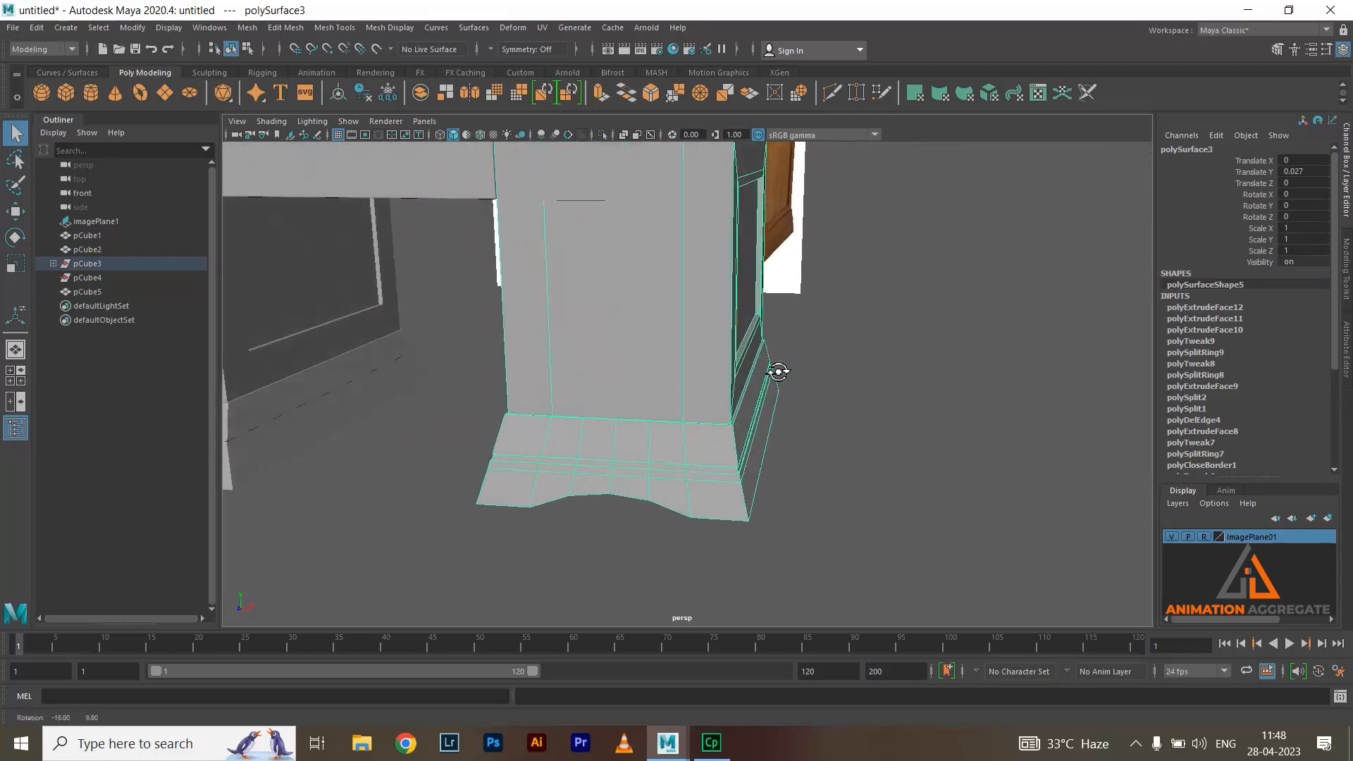
click(605, 133)
key(f)
mouse_move(782, 363)
alt+mouse_down()
mouse_move(758, 372)
mouse_move(776, 363)
alt+mouse_up()
Preview the pedestal smoothed, restore the unsmoothed display, and examine its base and side panel
key(3)
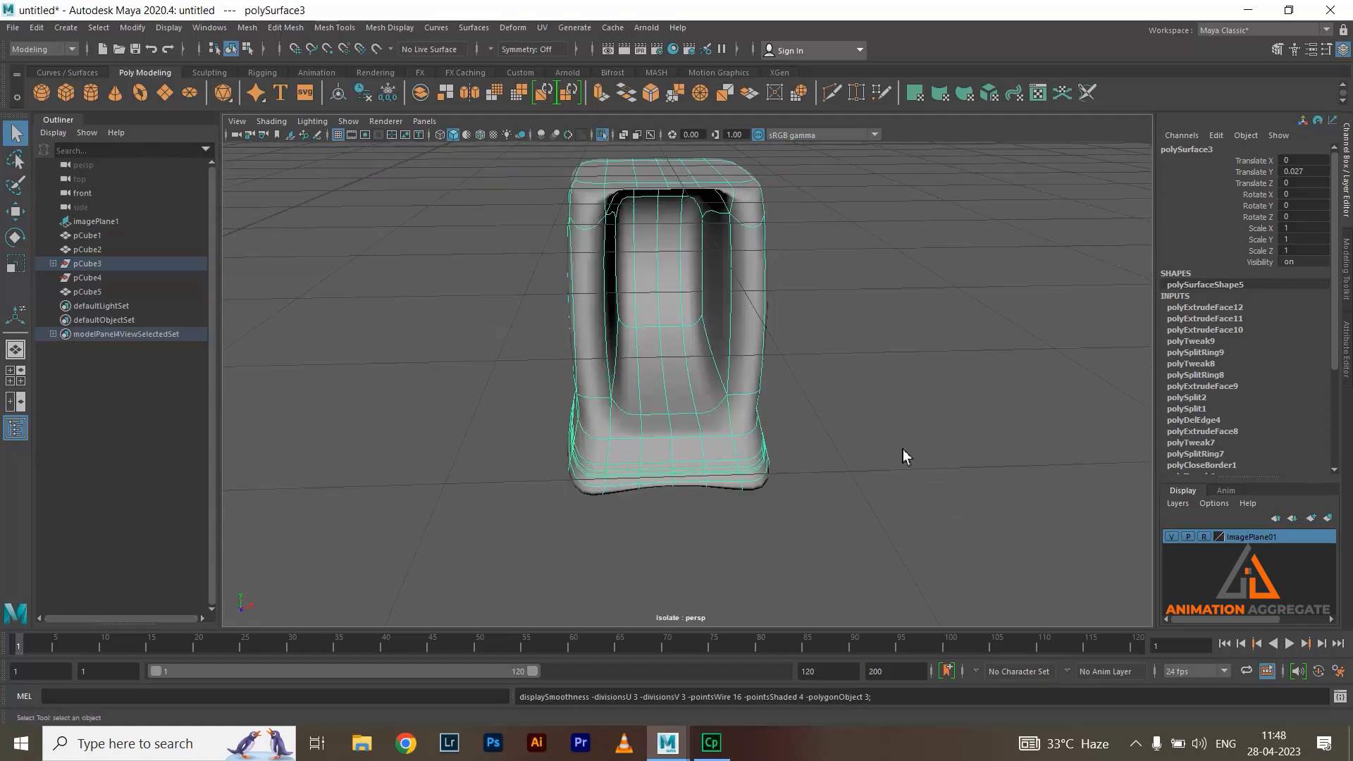
alt+drag(902, 452, 887, 449)
key(1)
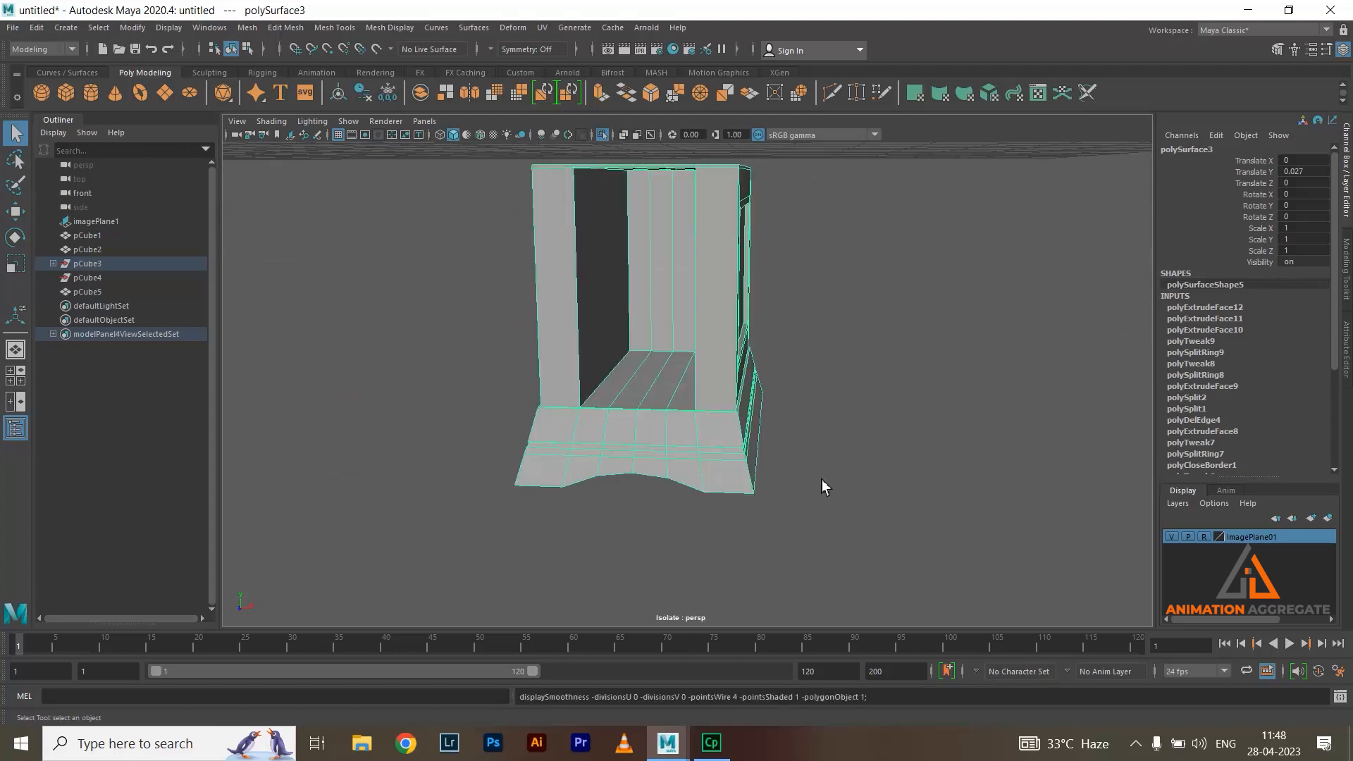
alt+right_drag(771, 447, 728, 366)
mouse_move(734, 373)
alt+mouse_down()
mouse_move(782, 399)
mouse_move(764, 423)
mouse_move(782, 414)
mouse_move(746, 374)
alt+mouse_up()
alt+right_drag(745, 374, 726, 527)
alt+drag(832, 506, 774, 465)
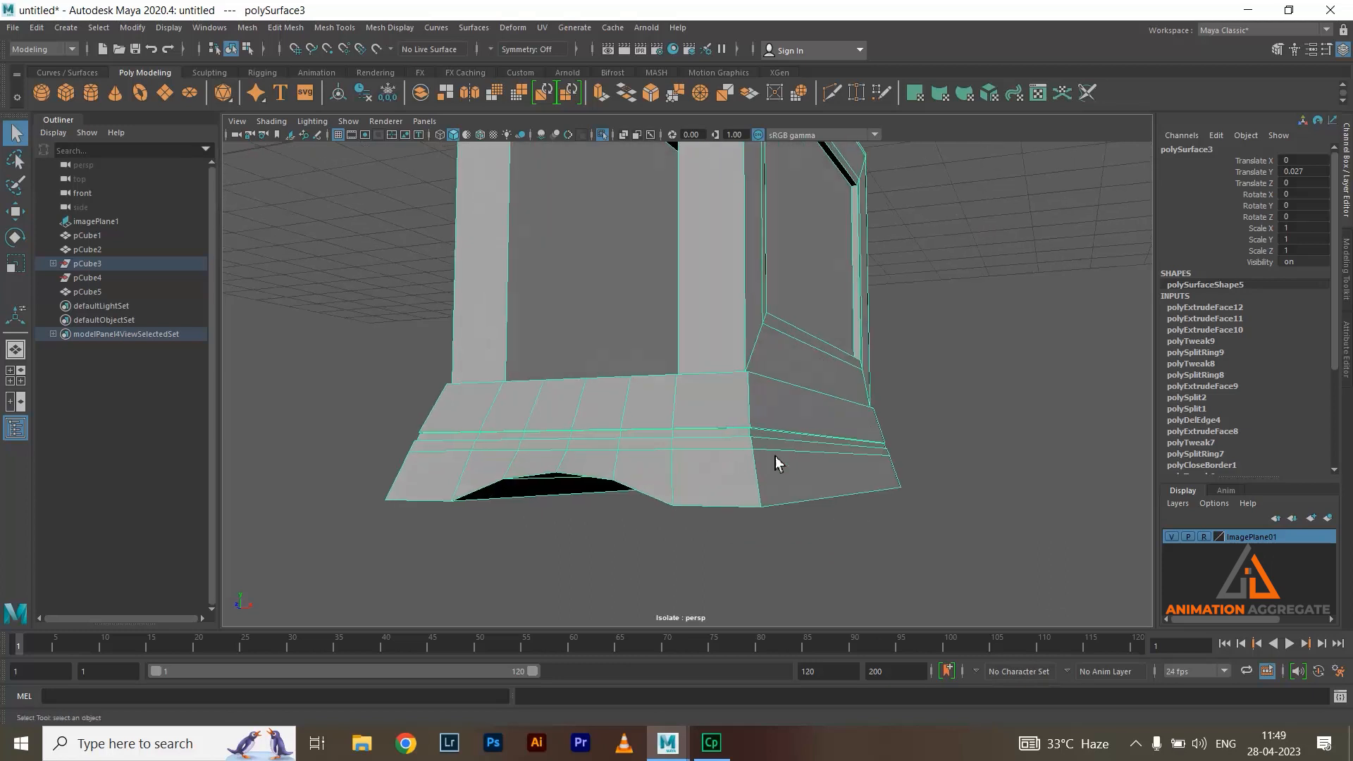
alt+right_drag(763, 452, 761, 311)
Bevel the pedestal's edges, leaving out the flat support loops that cross the base, compartment floor and top
click(688, 348)
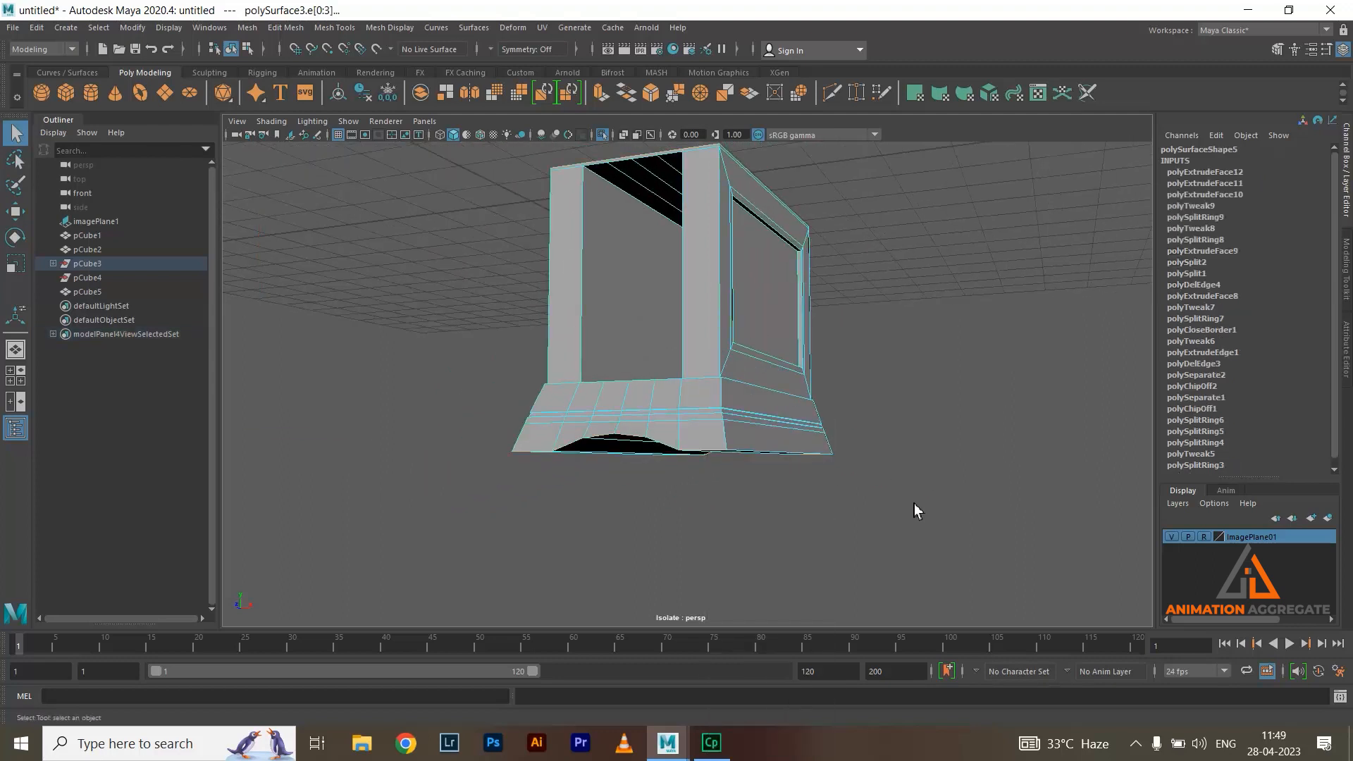
alt+right_drag(915, 504, 554, 206)
drag(554, 206, 985, 583)
scroll(713, 402, up, 5)
alt+drag(712, 402, 677, 353)
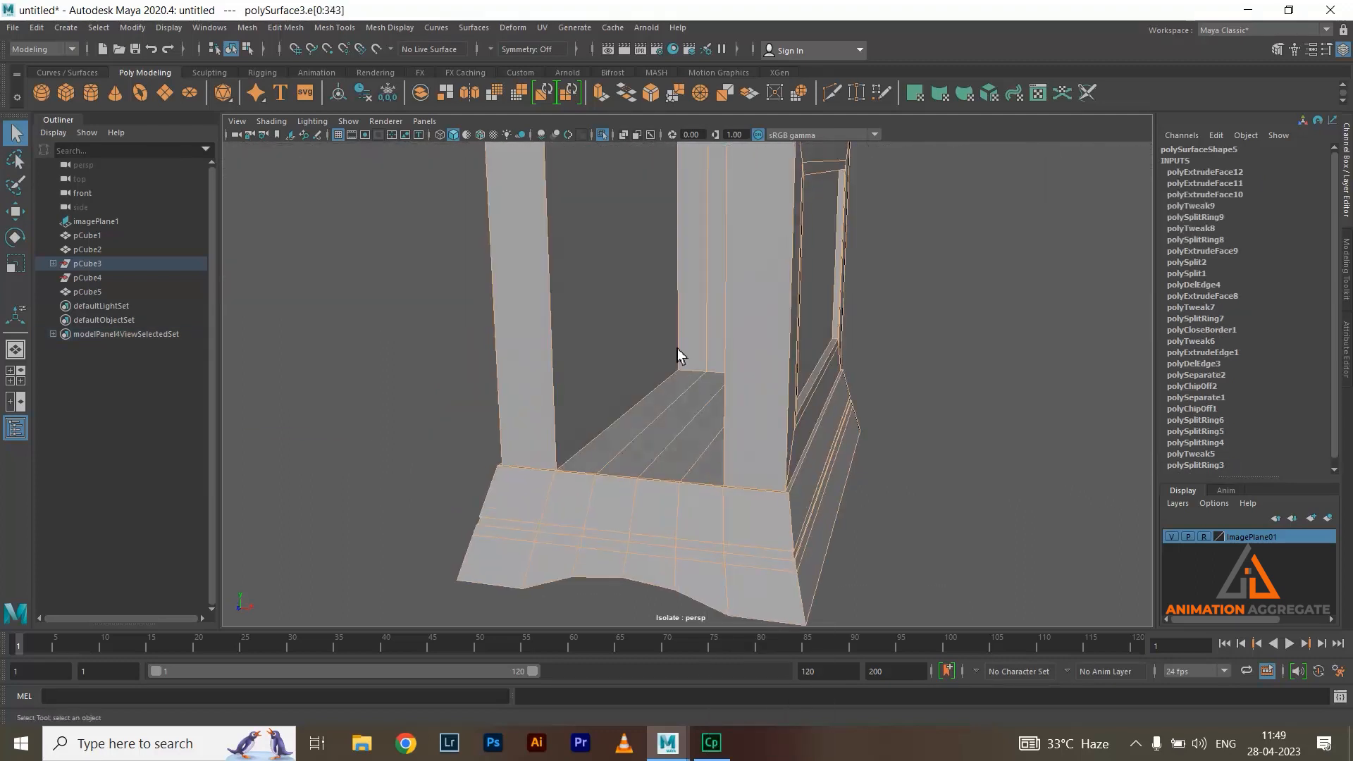
alt+middle_drag(676, 353, 718, 389)
scroll(722, 389, down, 3)
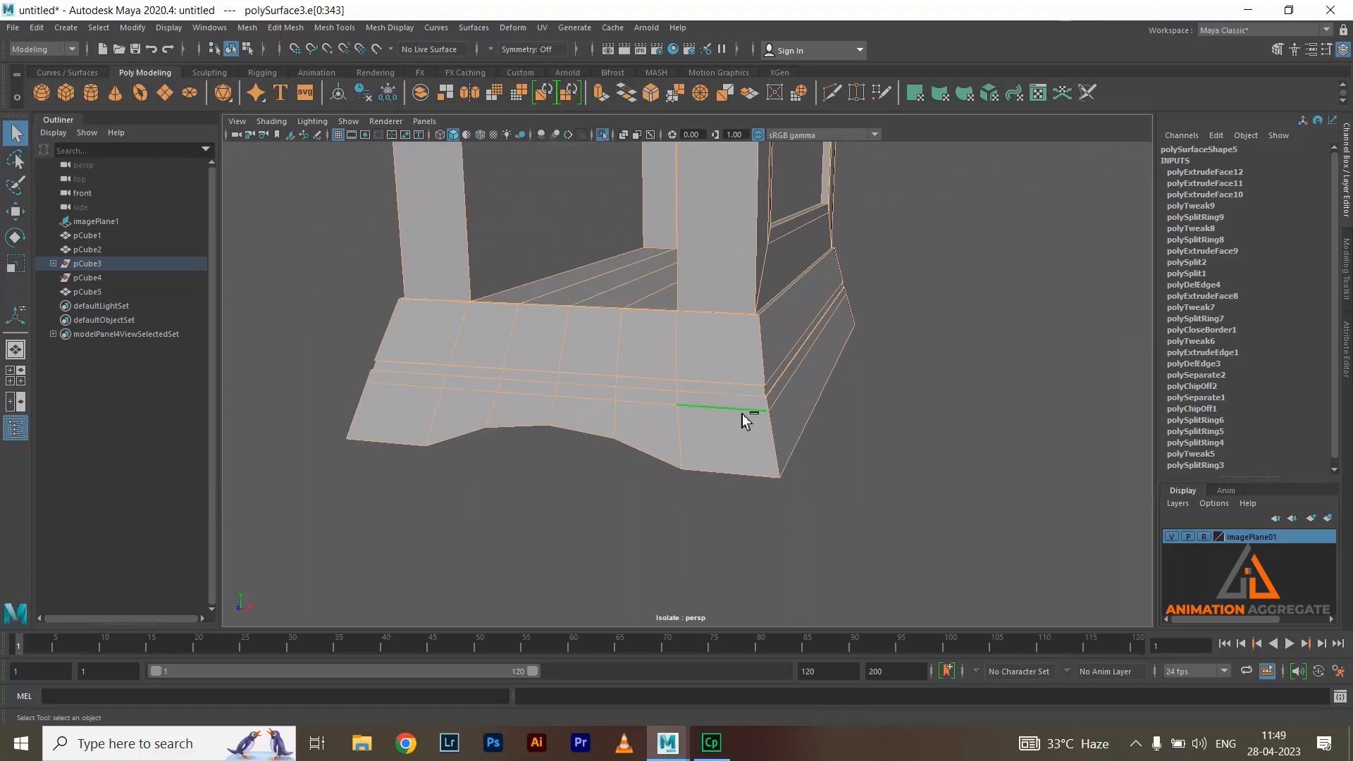
mouse_move(966, 456)
alt+mouse_down()
mouse_move(945, 460)
mouse_move(991, 462)
alt+mouse_up()
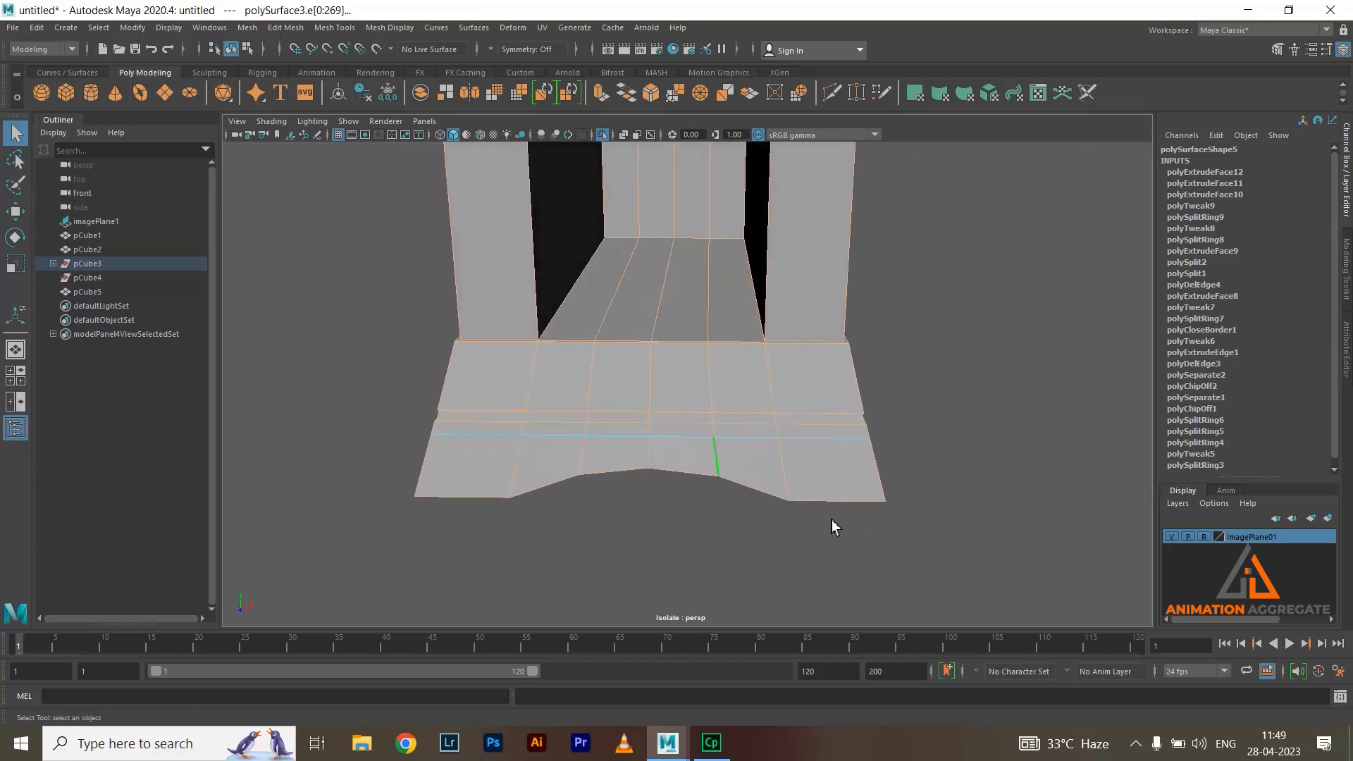
alt+right_drag(931, 555, 922, 519)
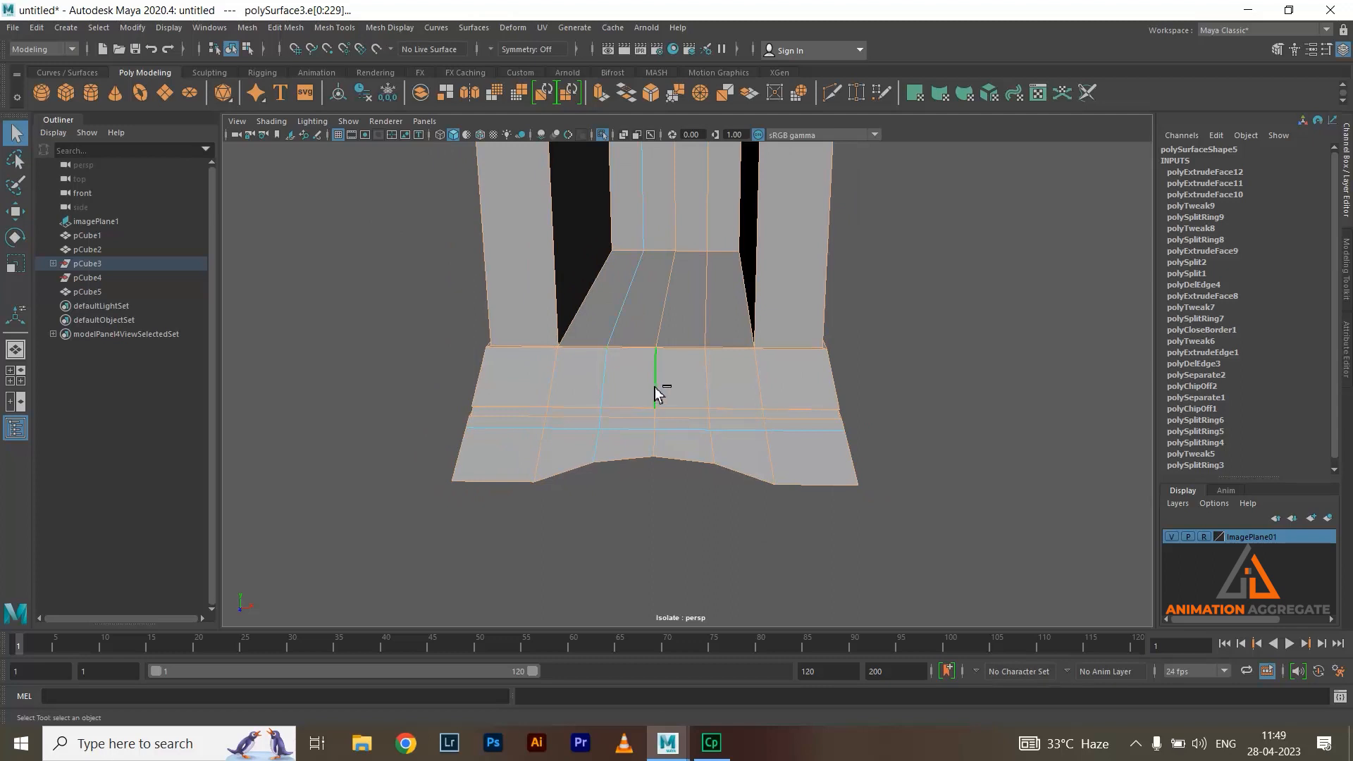
click(656, 383)
alt+drag(1021, 492, 845, 405)
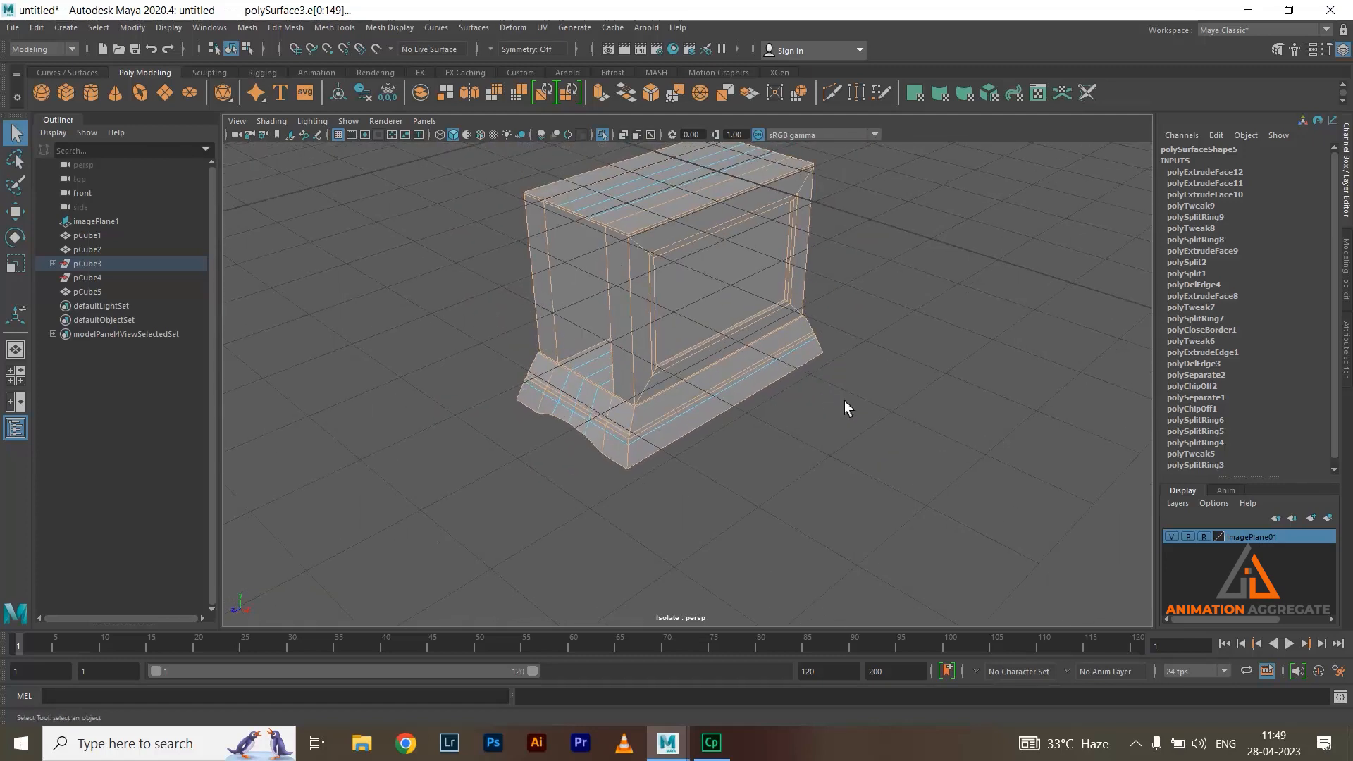
click(651, 93)
Set the pedestal bevel's fraction to 2 and turn its chamfer off
alt+drag(671, 336, 690, 305)
alt+right_drag(690, 304, 704, 408)
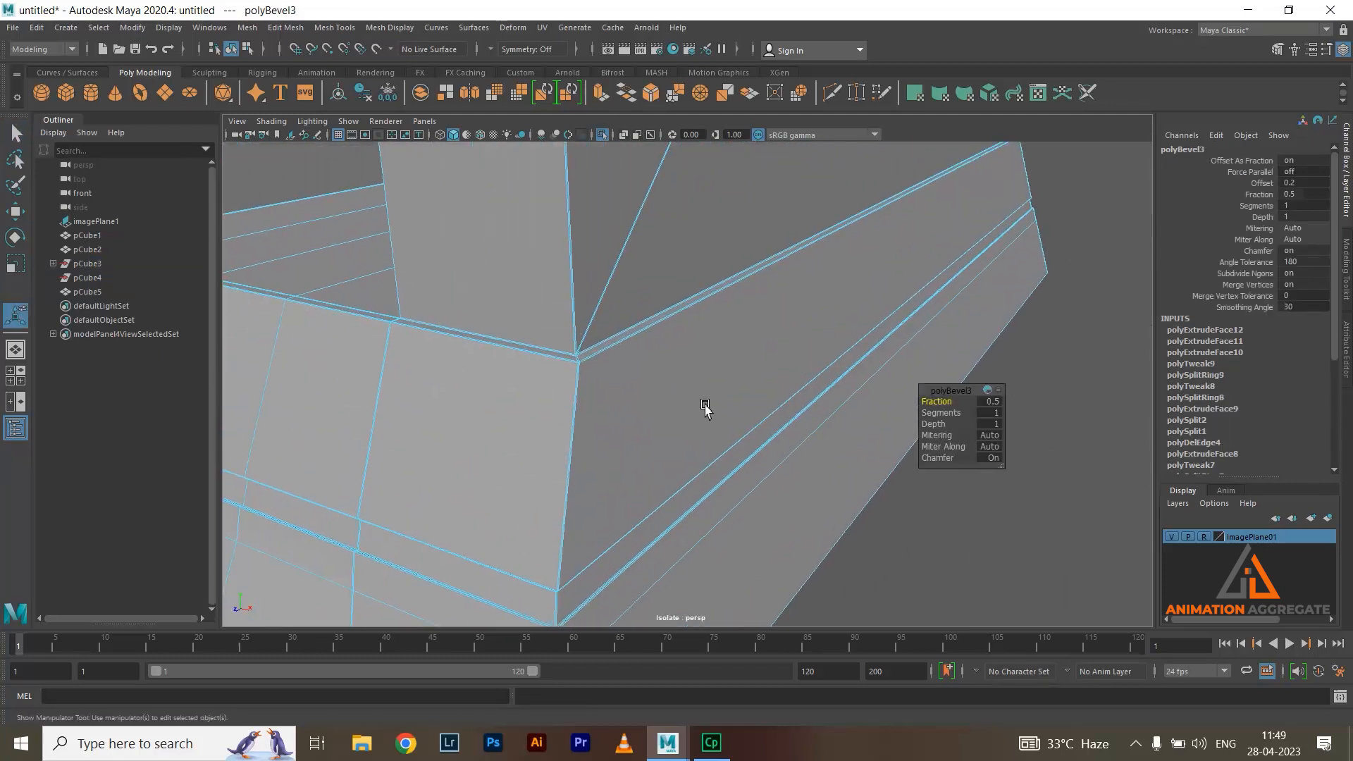
drag(982, 403, 1174, 404)
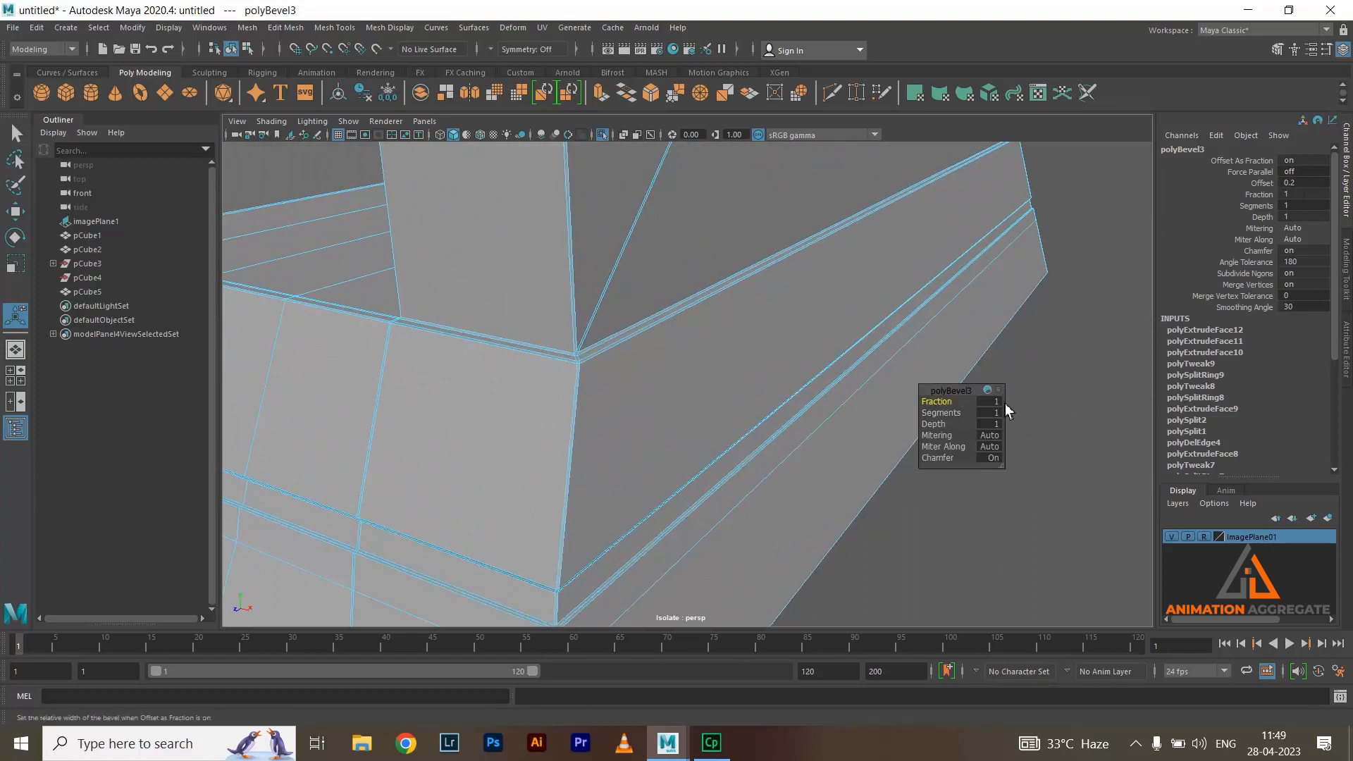
middle_drag(1020, 407, 1034, 409)
text(2)
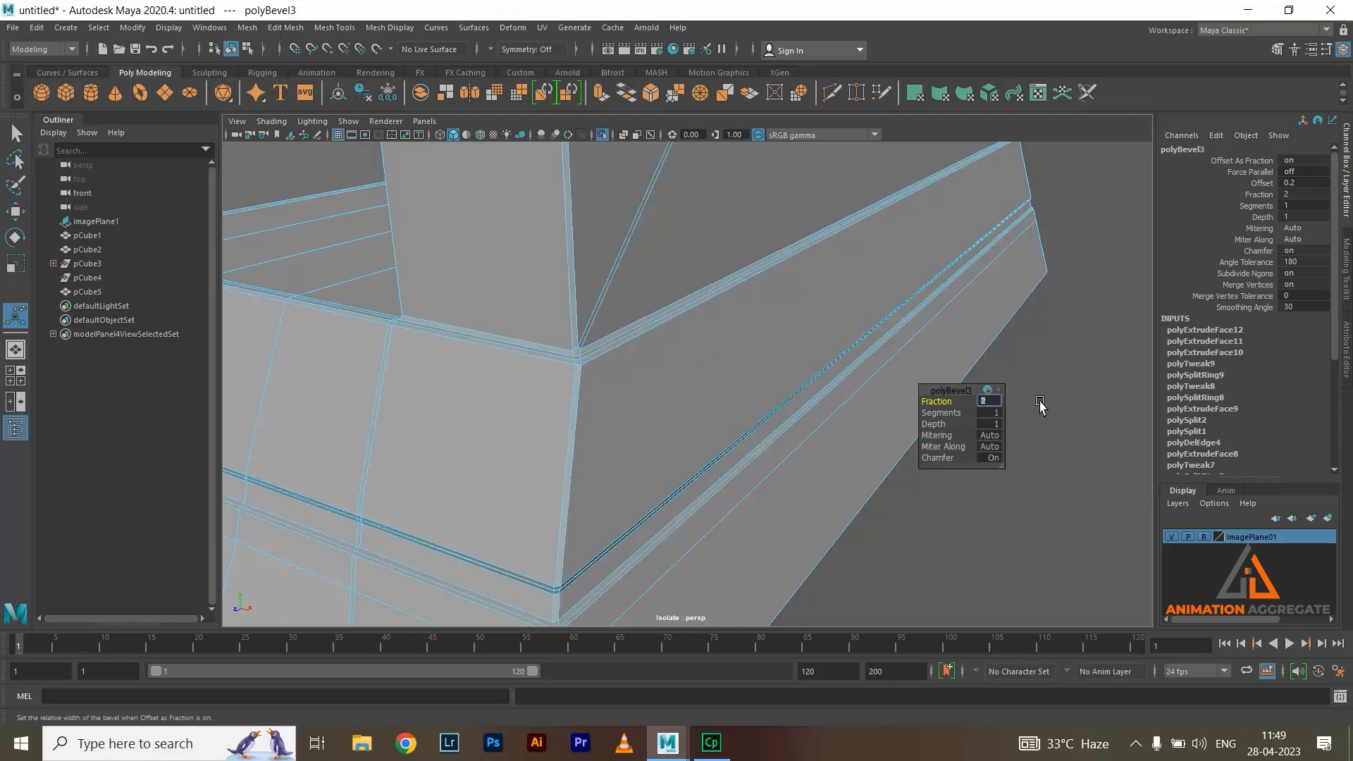
click(998, 458)
Preview the beveled pedestal smoothed and inspect its base and compartment from several angles
alt+drag(780, 468, 608, 403)
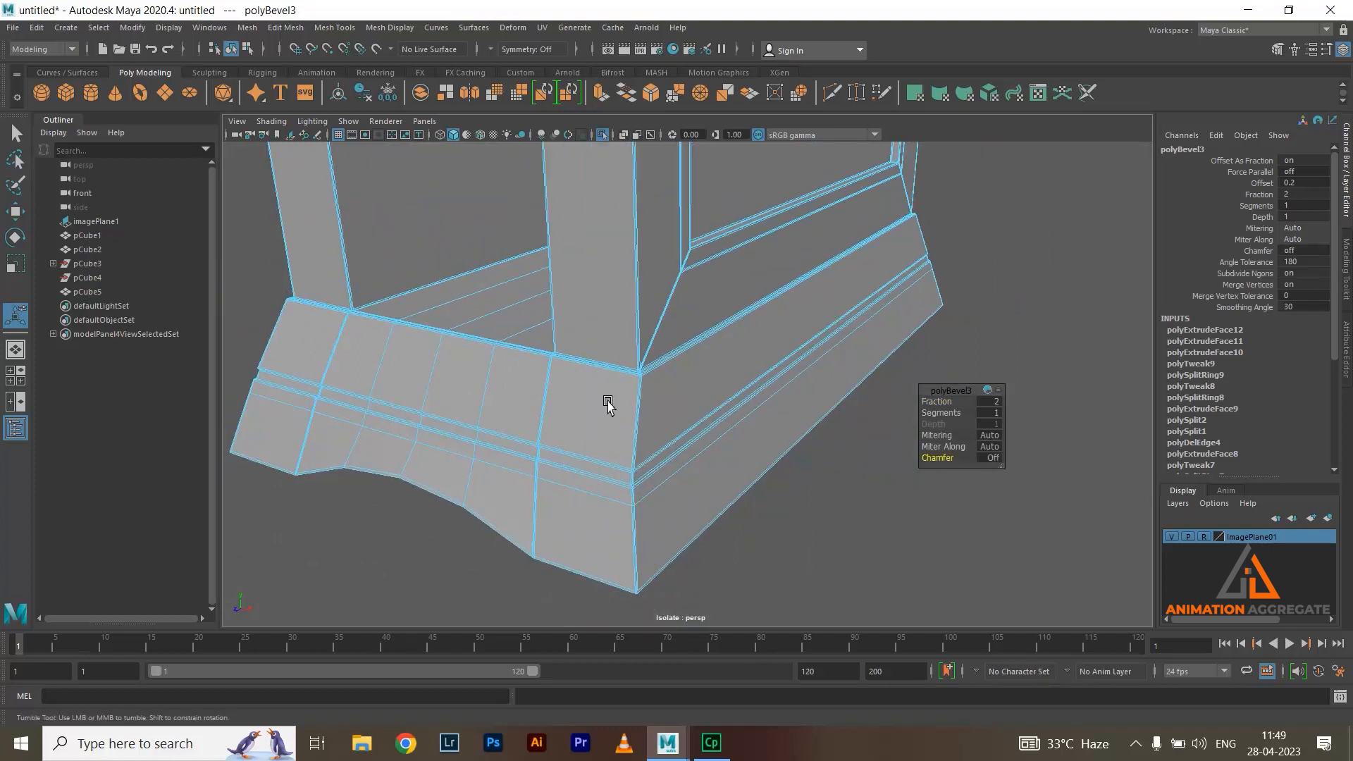
scroll(609, 404, down, 8)
key(3)
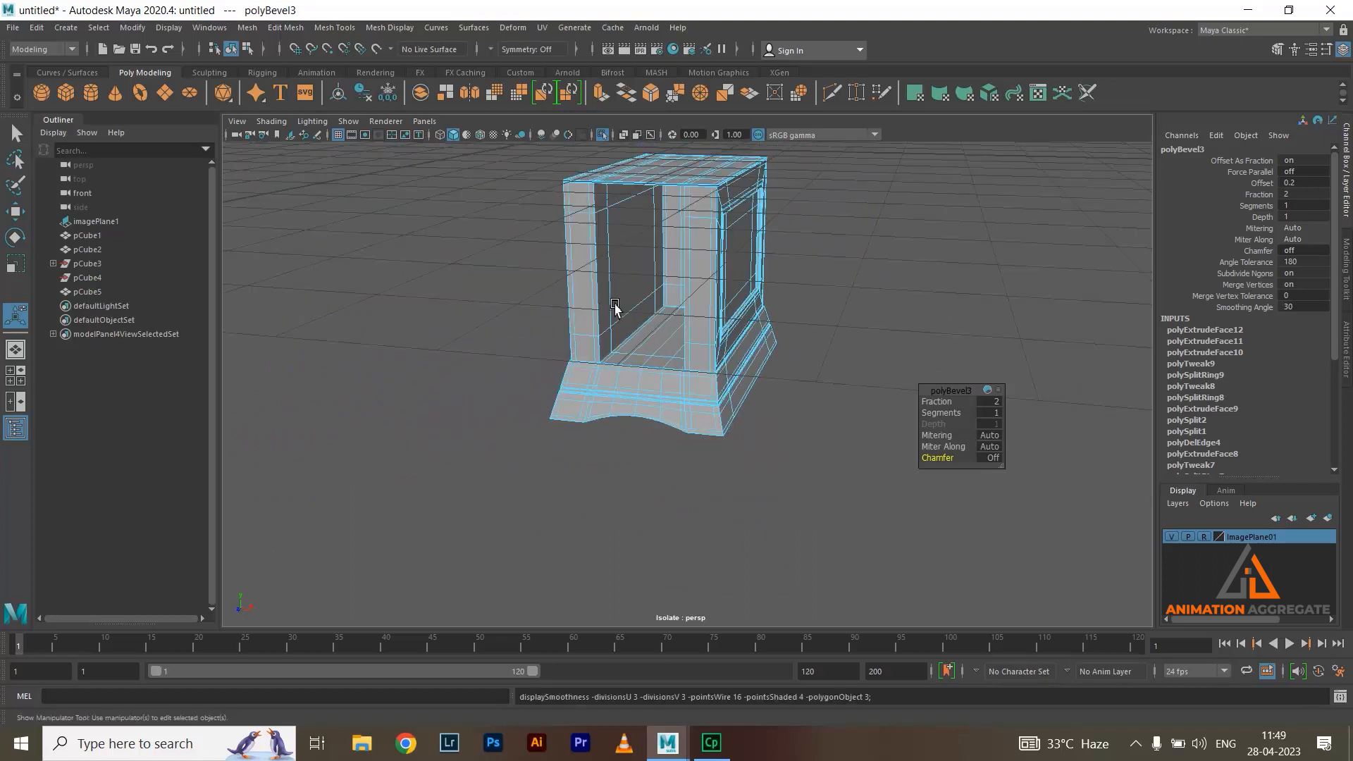
click(885, 296)
alt+drag(689, 290, 704, 296)
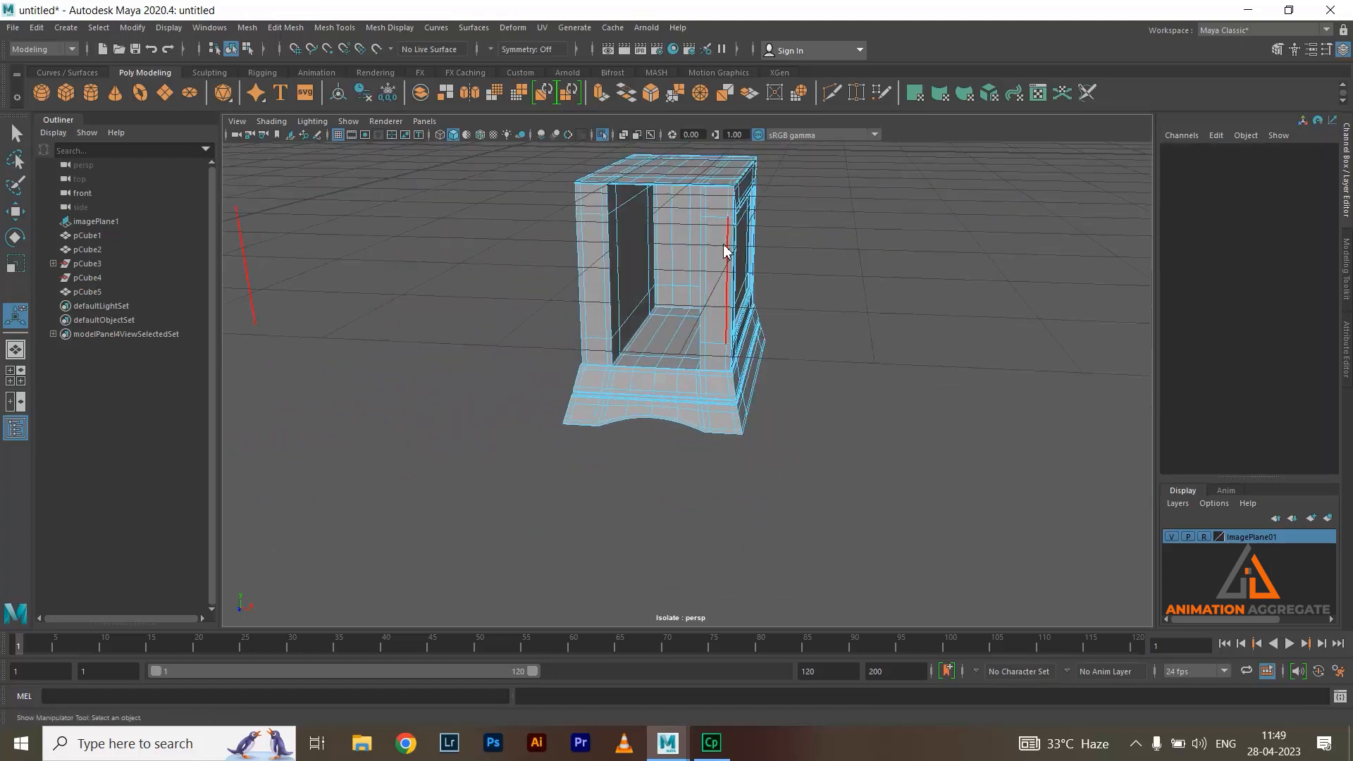
click(915, 387)
alt+drag(915, 387, 623, 215)
Exit the pedestal's isolation to show the whole desk and reference image again
click(725, 330)
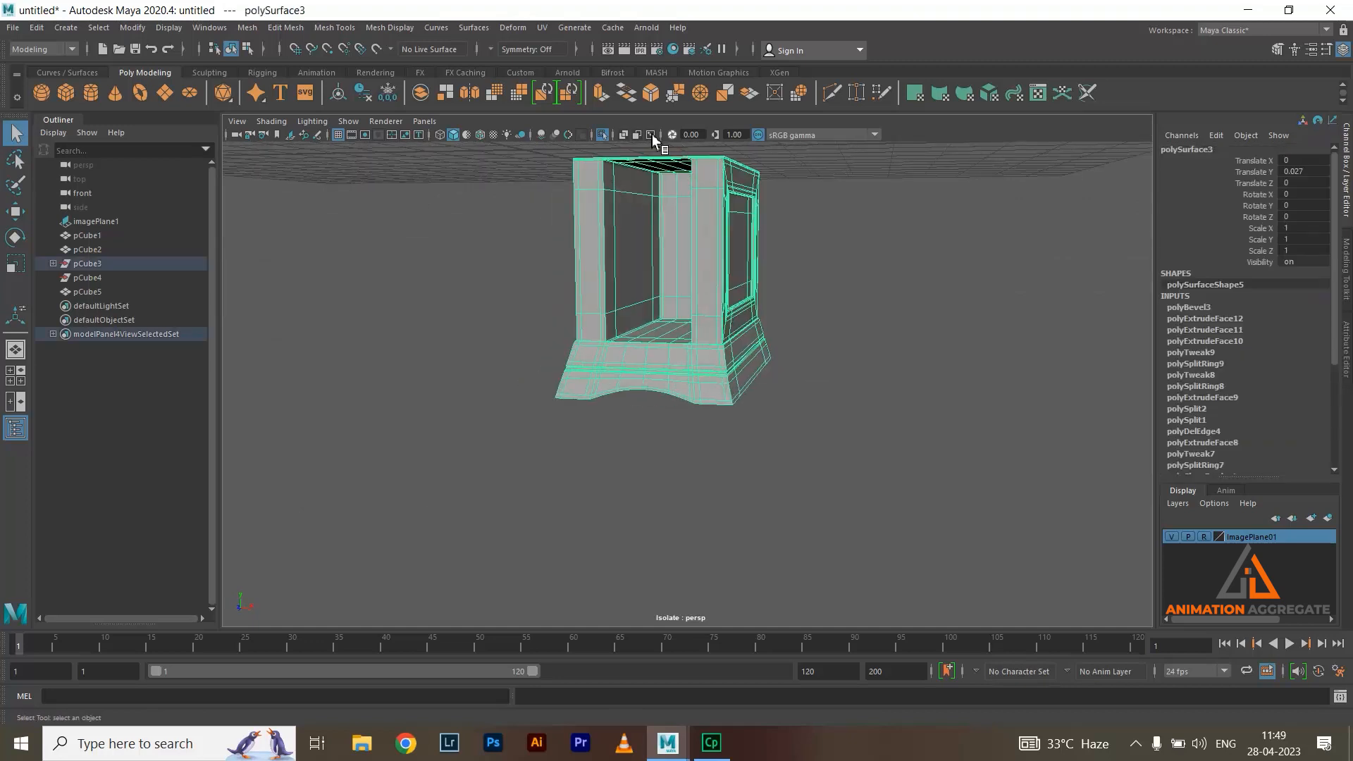
click(603, 135)
scroll(800, 309, down, 3)
click(824, 320)
alt+drag(823, 321, 725, 340)
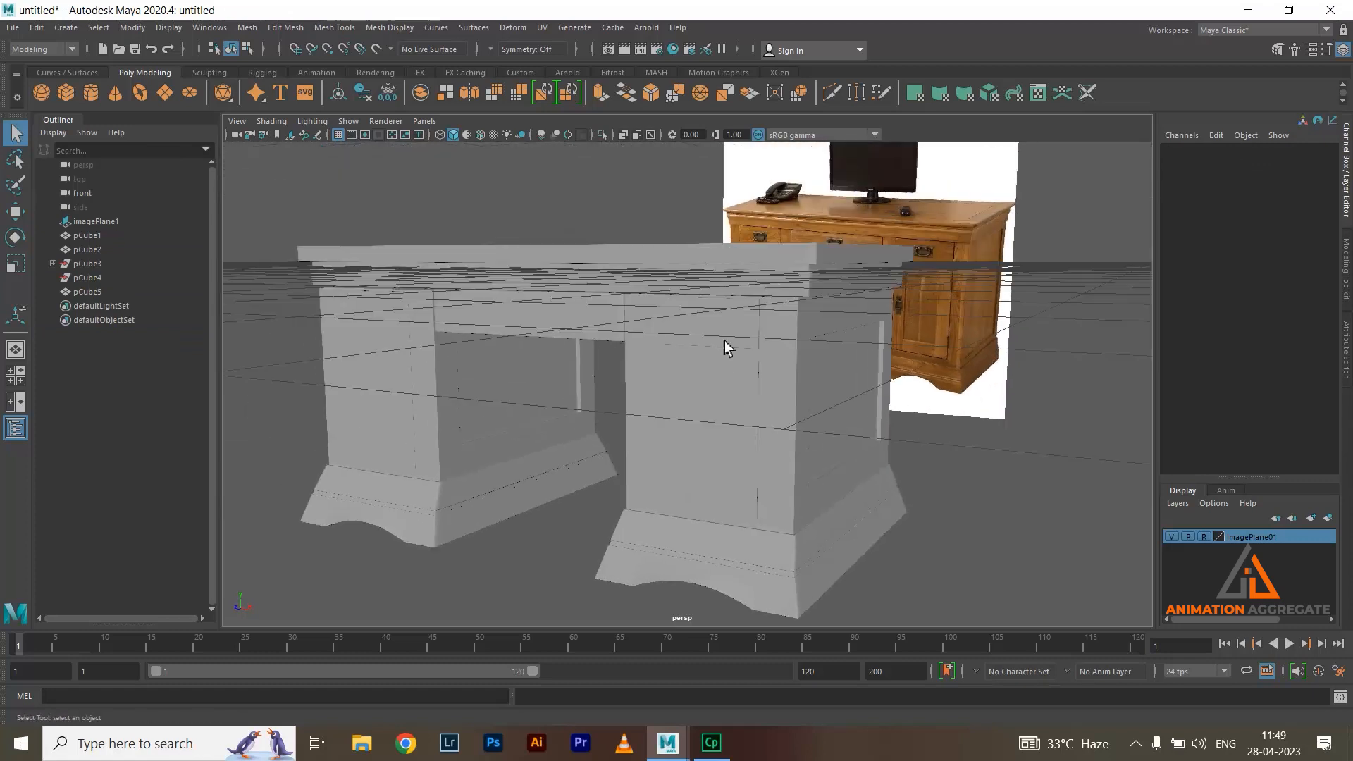
Nudge the upper drawer in the right pedestal slightly along the X axis
scroll(724, 340, up, 5)
alt+drag(775, 421, 744, 354)
click(731, 292)
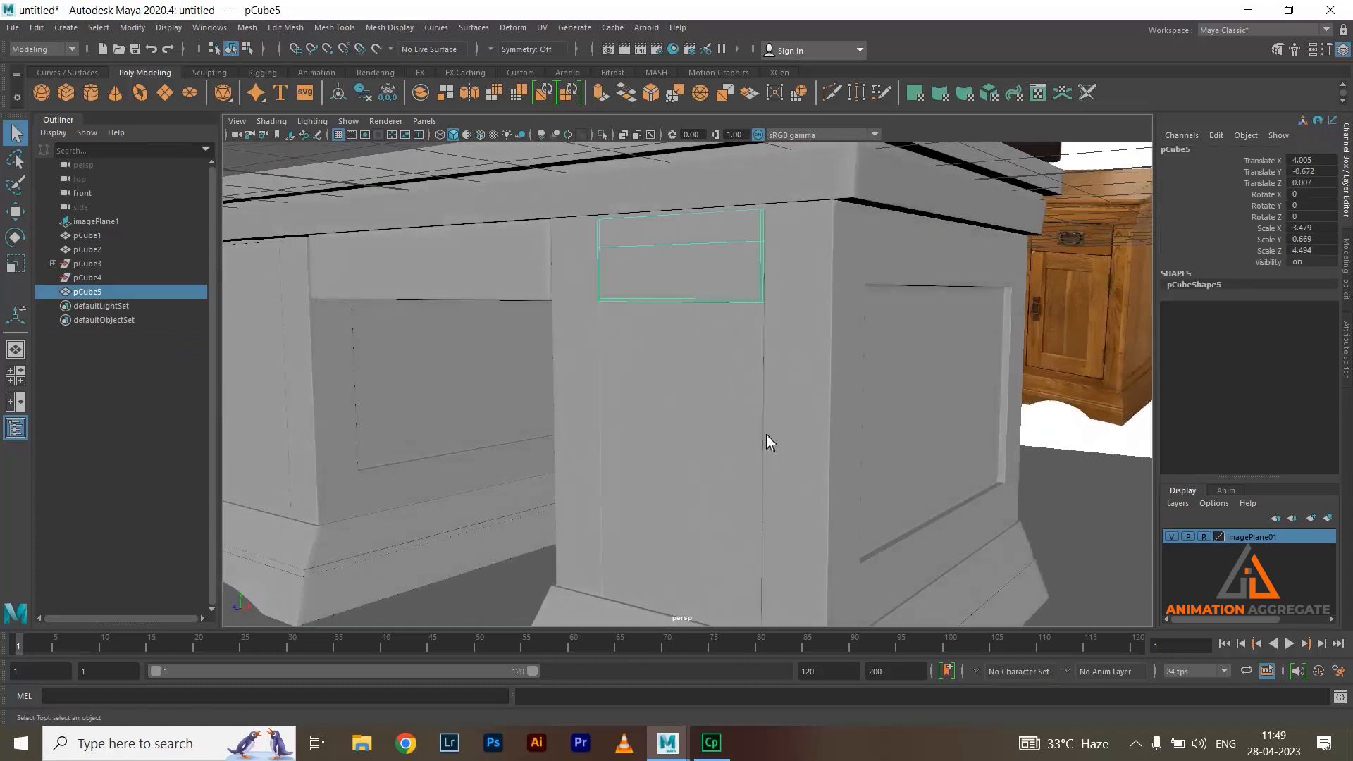
alt+drag(767, 436, 707, 419)
key(w)
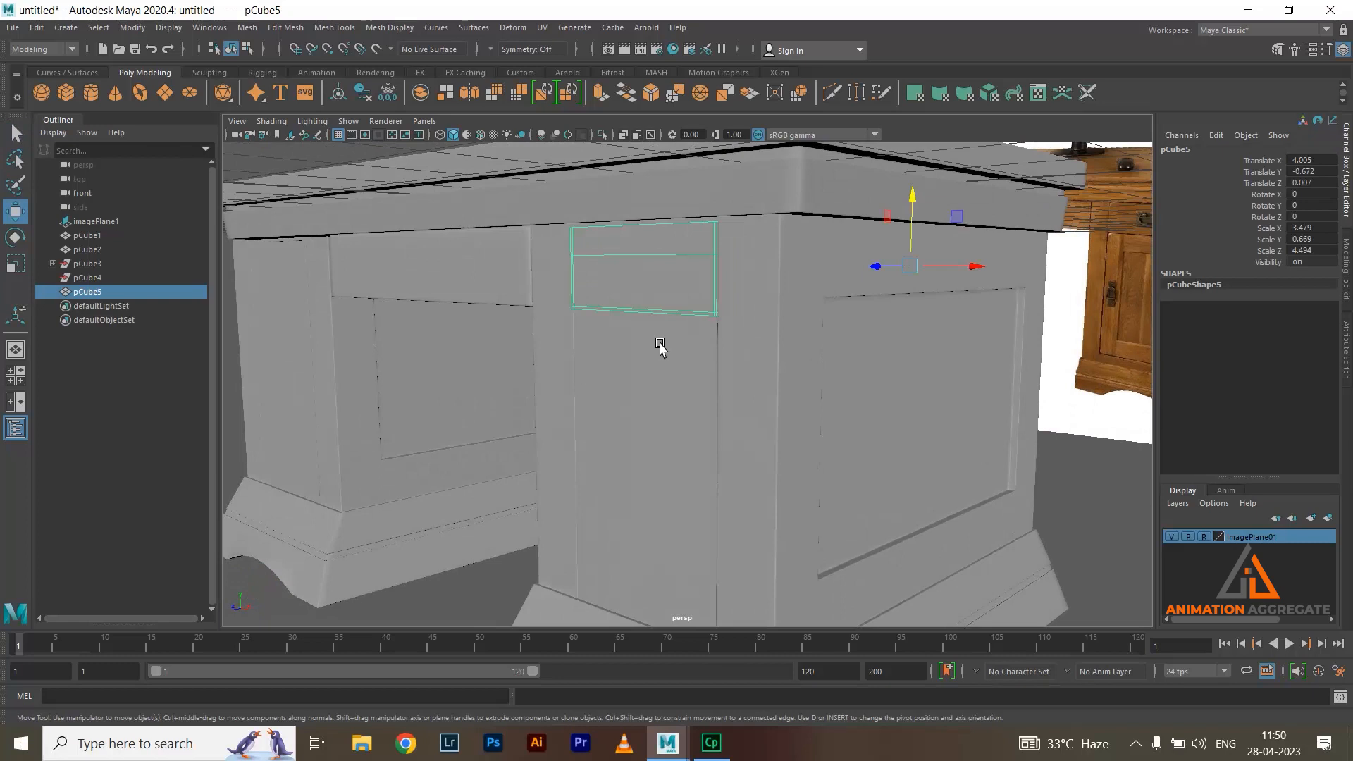
drag(979, 268, 974, 269)
alt+drag(801, 362, 737, 423)
Extrude the pedestal door panels inward with a local Z translation of about -0.048 and return to object selection
click(742, 443)
alt+drag(671, 459, 678, 363)
click(924, 483)
scroll(972, 441, down, 3)
scroll(966, 466, down, 3)
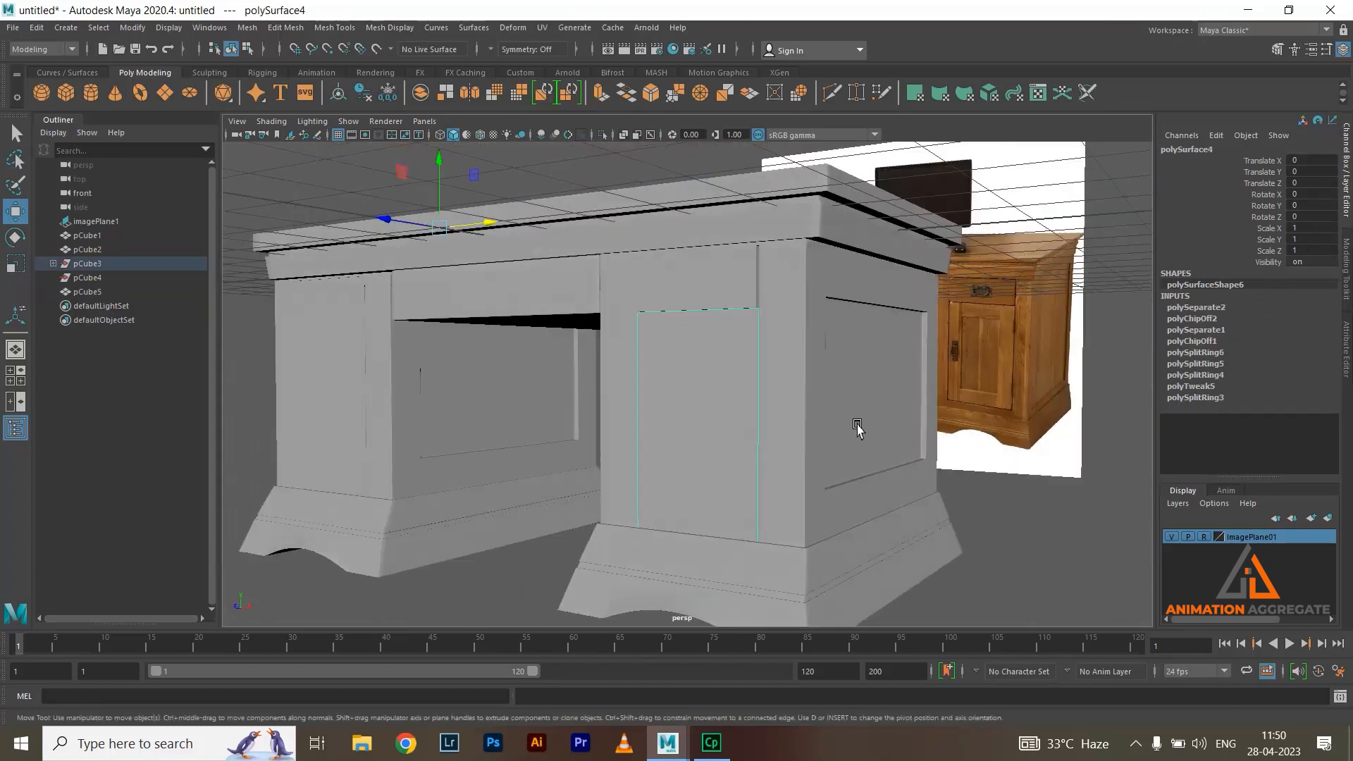
alt+drag(857, 428, 793, 388)
scroll(707, 302, up, 5)
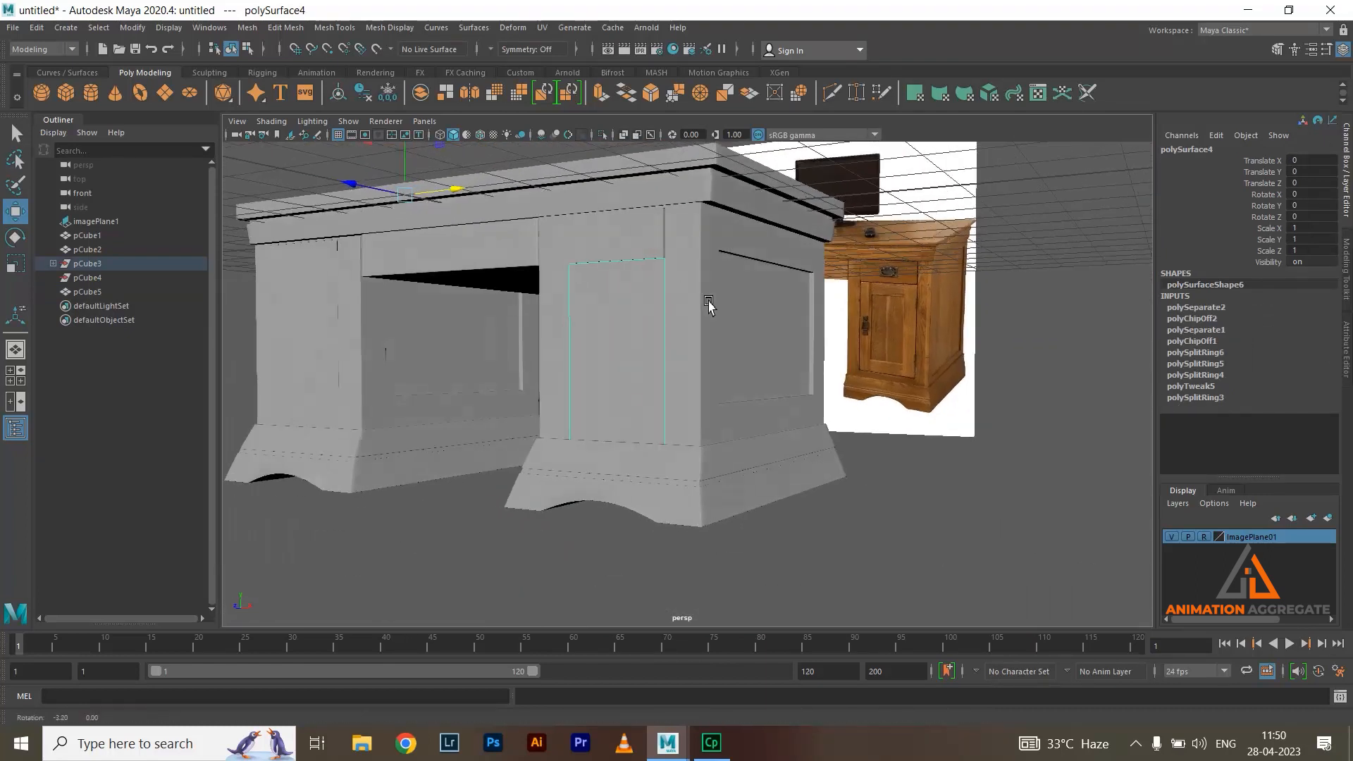
key(ctrl+e)
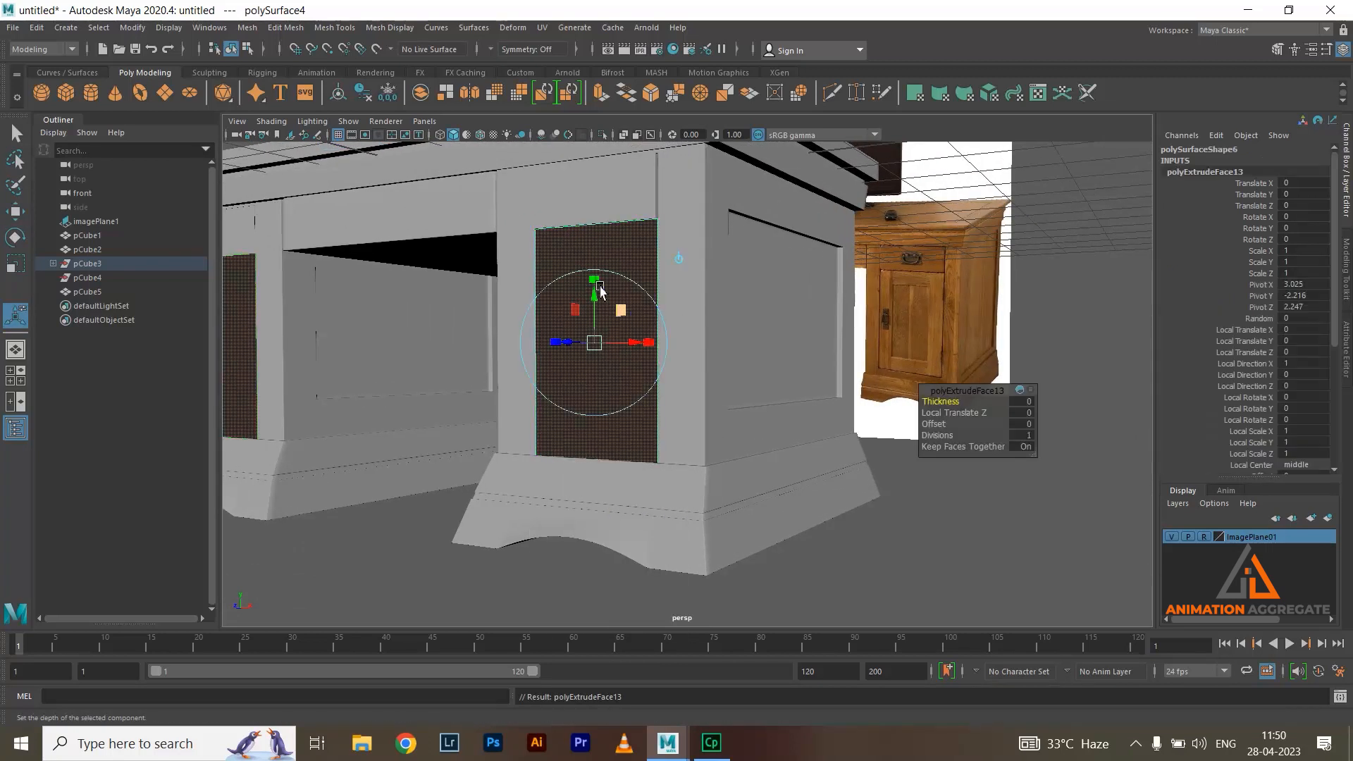
alt+drag(662, 332, 578, 345)
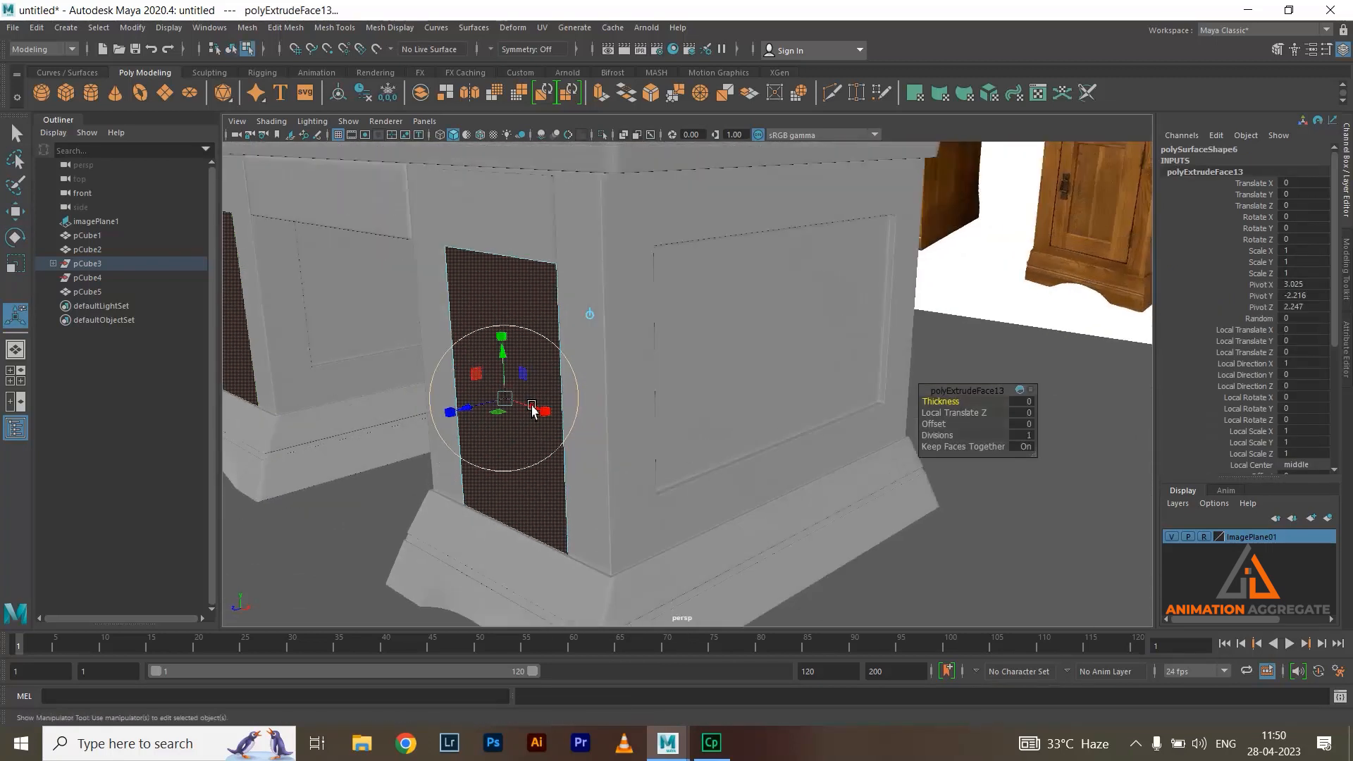
drag(466, 410, 467, 414)
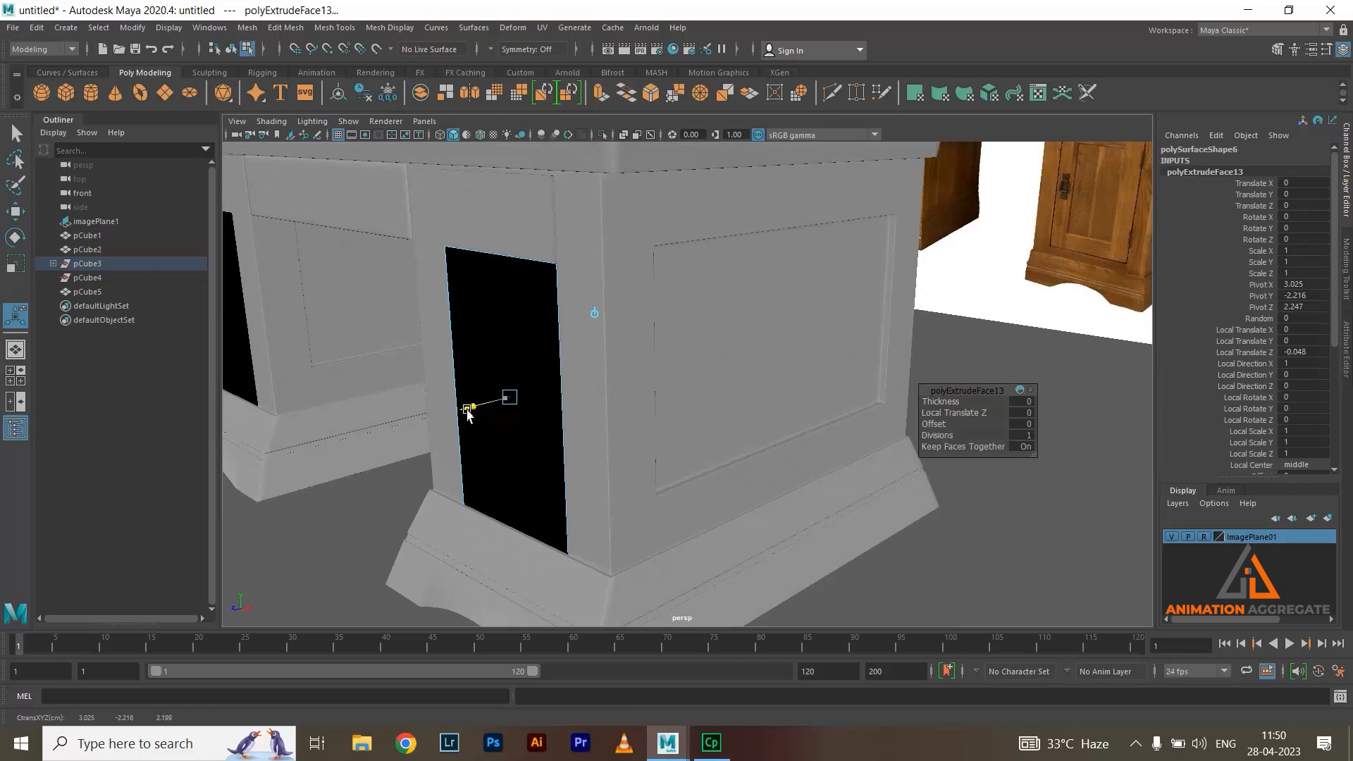
right_click(618, 289)
click(540, 279)
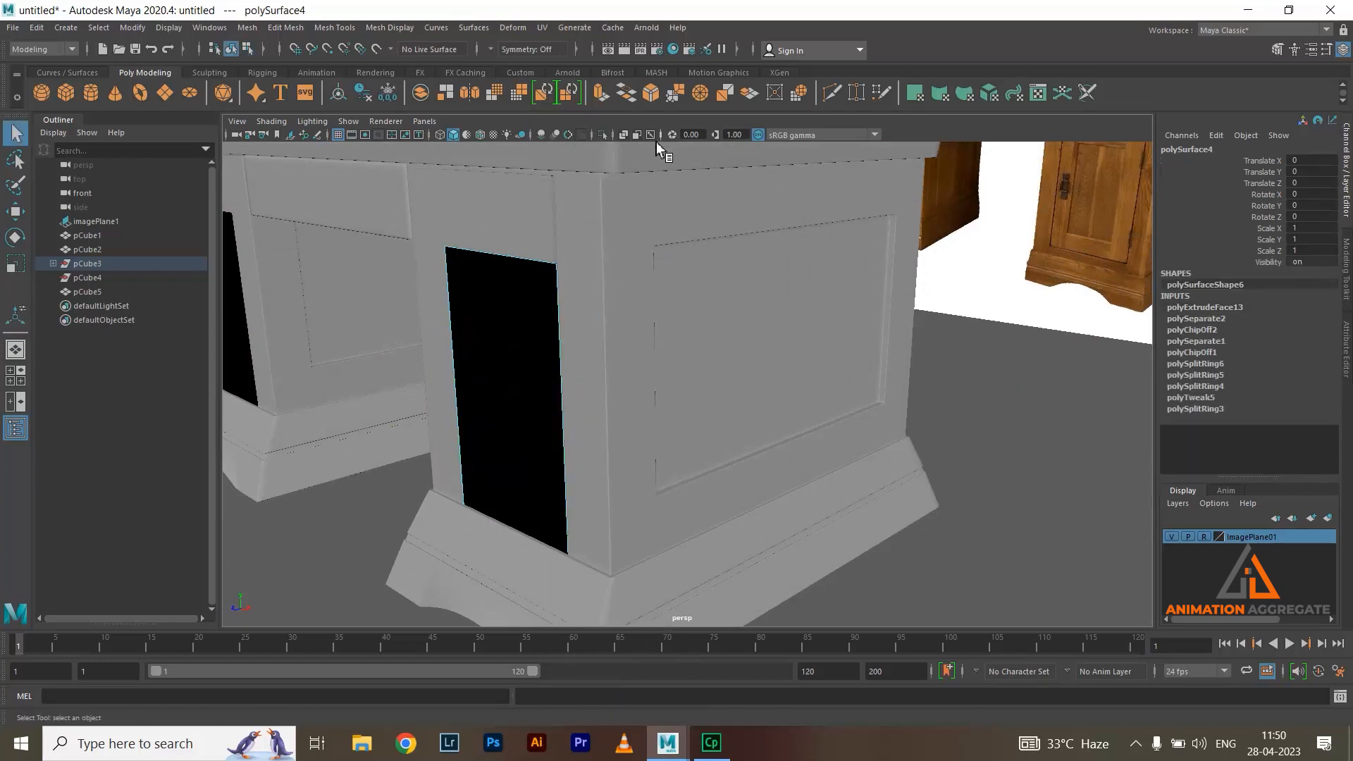
Isolate the extruded door panel and reverse its normals
click(607, 137)
scroll(623, 271, down, 2)
alt+drag(622, 275, 498, 215)
alt+middle_drag(579, 248, 646, 252)
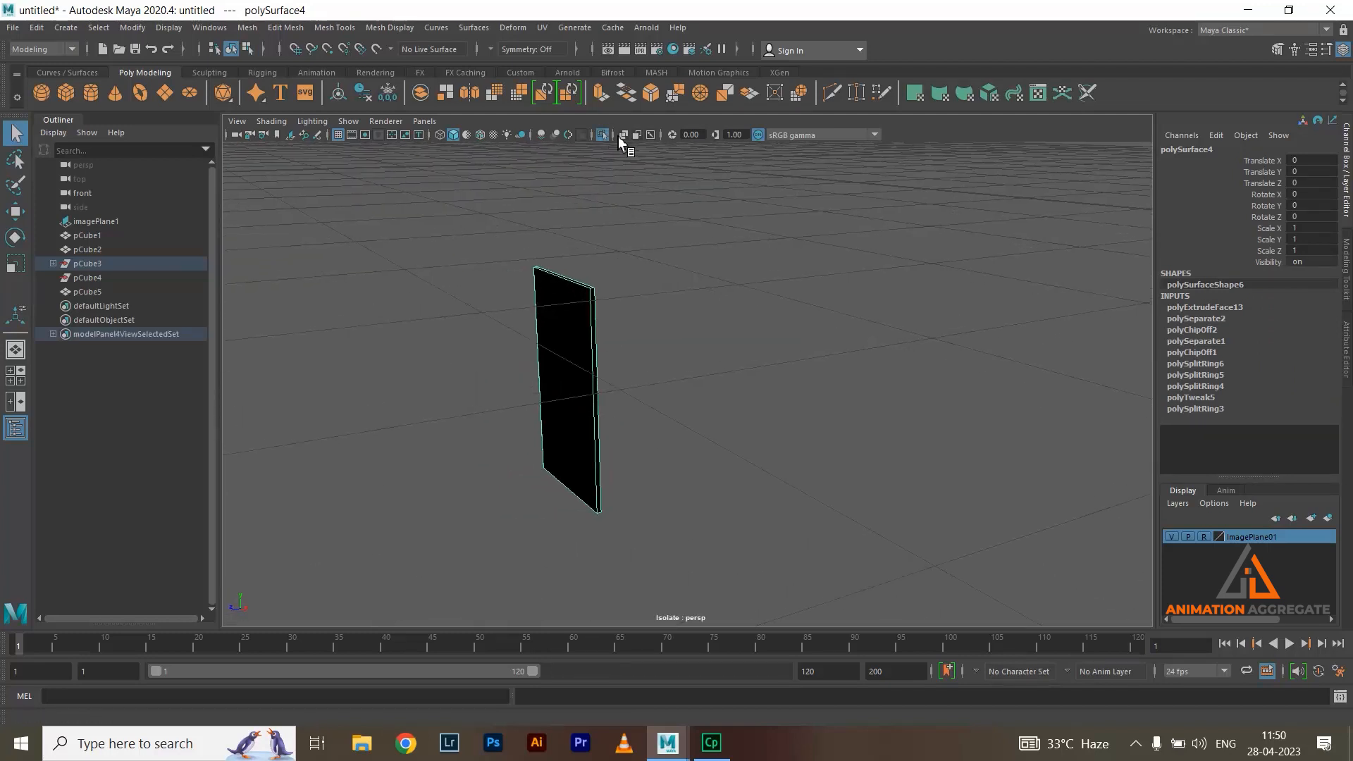
click(405, 30)
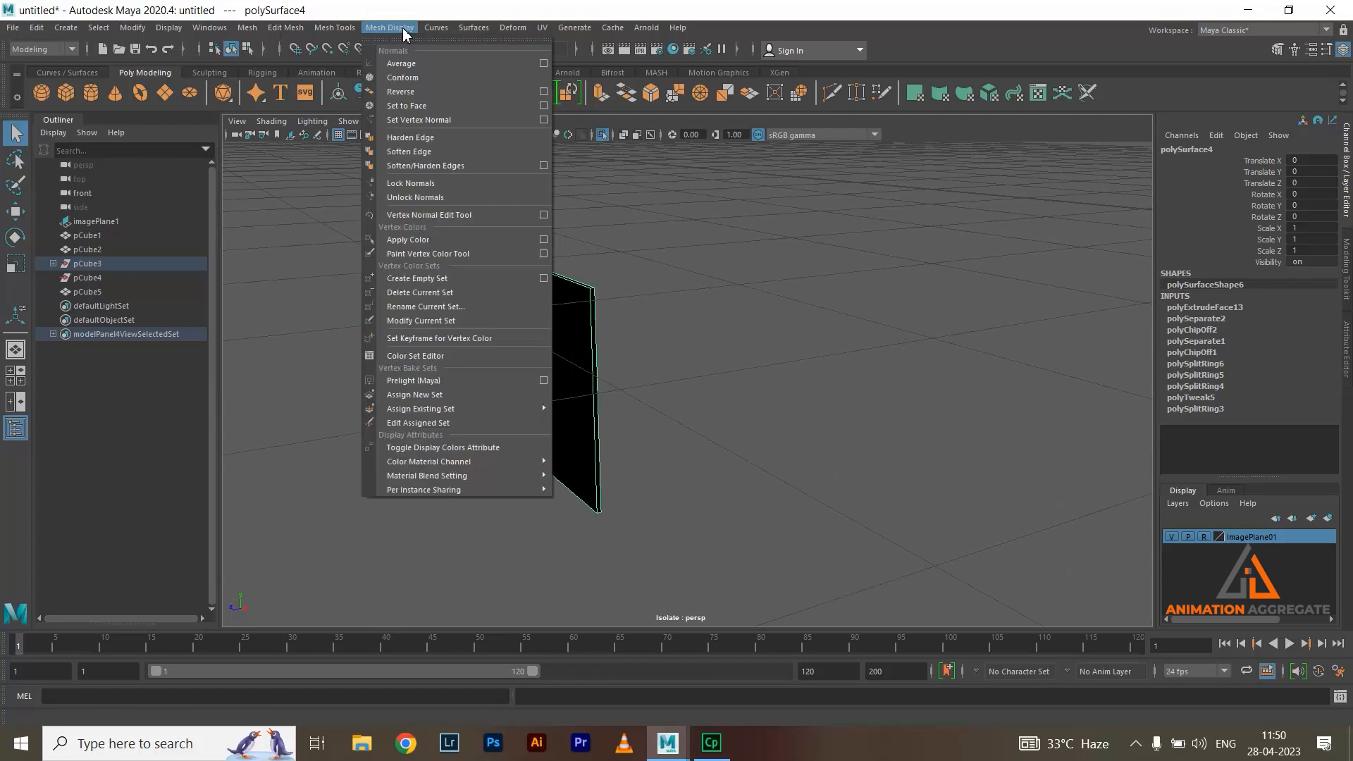
click(416, 92)
key(w)
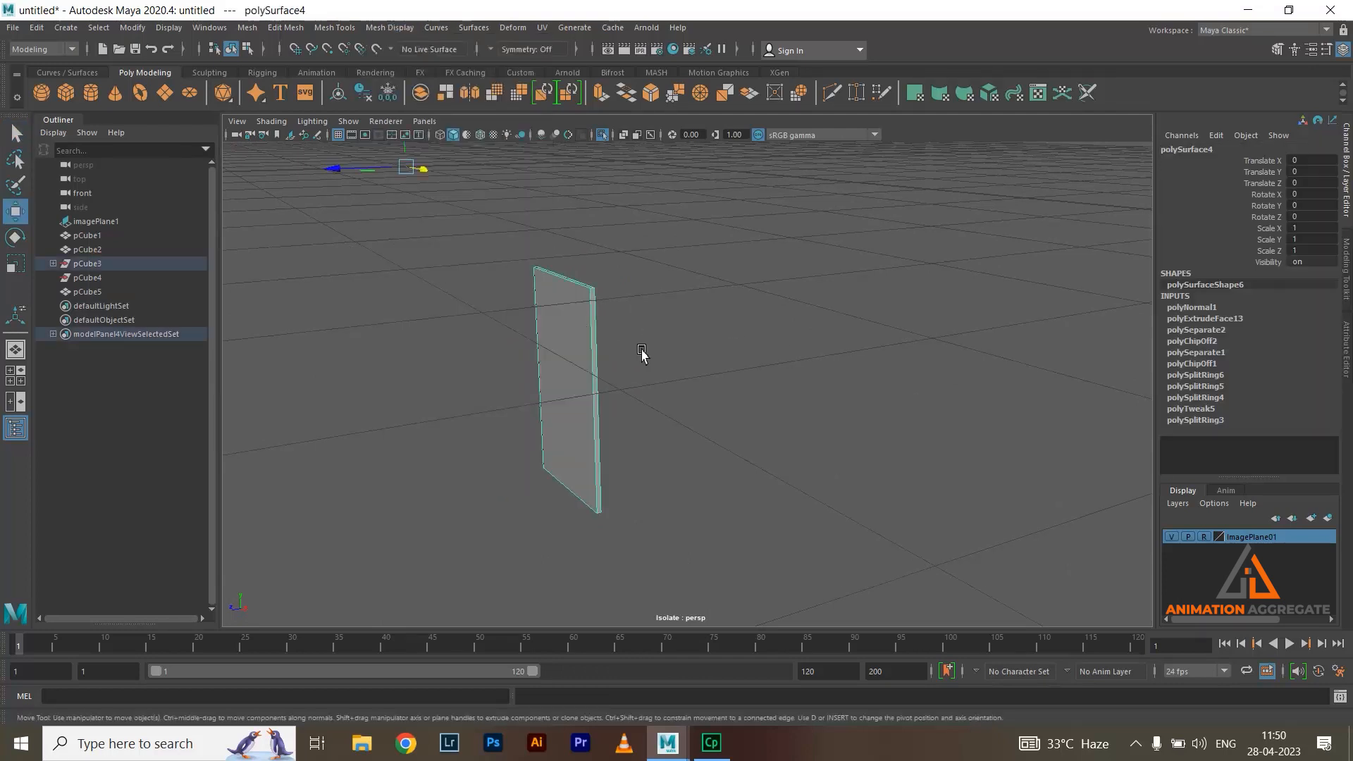
alt+drag(564, 356, 731, 303)
shift+right_drag(730, 302, 747, 342)
click(830, 319)
key(ctrl+z)
key(ctrl+z)
key(ctrl+z)
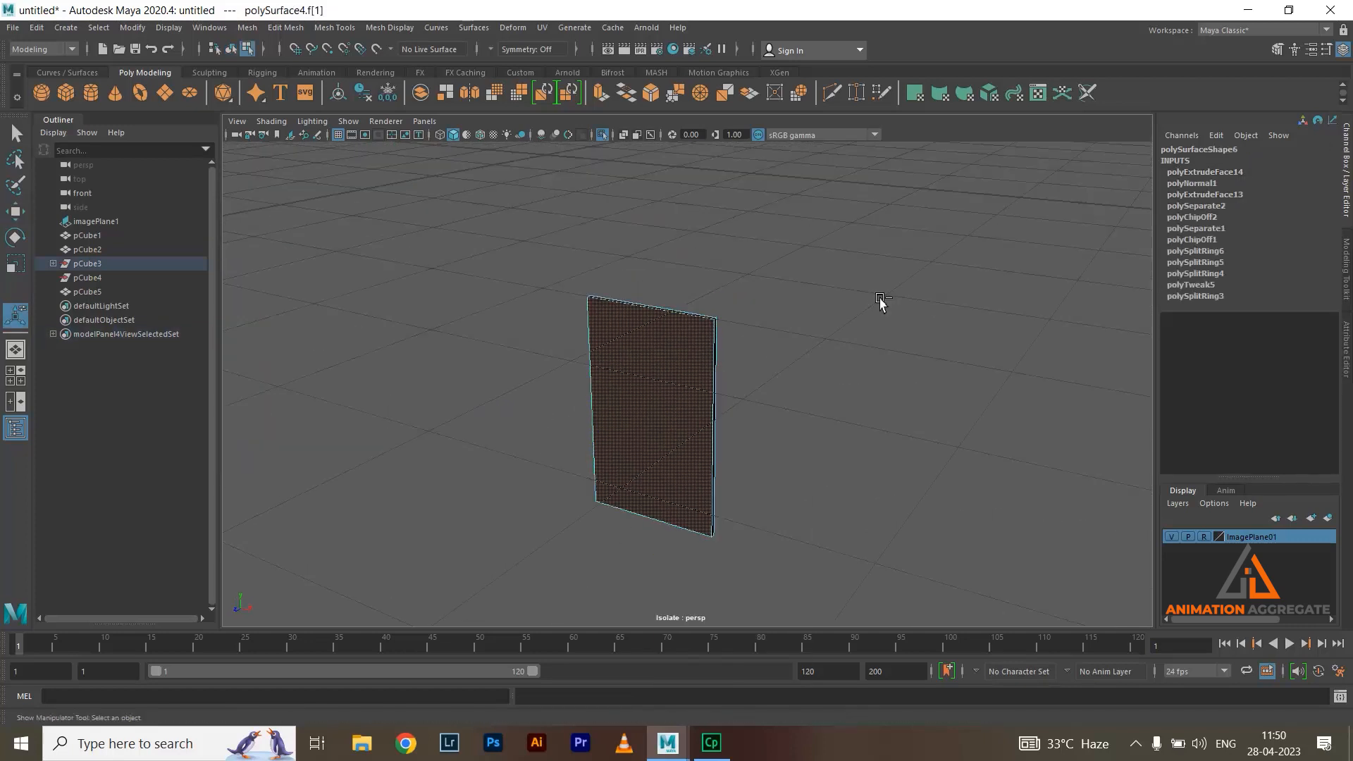
Switch the isolated door panel to face selection
right_drag(700, 331, 698, 368)
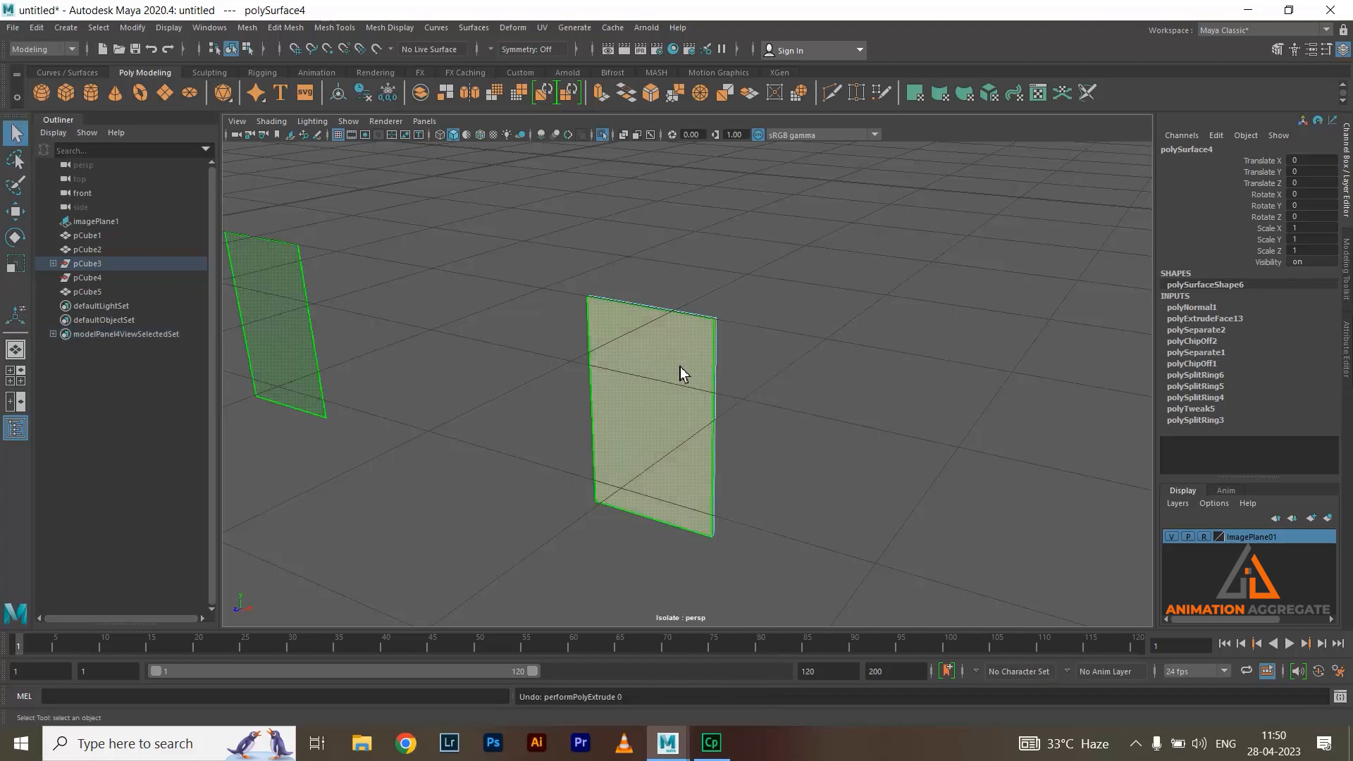
Extrude the door panel's front face with an inward offset to form a surrounding frame border
double_click(679, 367)
shift+right_drag(880, 239, 876, 279)
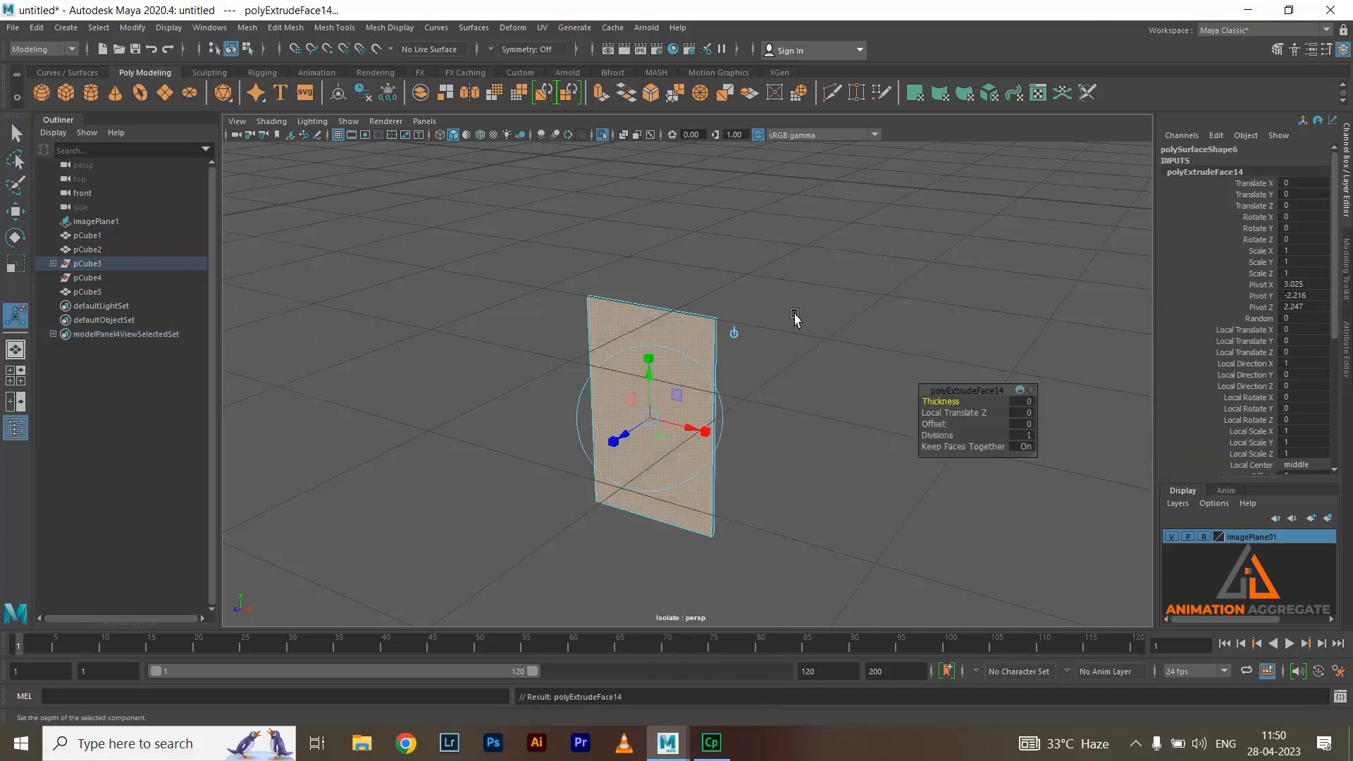
drag(938, 425, 956, 425)
Extrude the door panel's inner face again and push it backward along Z to recess it within the frame
shift+right_drag(894, 282, 879, 311)
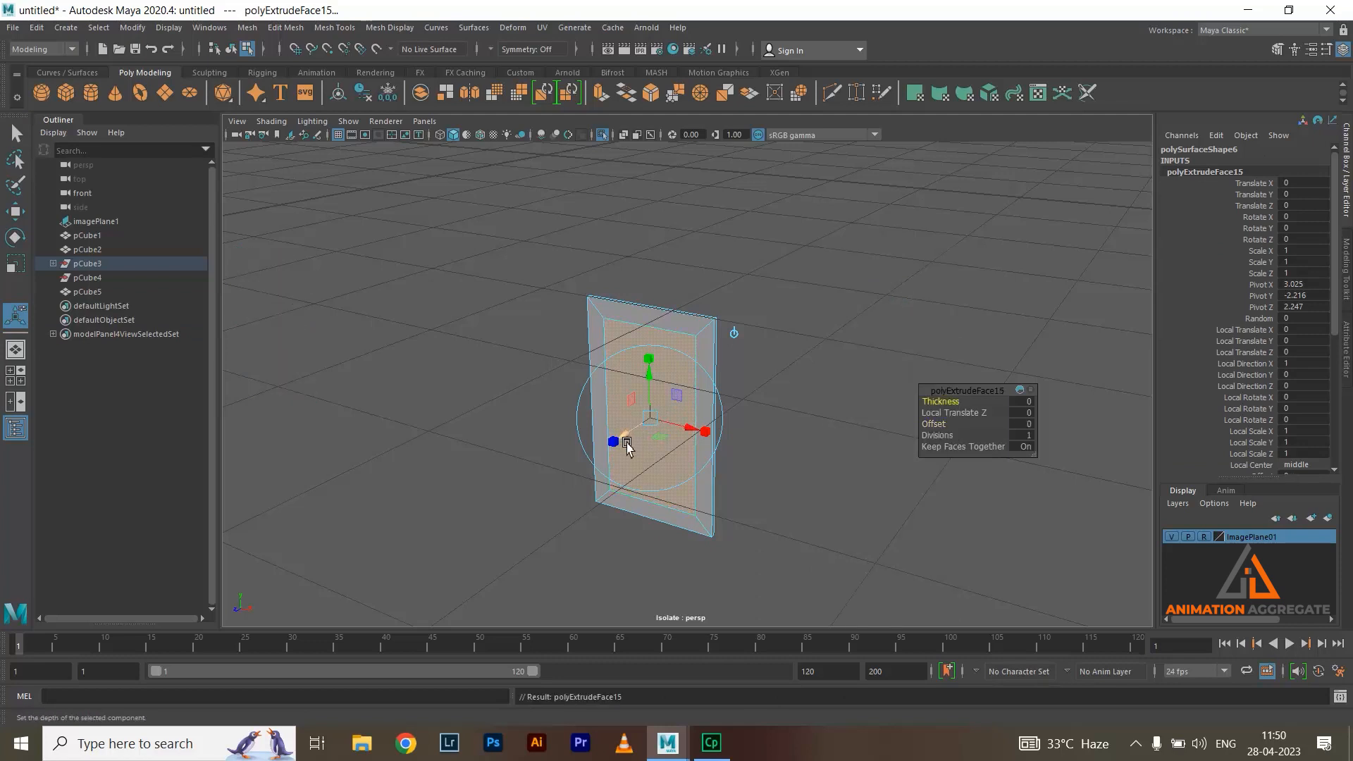
key(w)
drag(607, 436, 420, 388)
scroll(610, 439, up, 3)
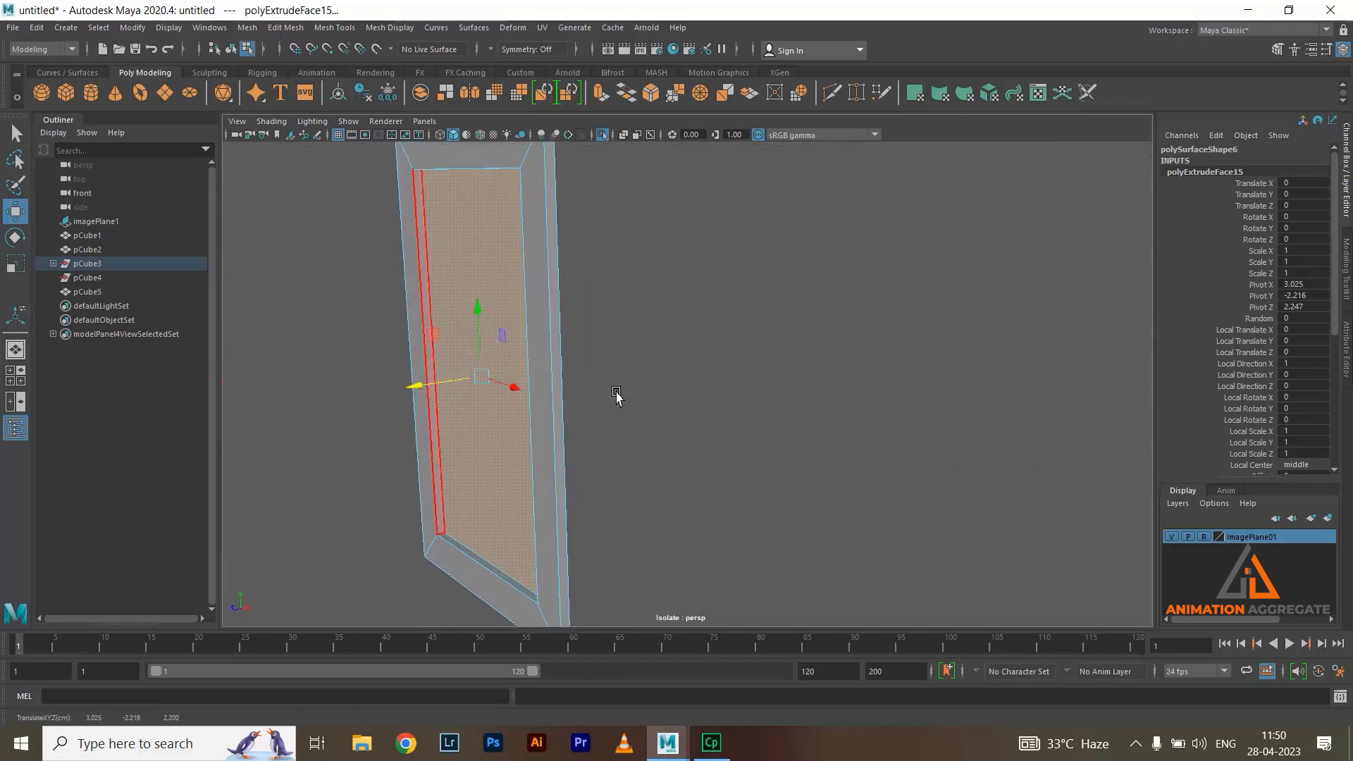
alt+drag(617, 396, 549, 348)
click(656, 328)
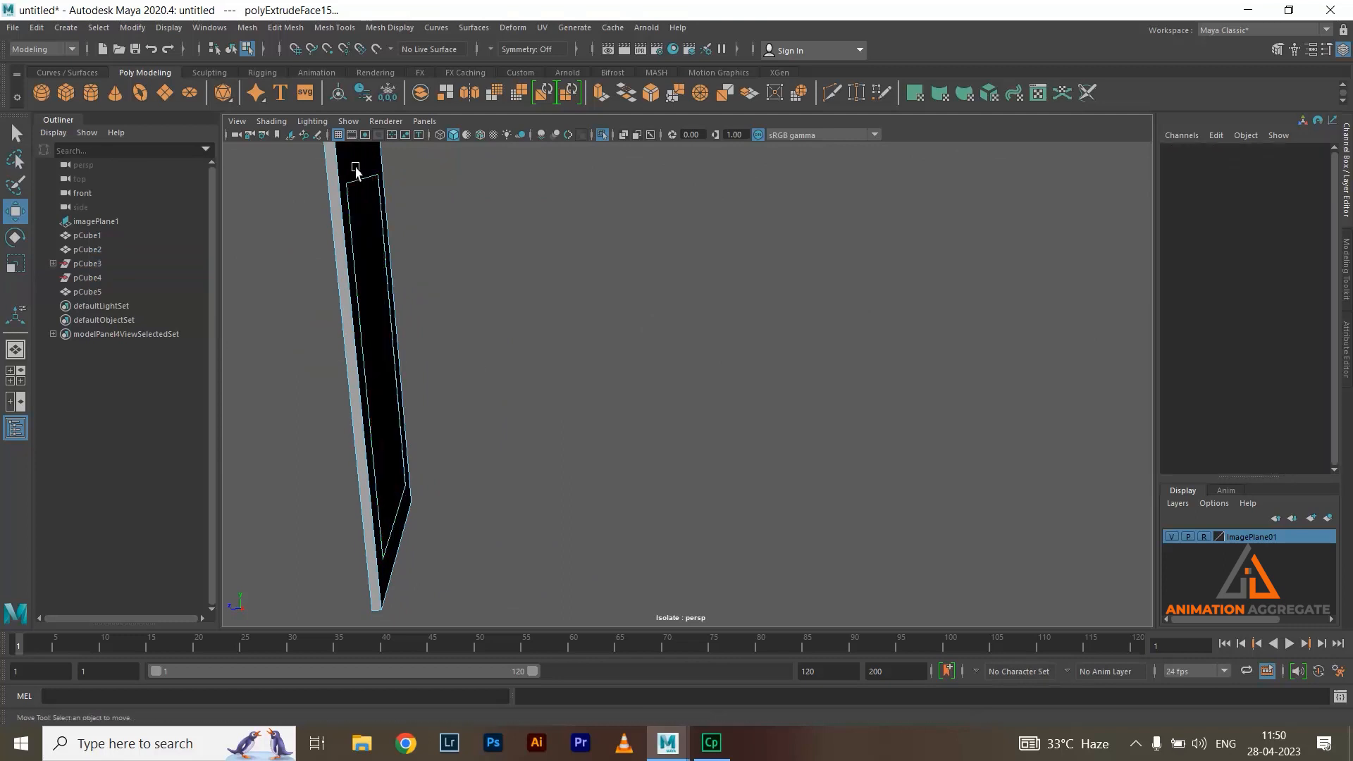
Return the door panel to object mode and bevel its edges with Chamfer turned off
click(365, 168)
drag(308, 362, 640, 222)
key(F8)
scroll(716, 293, down, 5)
alt+drag(716, 293, 866, 293)
click(867, 293)
click(708, 347)
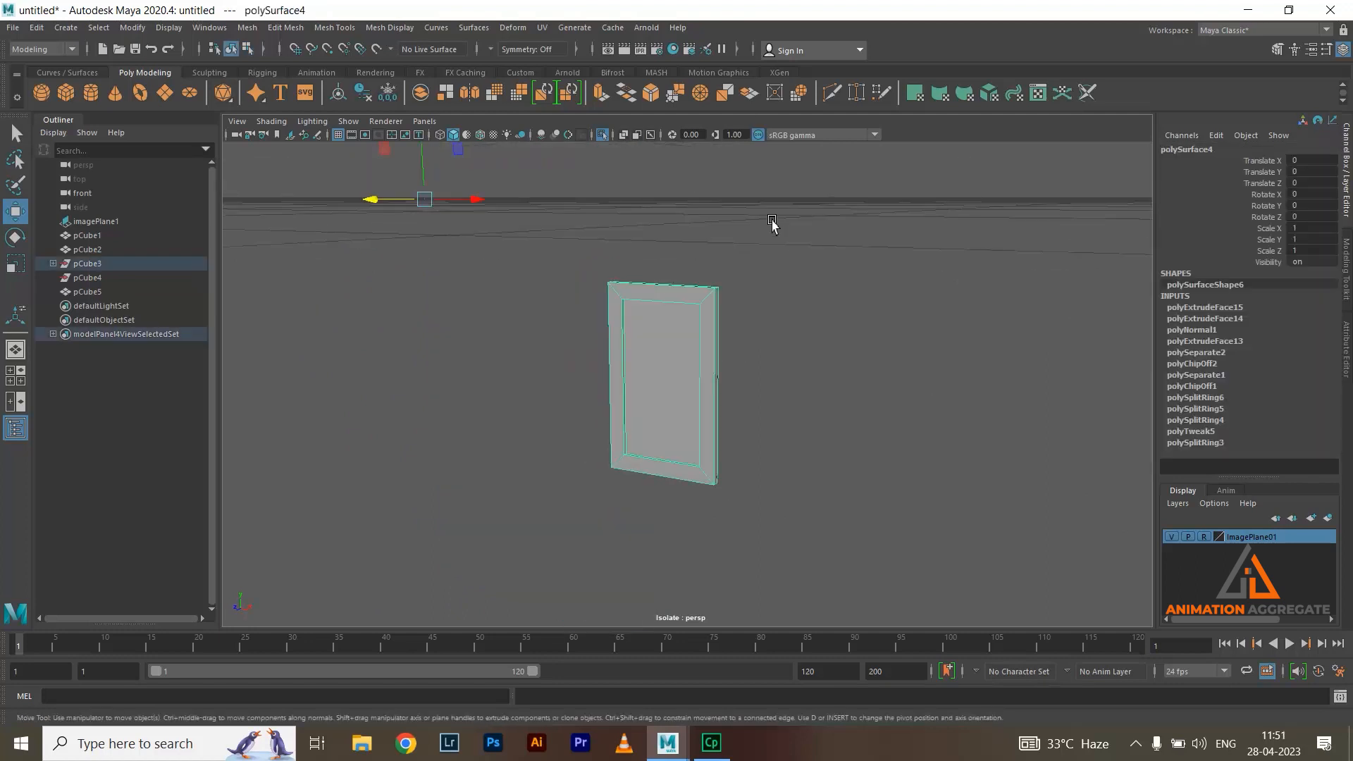
click(651, 93)
scroll(787, 292, up, 4)
scroll(888, 359, up, 6)
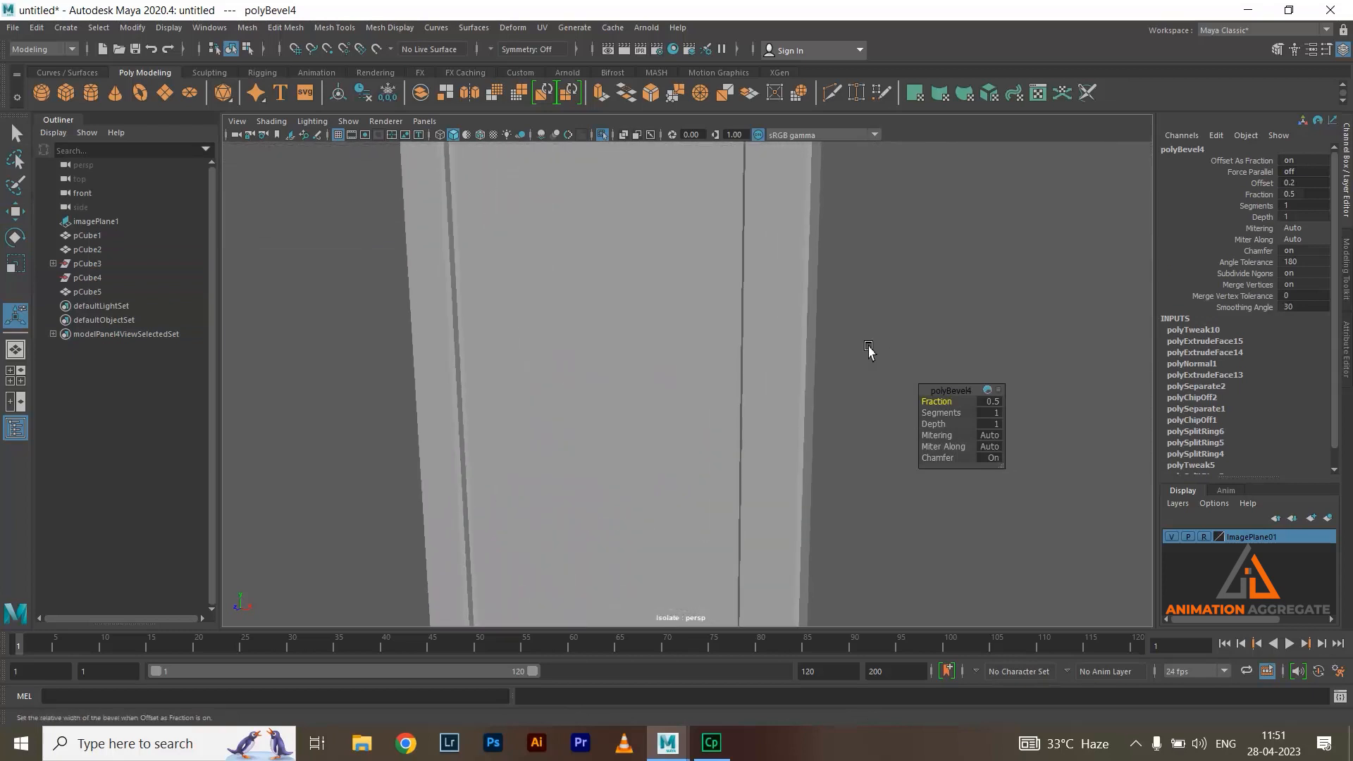
click(994, 458)
scroll(728, 275, down, 6)
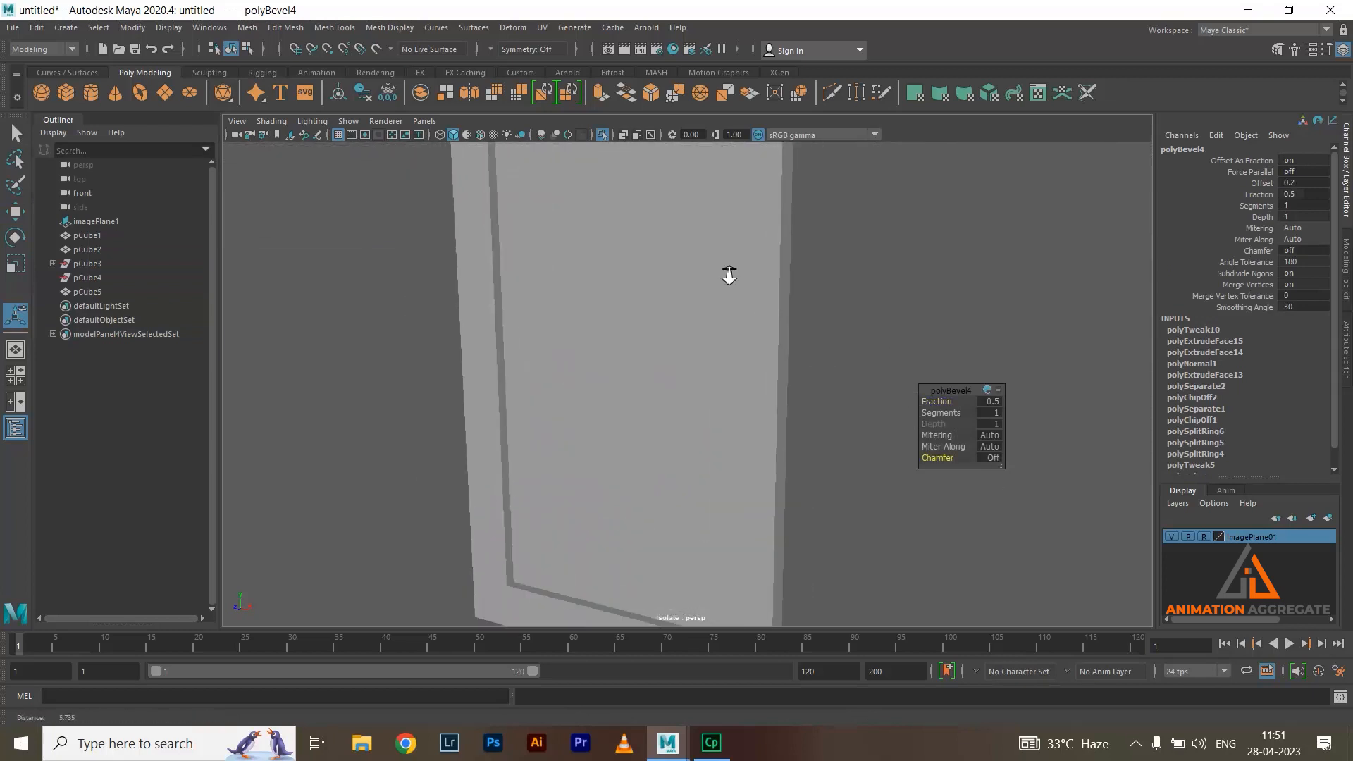
Turn on smooth preview for the beveled door panel and exit isolate selection to show the whole desk
click(687, 273)
key(3)
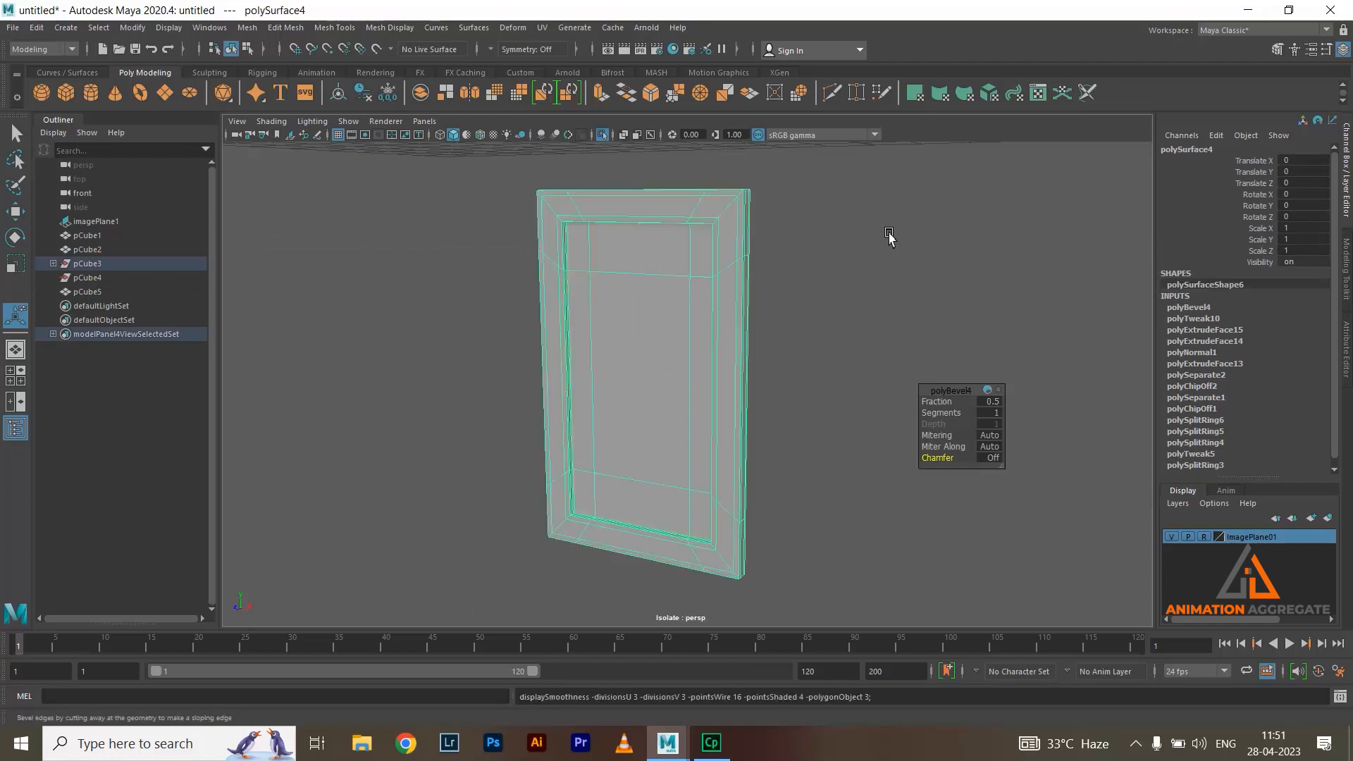
click(936, 250)
click(603, 136)
Examine the desk's drawer and door fronts from several angles against the reference image
alt+drag(878, 275, 931, 257)
click(783, 258)
scroll(931, 257, up, 2)
alt+middle_drag(931, 256, 782, 265)
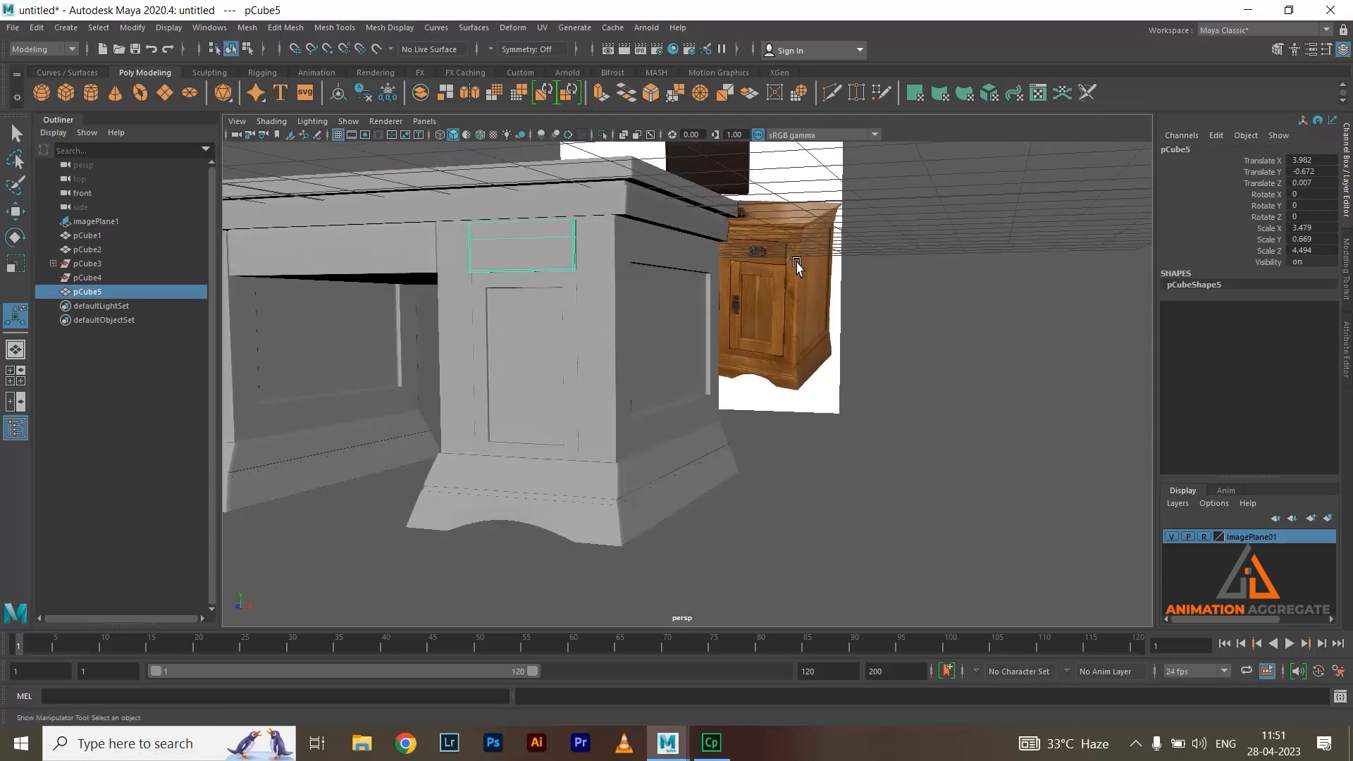
alt+drag(536, 300, 810, 331)
click(897, 356)
alt+middle_drag(897, 357, 821, 373)
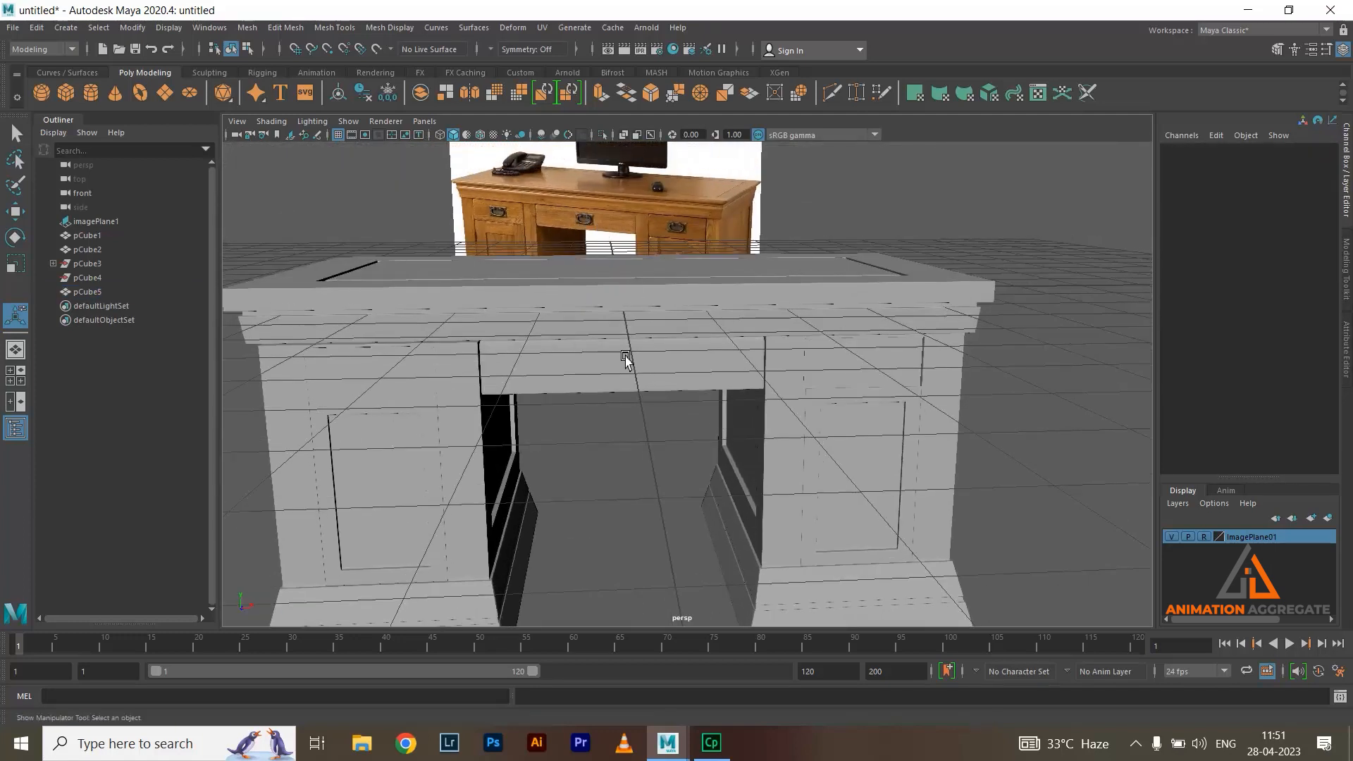
scroll(646, 374, up, 1)
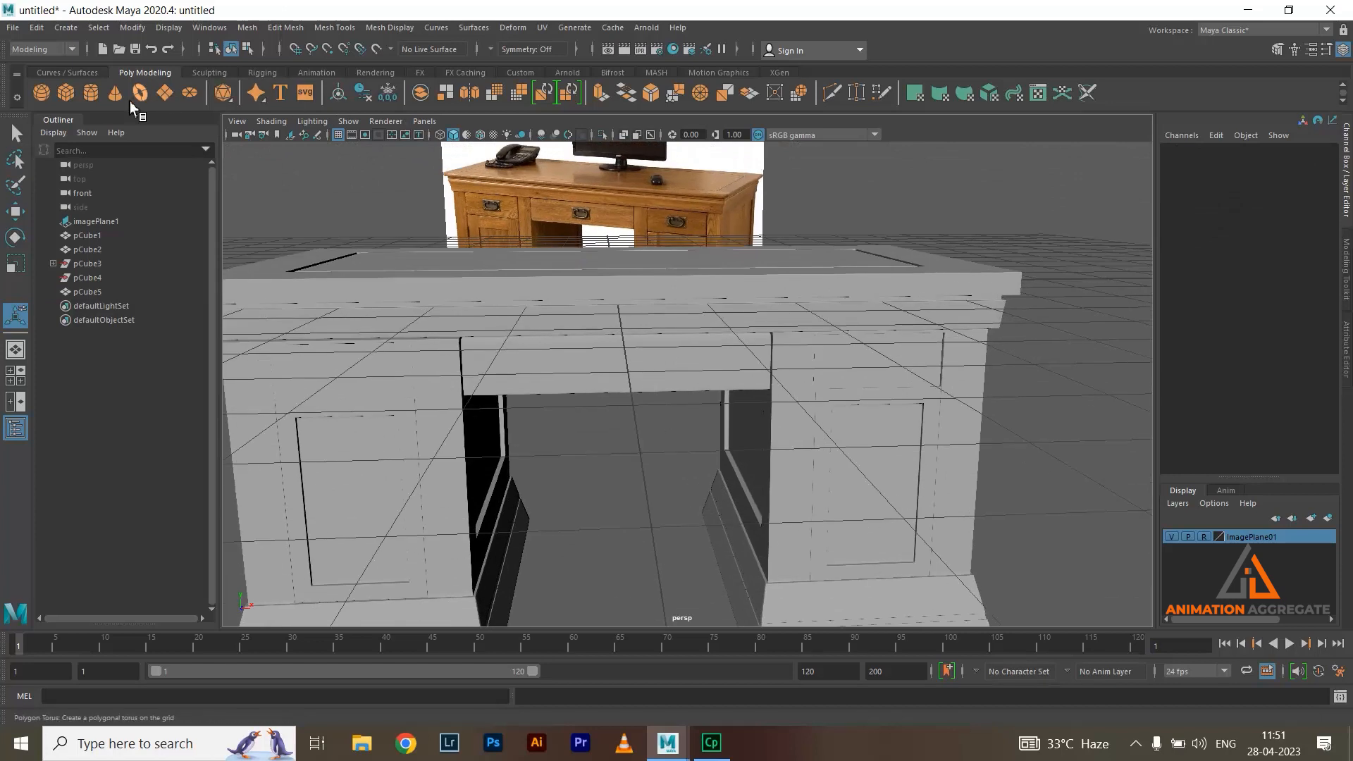
Create a polygon cube and move it forward to about 6.53 on Z, in front of the desk
click(65, 92)
scroll(781, 376, down, 4)
alt+drag(781, 377, 690, 405)
key(w)
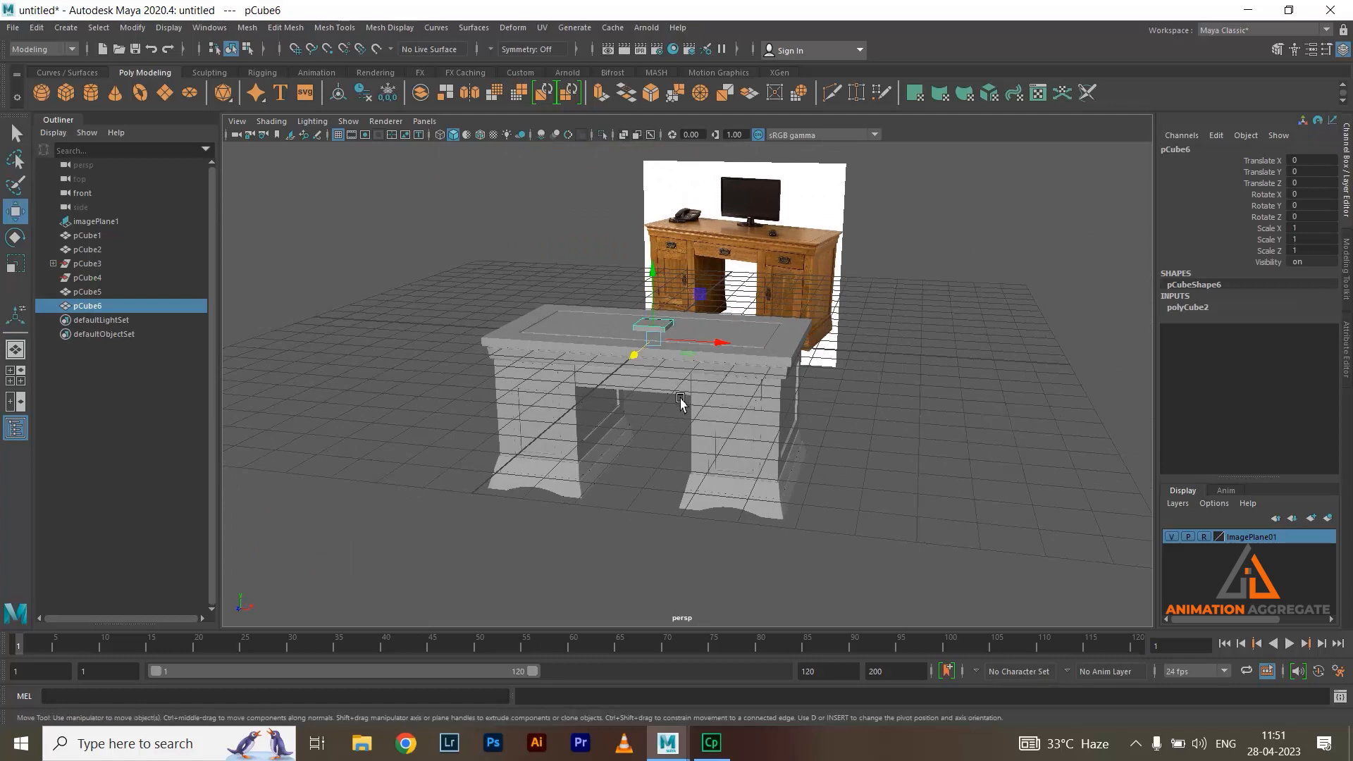
drag(631, 363, 536, 425)
In the front view, lower the cube to about -0.697 on Y so it sits over the centre drawer
alt+drag(675, 427, 646, 426)
key(space)
key(space)
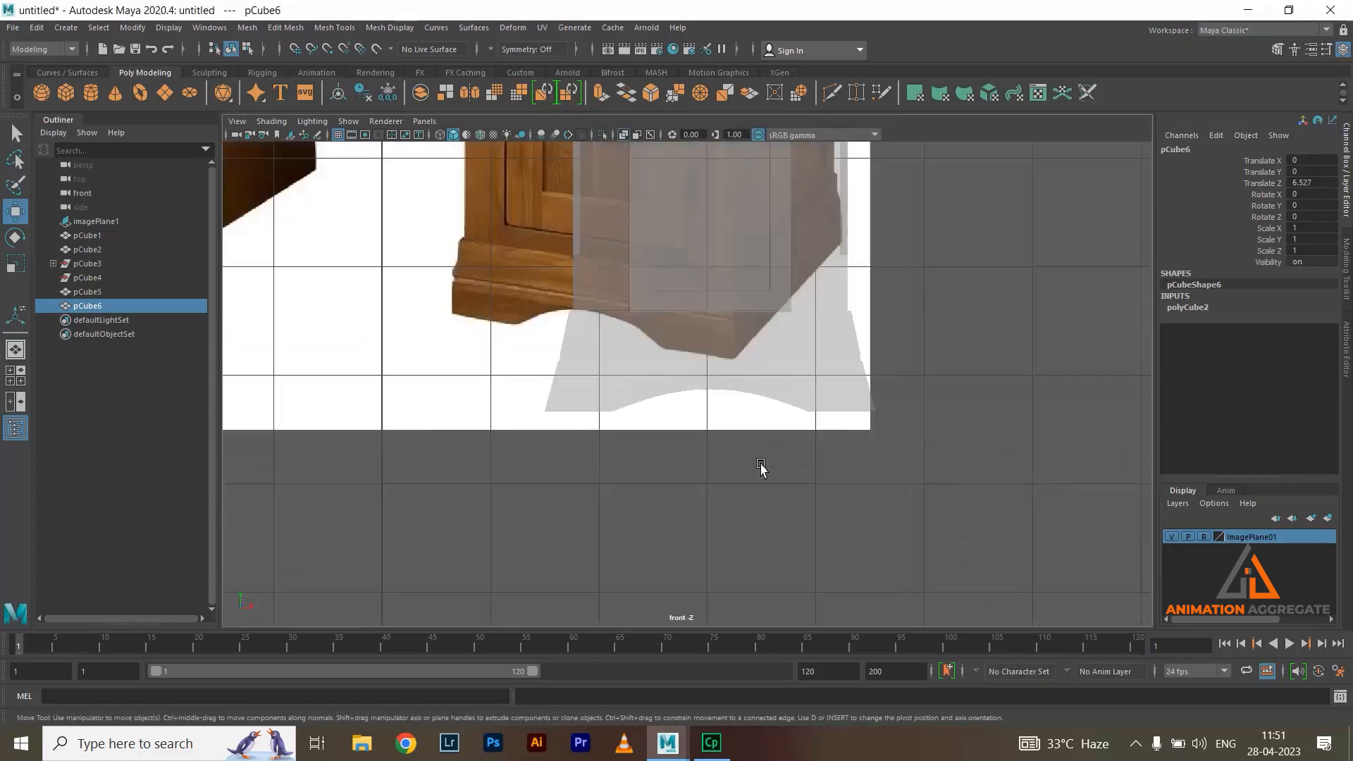
scroll(761, 468, down, 3)
alt+middle_drag(612, 304, 688, 385)
scroll(624, 237, up, 5)
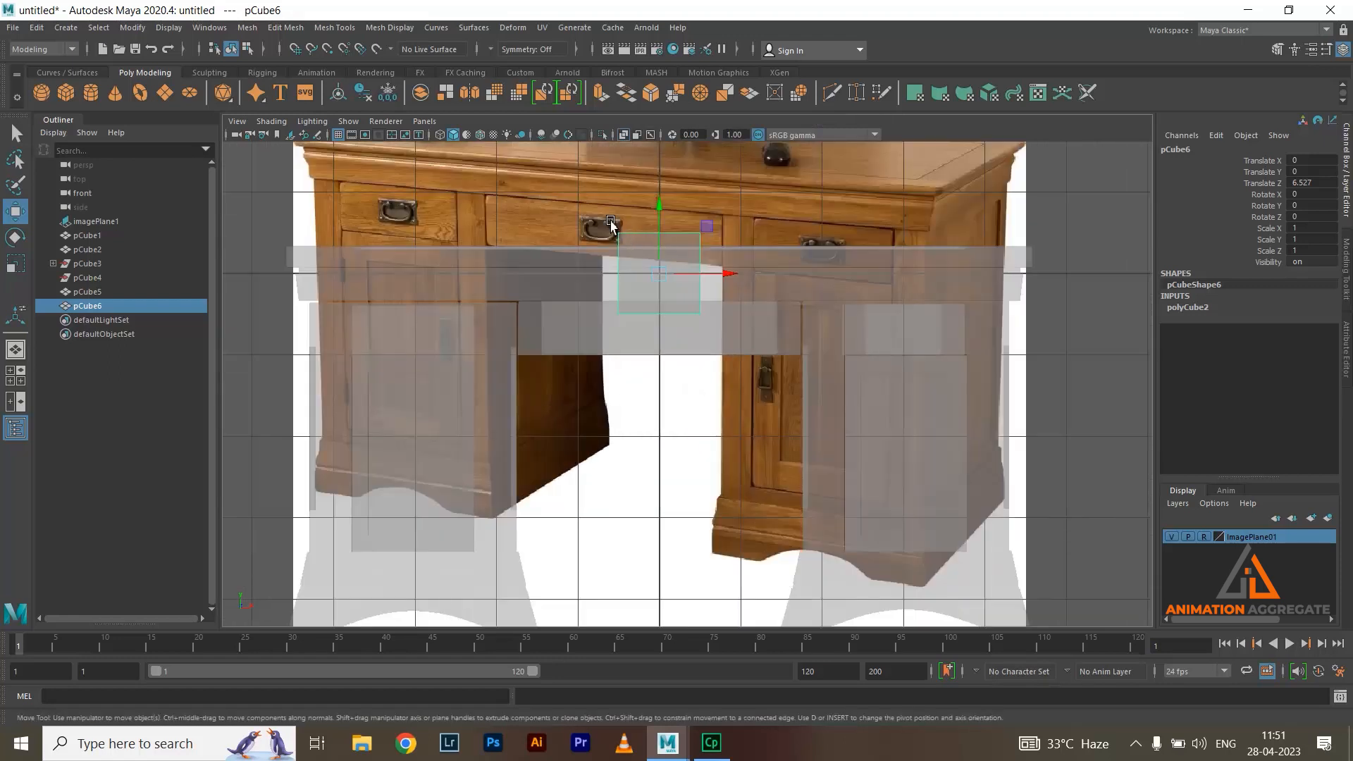
scroll(657, 219, up, 1)
middle_drag(654, 182, 663, 261)
Scale the cube uniformly to about 0.409, and reduce its Y scale to about 0.341
key(r)
drag(653, 324, 604, 281)
scroll(599, 255, up, 4)
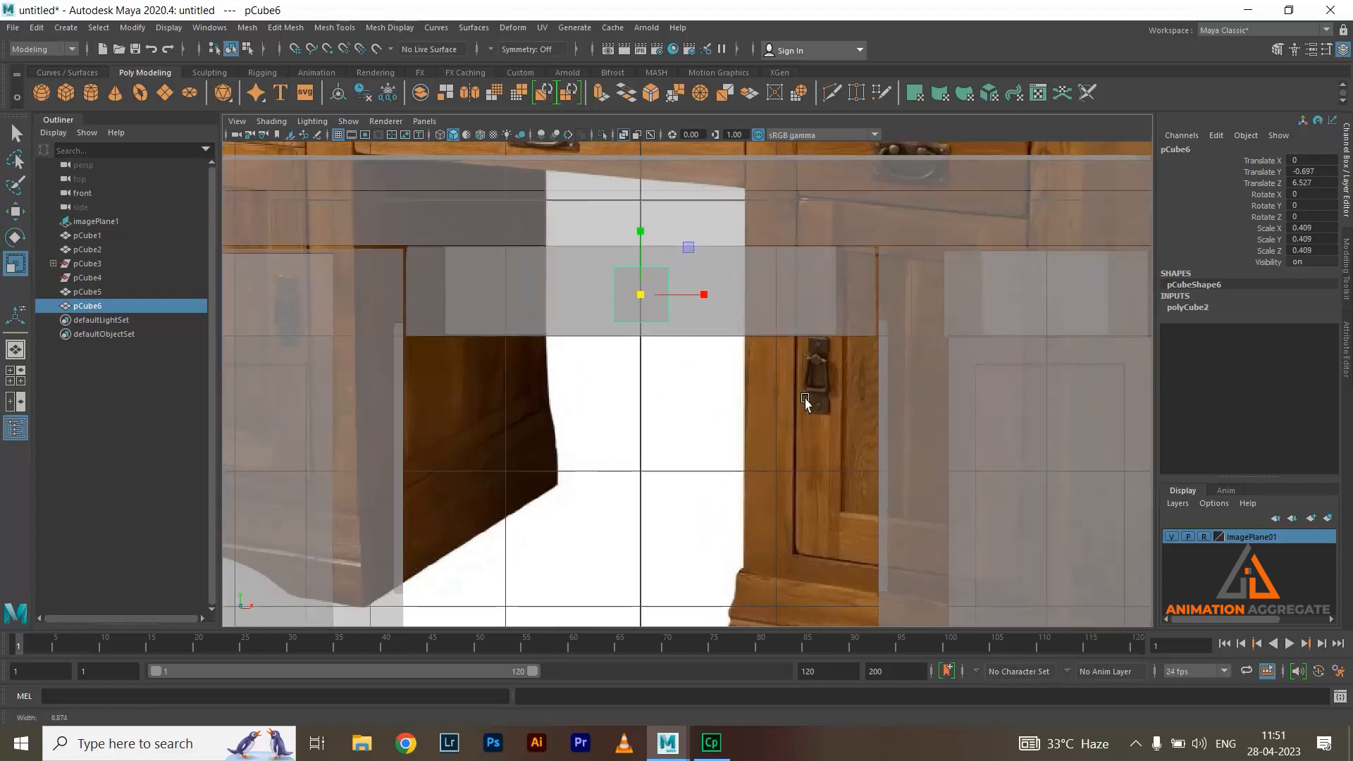
drag(628, 220, 629, 226)
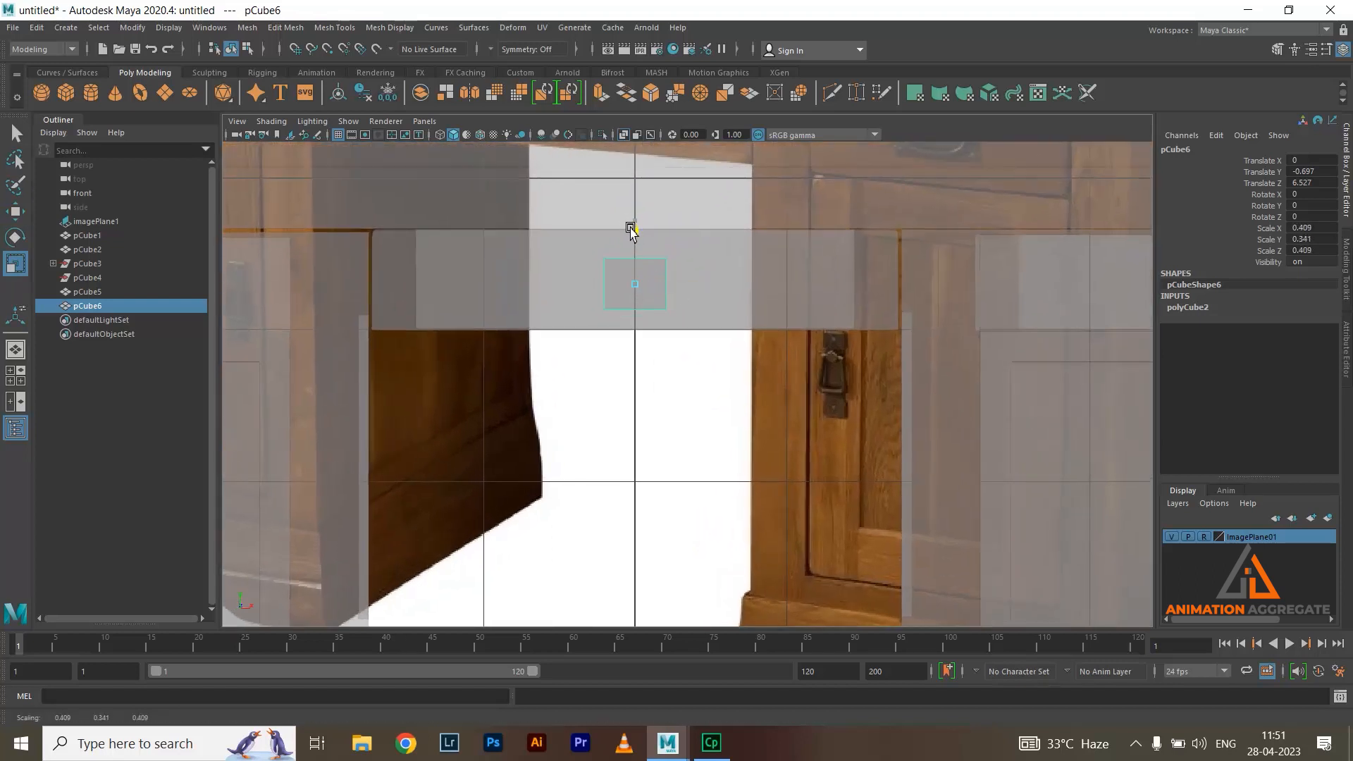
Scale the centre drawer up uniformly to about 3.5 on X and raise it to about -0.668 on Y
scroll(716, 250, up, 1)
alt+middle_drag(1001, 313, 869, 278)
click(883, 314)
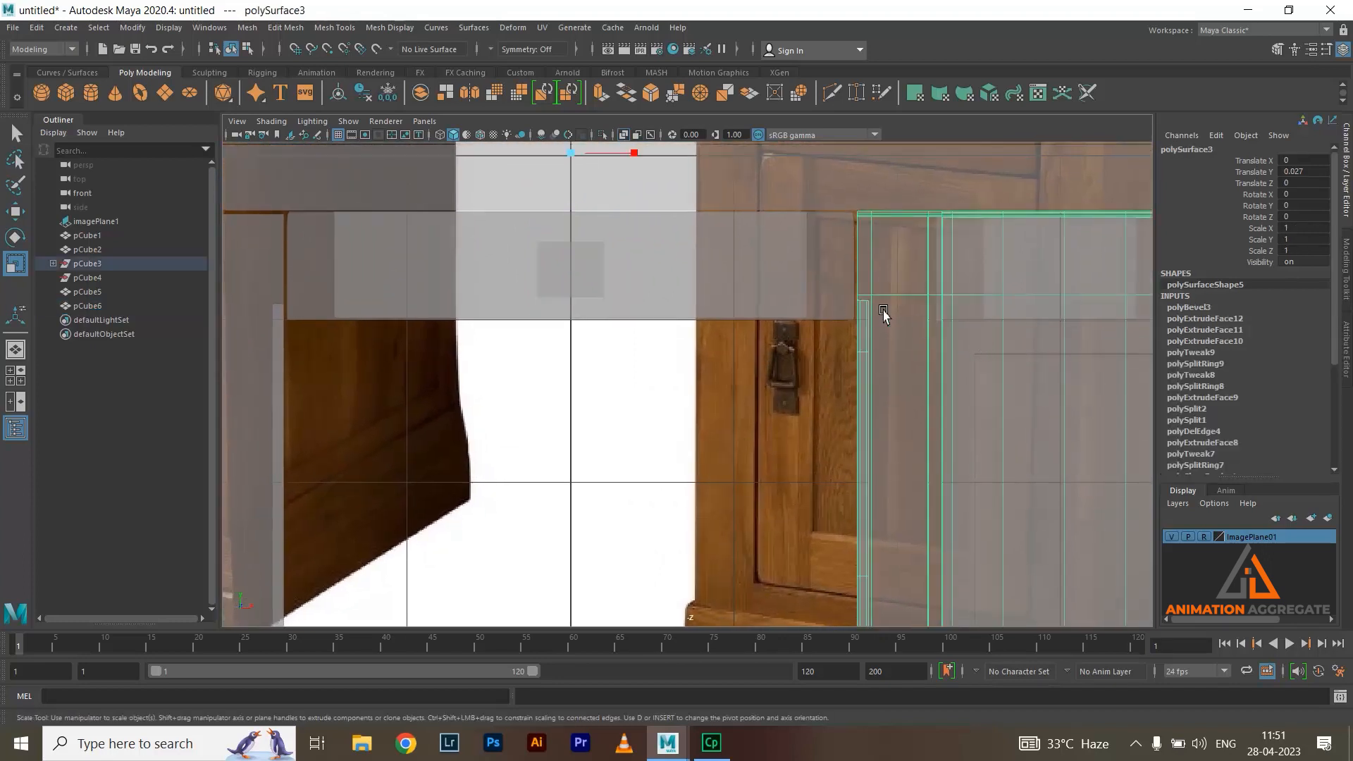
click(804, 266)
click(936, 304)
right_click(896, 262)
click(828, 264)
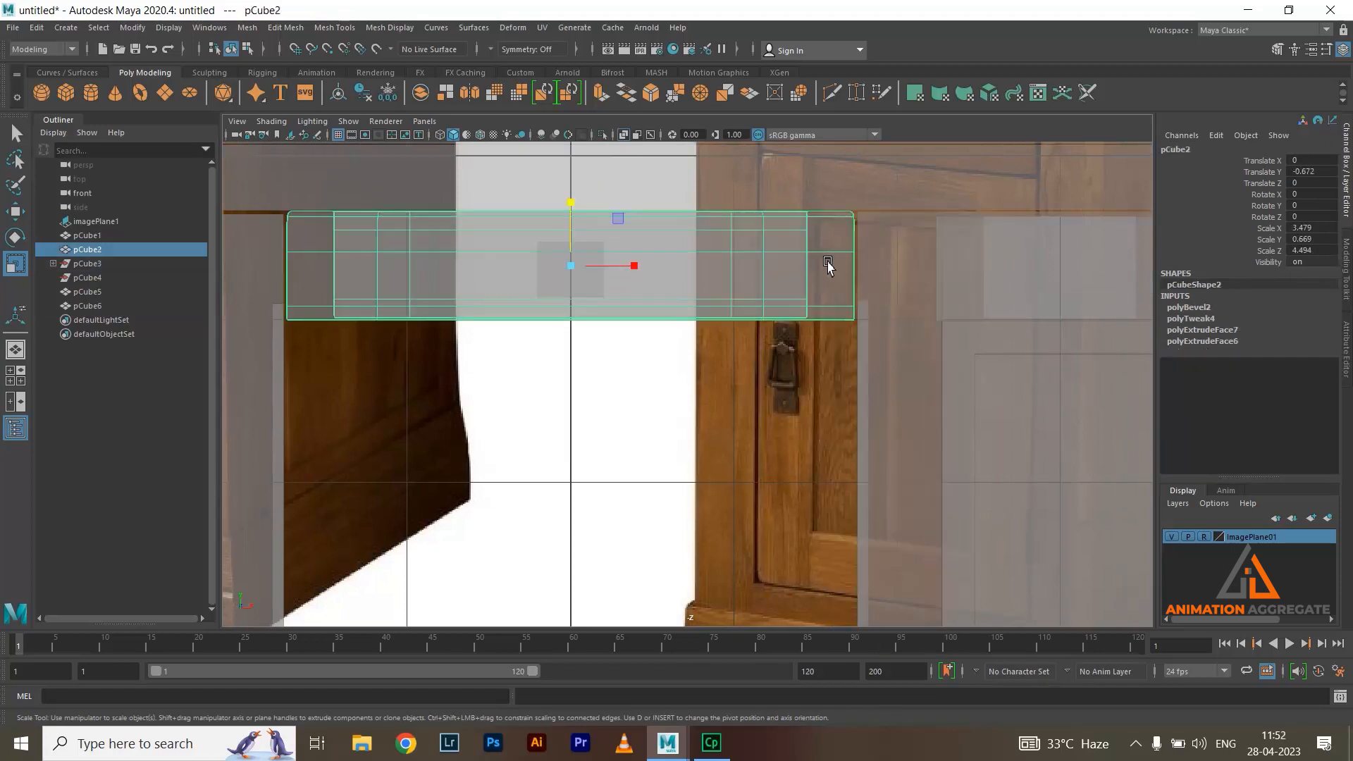
drag(570, 265, 572, 269)
key(w)
drag(570, 198, 574, 197)
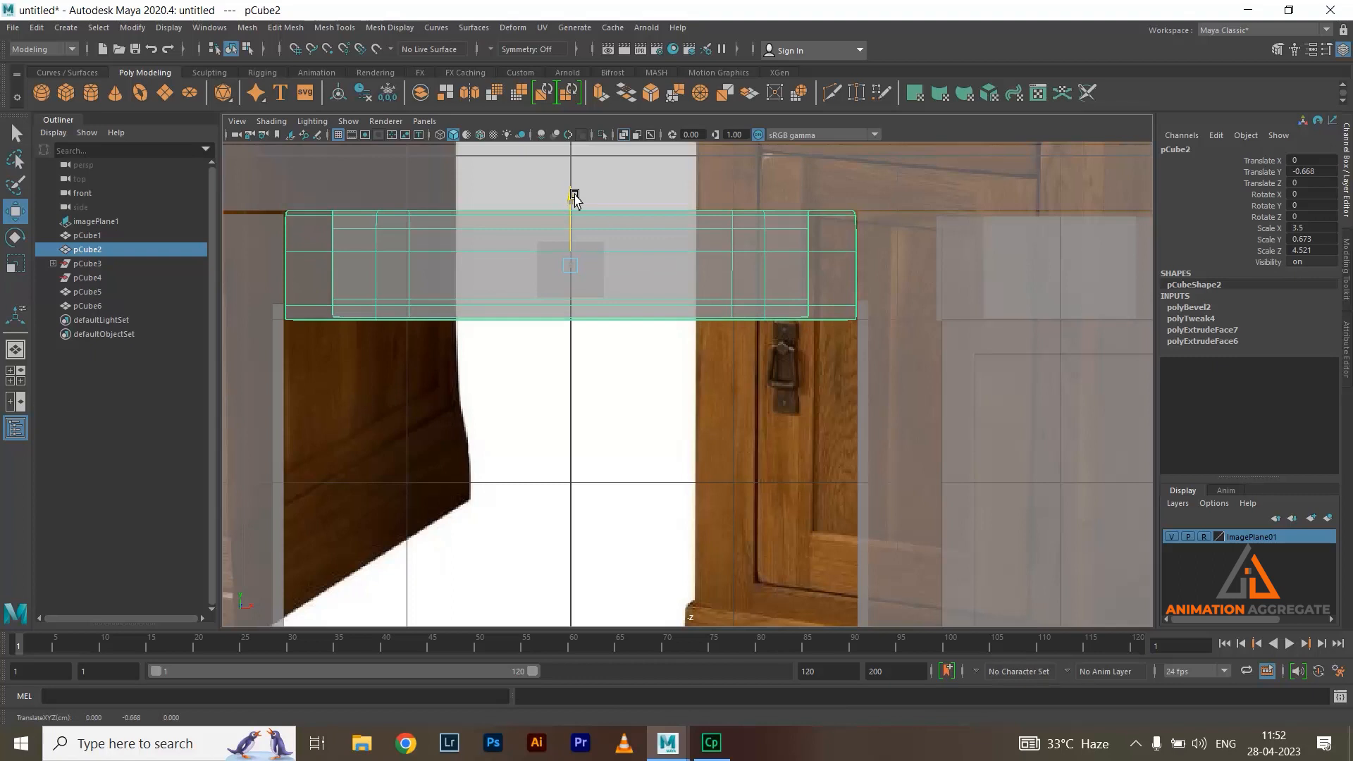
click(915, 250)
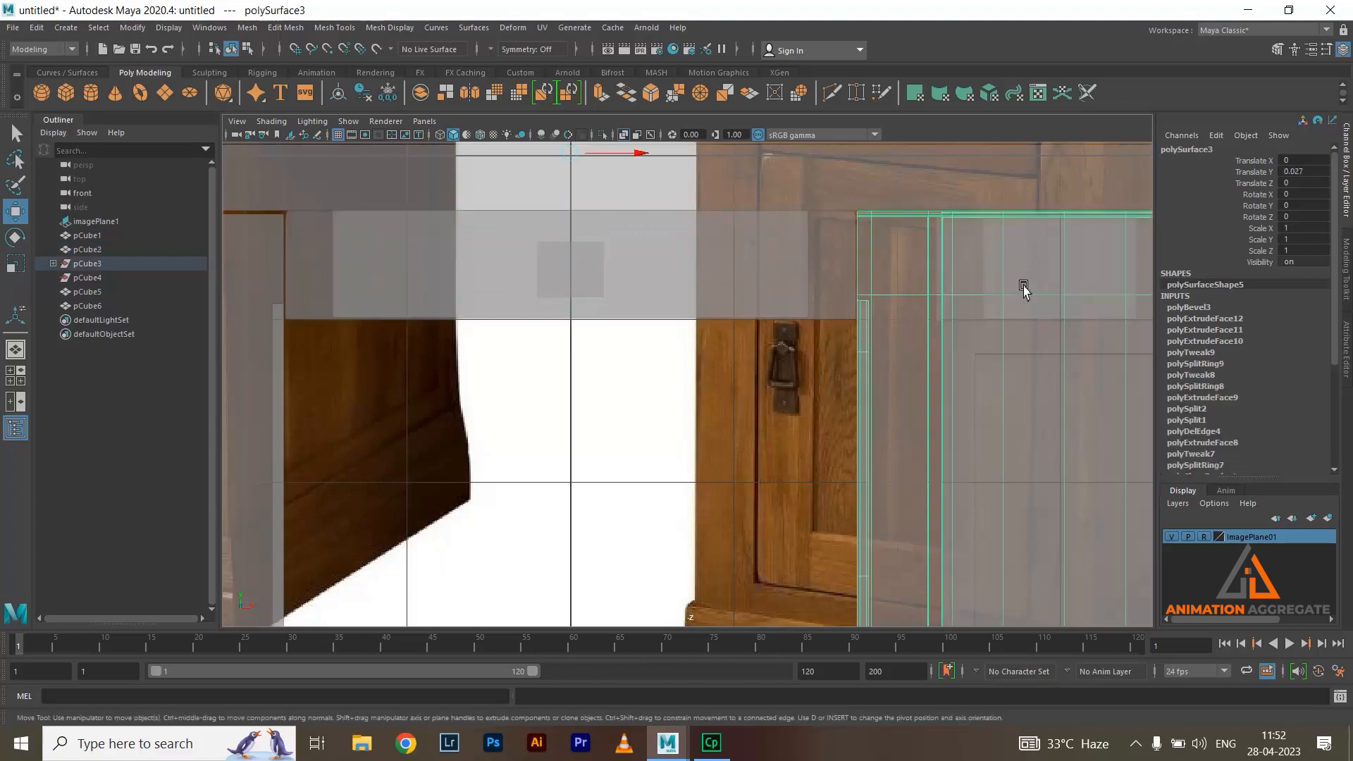
Select the small cube over the centre drawer and widen it to a Scale X of about 0.573
alt+middle_drag(1032, 289, 975, 241)
click(565, 230)
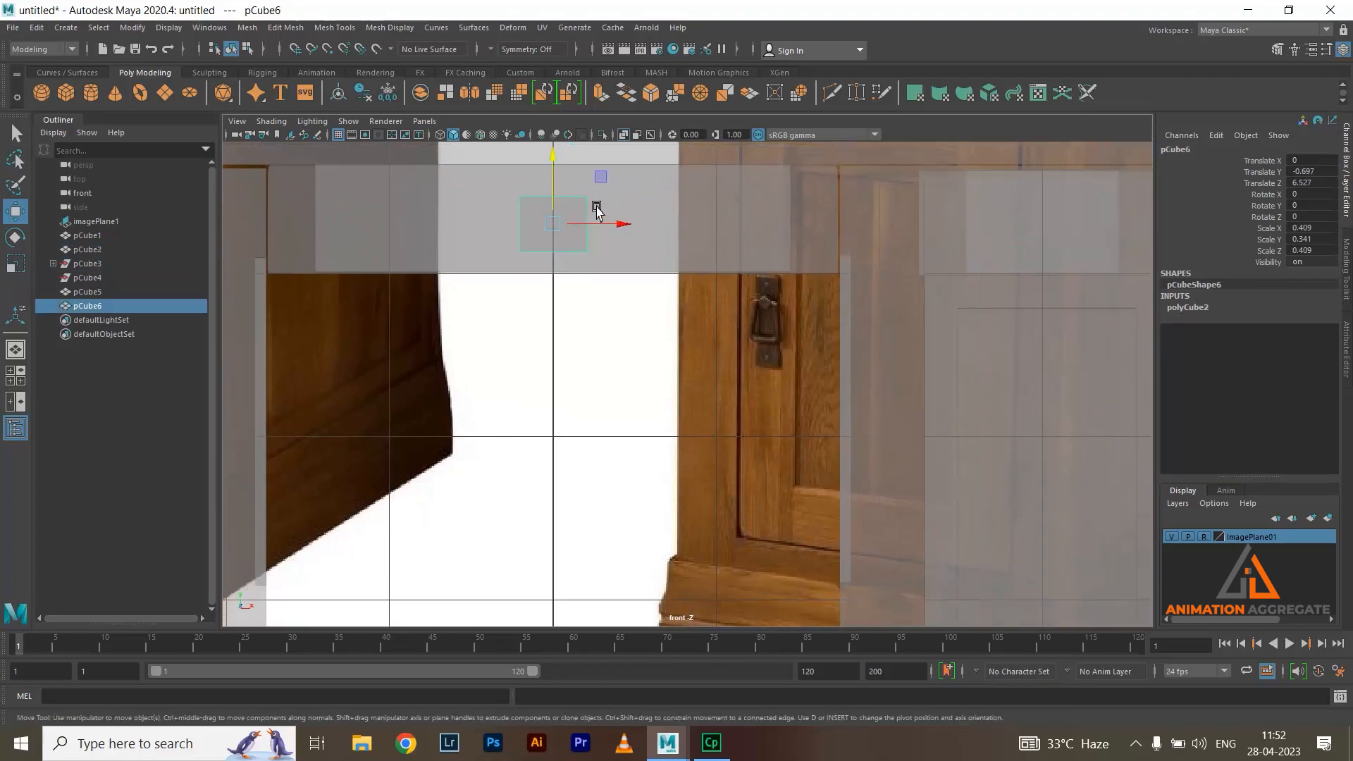
alt+middle_drag(595, 208, 706, 303)
scroll(740, 317, down, 5)
scroll(888, 332, up, 5)
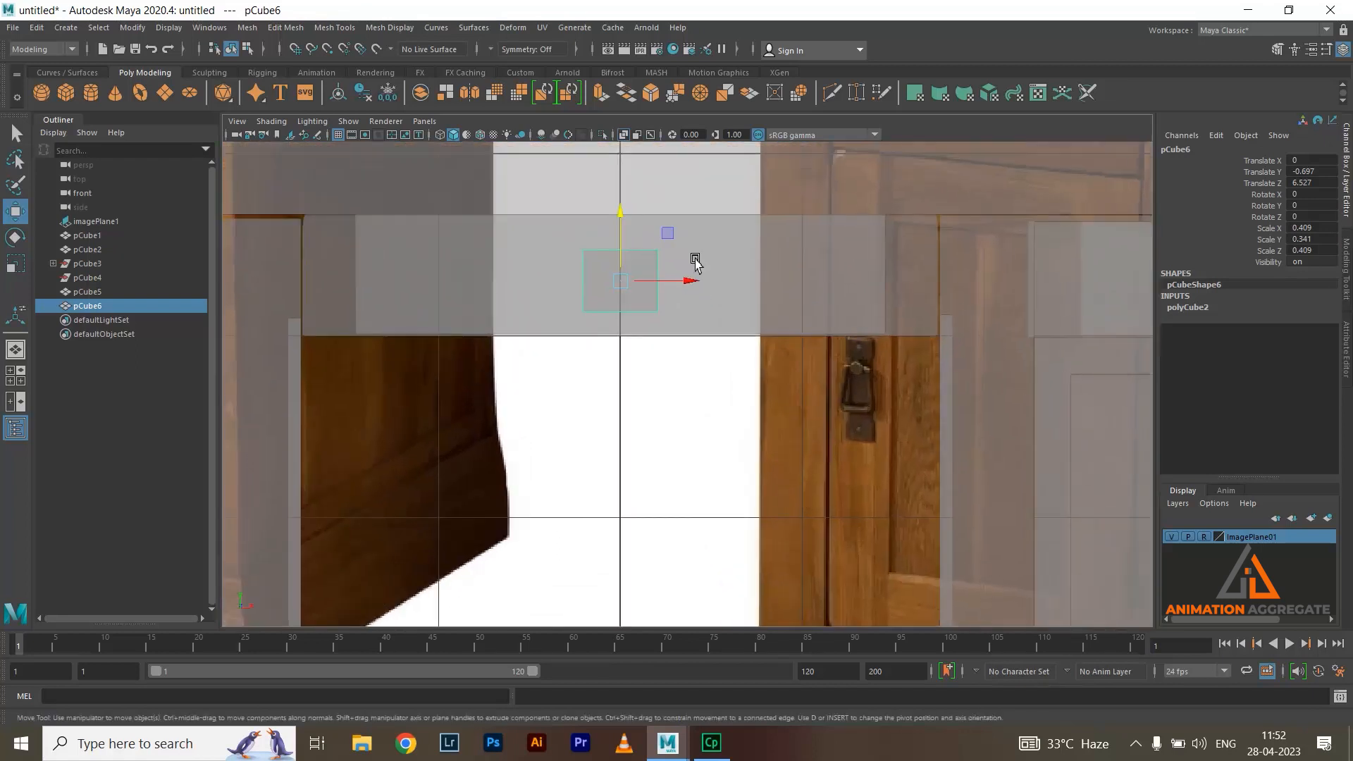
scroll(743, 263, up, 2)
alt+middle_drag(743, 263, 746, 311)
scroll(750, 310, down, 2)
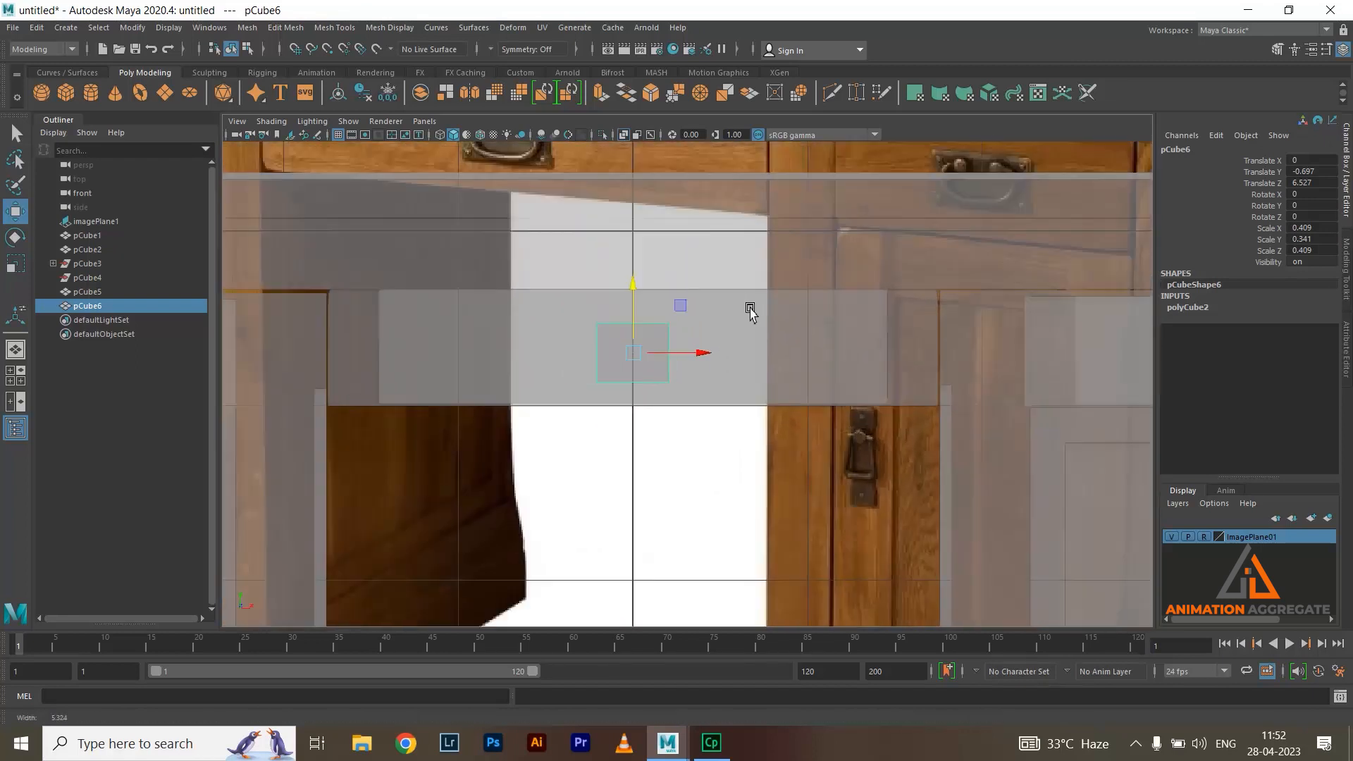
scroll(750, 310, down, 1)
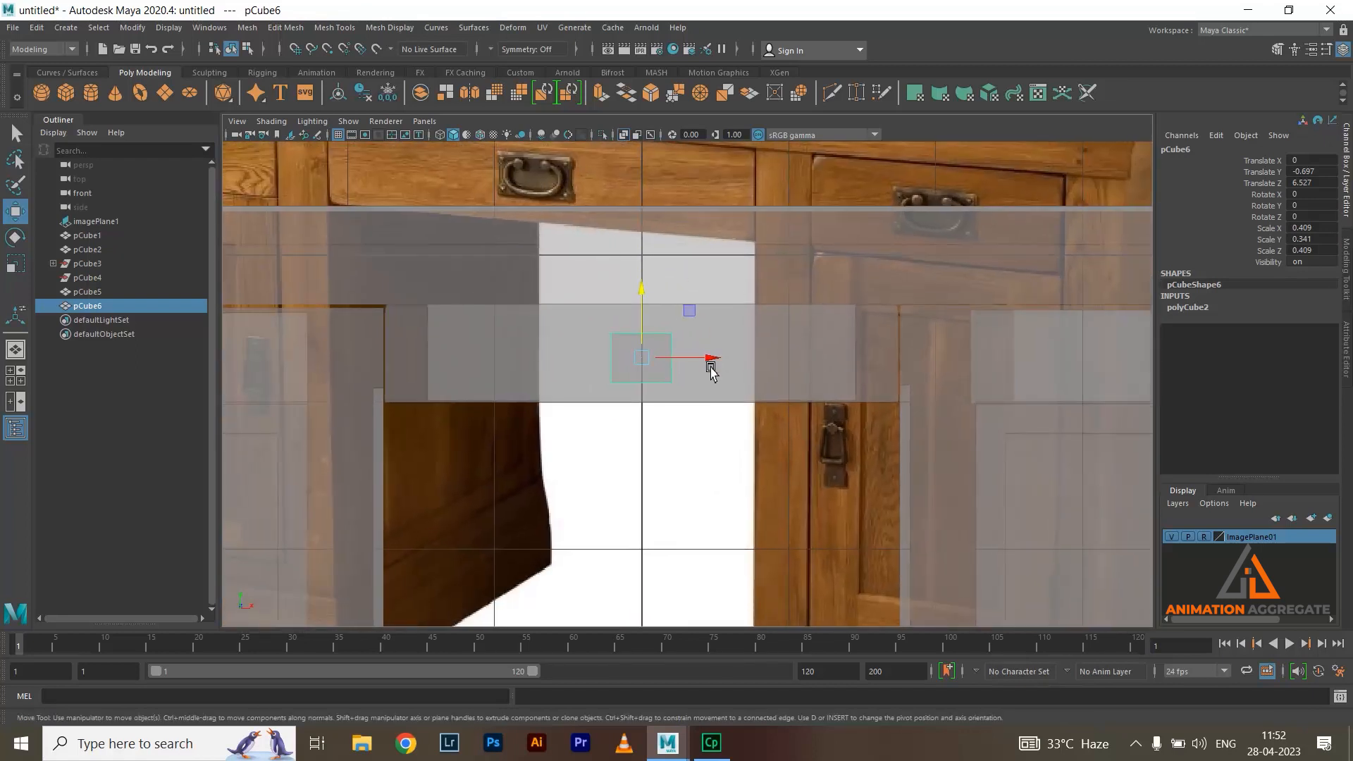
key(r)
drag(709, 360, 730, 370)
Insert four horizontal edge loops in the cube, two near its upper edge and two near its lower edge
right_click(673, 368)
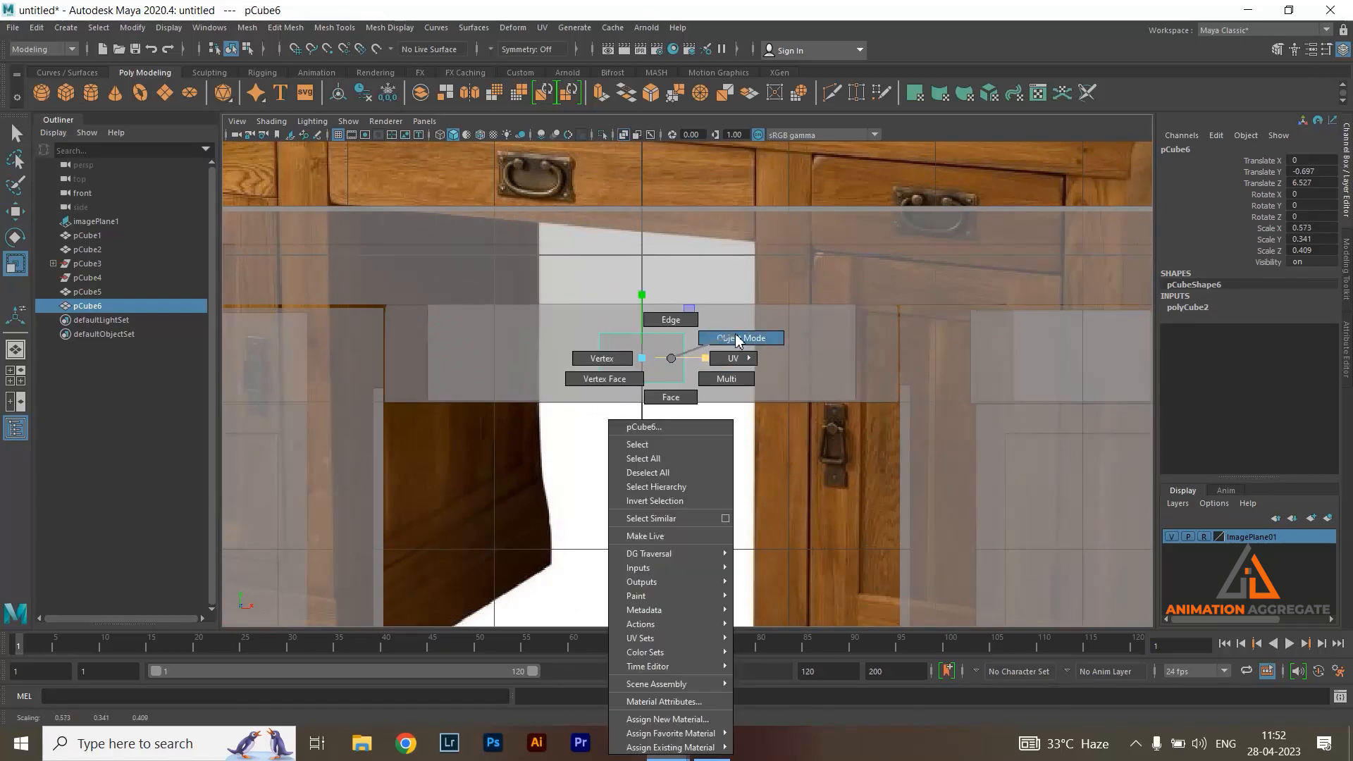
shift+right_drag(629, 375, 537, 390)
scroll(663, 367, up, 2)
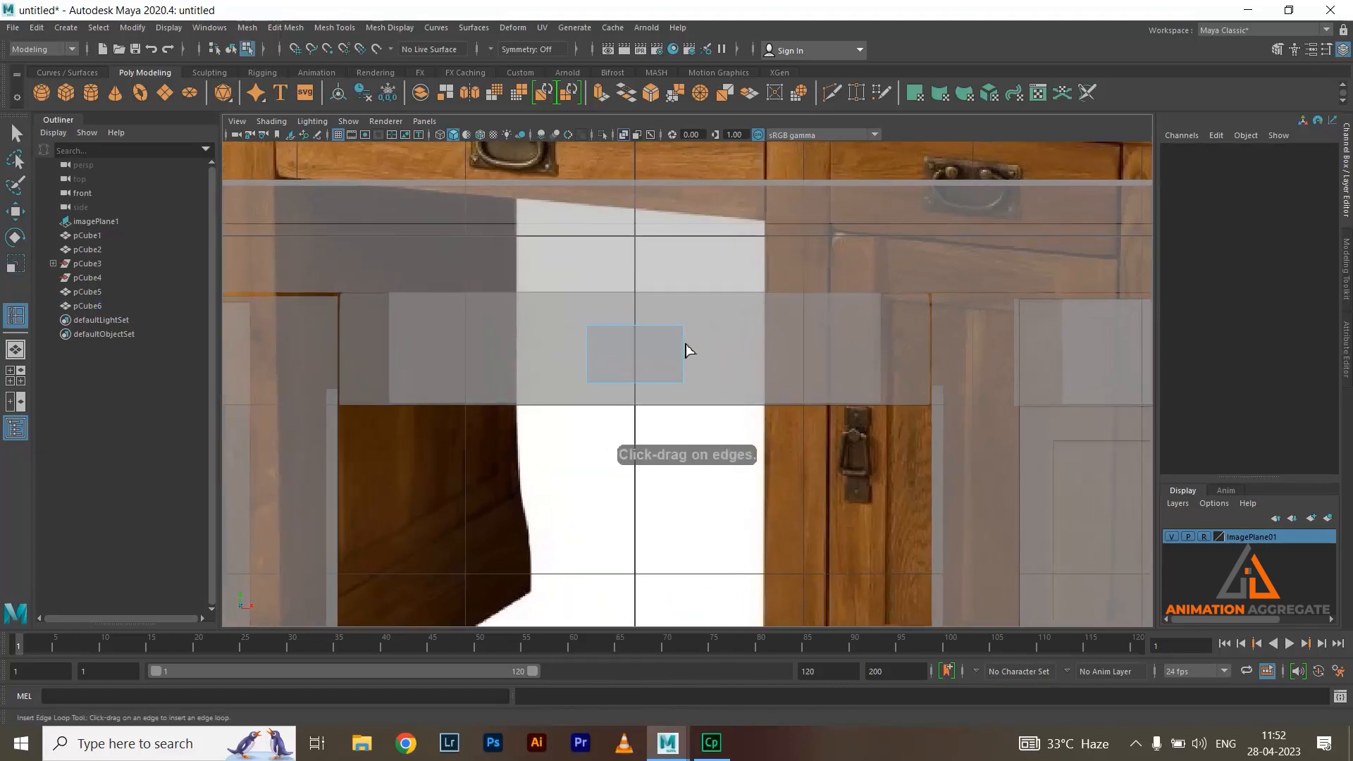
click(684, 344)
drag(687, 348, 685, 338)
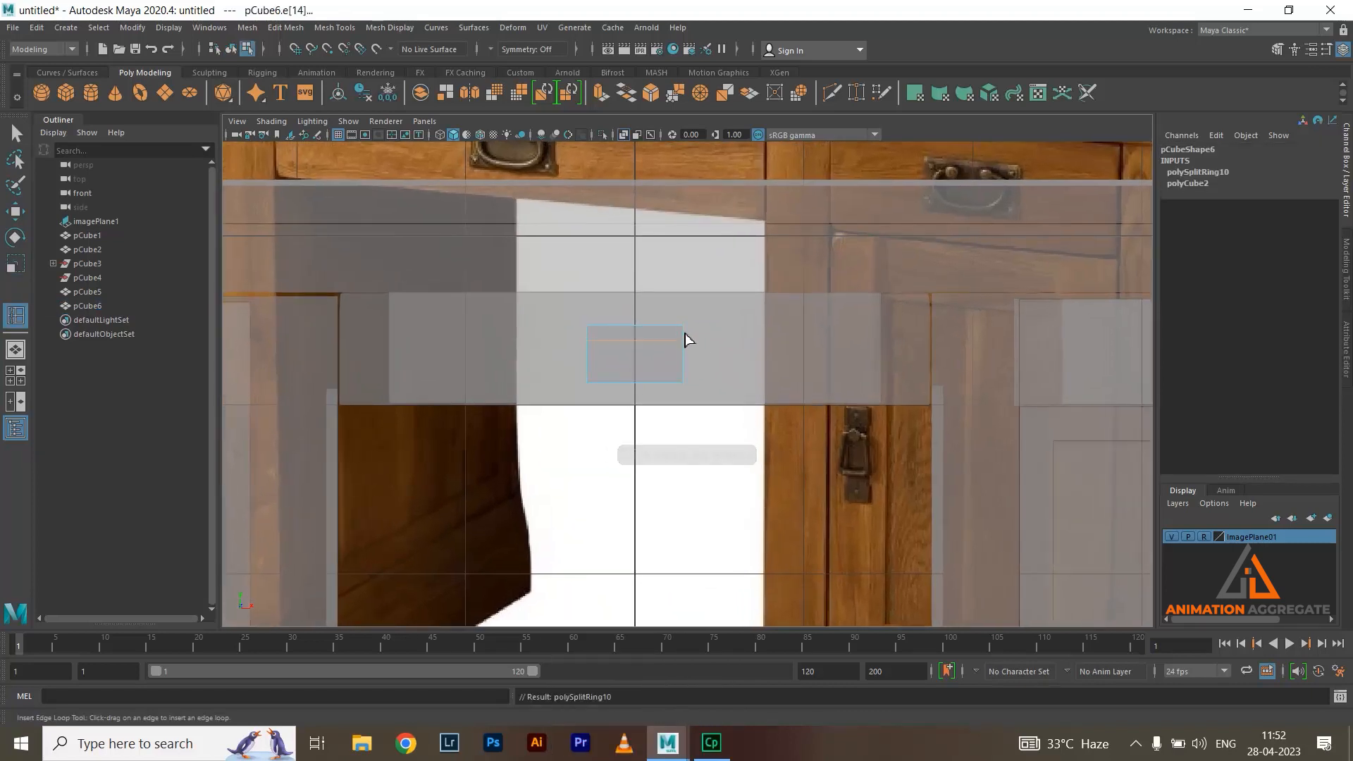
click(690, 340)
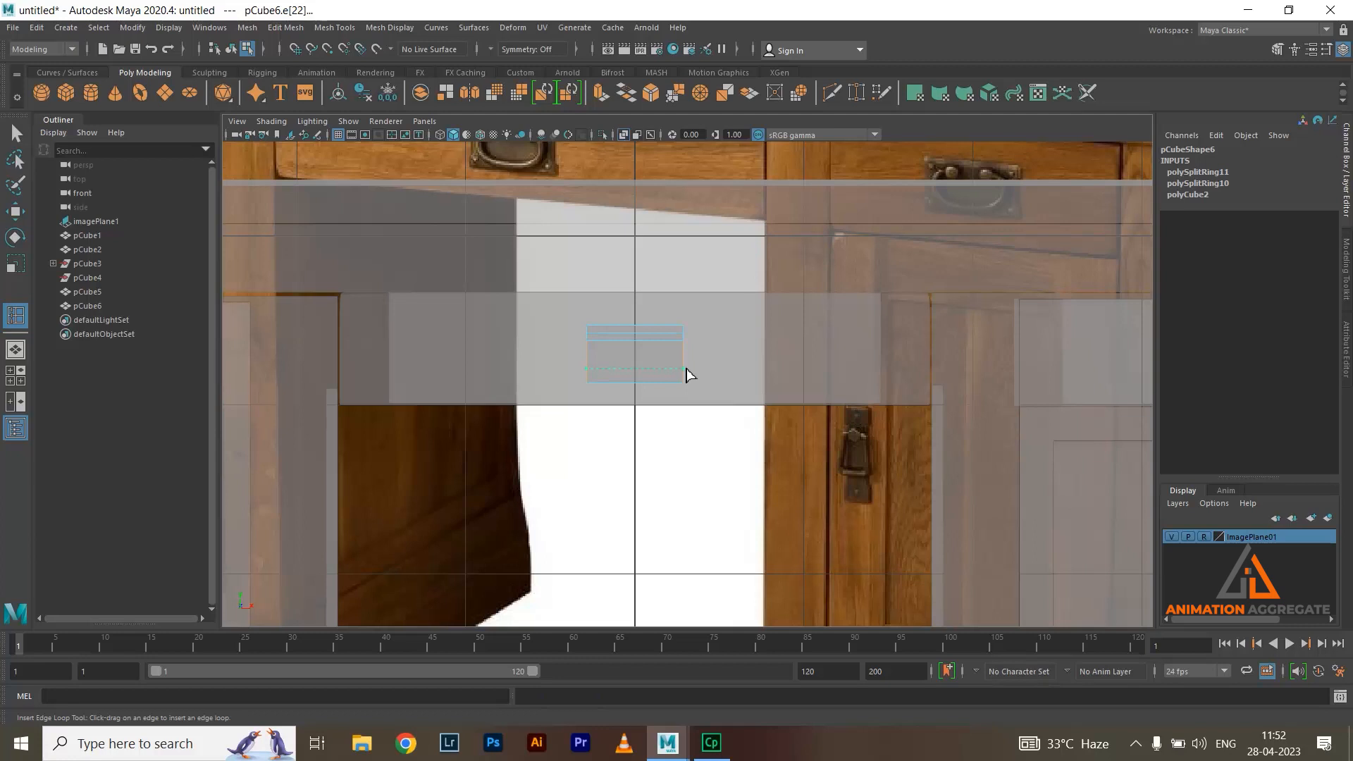
click(689, 374)
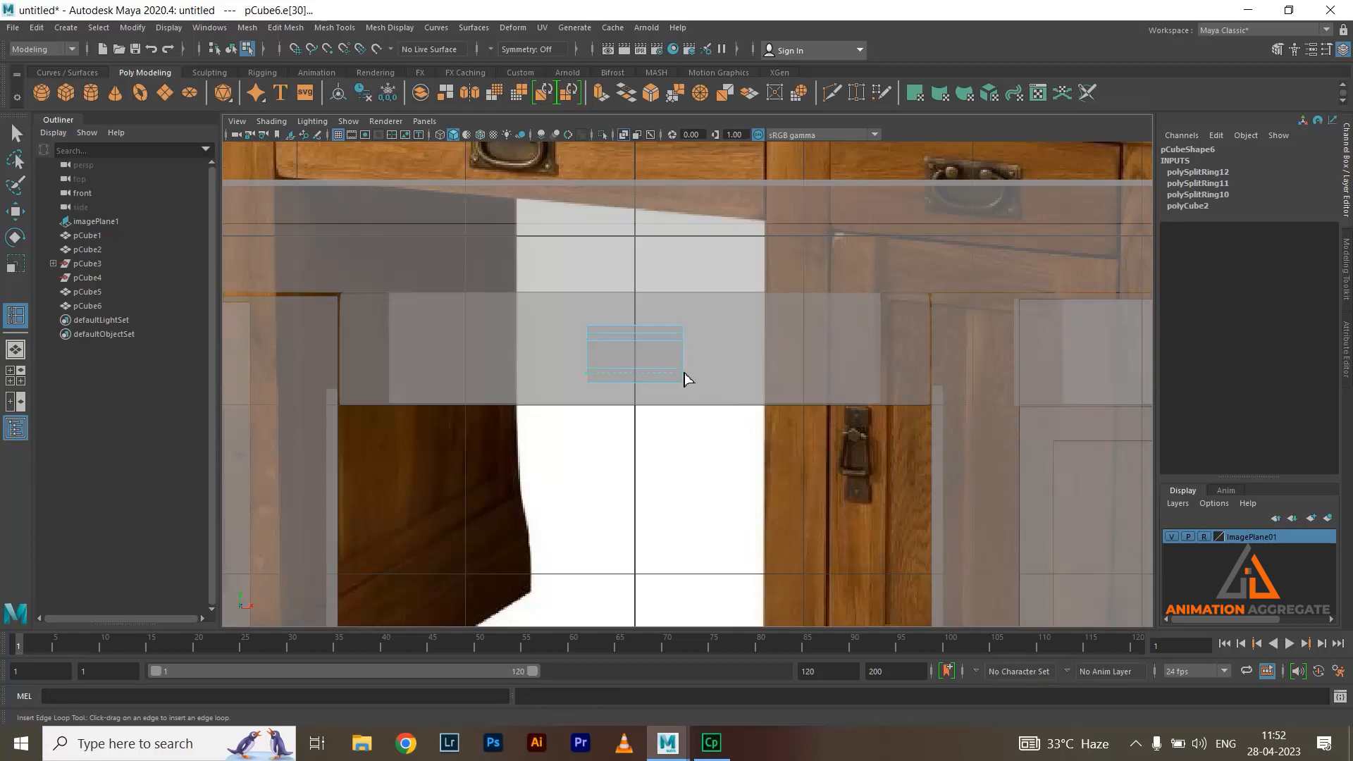
click(689, 381)
Select the outermost upper and lower edge loops of the cube and scale them slightly wider along X
scroll(665, 342, up, 5)
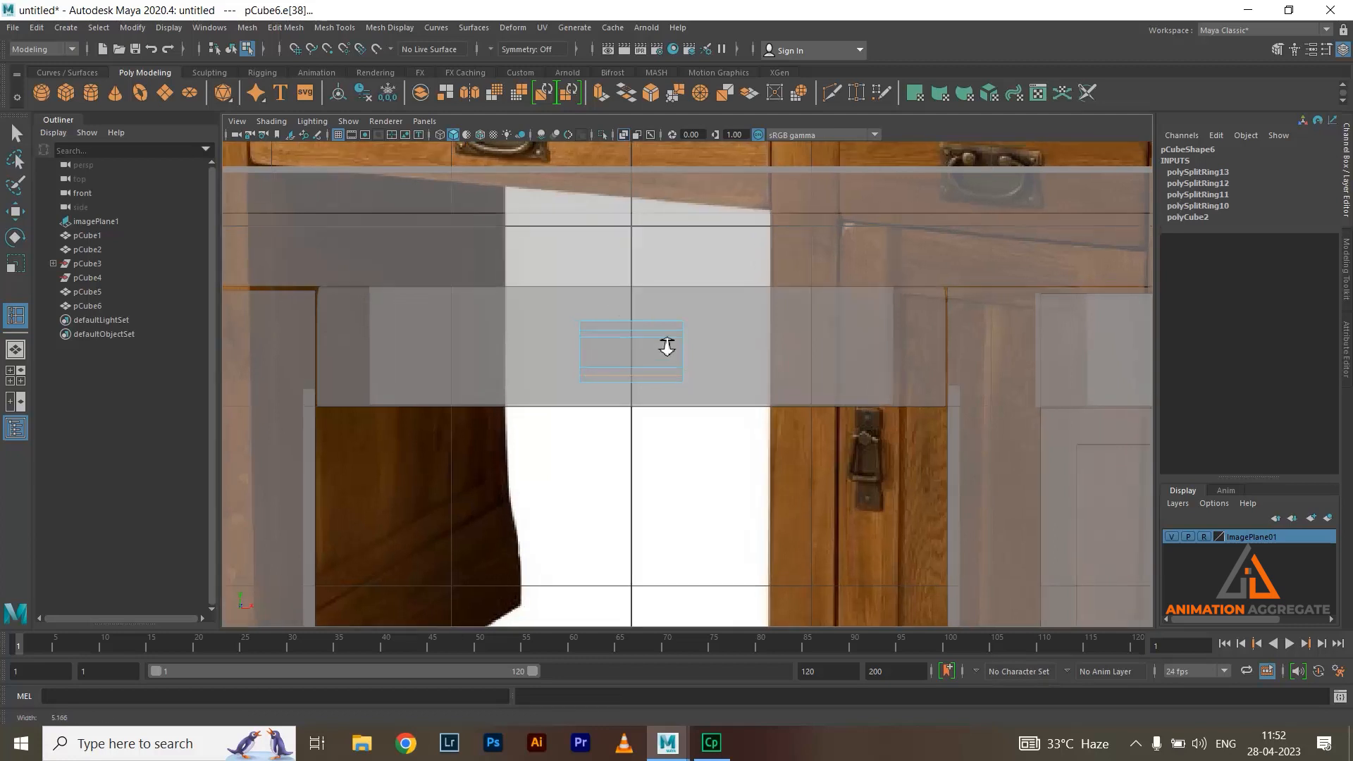
key(w)
click(643, 289)
key(r)
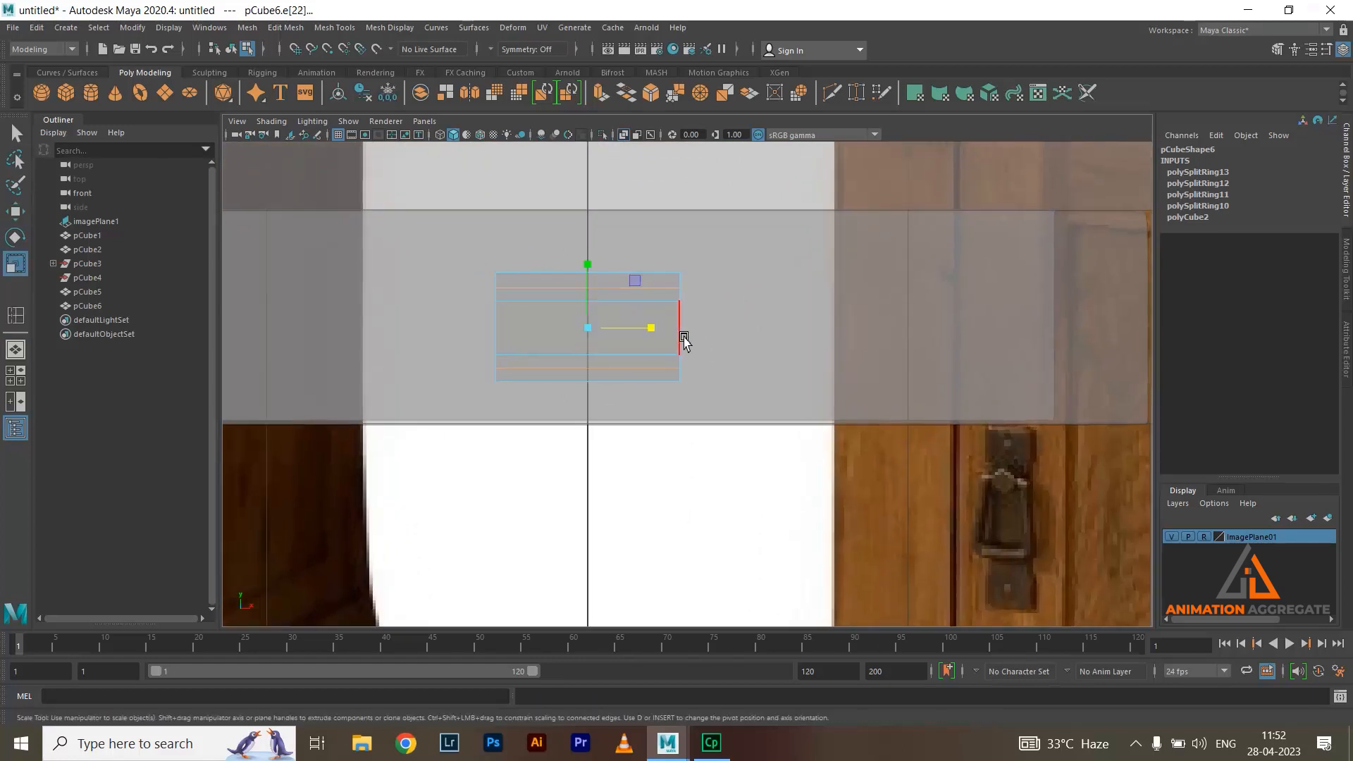
drag(659, 328, 666, 330)
scroll(761, 303, down, 5)
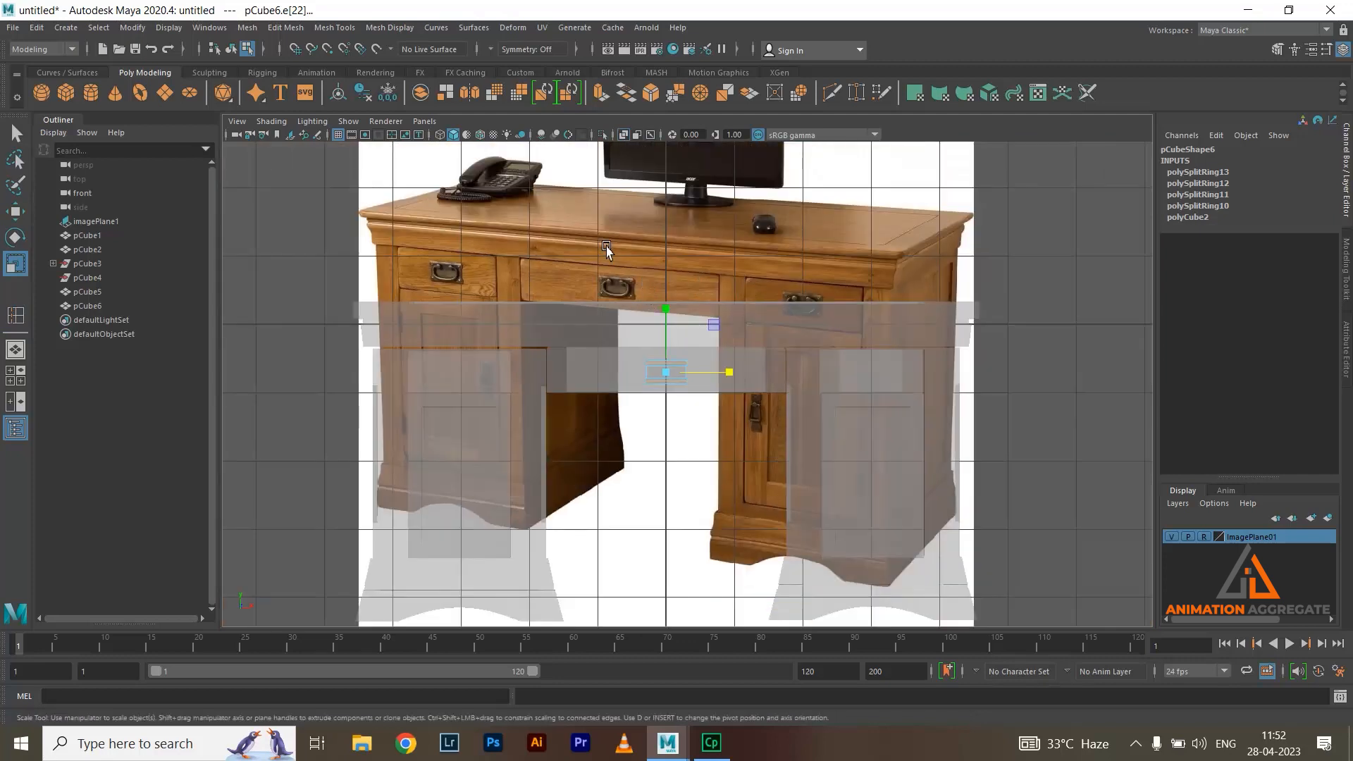
scroll(606, 248, up, 8)
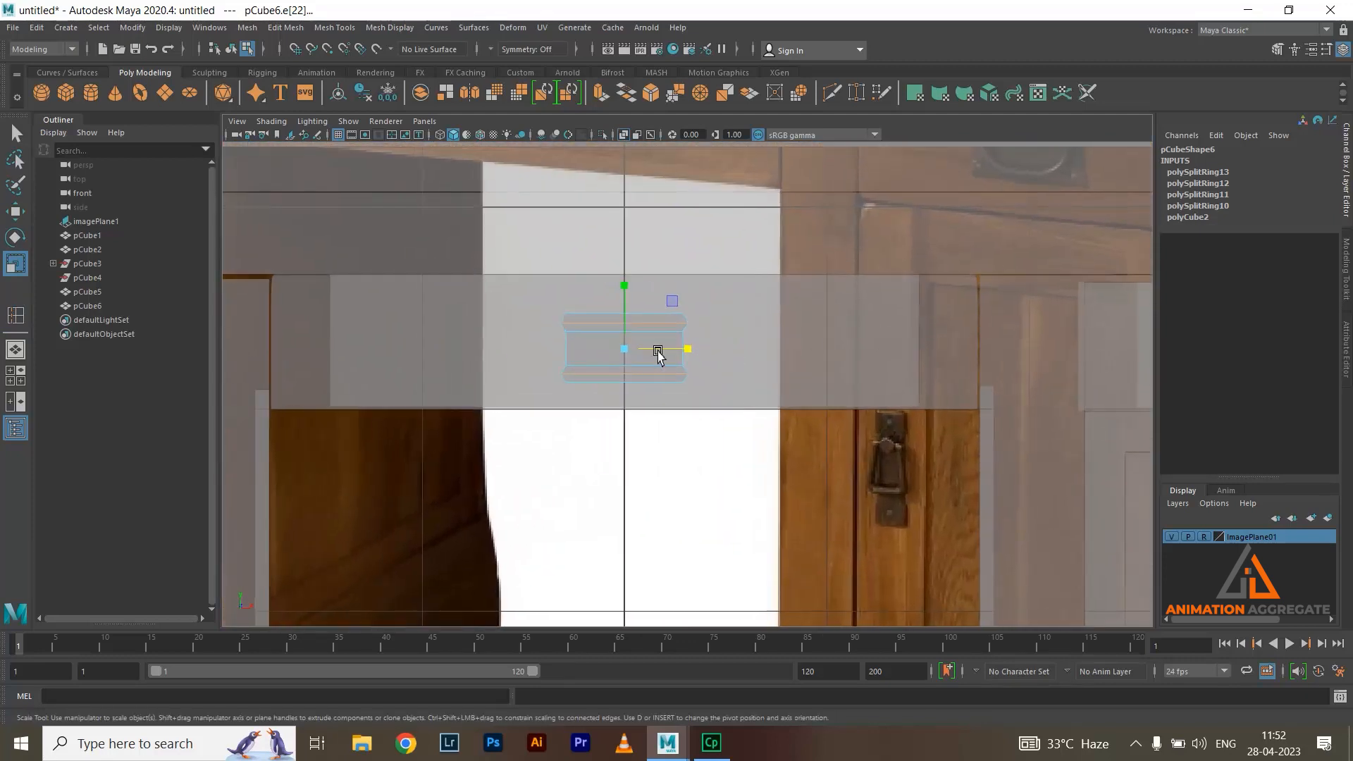
Return the shaped cube to object mode and bevel its edges
right_drag(581, 332, 647, 305)
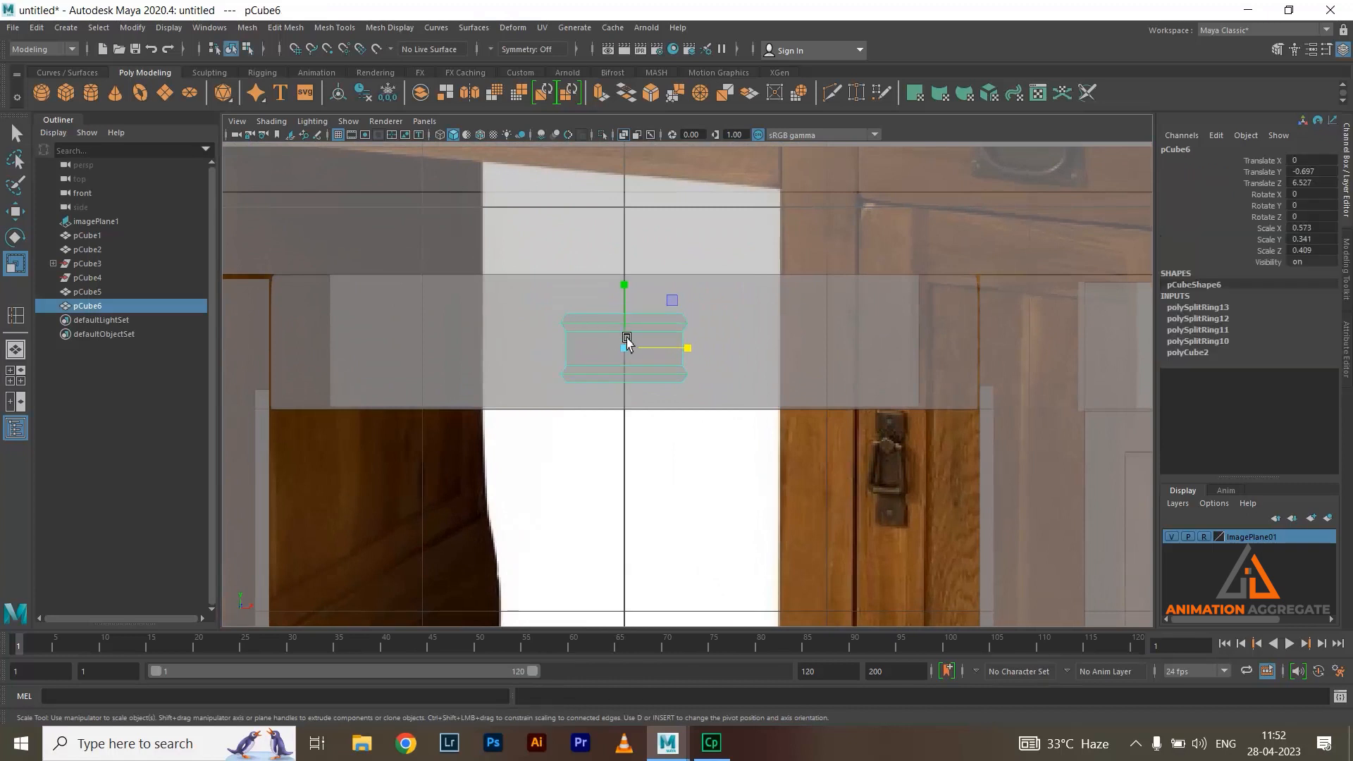
click(653, 92)
click(647, 352)
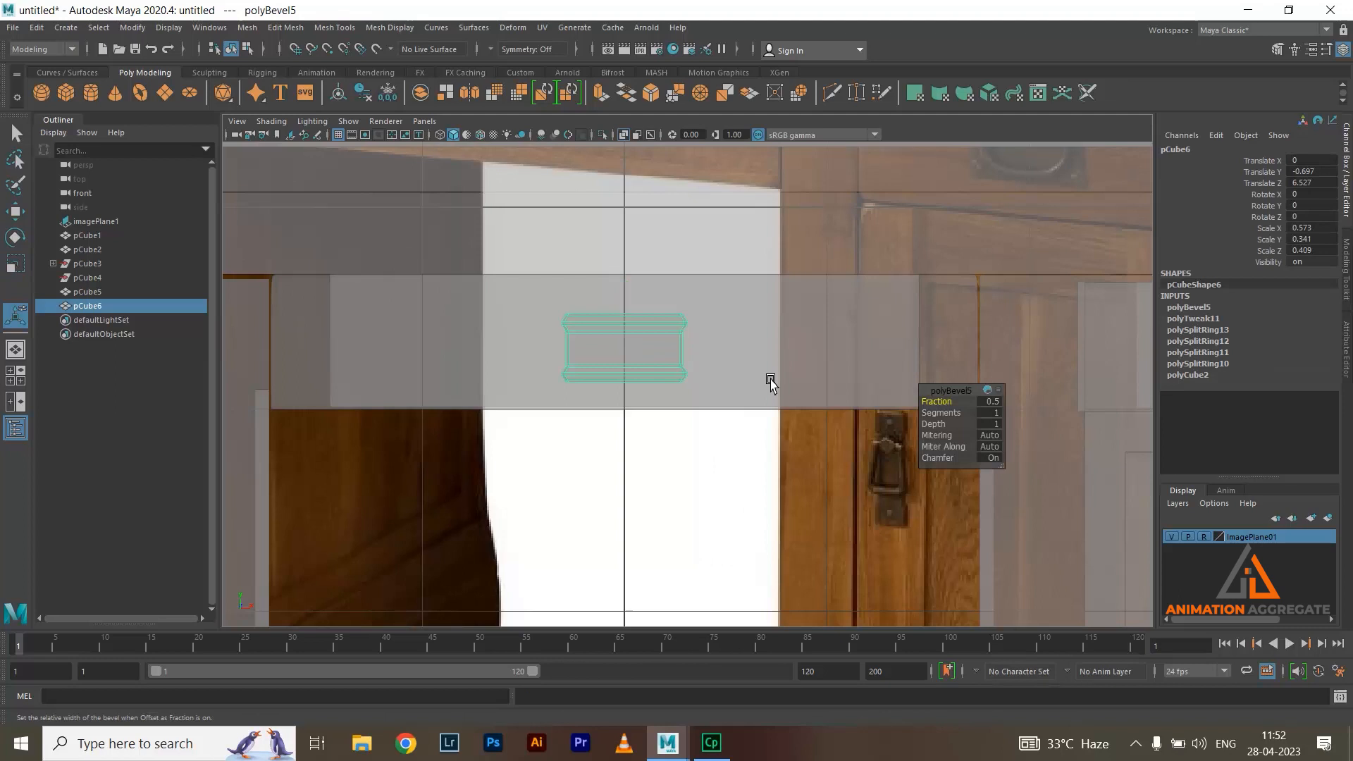
Turn off chamfering for the handle plate's bevel
alt+right_drag(818, 314, 1135, 404)
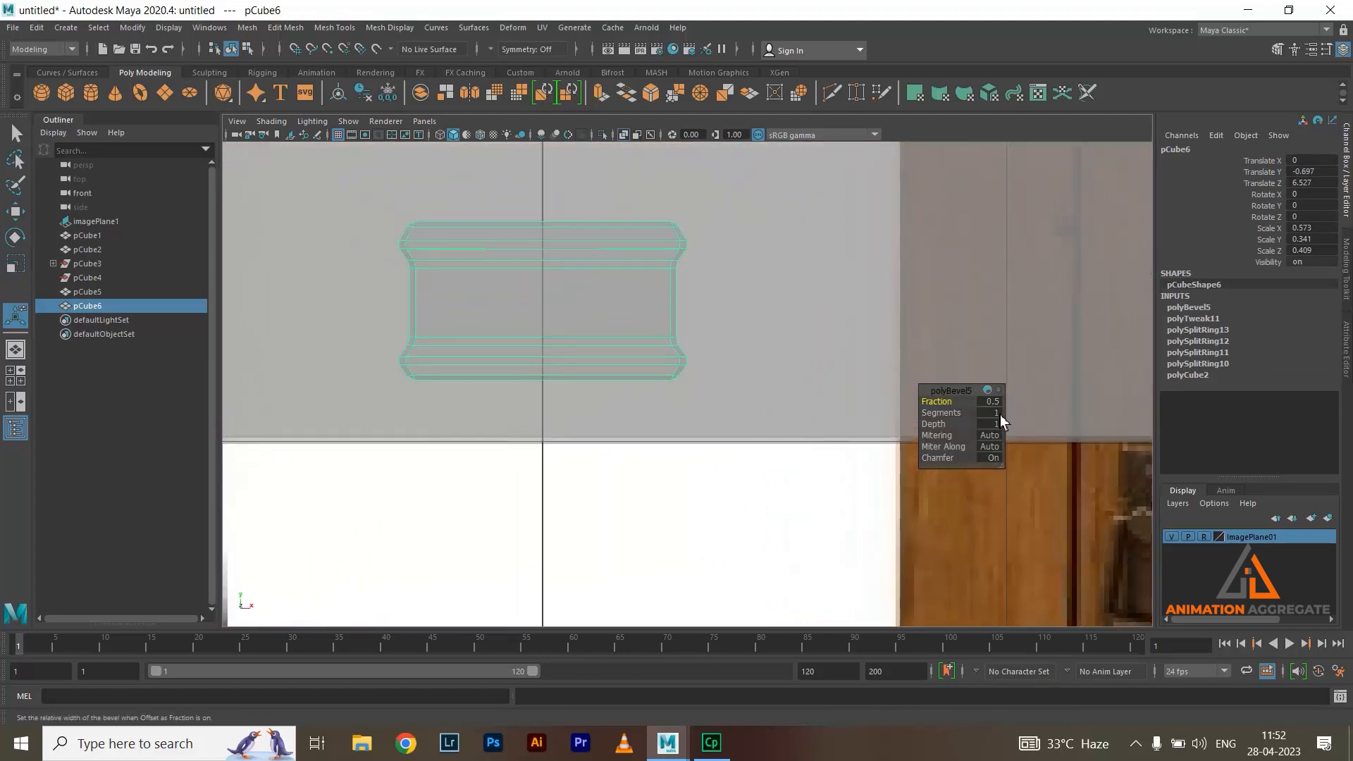
click(994, 459)
alt+right_drag(815, 383, 922, 289)
Flatten the handle plate in depth to a Scale Z of about 0.063 in the perspective view and deselect it
key(space)
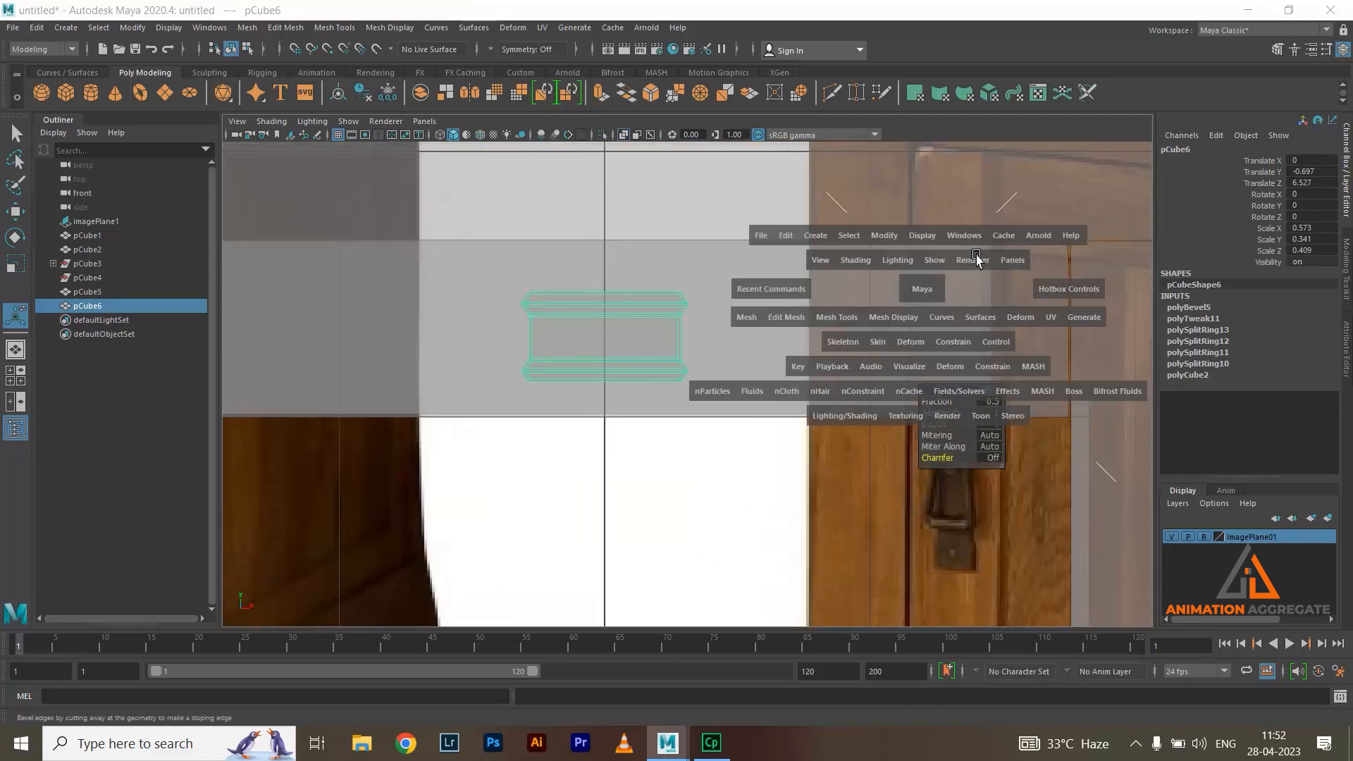
key(space)
alt+drag(881, 394, 559, 323)
key(r)
drag(246, 476, 369, 428)
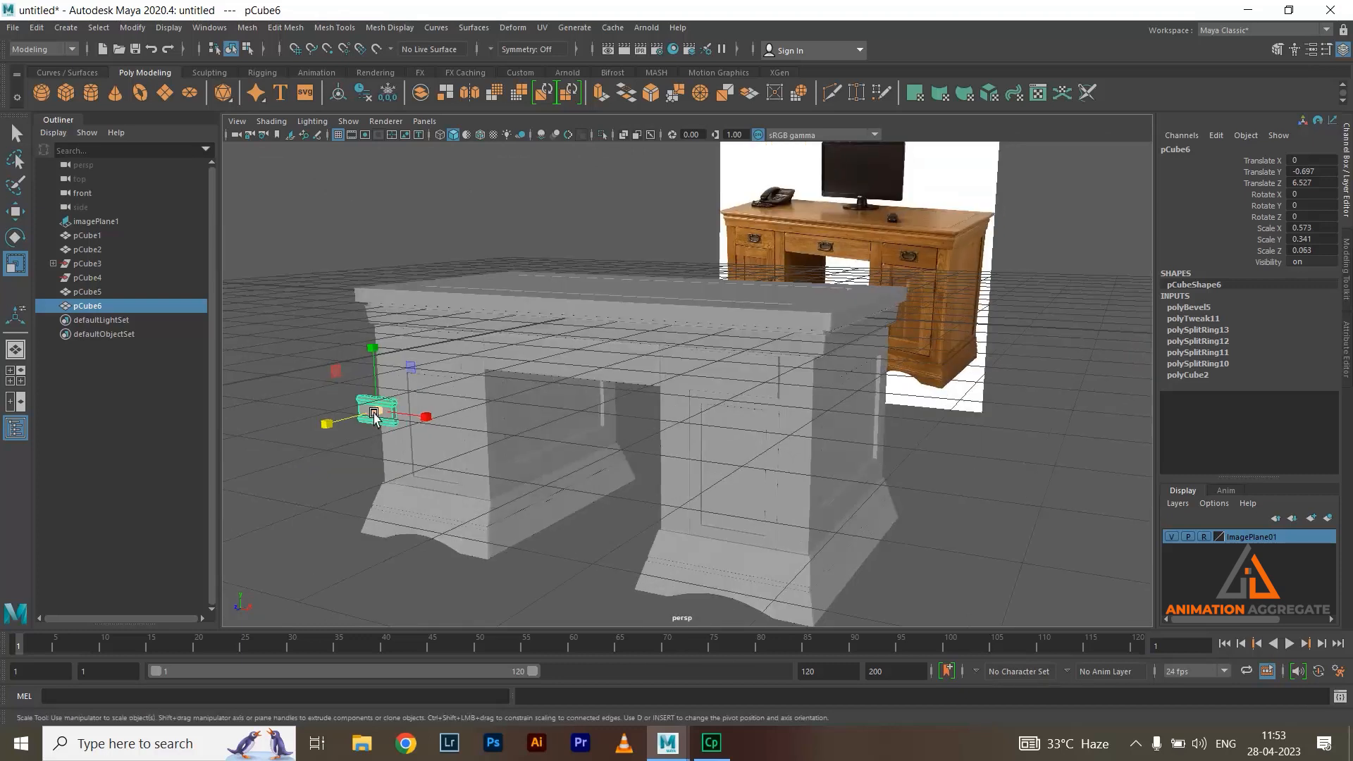
click(263, 356)
Delete one surplus edge loop in the handle plate's upper flared band and one in its lower flared band
scroll(425, 423, up, 6)
alt+drag(610, 500, 601, 392)
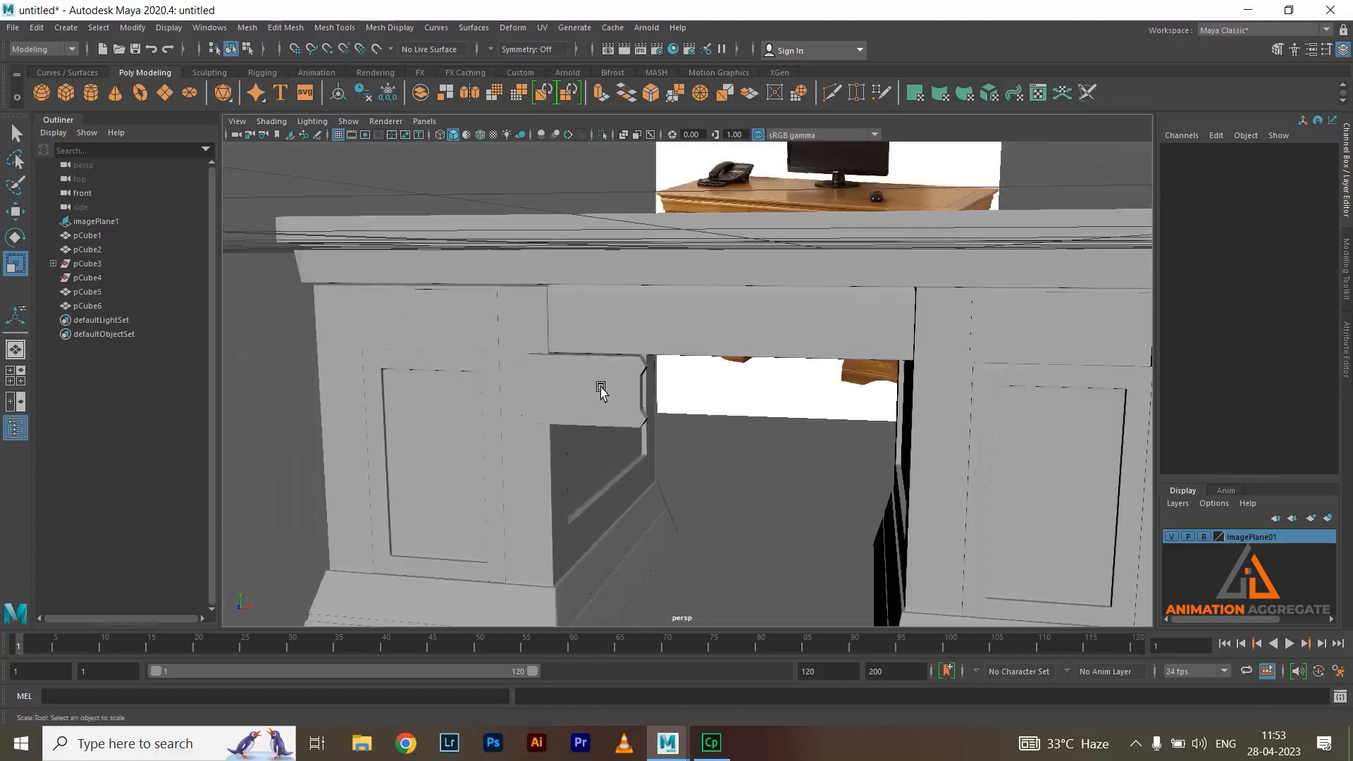
click(601, 392)
scroll(634, 384, up, 4)
key(1)
alt+drag(635, 367, 707, 362)
key(f)
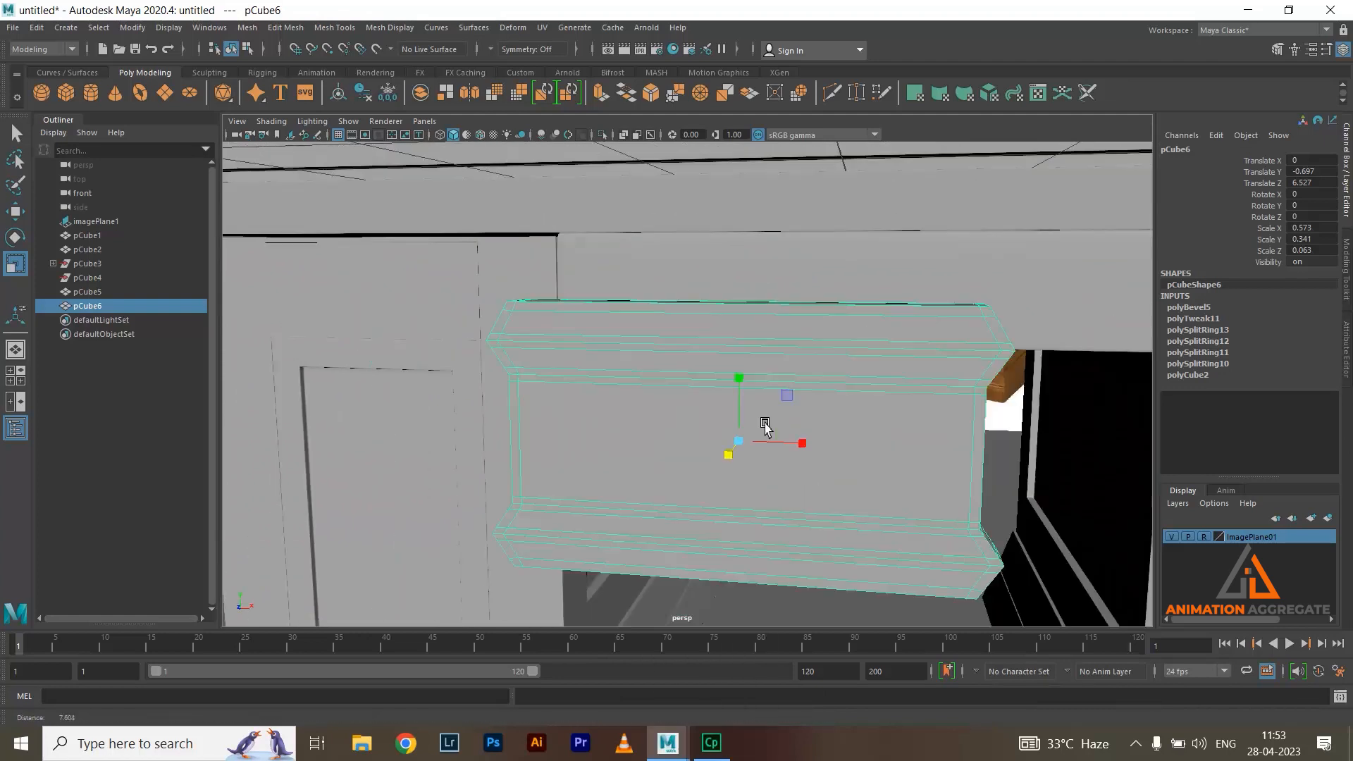
right_drag(847, 359, 847, 320)
double_click(872, 355)
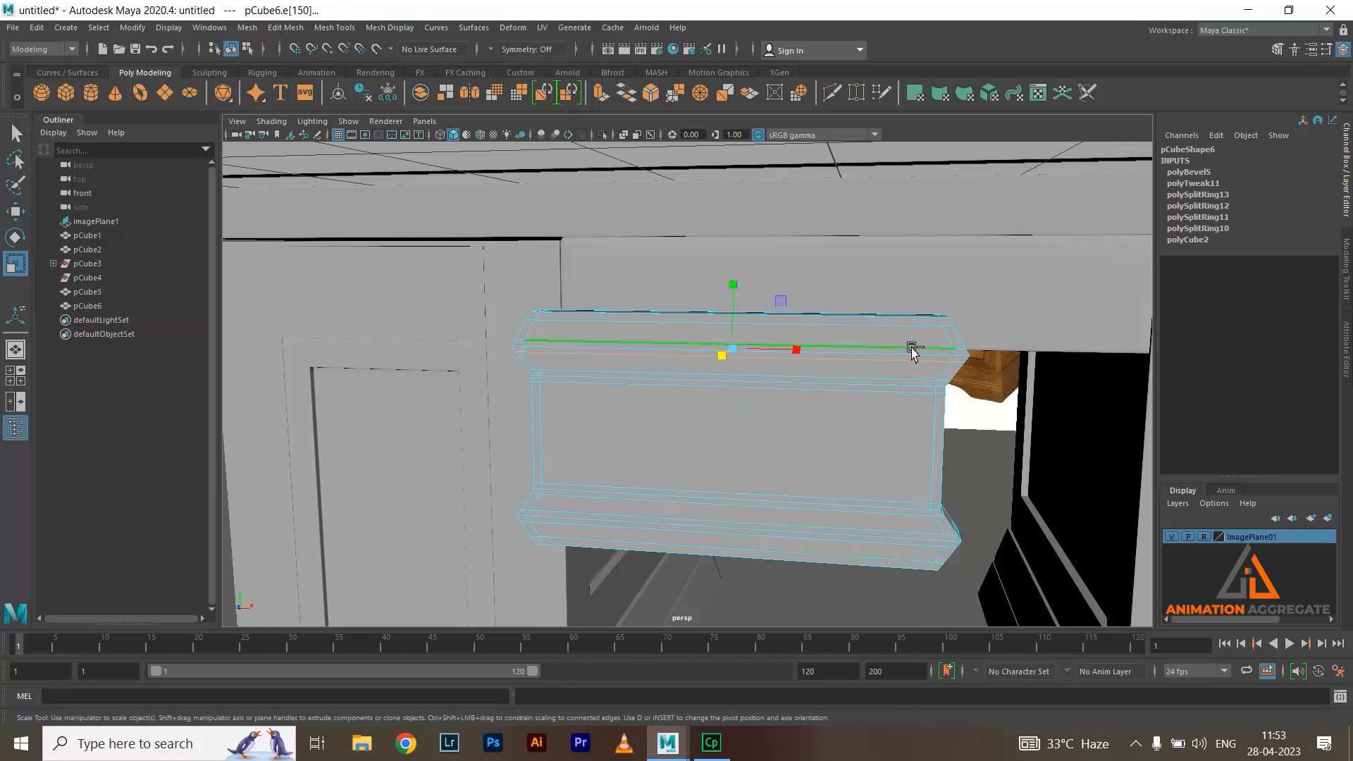
shift+double_click(920, 531)
shift+right_drag(907, 435, 850, 458)
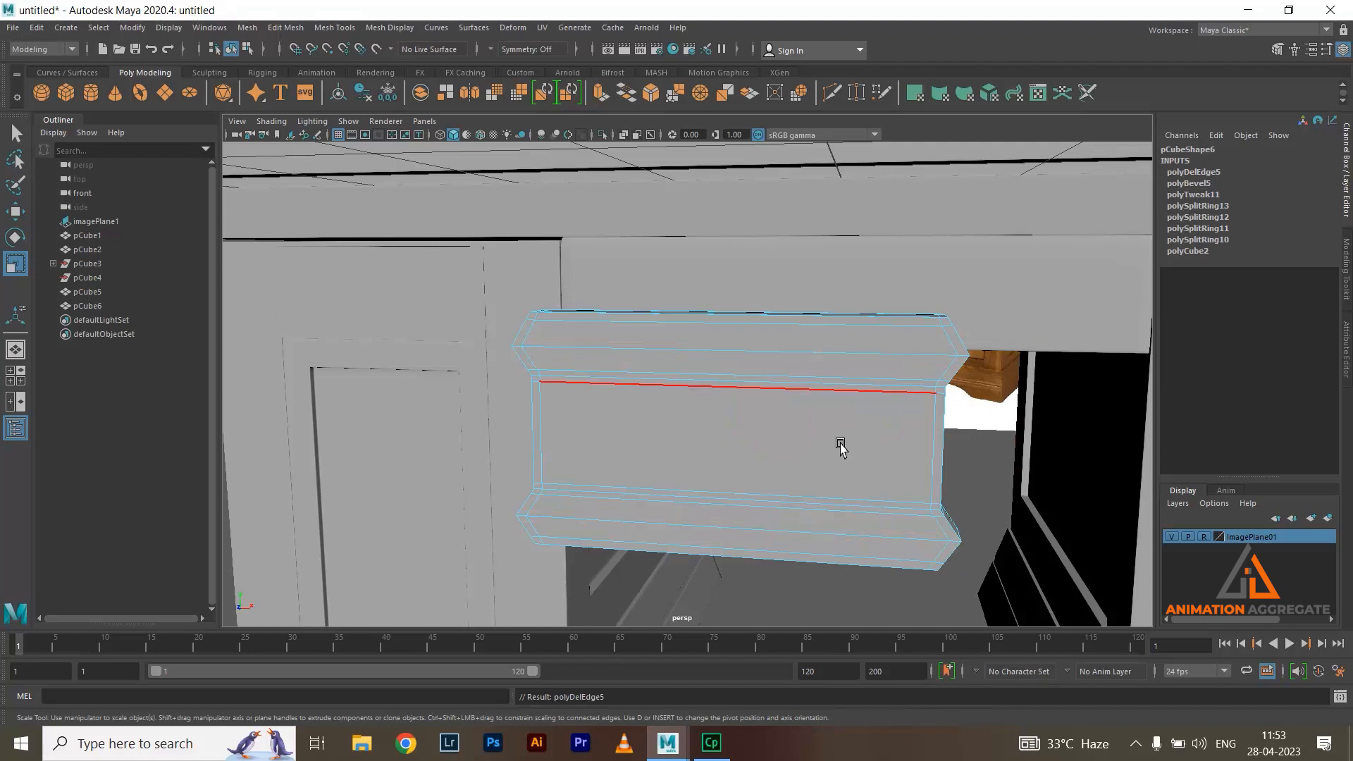
Show the handle plate in smooth mesh preview
key(3)
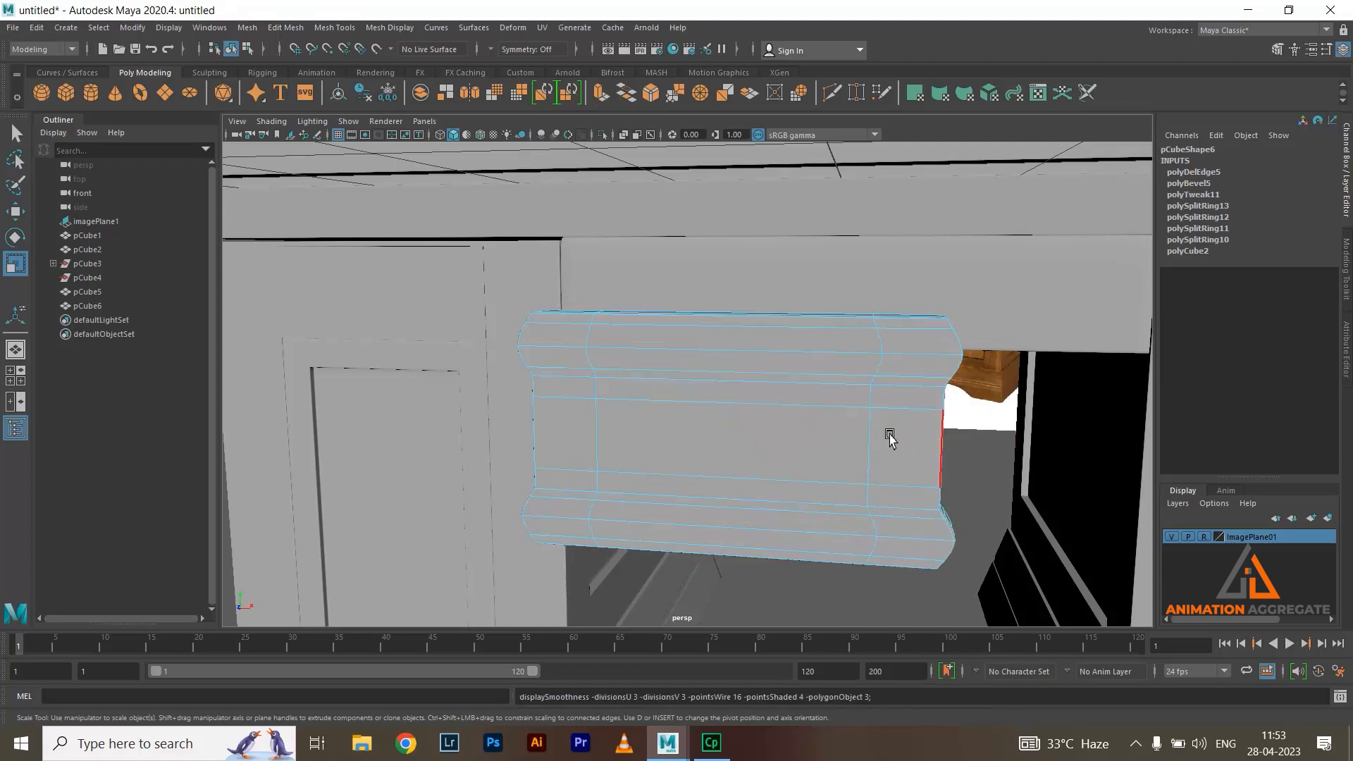
scroll(890, 437, down, 5)
alt+drag(838, 453, 796, 451)
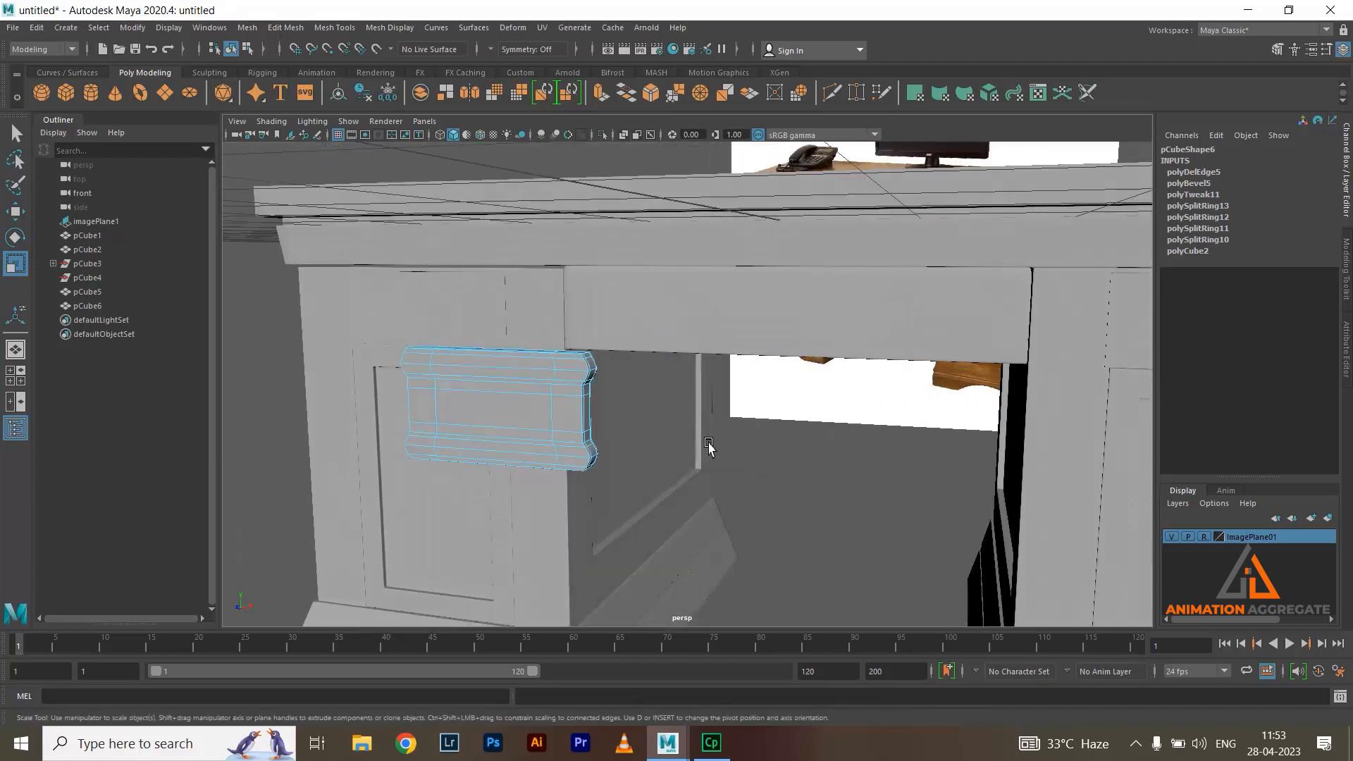
Move the whole handle plate back along Z against the centre drawer front, to a Translate Z of about 2.267
key(w)
right_drag(584, 380, 645, 329)
alt+drag(651, 470, 592, 432)
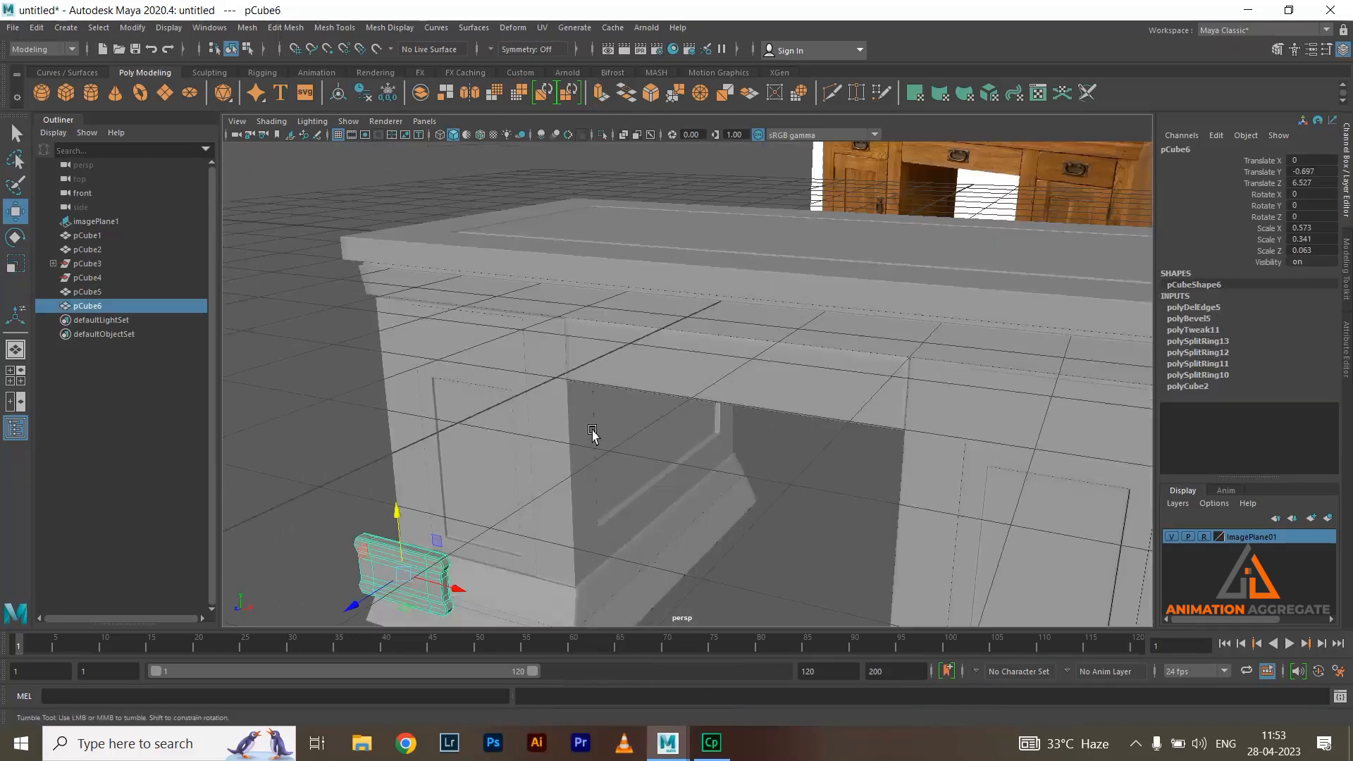
drag(339, 602, 711, 400)
key(f)
alt+drag(738, 413, 633, 418)
mouse_move(633, 417)
middle_down()
mouse_move(604, 399)
mouse_move(622, 401)
middle_up()
alt+drag(849, 468, 792, 437)
scroll(782, 388, down, 3)
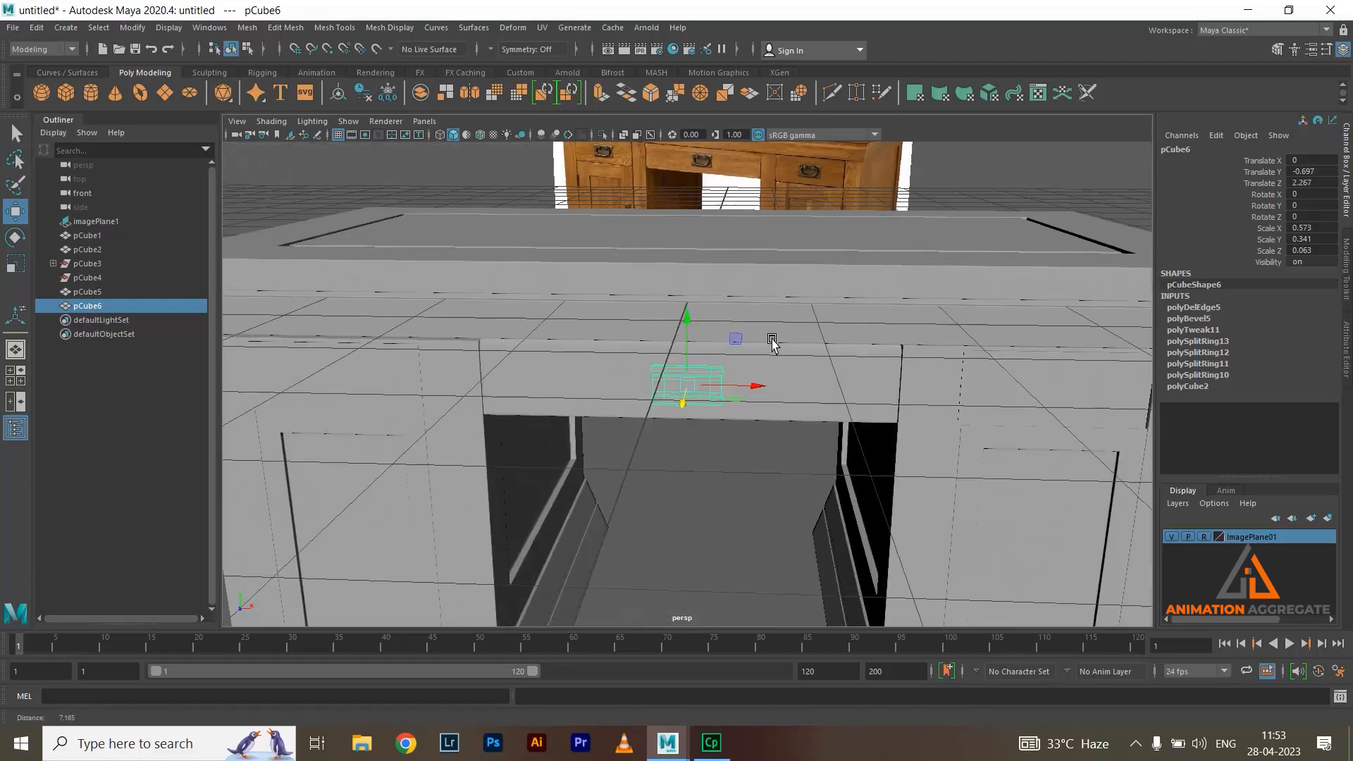
Create a polygon torus for the handle ring and rotate it 90 degrees about X so it stands upright
alt+middle_drag(867, 387, 832, 460)
alt+right_drag(831, 460, 699, 256)
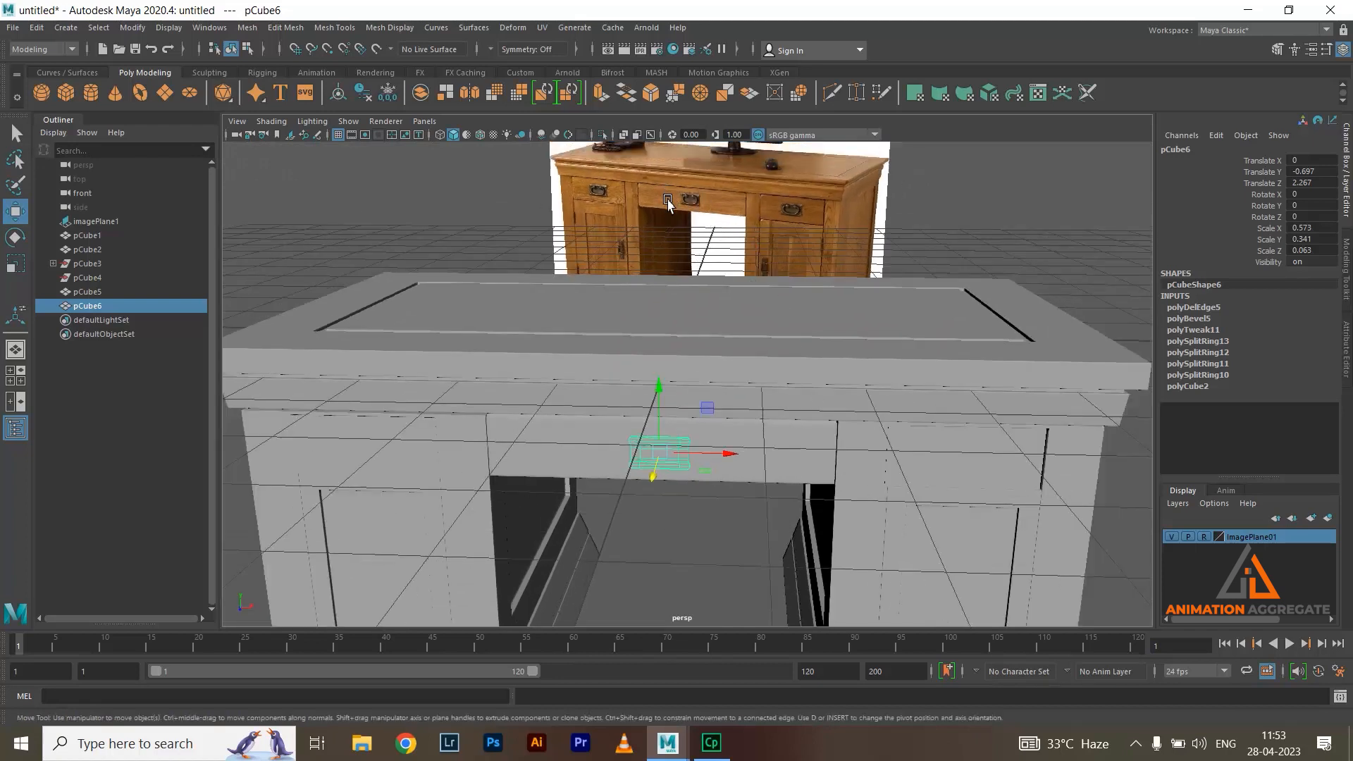
alt+drag(734, 402, 733, 397)
scroll(704, 438, down, 2)
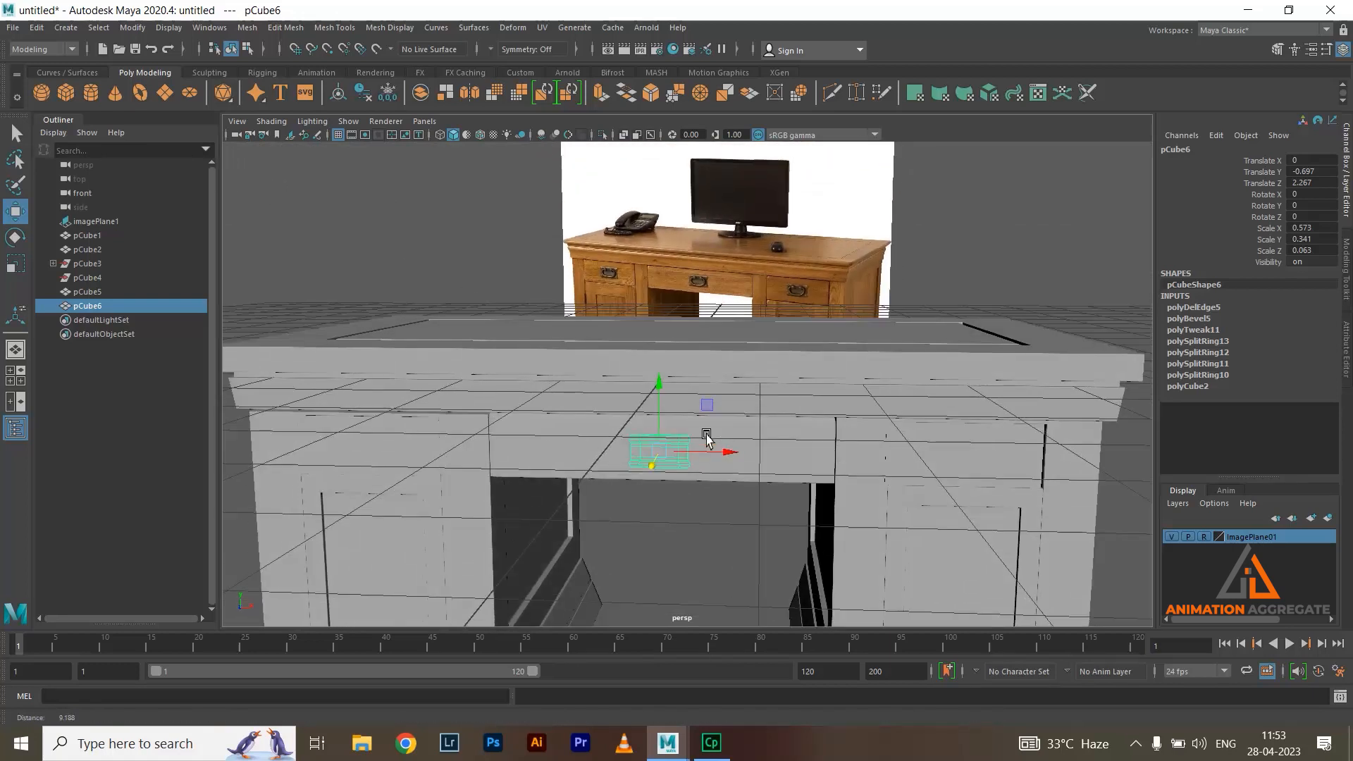
alt+middle_drag(645, 407, 623, 350)
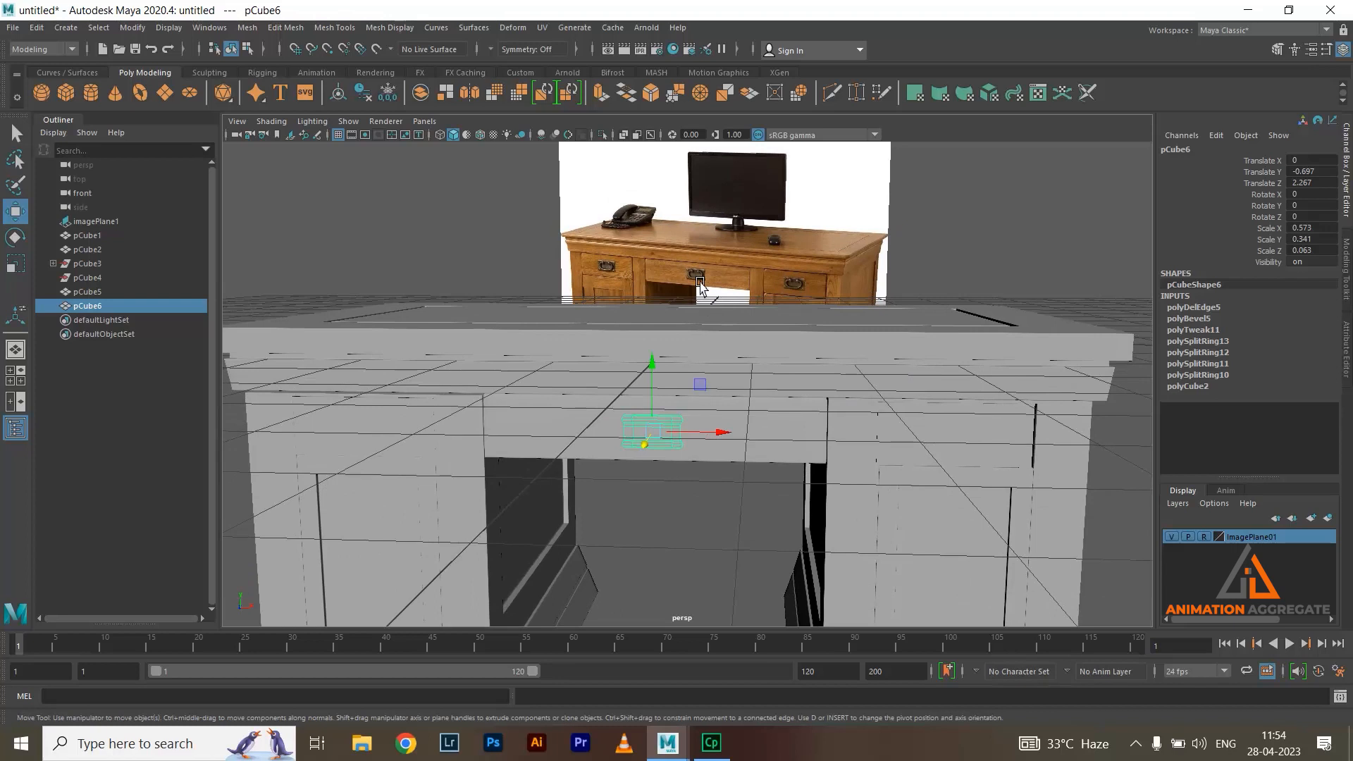
click(139, 92)
scroll(713, 384, down, 5)
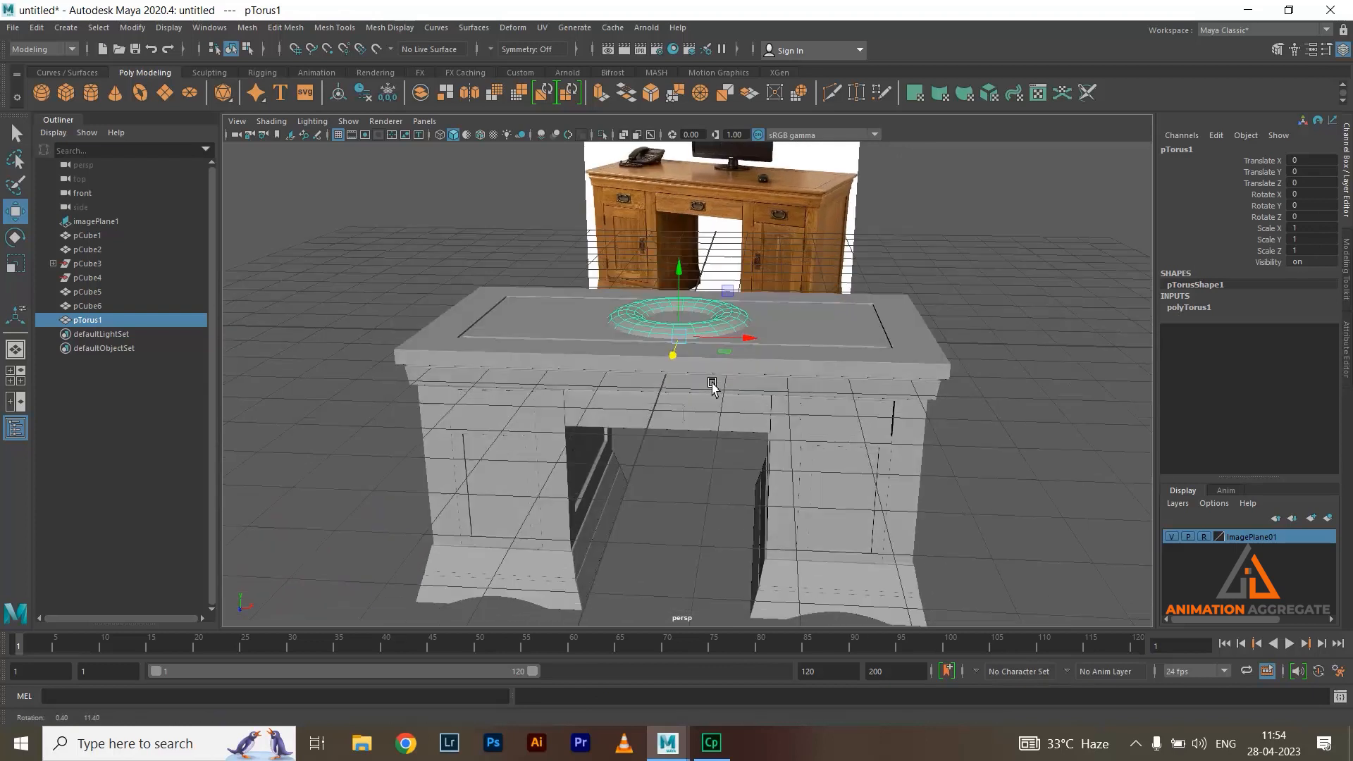
key(e)
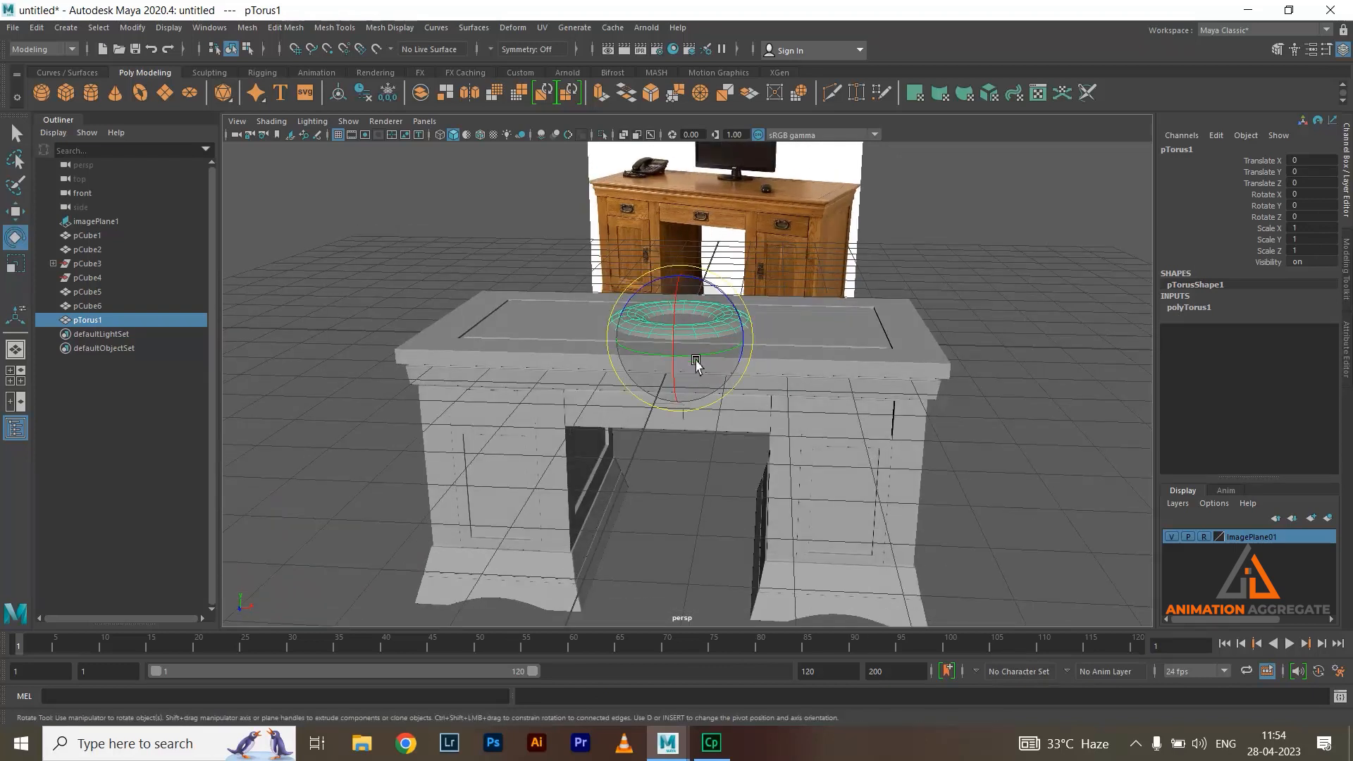
drag(705, 371, 664, 396)
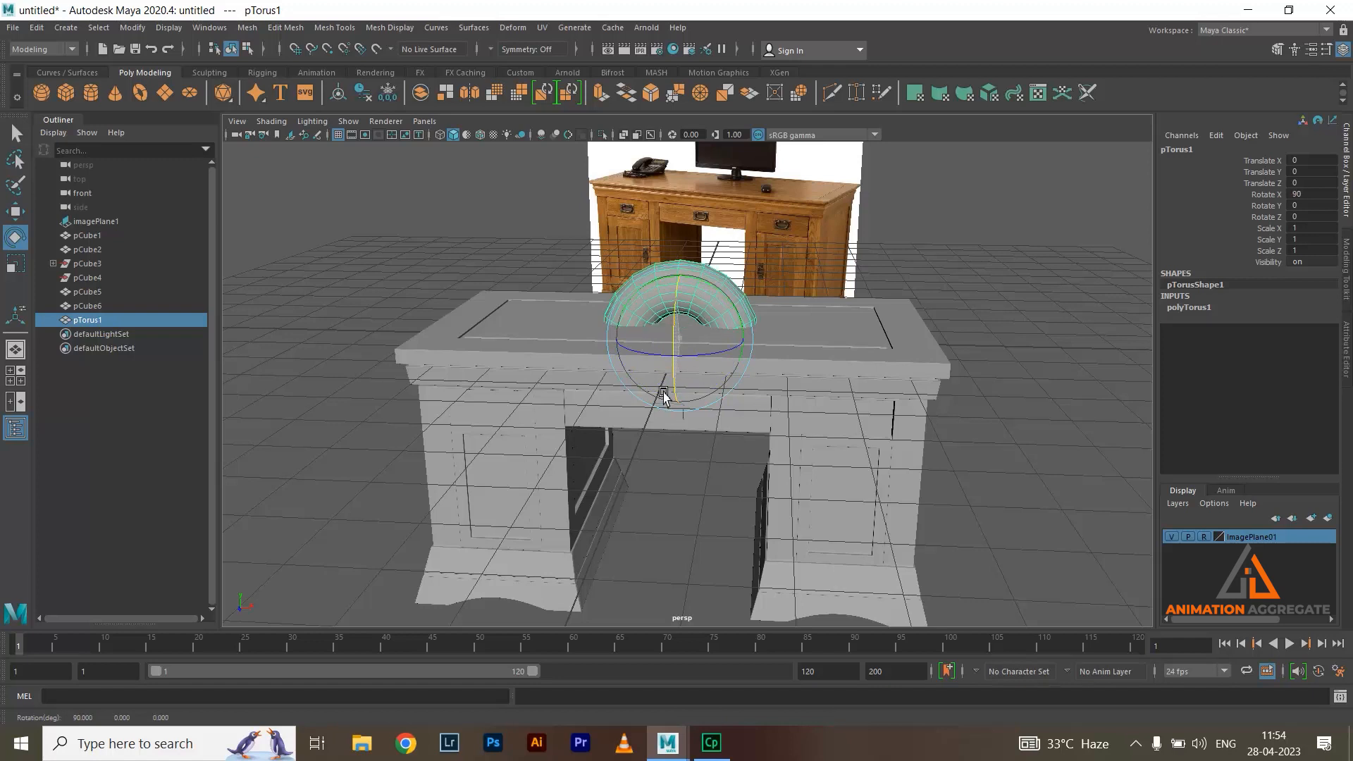
Move the torus out in front of the desk to a Translate Z of about 4.504 and show the front view
key(w)
drag(668, 381, 613, 447)
key(space)
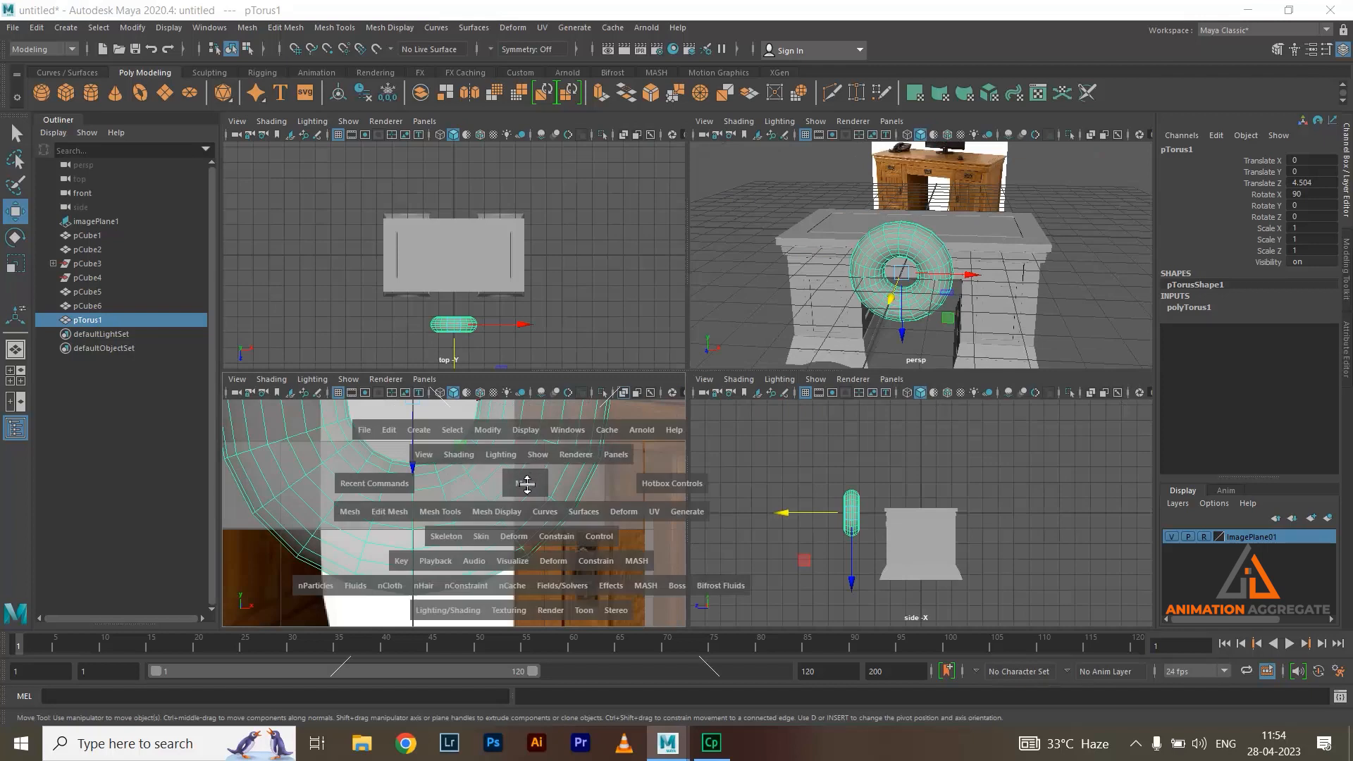
key(space)
Shrink the torus to a section radius of 0.04 and a radius of 0.22
scroll(705, 423, down, 6)
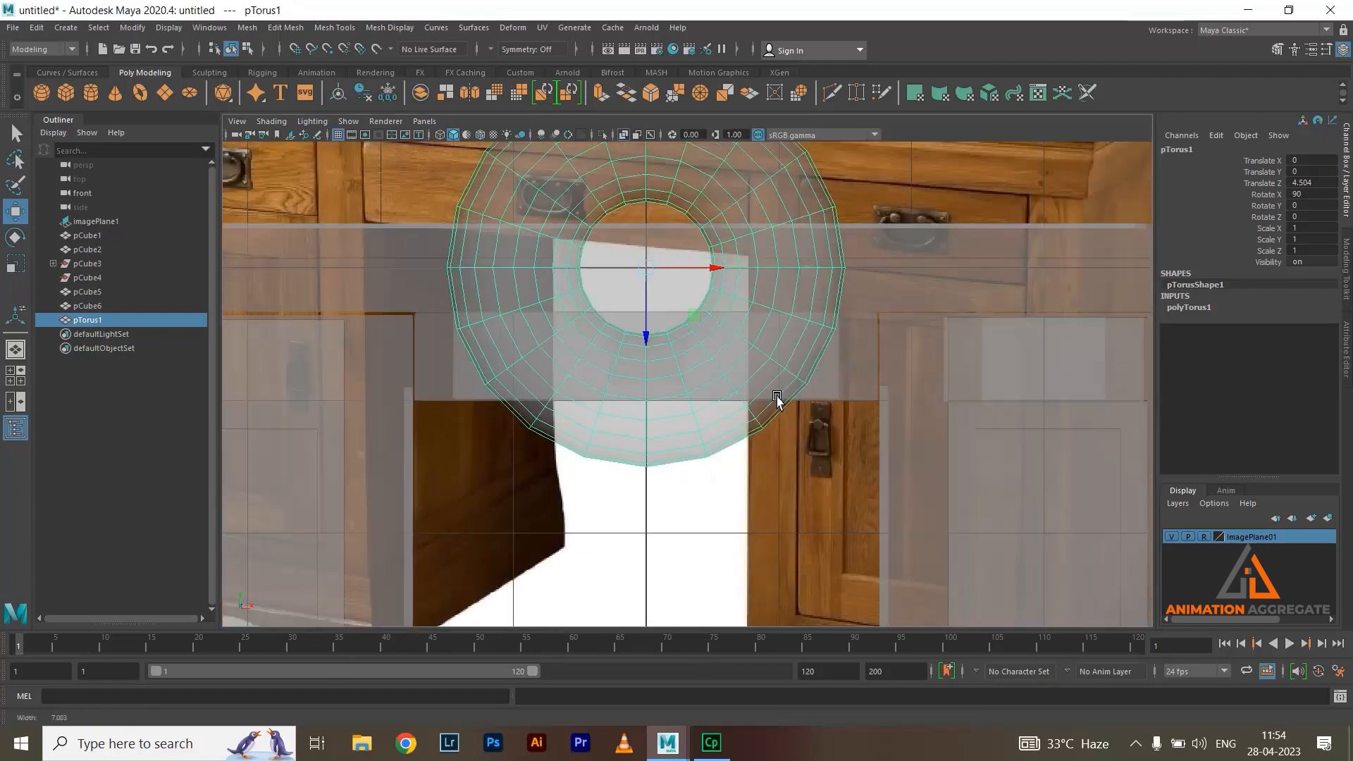
click(1214, 308)
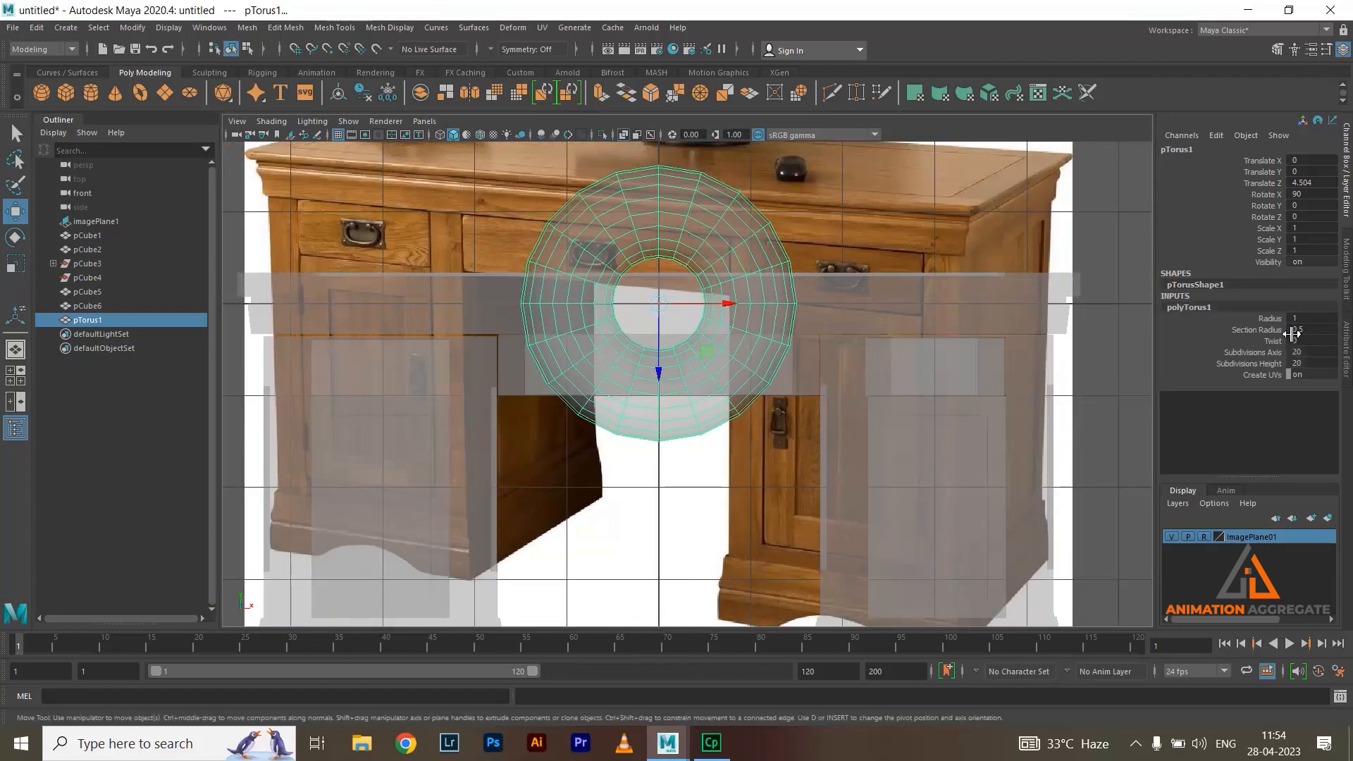
click(1262, 330)
scroll(988, 311, down, 3)
middle_drag(987, 311, 921, 319)
click(1262, 319)
scroll(966, 315, down, 1)
key(w)
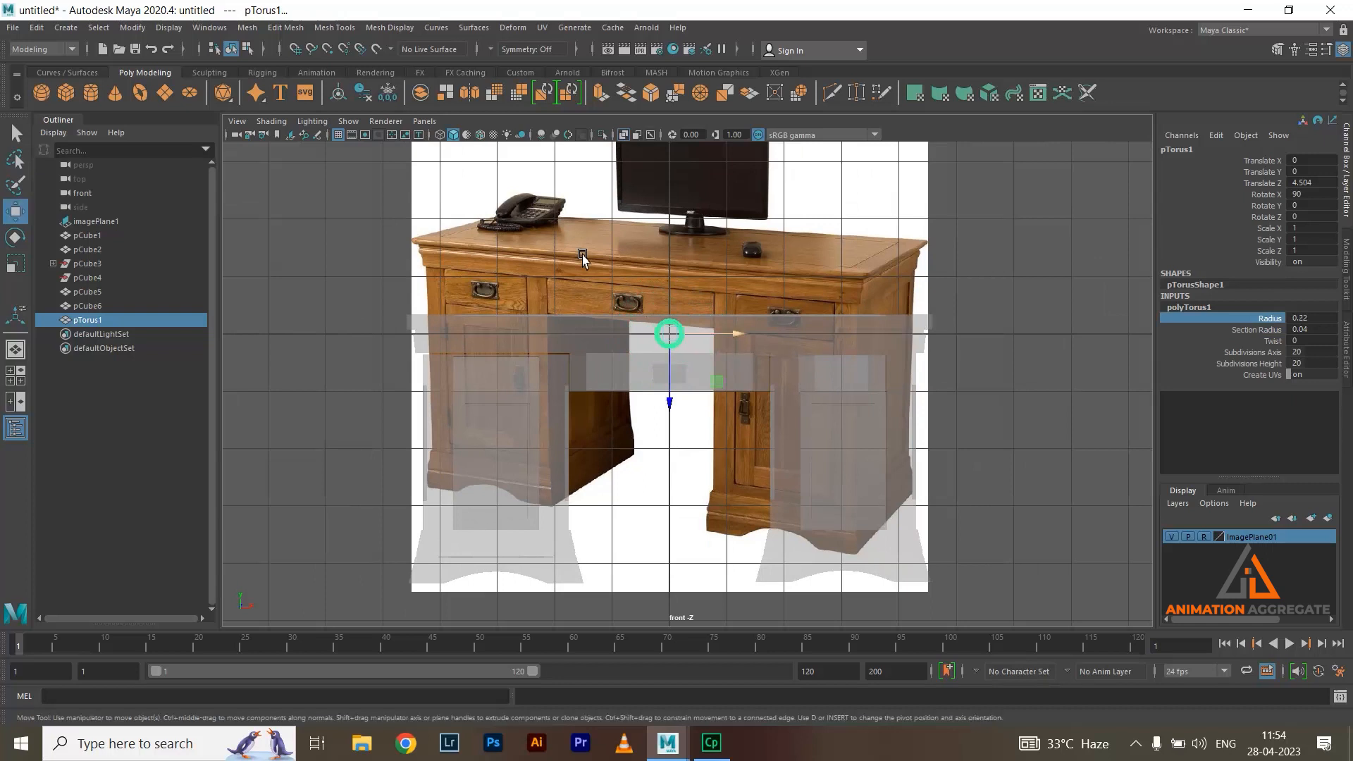
Lower the torus over the handle plate to a Translate Y of about -0.73
scroll(676, 374, up, 5)
drag(637, 311, 627, 431)
scroll(931, 344, up, 5)
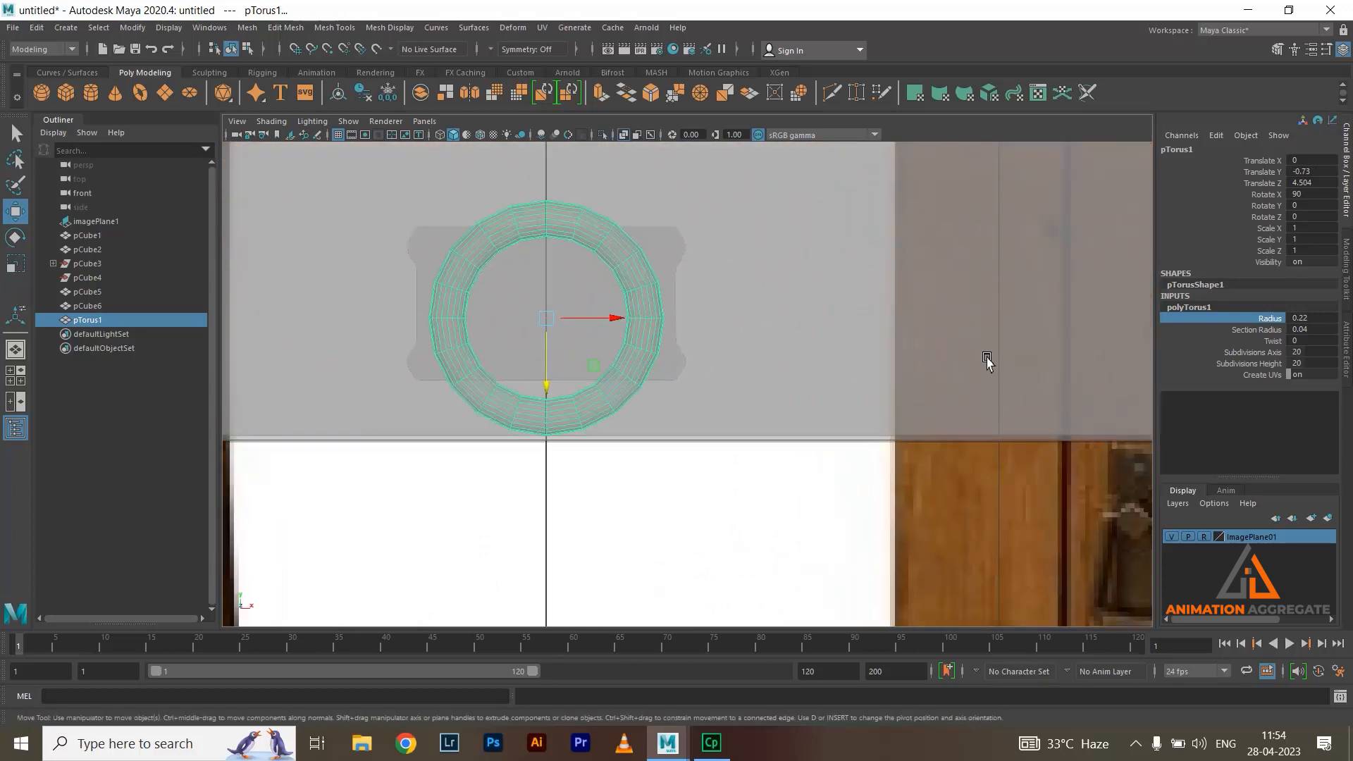
Reduce the torus to a radius of 0.12 and thin its section radius to 0.01
click(1250, 319)
scroll(873, 299, down, 5)
middle_drag(872, 298, 772, 332)
scroll(607, 254, up, 5)
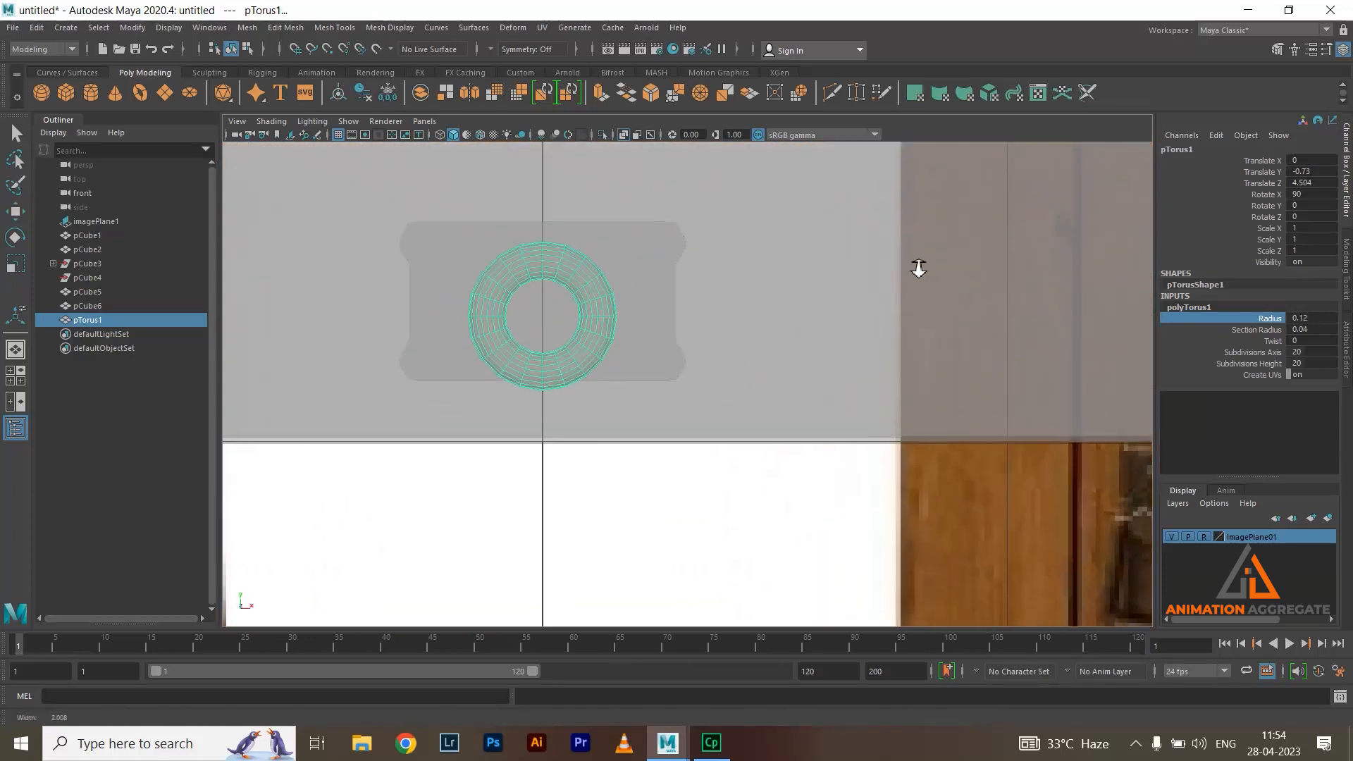
click(1253, 331)
middle_drag(975, 253, 916, 243)
scroll(841, 215, down, 8)
scroll(614, 285, down, 2)
scroll(541, 282, up, 10)
scroll(674, 298, down, 8)
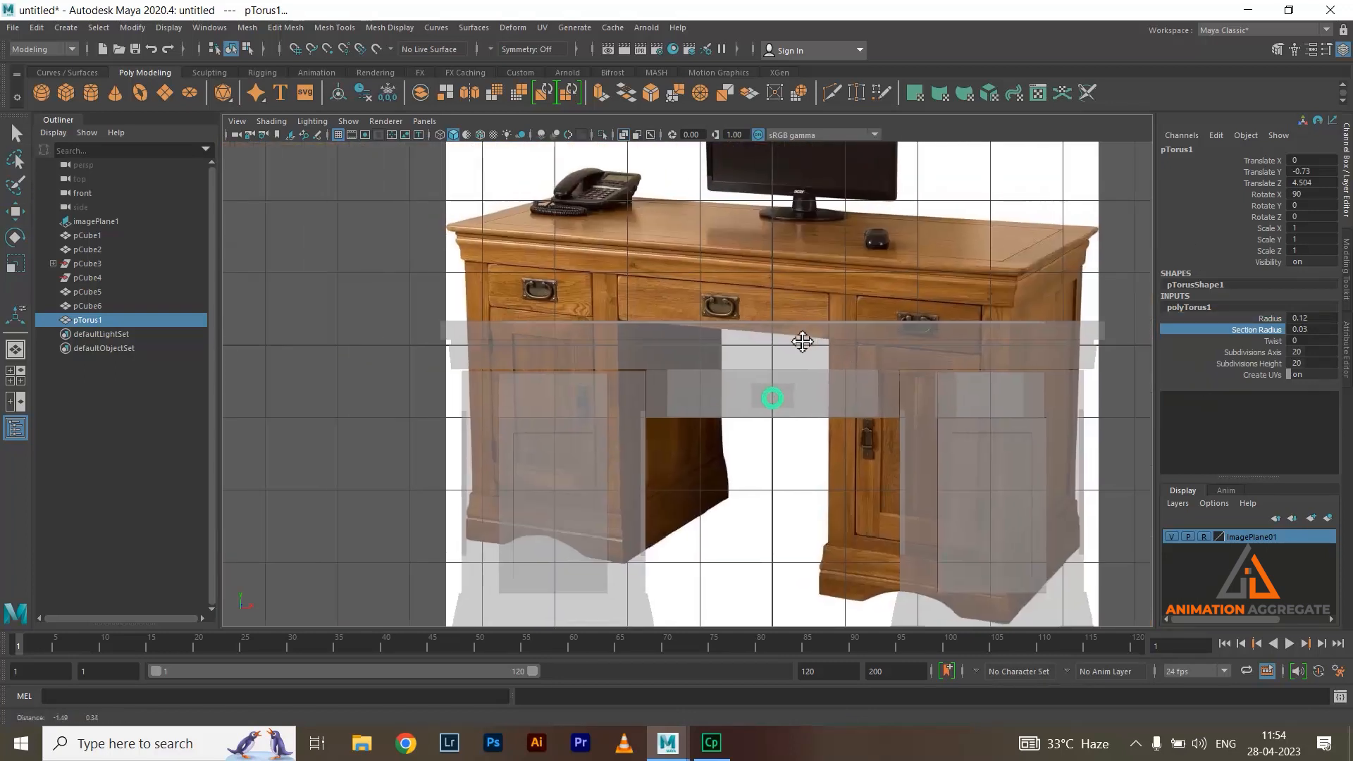
scroll(677, 275, up, 1)
scroll(841, 373, up, 4)
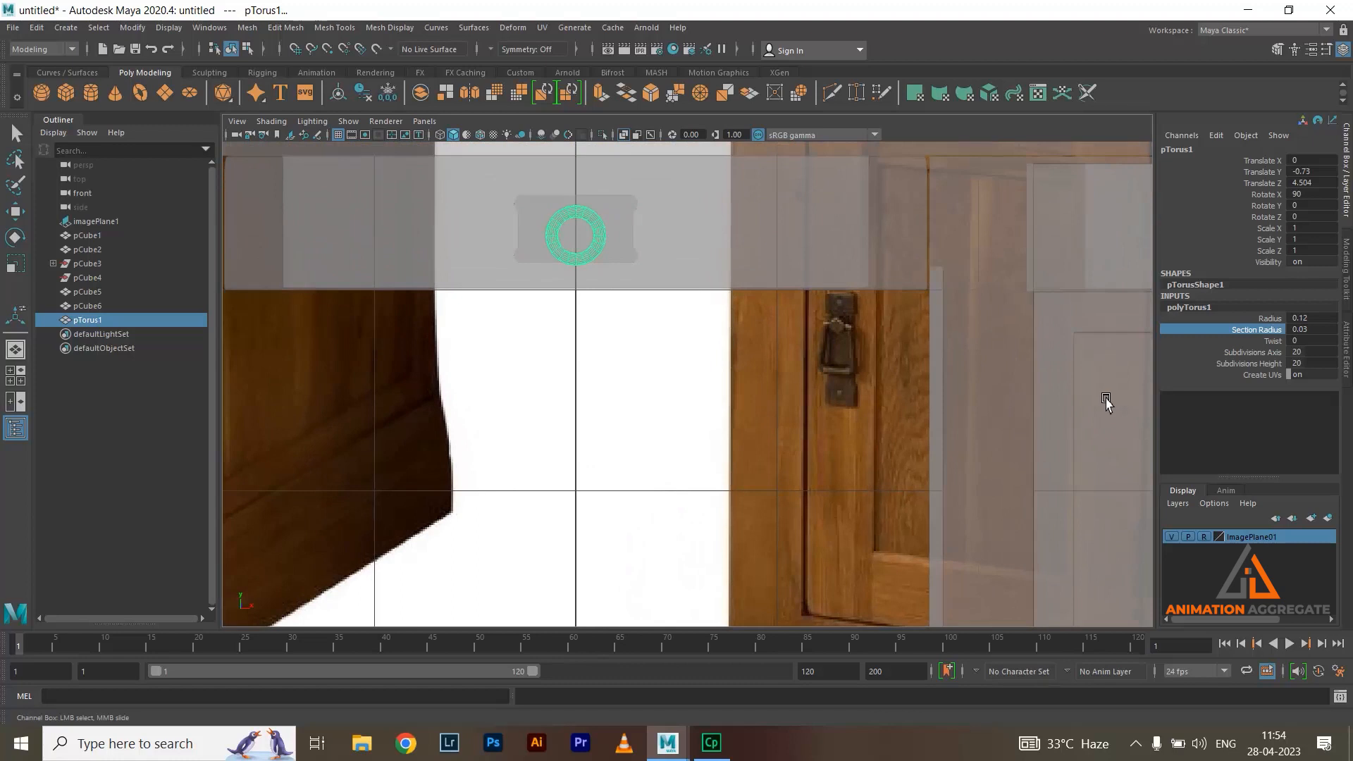
scroll(973, 331, down, 3)
middle_drag(952, 318, 940, 318)
scroll(948, 324, down, 4)
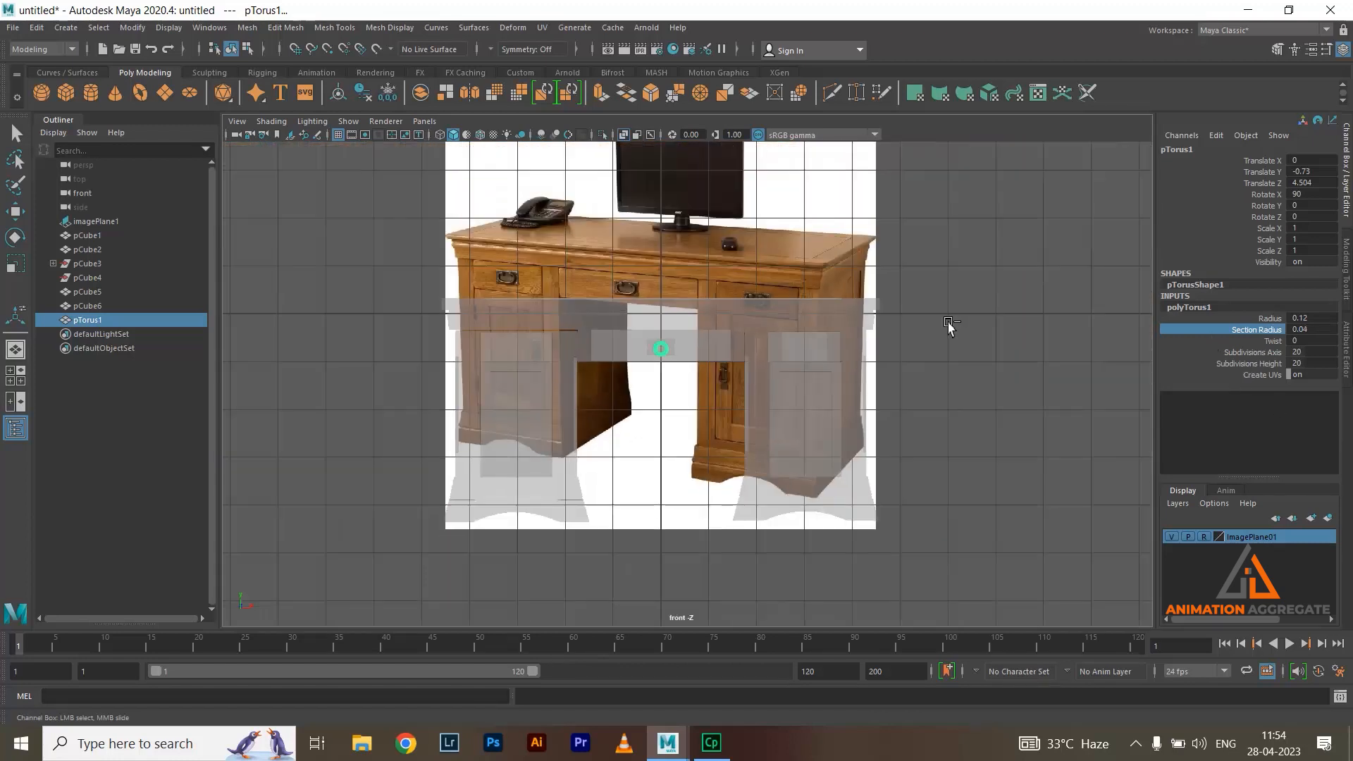
key(f)
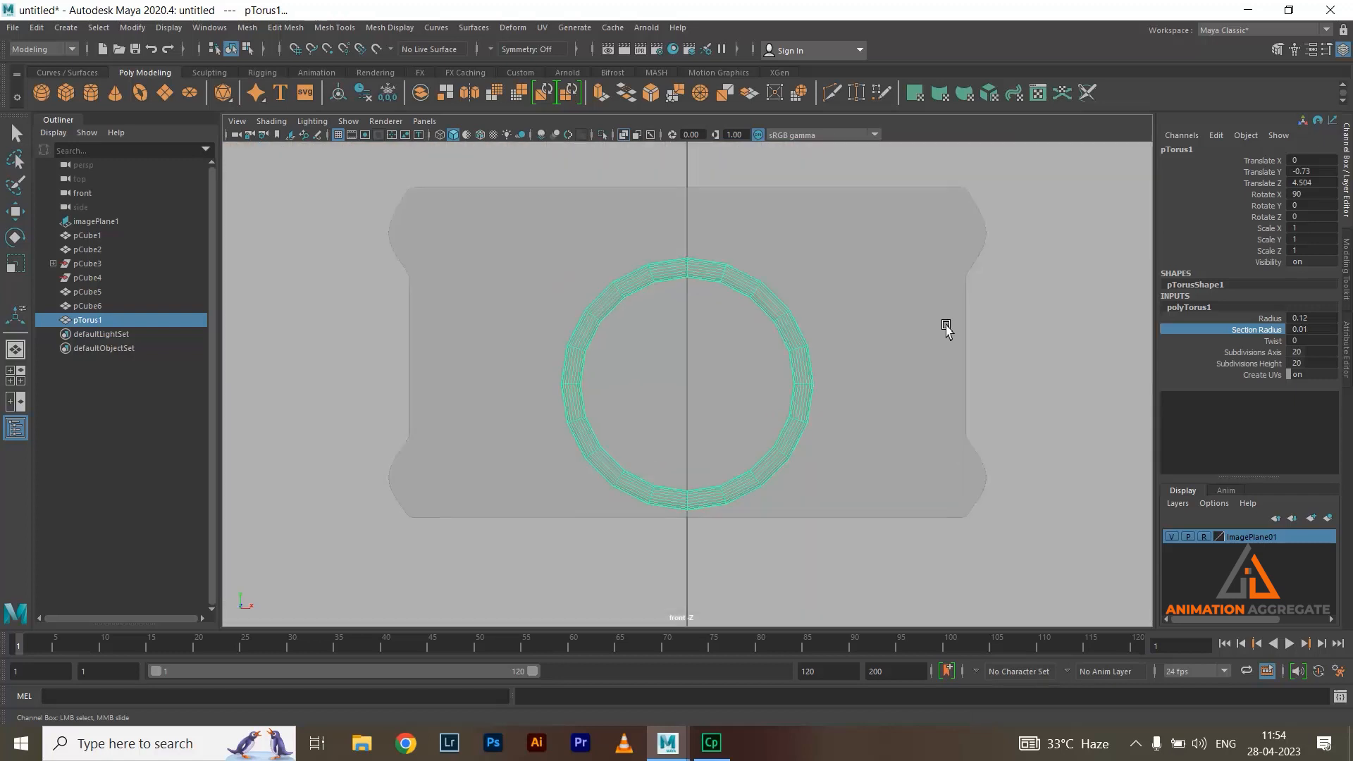
Enlarge the torus slightly to a radius of 0.14
scroll(939, 371, down, 4)
key(w)
click(1268, 319)
scroll(937, 308, down, 5)
middle_drag(909, 297, 917, 295)
key(f)
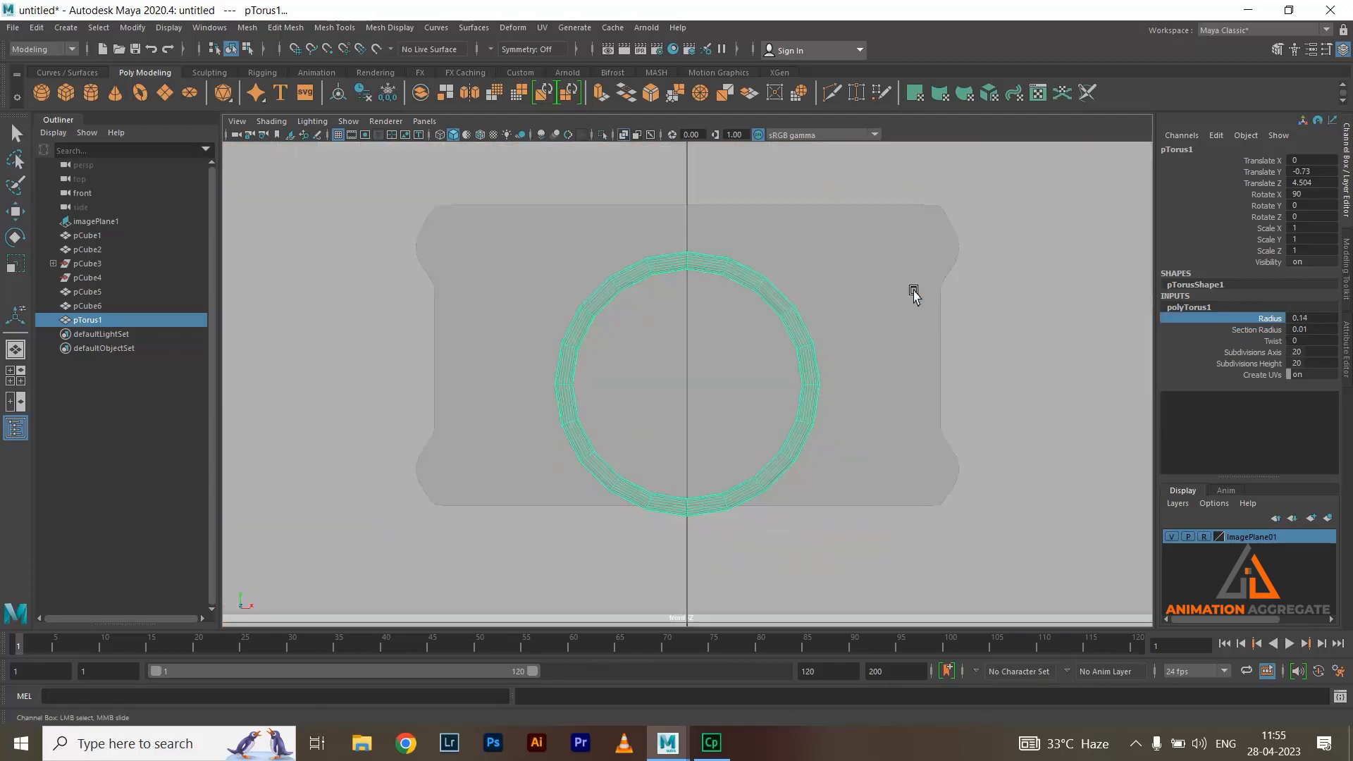
Set the torus's axis subdivisions to 10
scroll(920, 391, down, 5)
scroll(909, 381, up, 3)
key(w)
click(1257, 352)
scroll(951, 328, up, 2)
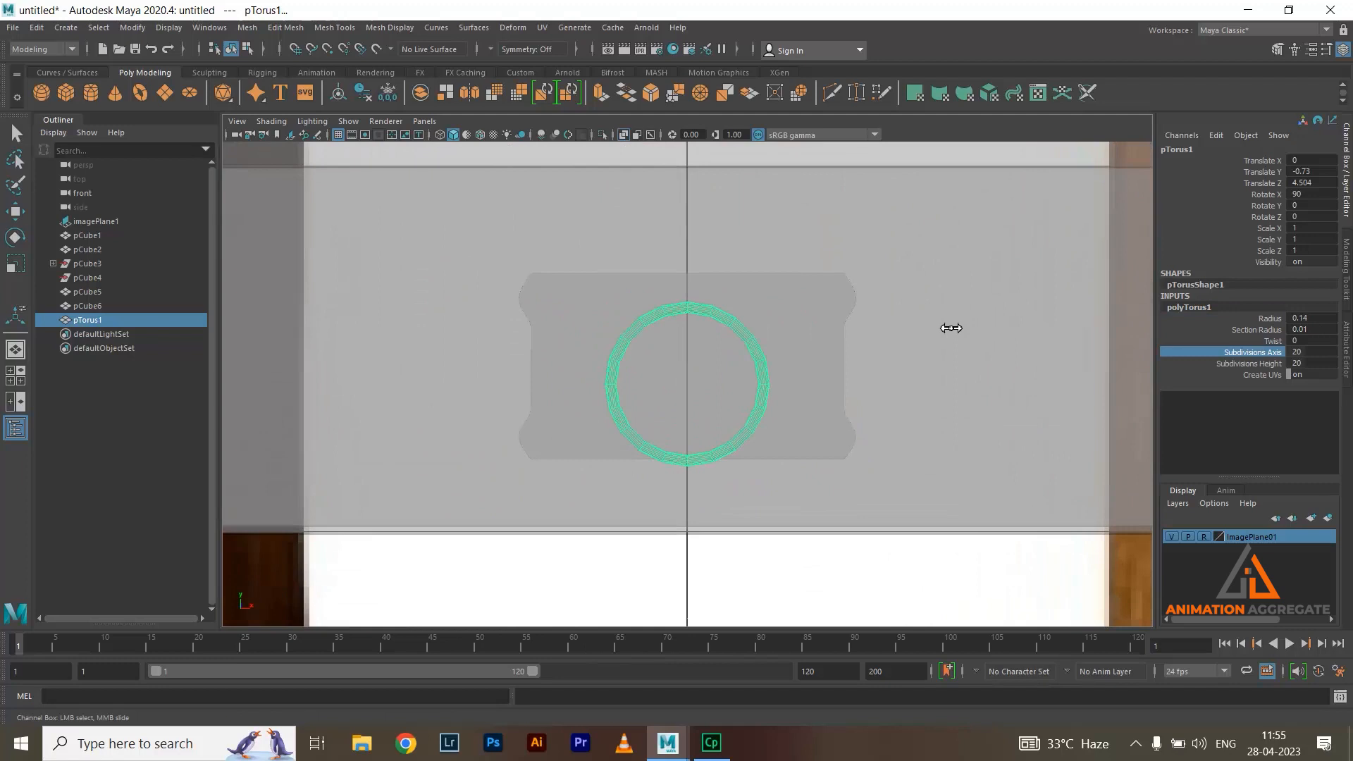
middle_drag(935, 321, 889, 310)
scroll(844, 320, up, 1)
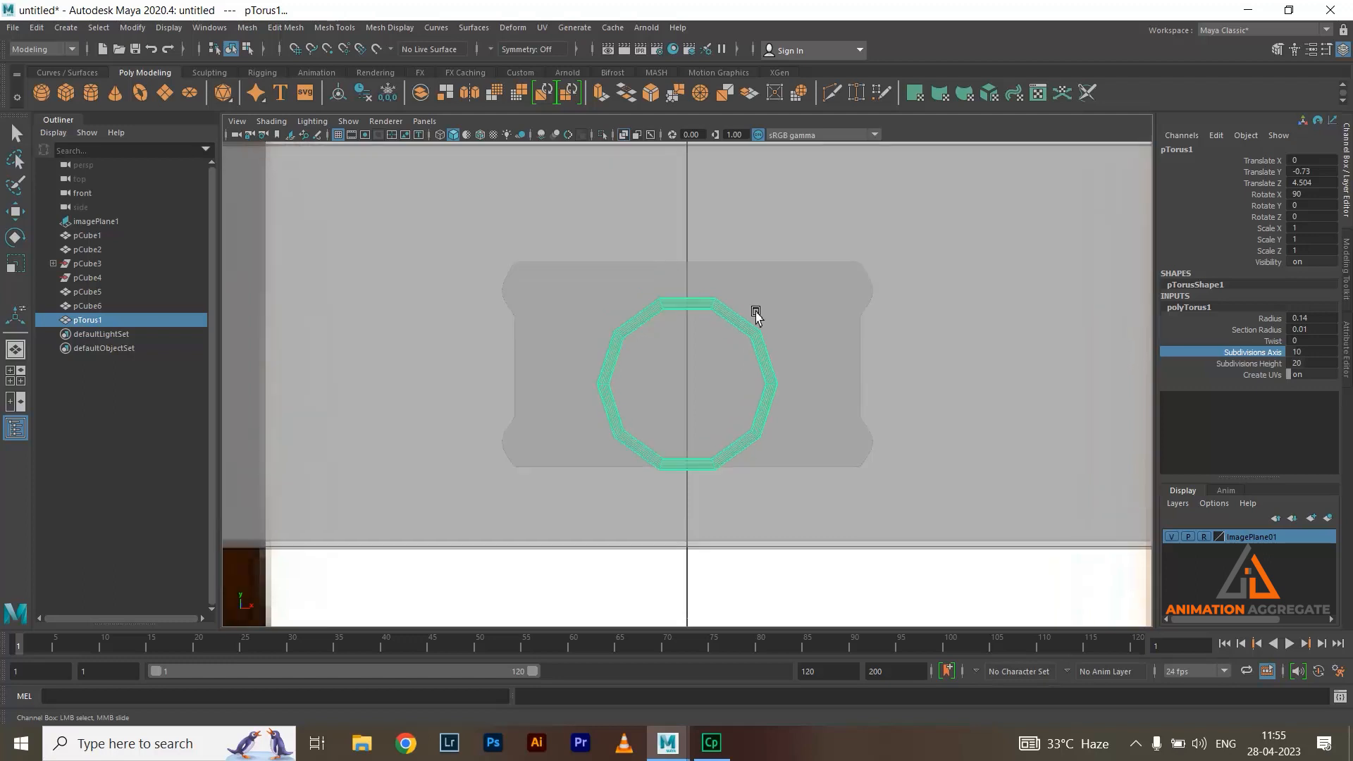
Set the torus's height subdivisions to 8
click(1250, 363)
scroll(917, 371, down, 5)
middle_drag(930, 371, 848, 374)
key(space)
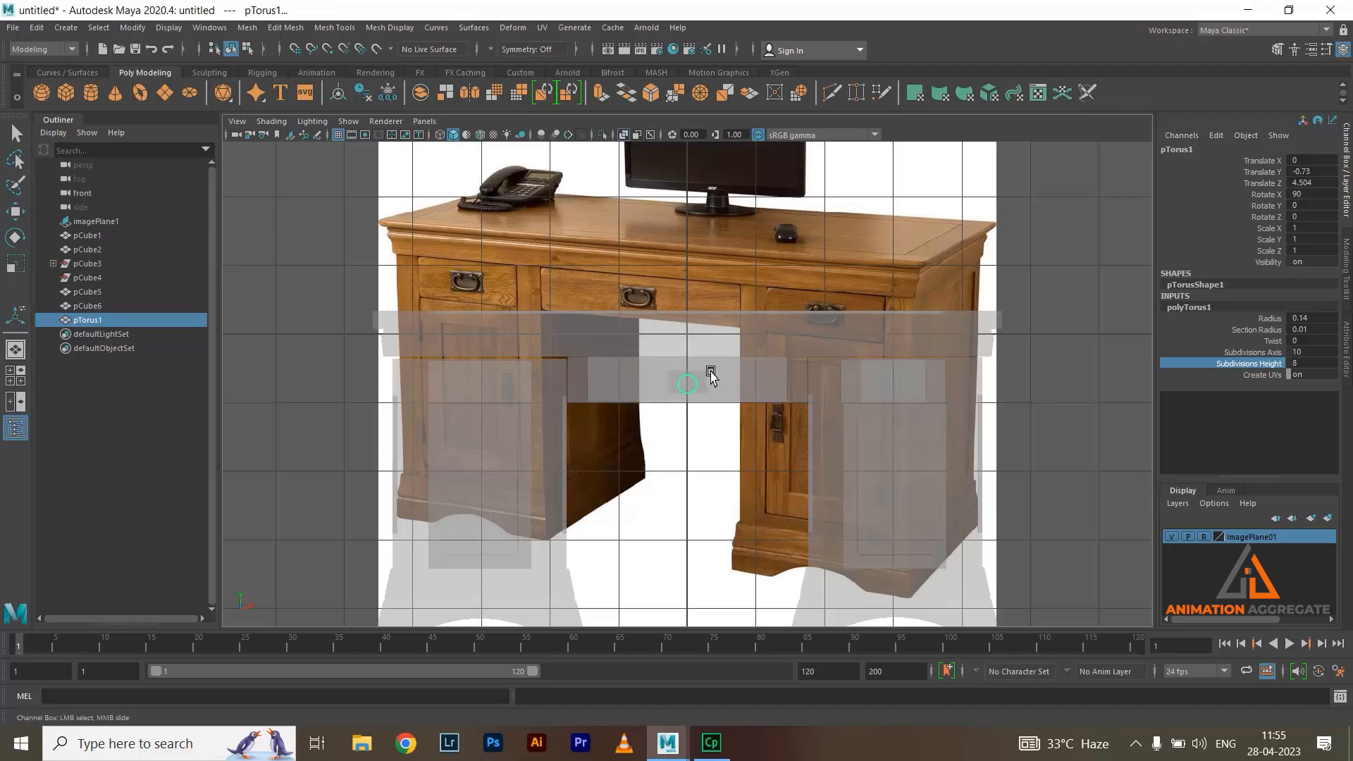
scroll(653, 387, up, 8)
scroll(836, 395, down, 3)
scroll(861, 423, up, 8)
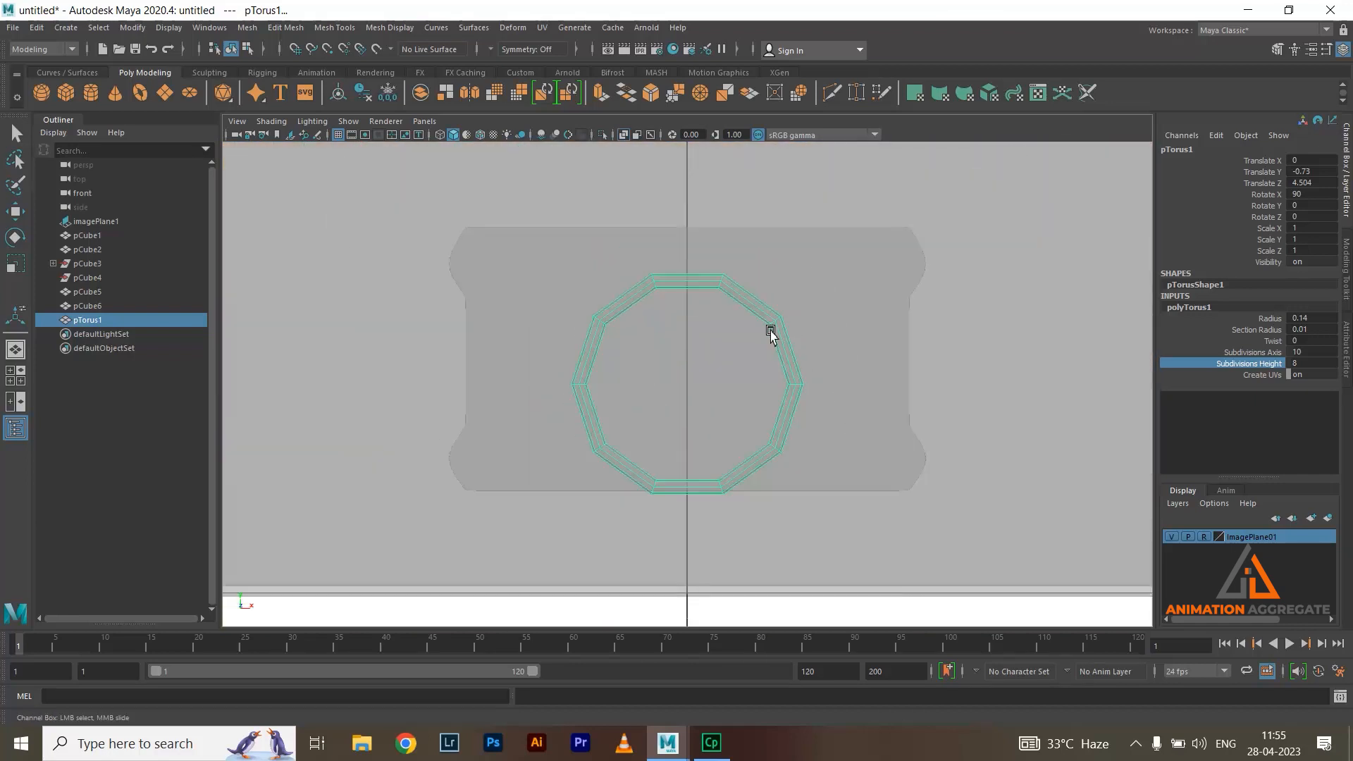
Select the faces of the torus's topmost segment and delete them to open the ring
right_drag(702, 282, 702, 310)
click(689, 282)
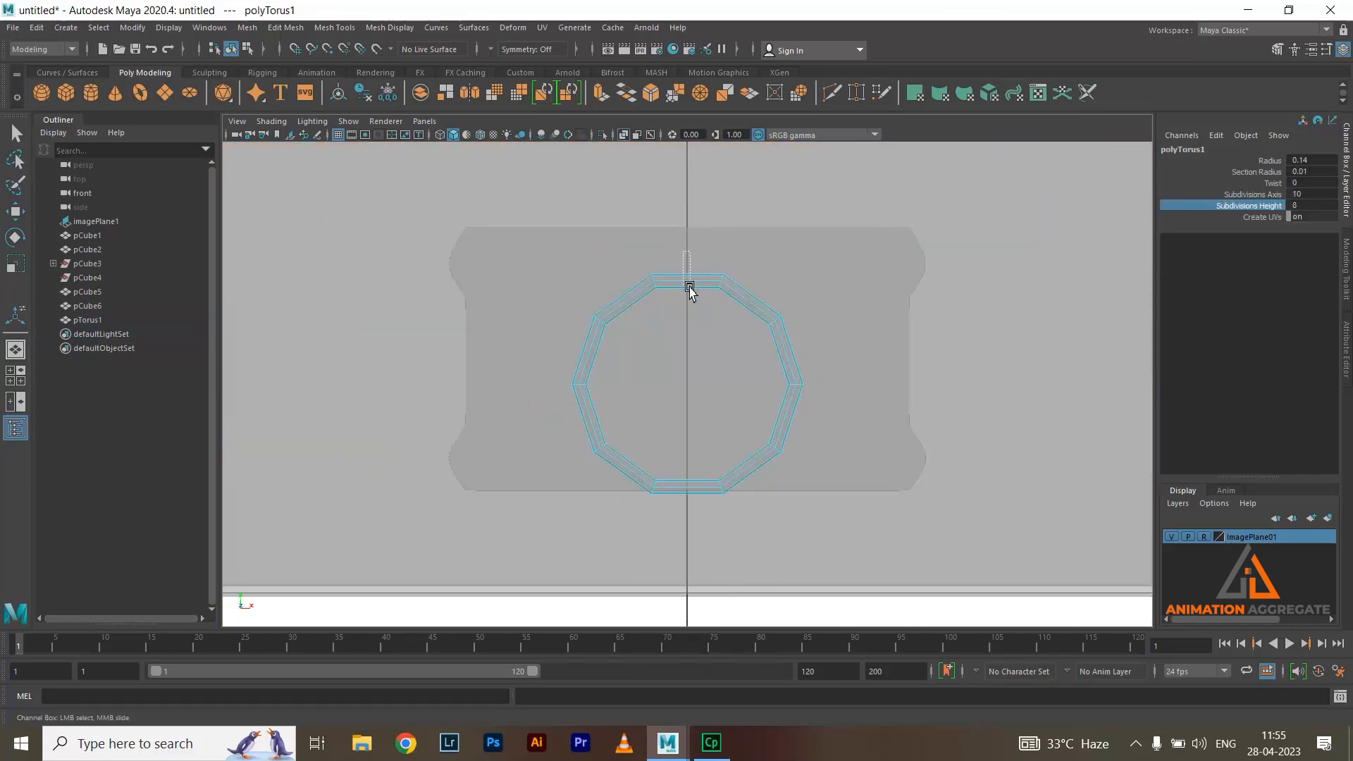
key(w)
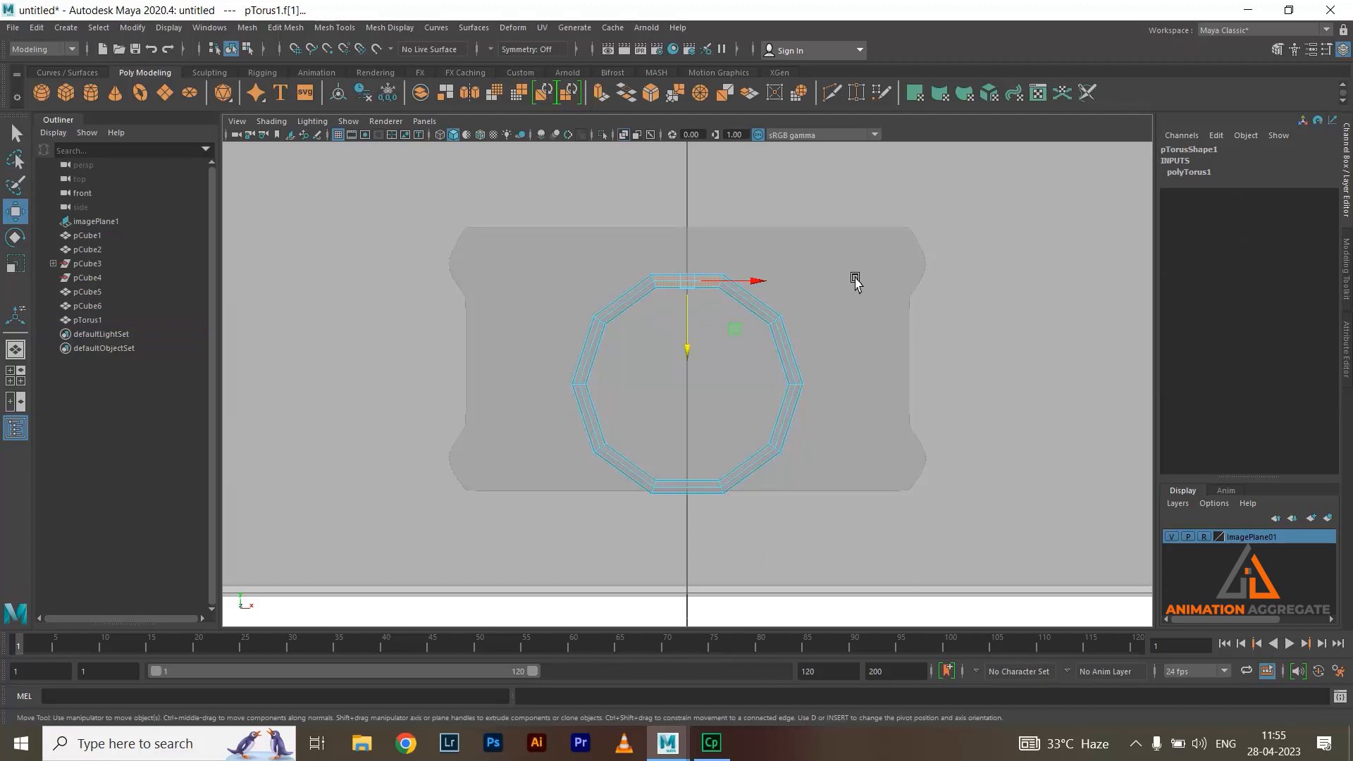
key(Delete)
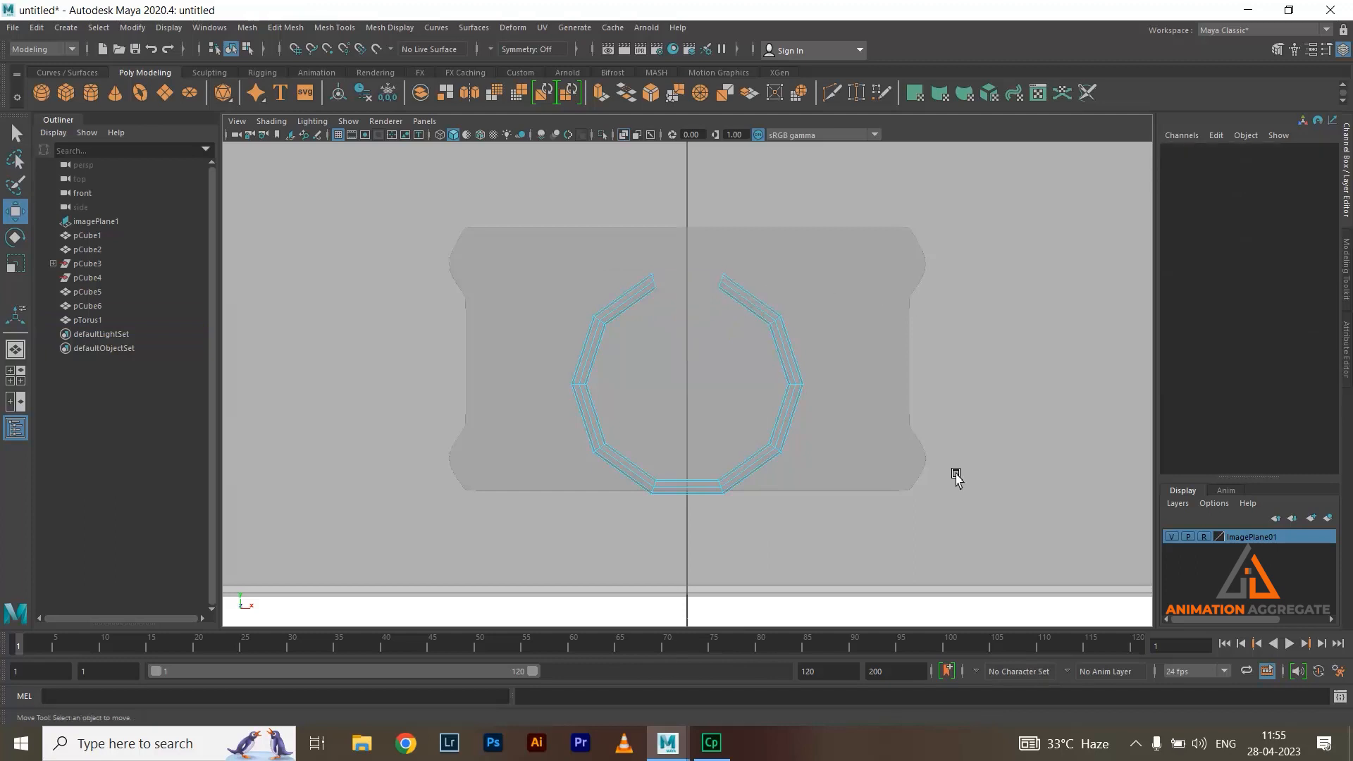
Return the opened torus to object mode and add a lattice deformer around it
right_drag(756, 322, 839, 300)
scroll(938, 437, down, 8)
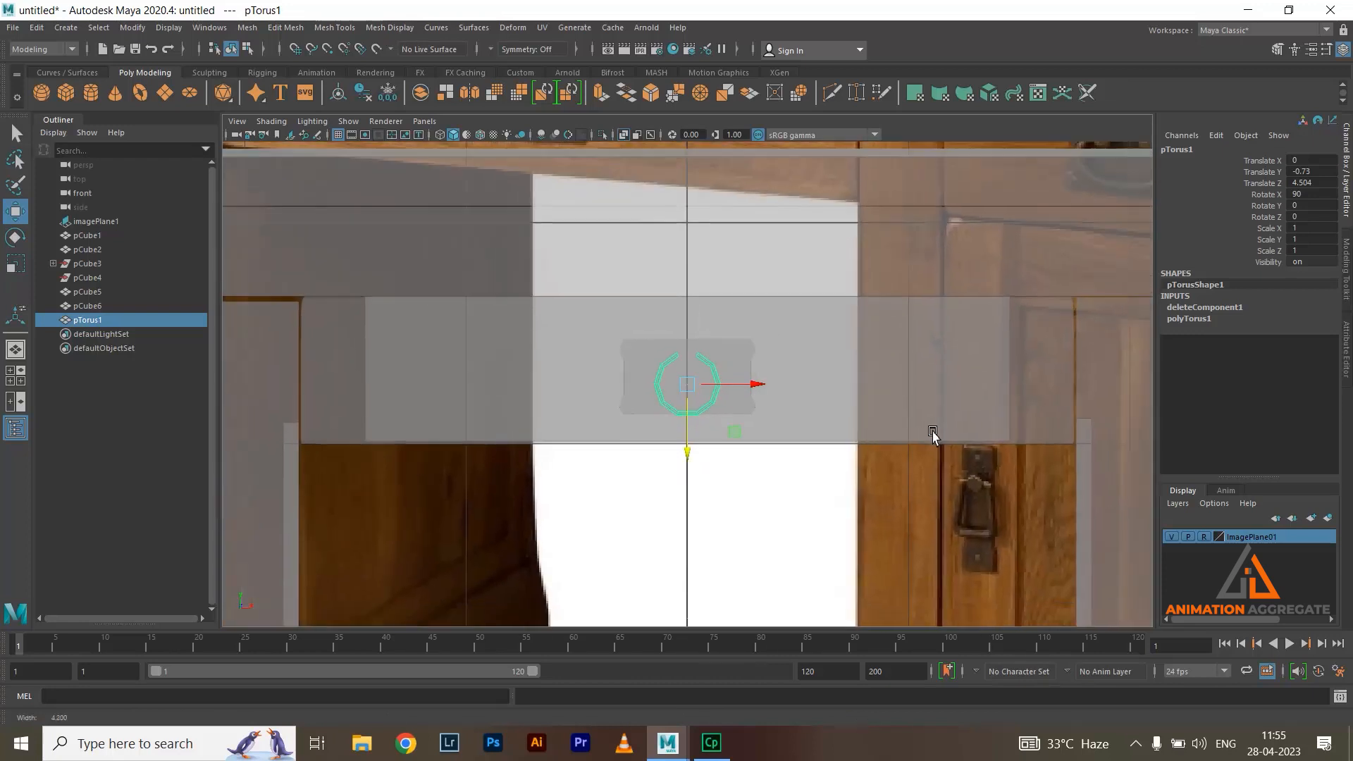
scroll(922, 423, down, 2)
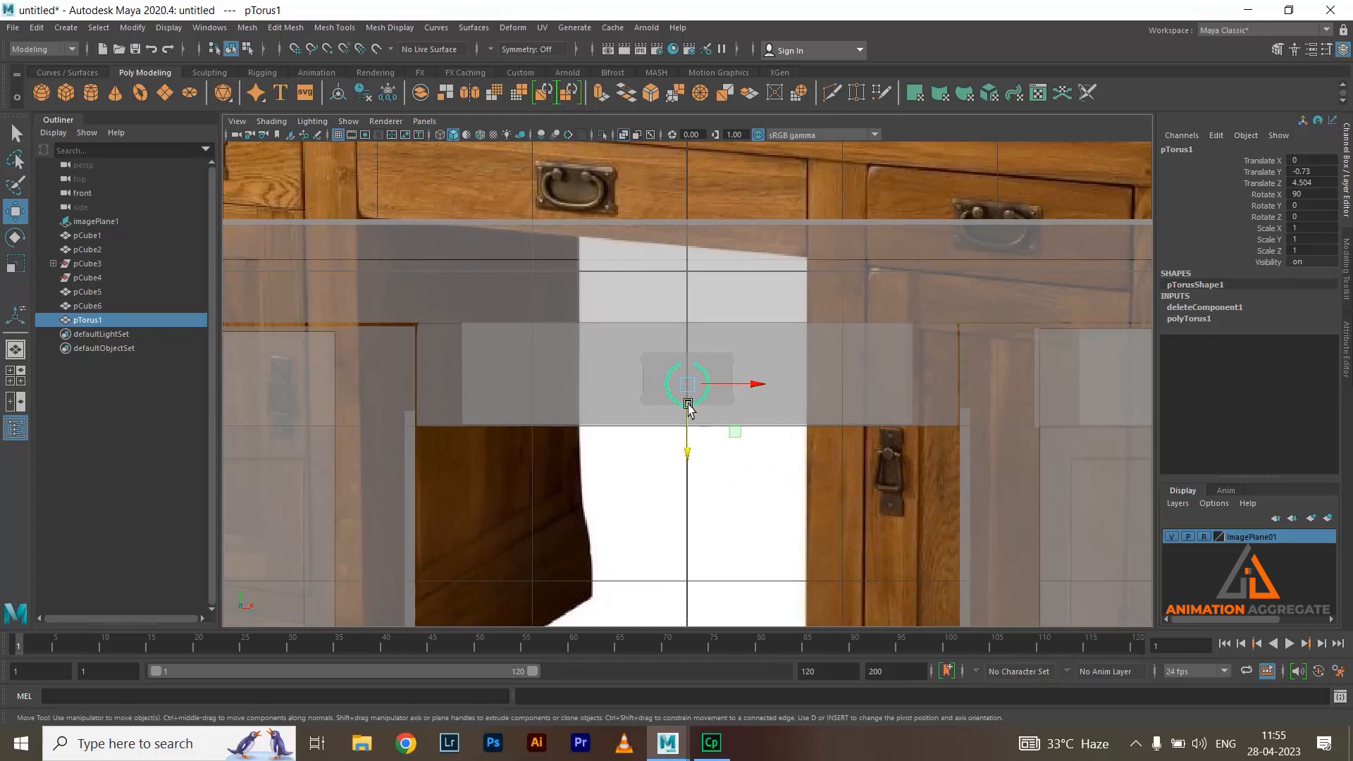
scroll(689, 384, up, 4)
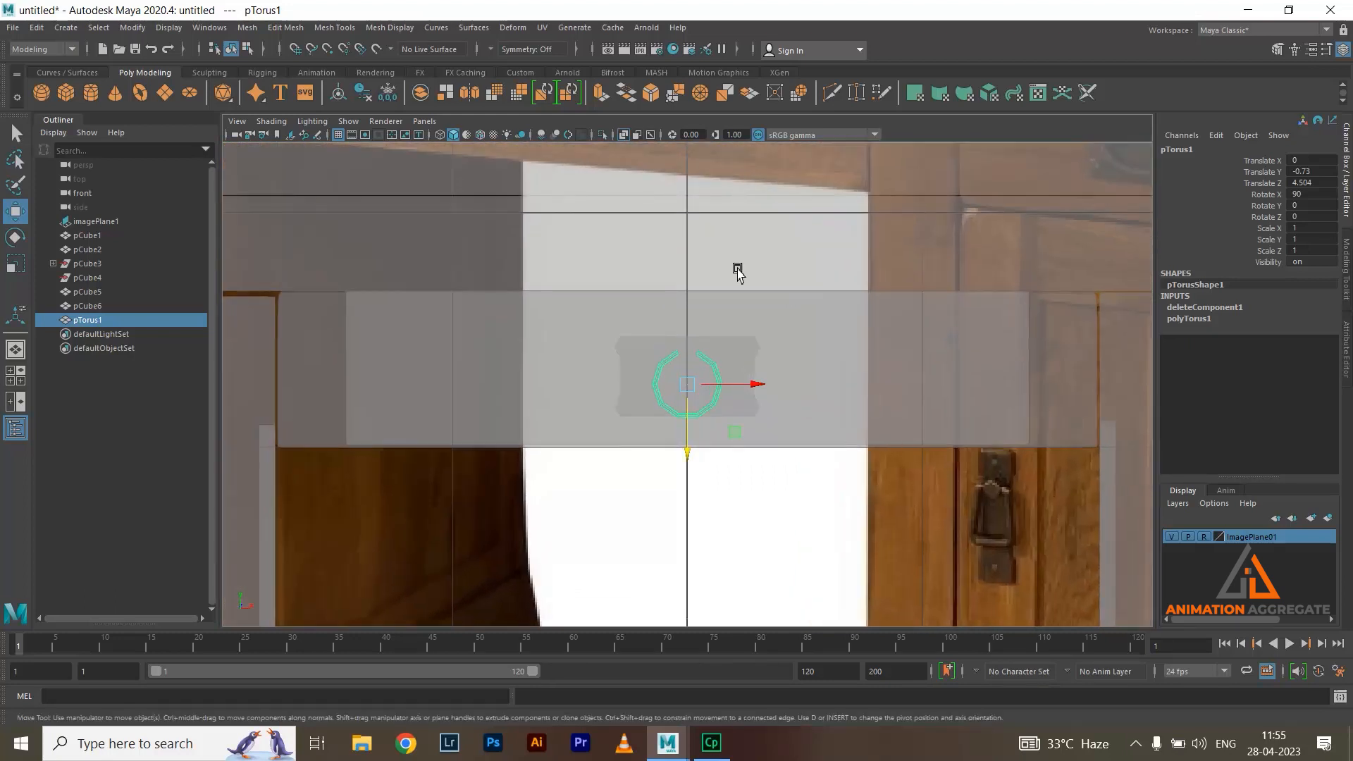
click(515, 31)
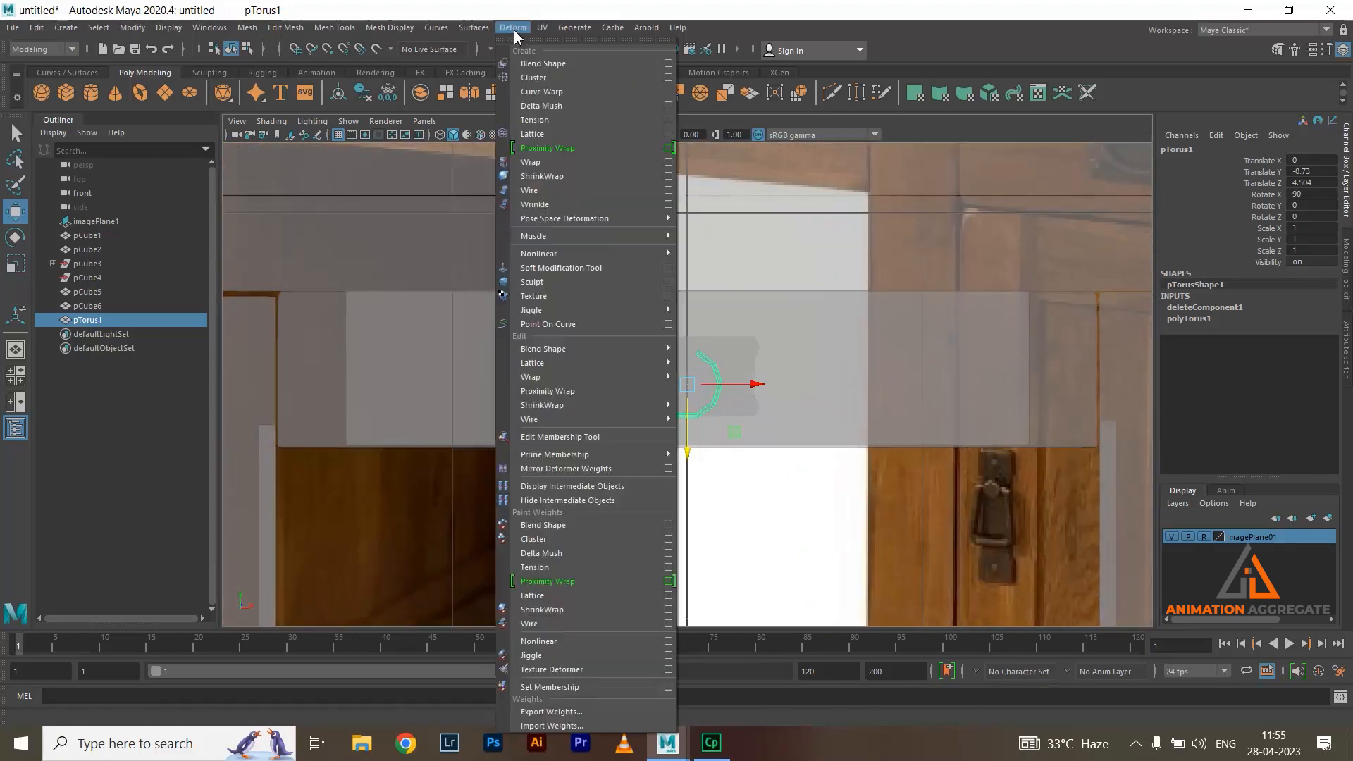
click(607, 135)
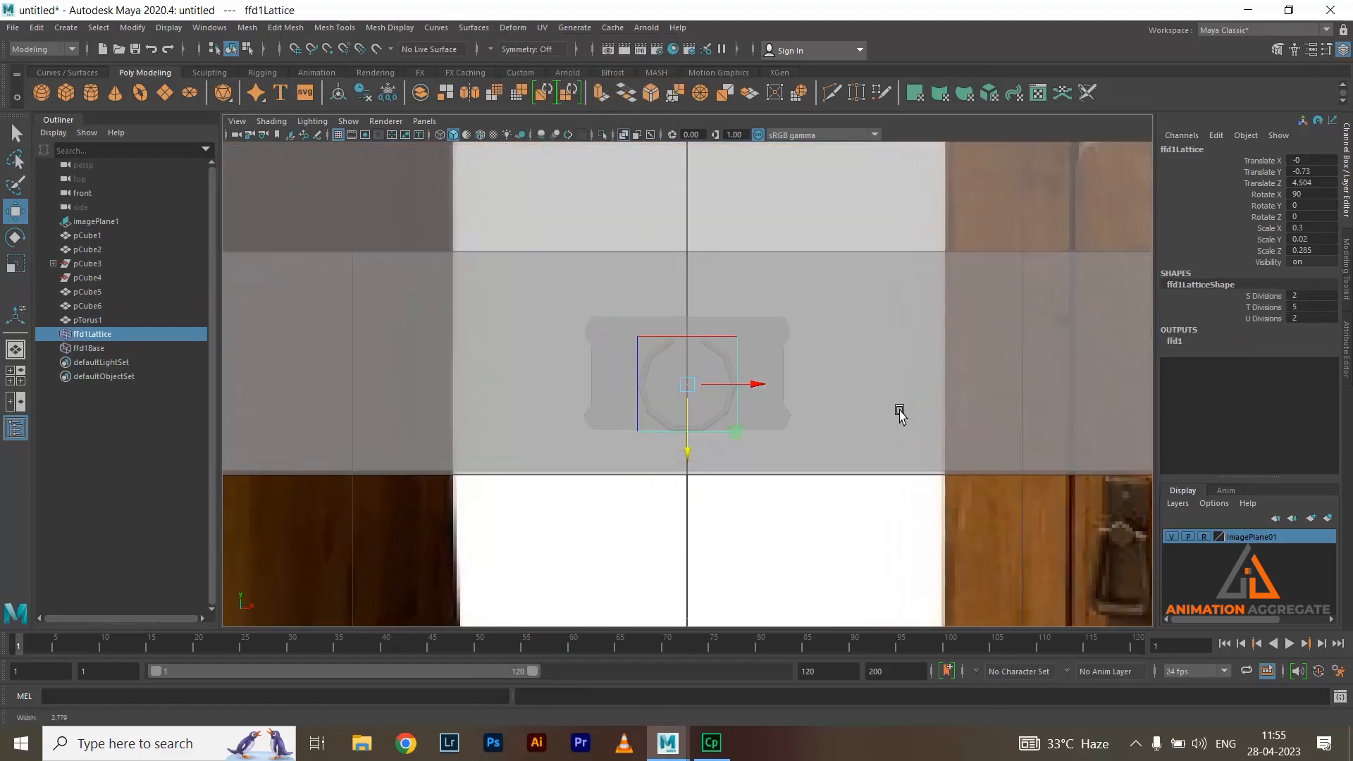
Set the lattice's T divisions to 2 and its S divisions to 3
click(1263, 307)
scroll(825, 300, down, 10)
middle_drag(825, 300, 771, 296)
scroll(770, 296, up, 5)
click(1263, 296)
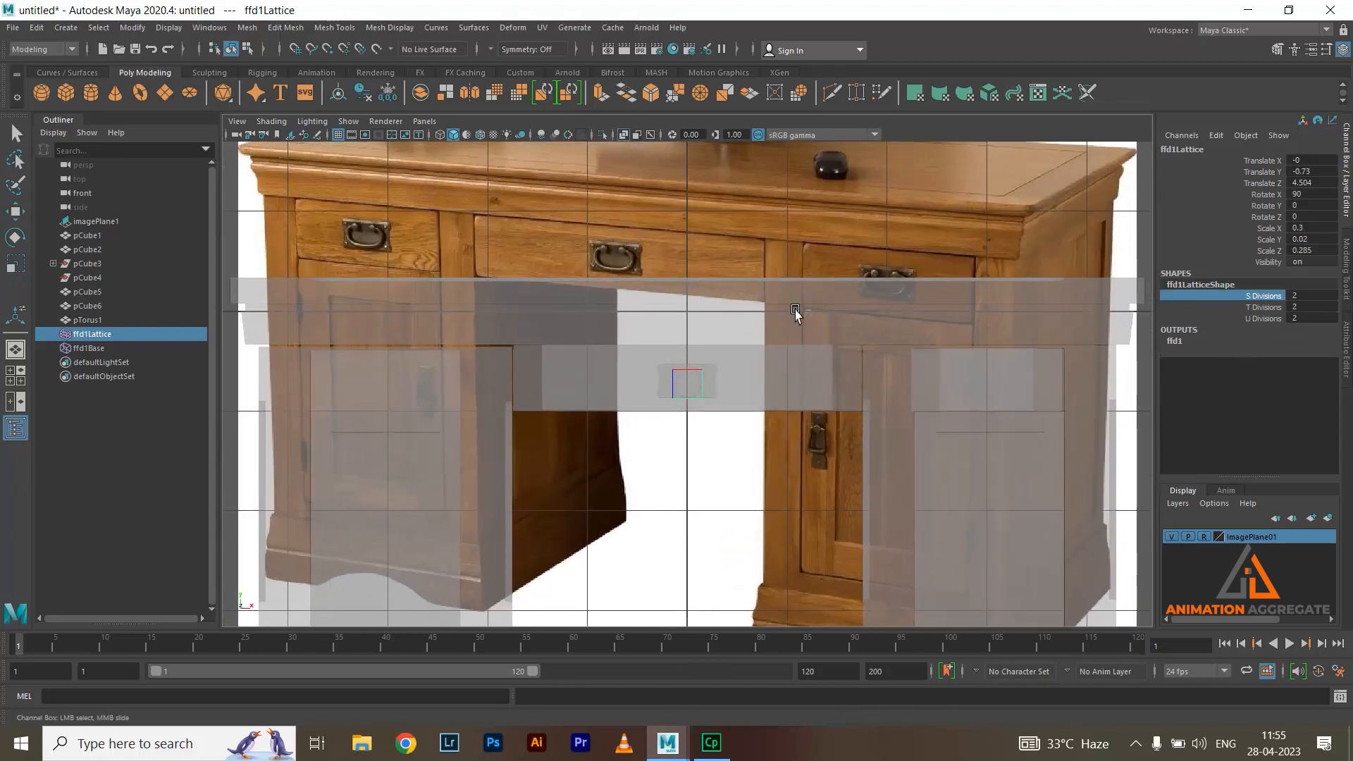
scroll(797, 311, down, 5)
middle_drag(746, 303, 925, 249)
Set the lattice's U divisions to 4 and its S divisions to 2
key(space)
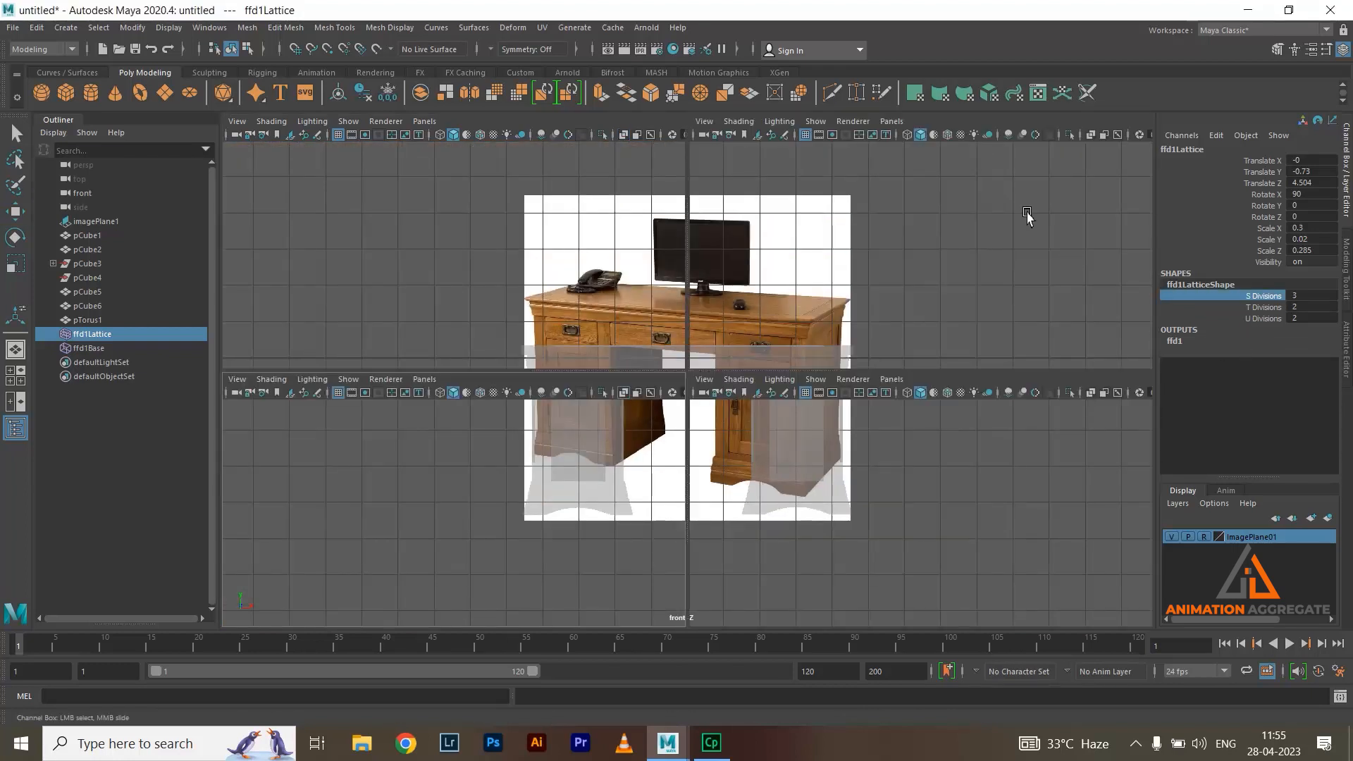
key(space)
alt+right_drag(840, 311, 848, 498)
alt+drag(848, 498, 806, 298)
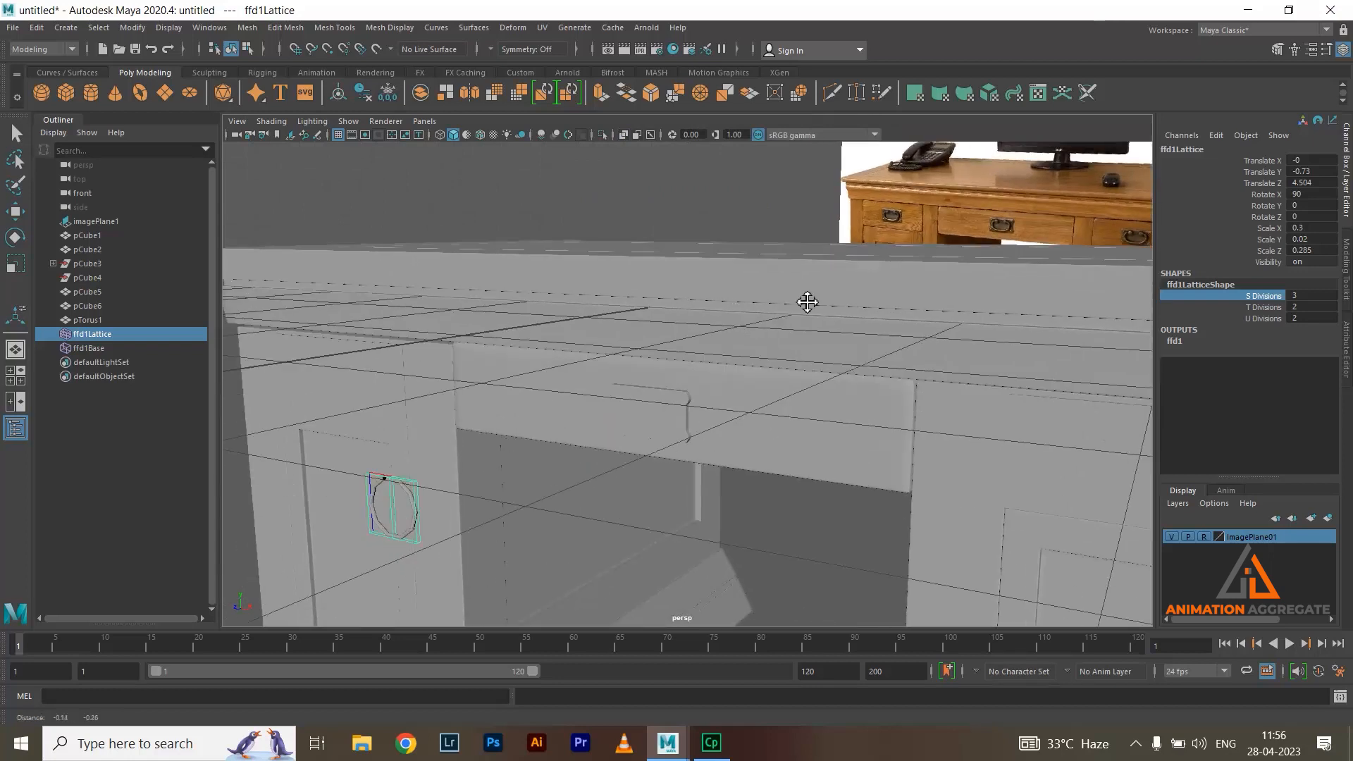
alt+right_drag(806, 299, 441, 293)
alt+drag(441, 293, 553, 371)
alt+middle_drag(553, 372, 836, 381)
scroll(836, 380, down, 3)
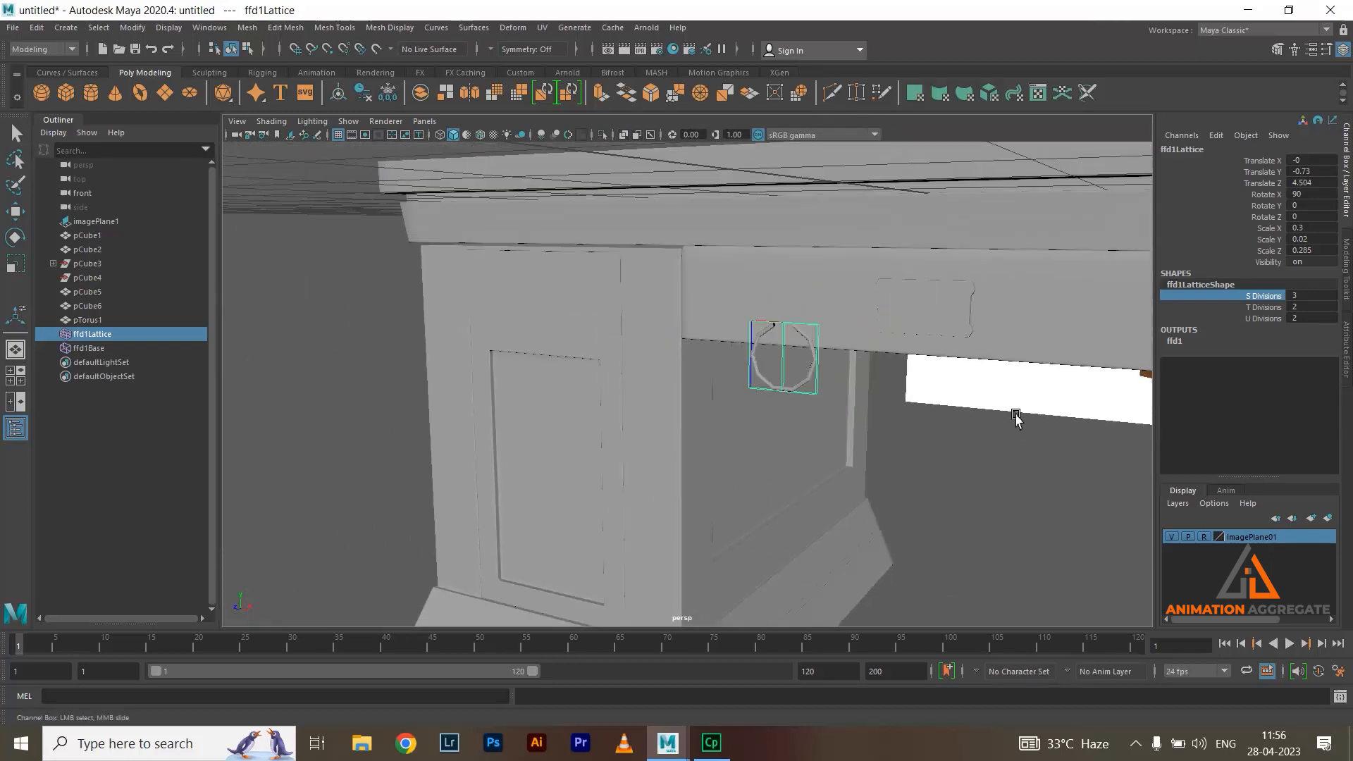
click(1263, 318)
middle_drag(937, 317, 950, 317)
alt+drag(815, 353, 845, 349)
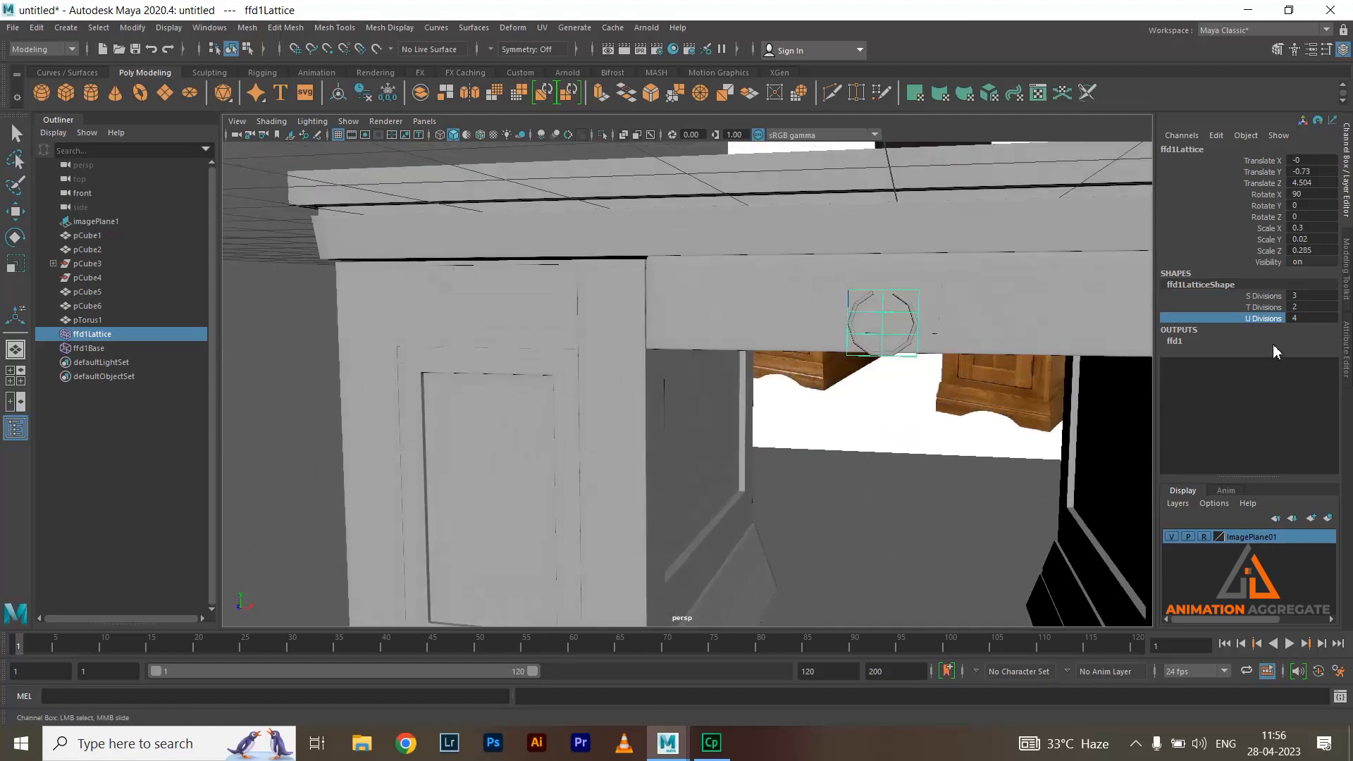
click(1278, 297)
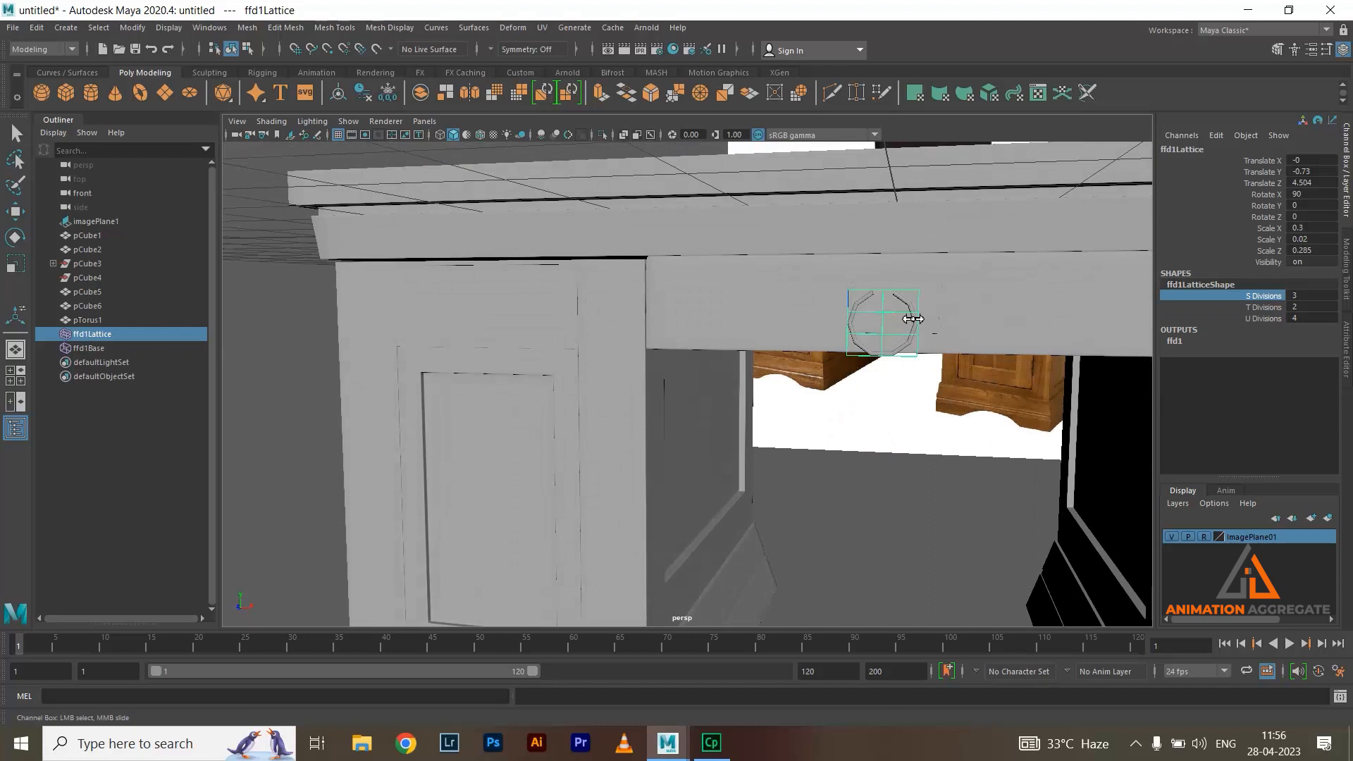
alt+drag(909, 332, 920, 400)
Raise the lower lattice points to reduce the height of the ring's bottom part
right_drag(904, 423, 846, 349)
key(w)
drag(874, 310, 1012, 423)
drag(934, 405, 934, 374)
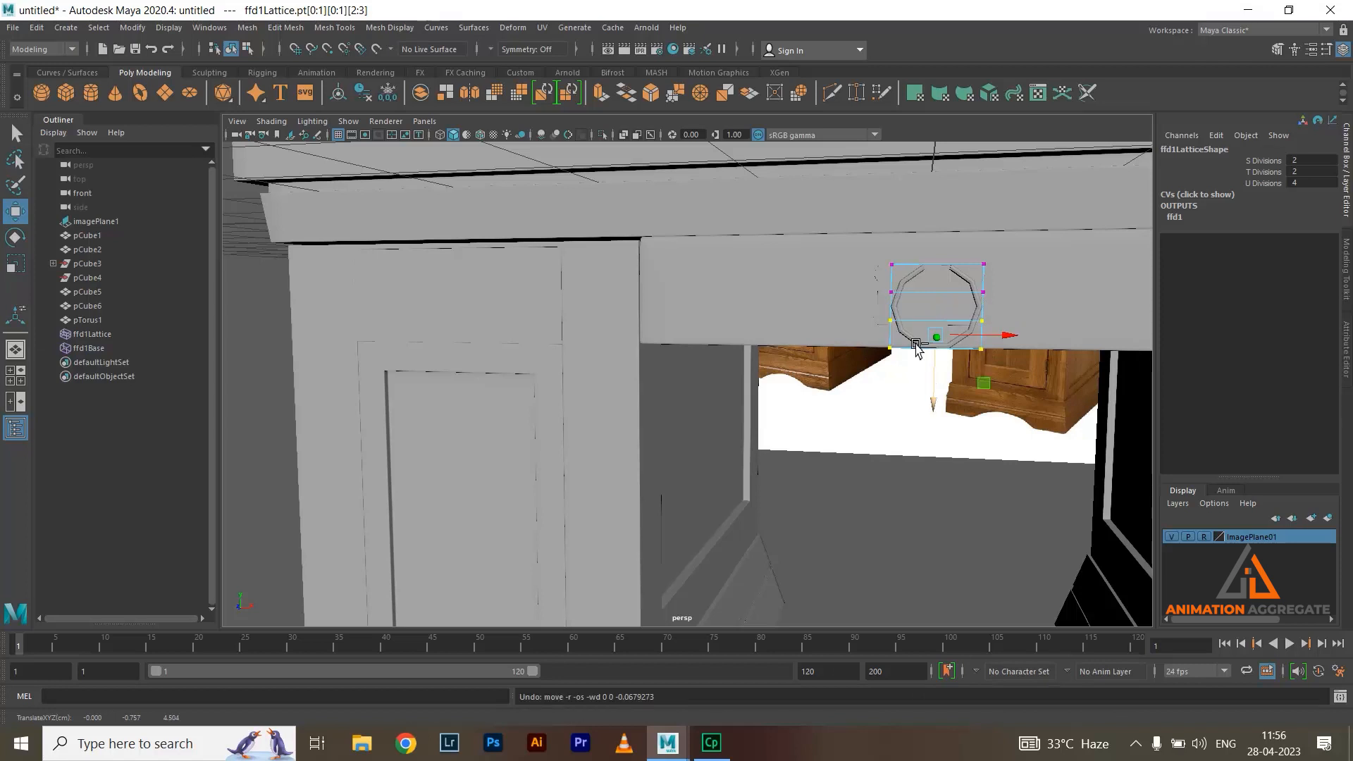
drag(869, 338, 1020, 423)
drag(930, 430, 931, 415)
Raise the lattice's inner and bottom rows of points to flatten the ring into an oval
drag(1018, 310, 1012, 340)
click(932, 360)
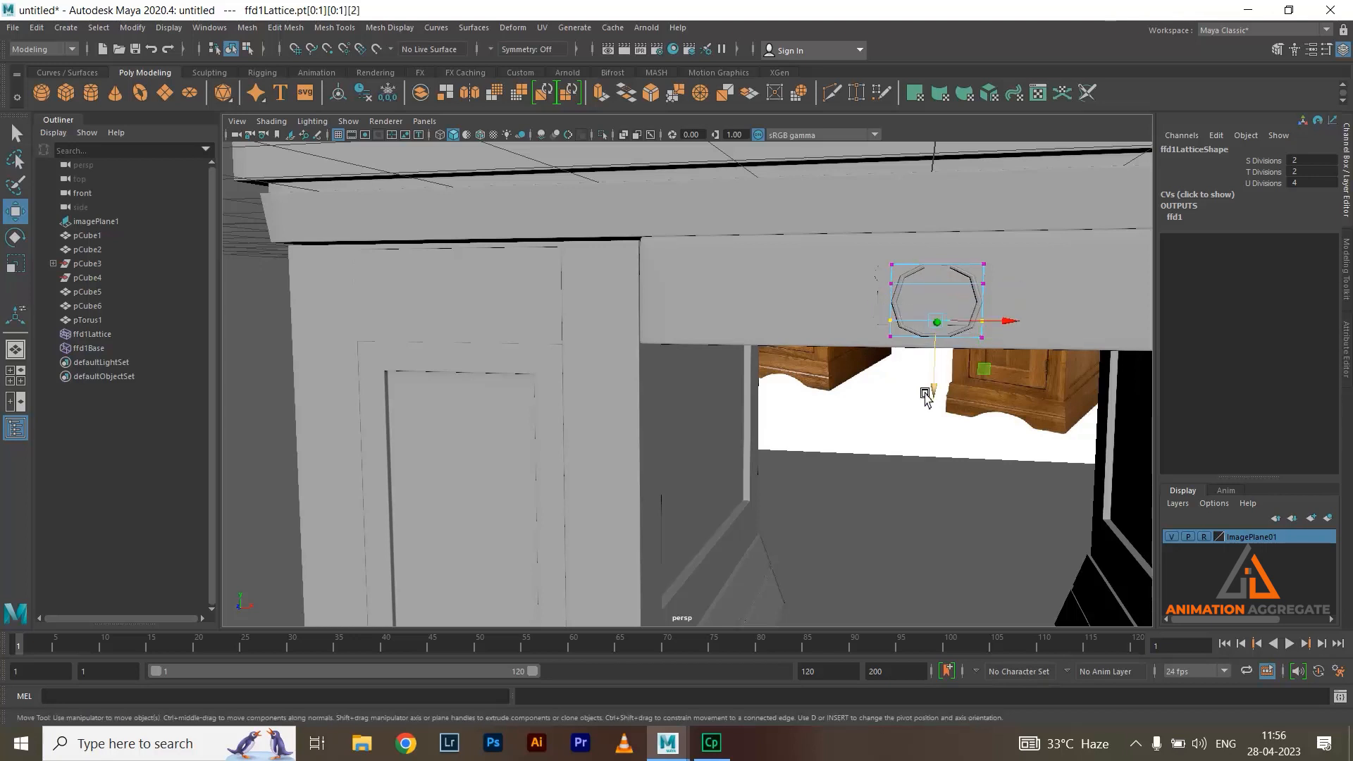
click(926, 387)
drag(875, 305, 1017, 331)
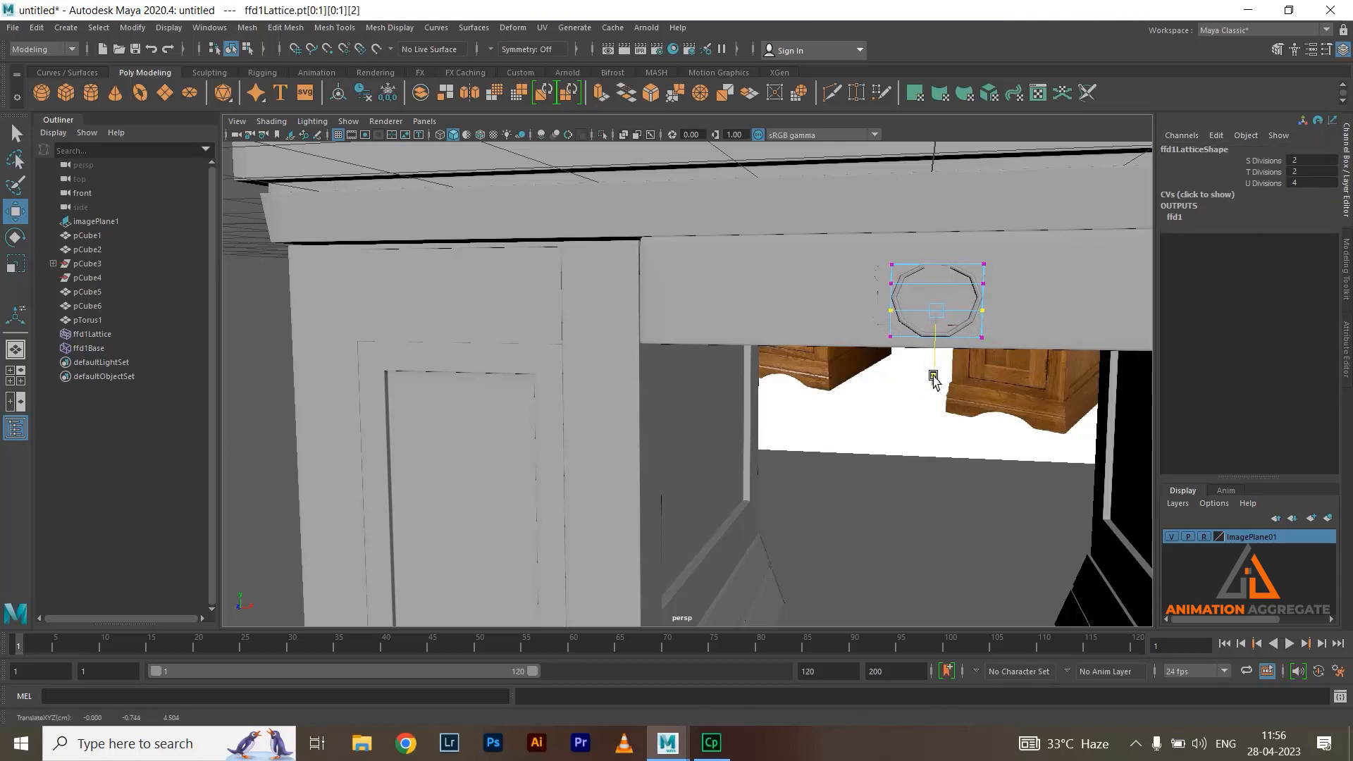
key(Down)
drag(935, 414, 935, 410)
Move the lattice's left column of points outward to widen the ring
drag(865, 232, 913, 381)
drag(955, 297, 948, 308)
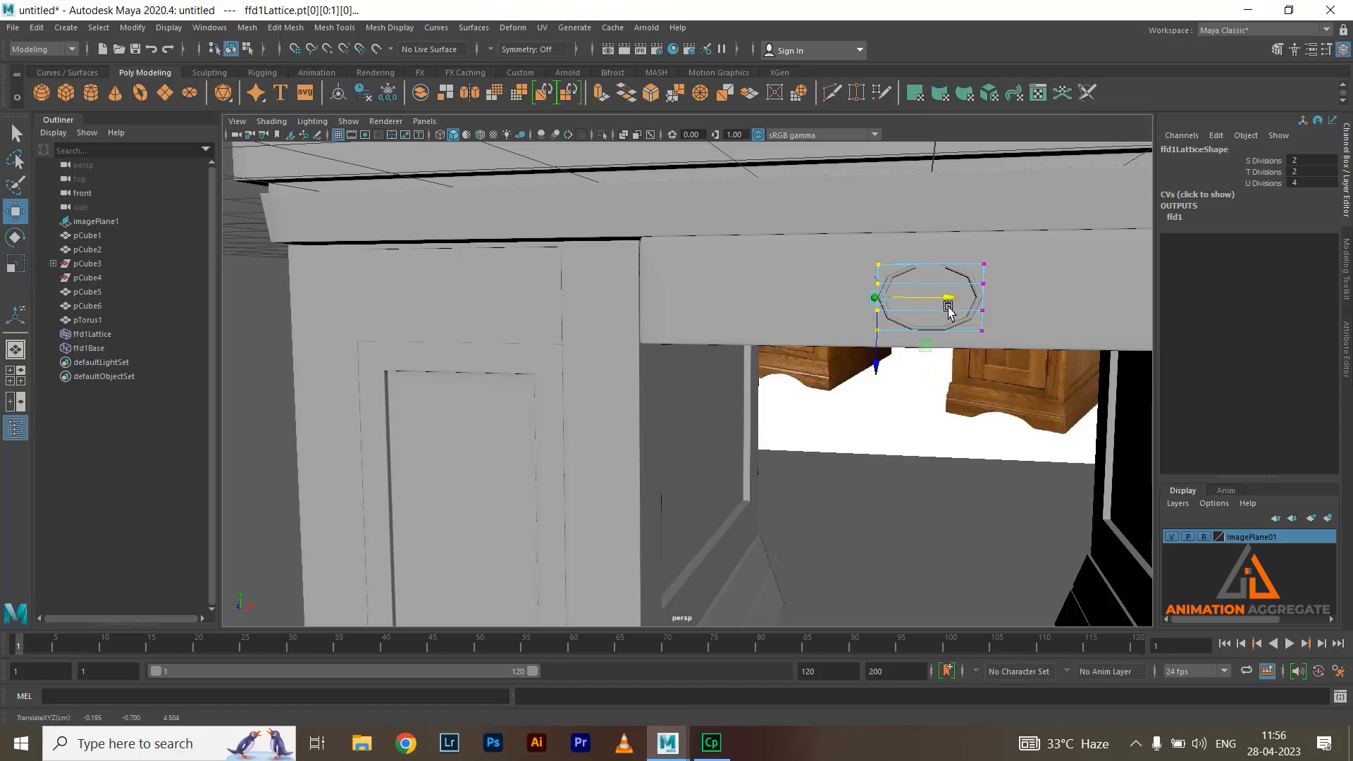
click(1043, 311)
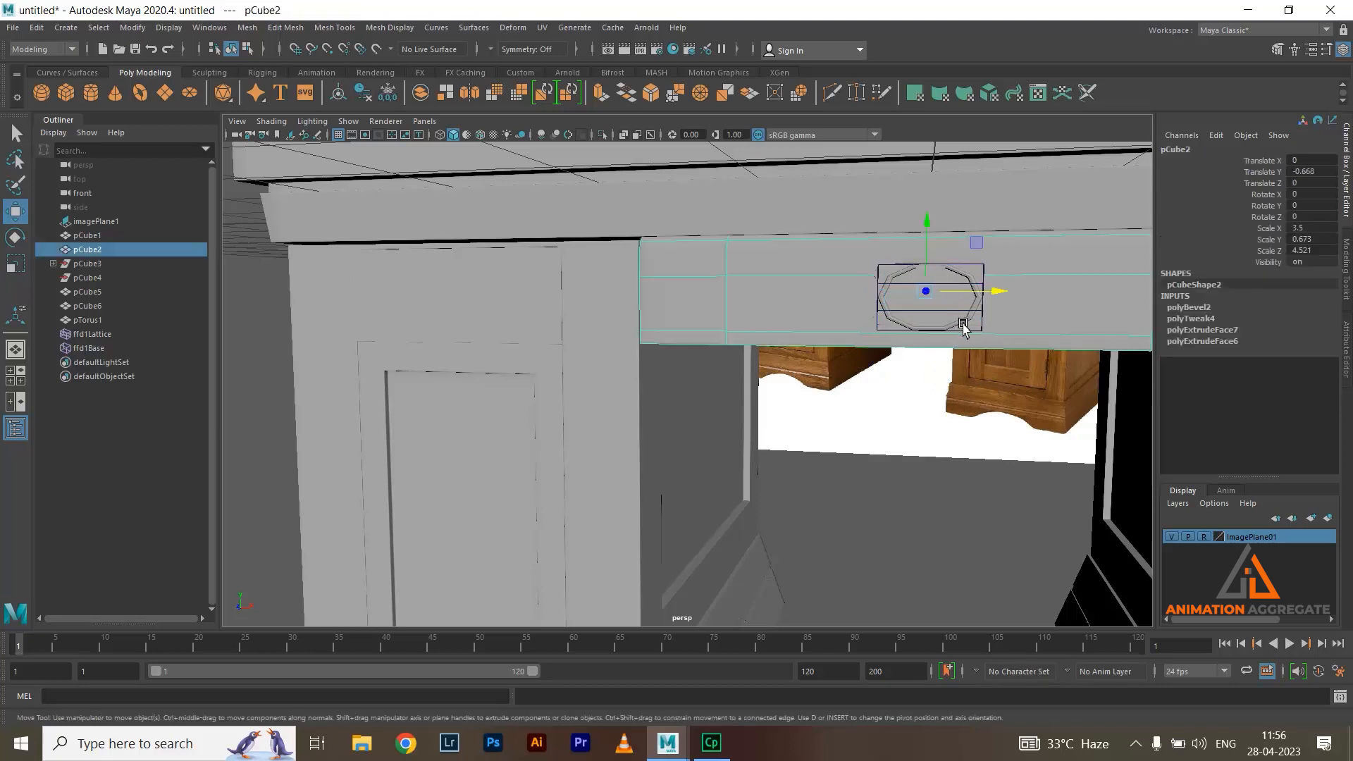
Delete the torus's construction history to bake in the lattice deformation
click(967, 322)
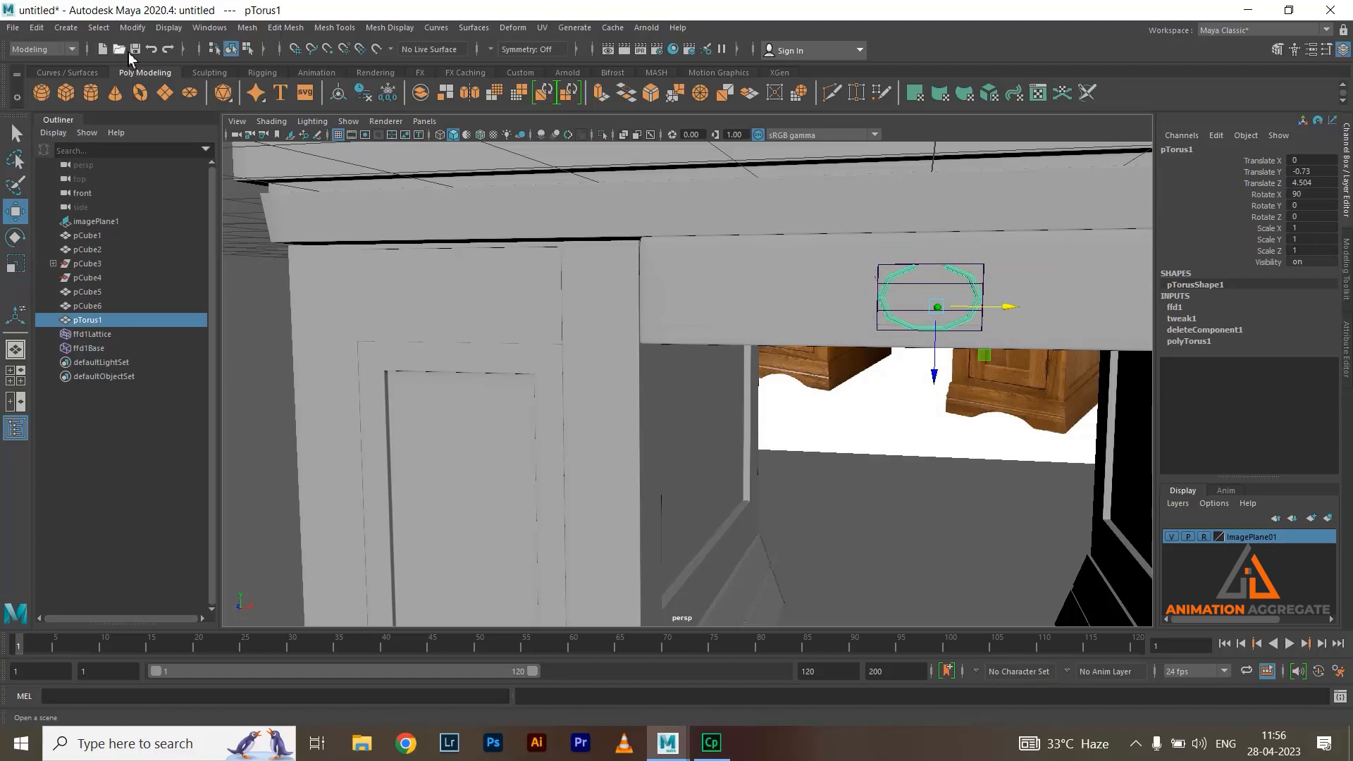
click(38, 29)
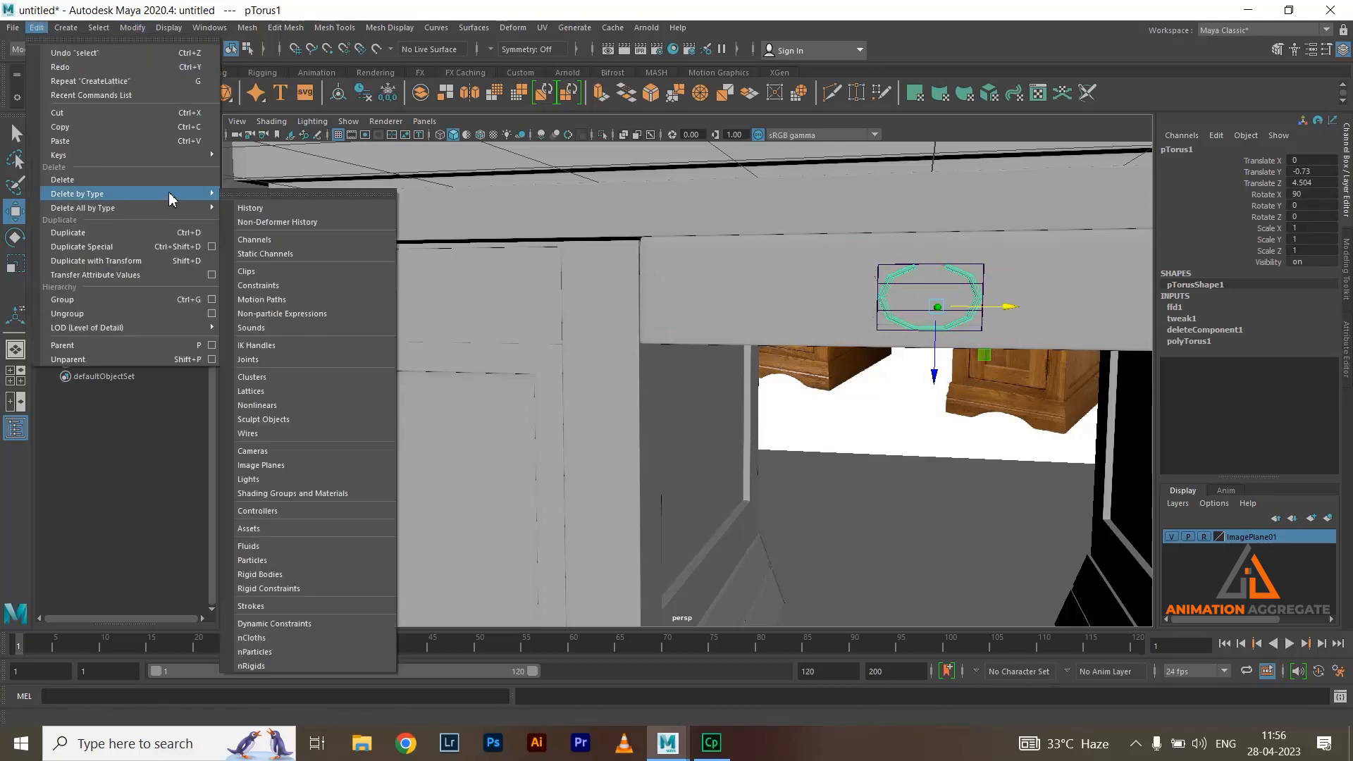
click(248, 202)
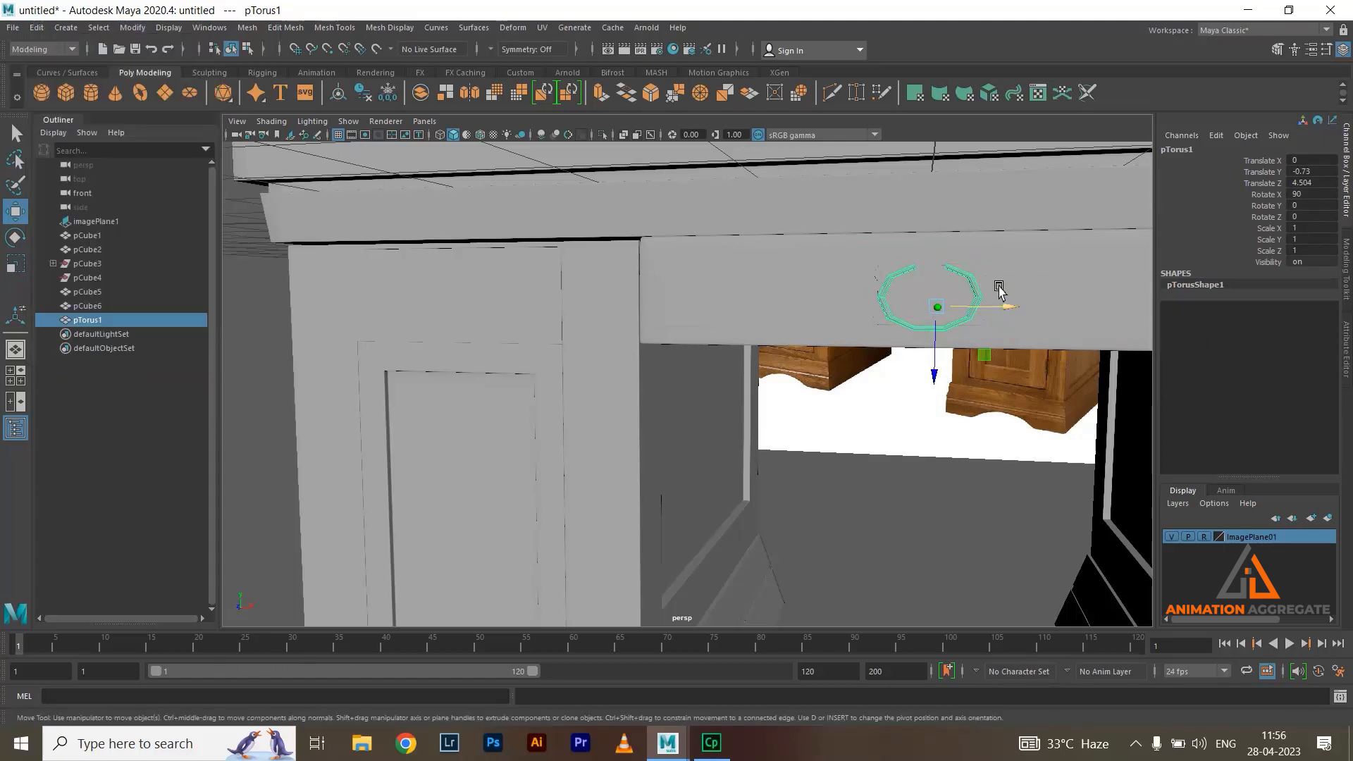
Frame the ring in the front view and switch it to vertex editing
key(space)
key(space)
alt+drag(997, 251, 837, 341)
alt+drag(673, 474, 696, 480)
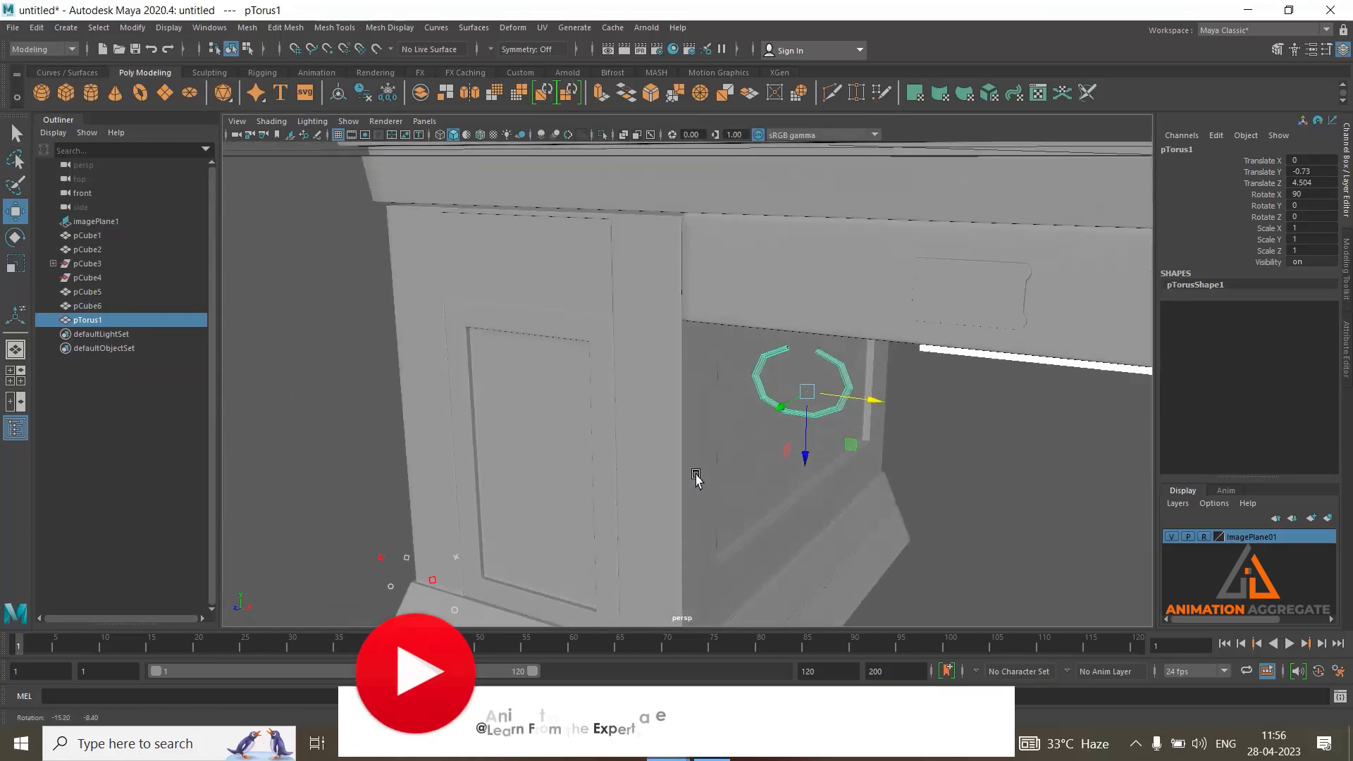
key(space)
key(space)
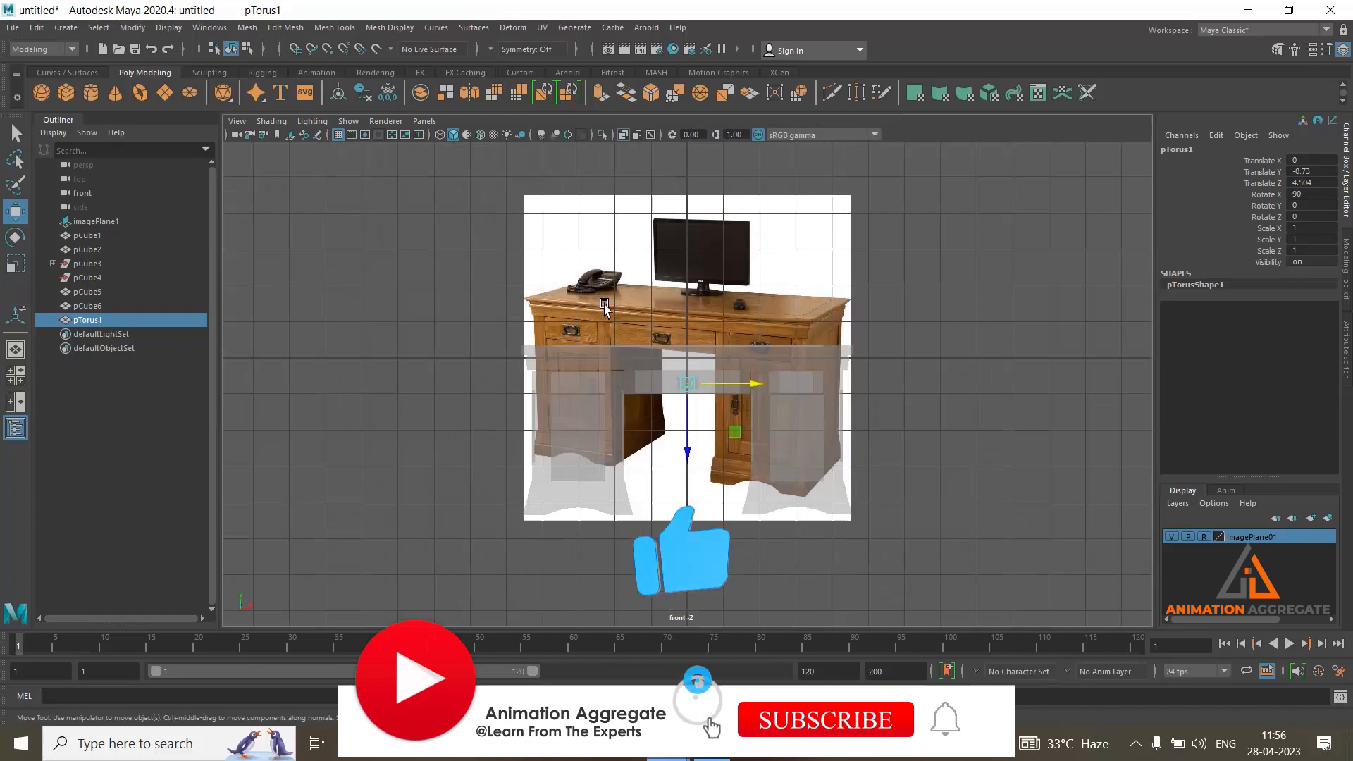
key(f)
right_drag(711, 358, 663, 351)
scroll(800, 392, up, 5)
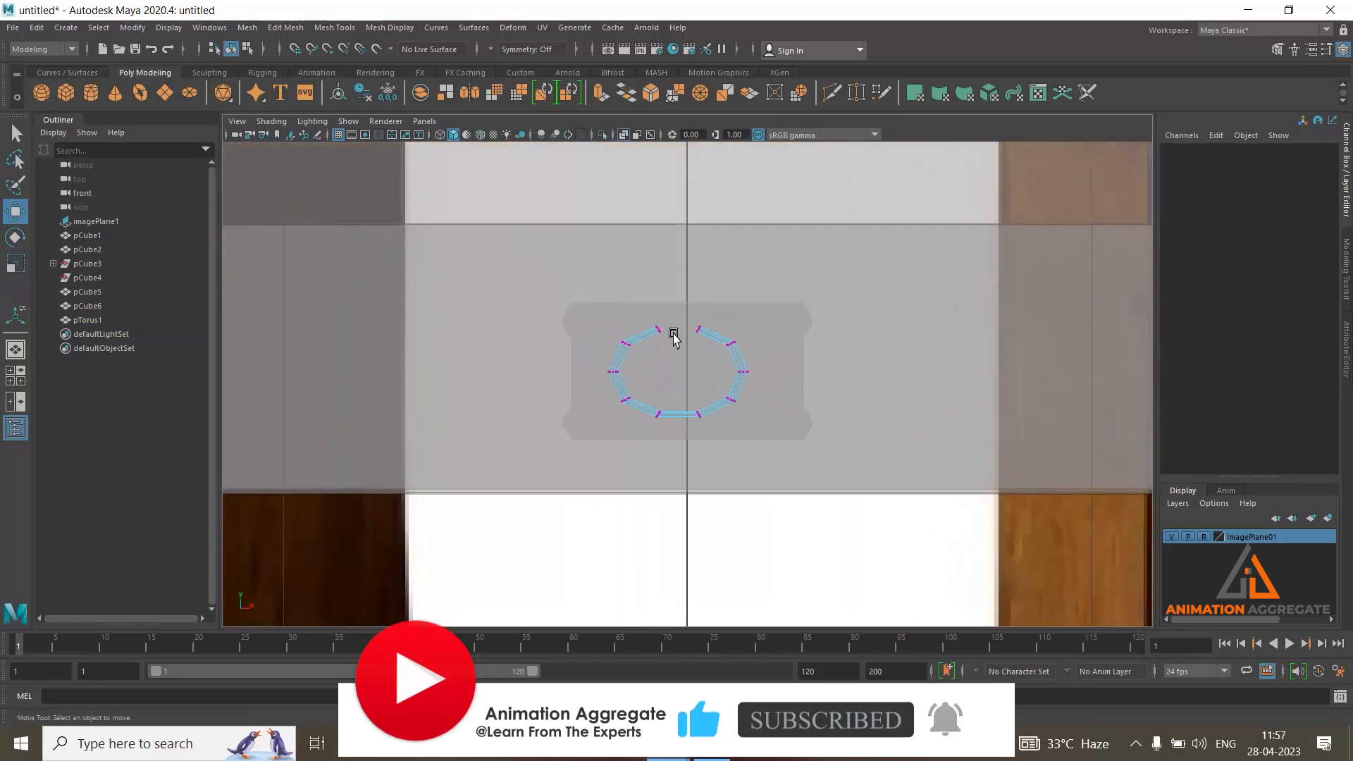
click(659, 329)
drag(659, 332, 657, 417)
drag(726, 326, 726, 347)
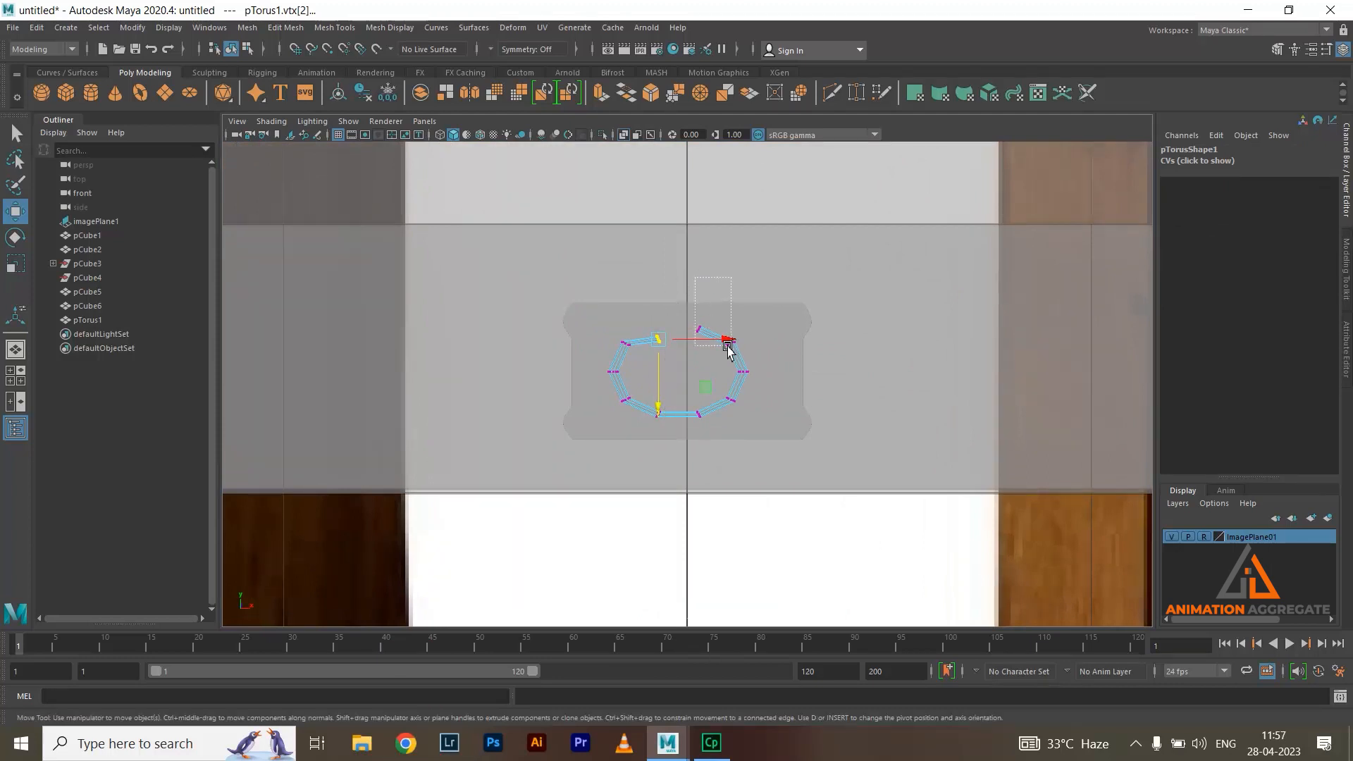
drag(700, 392, 699, 399)
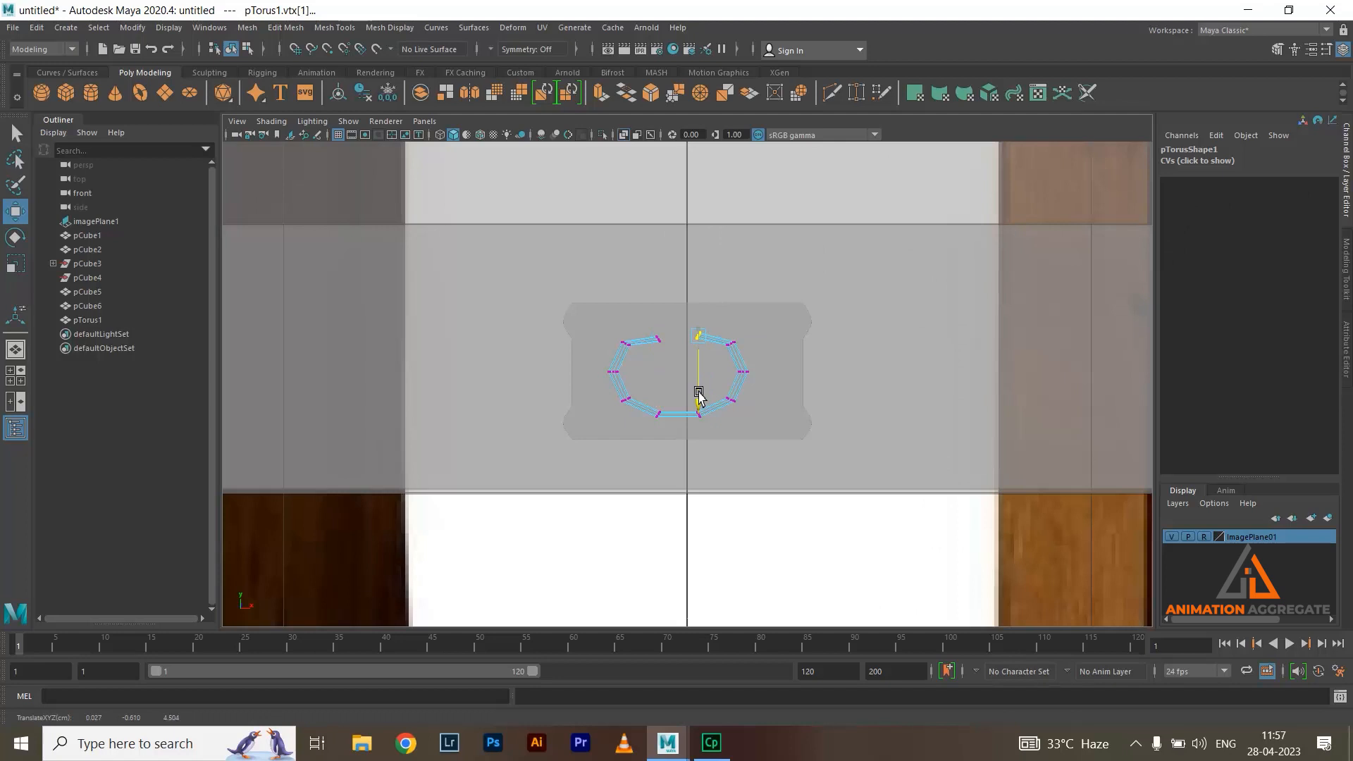
key(ctrl+z)
key(ctrl+z)
key(ctrl+z)
Lower the vertices at both open ends of the ring together, along with the neighbouring upper pair, to flatten its top
drag(700, 333, 710, 344)
drag(677, 404, 678, 410)
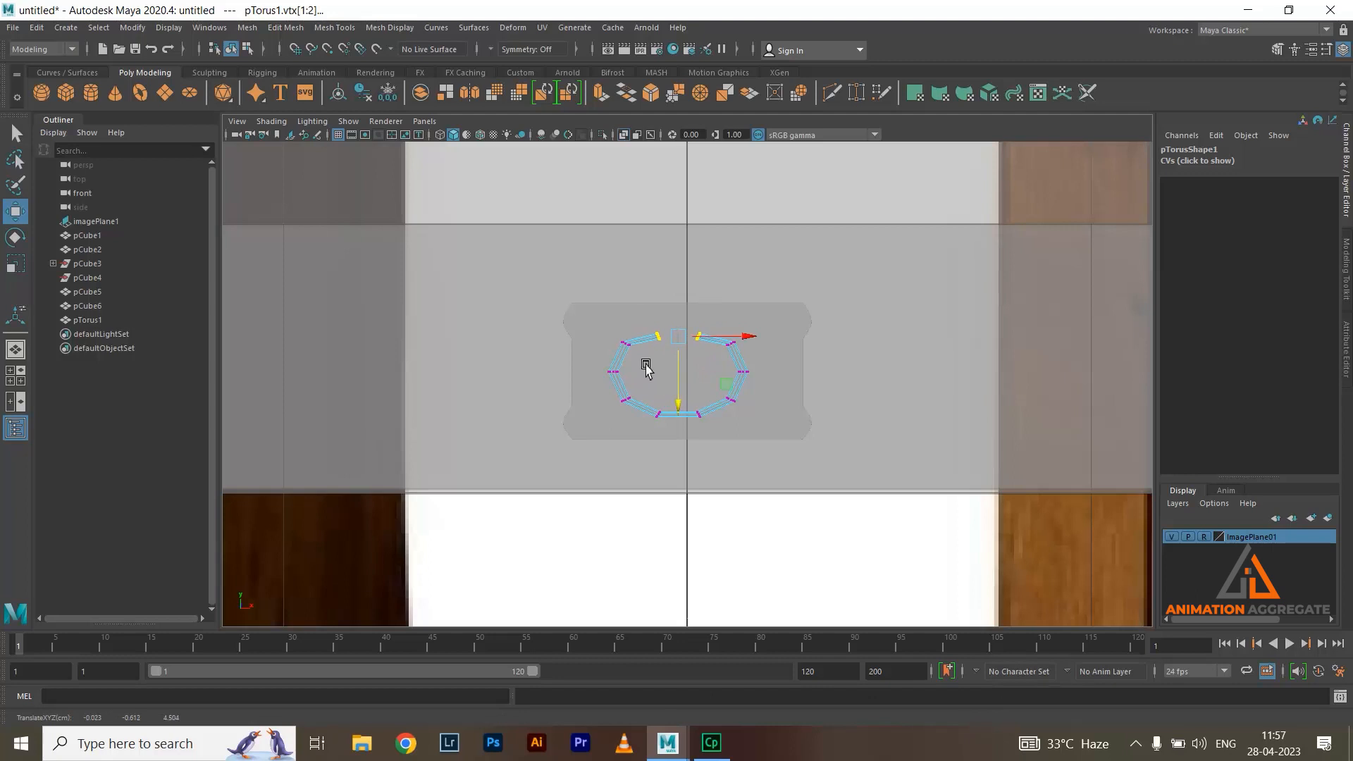
drag(625, 356, 618, 329)
drag(744, 323, 719, 358)
drag(676, 421, 677, 426)
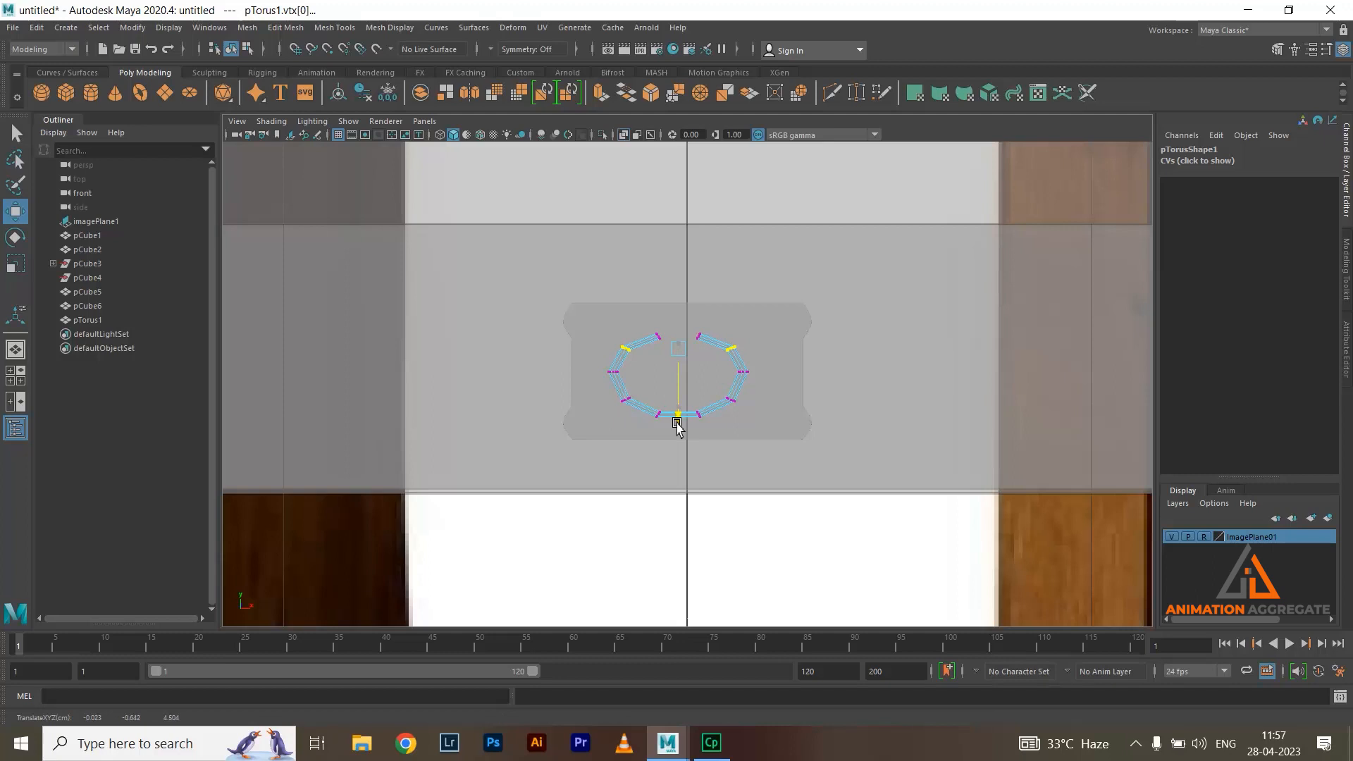
Scale the whole ring uniformly to 1.247 and shift it to Translate X 0.031 to centre it on the back plate
right_drag(744, 375, 800, 331)
key(r)
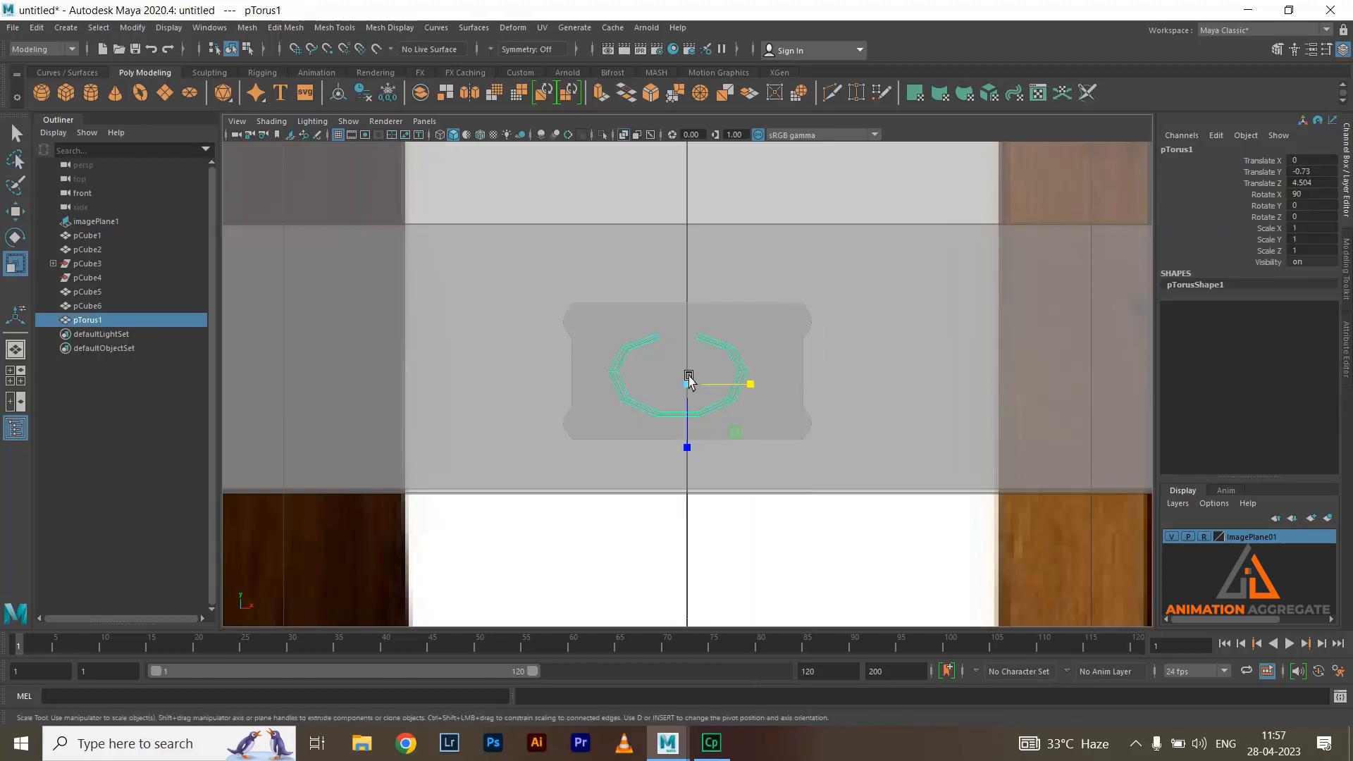
drag(688, 385, 772, 391)
key(w)
Spread the vertices at the ring's two open ends apart horizontally by about 1.25 and lower them slightly
right_drag(733, 337, 681, 325)
drag(638, 280, 728, 345)
drag(691, 395, 690, 399)
drag(647, 302, 671, 366)
shift+drag(700, 300, 757, 335)
key(r)
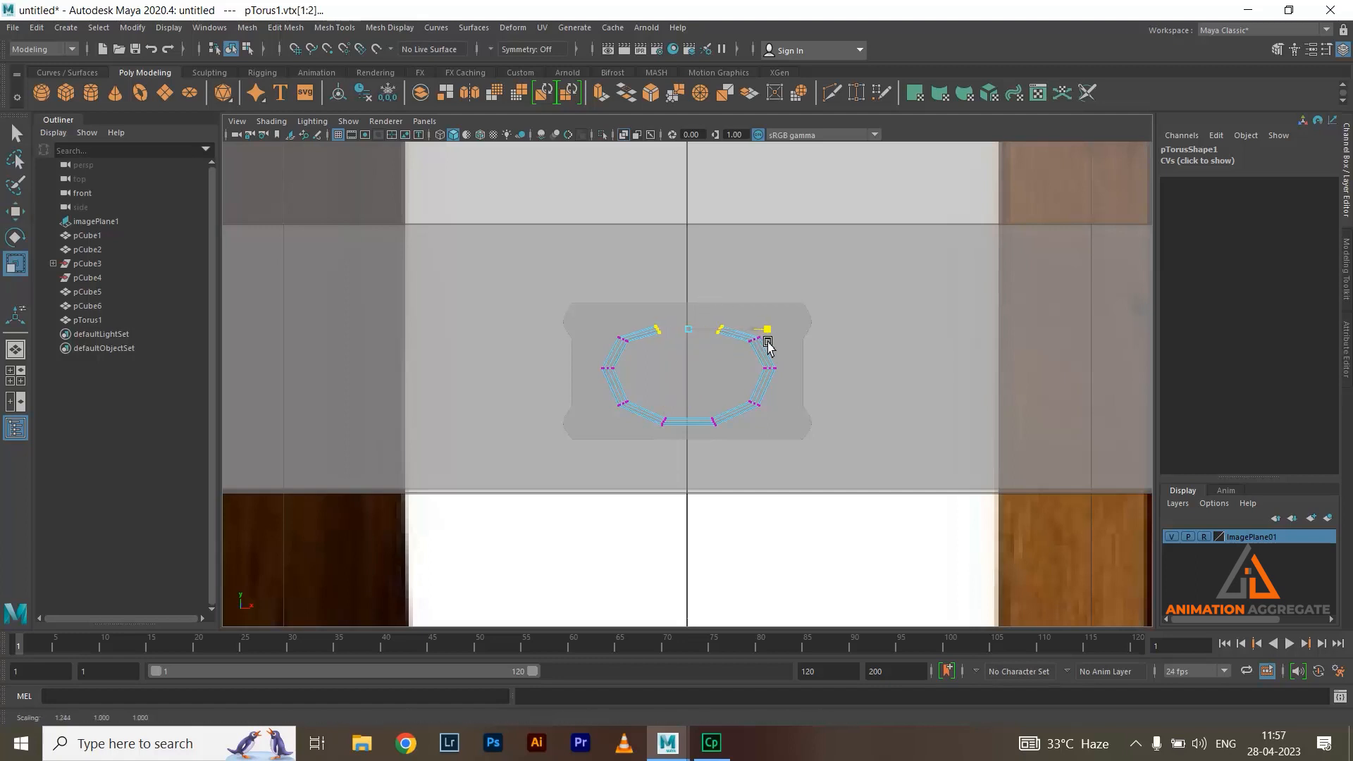
key(w)
middle_drag(686, 385, 689, 395)
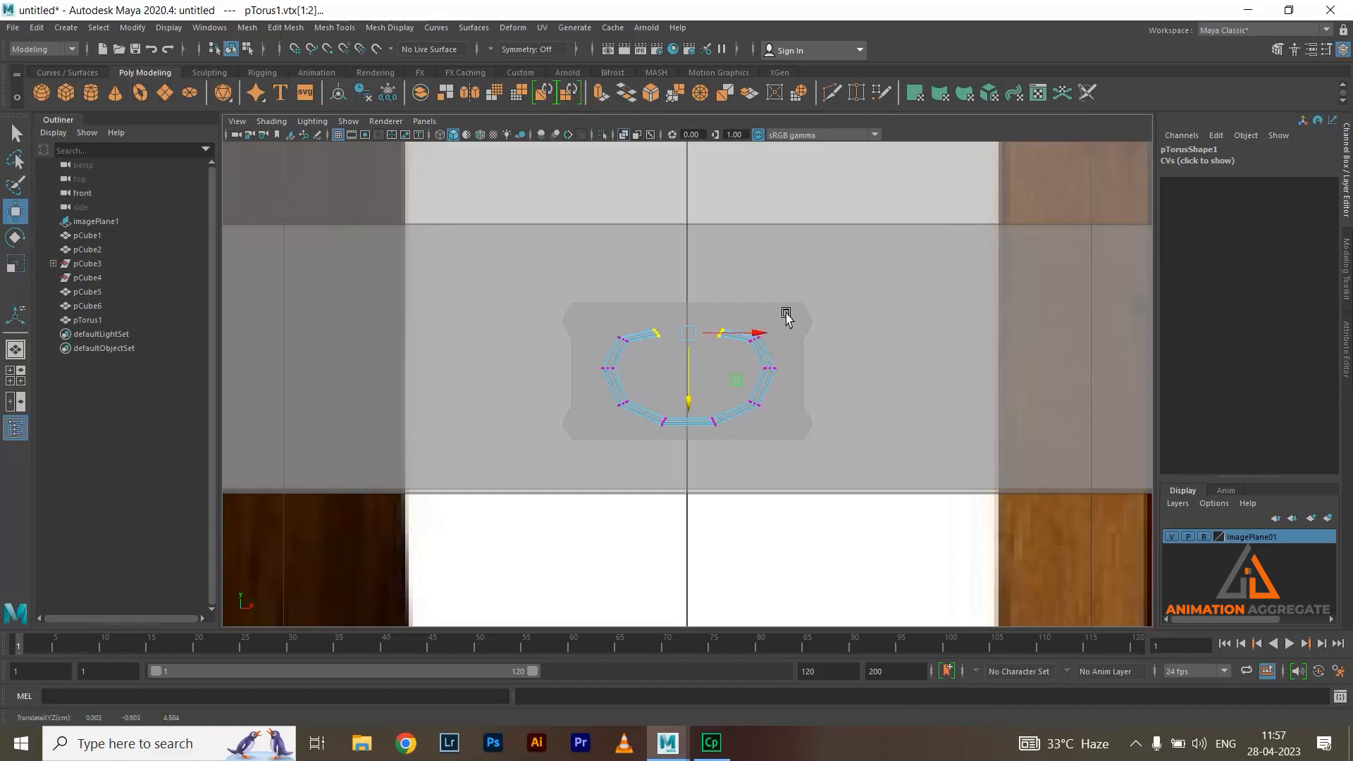
Lower the vertex pair next to the open ends slightly and return the ring to object mode
click(627, 343)
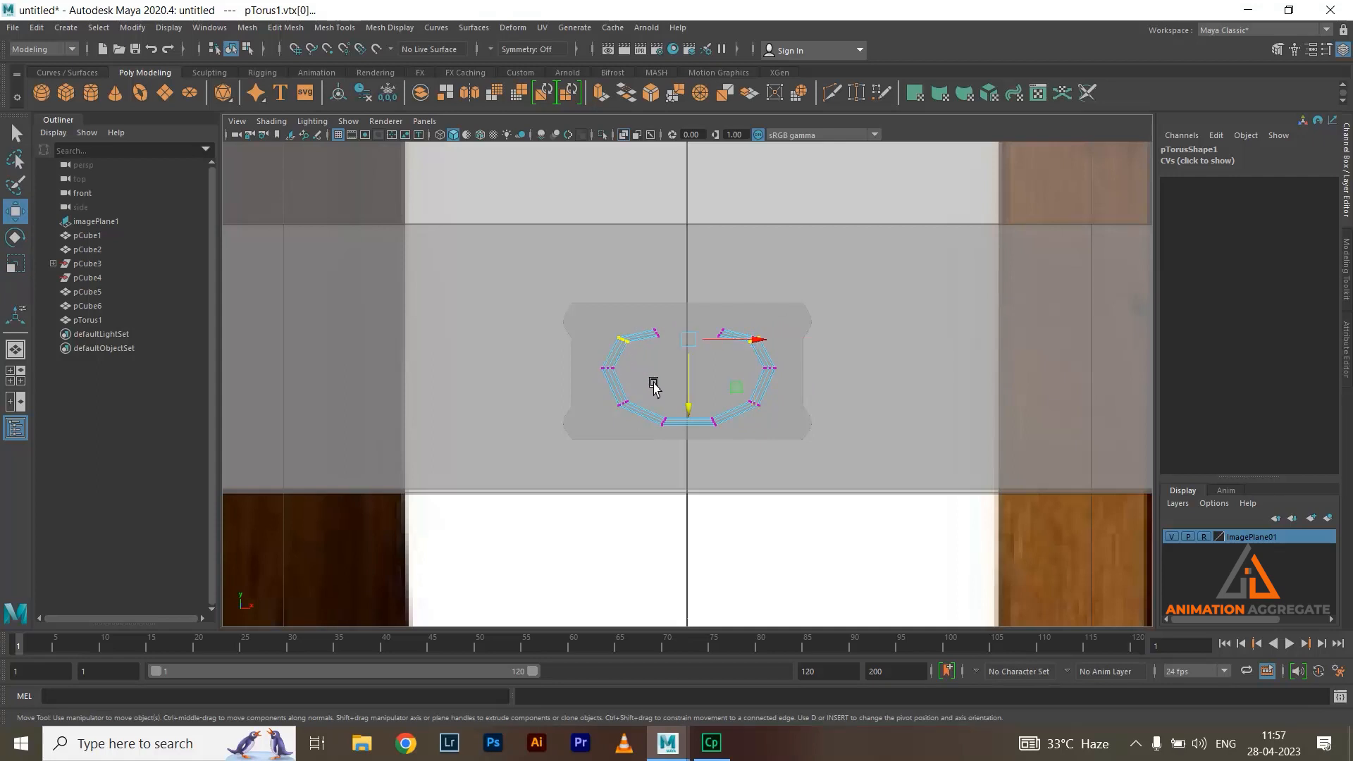
middle_drag(689, 420, 692, 423)
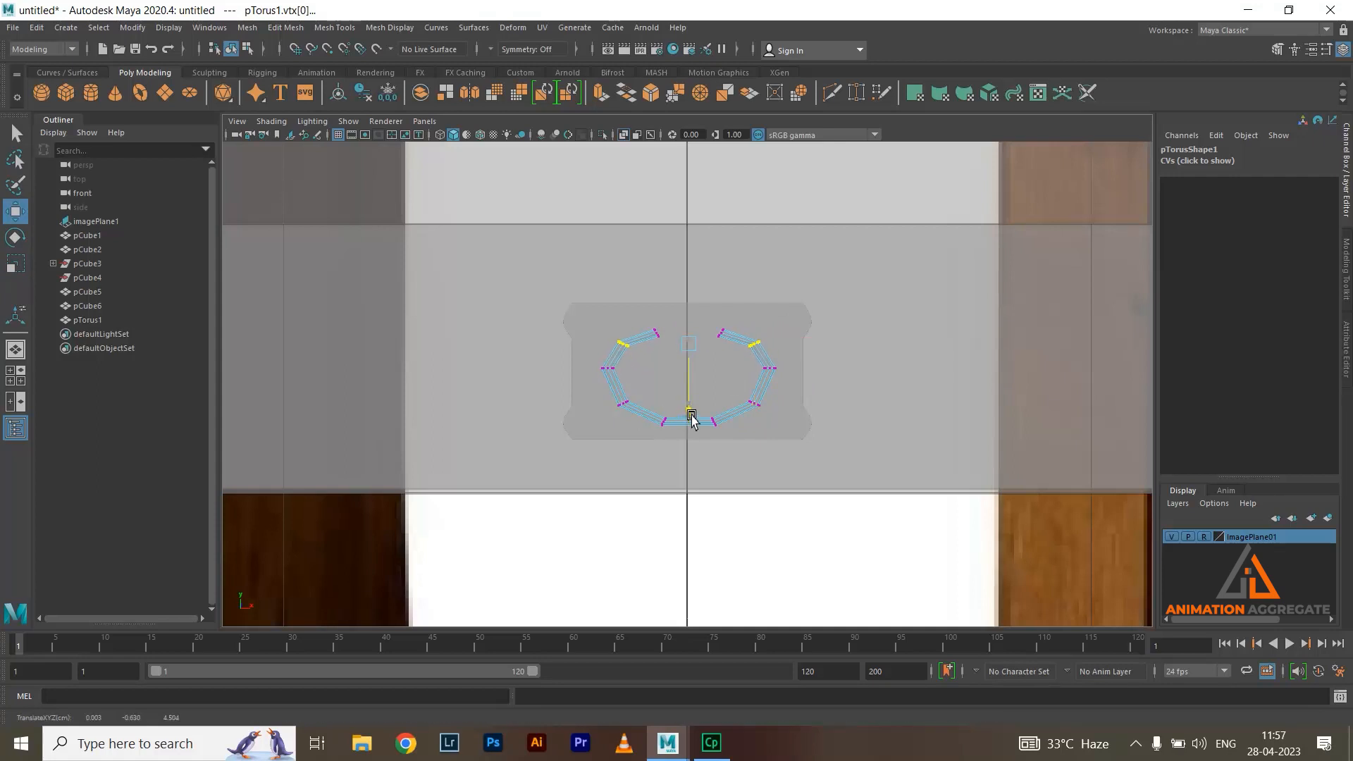
click(769, 368)
right_drag(761, 346, 829, 326)
Select the border edges at one open end of the ring in the perspective view and cap it with Fill Hole
key(space)
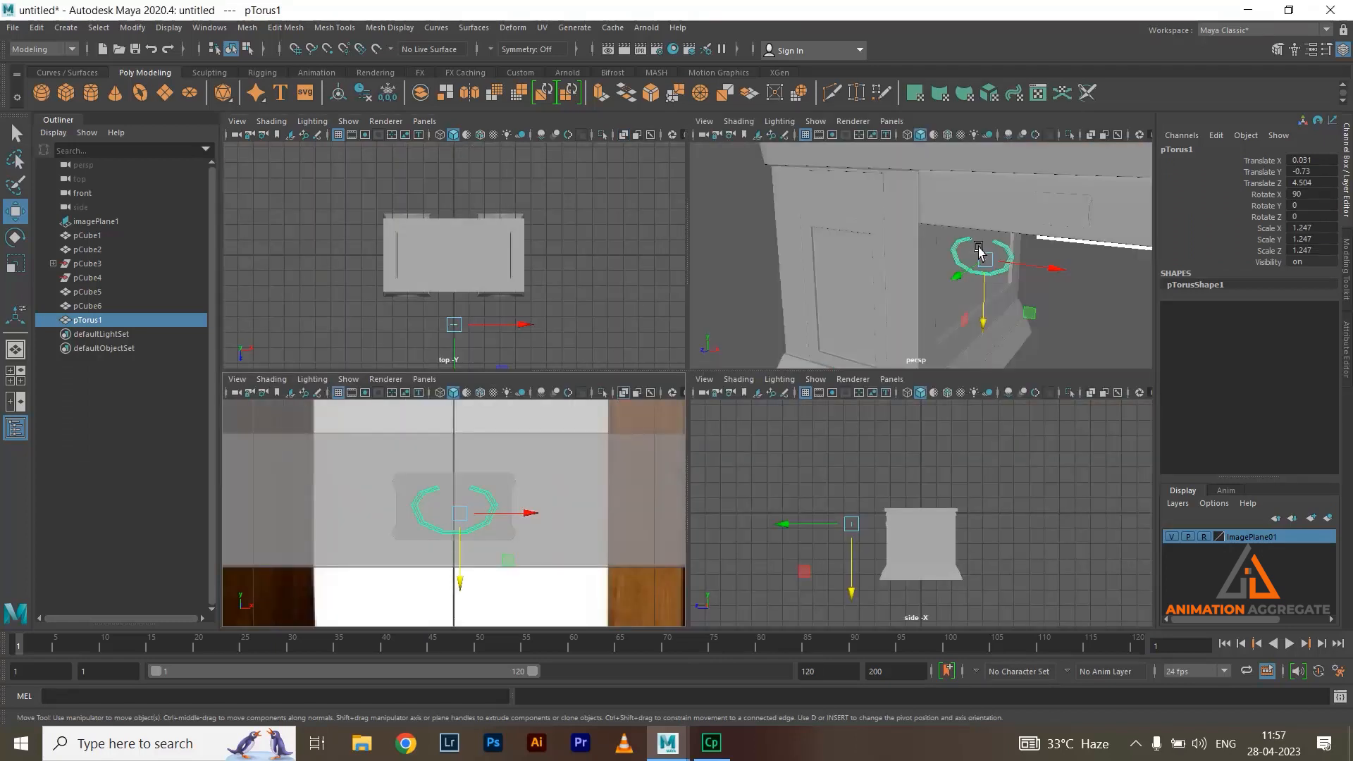
key(space)
alt+drag(928, 276, 903, 286)
alt+drag(707, 437, 622, 449)
right_drag(614, 476, 615, 452)
click(614, 470)
double_click(614, 471)
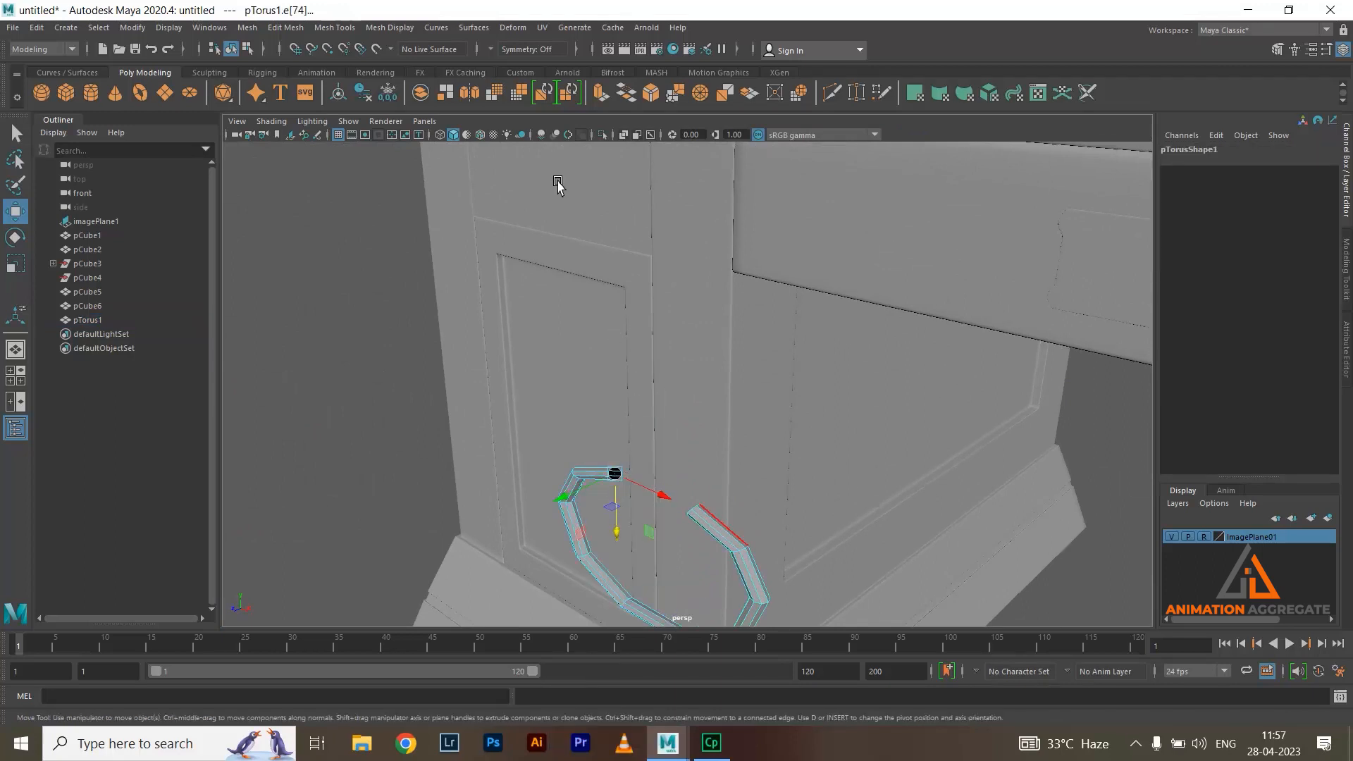
click(285, 28)
mouse_move(246, 28)
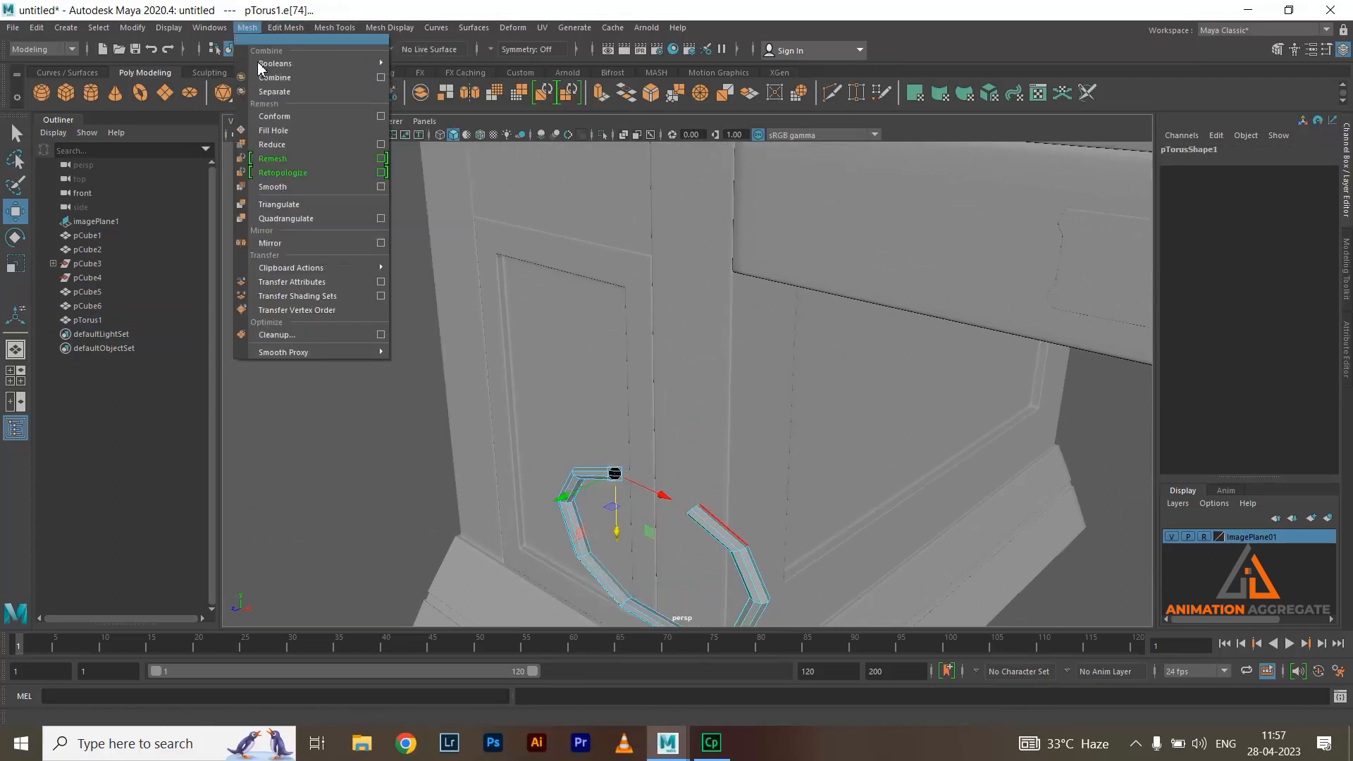
click(289, 127)
Cap the remaining open end of the handle ring with Fill Hole and return the ring to object mode
alt+drag(733, 430, 634, 157)
double_click(654, 225)
alt+right_drag(634, 157, 791, 313)
click(796, 305)
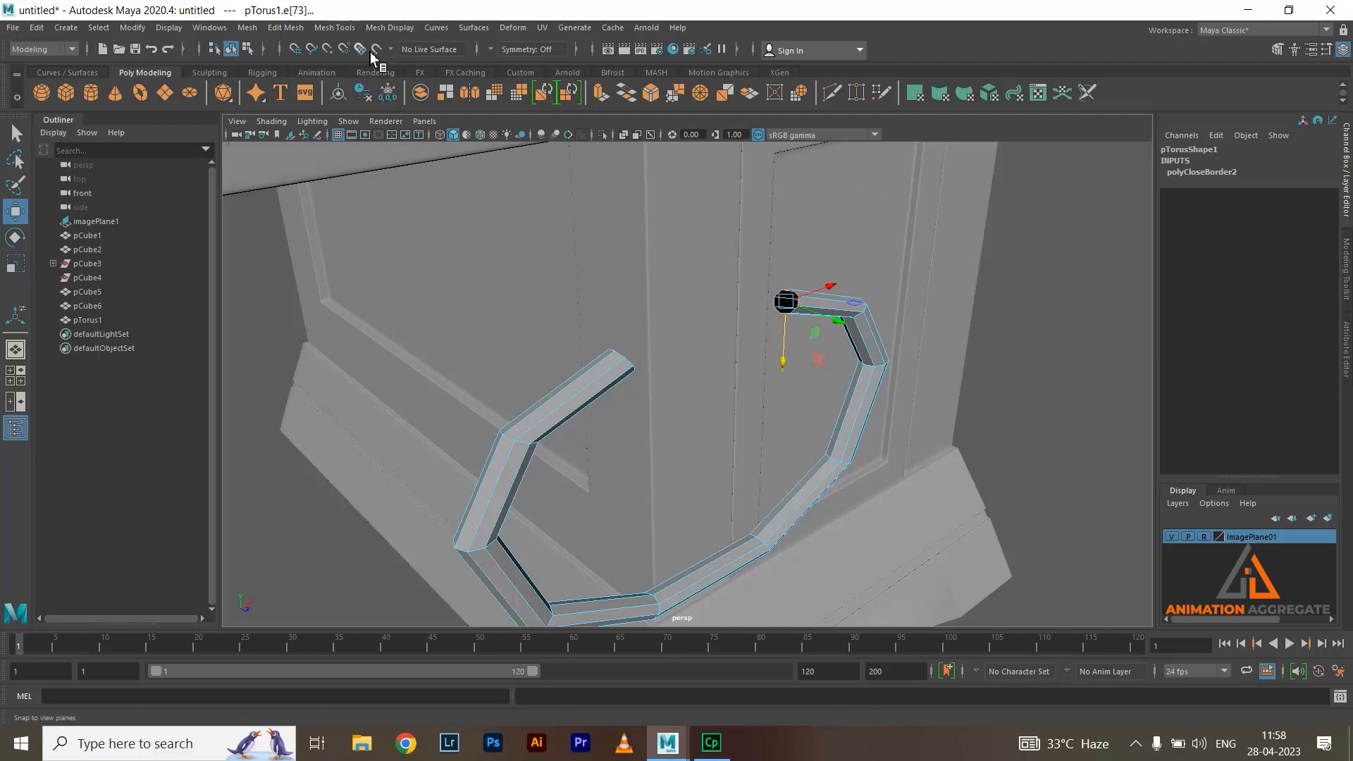
key(g)
alt+drag(907, 393, 665, 317)
right_drag(667, 254, 712, 222)
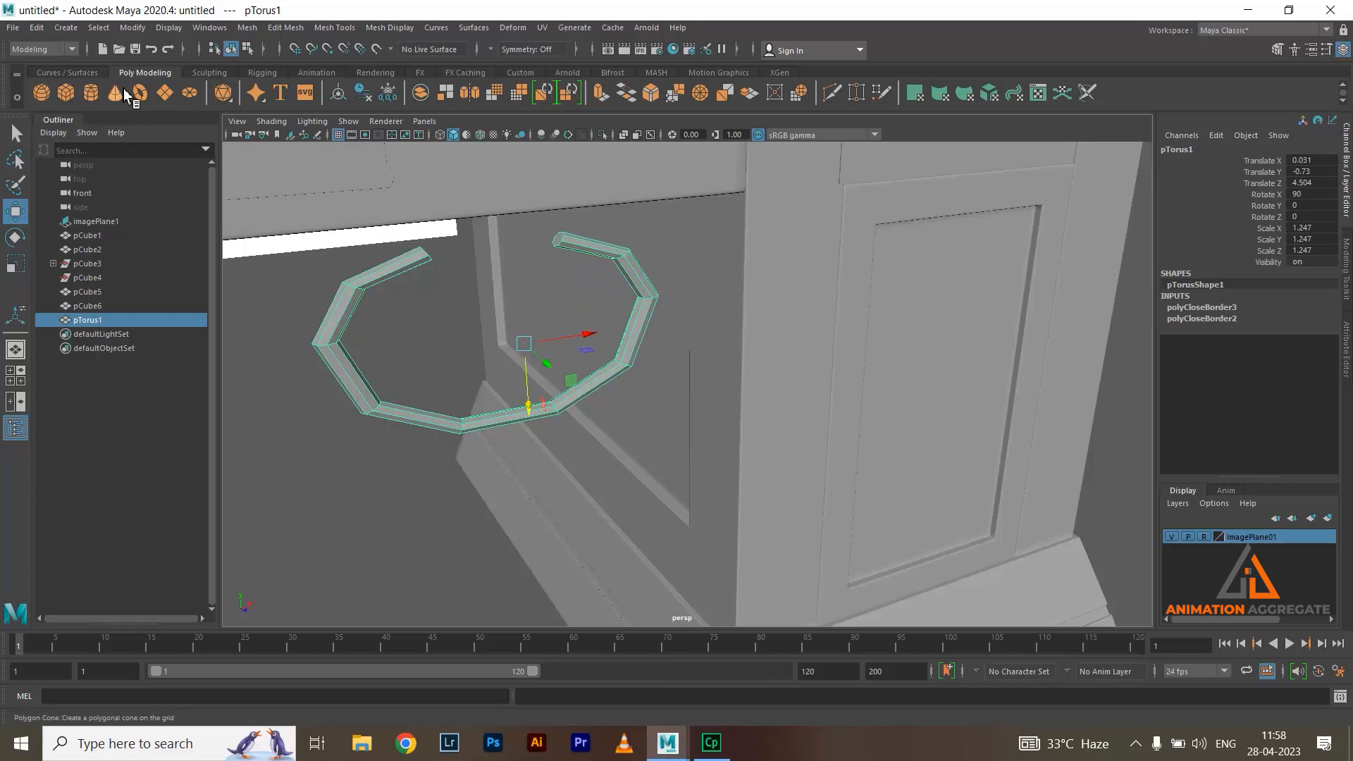
Create a polygon cylinder, rotate it to 90 in X and scale it uniformly to about 0.302
alt+right_drag(719, 385, 595, 286)
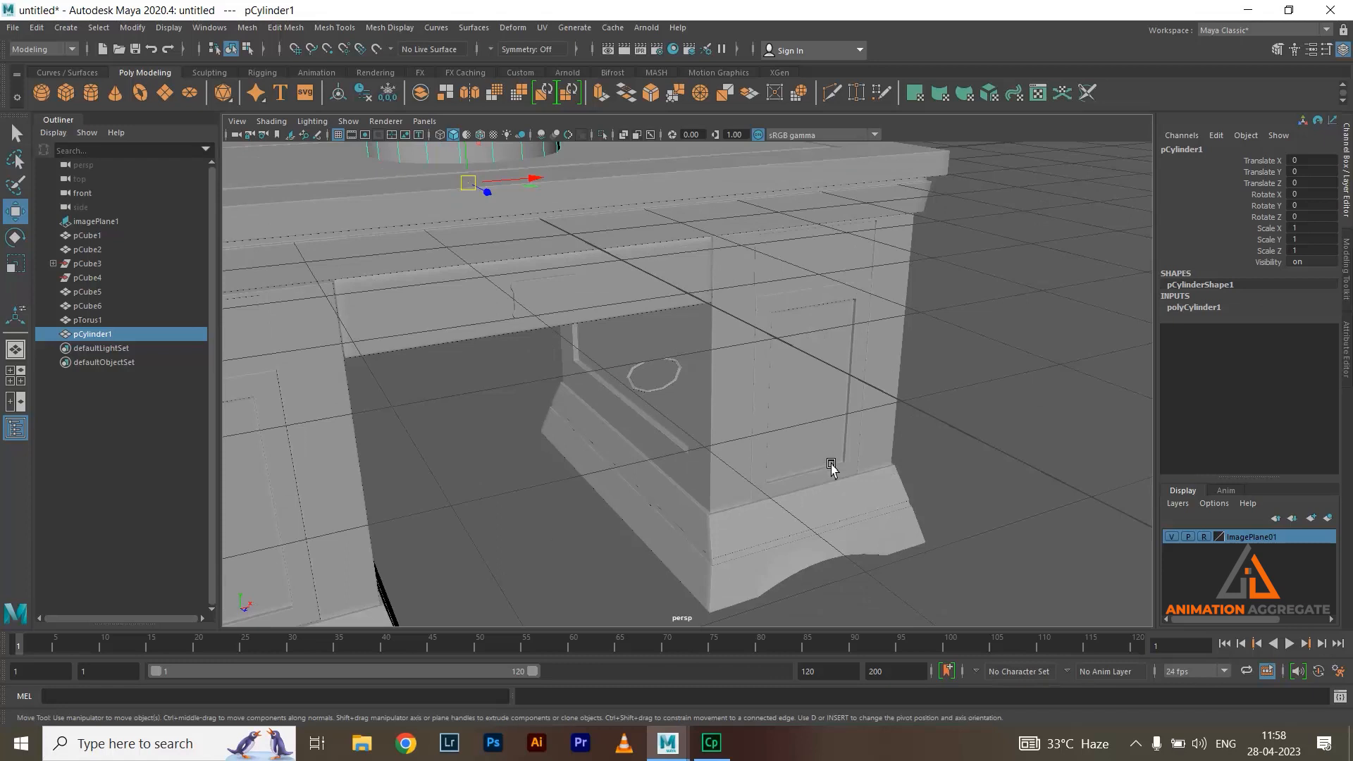
alt+right_drag(832, 469, 713, 363)
key(e)
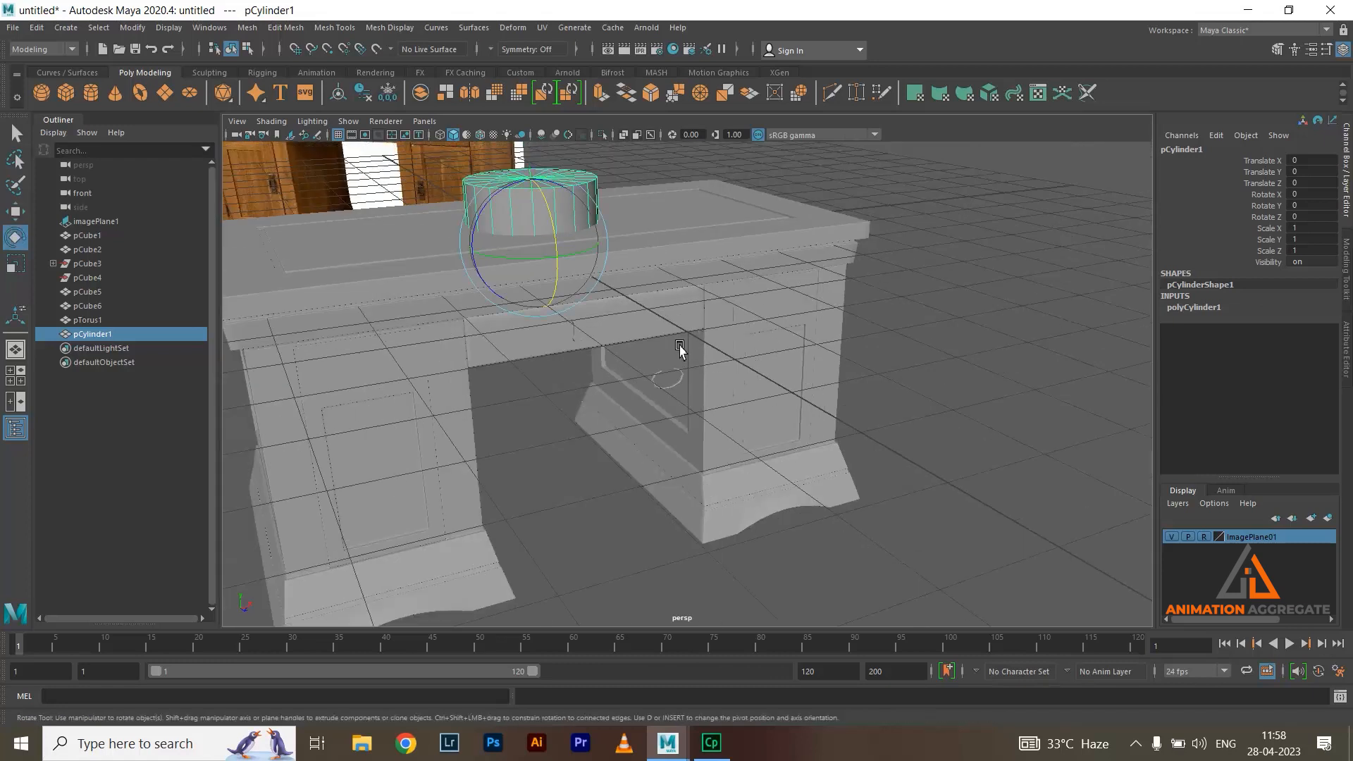
drag(531, 321, 569, 302)
key(r)
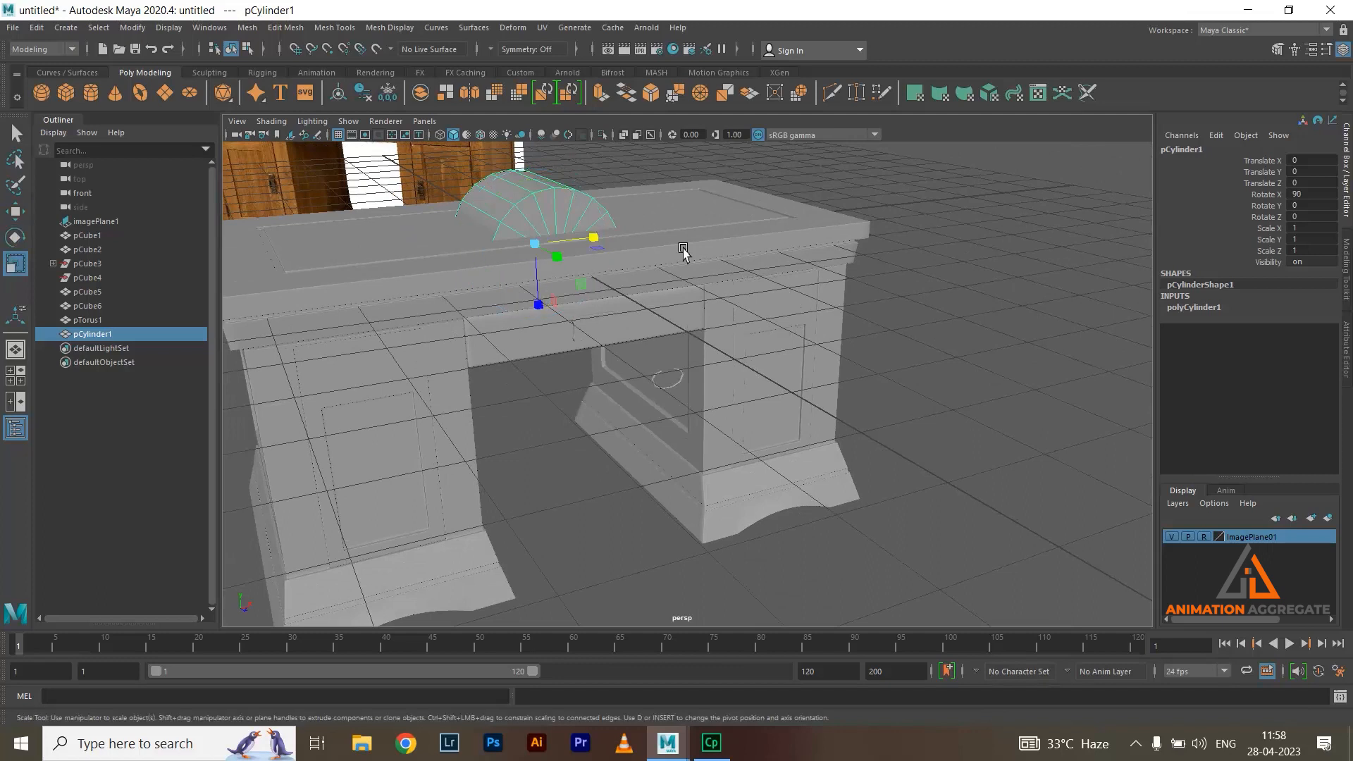
drag(530, 241, 453, 254)
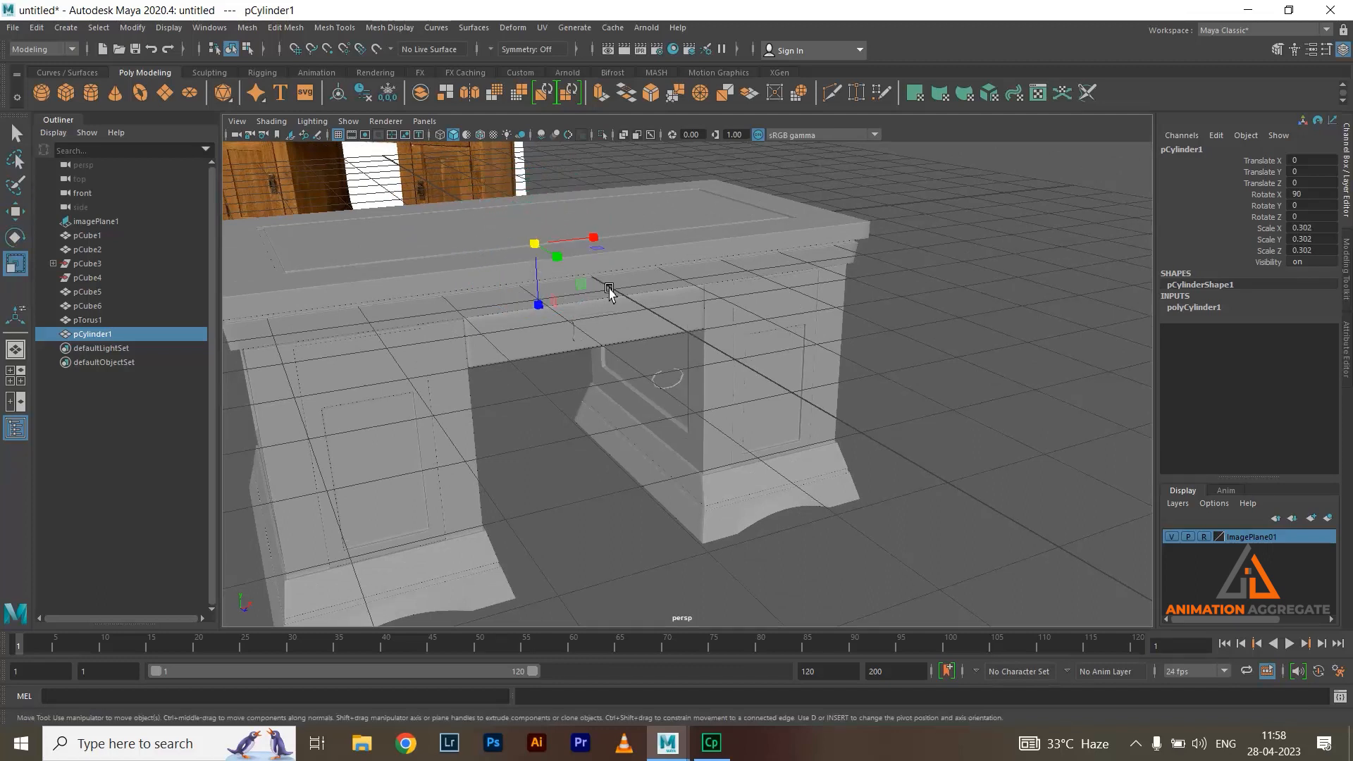
Move the cylinder out in front of the desk to Translate Z 3.939 and scale it uniformly to 0.073
key(w)
drag(565, 263, 598, 251)
key(r)
alt+right_drag(599, 251, 776, 378)
alt+drag(776, 378, 494, 468)
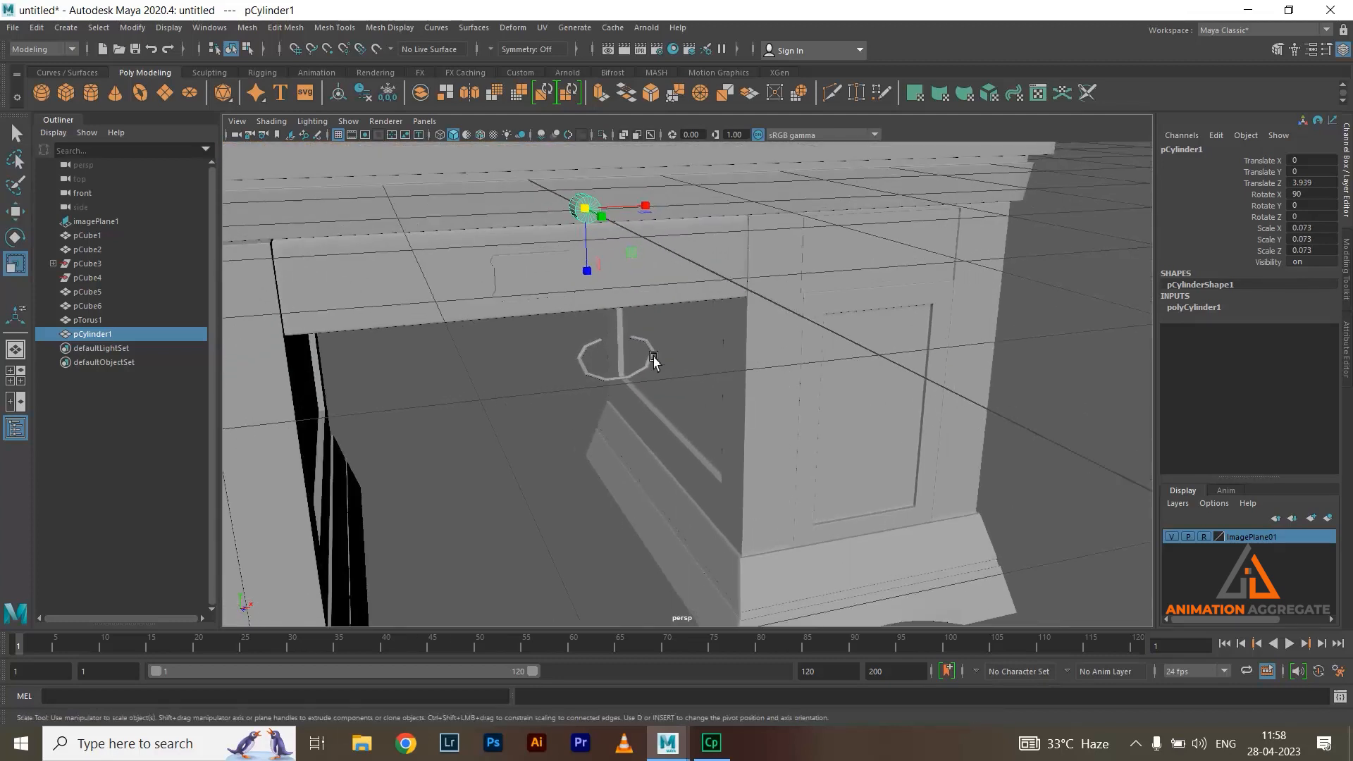
In the front view, lower the cylinder to Translate Y -0.588, level with the gap in the handle ring
key(space)
key(space)
scroll(737, 459, down, 3)
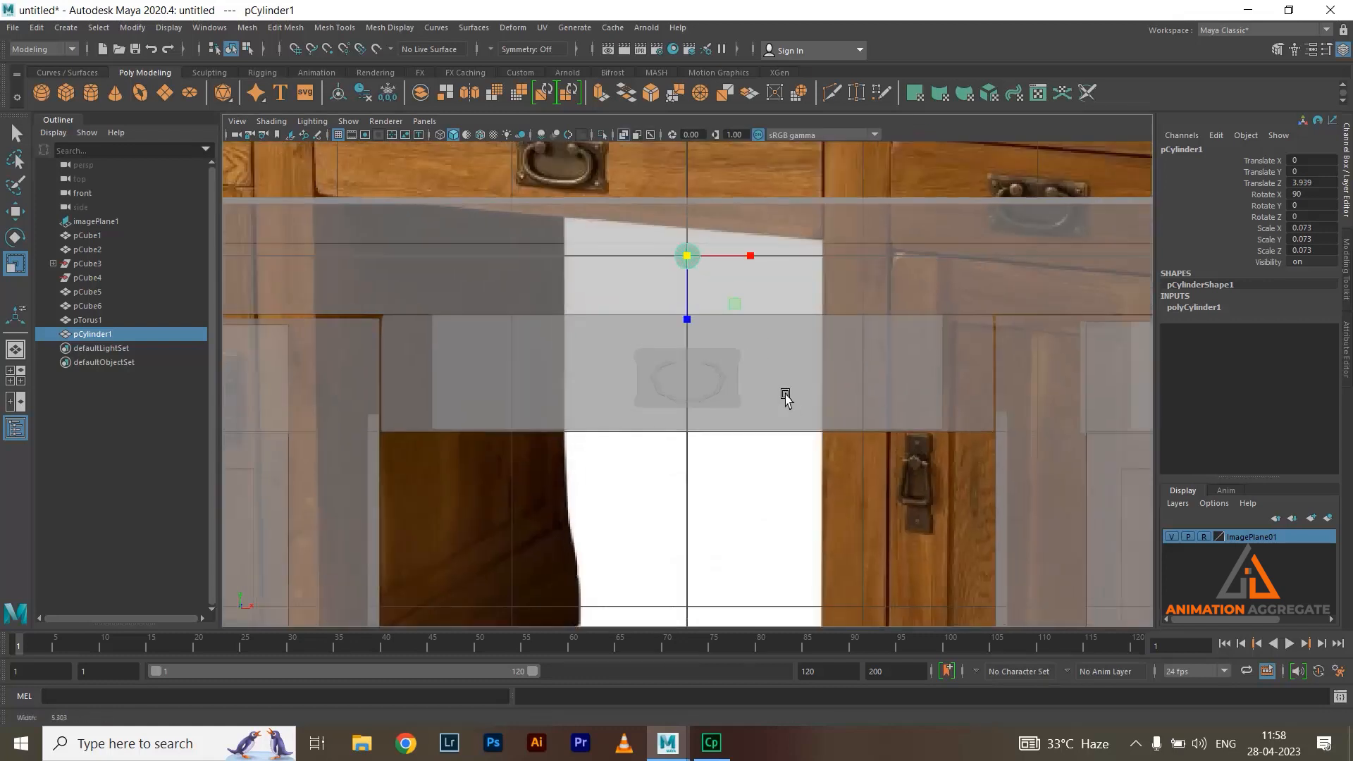
key(w)
drag(700, 349, 688, 438)
scroll(996, 426, up, 3)
scroll(996, 426, up, 3)
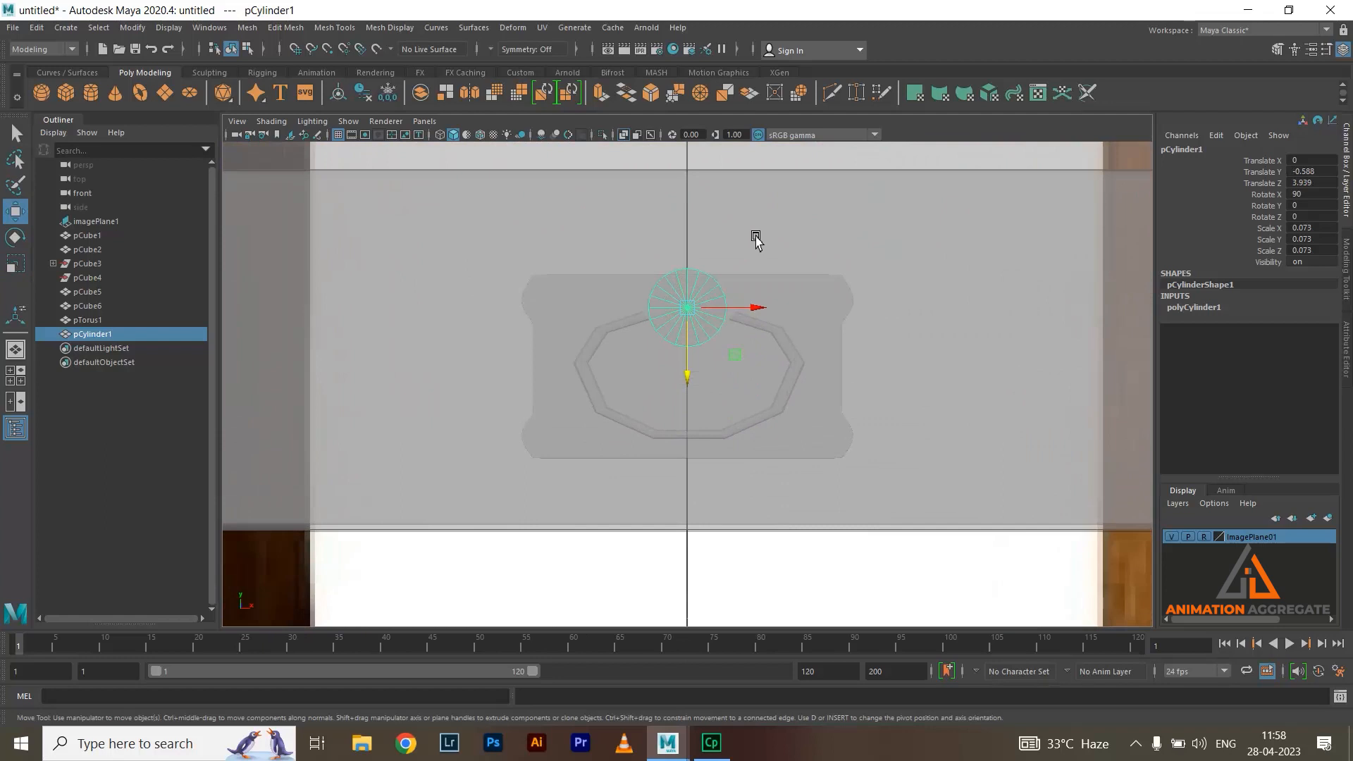
Scale the cylinder uniformly to 0.027 and place it over the ring's right open end at Translate X 0.082, Y -0.603
key(r)
scroll(644, 278, up, 3)
mouse_move(676, 289)
mouse_down()
mouse_move(649, 293)
mouse_move(655, 280)
mouse_up()
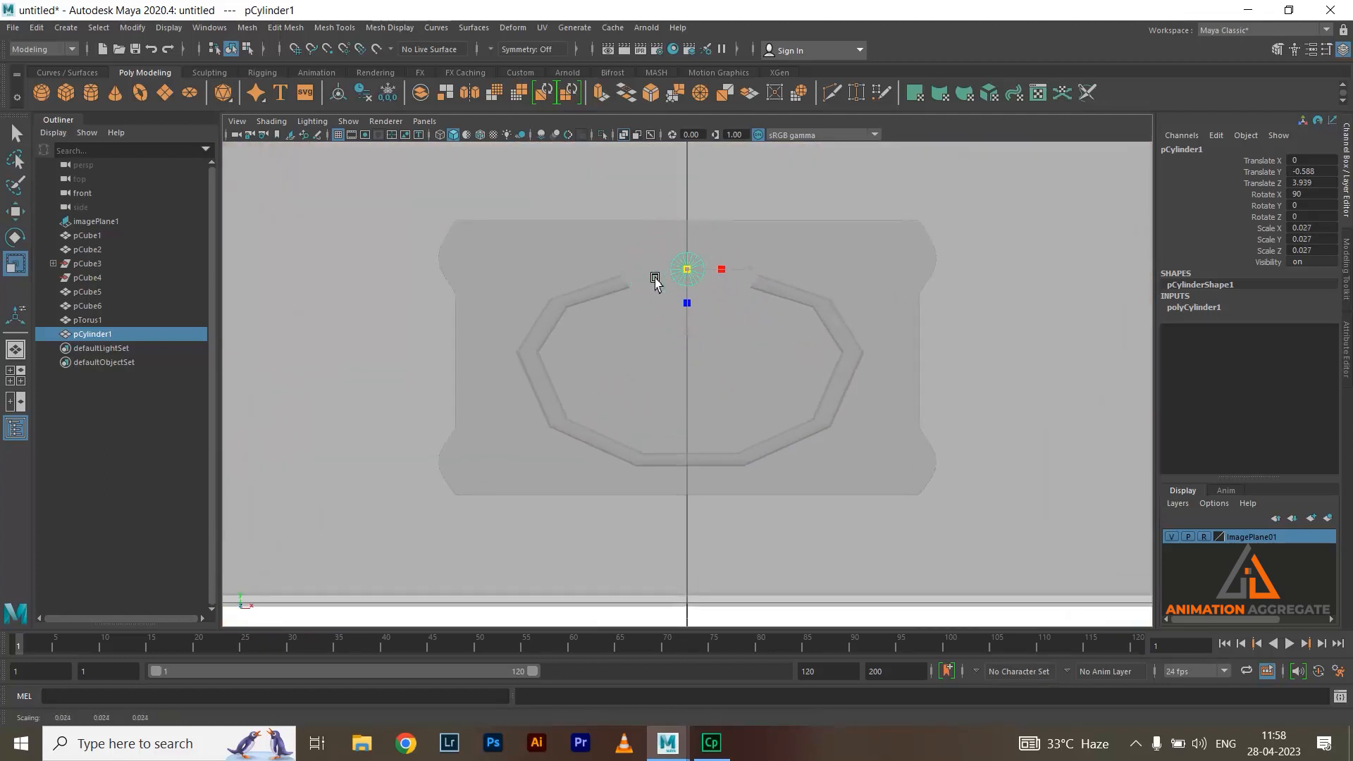
middle_drag(654, 282, 668, 281)
key(w)
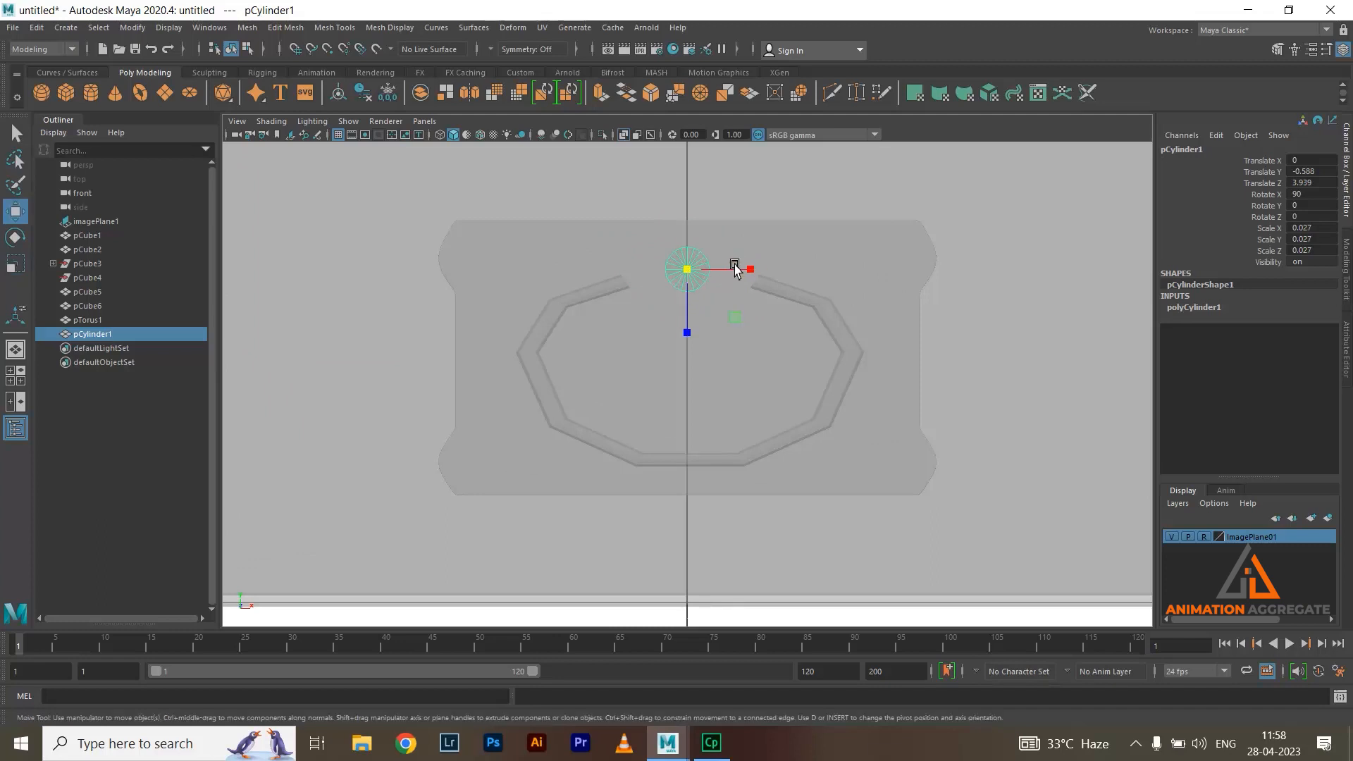
drag(753, 271, 818, 282)
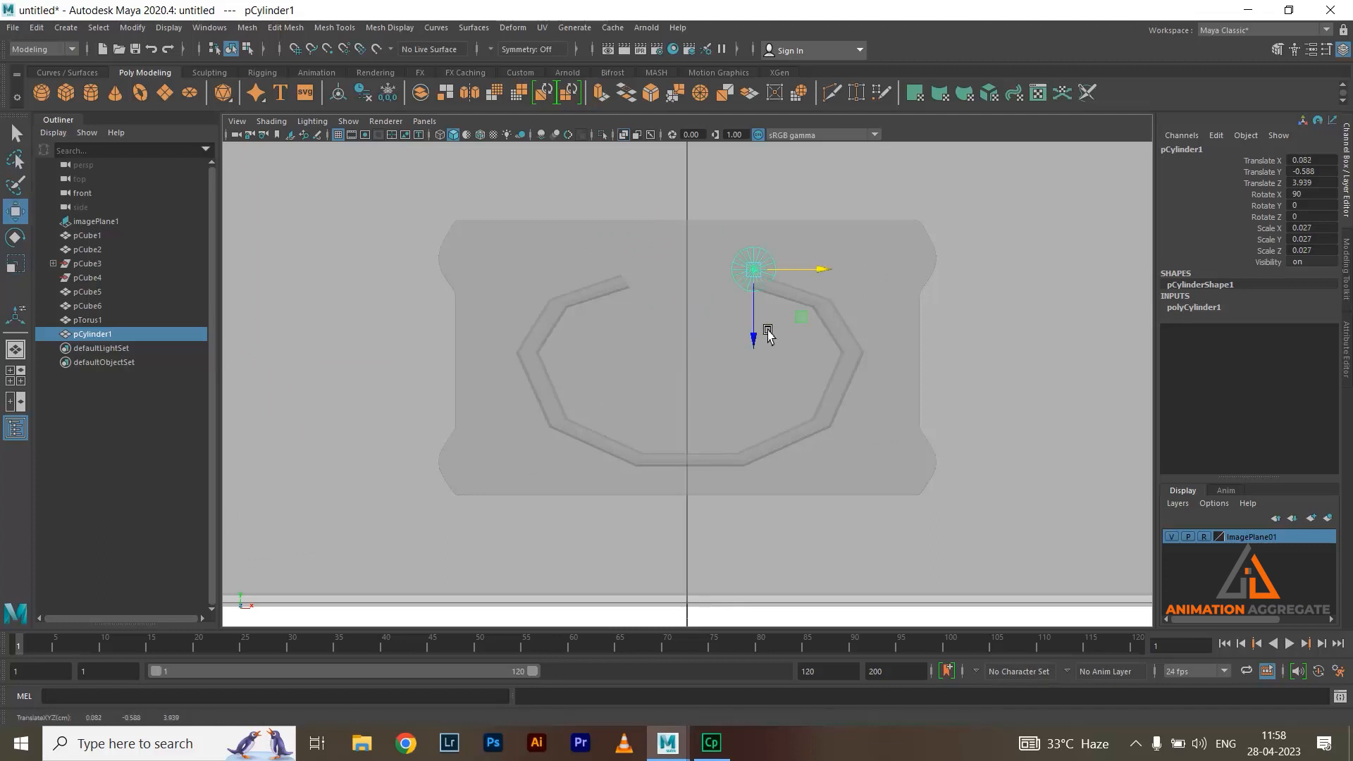
drag(752, 341, 754, 355)
Duplicate the cylinder, place the copy over the ring's left open end at Translate X -0.077 and return to the perspective view
key(ctrl+d)
drag(821, 285, 695, 303)
key(space)
key(space)
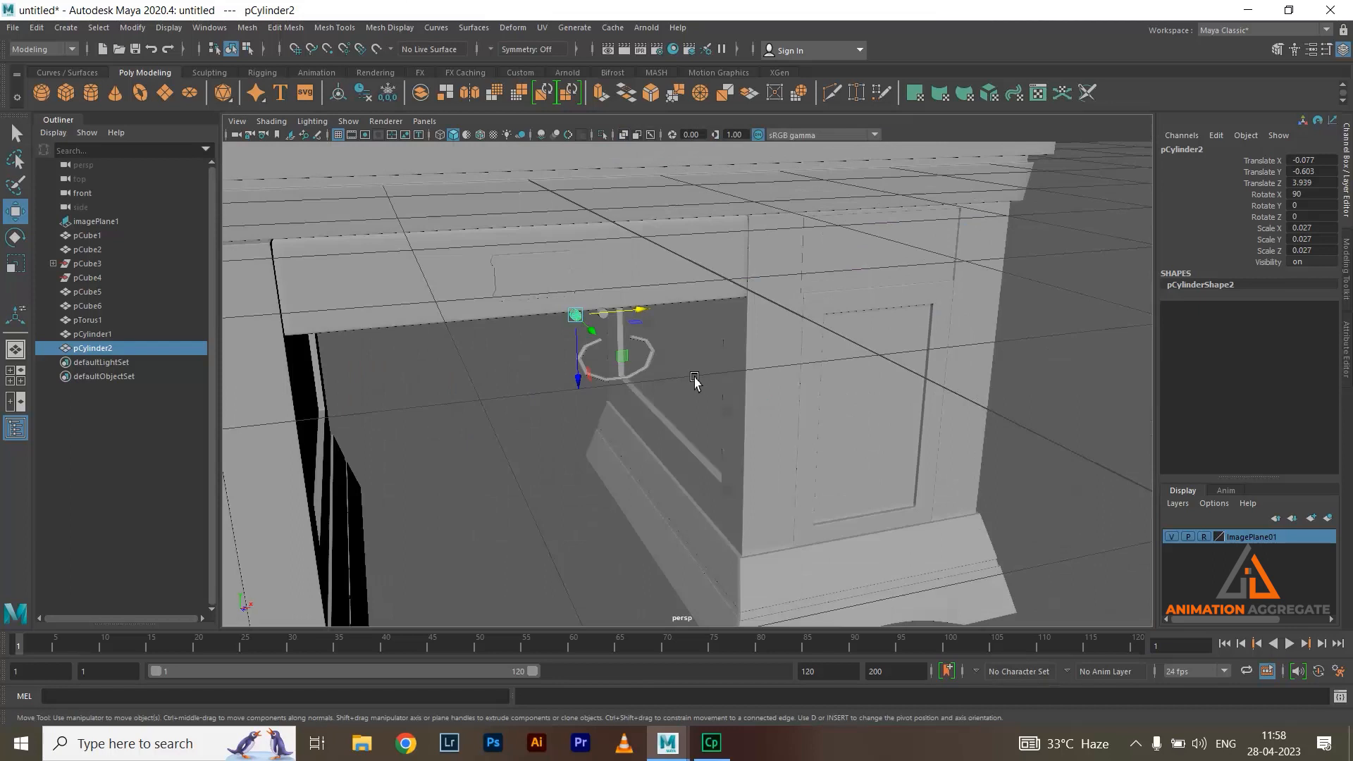
Insert an edge loop near each end of the original cylinder with the Insert Edge Loop tool
alt+drag(694, 380, 673, 326)
scroll(673, 326, up, 5)
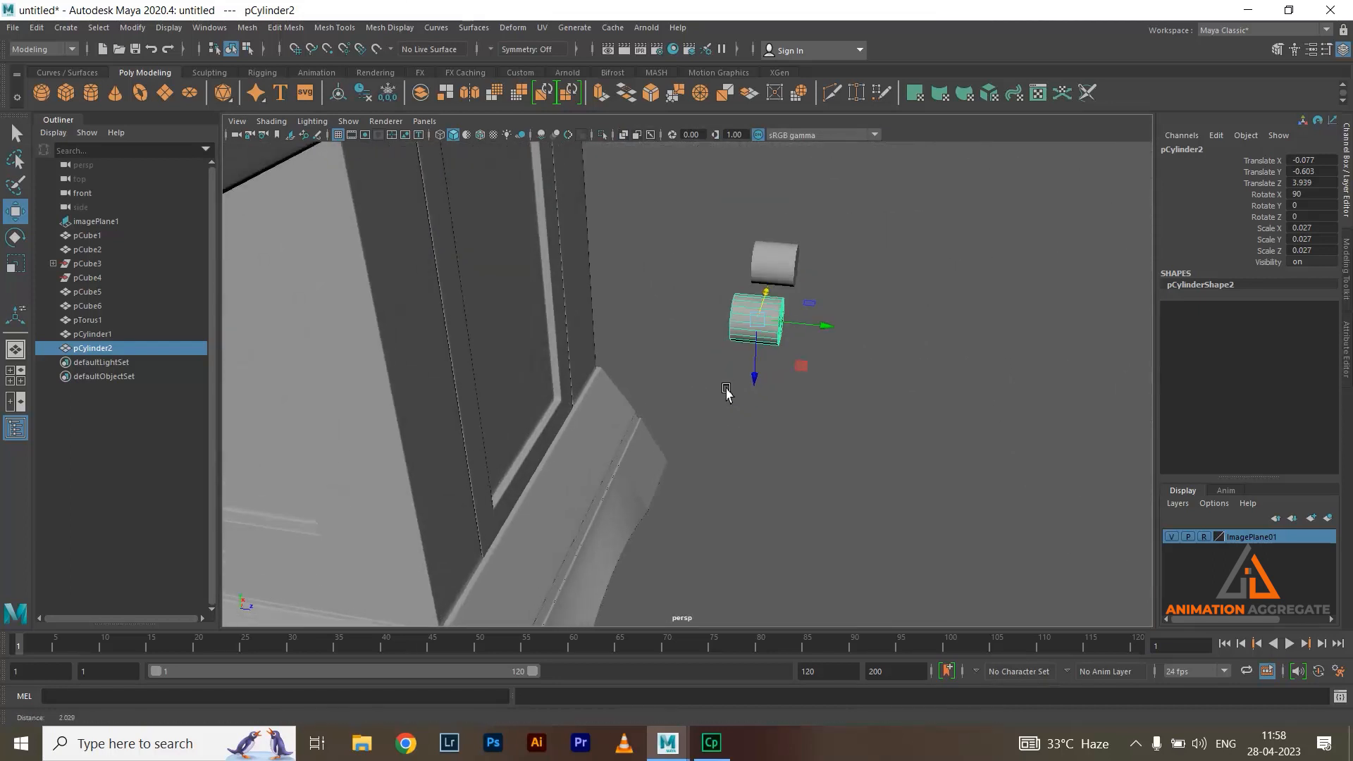
right_drag(868, 234, 811, 227)
drag(891, 234, 877, 239)
drag(800, 225, 790, 224)
click(876, 159)
alt+middle_drag(953, 222, 941, 244)
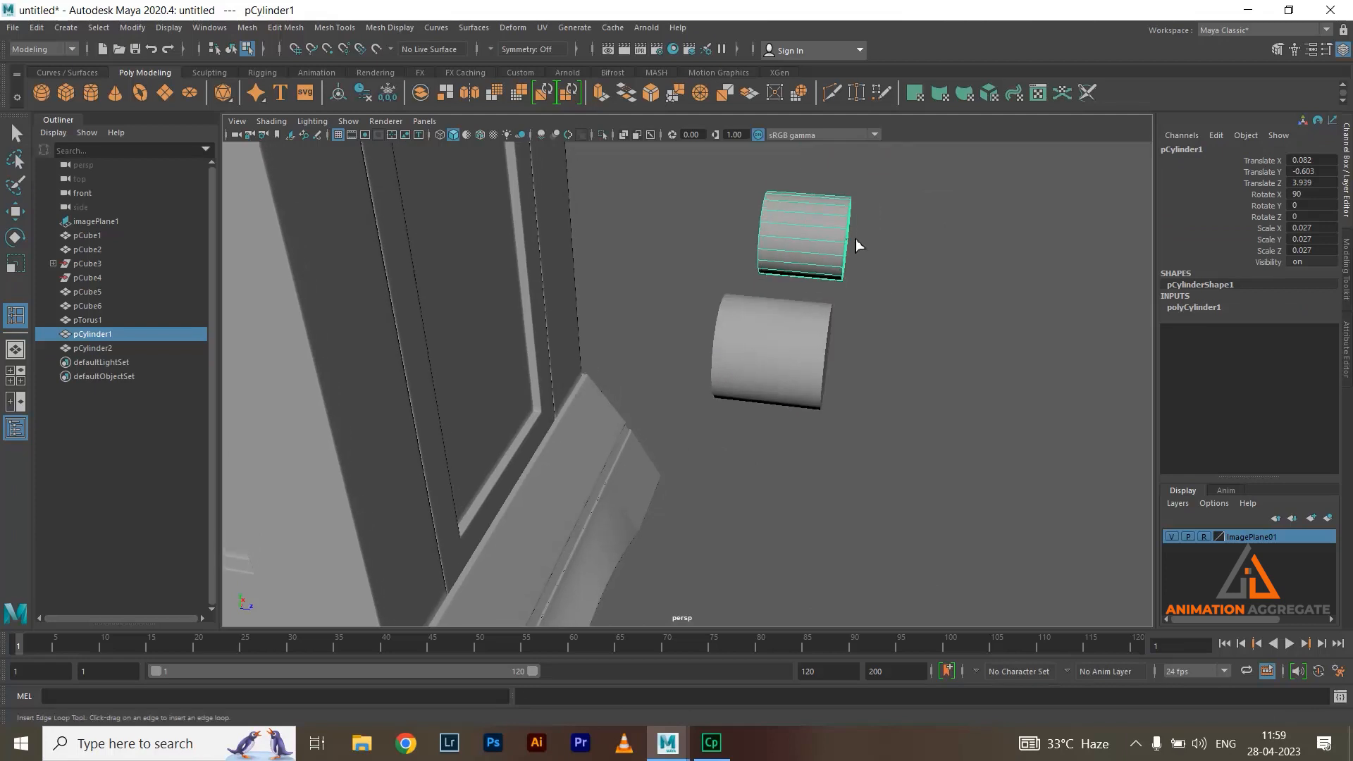
click(836, 234)
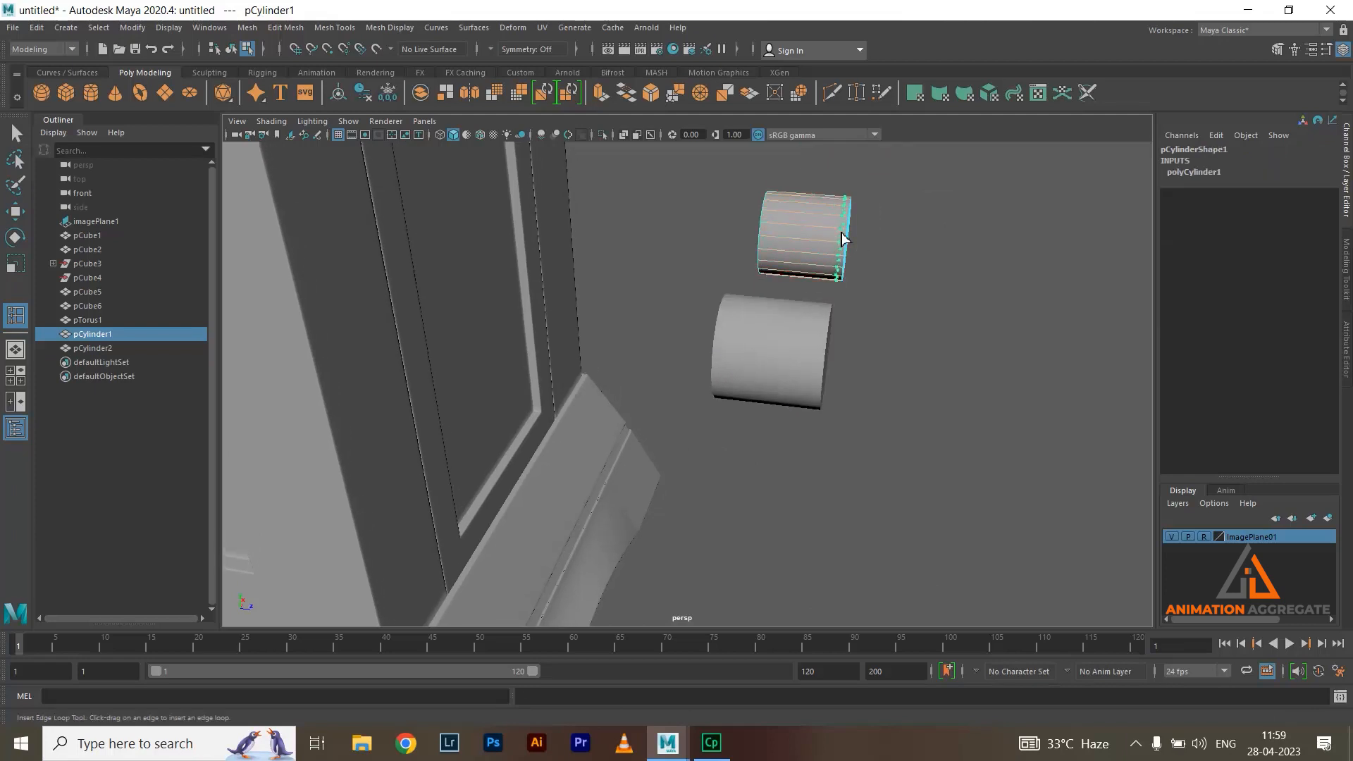
click(768, 242)
key(w)
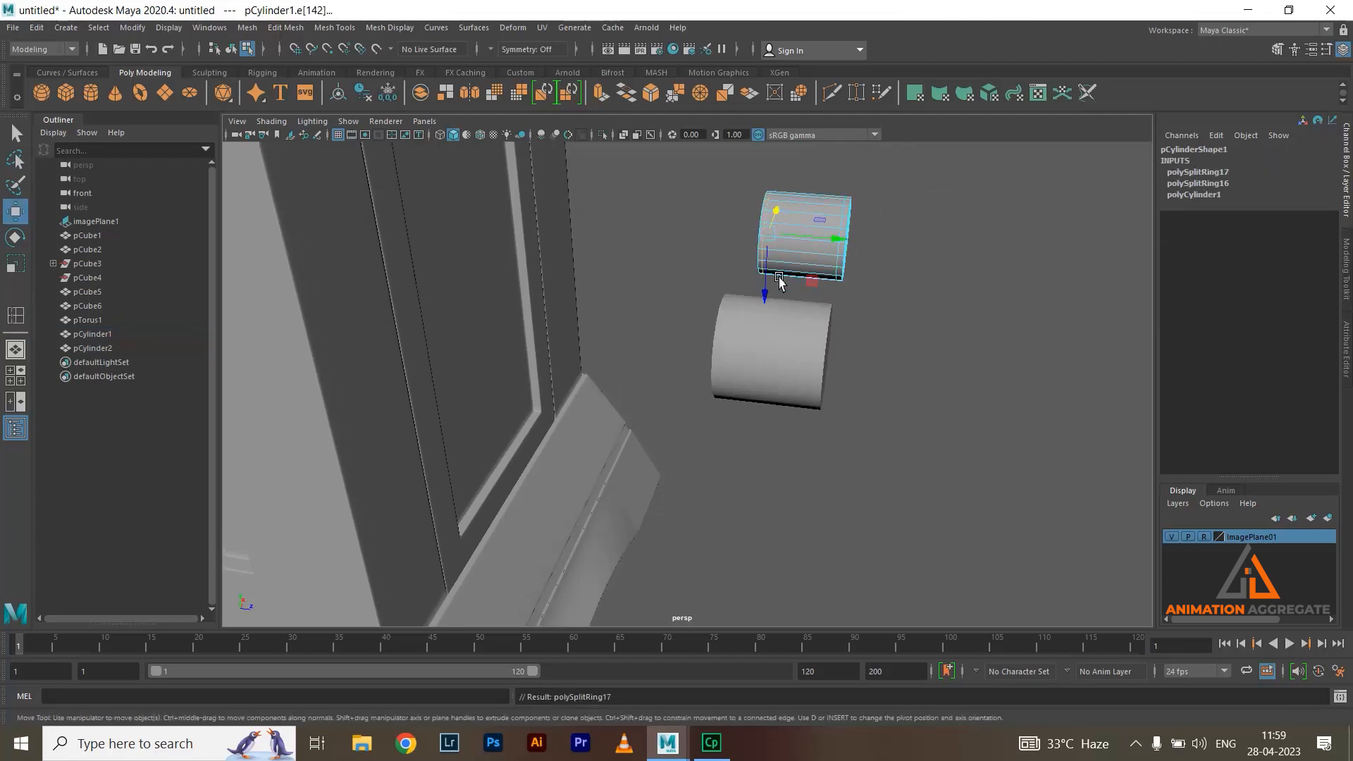
Select both handle cylinders in object mode and move them back to the drawer's back plate, to Translate Z 2.305
click(798, 351)
right_drag(781, 322, 843, 294)
shift+click(834, 237)
drag(874, 250, 508, 211)
scroll(551, 279, down, 3)
alt+middle_drag(550, 278, 737, 289)
alt+drag(737, 289, 338, 314)
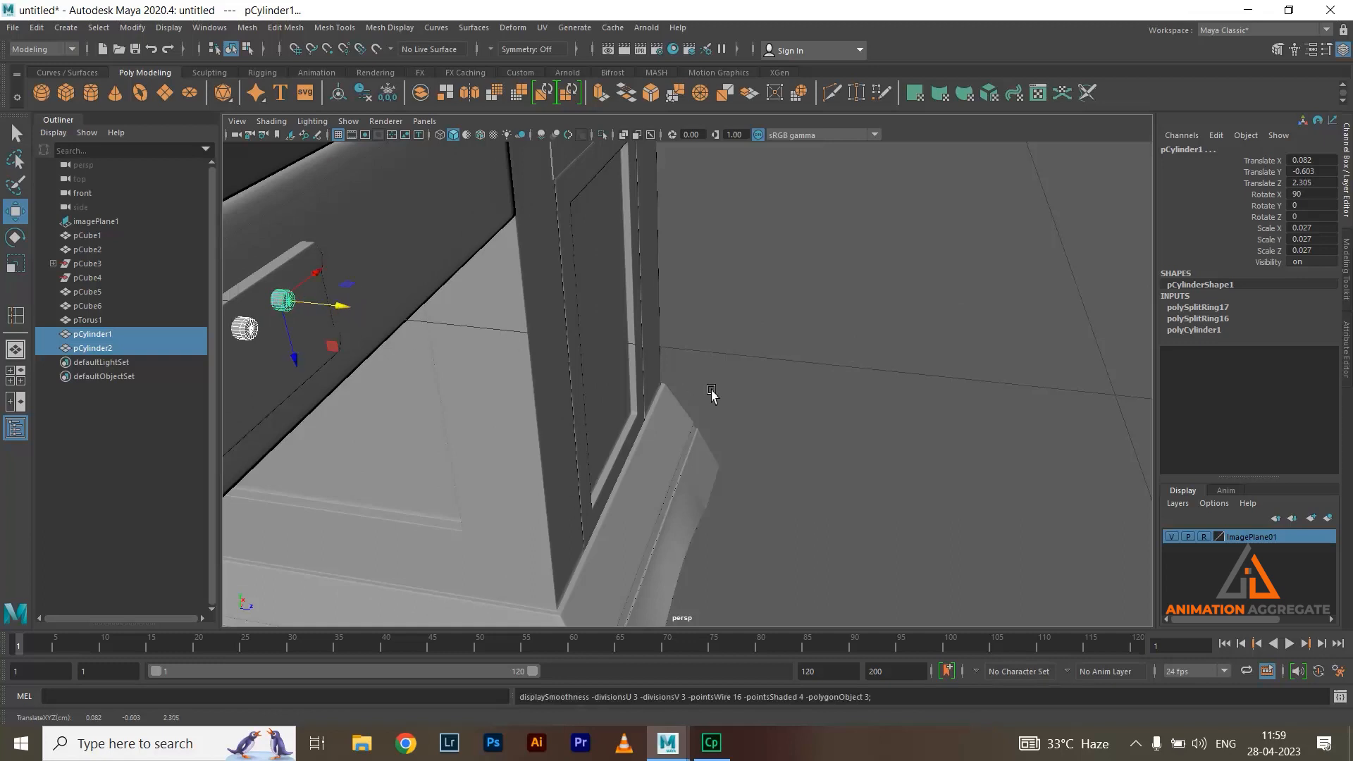
Turn on smooth preview for the handle ring, move it back to Translate Z 2.308 at the back plate and deselect it
scroll(749, 327, down, 5)
click(990, 441)
key(3)
drag(1054, 436, 484, 386)
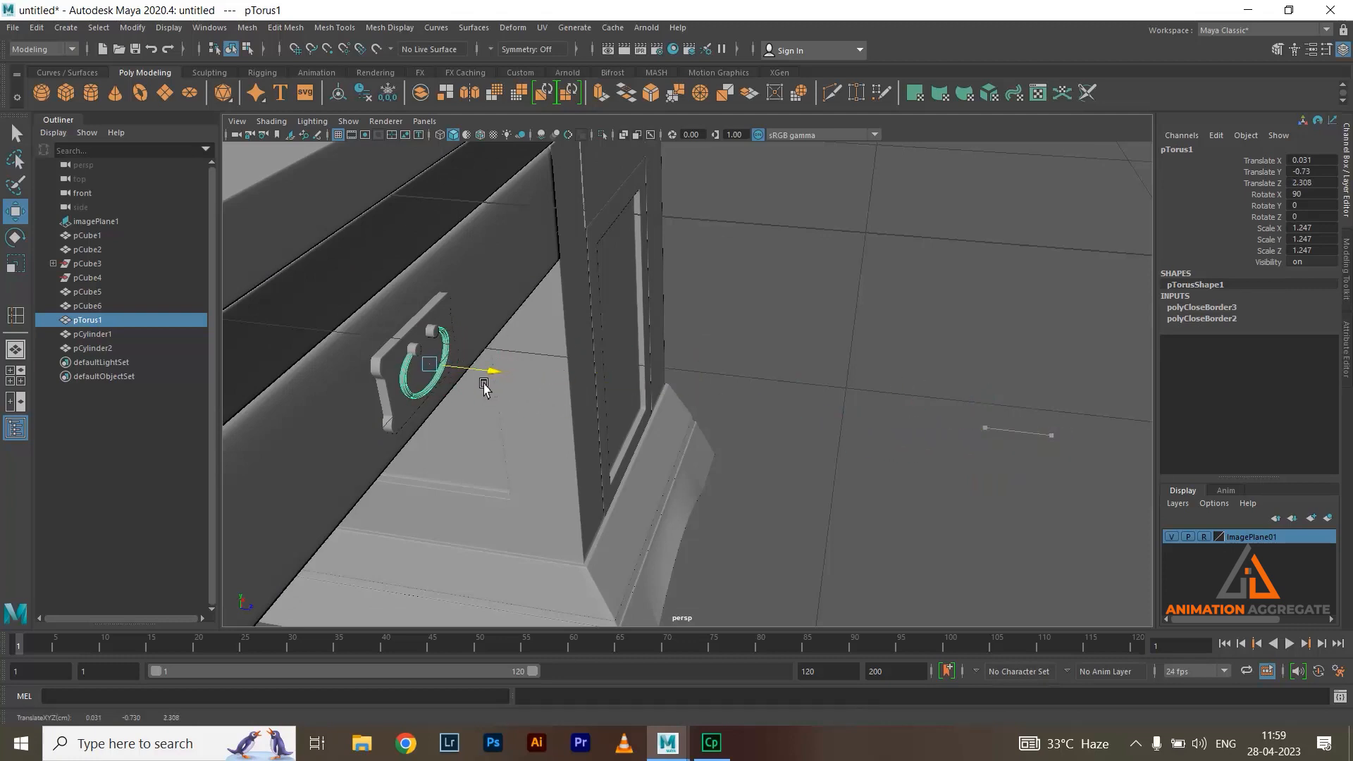
alt+drag(677, 408, 420, 402)
click(420, 401)
Select both cylinders, the back plate and the ring of the centre drawer's handle and group them
alt+drag(726, 378, 774, 348)
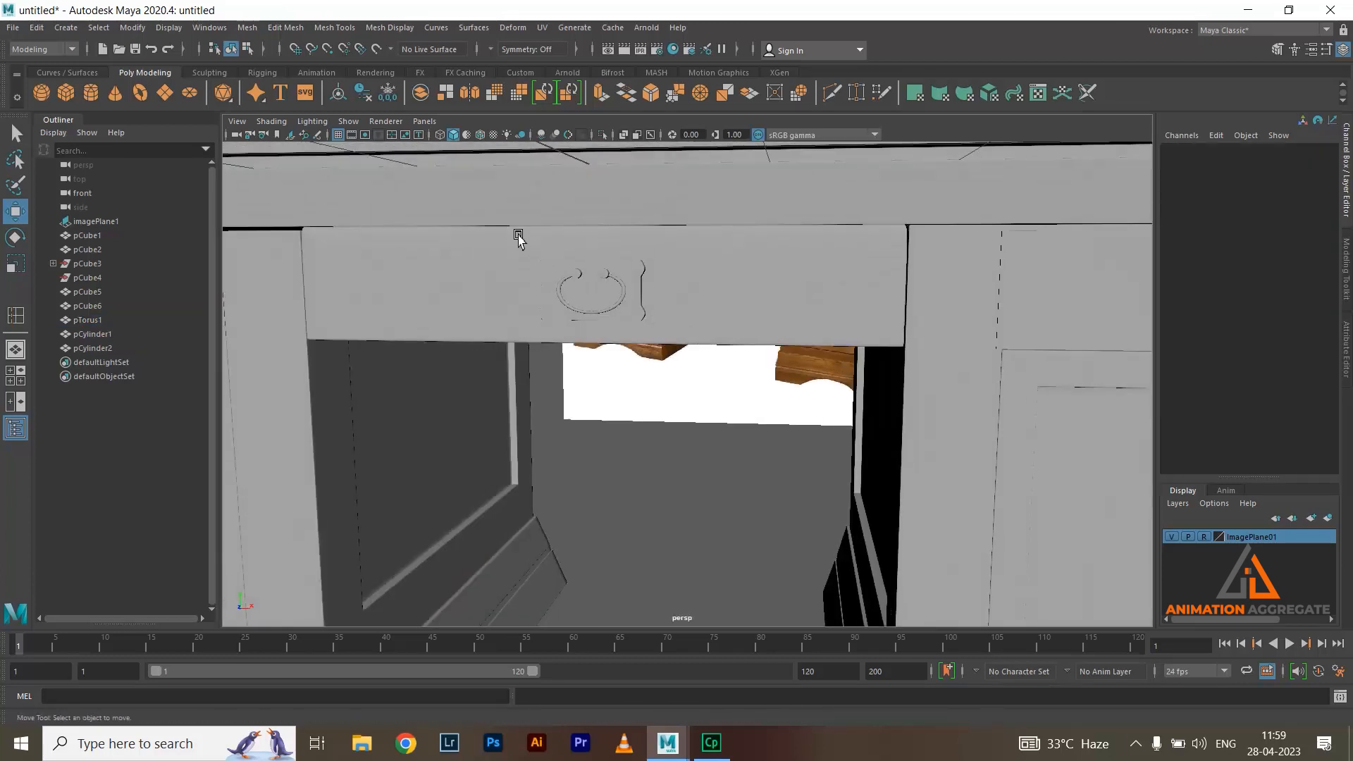
scroll(518, 240, up, 3)
click(578, 250)
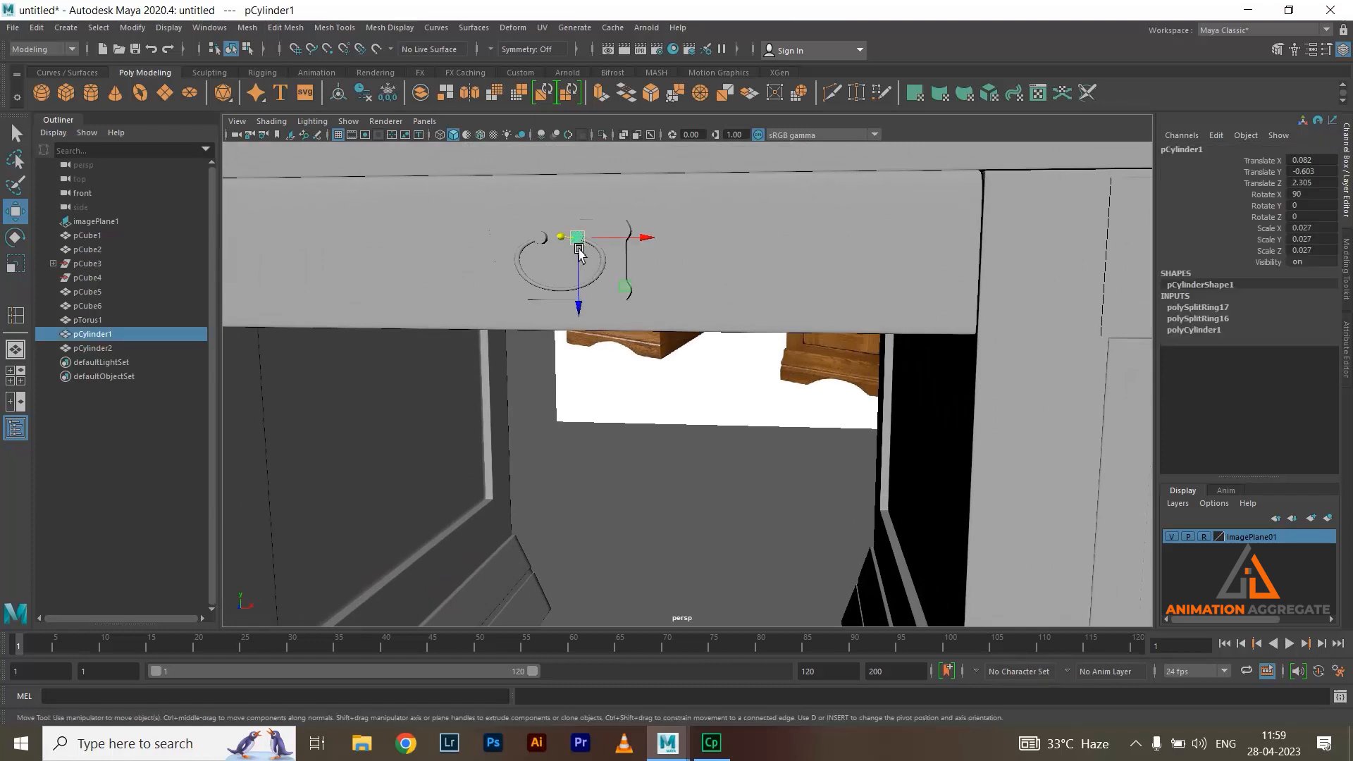
key(q)
shift+click(547, 242)
shift+click(591, 278)
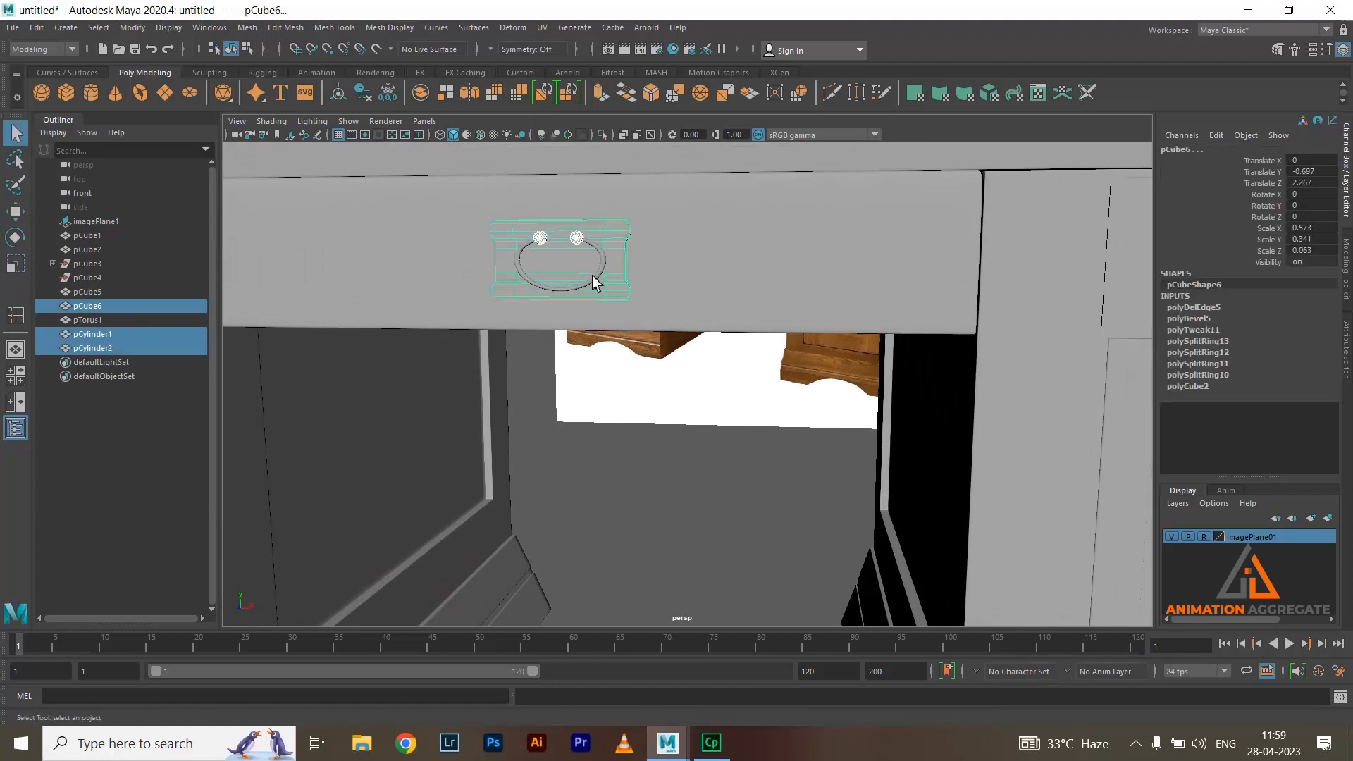
shift+click(594, 282)
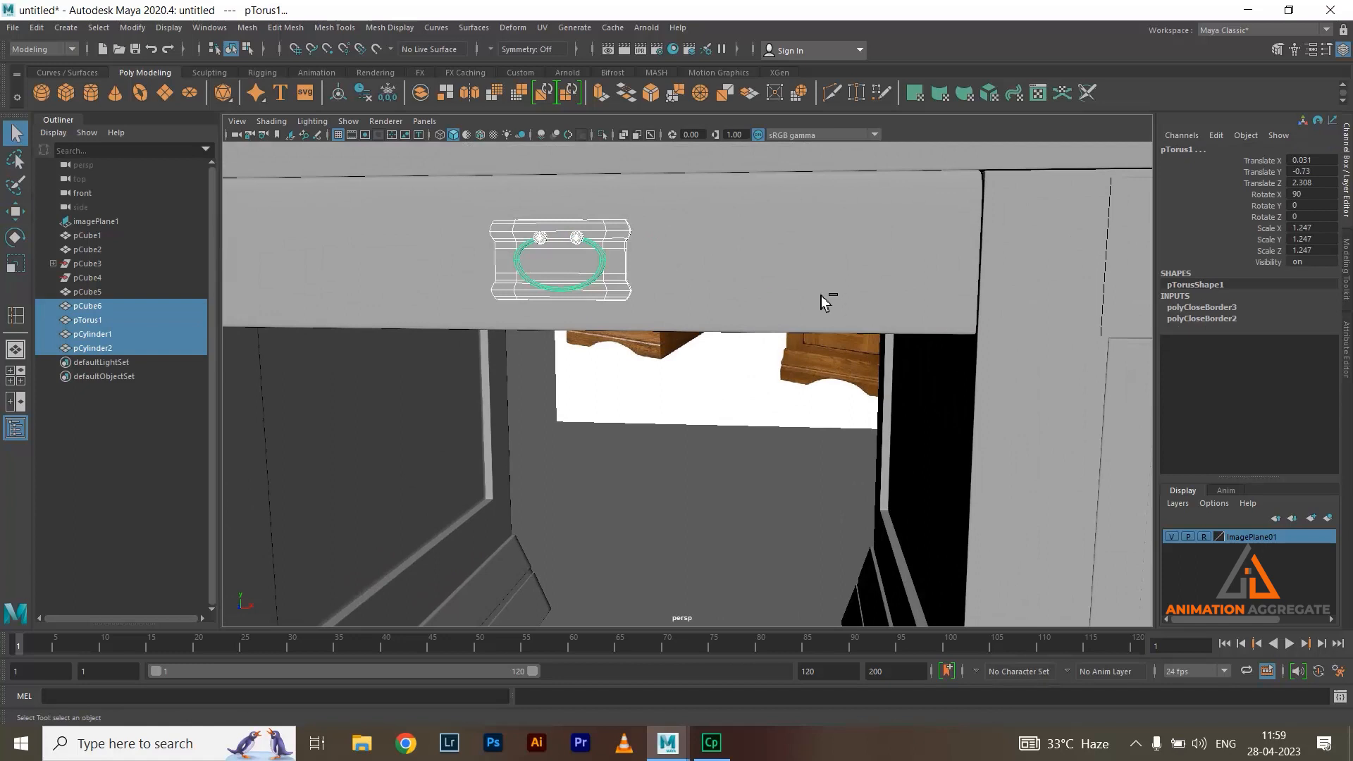
key(ctrl+g)
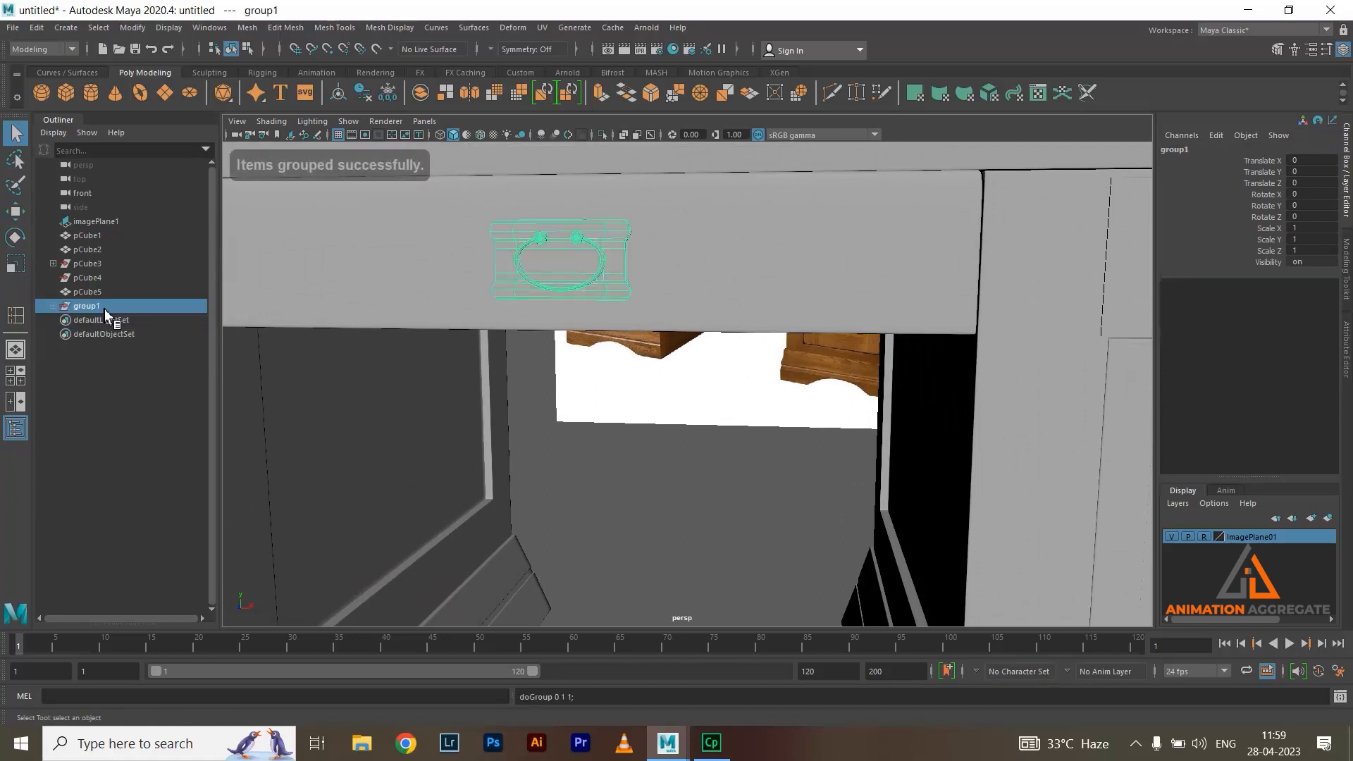
Rename the new handle group to grp_handel
double_click(90, 306)
text(grp_)
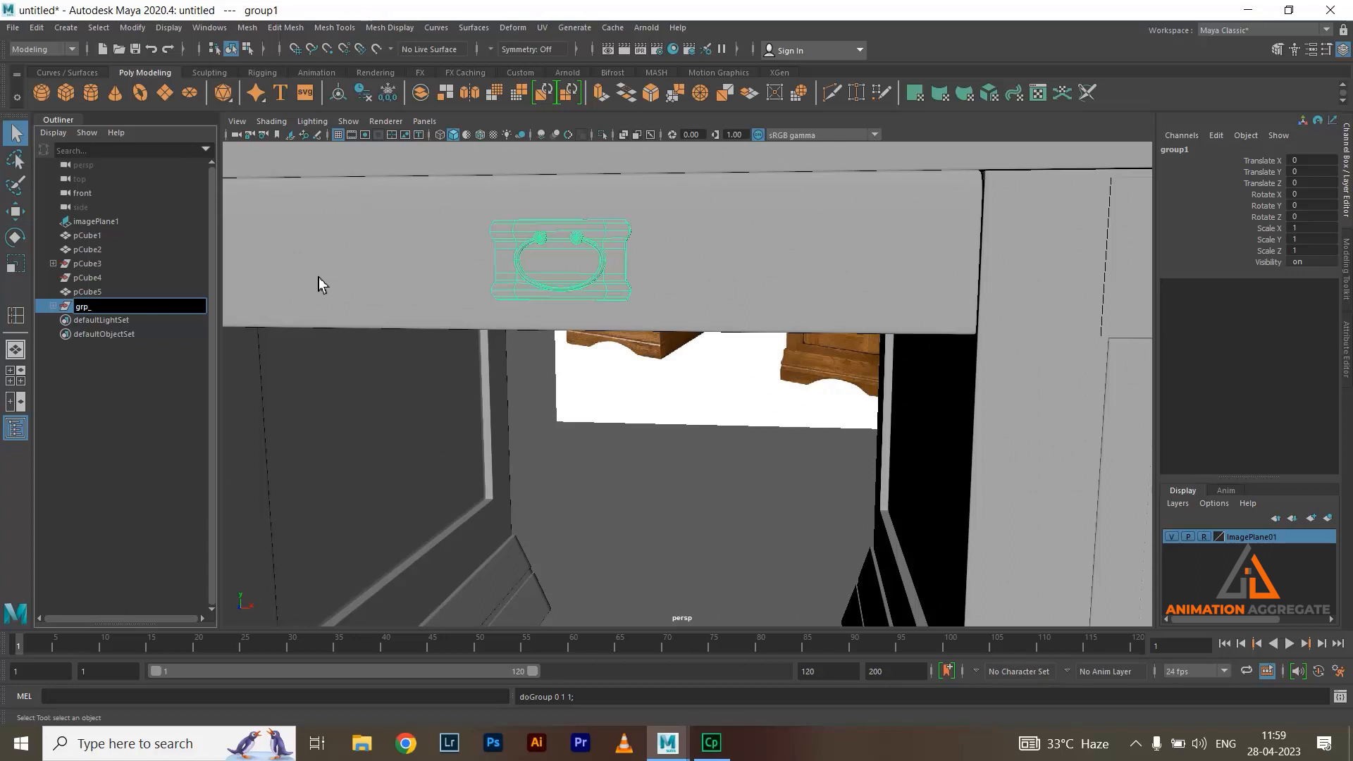
text(habndle)
key(BackSpace)
key(BackSpace)
key(BackSpace)
key(BackSpace)
text(del)
key(Return)
Center the pivot of the grp_handel group on its geometry
alt+right_drag(924, 451, 559, 315)
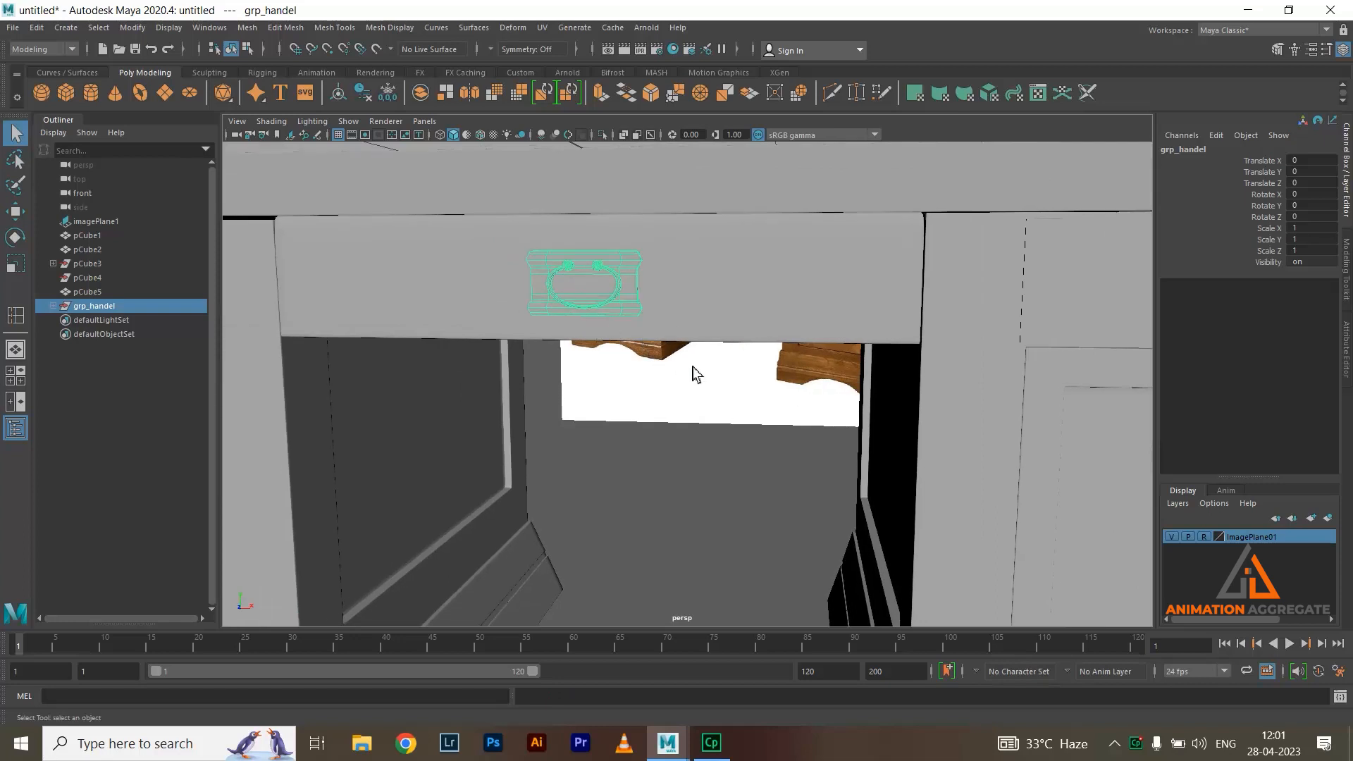
alt+right_drag(696, 374, 616, 329)
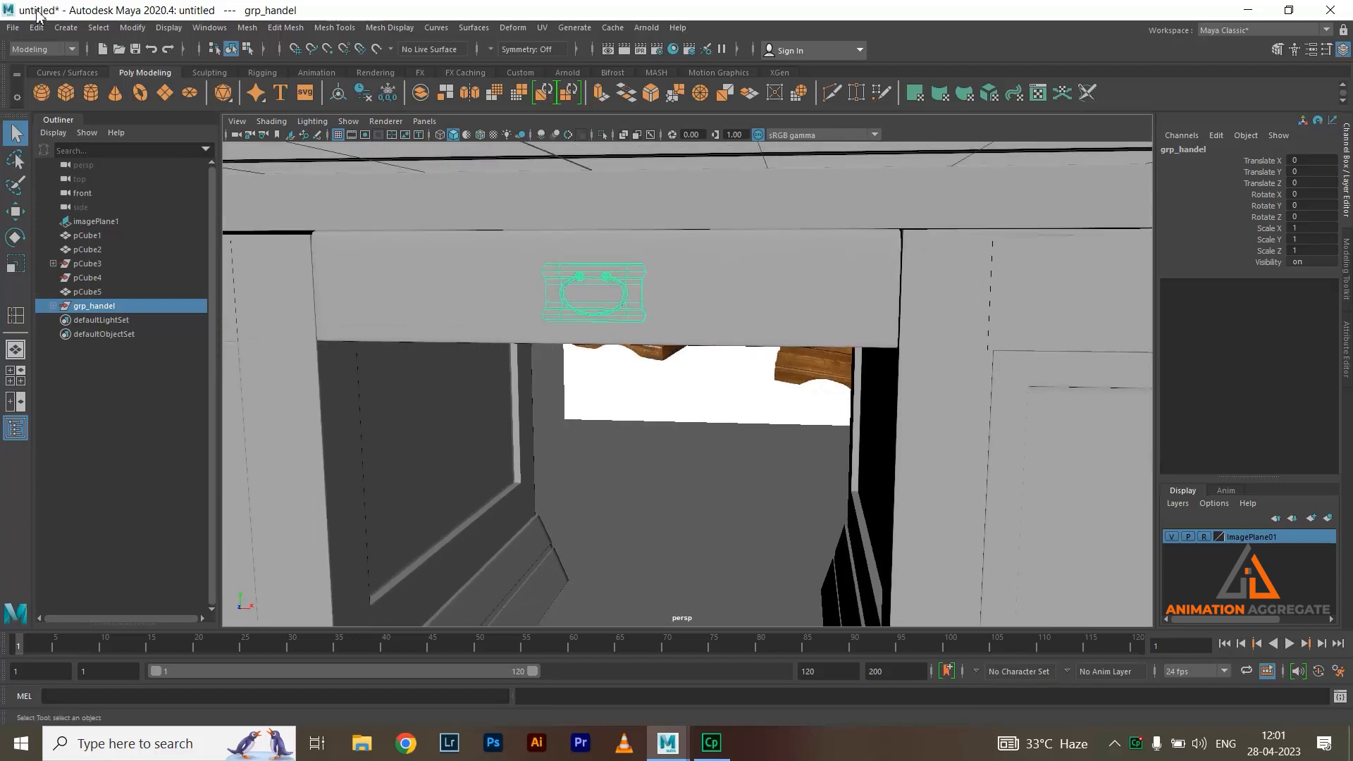
click(131, 30)
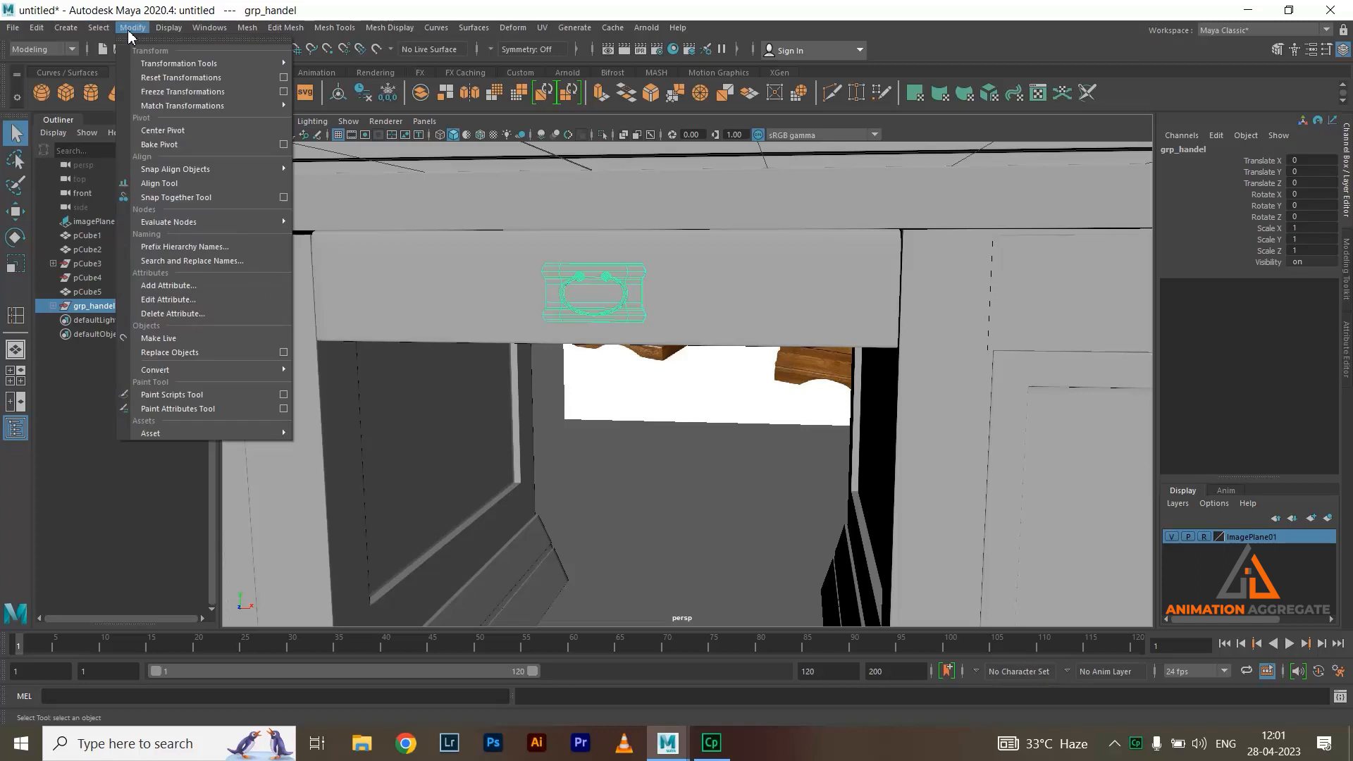
click(186, 131)
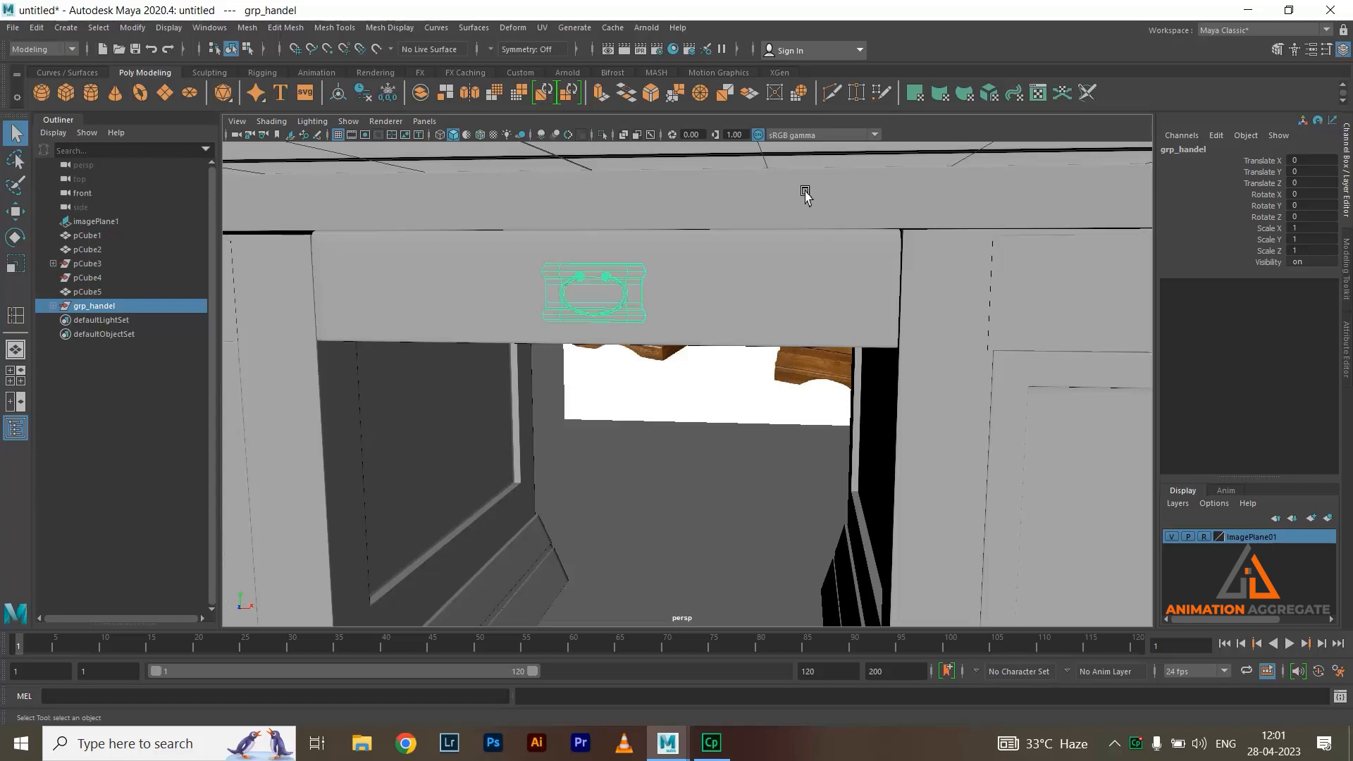
Duplicate the handle group and move the copy onto the right pedestal's drawer at Translate X 3.016
key(w)
scroll(722, 395, up, 2)
scroll(723, 395, down, 1)
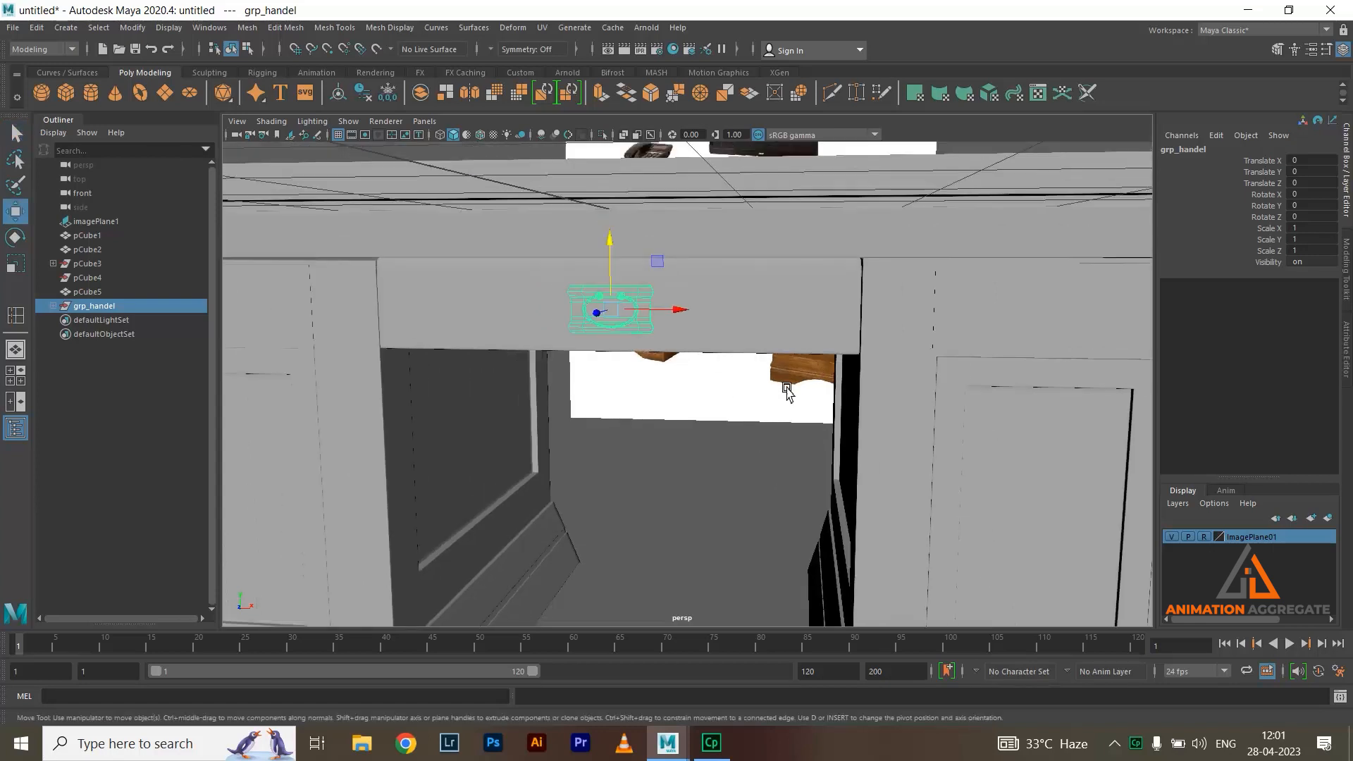
scroll(787, 392, down, 1)
key(ctrl+d)
drag(697, 319, 1085, 308)
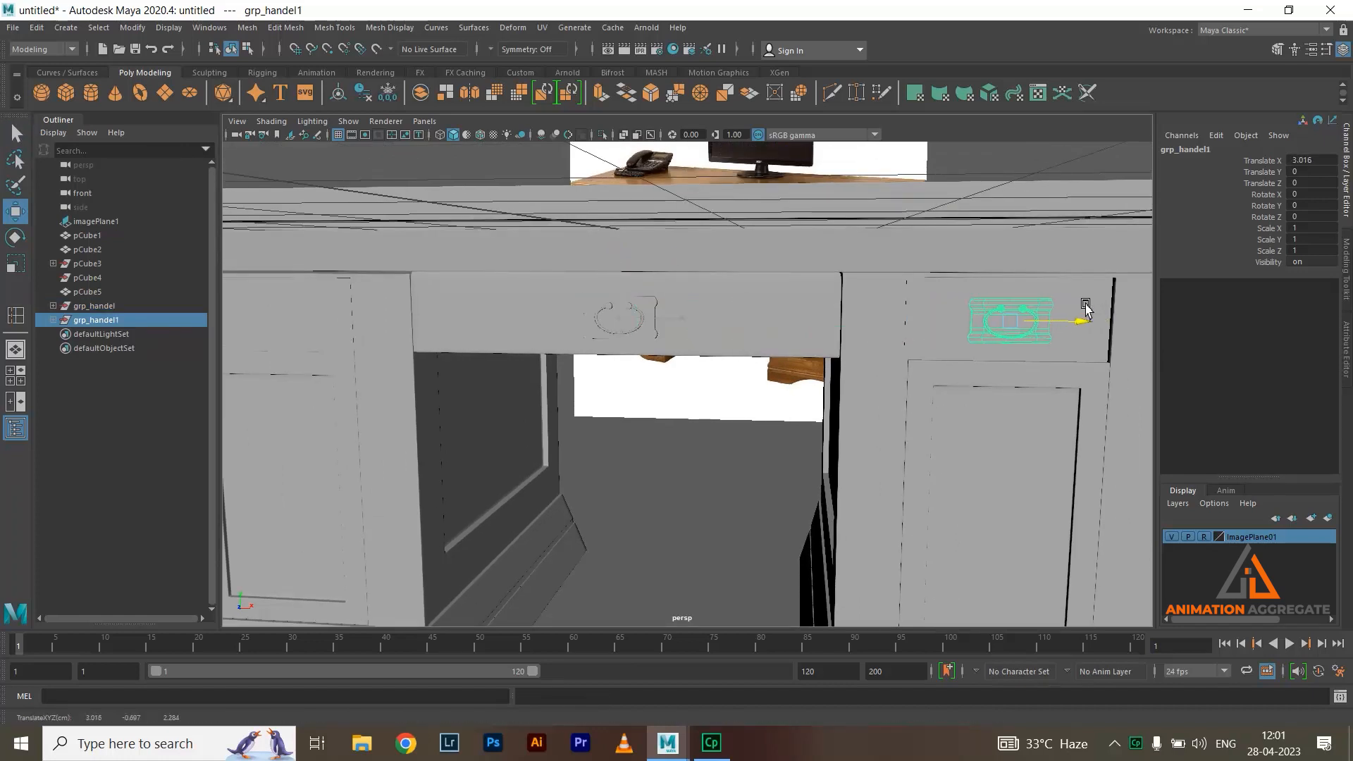
Duplicate the right drawer's handle group and move the copy onto the left pedestal's drawer at Translate X -2.945
scroll(1021, 339, down, 2)
key(ctrl+d)
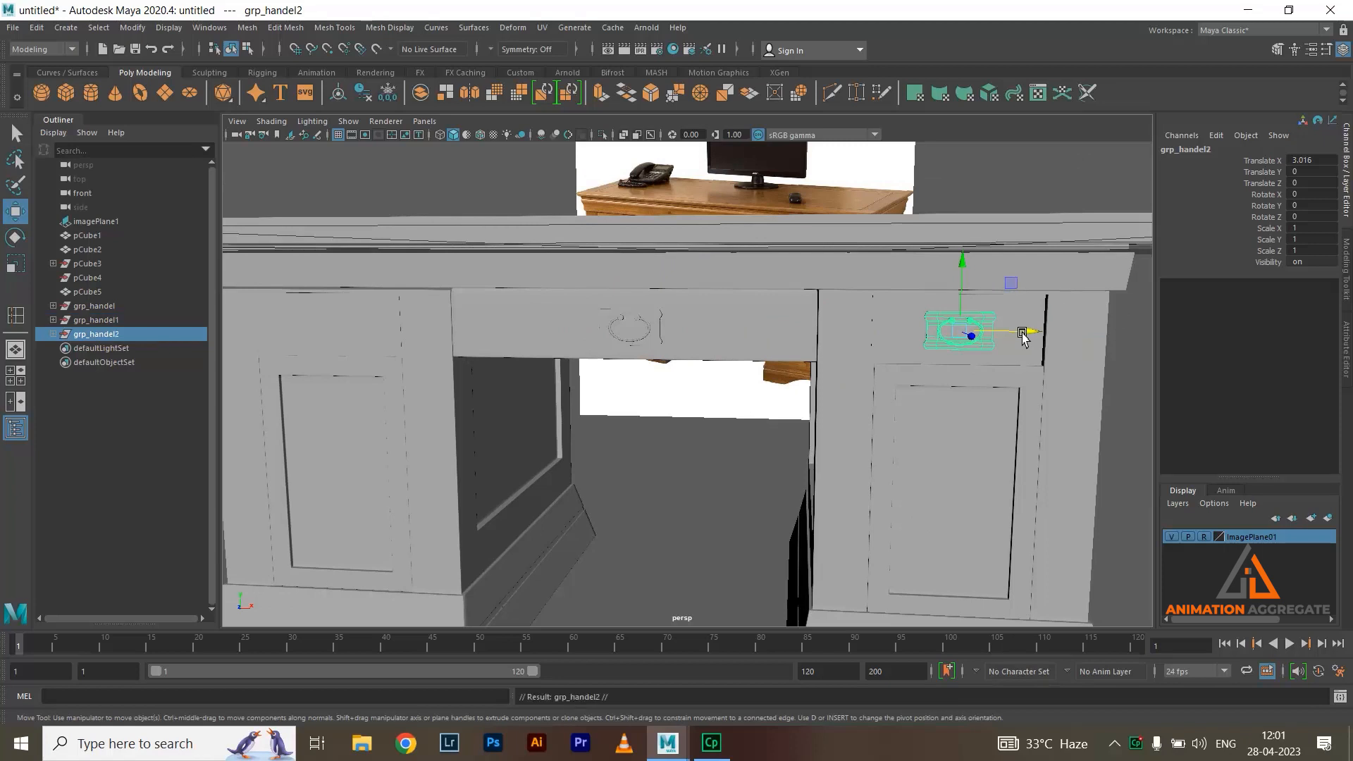
drag(1013, 337, 393, 393)
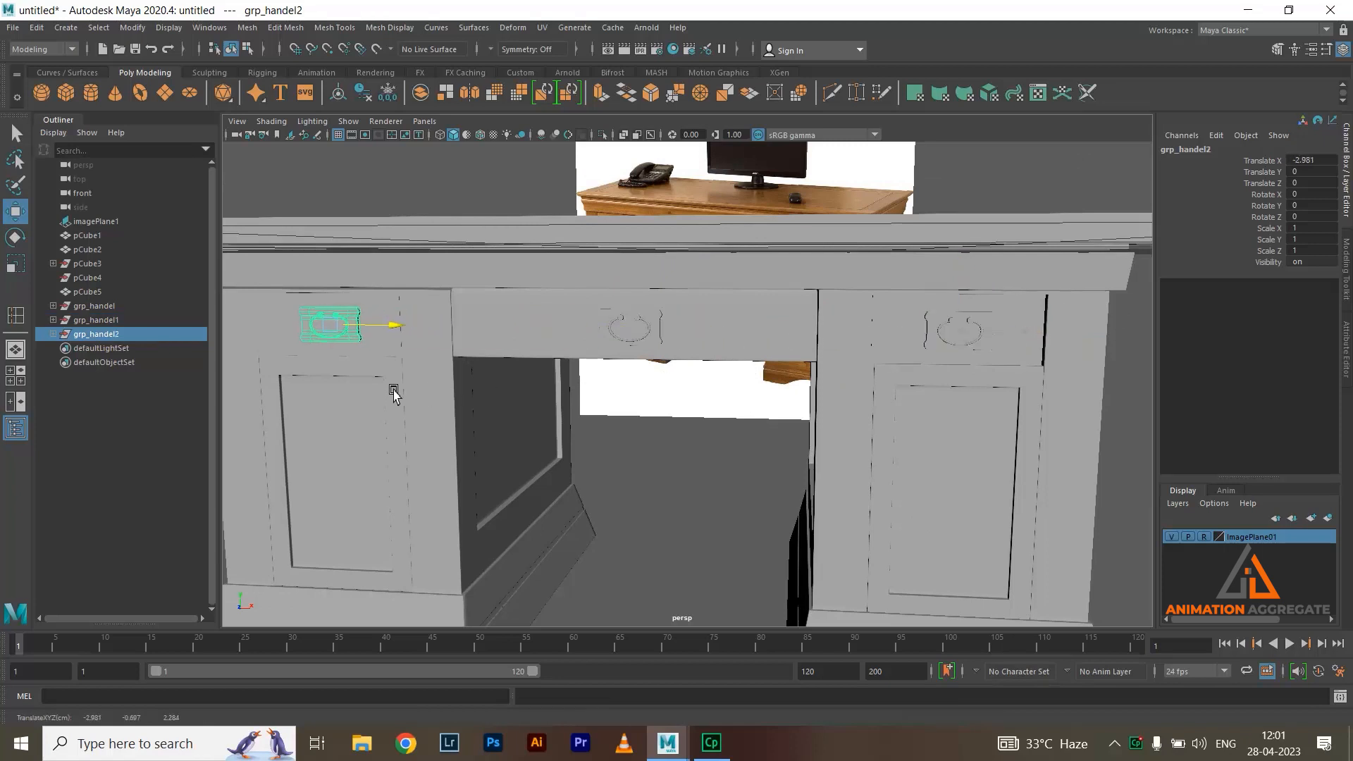
alt+drag(688, 484, 872, 458)
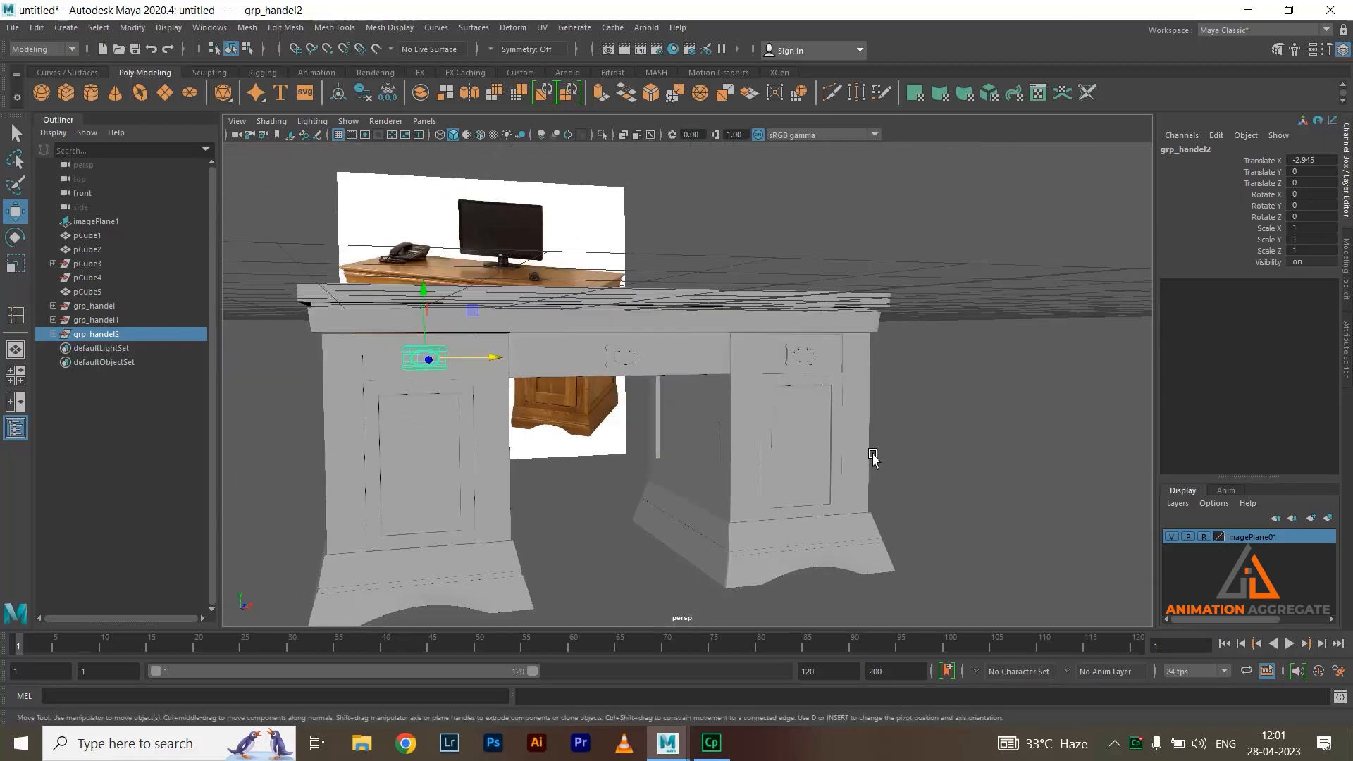
alt+right_drag(952, 460, 879, 446)
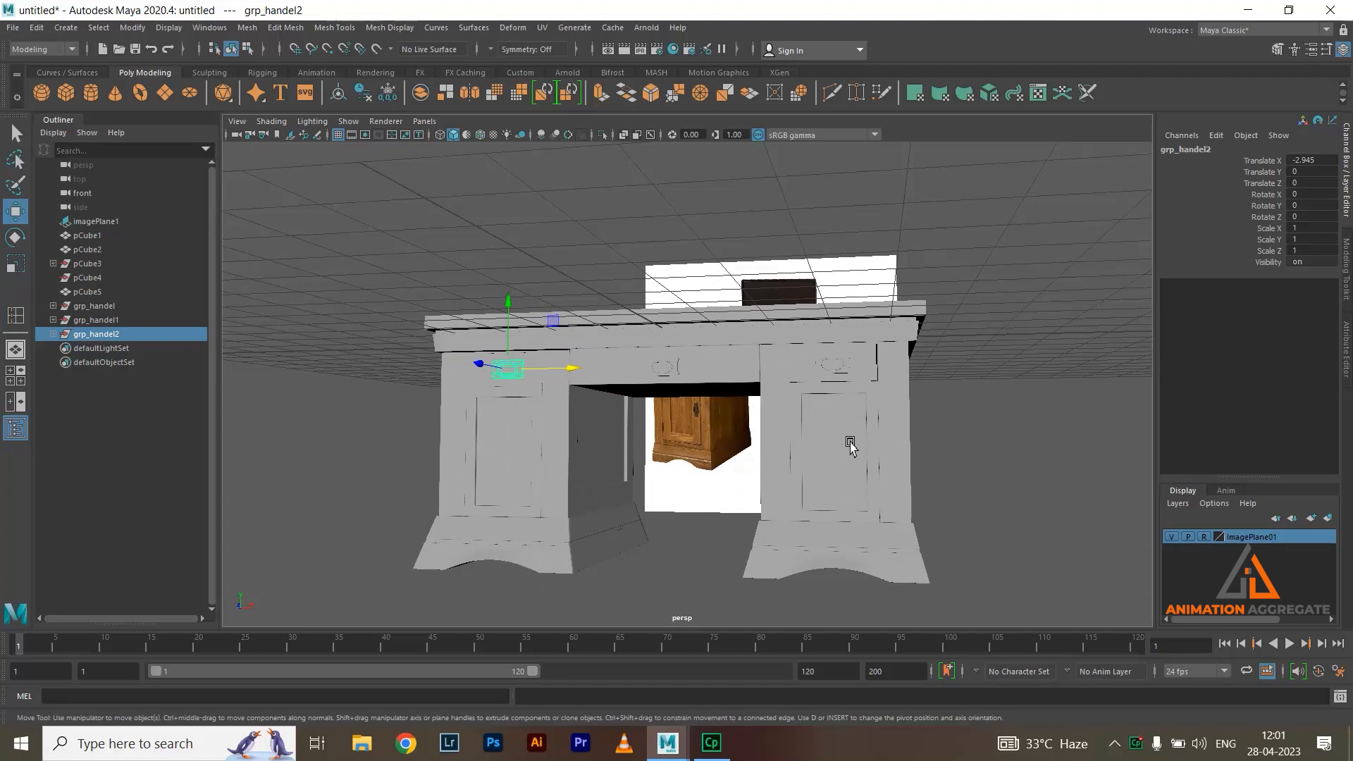
Duplicate the right drawer's handle group and move the copy down onto the door below, to Translate Y -1.389
alt+right_drag(851, 447, 837, 447)
key(space)
key(space)
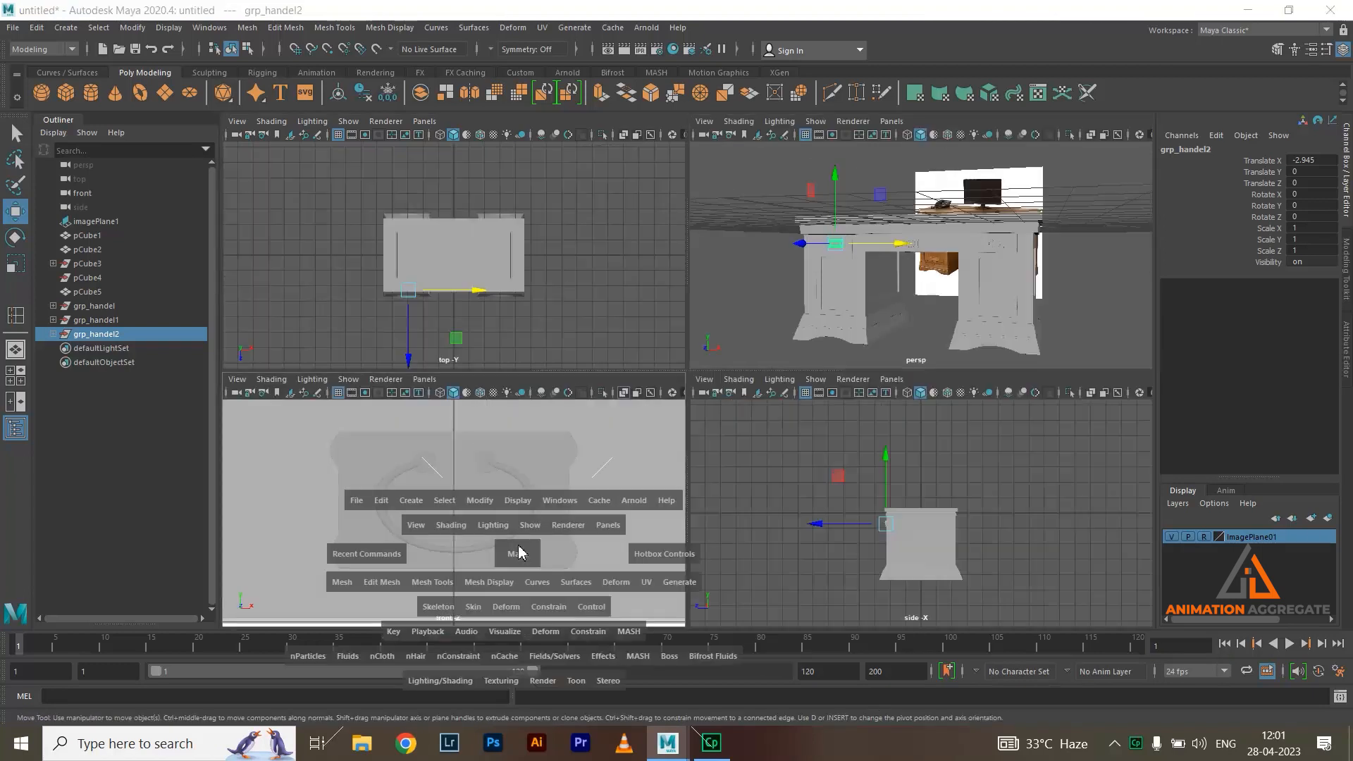
alt+right_drag(699, 519, 678, 473)
alt+middle_drag(819, 400, 709, 367)
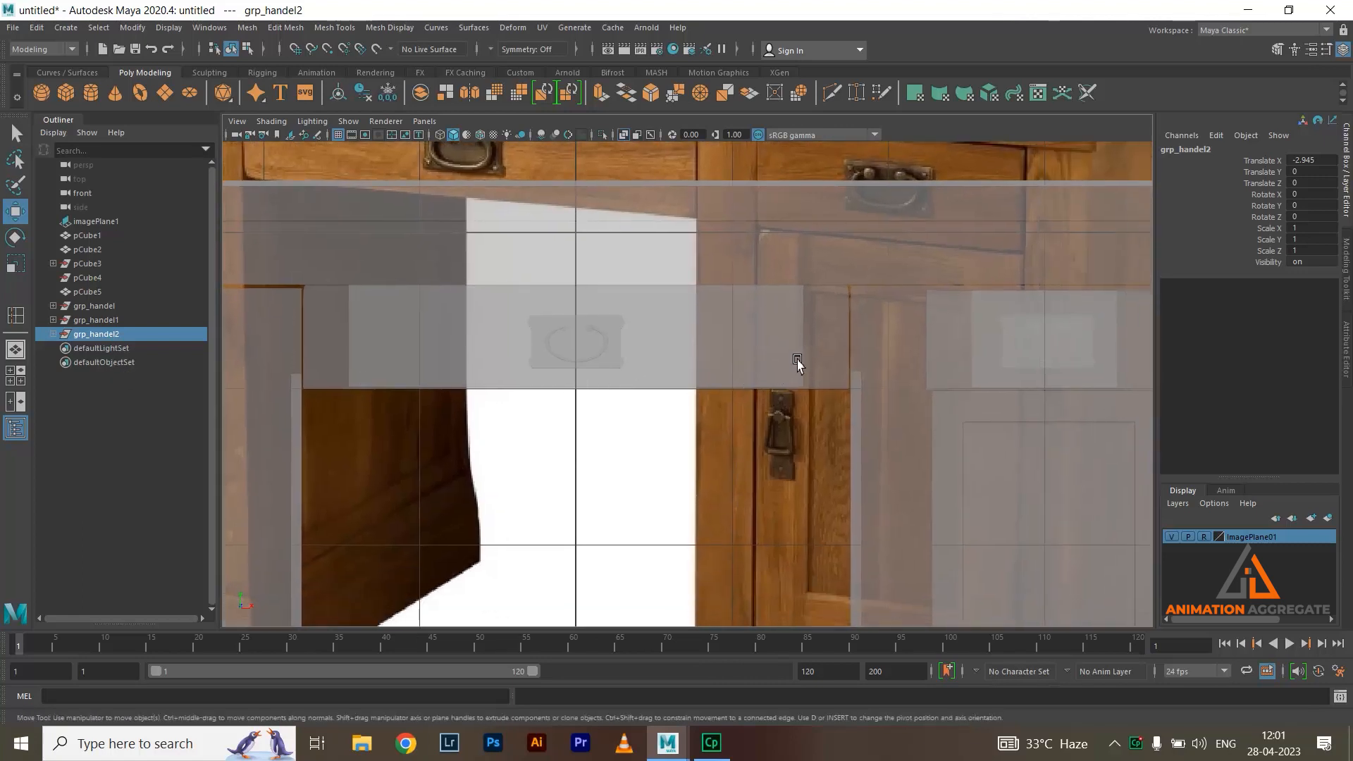
click(1020, 348)
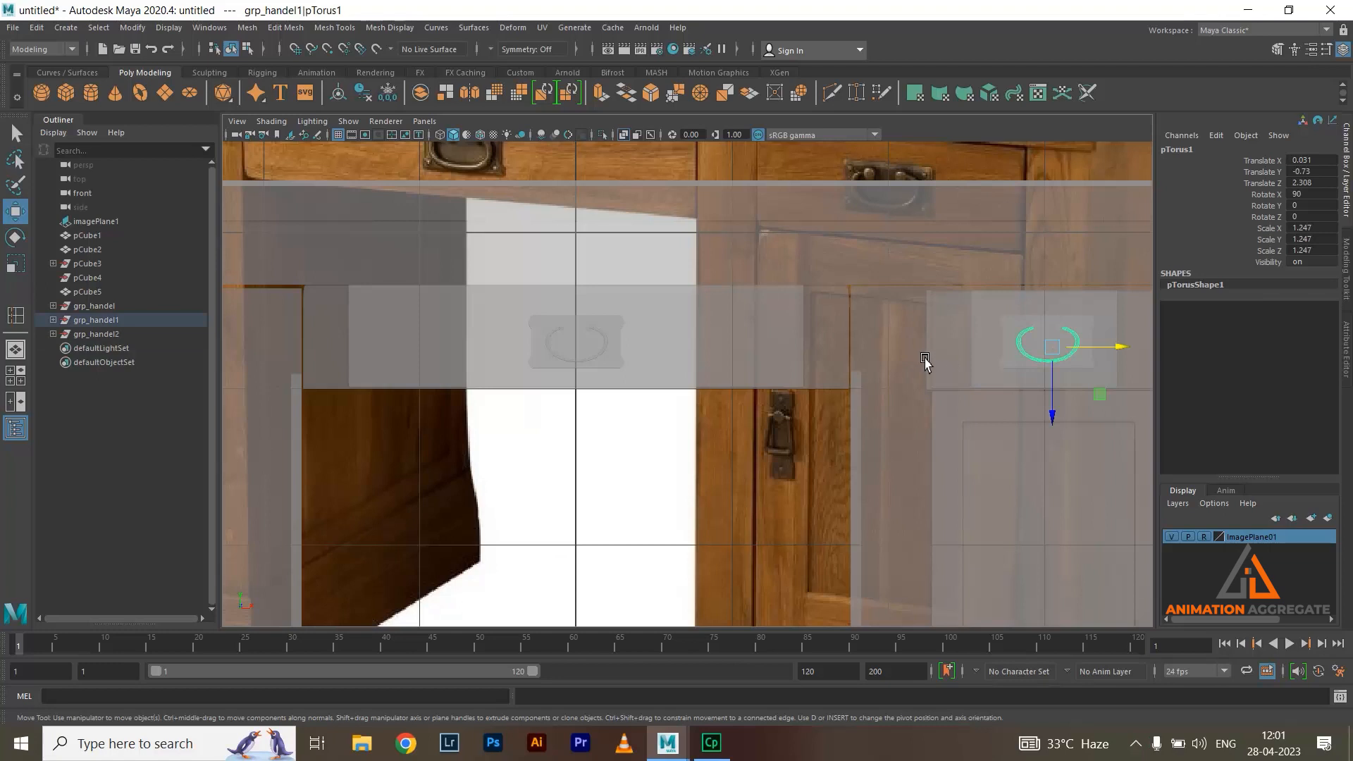
key(Up)
key(ctrl+d)
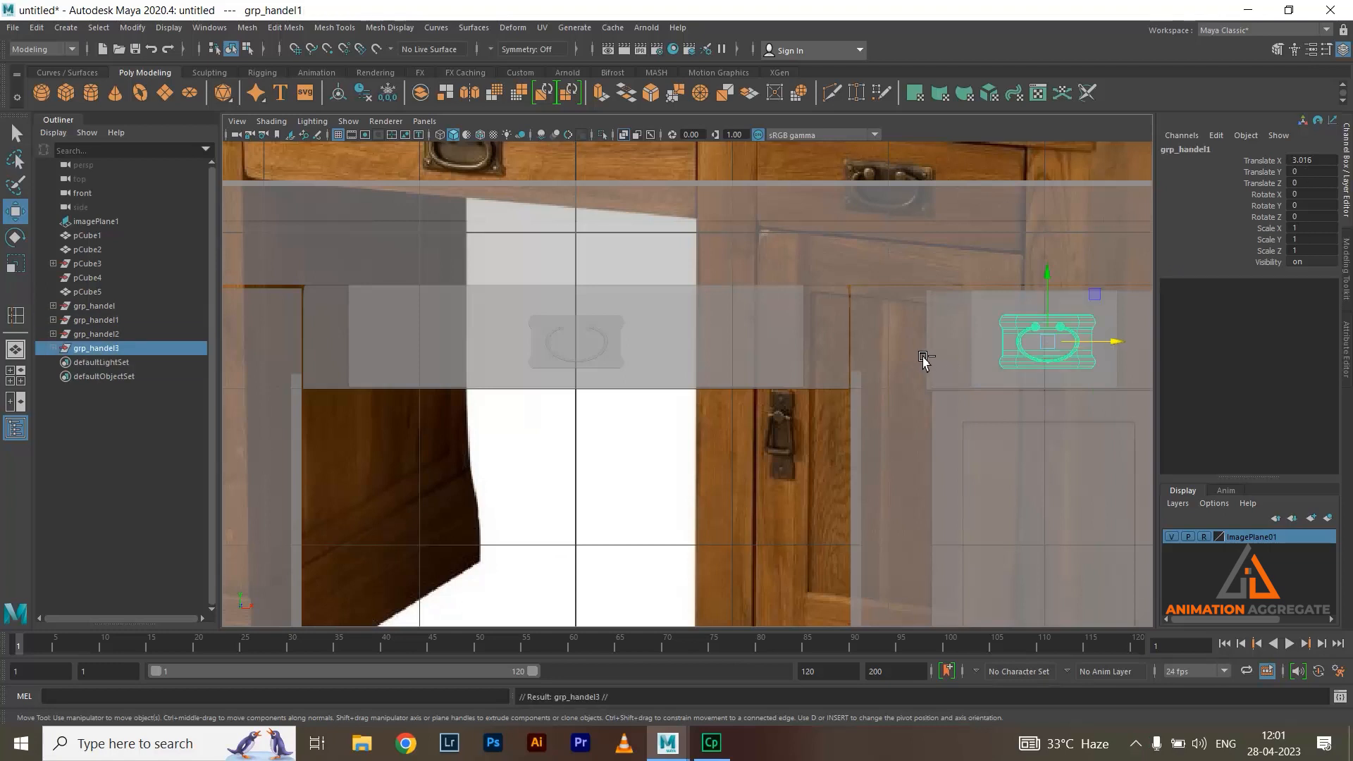
drag(1048, 277, 1048, 472)
alt+middle_drag(1085, 451, 962, 246)
alt+right_drag(962, 246, 1107, 395)
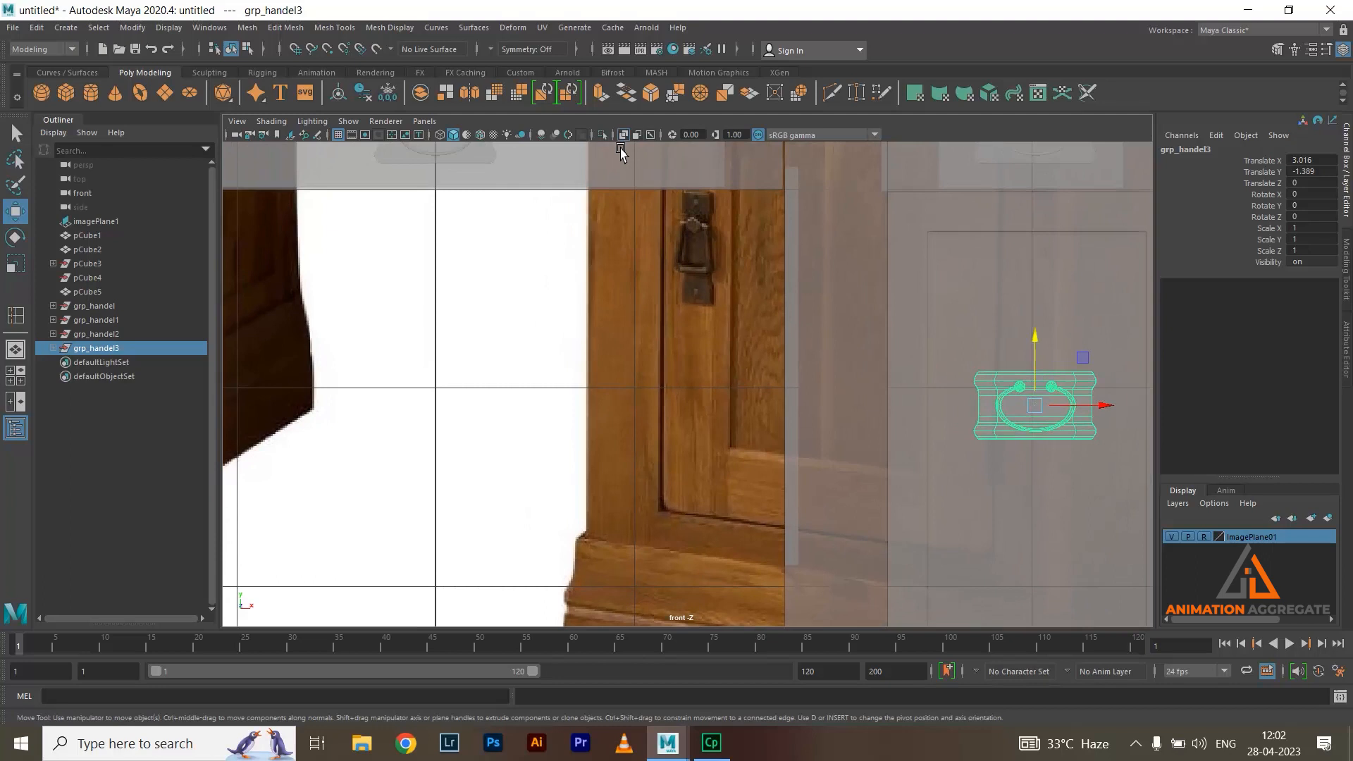
Shift the copied handle group sideways onto the door's inner stile at Translate X 2.583
alt+right_drag(1113, 522, 1026, 400)
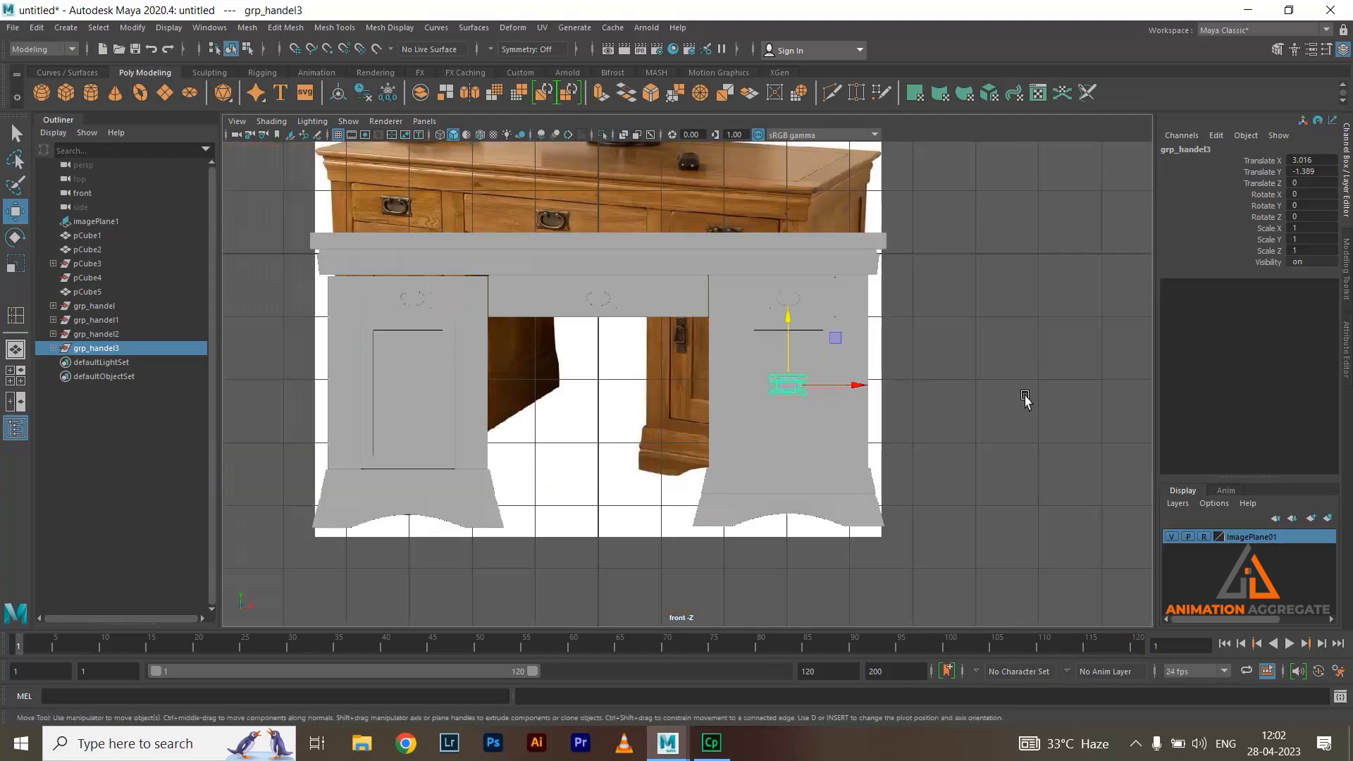
alt+right_drag(874, 349, 945, 395)
drag(934, 388, 887, 386)
alt+right_drag(887, 388, 1072, 489)
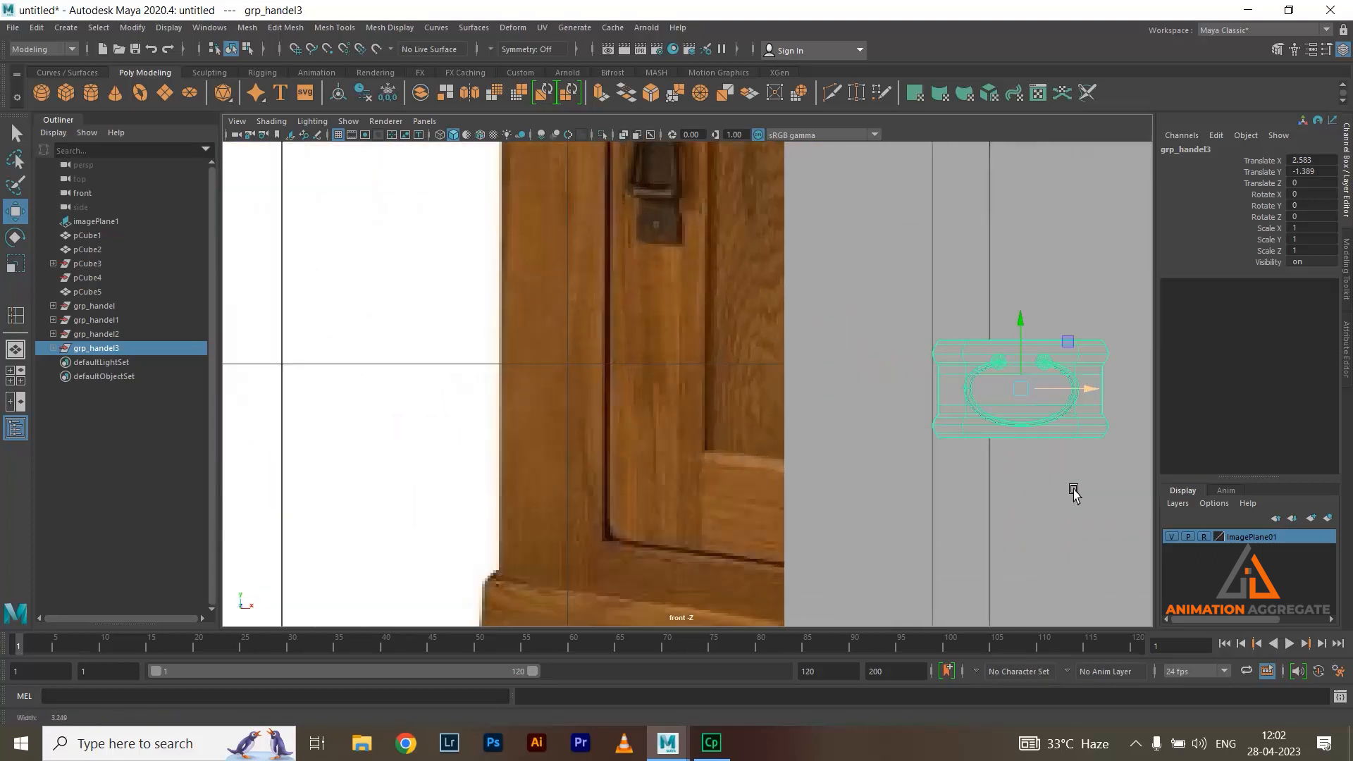
Turn off the door handle's smooth preview and narrow its backplate by moving the outer side's vertices inward
key(1)
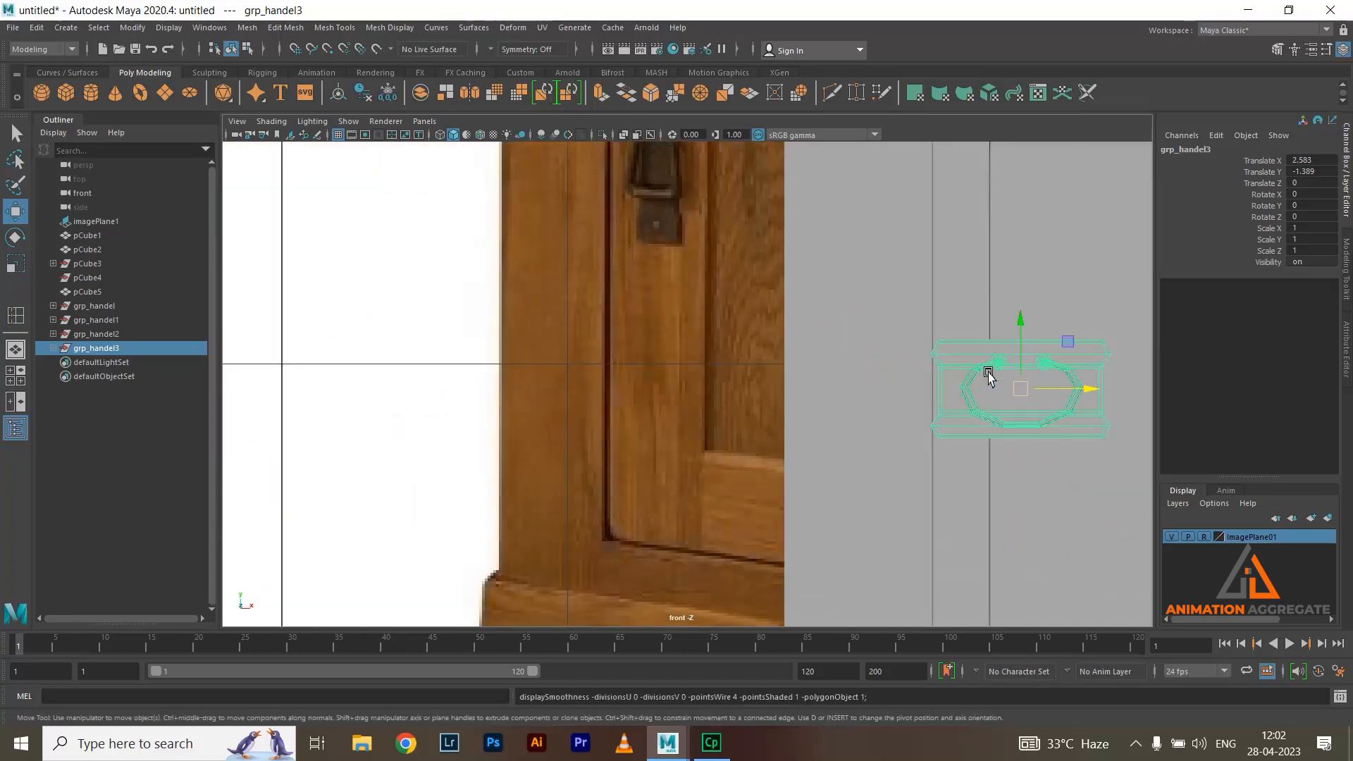
right_drag(957, 355, 920, 345)
drag(1050, 289, 1132, 462)
drag(1135, 389, 1006, 384)
Lengthen the backplate downward by its lower vertices, adjust its side vertices, and center the whole plate on the door stile
drag(914, 401, 1006, 459)
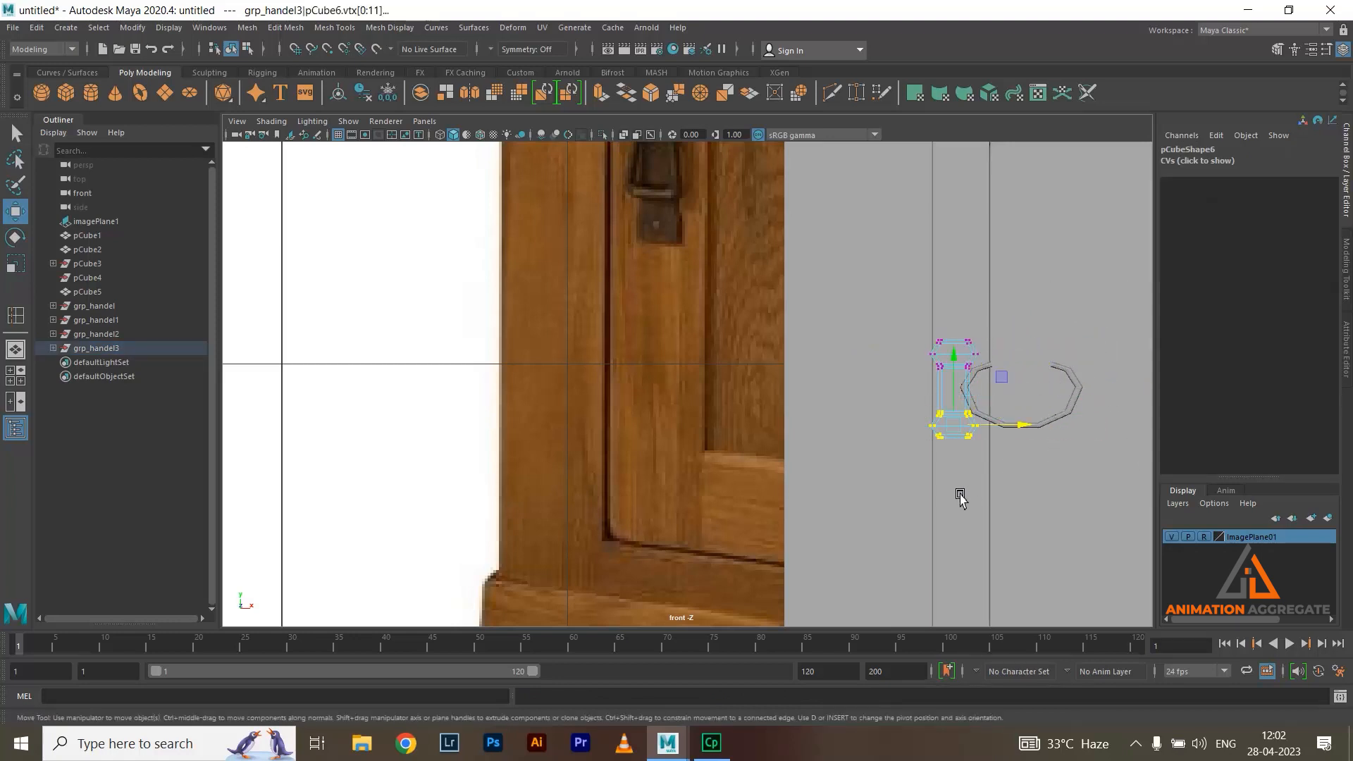
drag(959, 367, 955, 420)
drag(957, 308, 1013, 506)
drag(1033, 421, 1038, 420)
drag(907, 324, 1024, 544)
drag(1026, 416, 1031, 420)
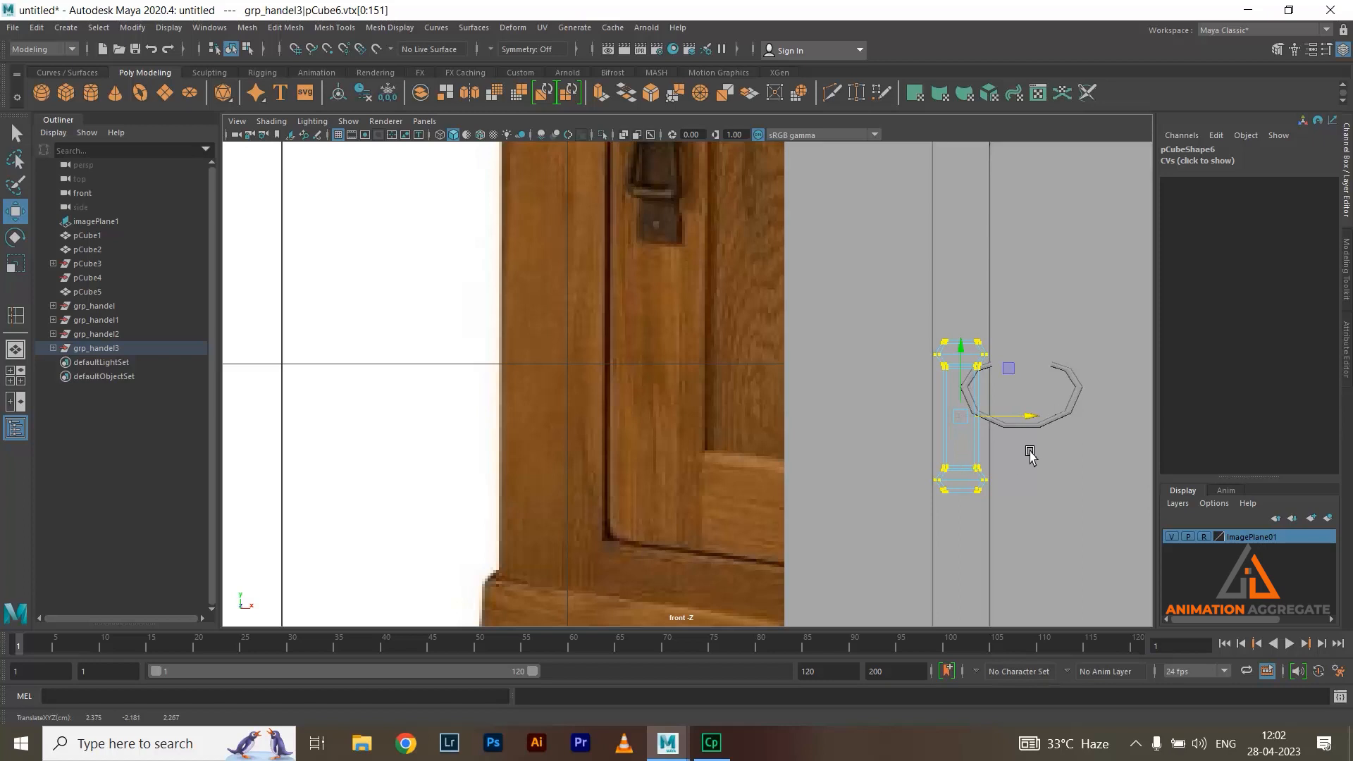
Examine the reshaped backplate on the door in perspective and the matching door handle in the reference image
click(1044, 423)
click(953, 376)
key(space)
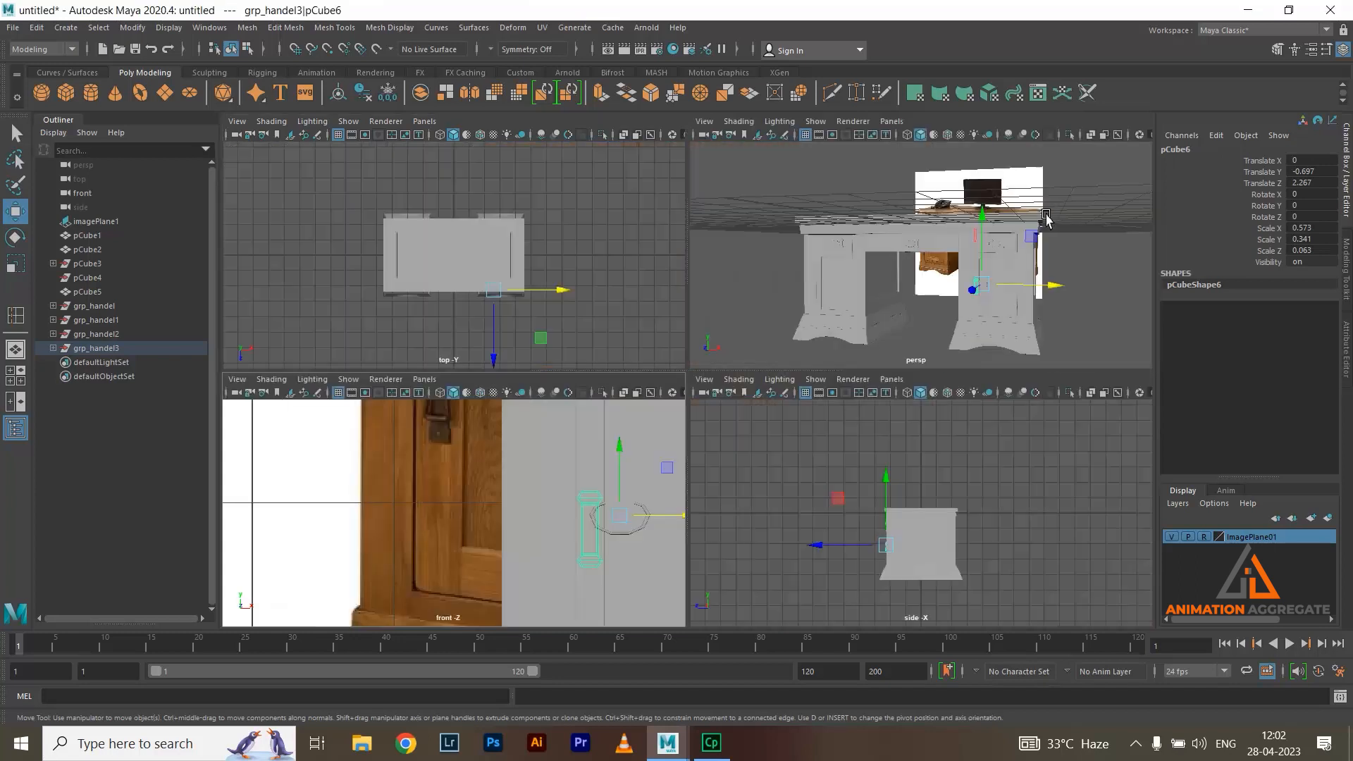
key(space)
key(space)
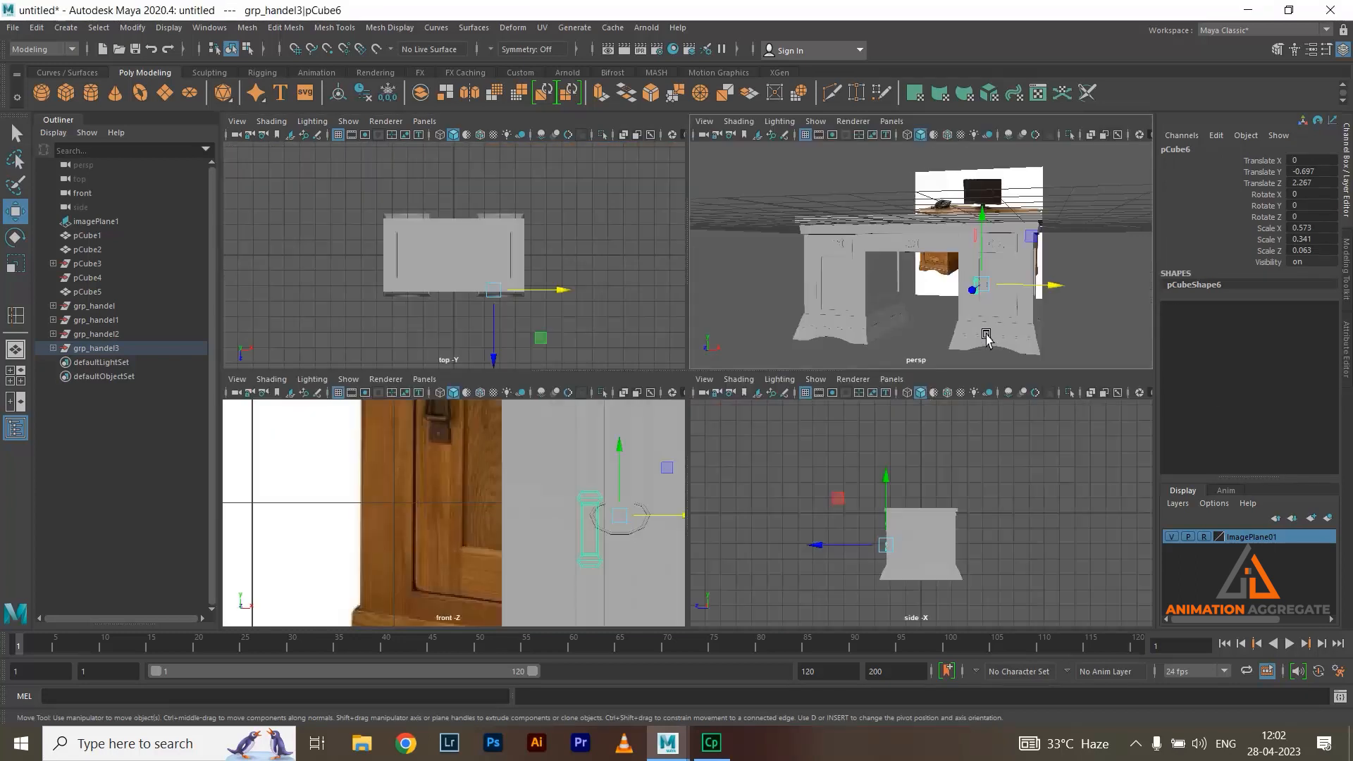
alt+drag(981, 317, 963, 325)
key(space)
alt+right_drag(965, 346, 840, 373)
alt+drag(841, 372, 755, 341)
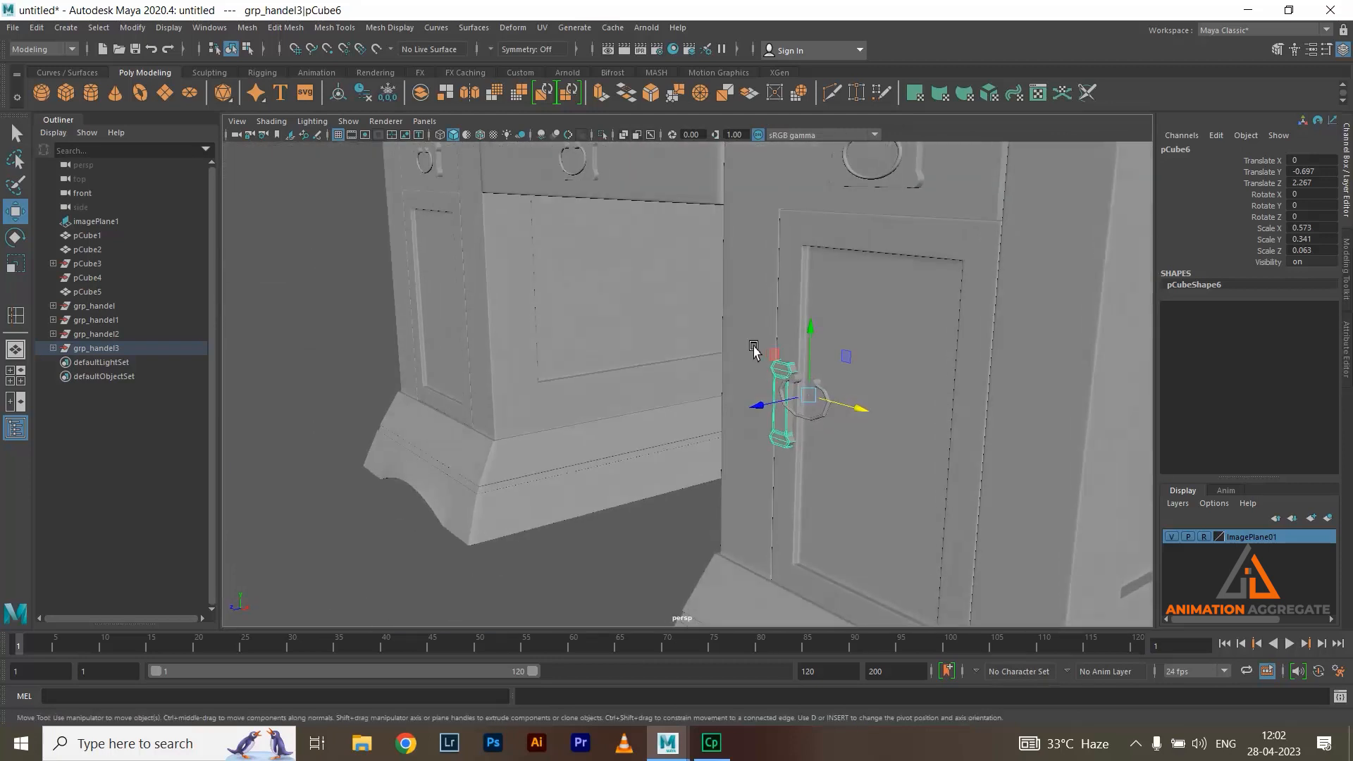
alt+right_drag(755, 341, 930, 472)
alt+drag(869, 446, 837, 416)
click(724, 457)
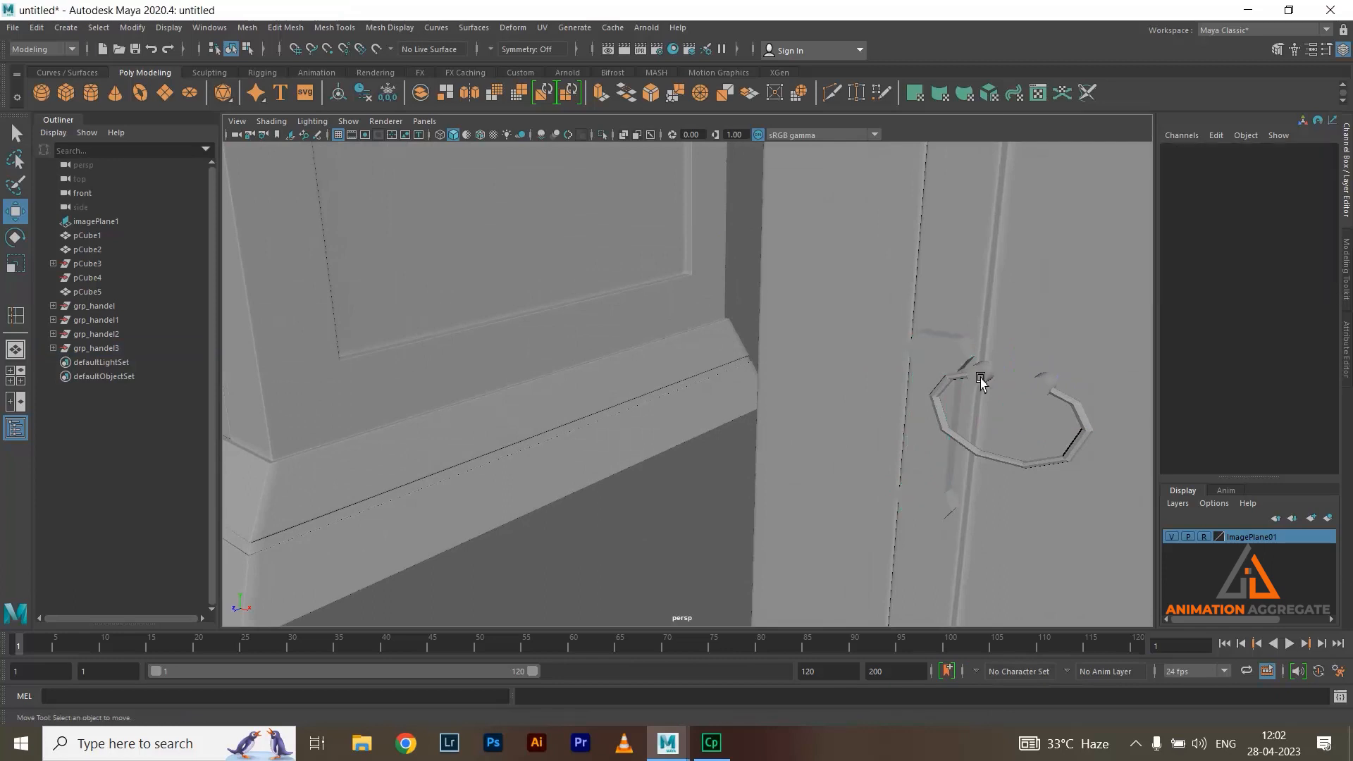
scroll(1048, 444, down, 10)
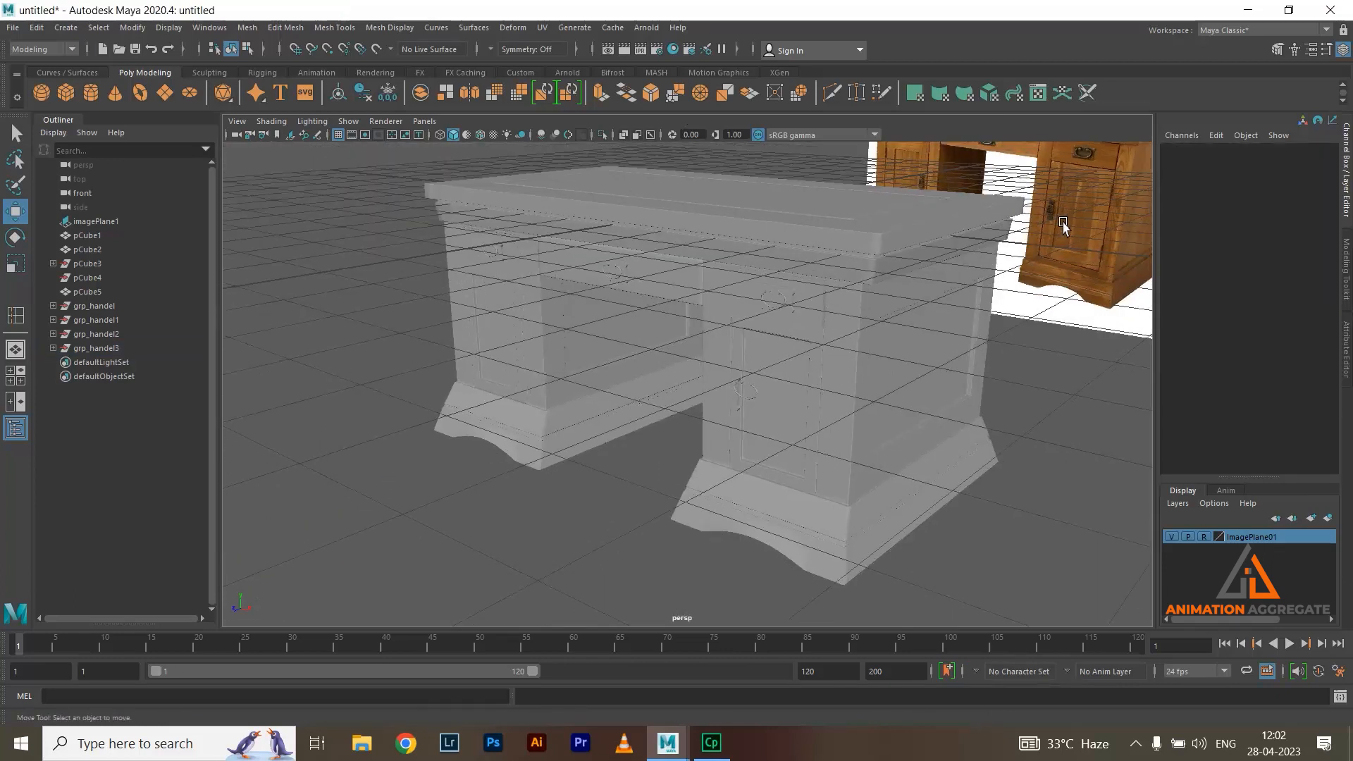
alt+drag(1063, 225, 1048, 272)
key(space)
key(space)
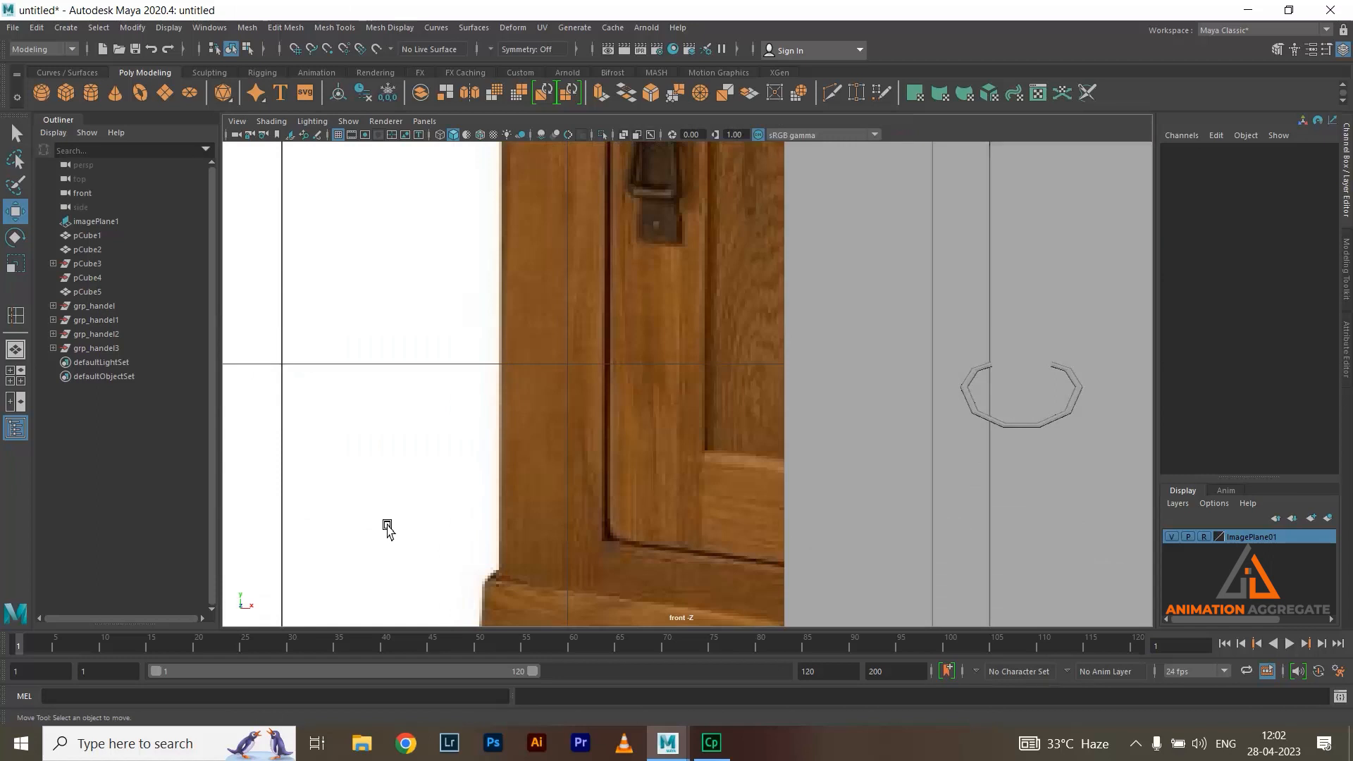
scroll(677, 231, down, 8)
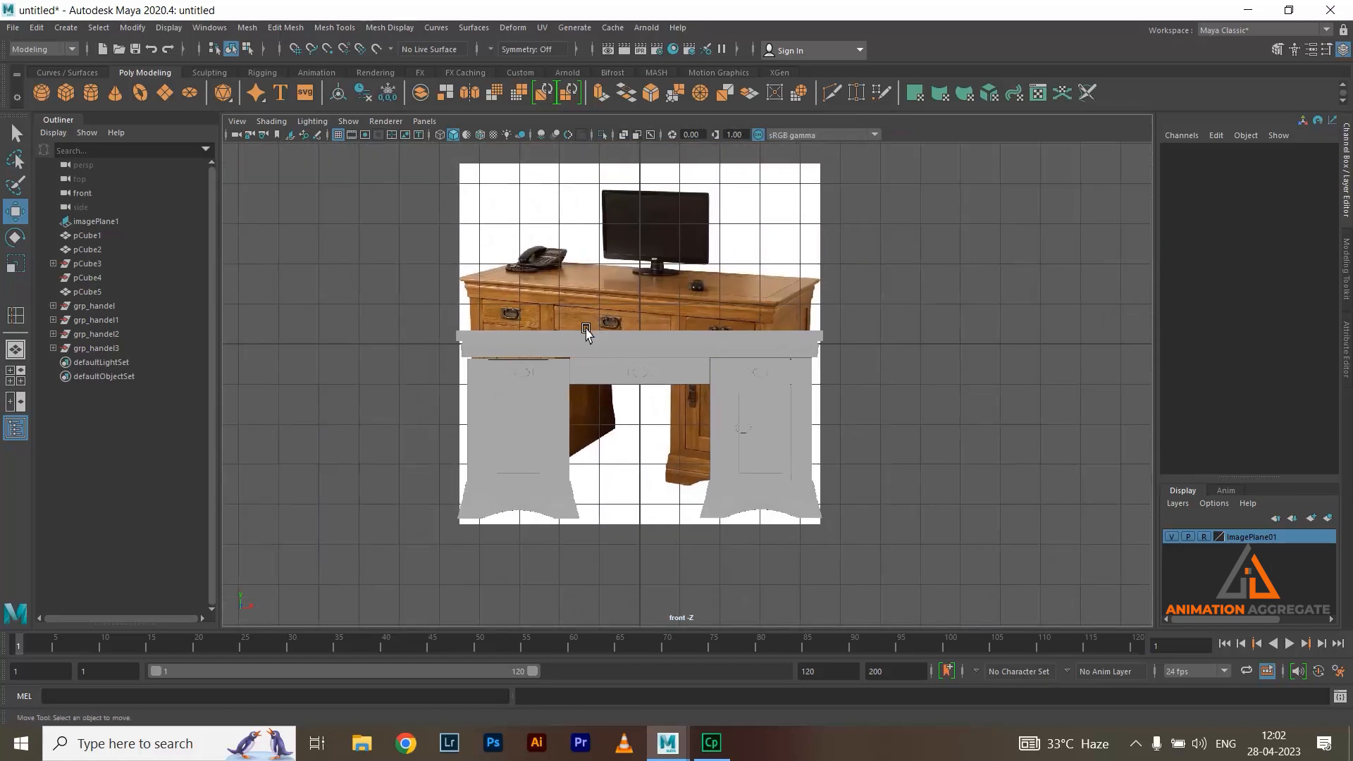
scroll(628, 344, up, 8)
scroll(765, 478, up, 3)
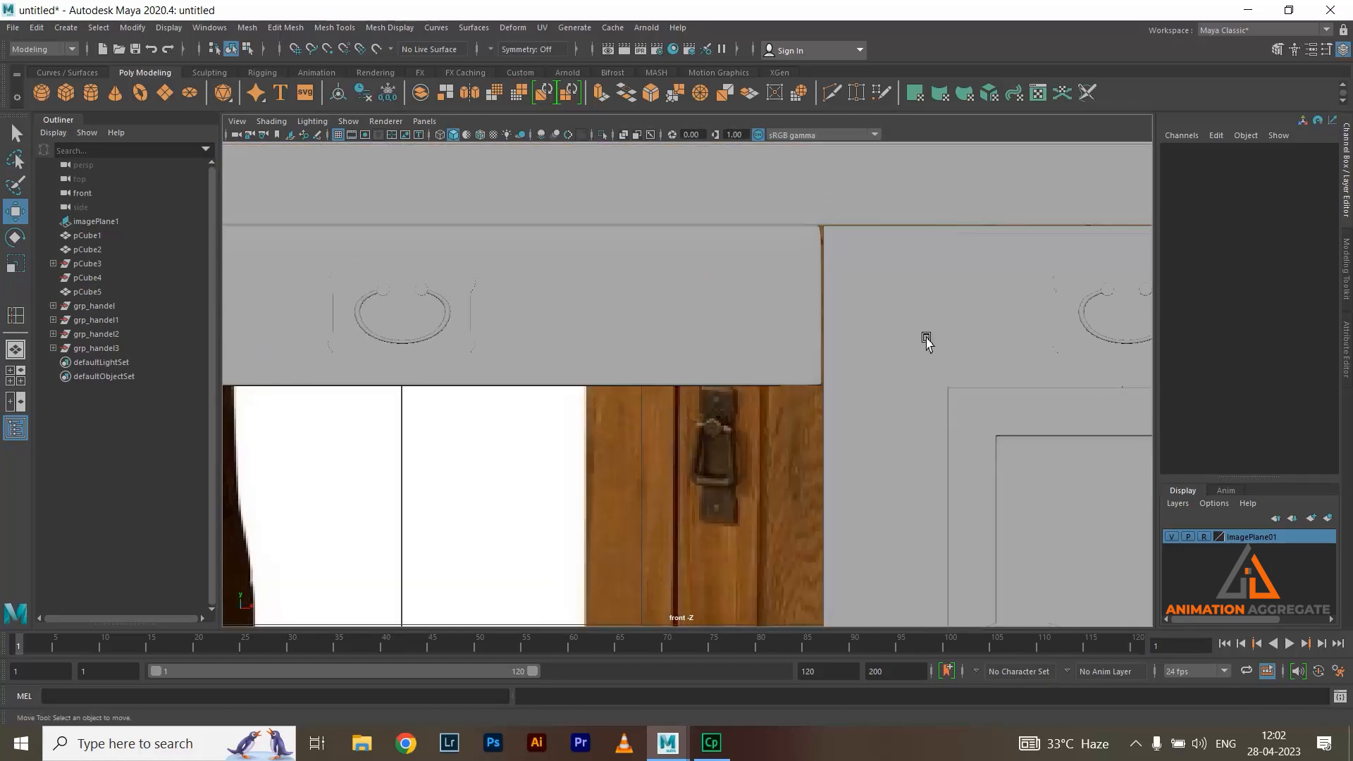
Duplicate the door handle's round peg, show wireframe on shaded, and position the copy on the backplate's upper part
key(space)
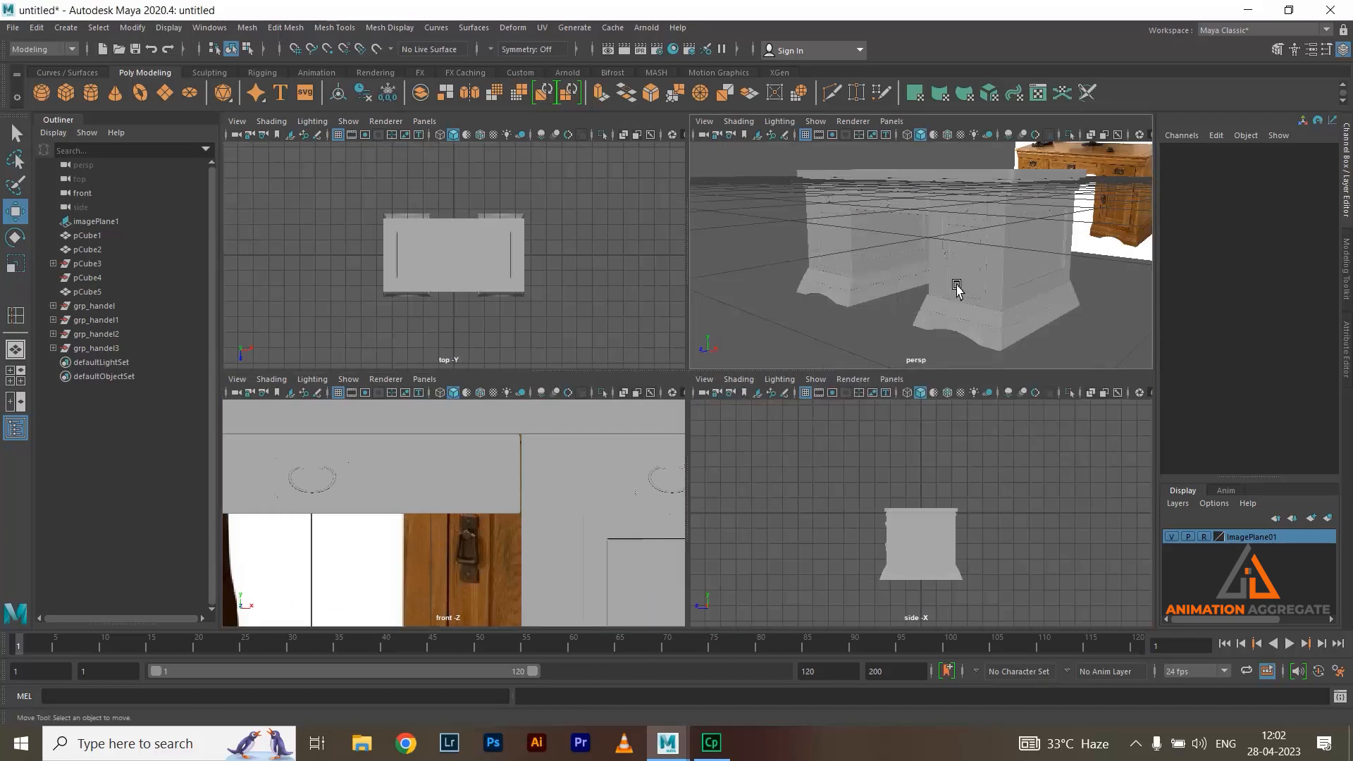
key(space)
scroll(656, 317, up, 6)
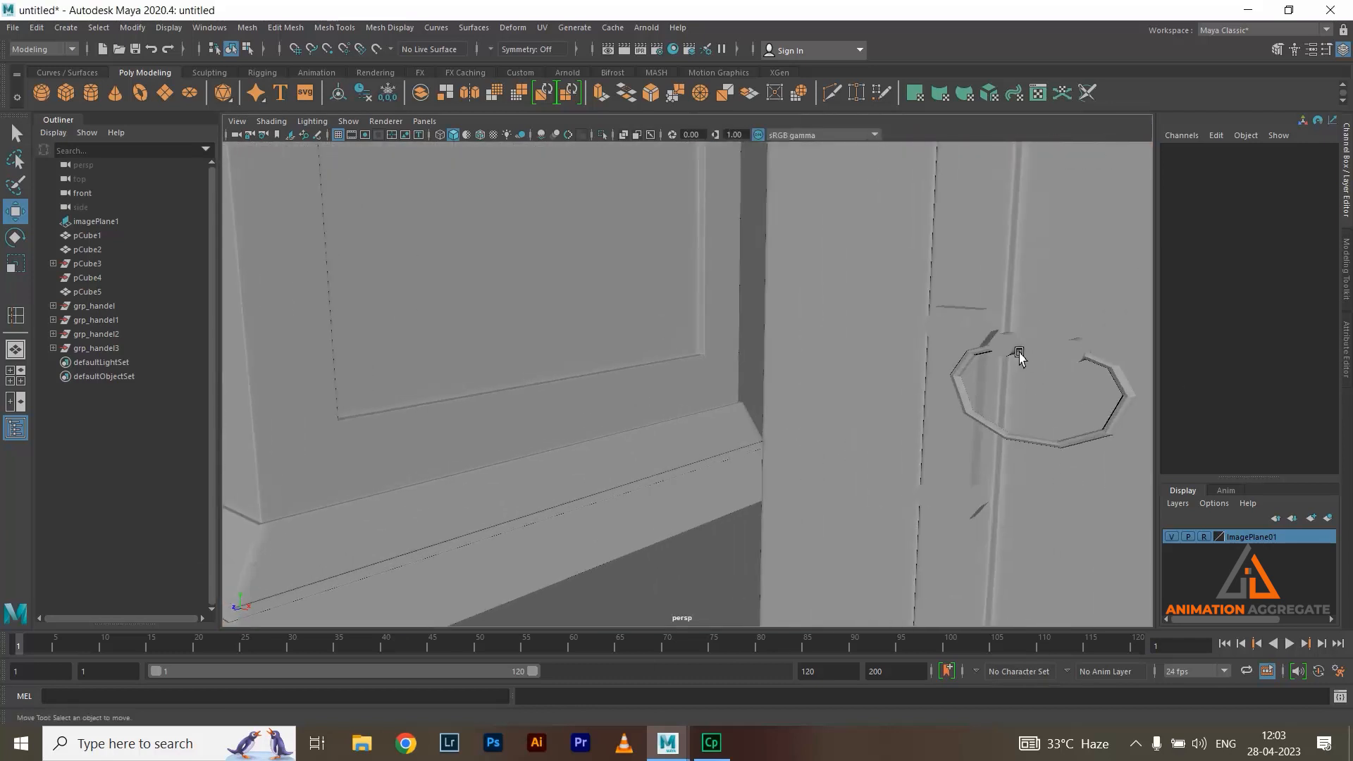
click(1019, 352)
mouse_move(1038, 417)
alt+mouse_down()
mouse_move(1072, 405)
mouse_move(1072, 347)
mouse_move(1015, 341)
mouse_move(1033, 341)
mouse_move(1021, 399)
alt+mouse_up()
key(ctrl+d)
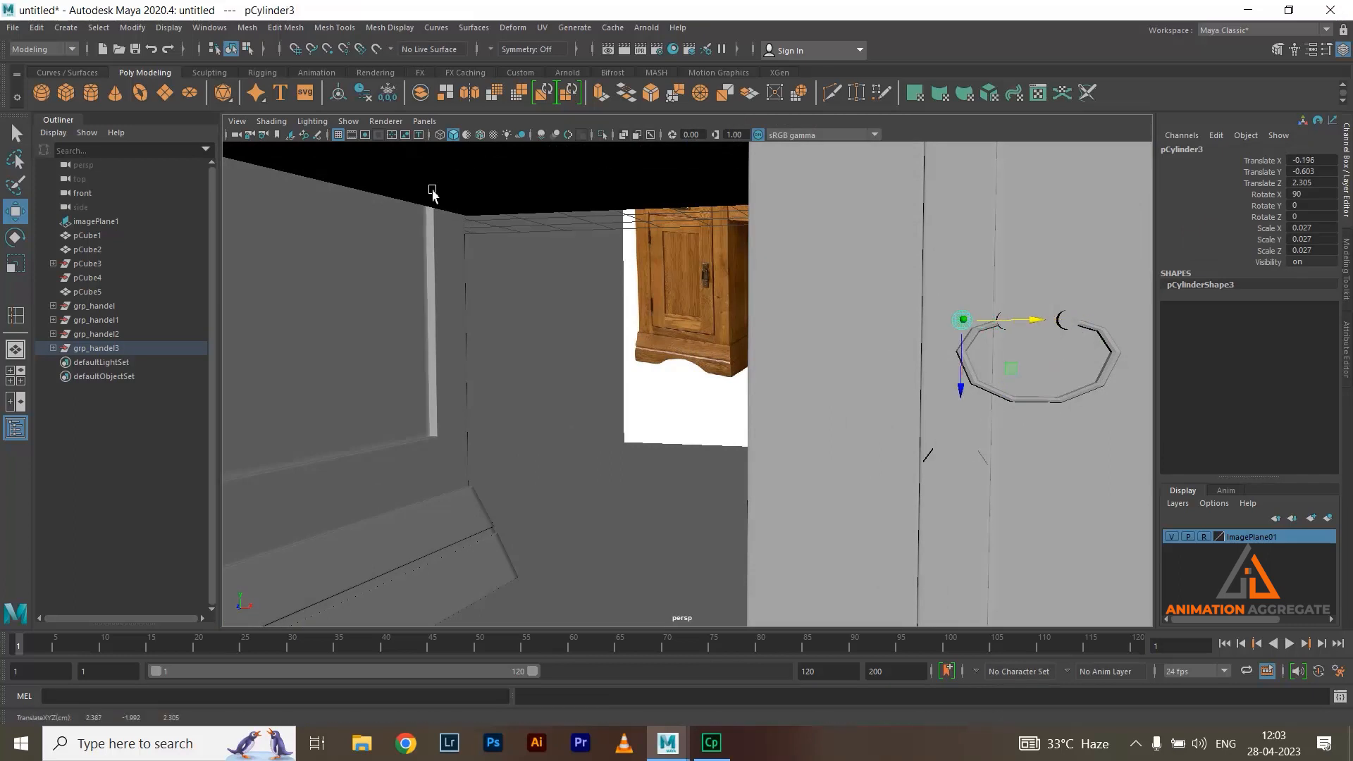
click(480, 134)
alt+drag(1002, 377, 1035, 326)
drag(969, 390, 972, 416)
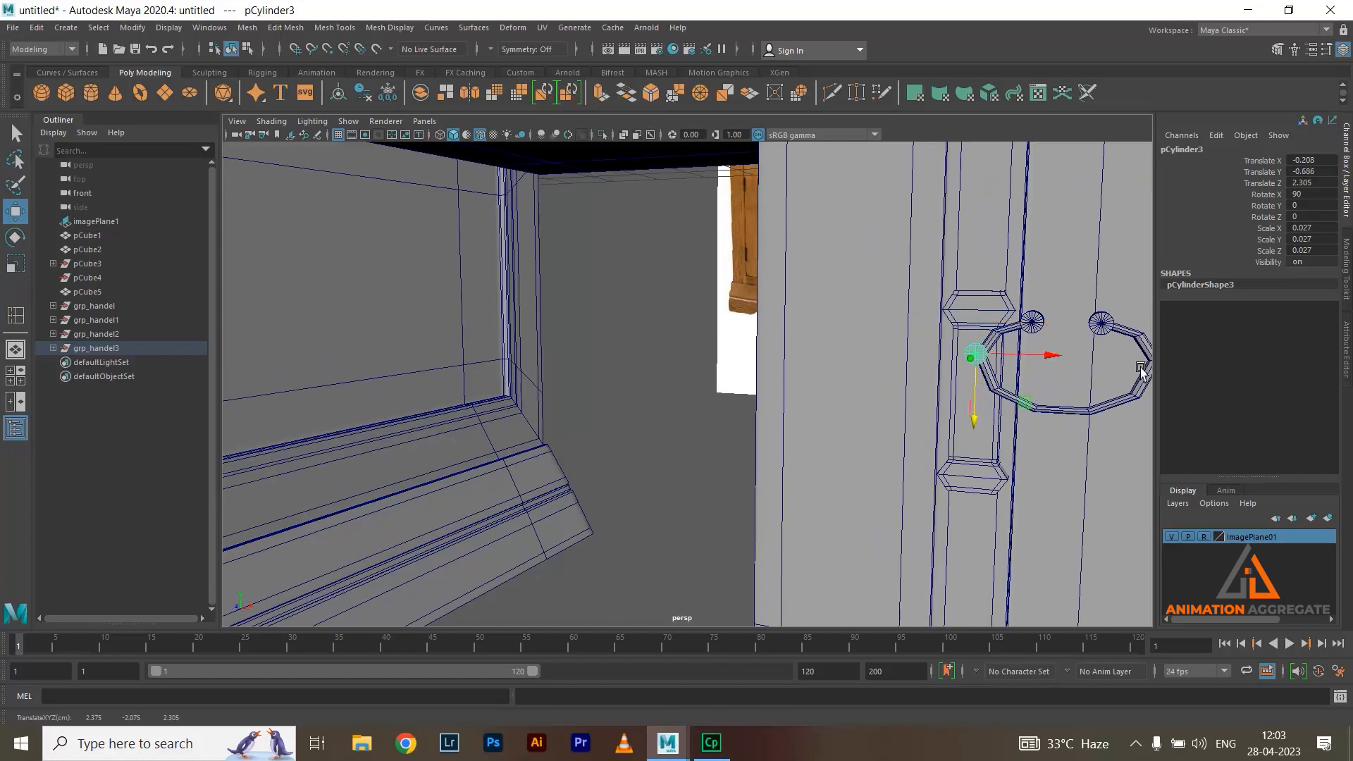
Delete the oval ring from the door handle copy
alt+drag(1141, 371, 1124, 402)
click(1123, 404)
drag(1070, 447, 1068, 495)
drag(1142, 423, 1045, 441)
key(Delete)
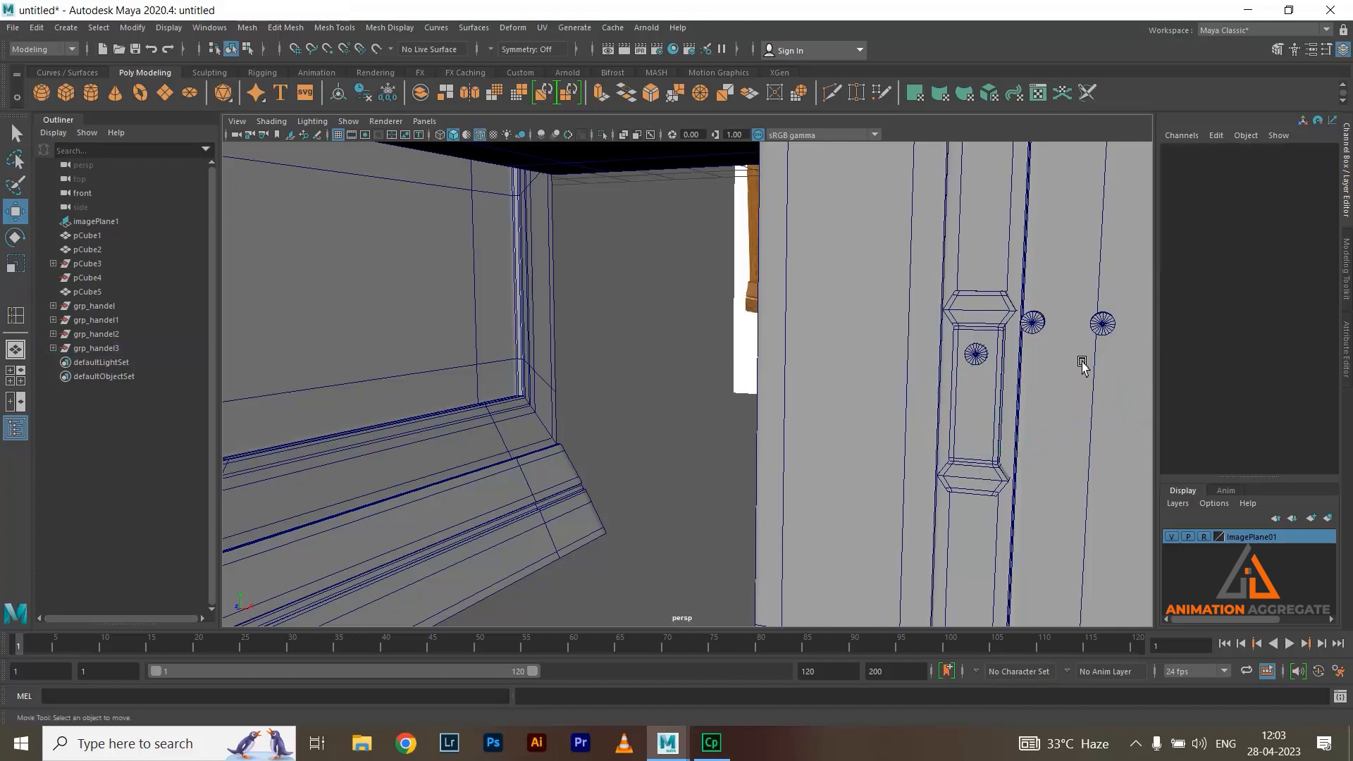
Create a polygon torus, rotate it 90 degrees in X, and move it in front of the desk at Translate X 2.466, Z 5.433
scroll(922, 376, down, 2)
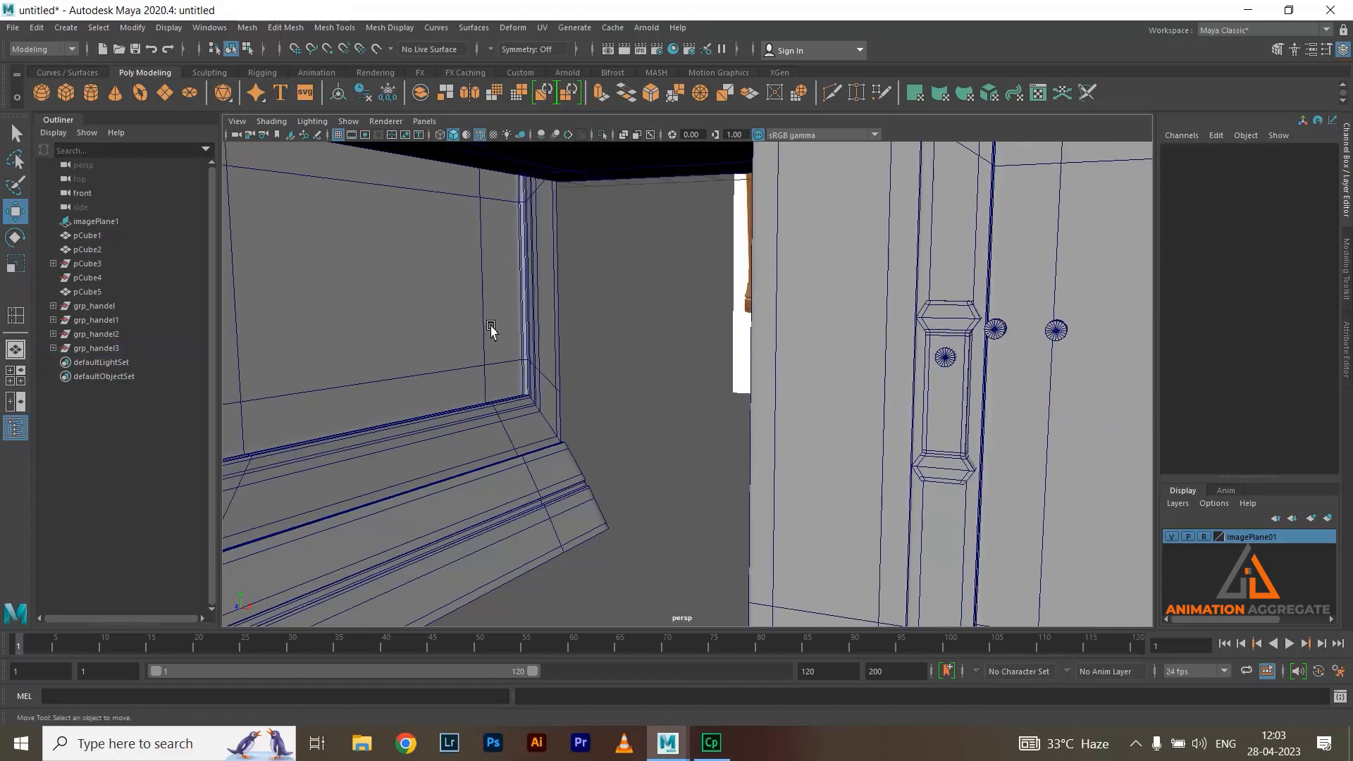
alt+middle_drag(935, 338, 915, 295)
scroll(915, 294, down, 2)
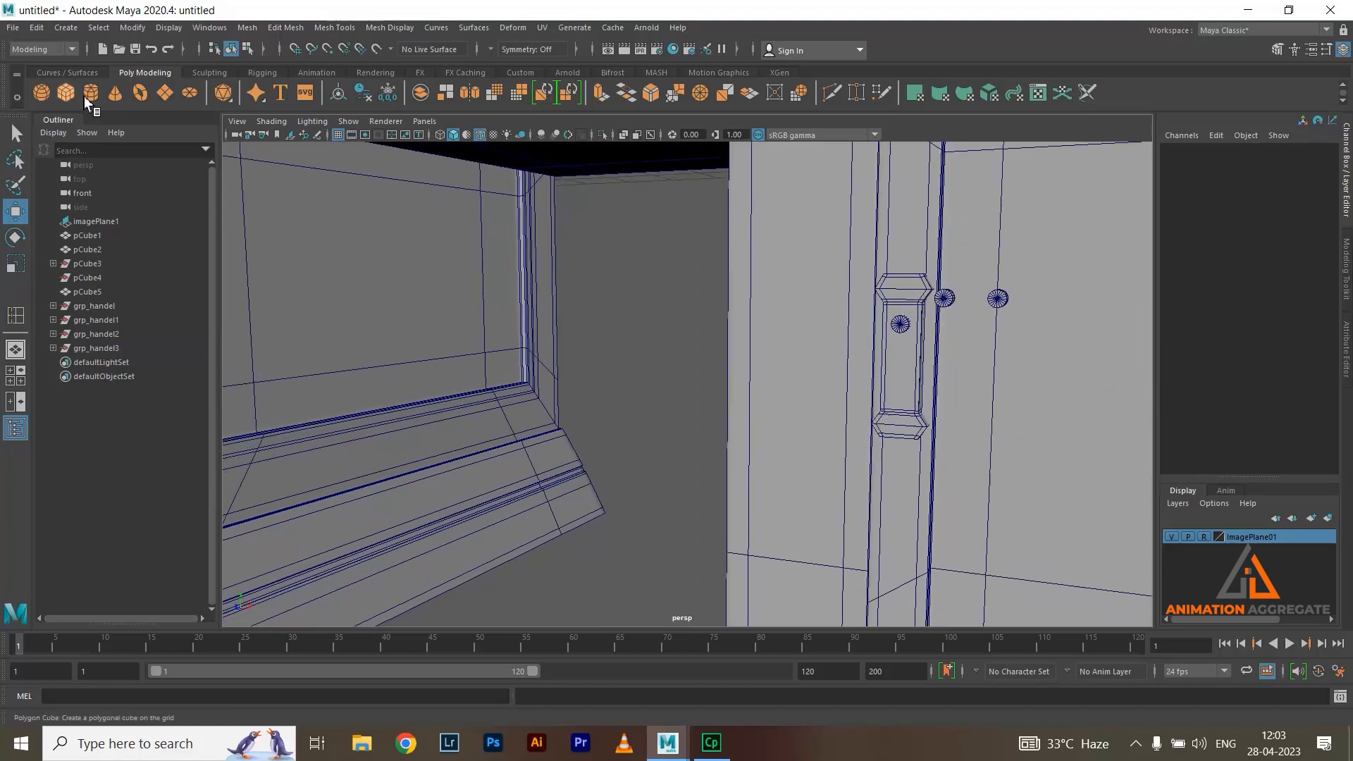
click(139, 93)
scroll(664, 272, down, 3)
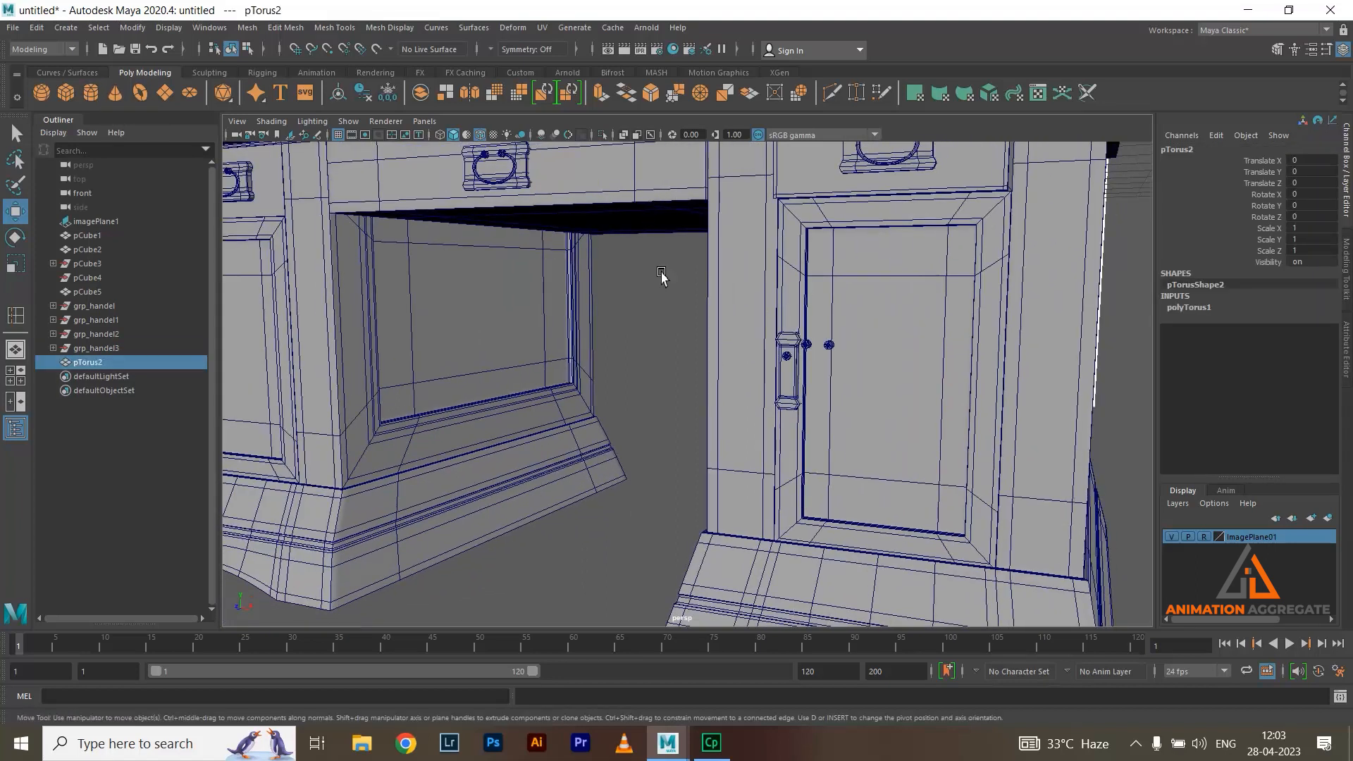
scroll(592, 245, down, 3)
alt+drag(592, 245, 665, 296)
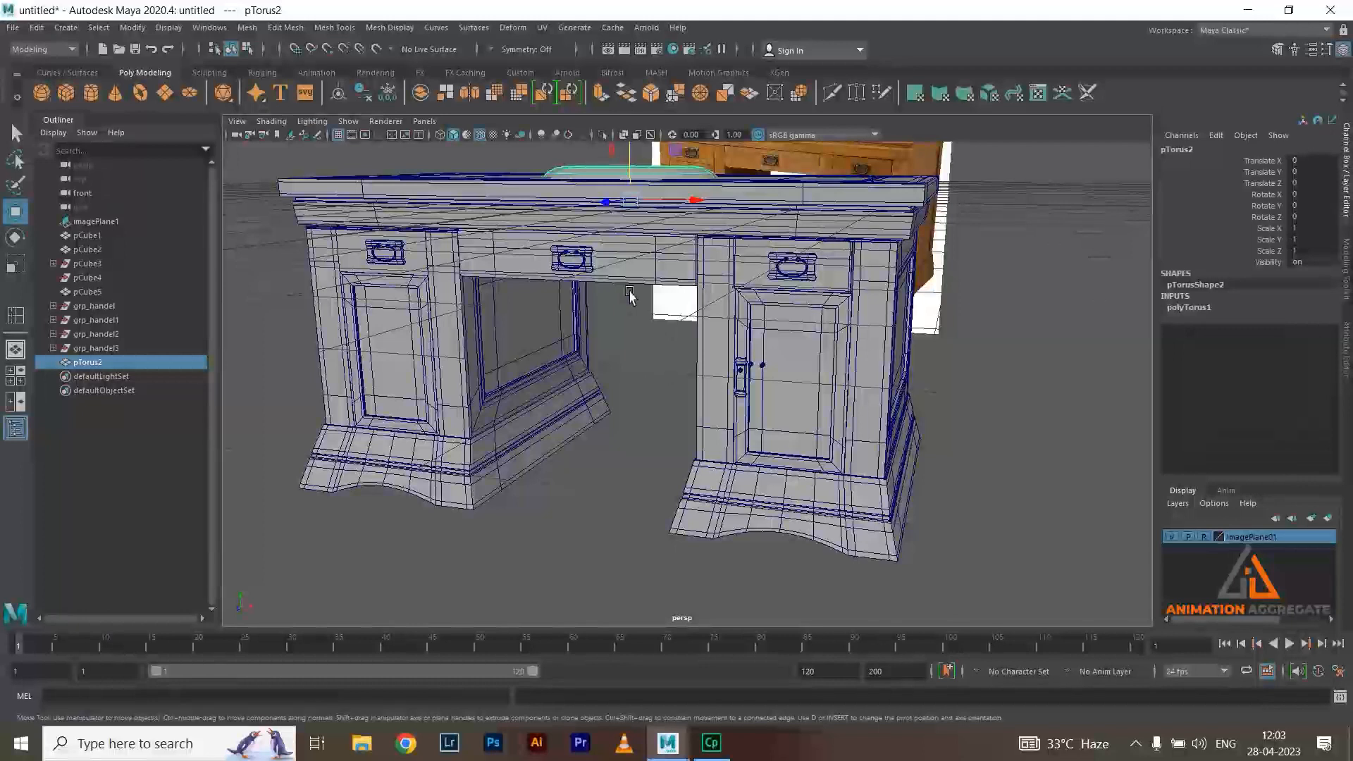
key(e)
drag(606, 178, 748, 247)
key(w)
alt+right_drag(881, 344, 763, 310)
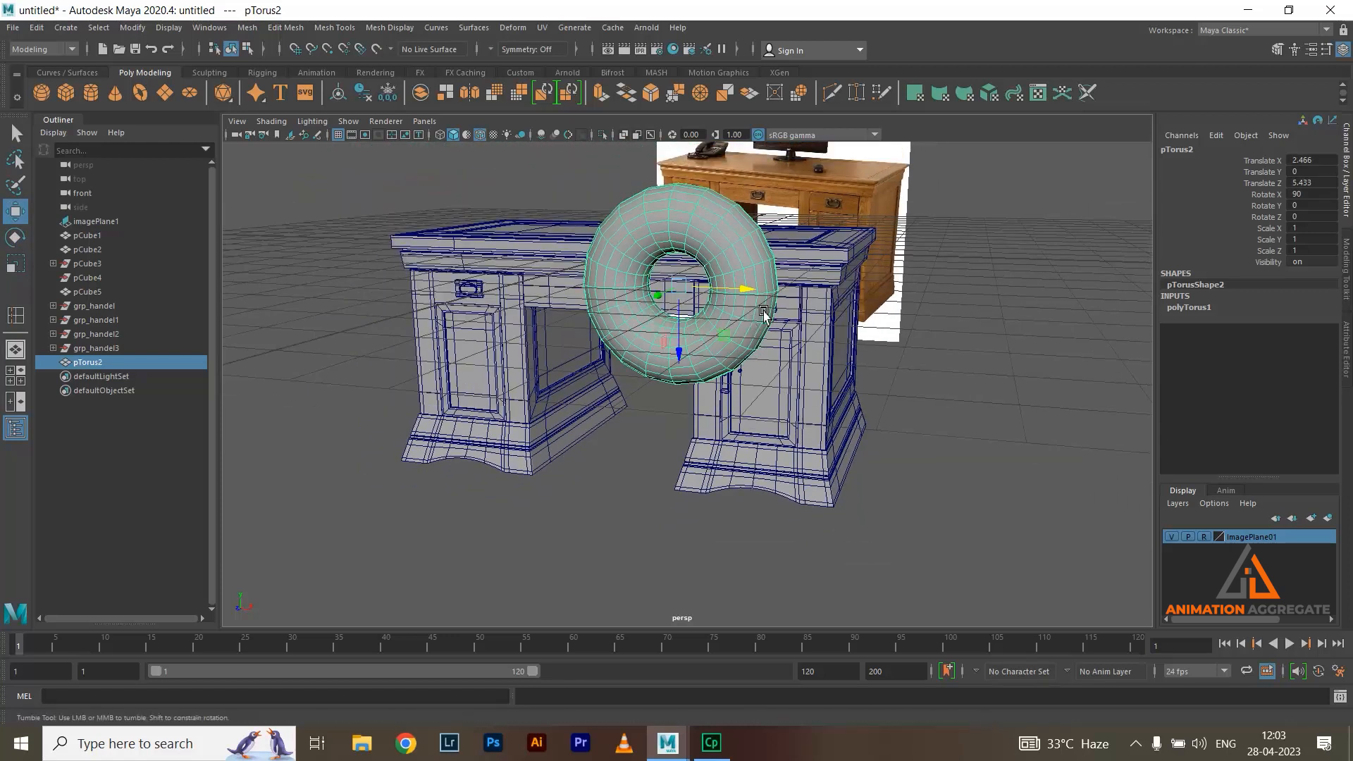
alt+drag(763, 310, 892, 296)
Set the new torus's Radius to 0.55 and Section Radius to 0.05
click(1209, 308)
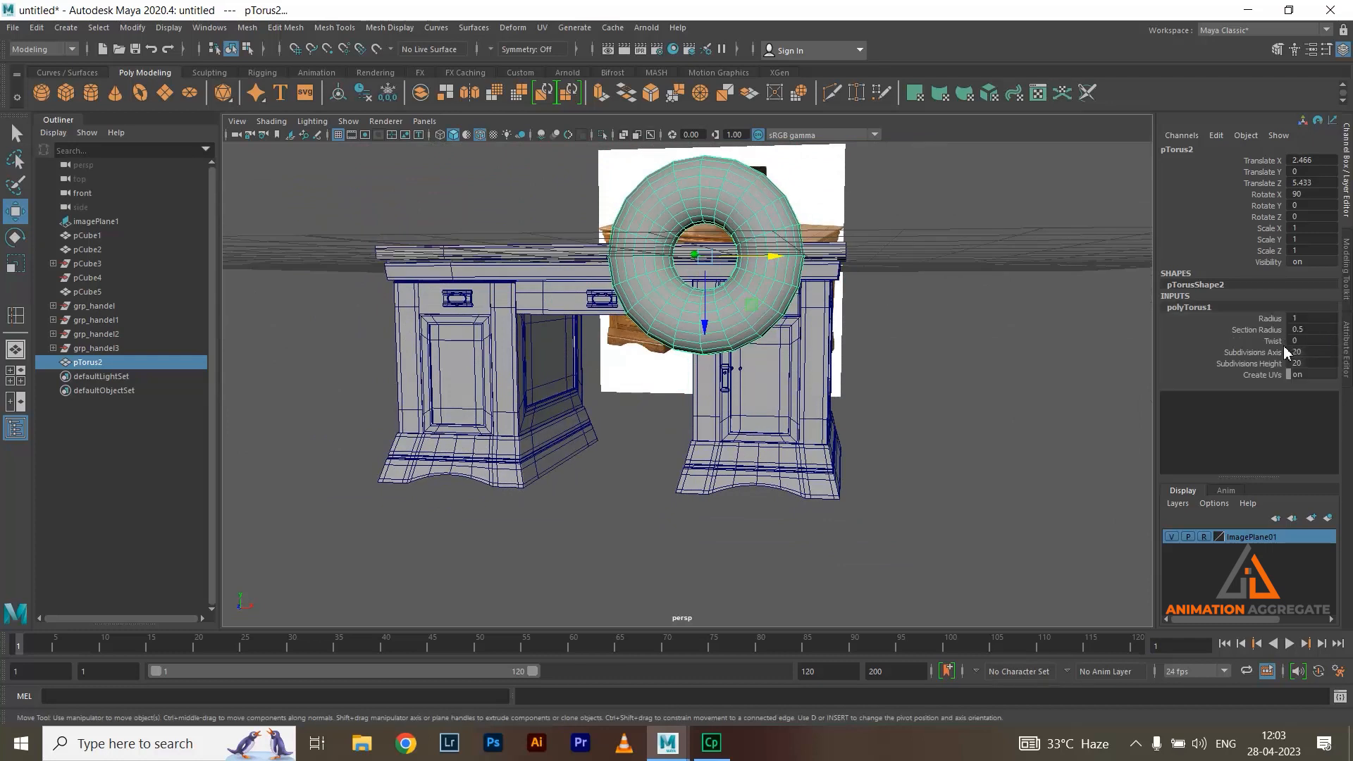
drag(1273, 318, 1281, 335)
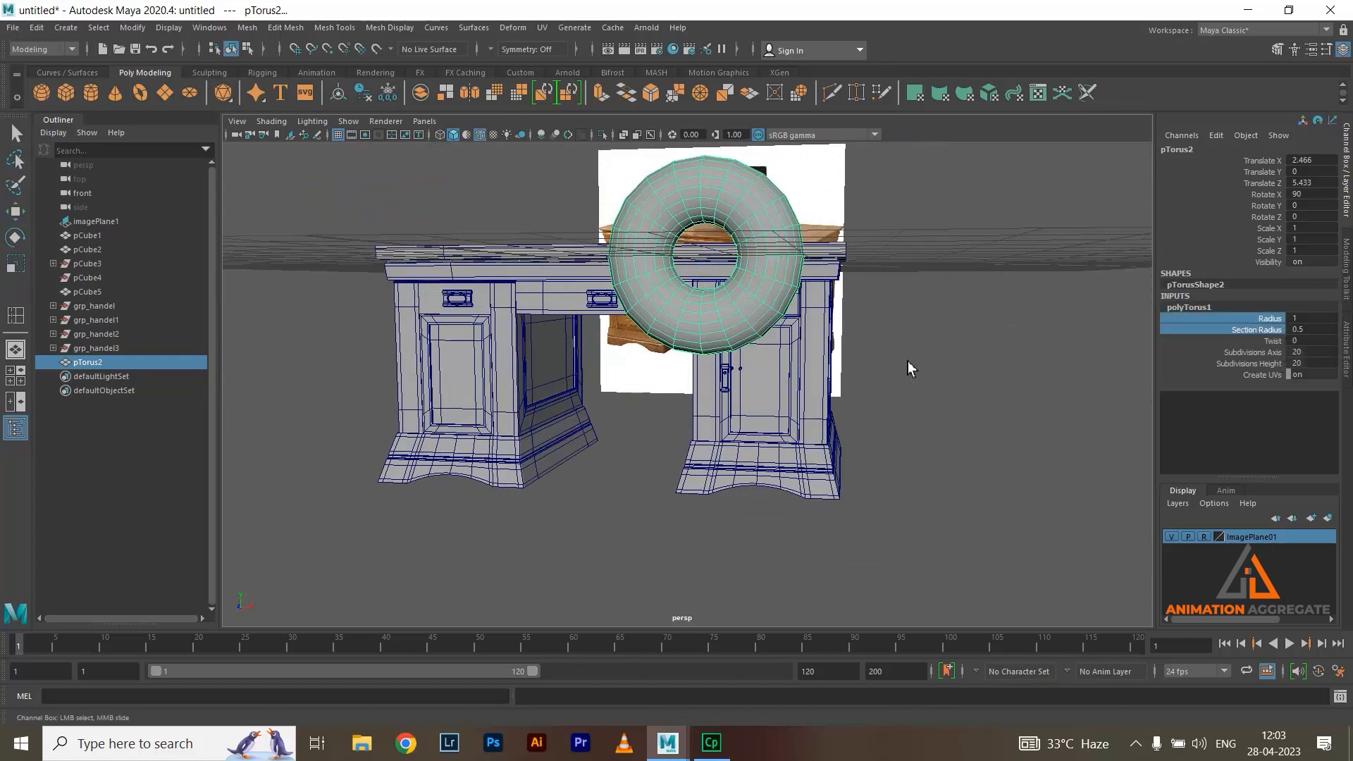
middle_drag(992, 339, 955, 341)
scroll(876, 321, down, 2)
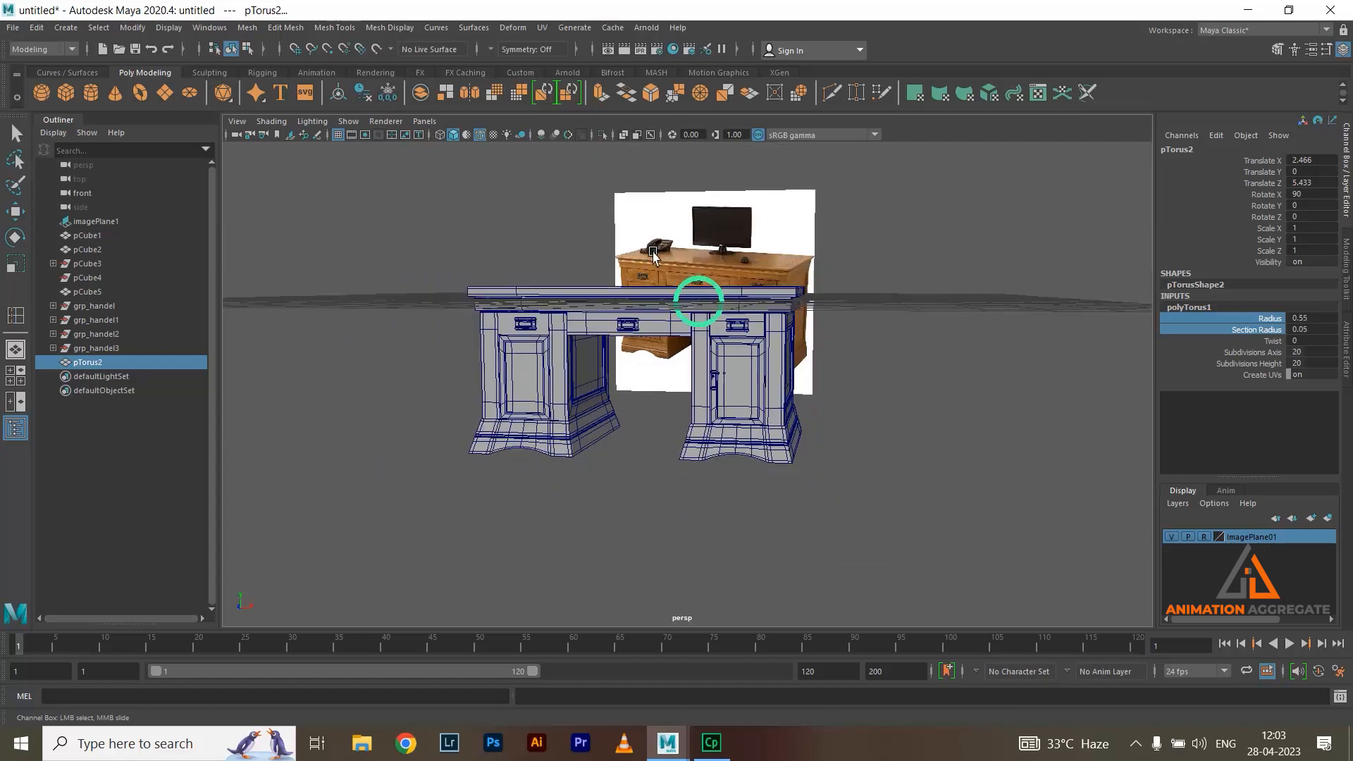
scroll(653, 255, up, 4)
Set the new torus's Subdivisions Axis and Subdivisions Height to 6
drag(1269, 352, 1272, 370)
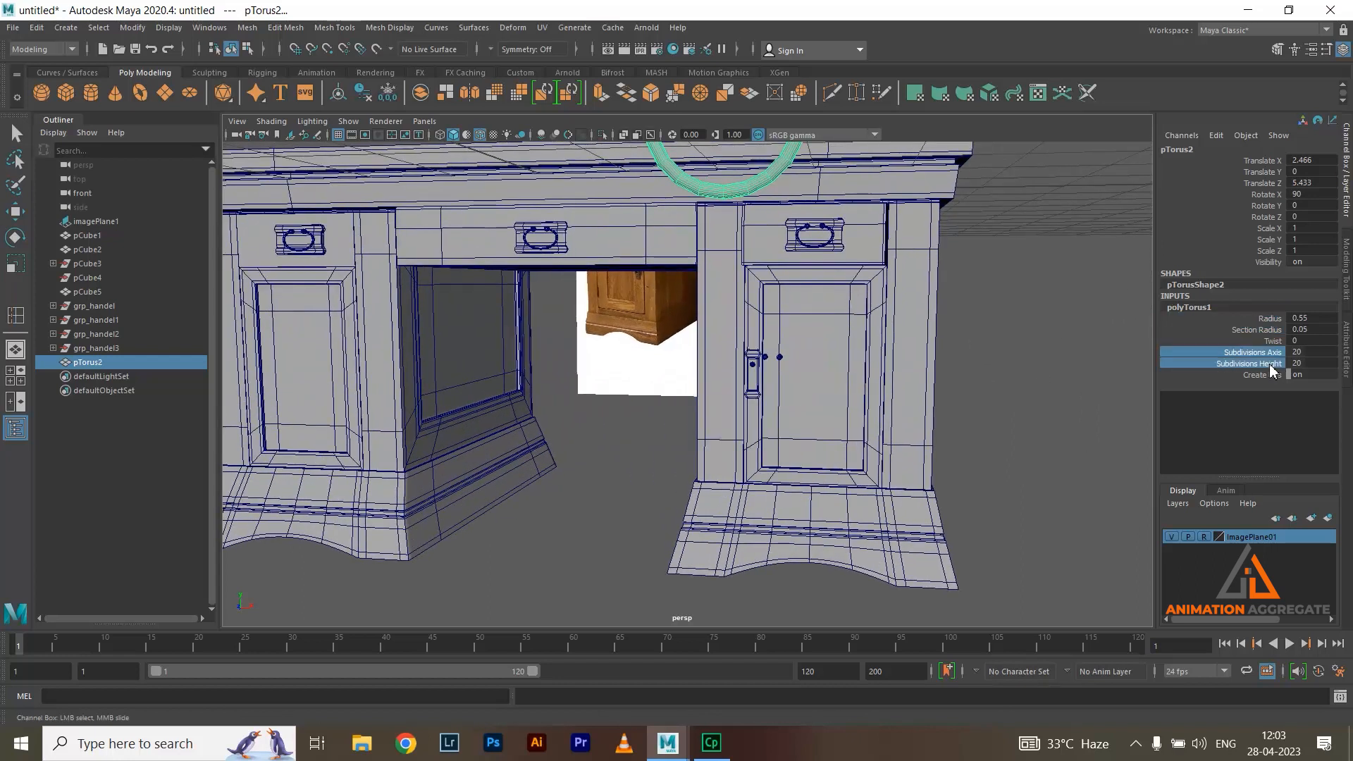
scroll(890, 345, down, 5)
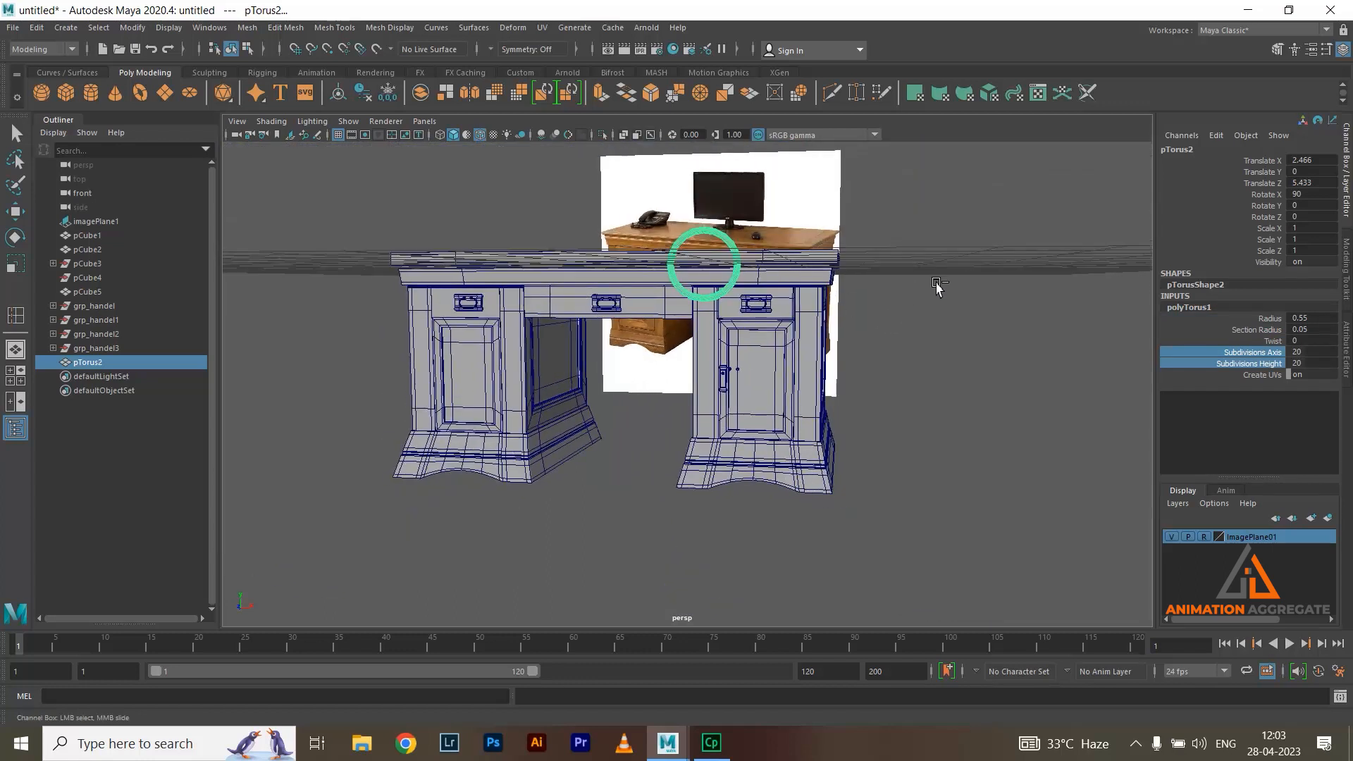
scroll(1035, 318, down, 2)
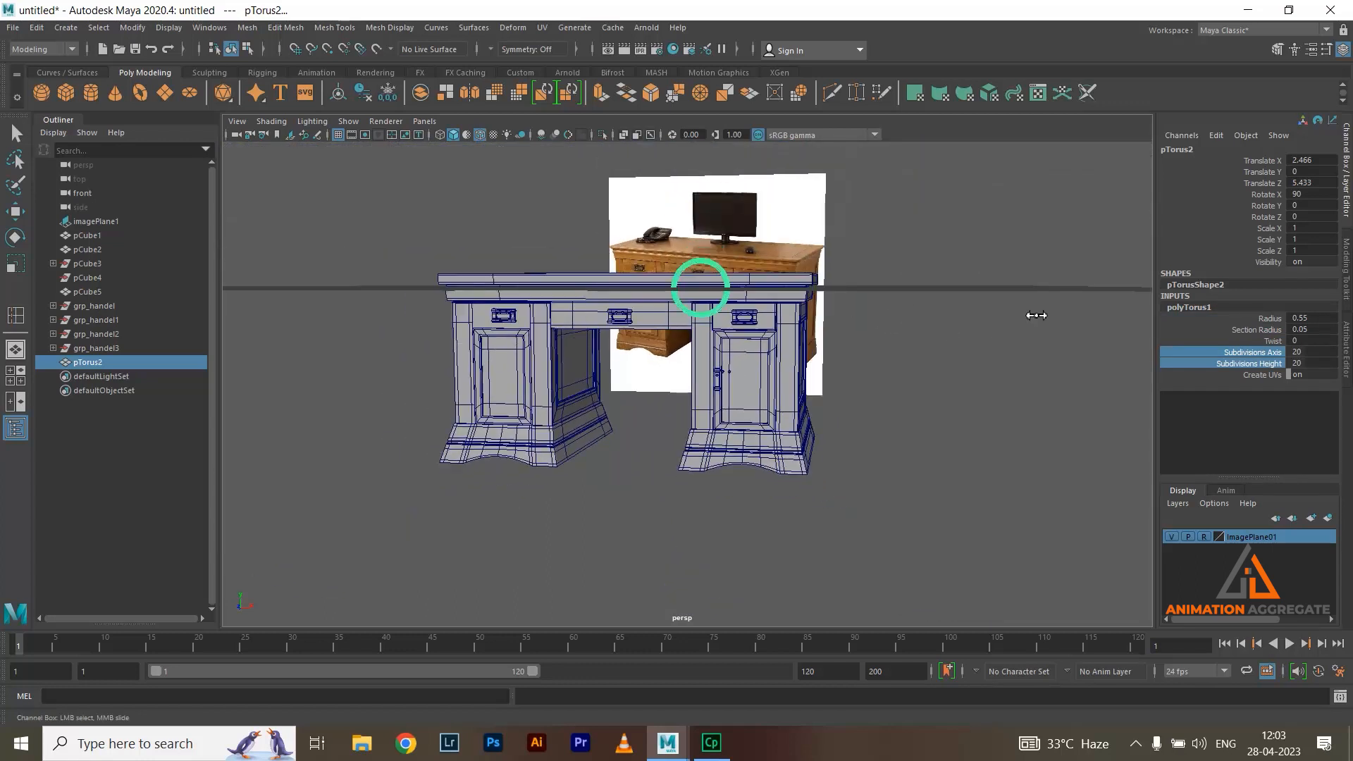
middle_drag(980, 317, 937, 322)
scroll(813, 306, up, 8)
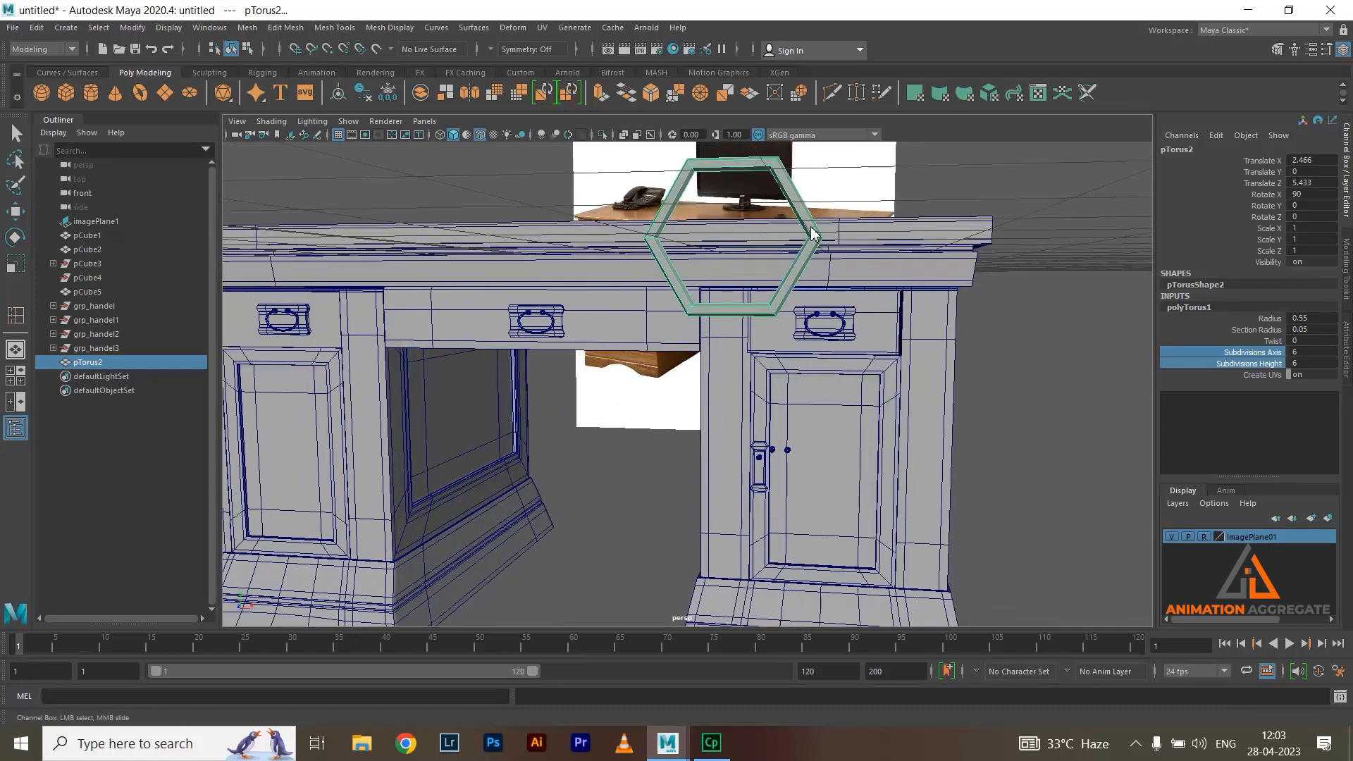
Scale the torus ring's two outer side vertex groups inward along X to straighten its sides into a rectangular frame
right_drag(813, 236, 747, 222)
drag(634, 222, 864, 256)
key(w)
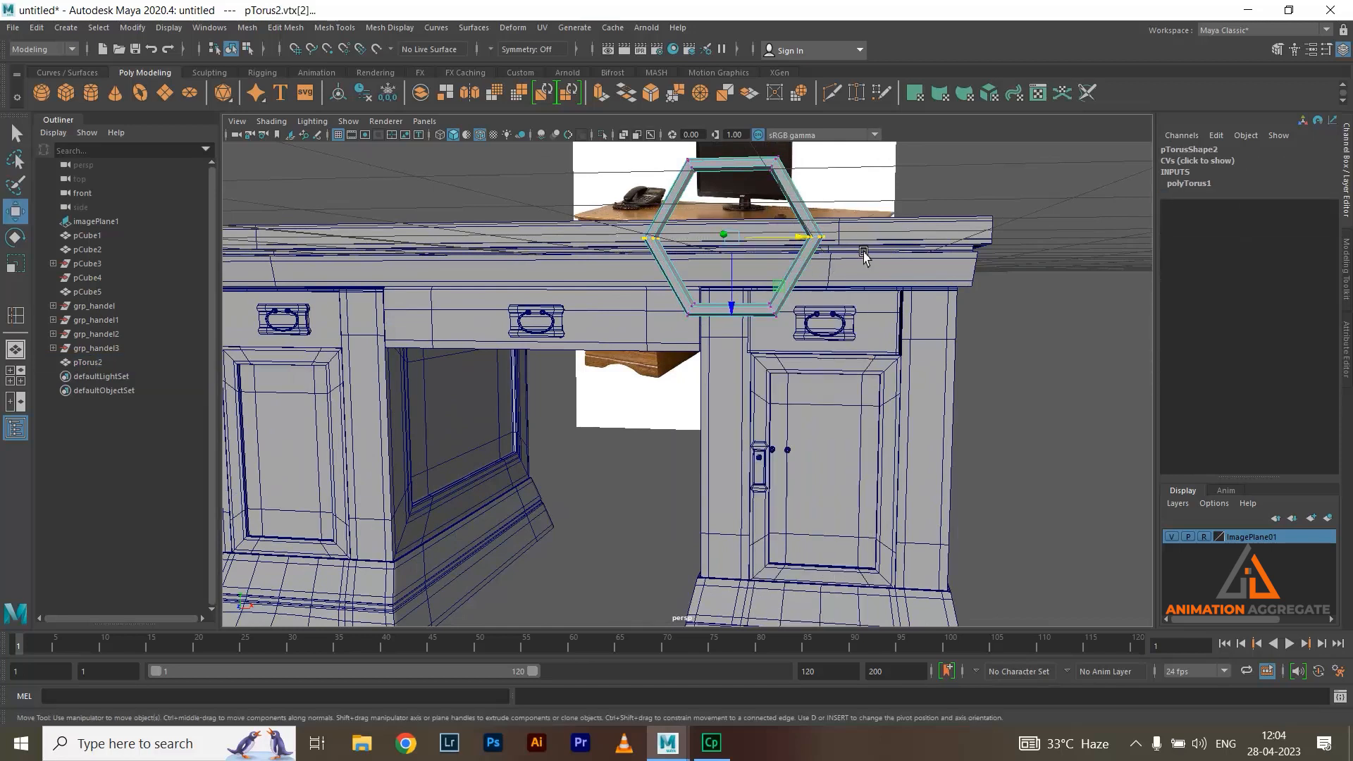
key(r)
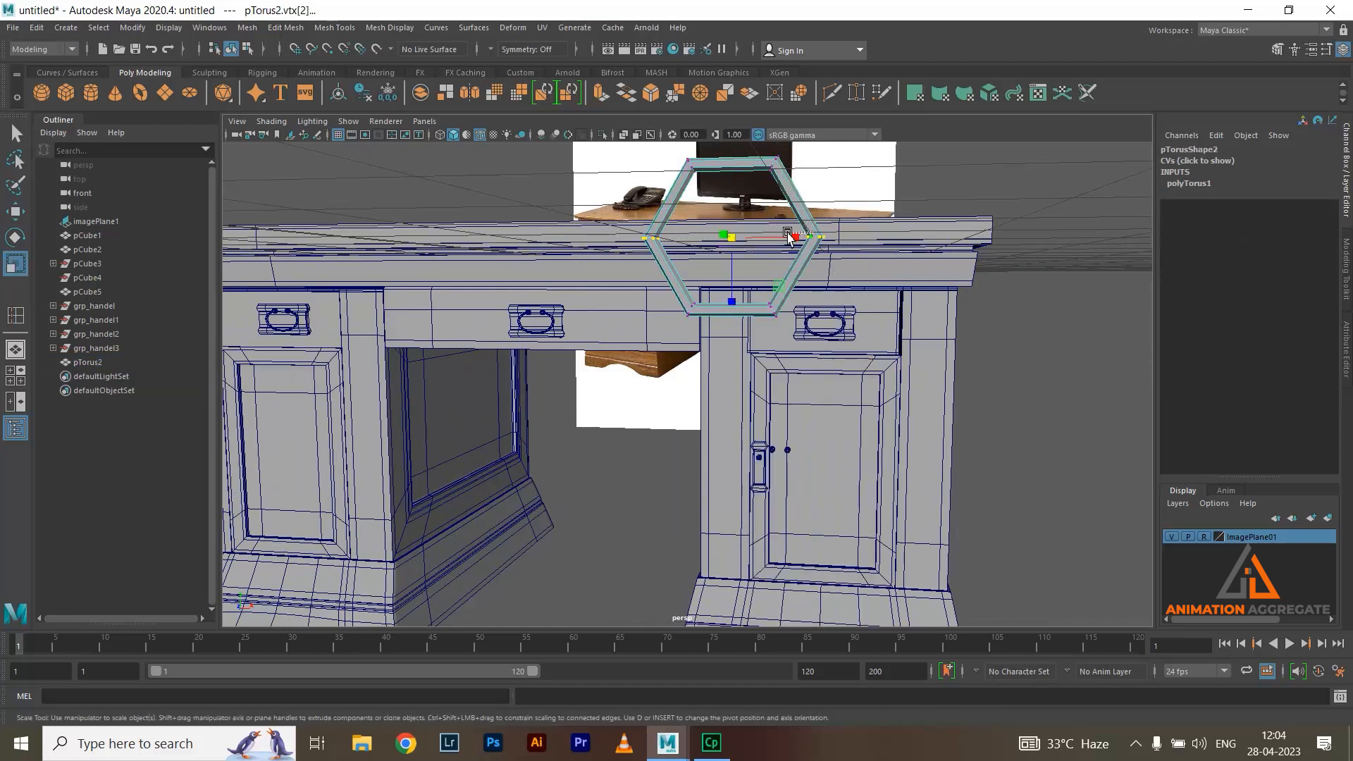
drag(790, 236, 762, 237)
Taper the ring to match the reference handle by widening its lower vertices and narrowing the top and middle ones along X
key(space)
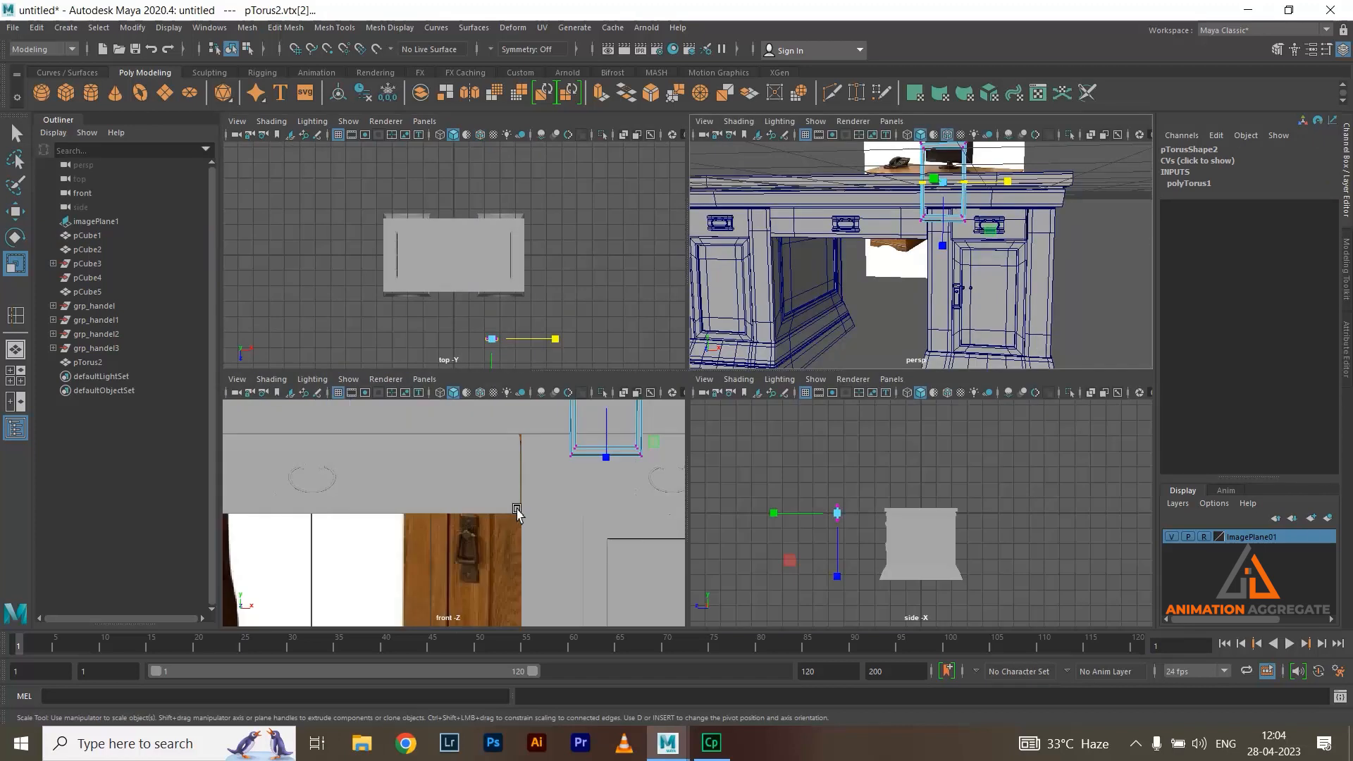
key(space)
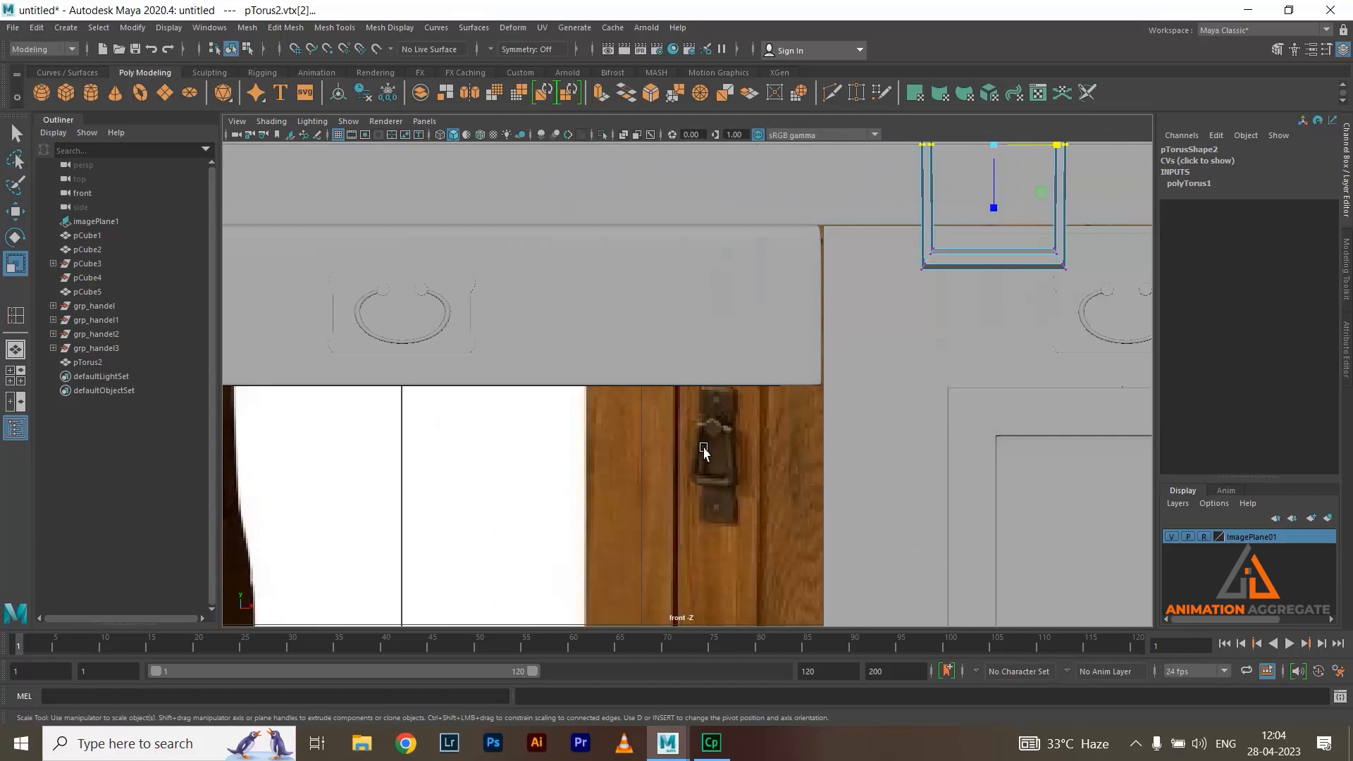
key(space)
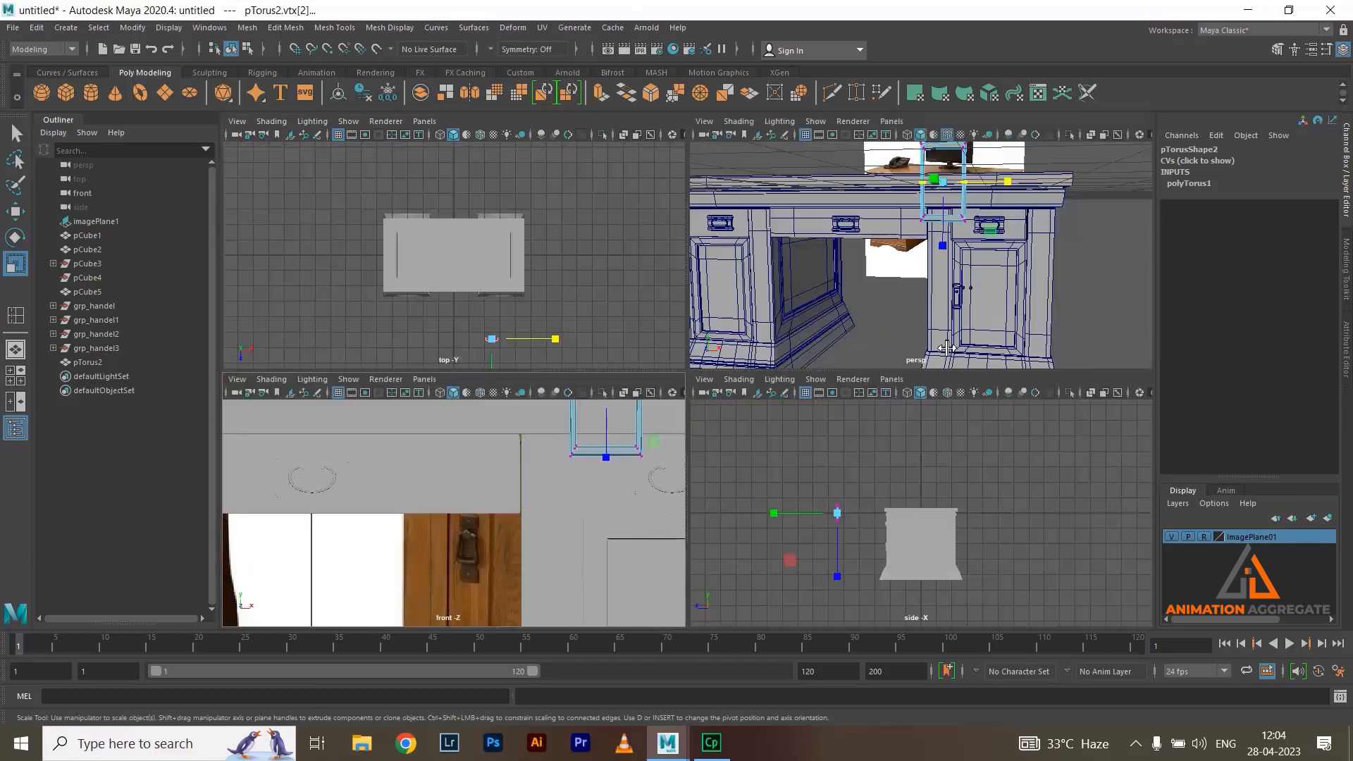
key(space)
alt+right_drag(912, 224, 656, 365)
drag(638, 349, 845, 416)
drag(776, 367, 786, 366)
drag(625, 252, 777, 284)
drag(643, 168, 810, 232)
drag(775, 189, 766, 191)
drag(629, 250, 767, 279)
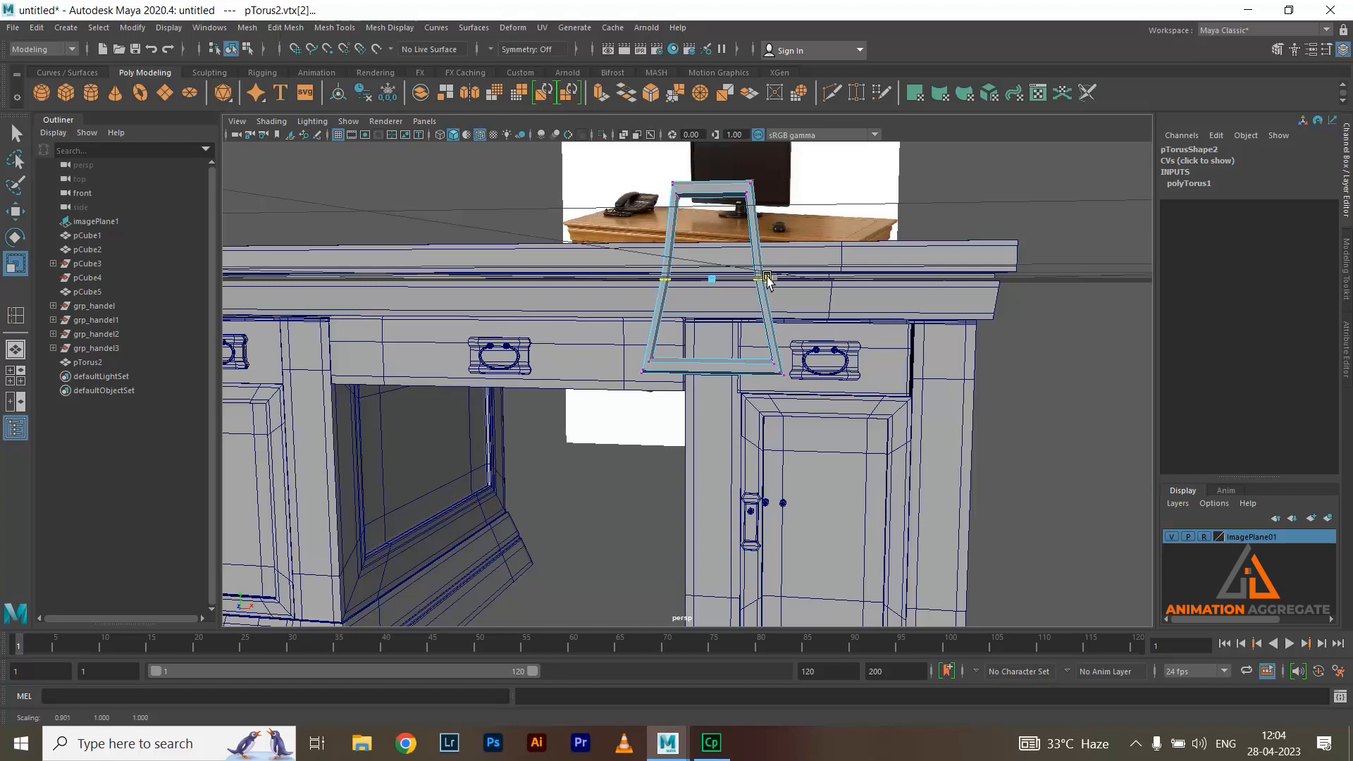
Insert an edge split across the ring's top bar and set its Split Type to Multi
right_drag(721, 198, 714, 189)
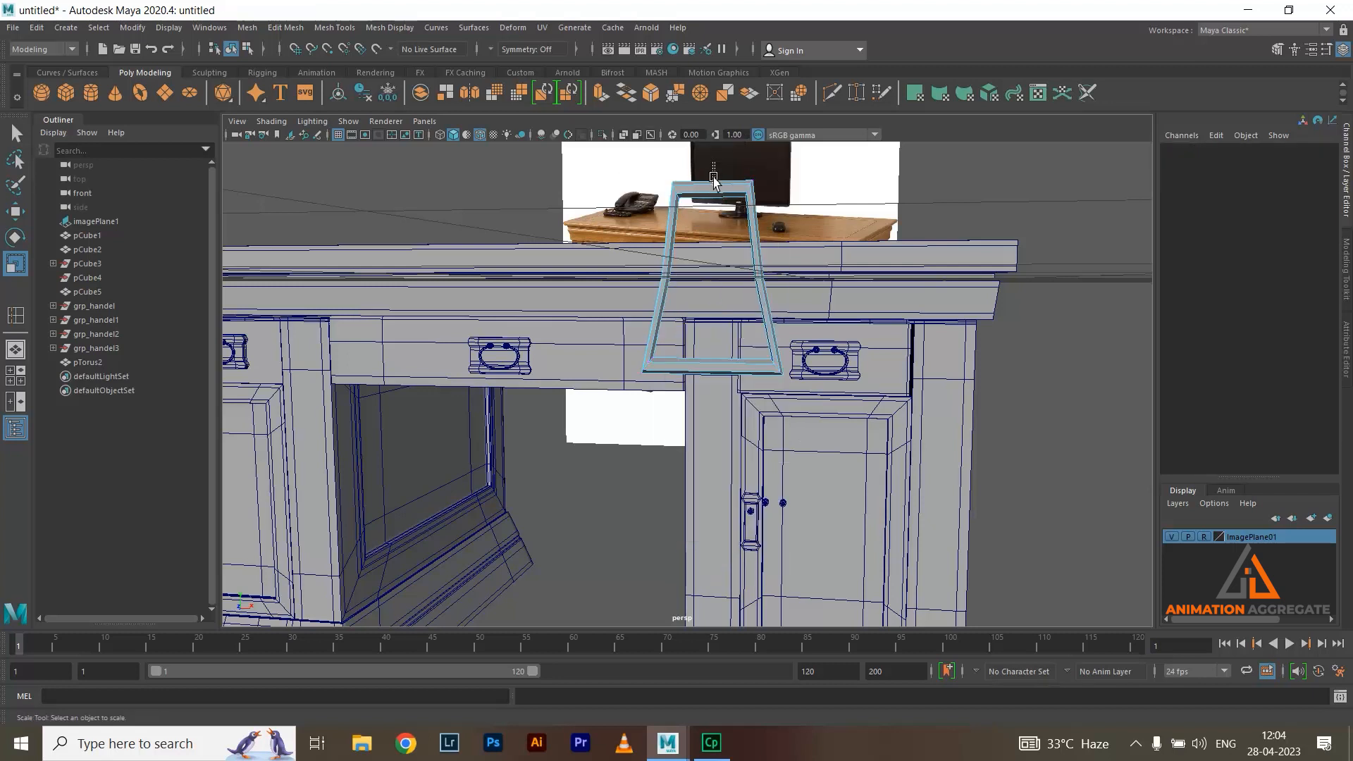
scroll(747, 275, up, 5)
right_drag(828, 202, 831, 159)
click(839, 181)
ctrl+right_drag(1033, 192, 1043, 247)
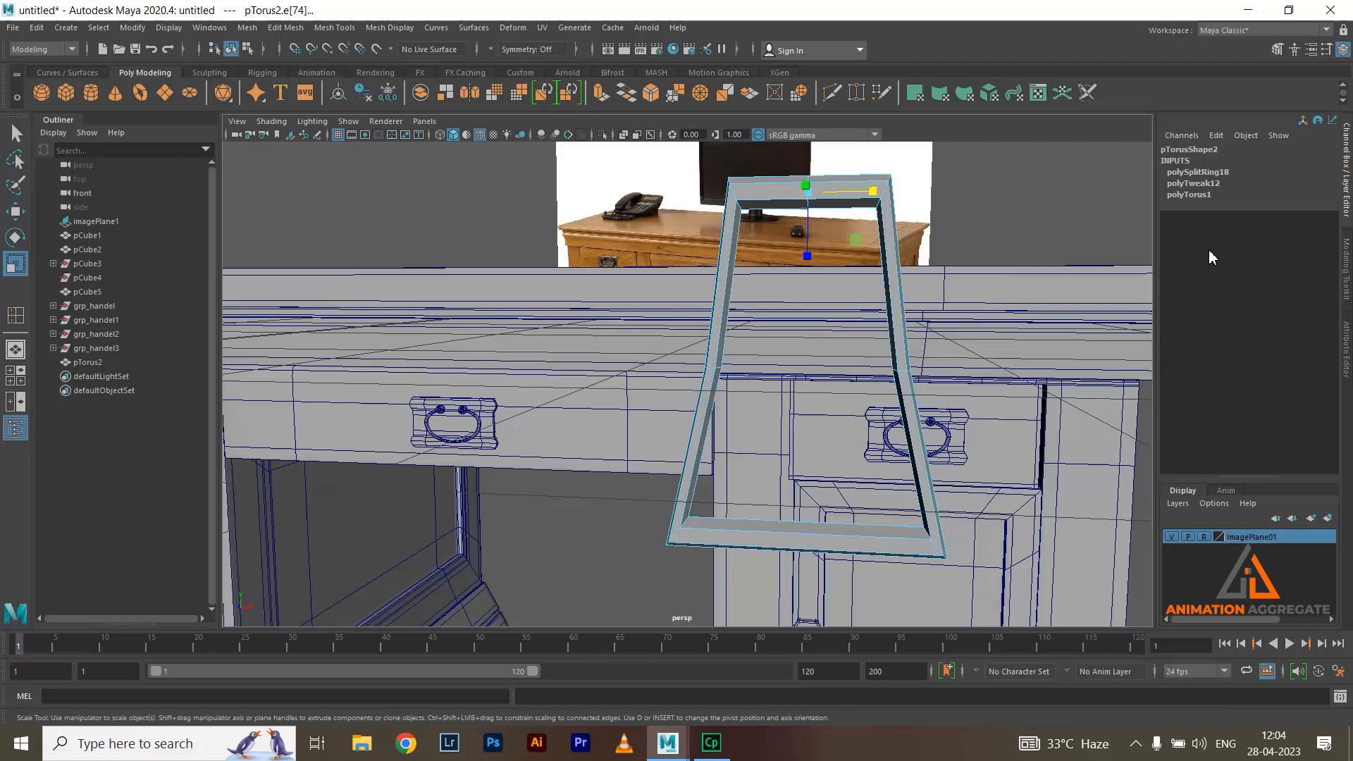
click(1196, 172)
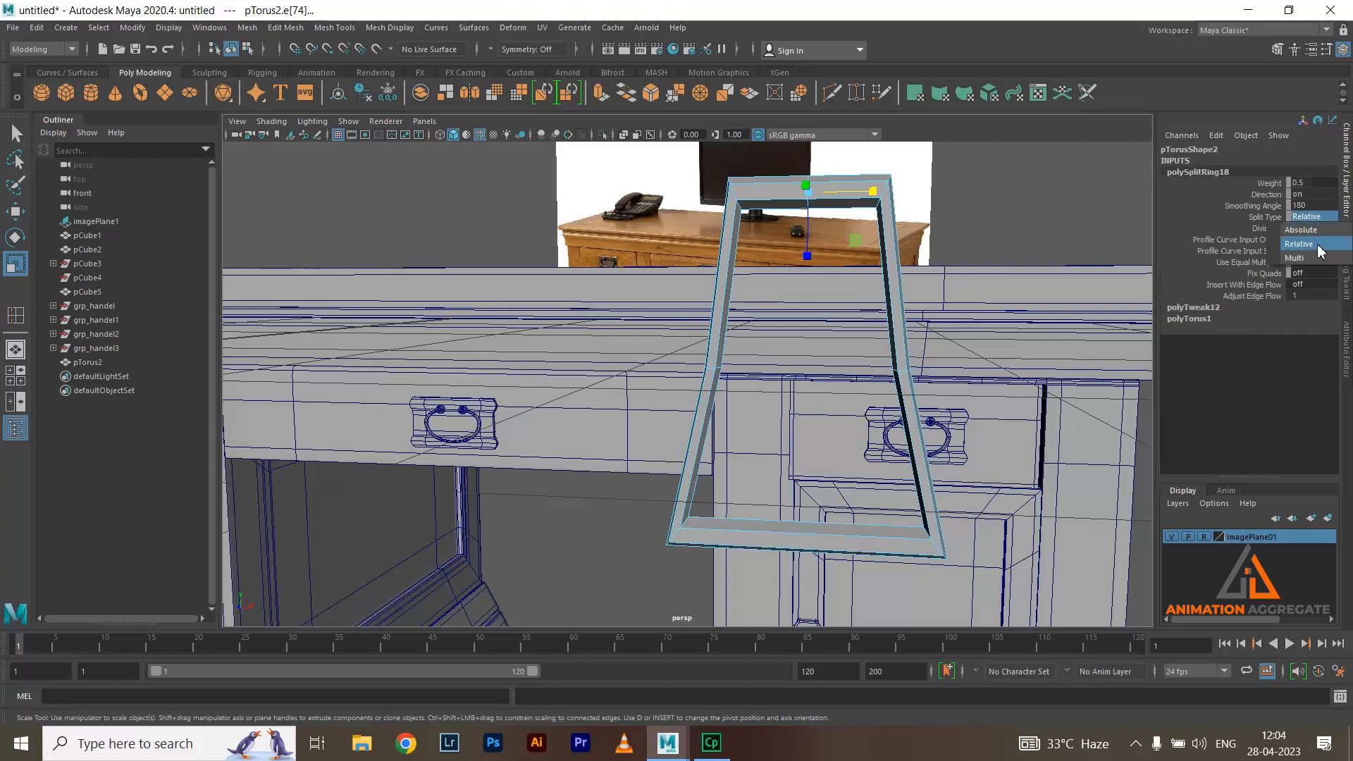
click(1311, 216)
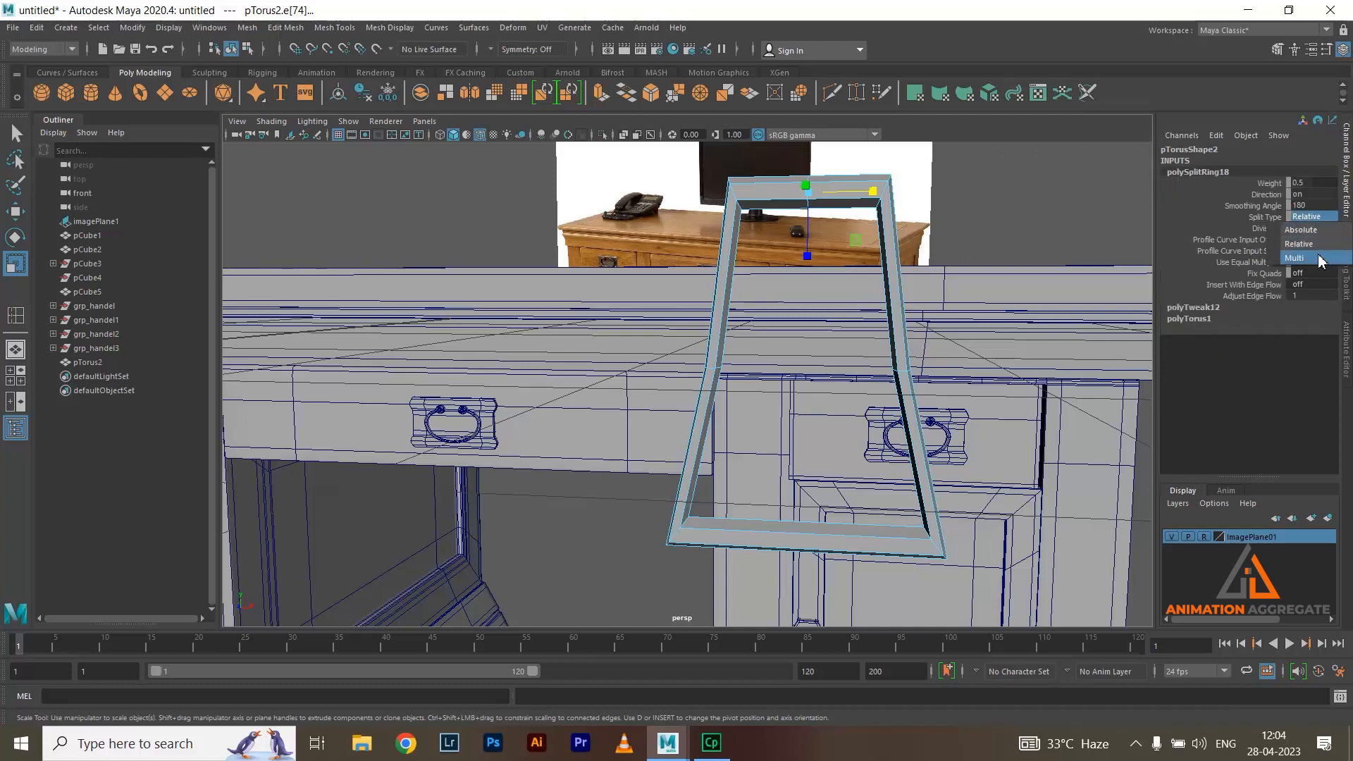
click(1307, 239)
Delete the middle band of faces on the ring's top bar to open a gap
right_drag(816, 201, 817, 169)
click(817, 169)
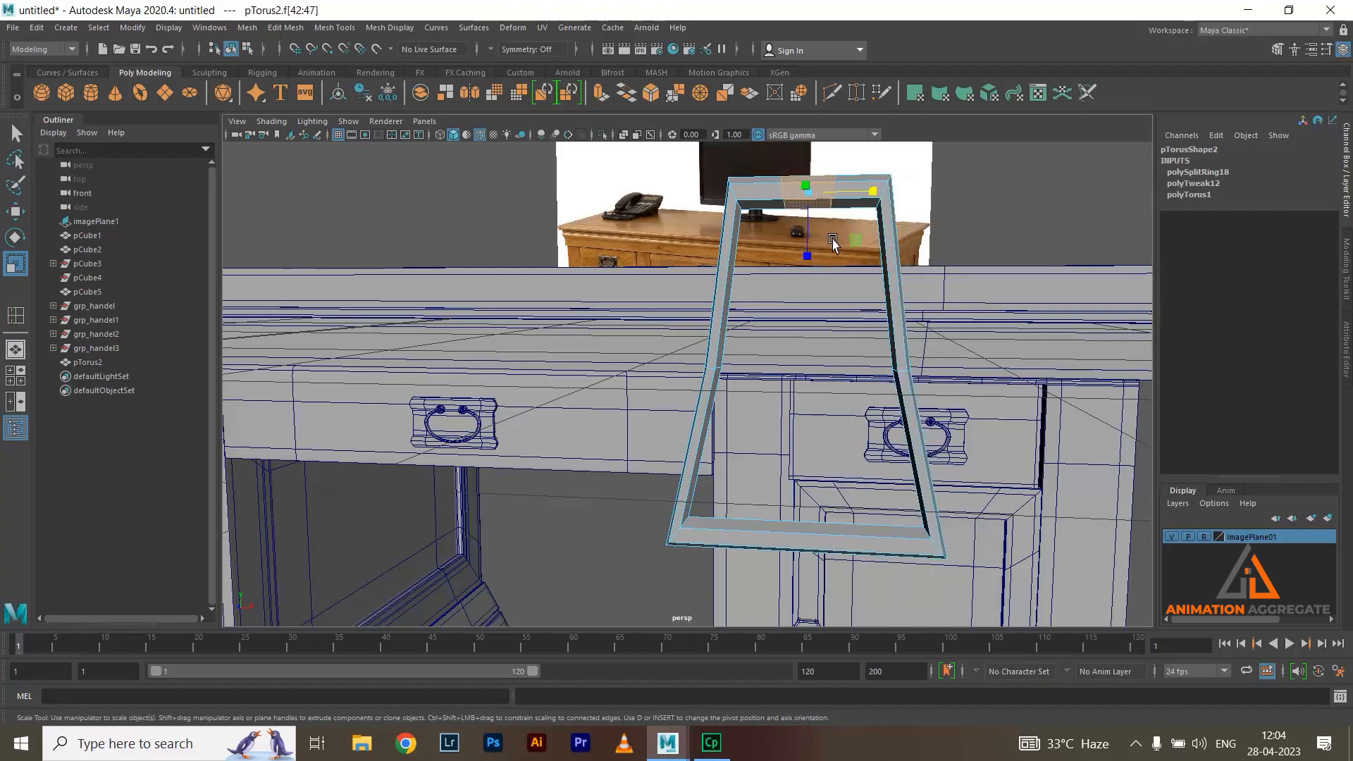
key(Delete)
scroll(811, 296, up, 5)
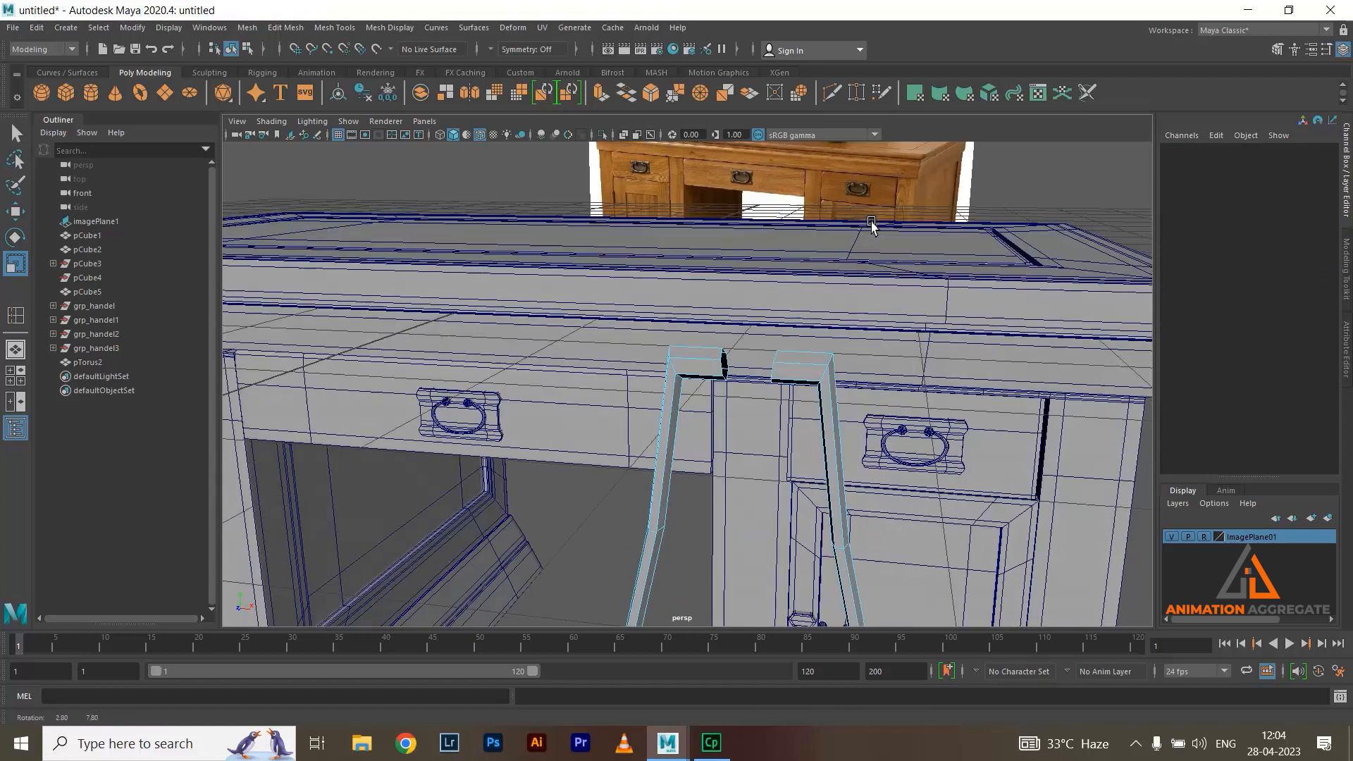
Cap the two open ends at the gap in the ring's top bar with Fill Hole
right_drag(719, 392, 720, 303)
click(728, 378)
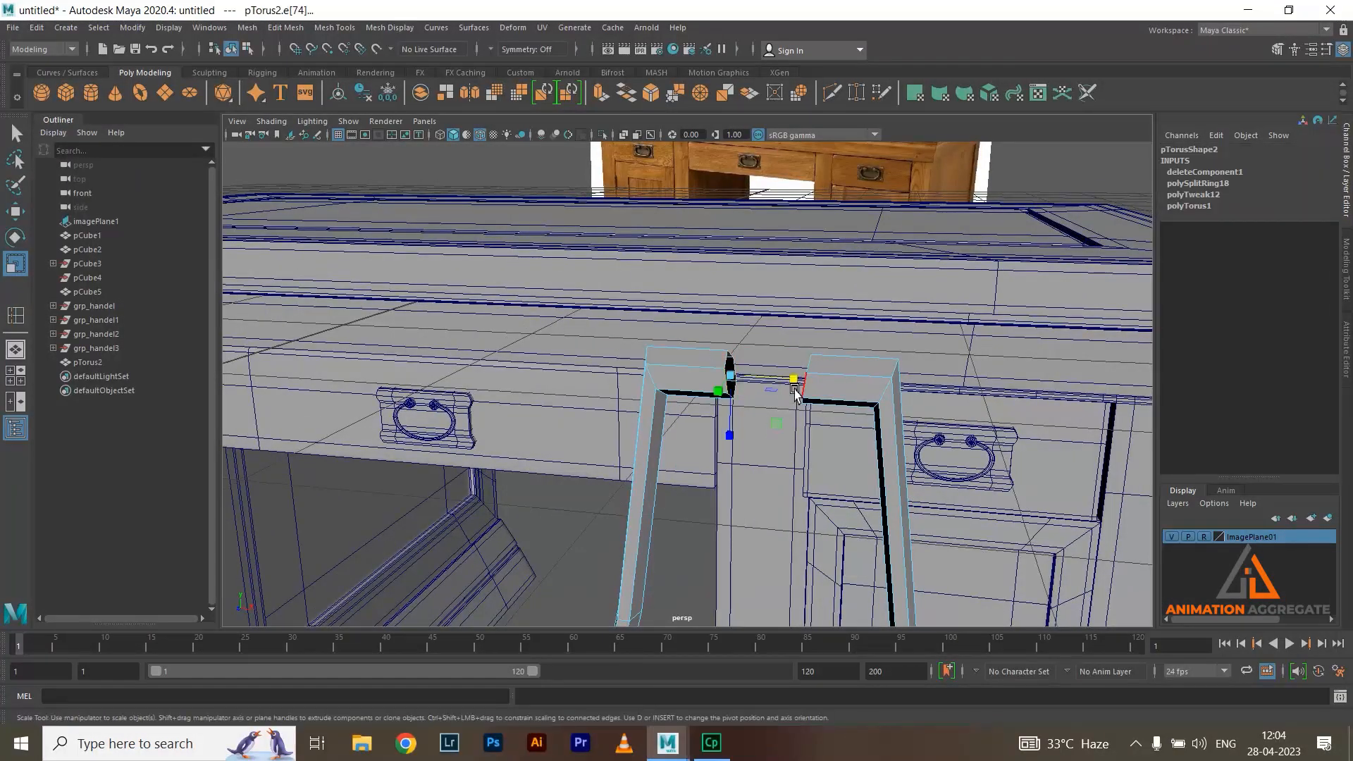
drag(802, 385, 840, 385)
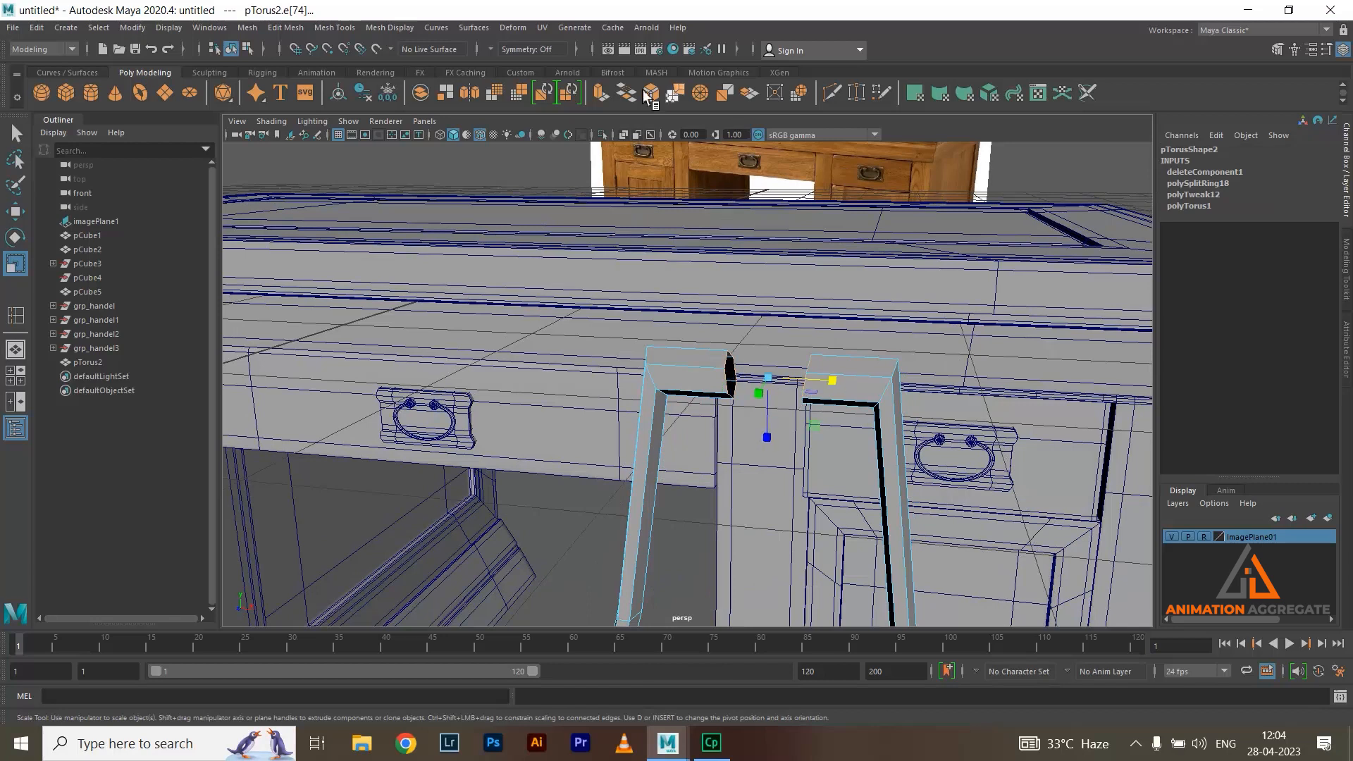
click(246, 26)
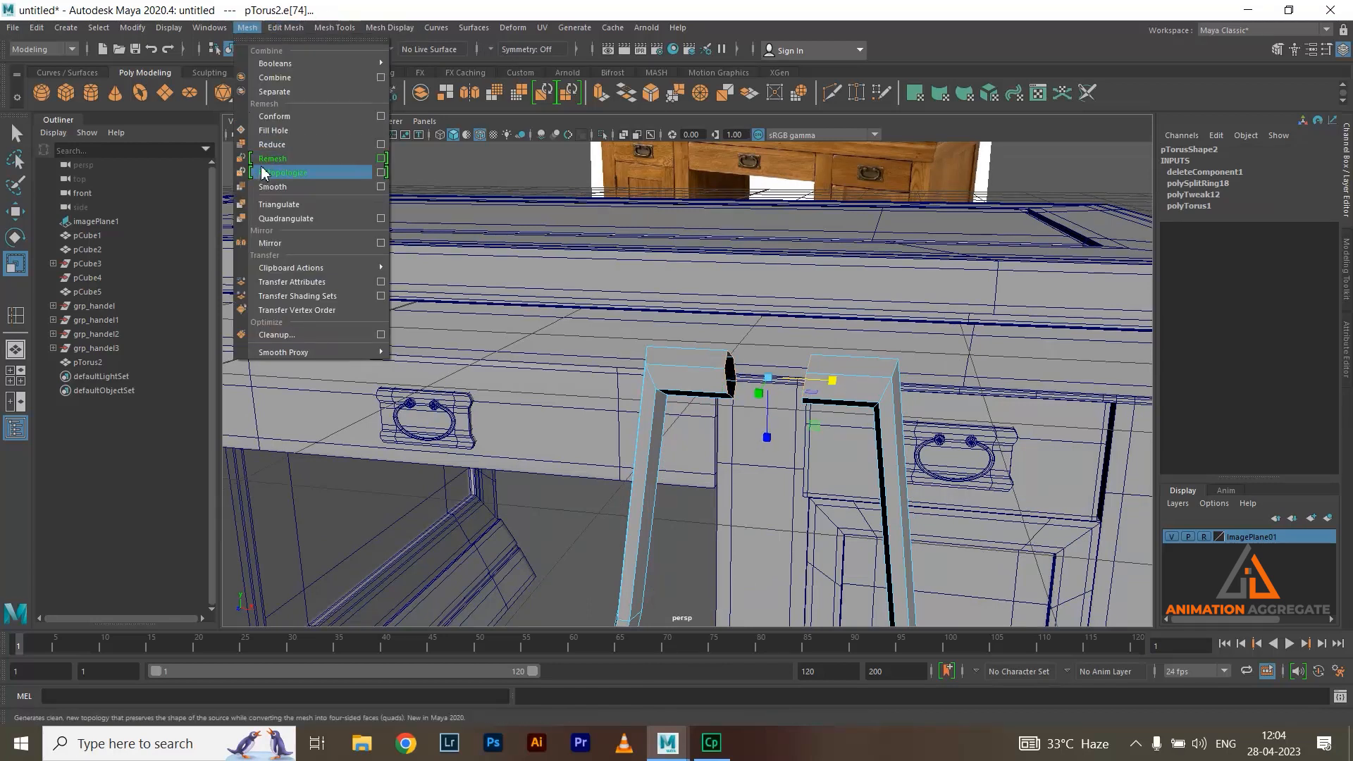
click(274, 130)
right_drag(879, 359, 991, 331)
scroll(855, 342, down, 5)
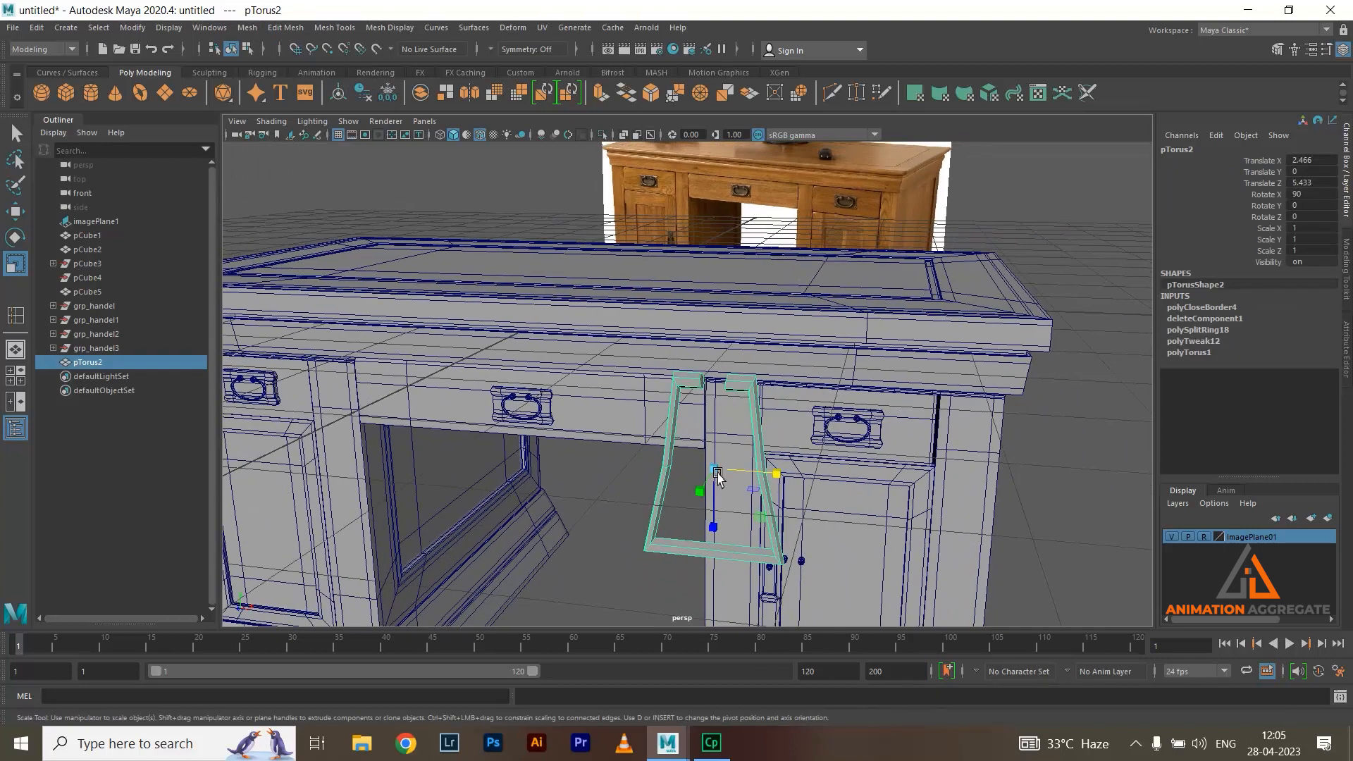
Refine the ring's taper by scaling its middle side vertices outward by about 1.108 and its bottom vertices slightly inward
alt+drag(717, 477, 775, 427)
right_drag(875, 227, 831, 225)
drag(749, 266, 900, 299)
click(829, 293)
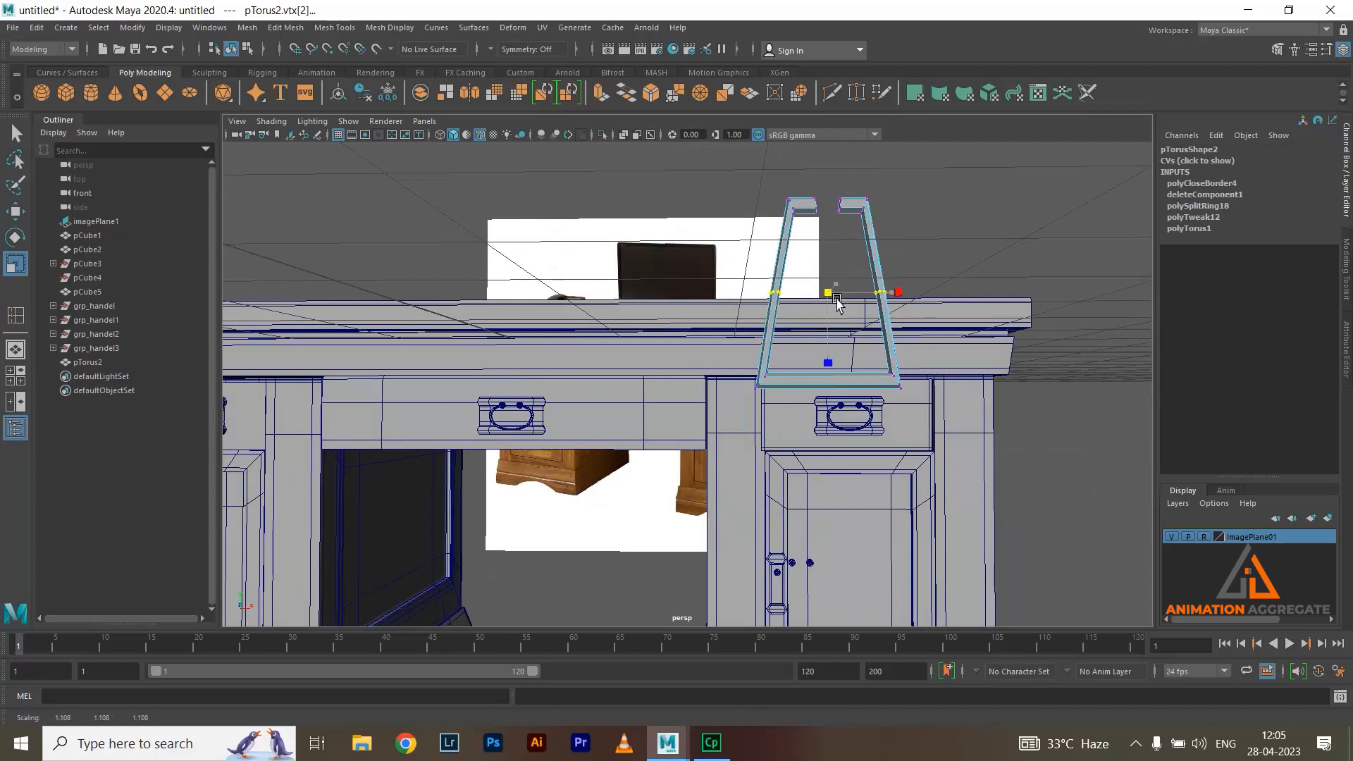
drag(954, 428, 737, 366)
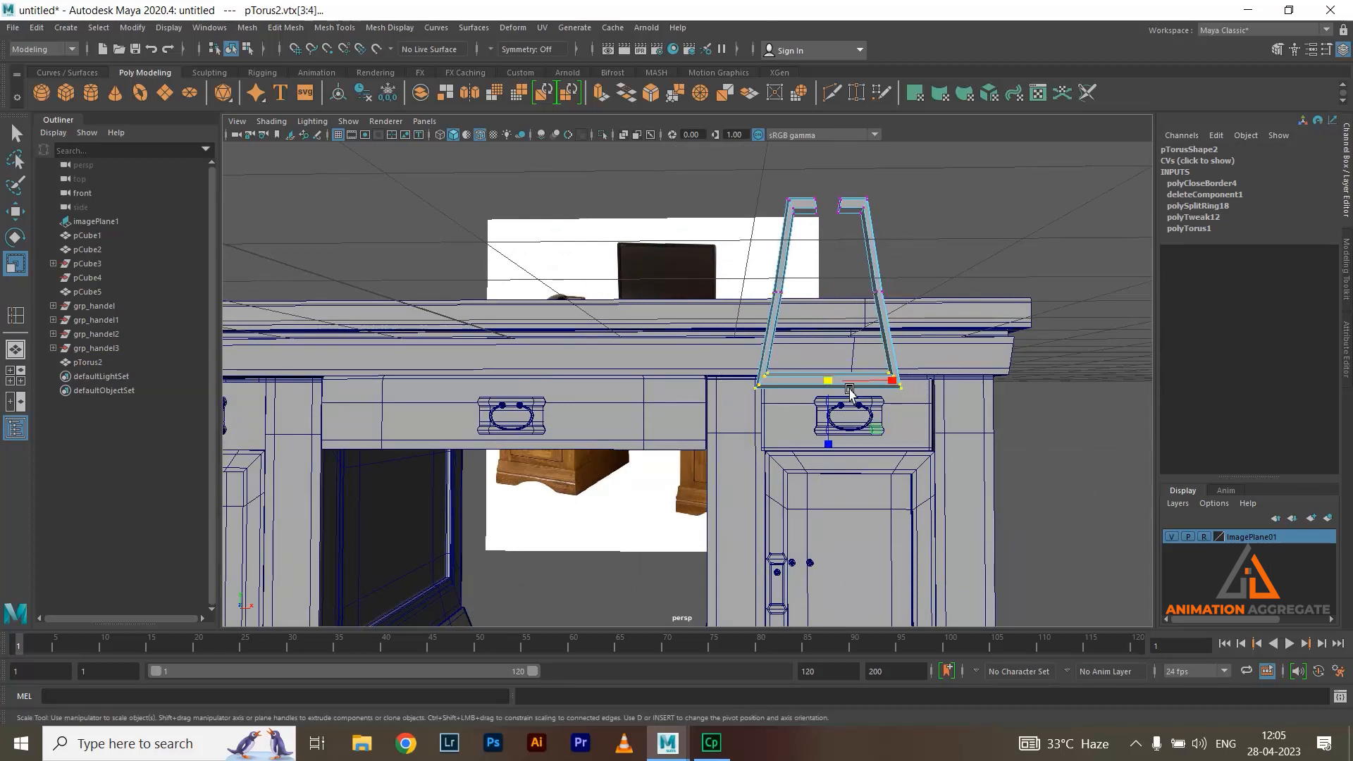
drag(829, 381, 836, 381)
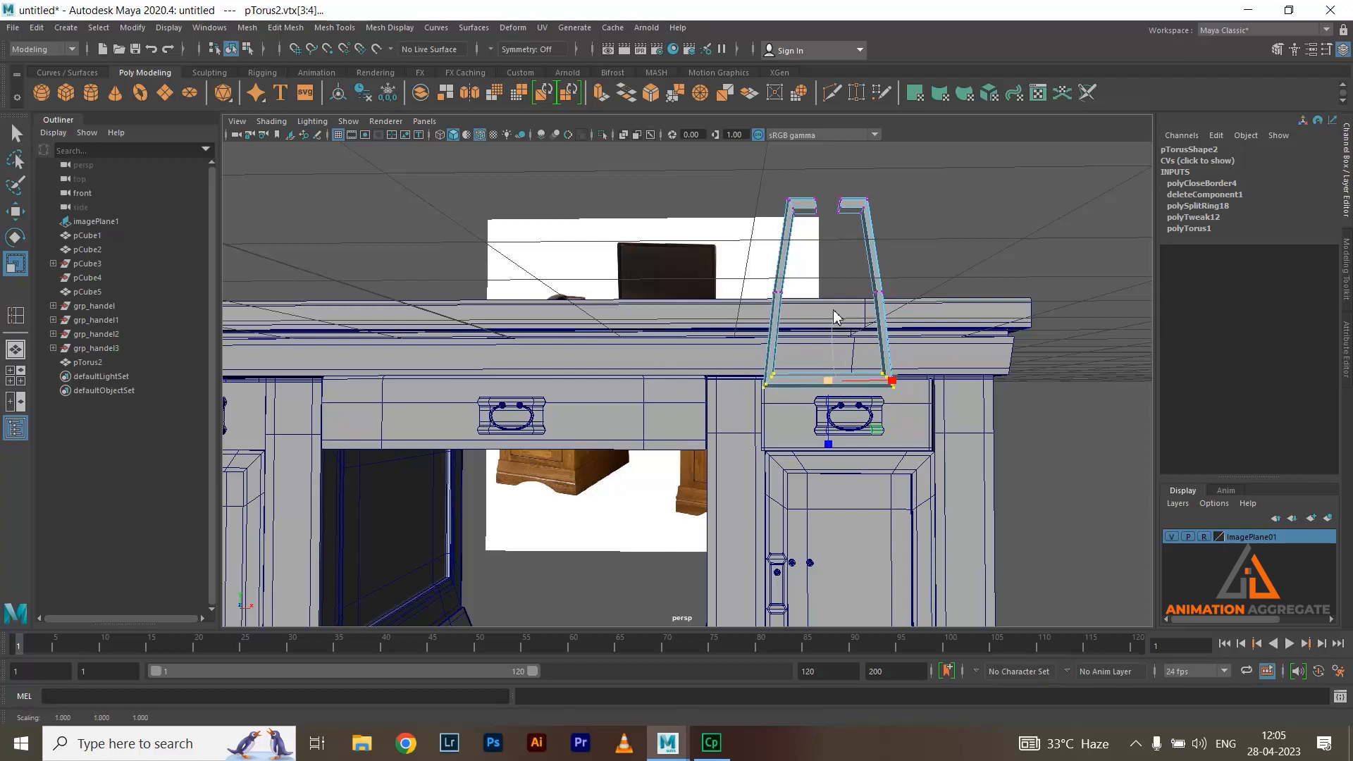
Insert an edge loop at the centre of the ring's bottom bar and move it down to form a shallow point
key(F10)
click(831, 383)
ctrl+right_drag(1046, 238, 1068, 277)
key(w)
drag(828, 431, 829, 454)
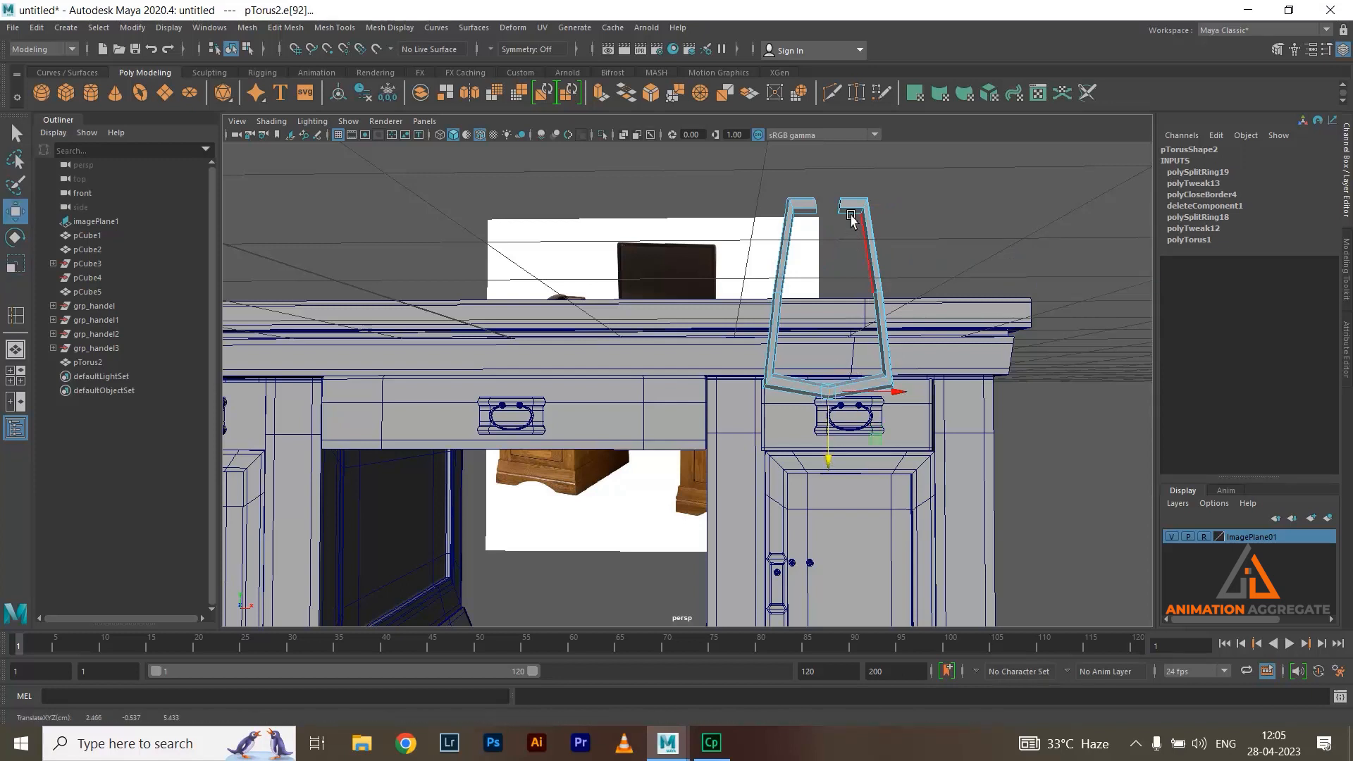
right_drag(861, 210, 920, 190)
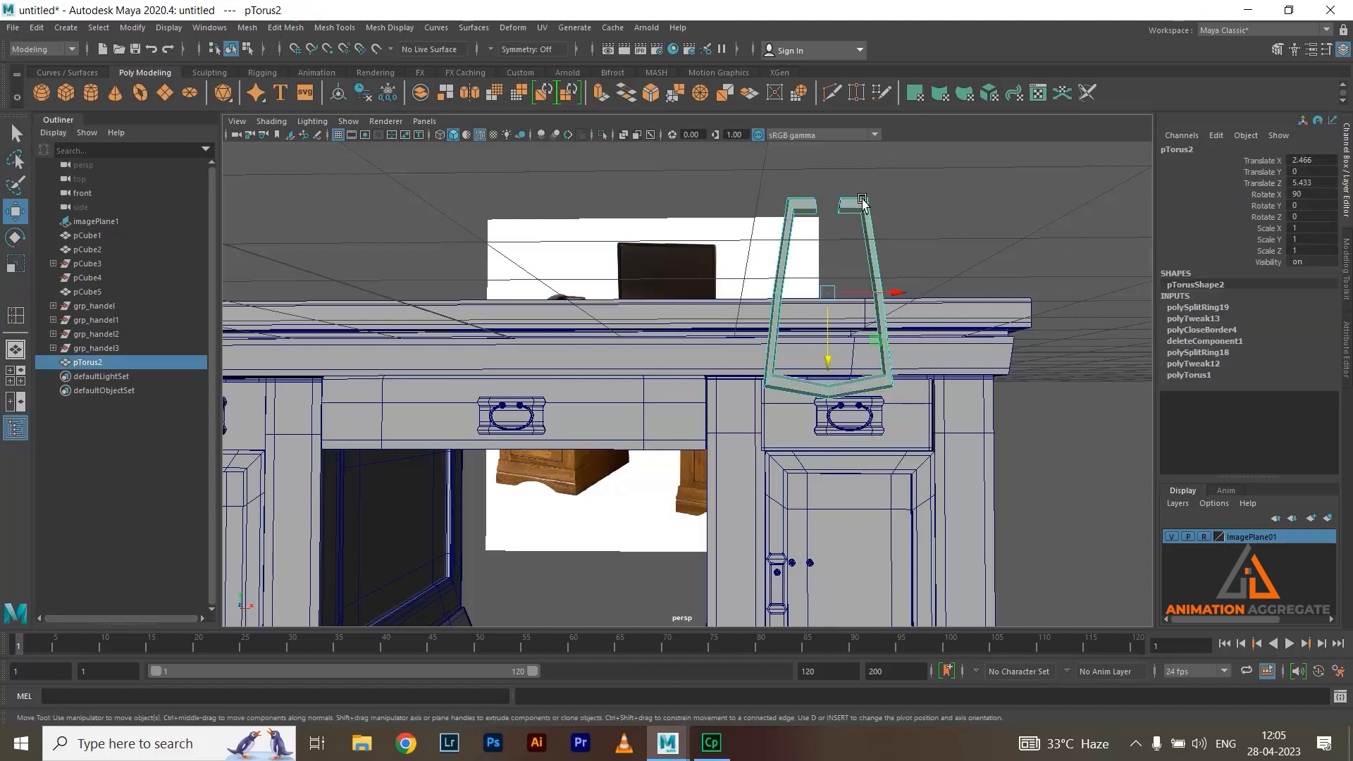
Scale the whole ring uniformly to about 0.686 and show wireframe on shaded in the front view
scroll(923, 259, down, 2)
key(r)
drag(786, 320, 599, 451)
key(space)
key(space)
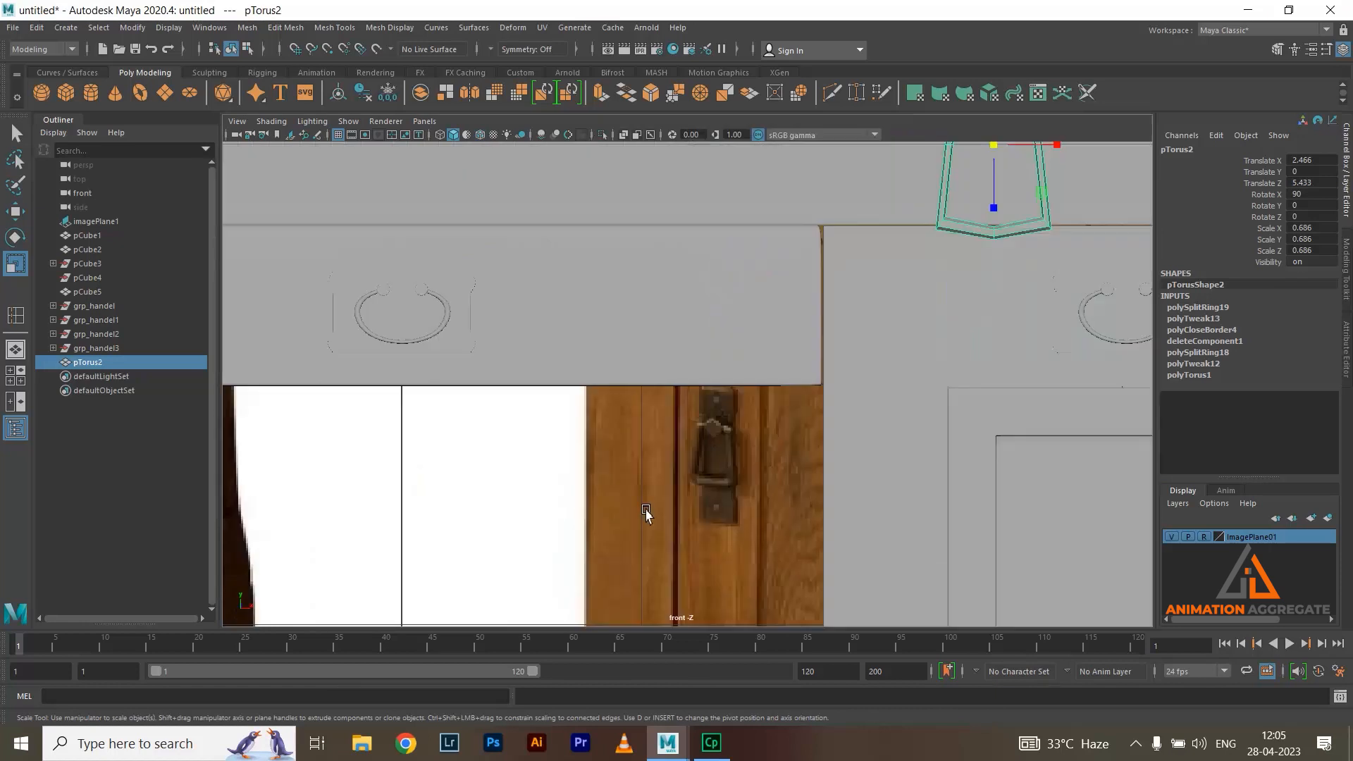
scroll(643, 514, down, 3)
scroll(859, 427, down, 2)
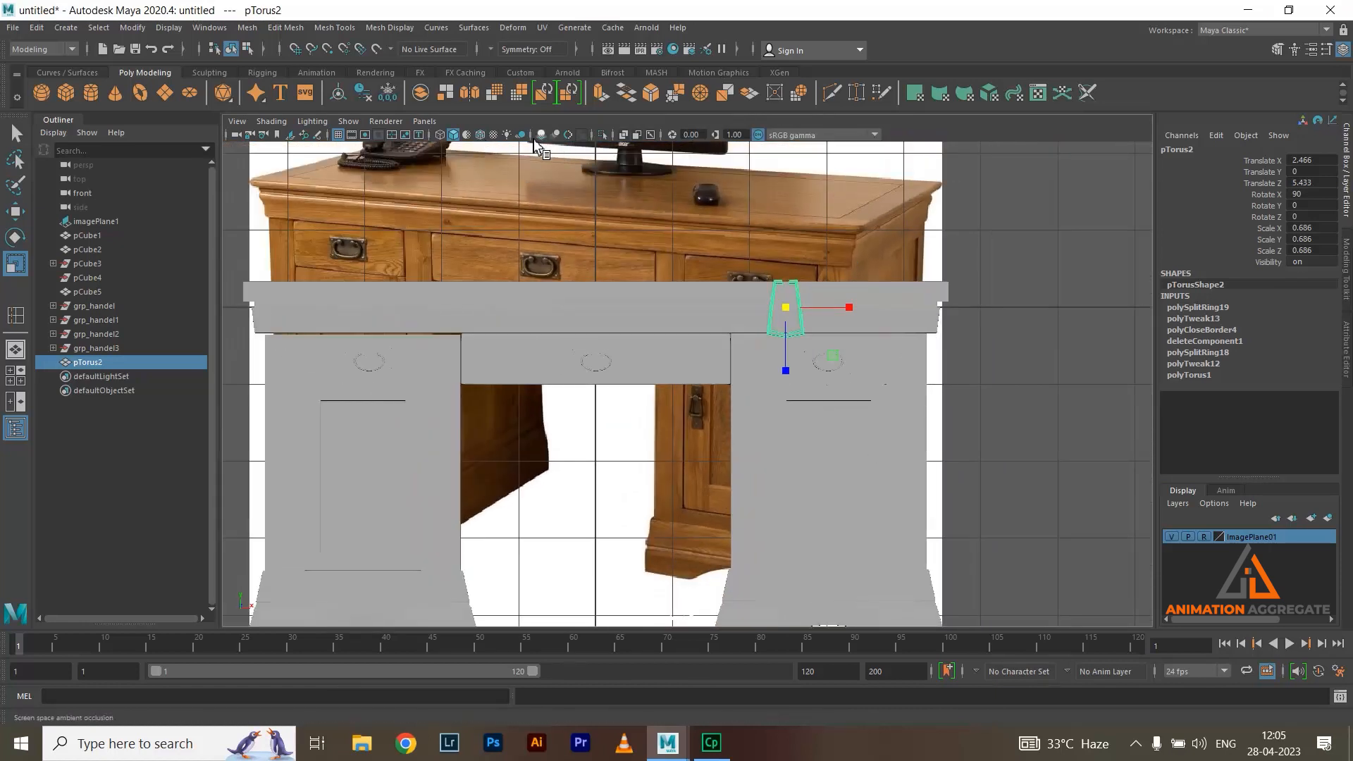
click(480, 135)
scroll(687, 377, up, 2)
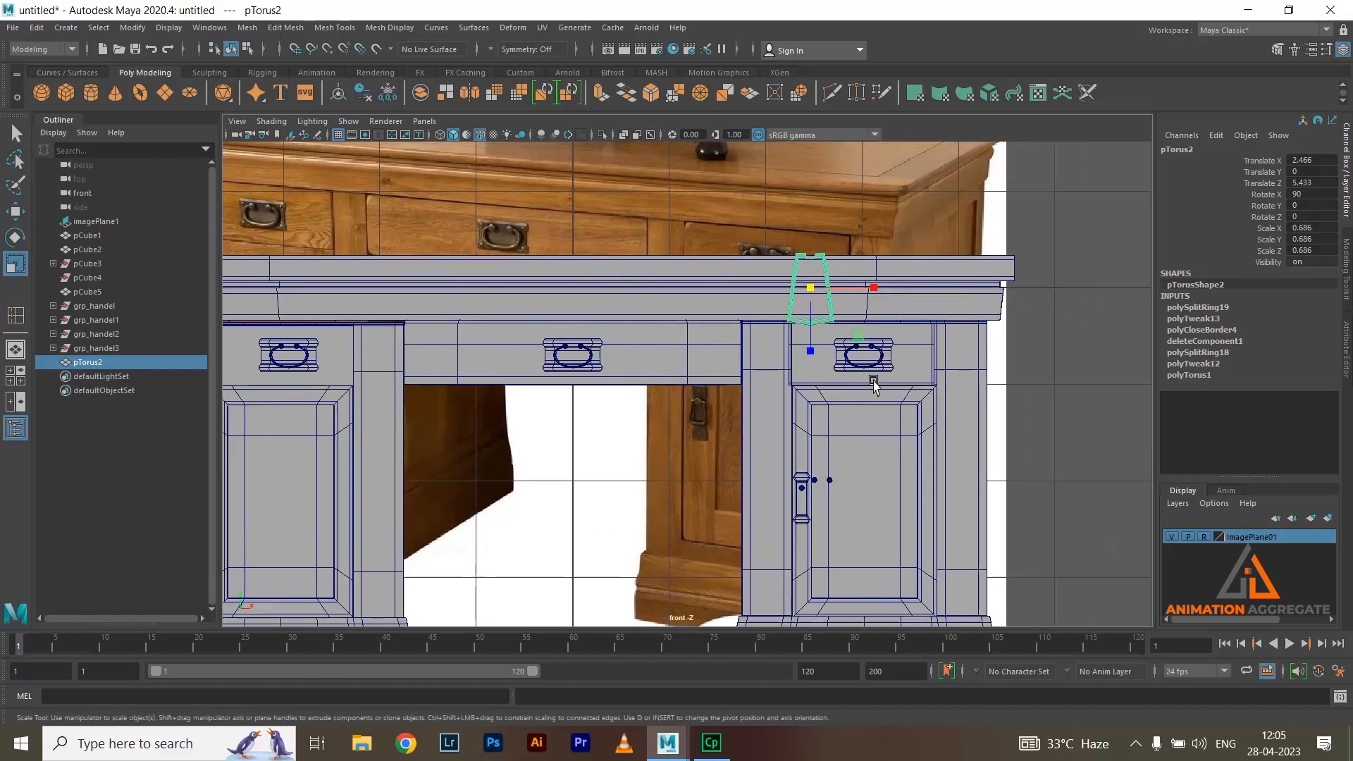
Move the ring down to the door handle and centre it under the peg at Translate X 2.372, Y -2.408
key(w)
drag(814, 361, 846, 580)
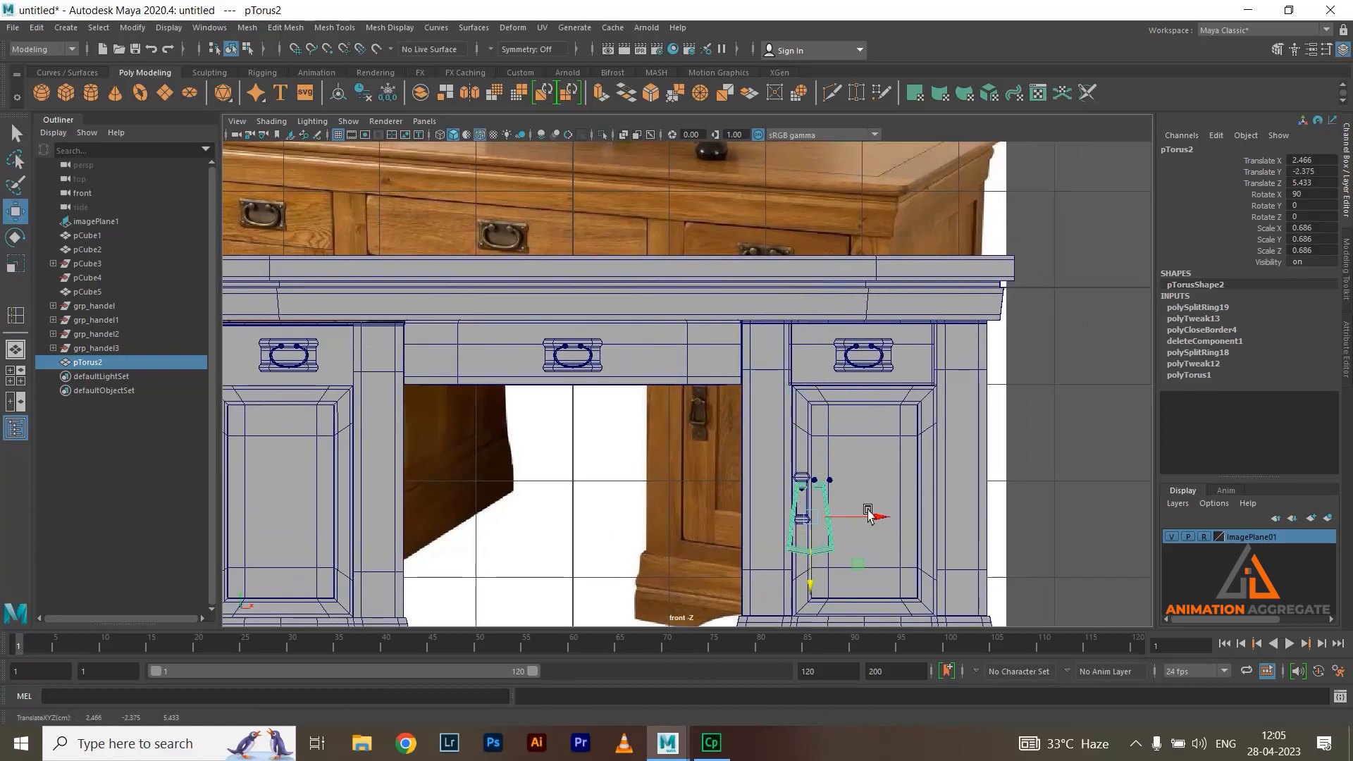
scroll(856, 305, up, 5)
drag(1033, 453, 1017, 458)
drag(953, 525, 946, 538)
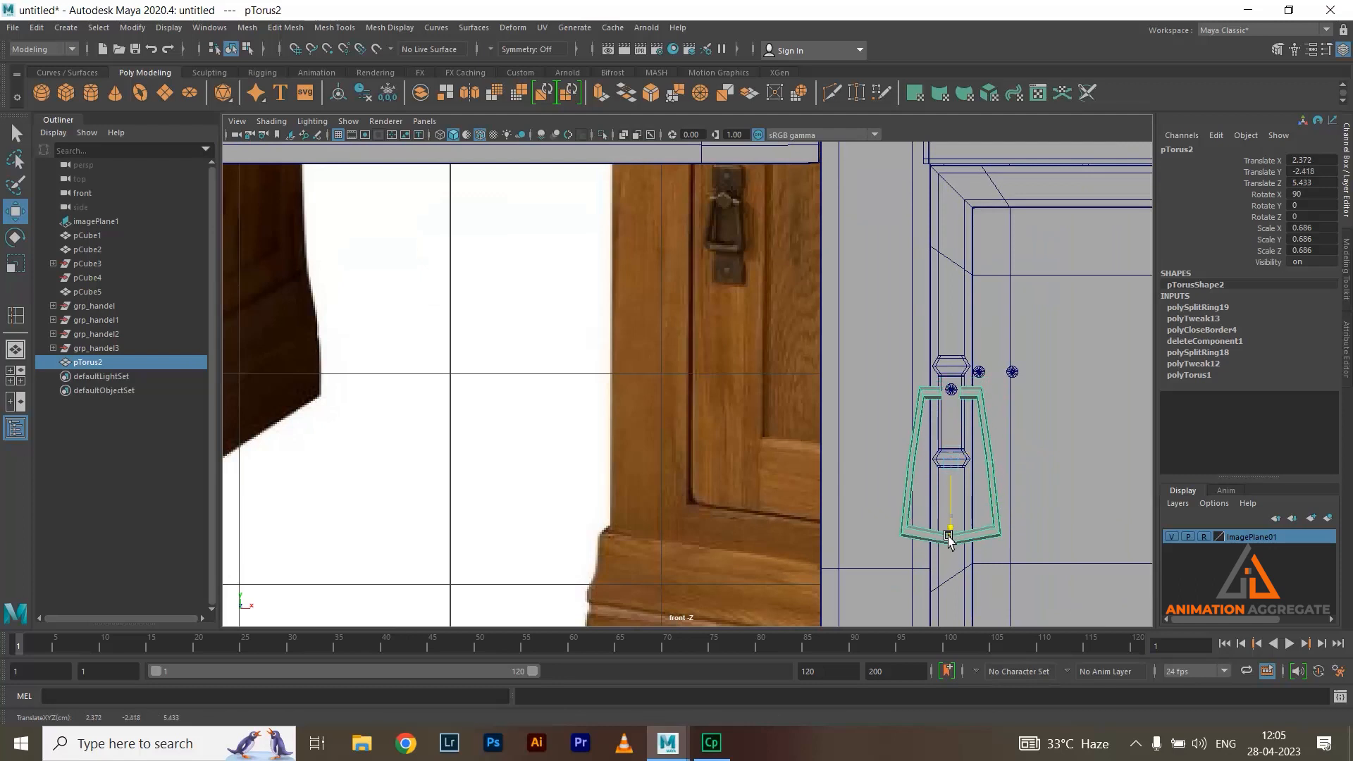
scroll(1057, 487, up, 2)
alt+middle_drag(1057, 487, 933, 454)
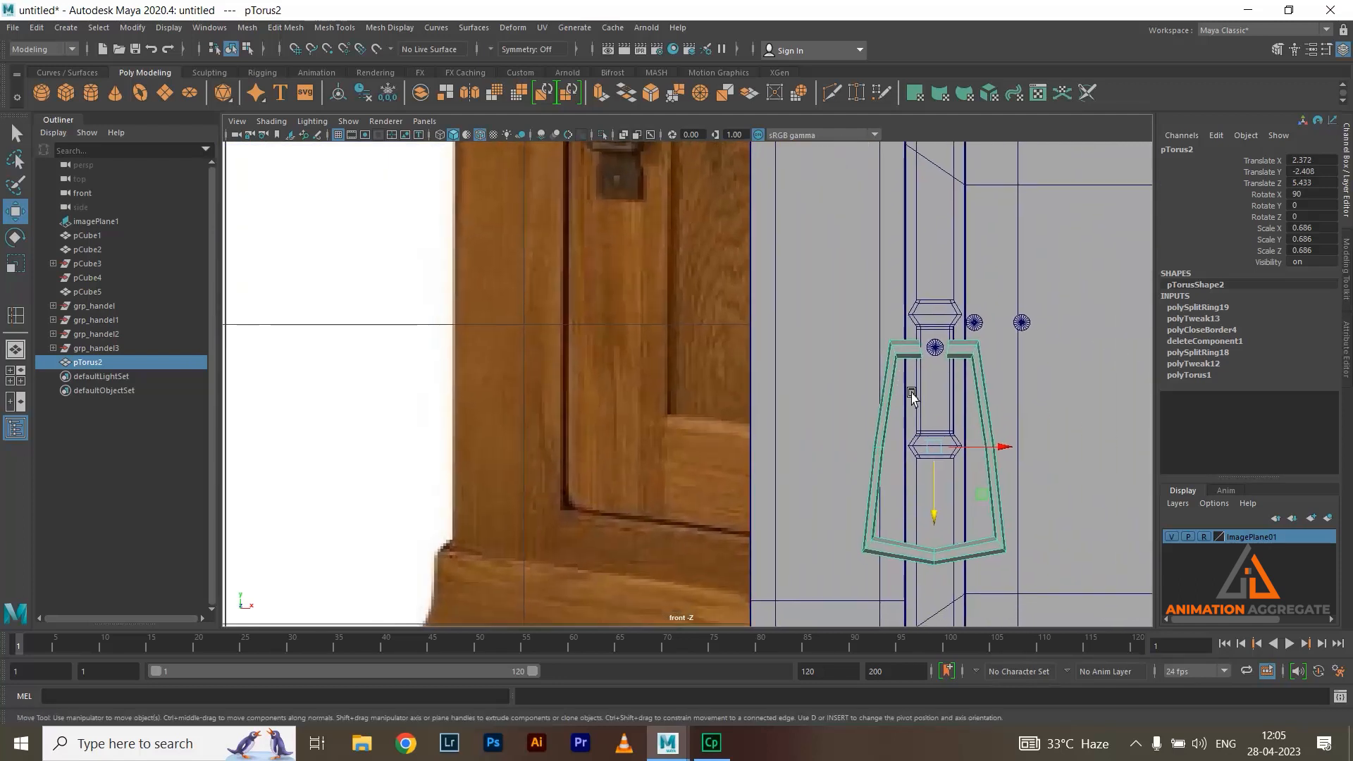
Scale the ring down to 0.223 and align its top bar with the door handle peg at Translate Y -2.184
key(r)
drag(942, 453, 849, 465)
key(w)
drag(937, 518, 937, 456)
alt+right_drag(904, 312, 1090, 411)
alt+middle_drag(1073, 404, 864, 429)
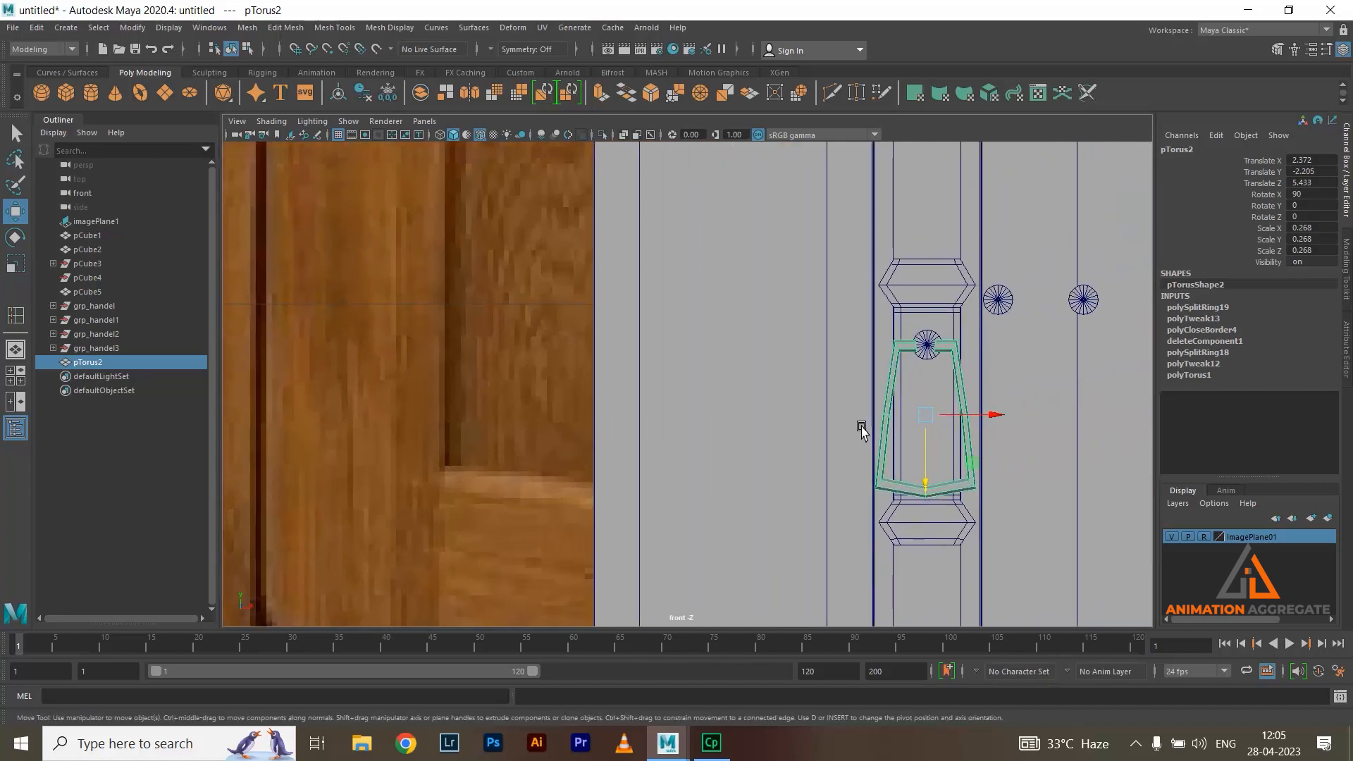
key(r)
drag(925, 416, 914, 426)
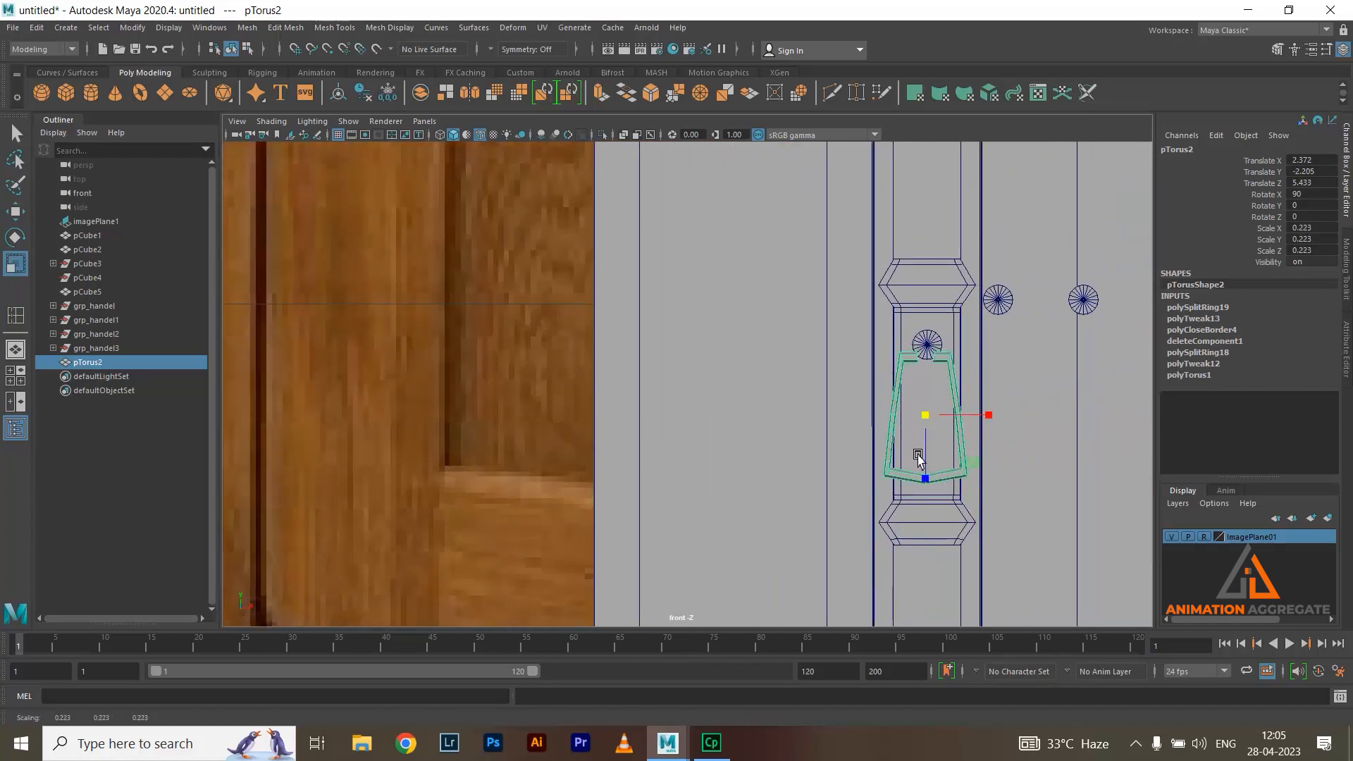
key(w)
drag(925, 483, 926, 475)
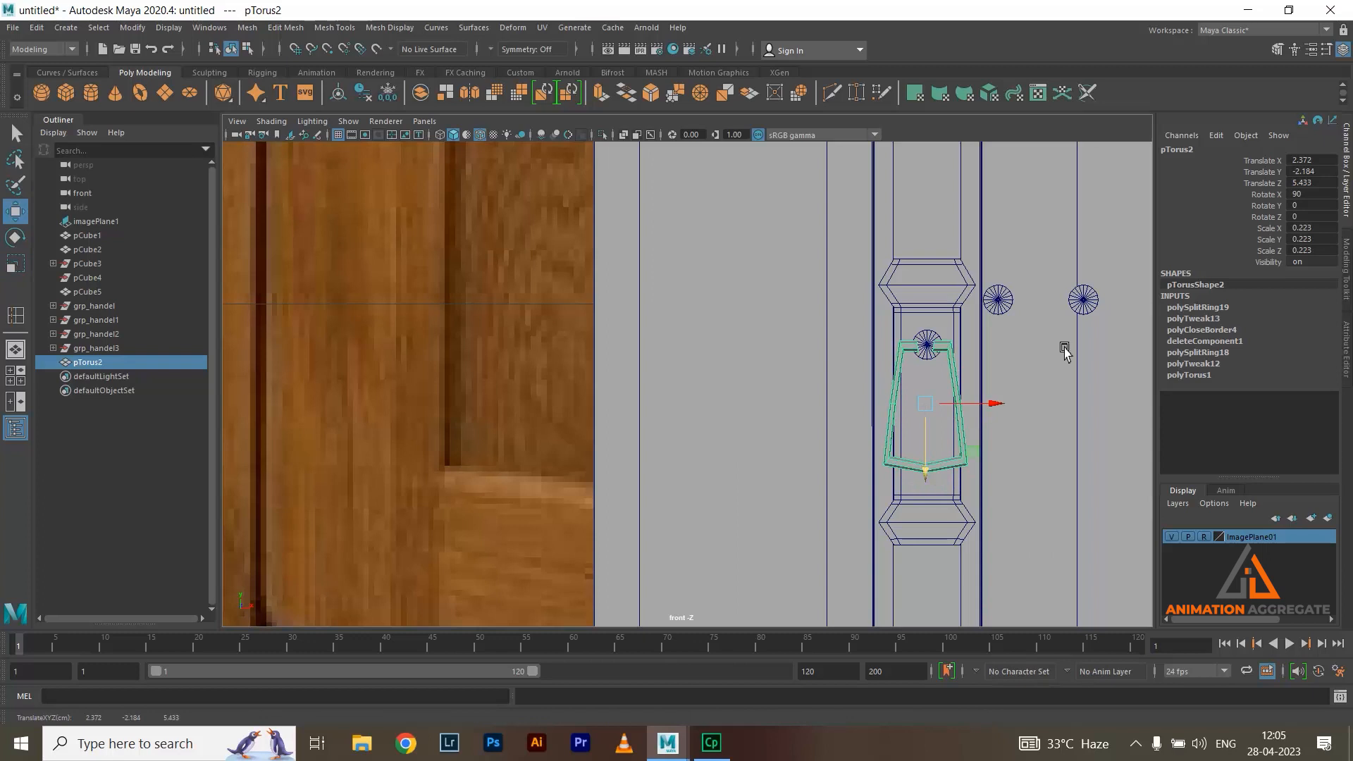
Move the ring back in depth to Translate Z 2.303 so it sits against the door handle behind the peg's front
key(space)
key(space)
alt+drag(917, 435, 706, 387)
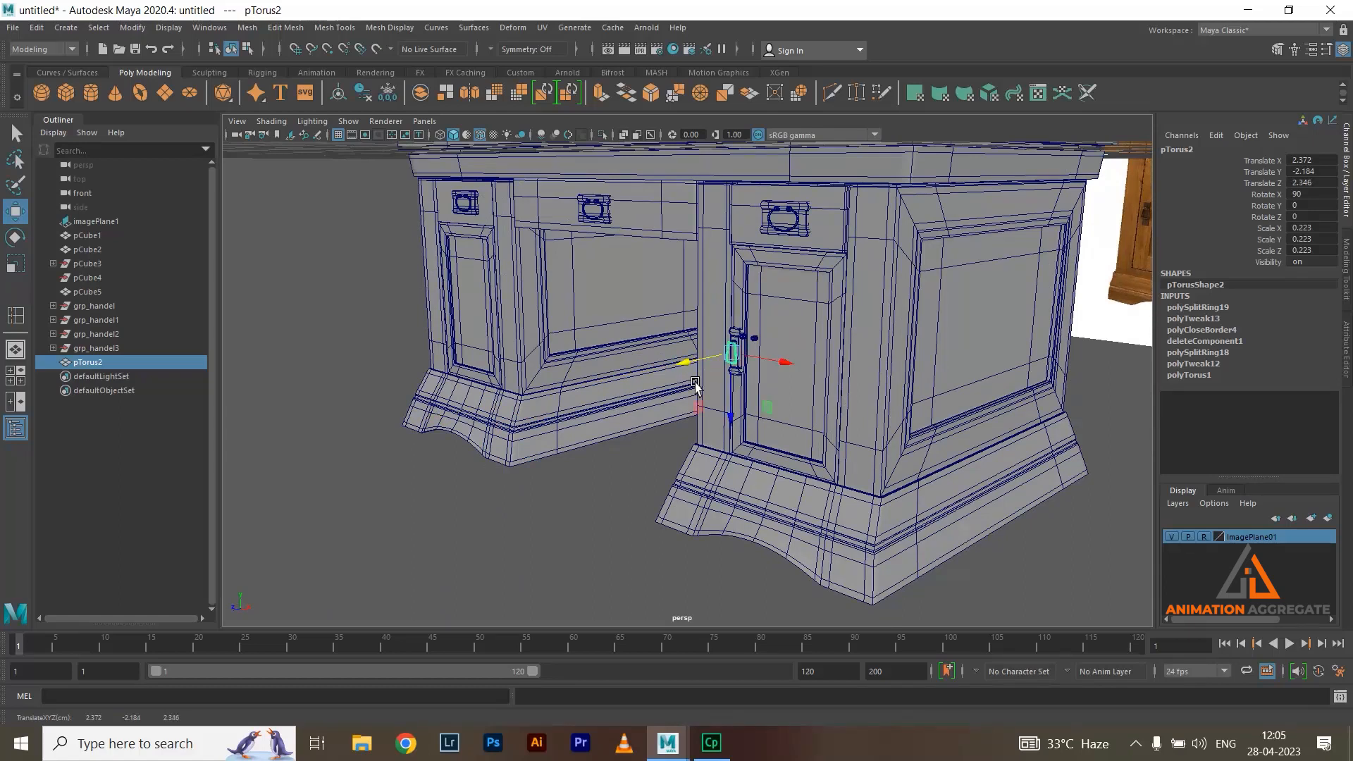
key(f)
alt+drag(755, 304, 631, 424)
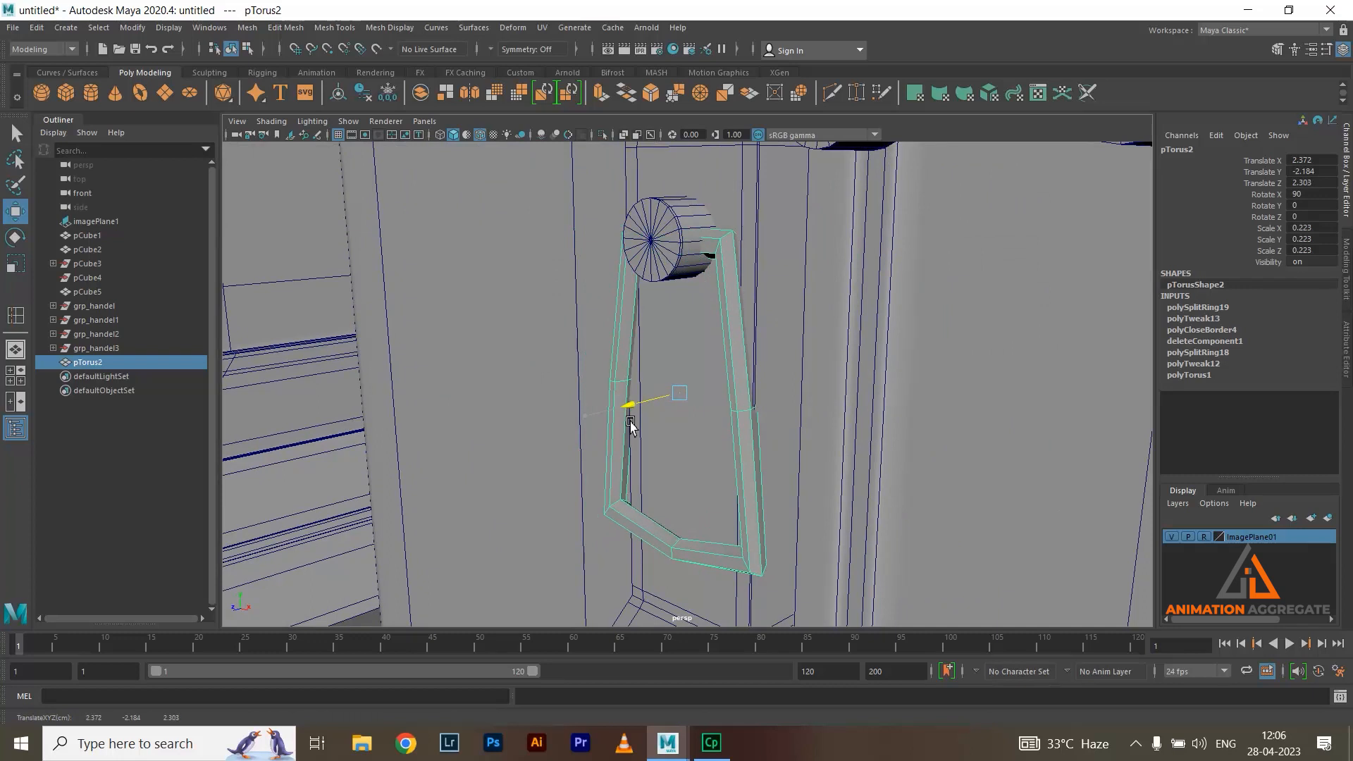
alt+right_drag(853, 437, 749, 422)
alt+drag(749, 423, 792, 423)
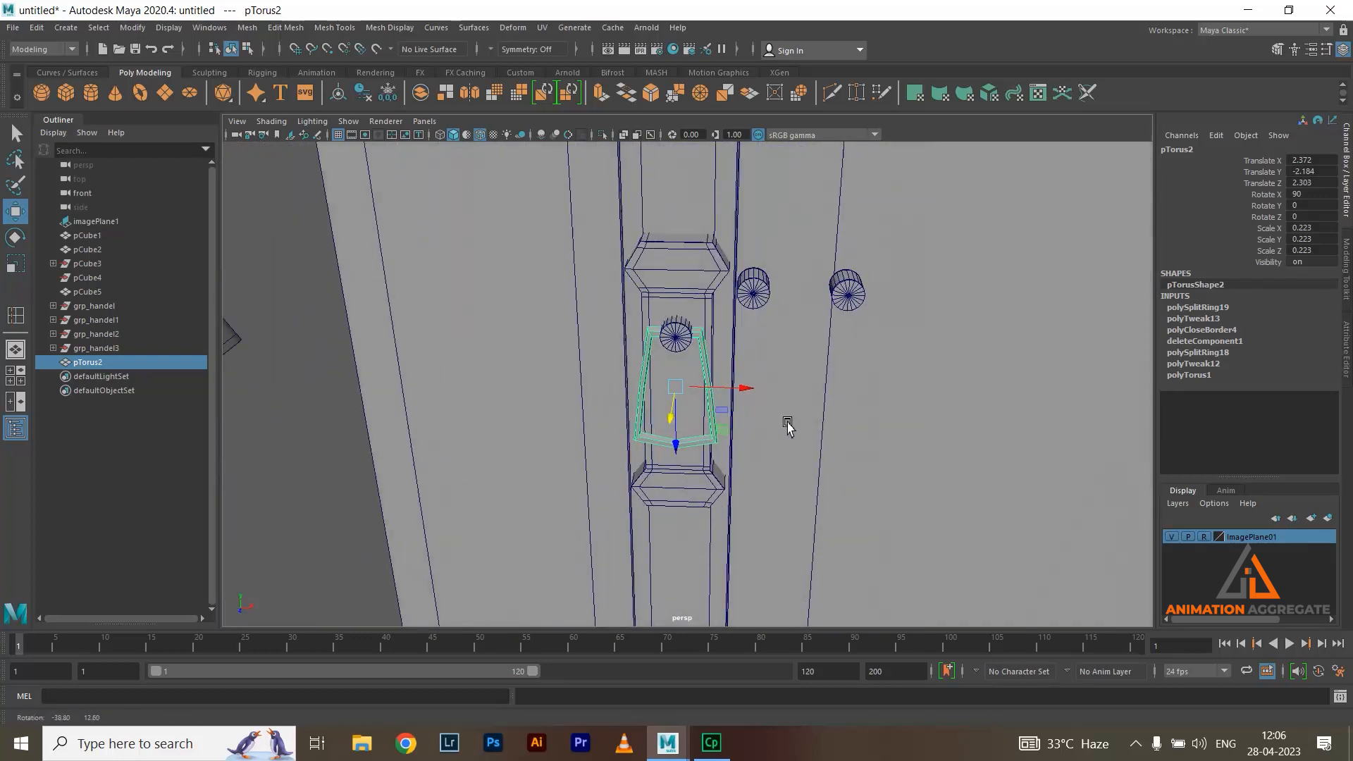
Scale the loose peg nearer the door handle to 0.018 and move it onto the backplate's upper flare at Translate X -0.202, Y -0.574
click(753, 287)
shift+drag(840, 299, 866, 292)
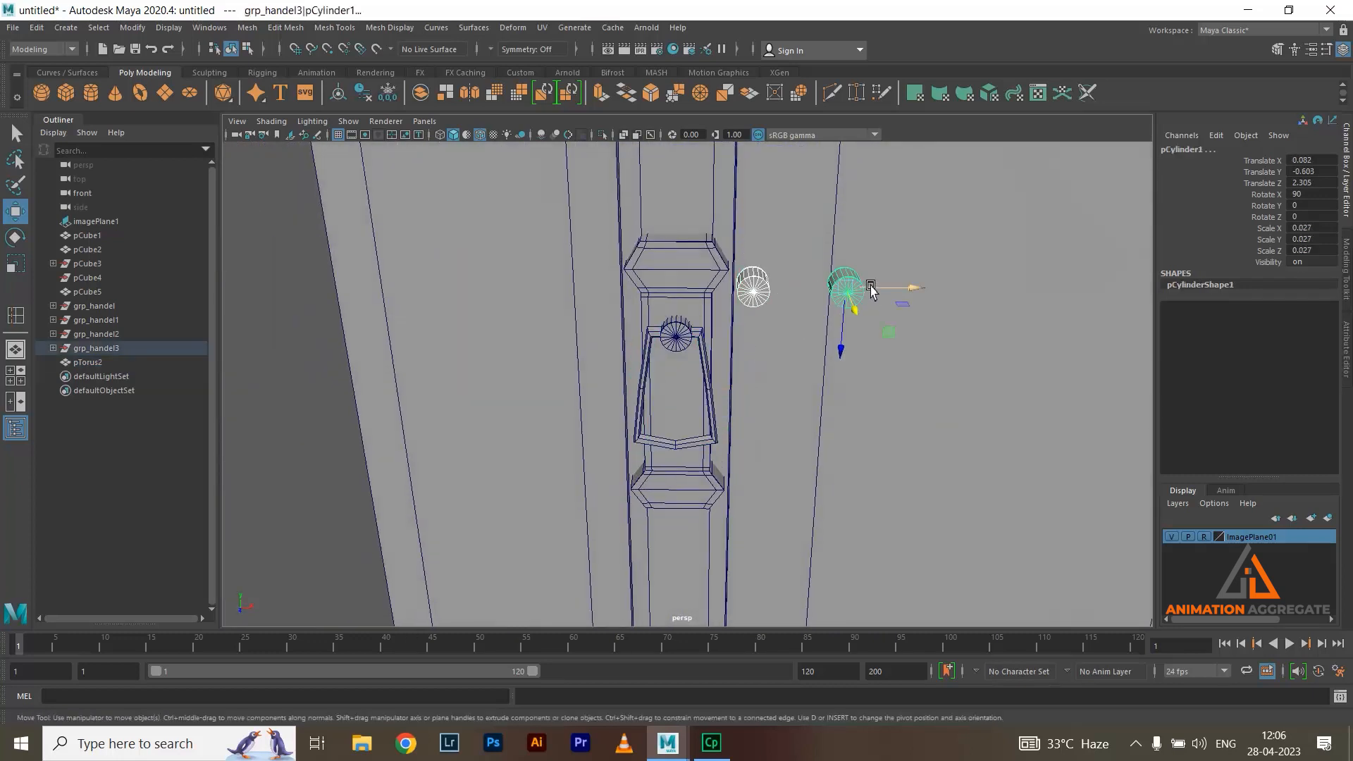
click(745, 286)
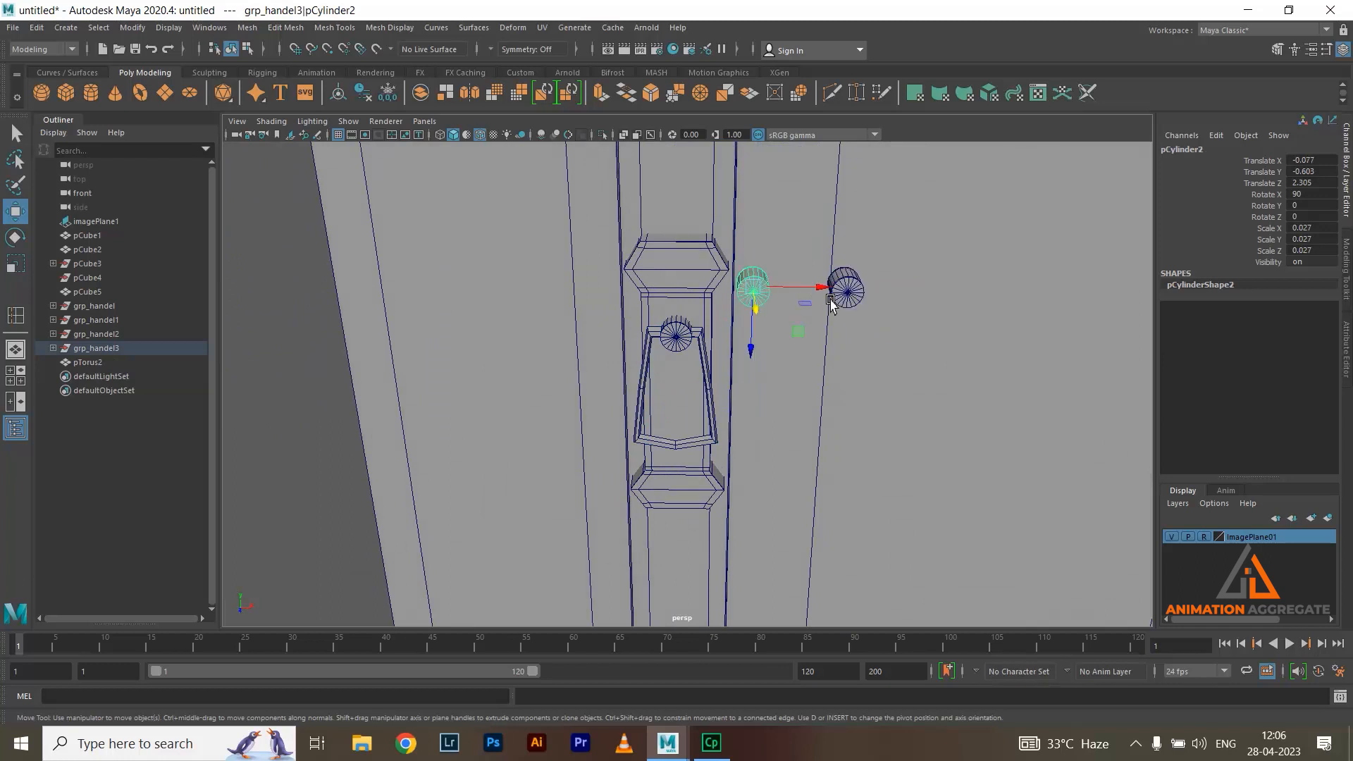
key(r)
mouse_move(755, 289)
mouse_down()
mouse_move(767, 295)
mouse_move(742, 301)
mouse_up()
key(w)
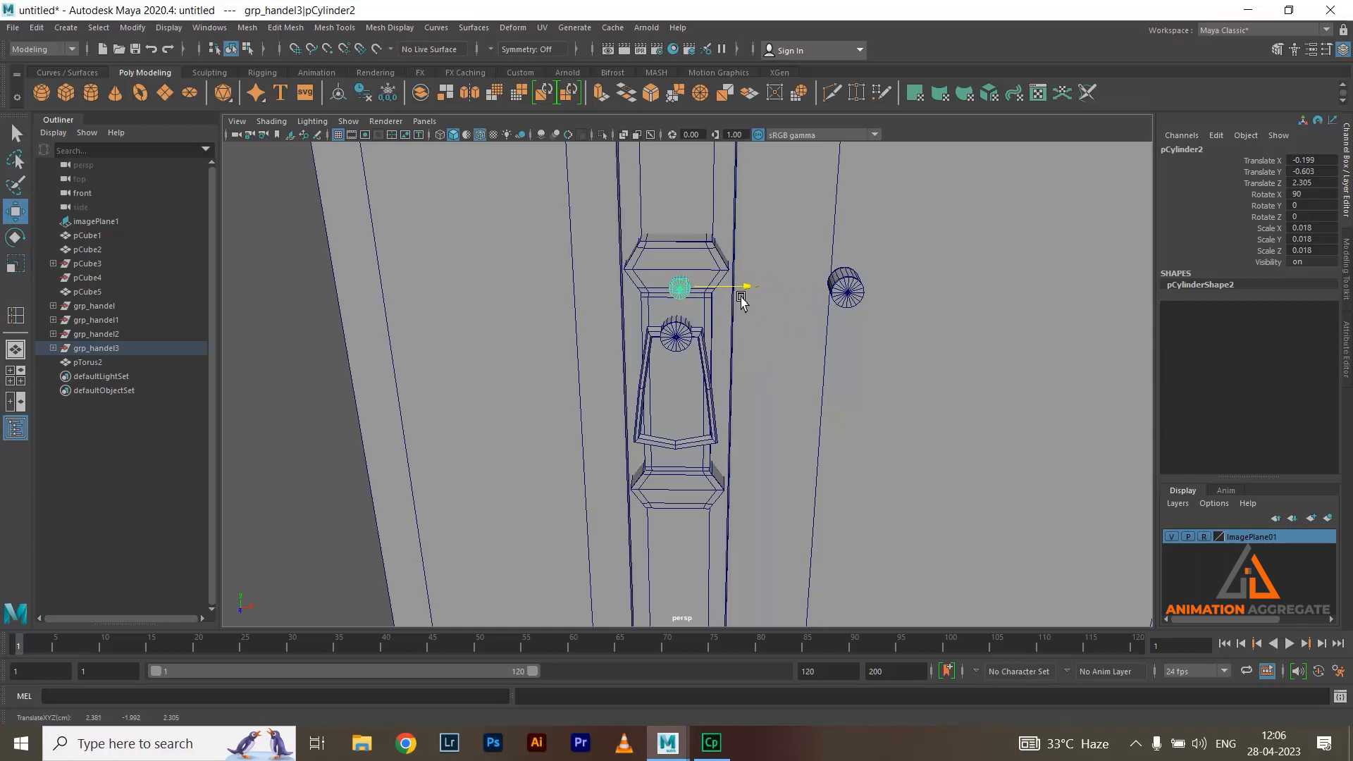
middle_drag(678, 354, 678, 337)
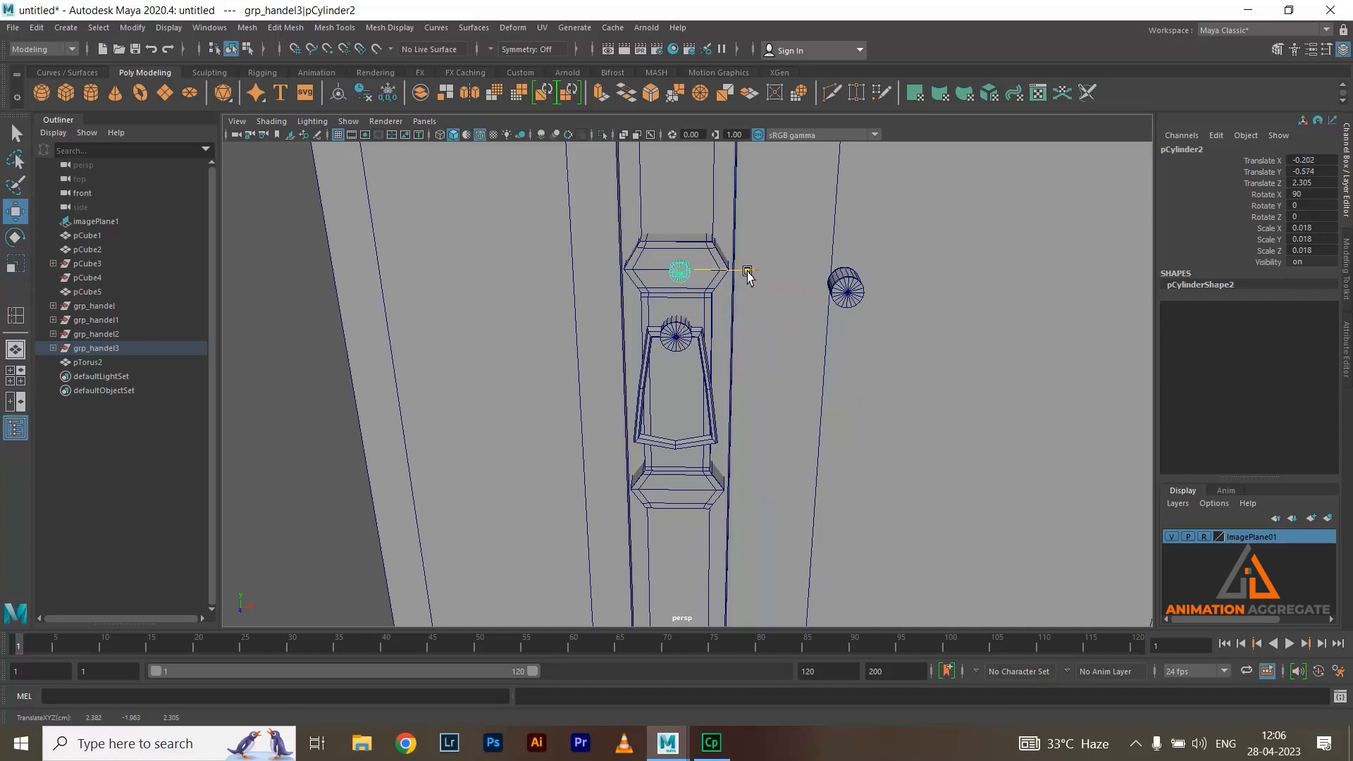
Delete the spare peg beside the handle and place a duplicate of the small peg on the backplate's lower flare at Translate Y -1.012
click(843, 295)
key(Delete)
click(682, 270)
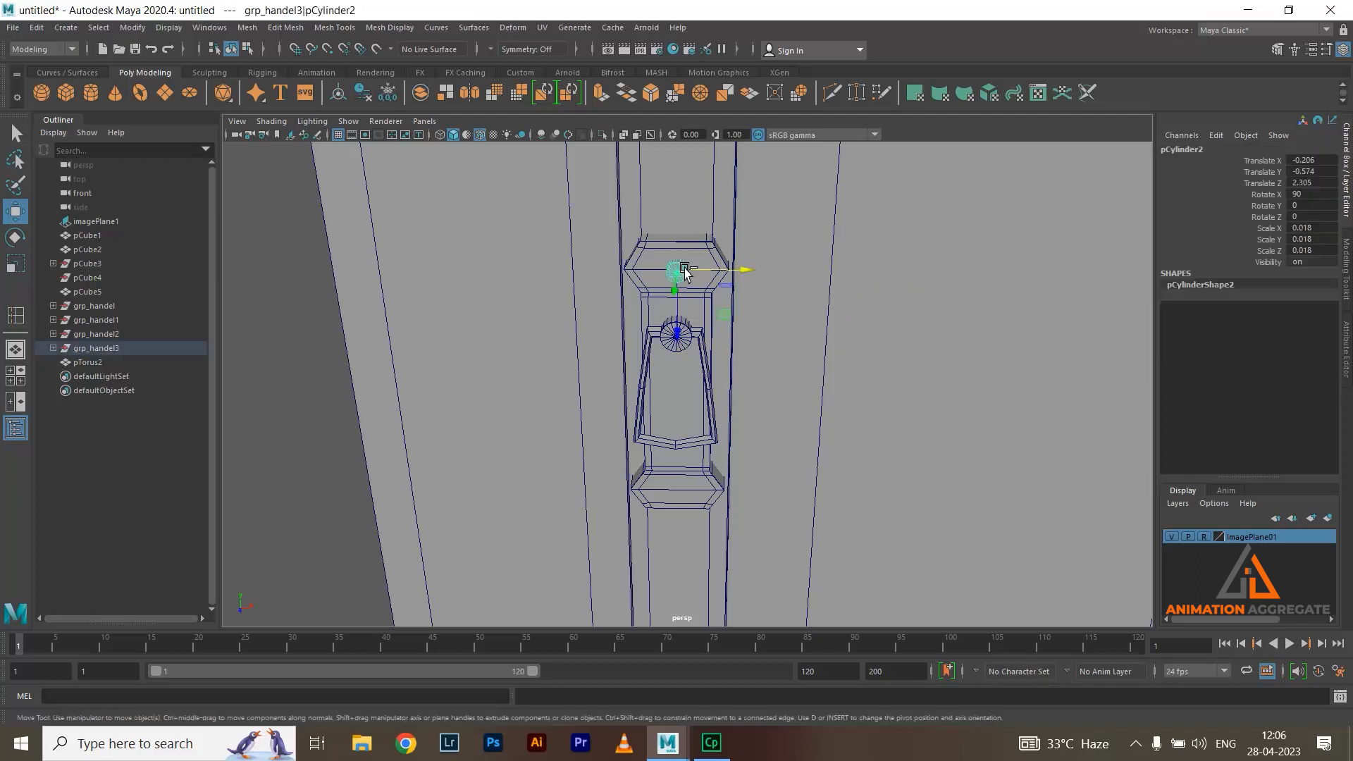
key(ctrl+d)
drag(680, 321, 702, 551)
alt+right_drag(701, 543, 604, 250)
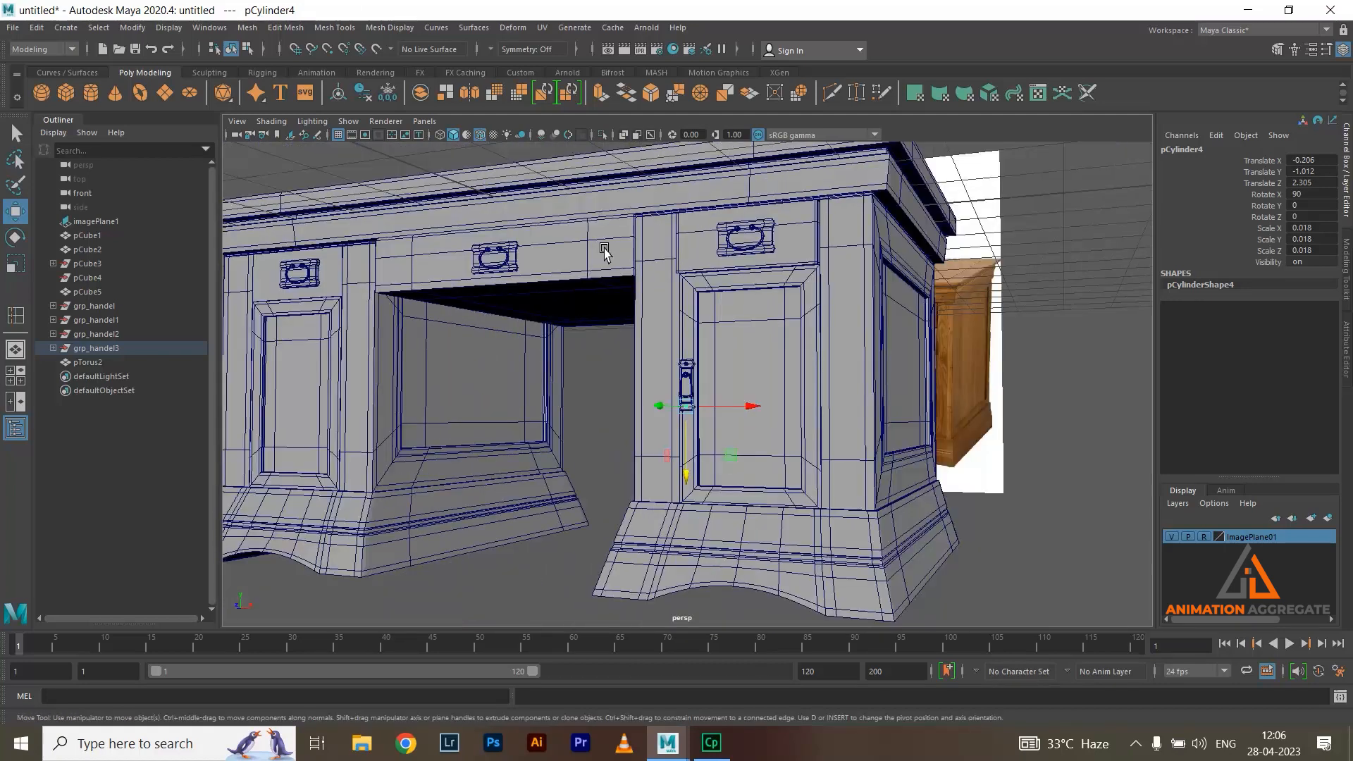
click(1046, 485)
scroll(684, 373, up, 3)
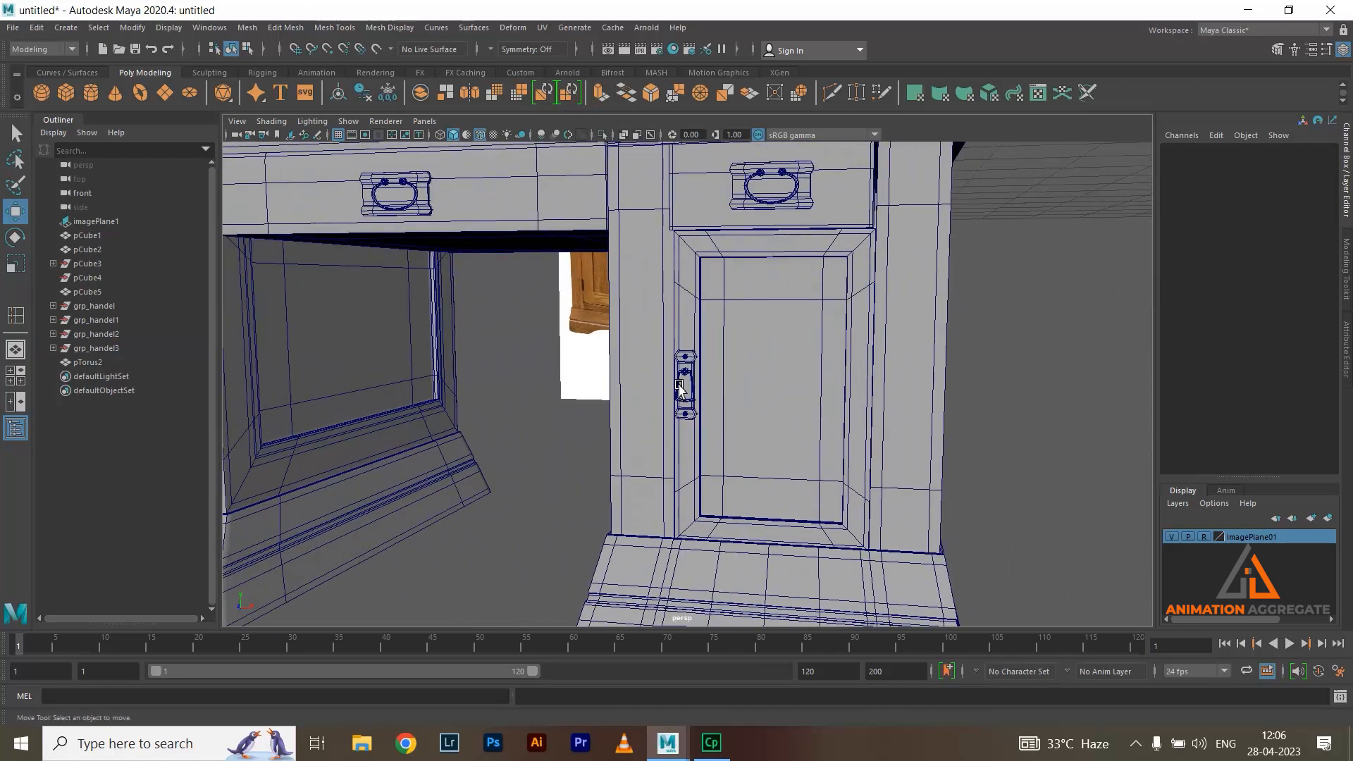
Parent the door handle group grp_handel3 under the ring pTorus2
click(684, 384)
alt+right_drag(657, 295, 846, 454)
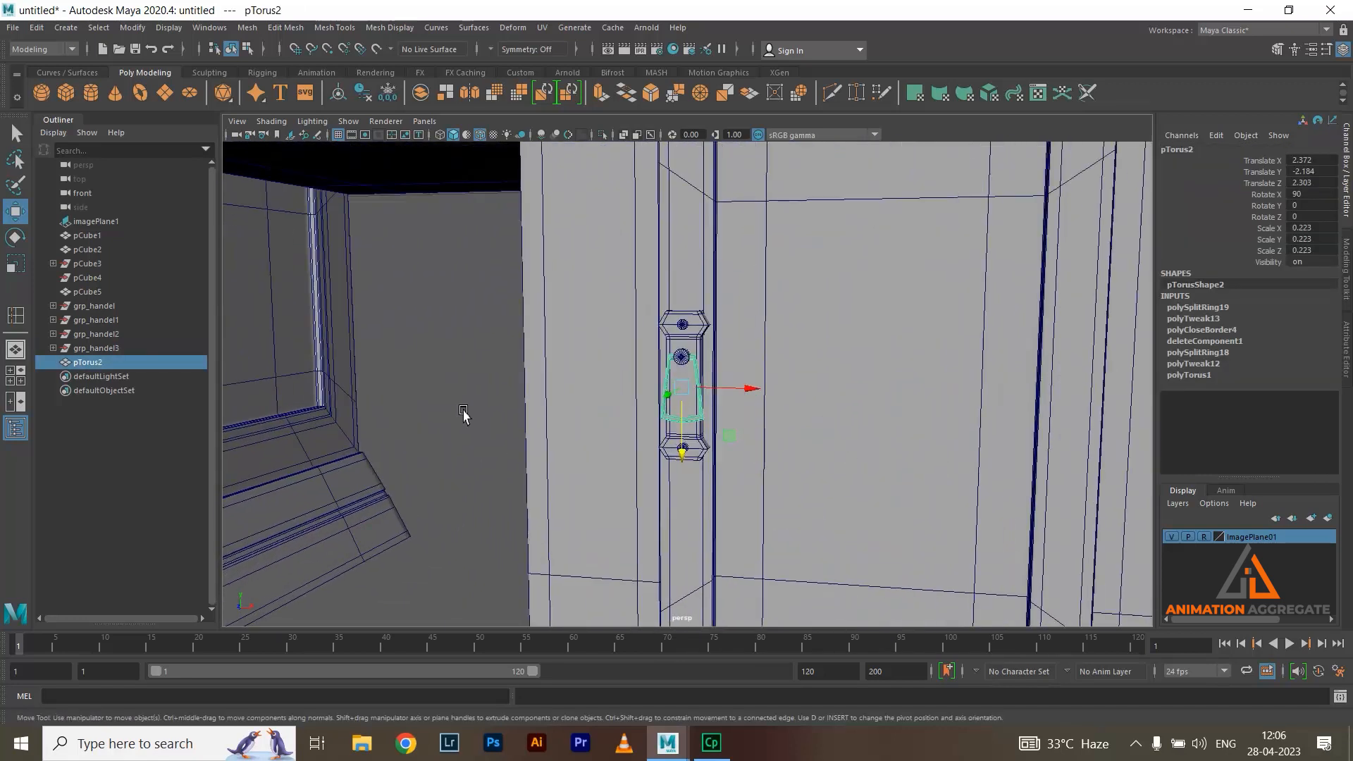
click(680, 358)
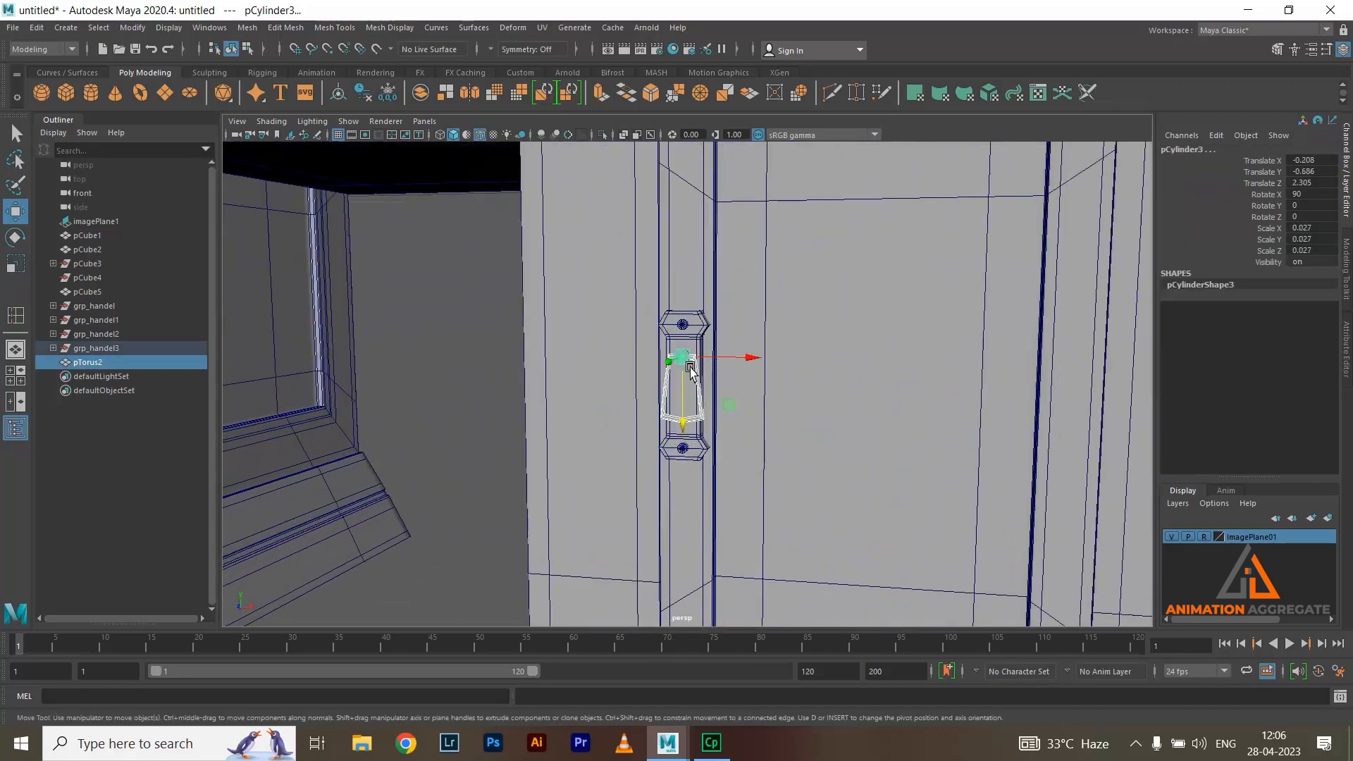
click(683, 326)
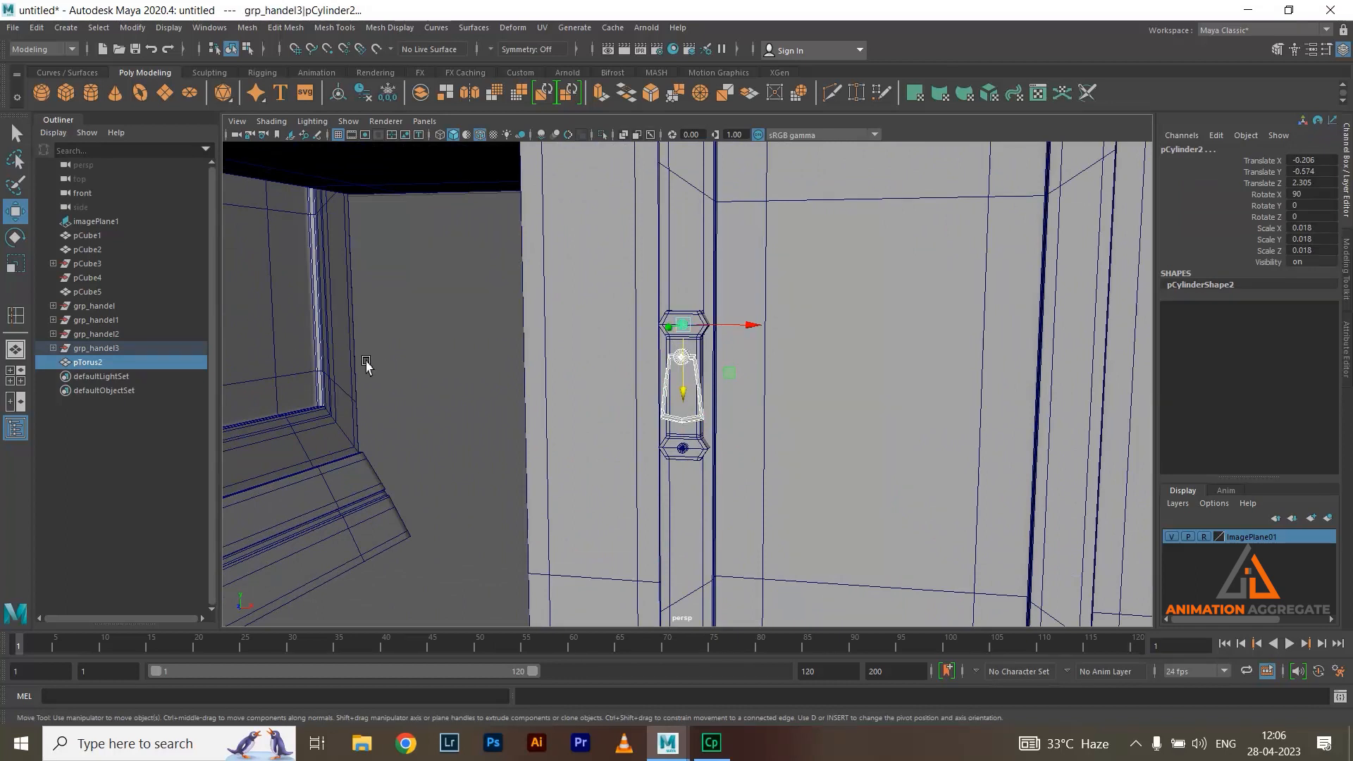
key(Up)
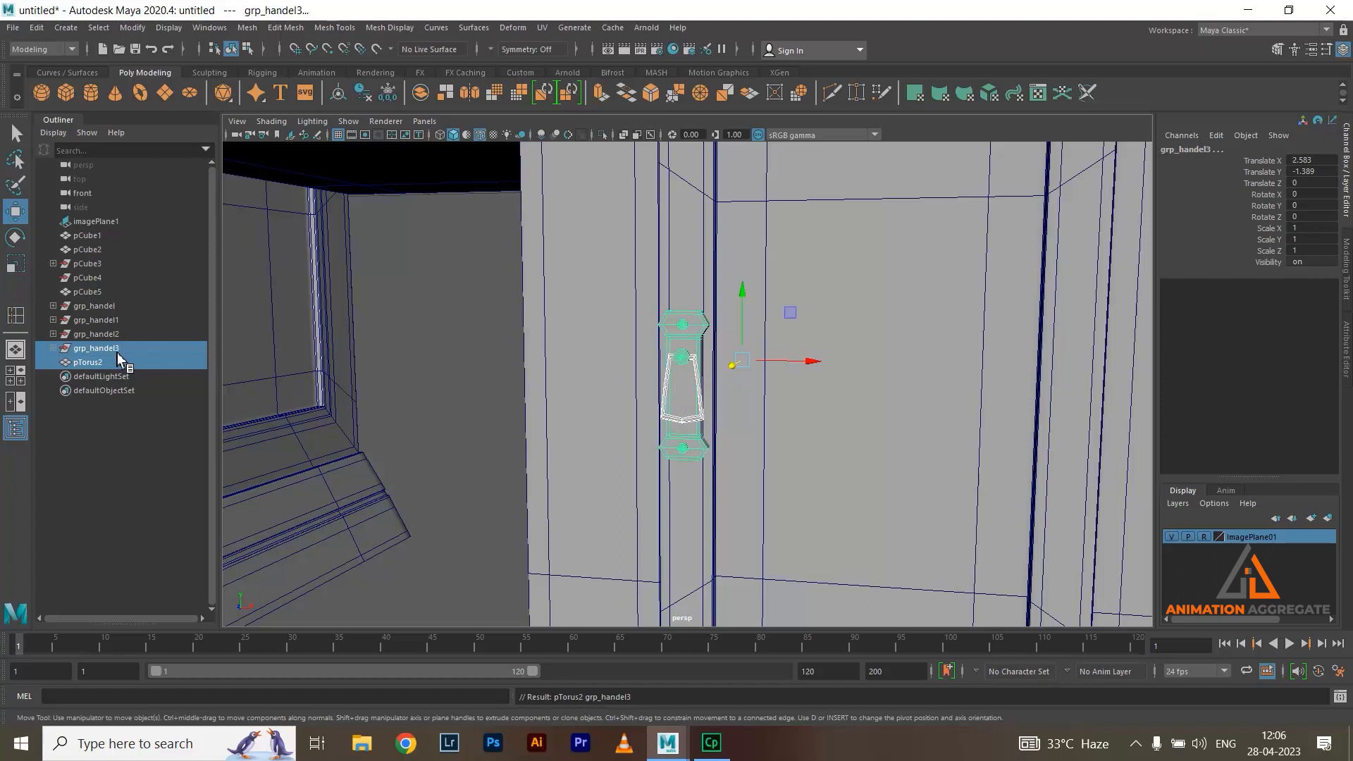
shift+click(120, 362)
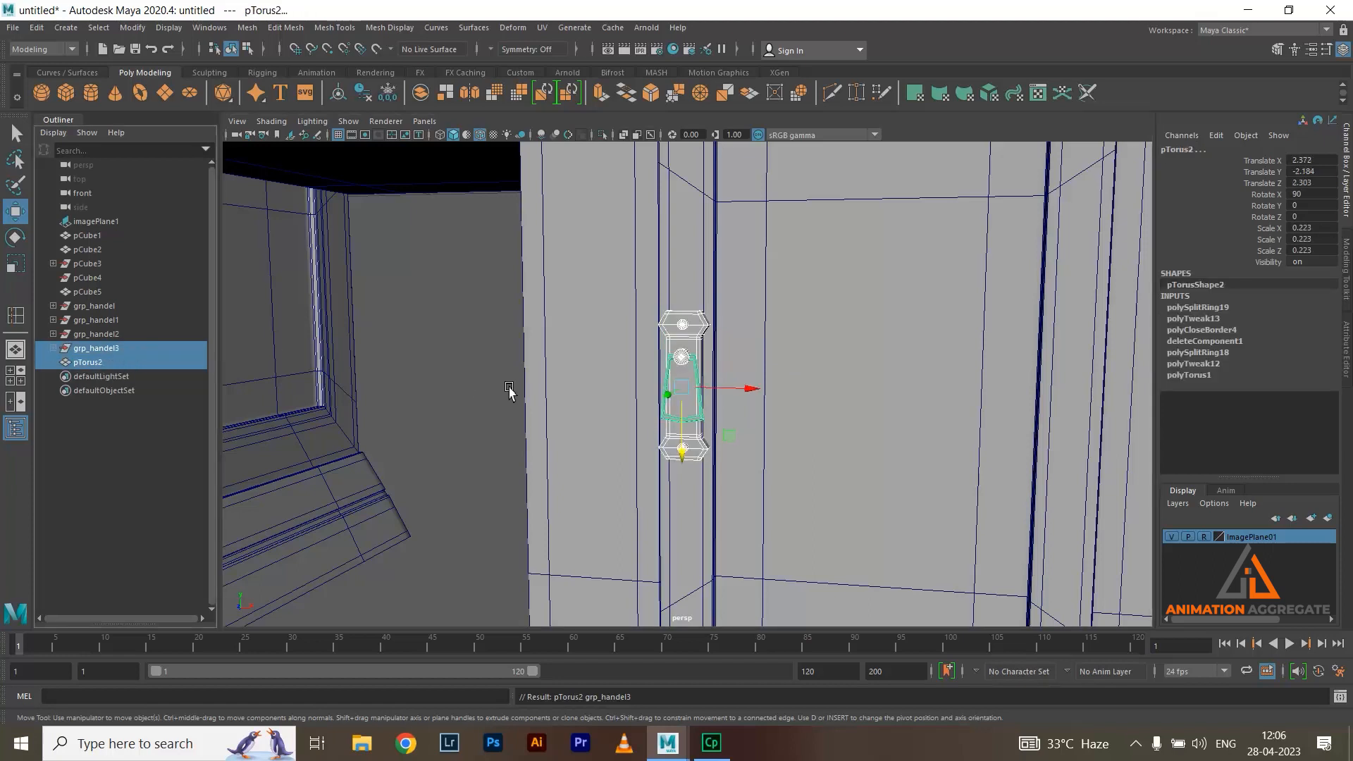
key(p)
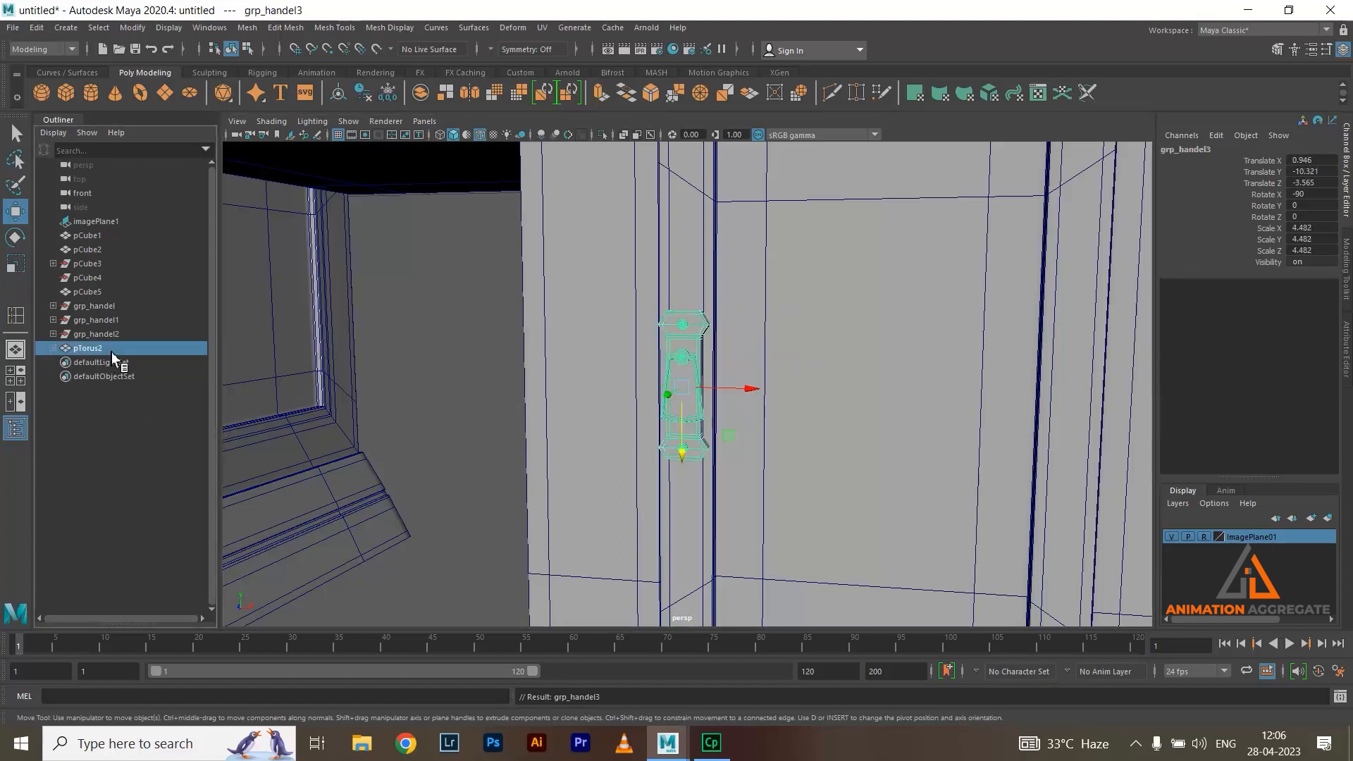
Duplicate the complete door handle and move the copy onto the left door's inner edge at Translate X -2.375
click(87, 348)
alt+drag(780, 393, 671, 401)
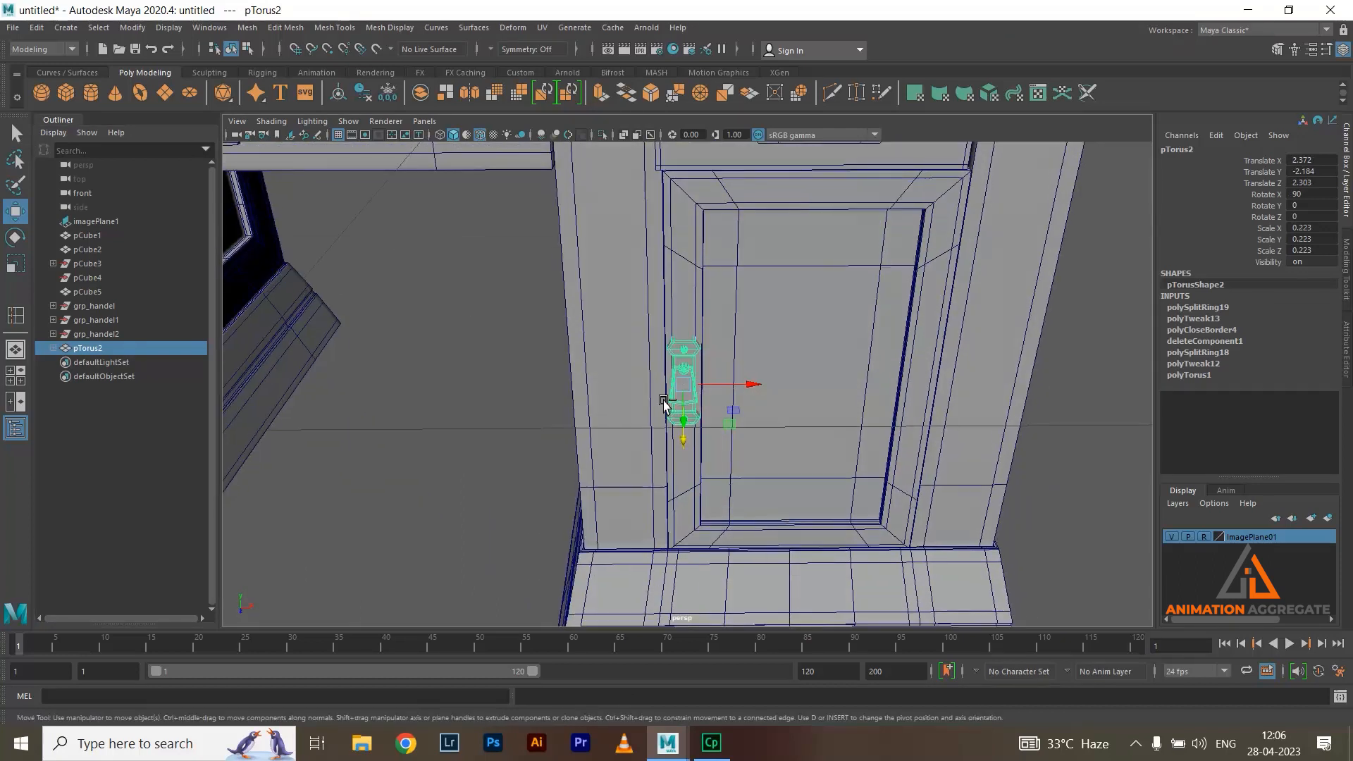
key(ctrl+d)
scroll(803, 429, down, 3)
drag(756, 385, 447, 384)
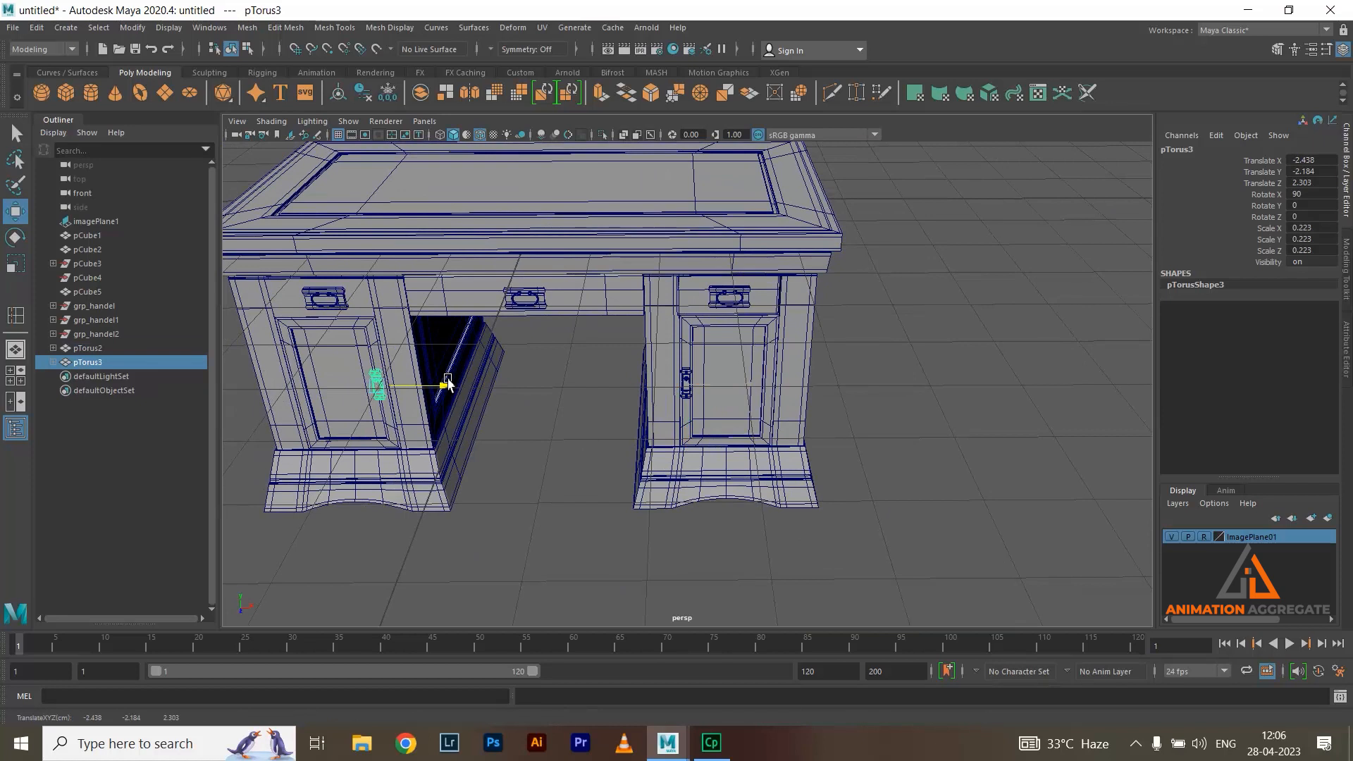
alt+right_drag(449, 383, 665, 392)
alt+drag(665, 392, 741, 365)
alt+right_drag(1050, 444, 921, 491)
alt+drag(921, 492, 784, 337)
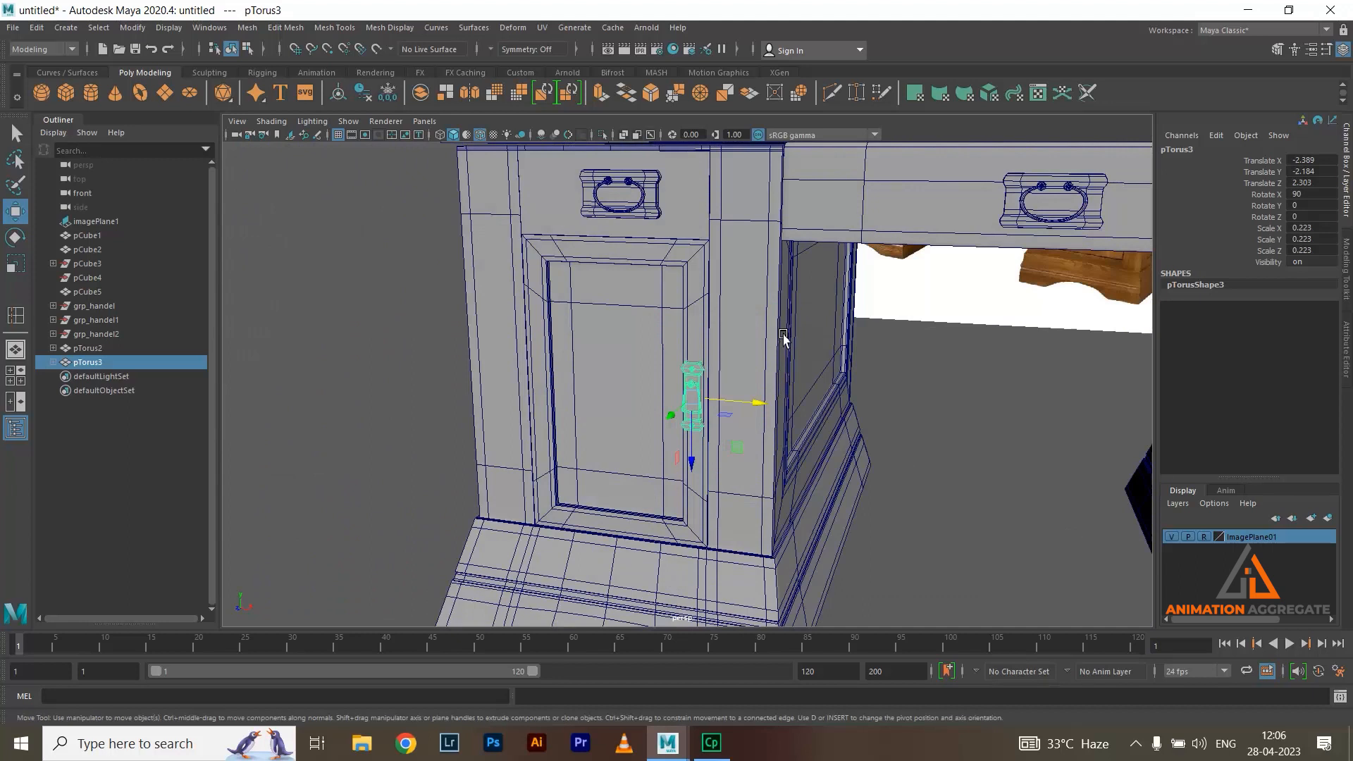
alt+right_drag(784, 337, 793, 415)
drag(767, 407, 769, 409)
alt+right_drag(791, 435, 721, 205)
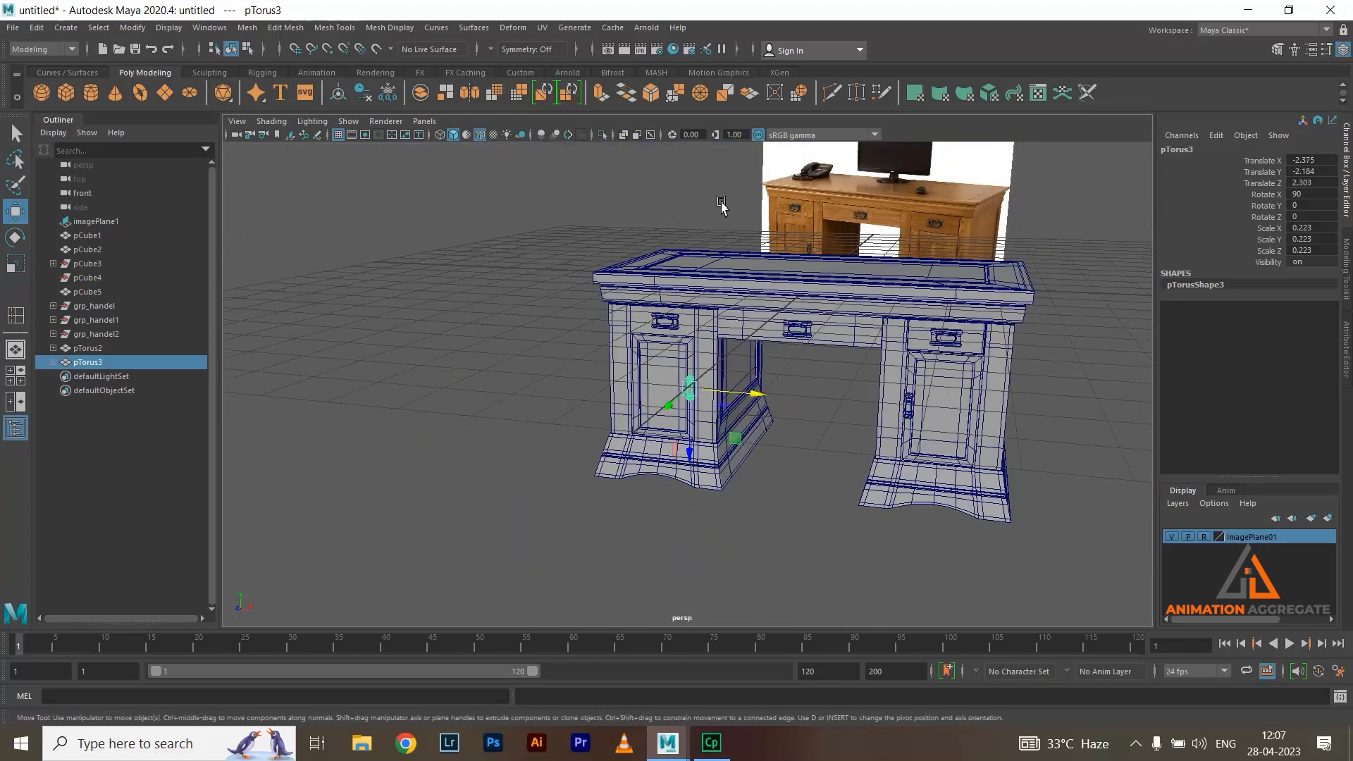
Delete the left pedestal together with its door panel and drawer front, keeping the handles
alt+drag(722, 204, 797, 420)
click(874, 493)
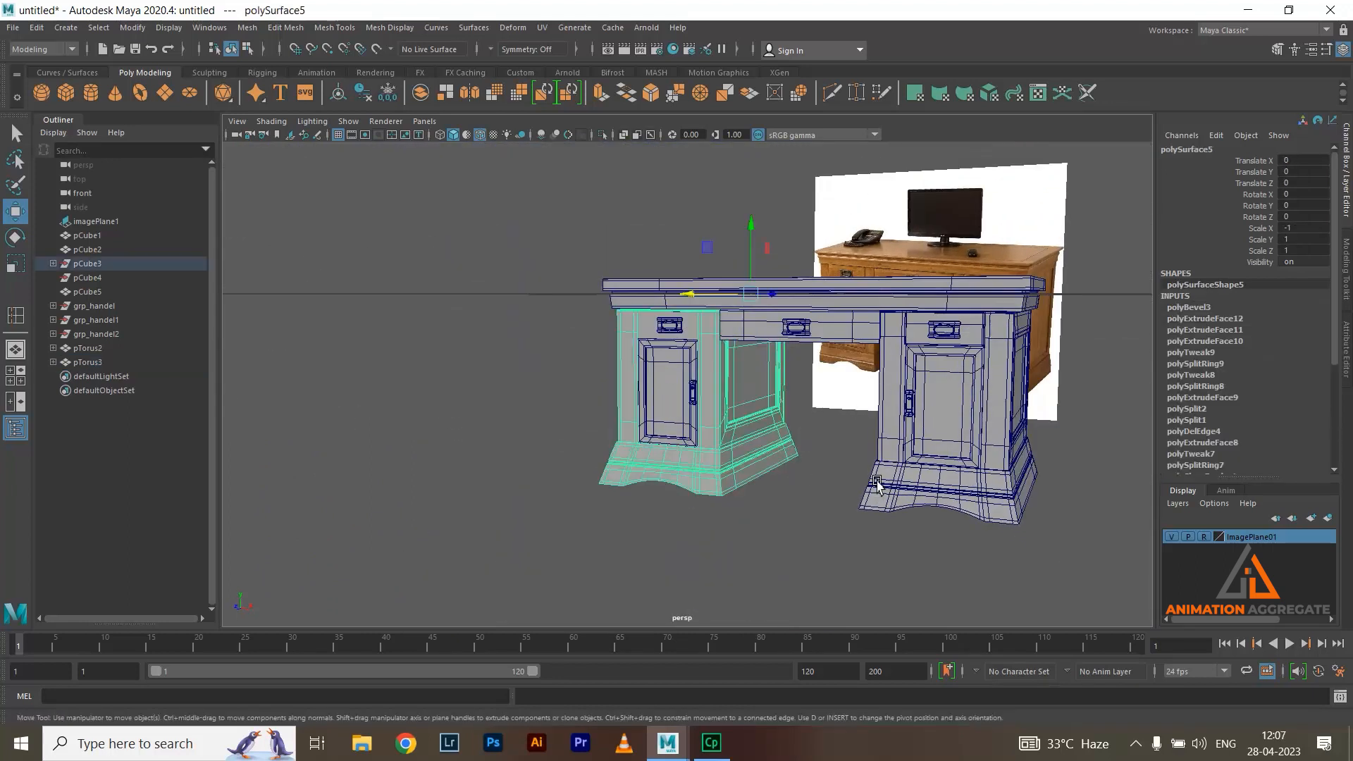
key(Delete)
click(760, 366)
click(834, 405)
alt+drag(917, 384, 919, 451)
In the front view, move the right drawer front's pivot to the desk's vertical centre line with grid snapping
click(924, 354)
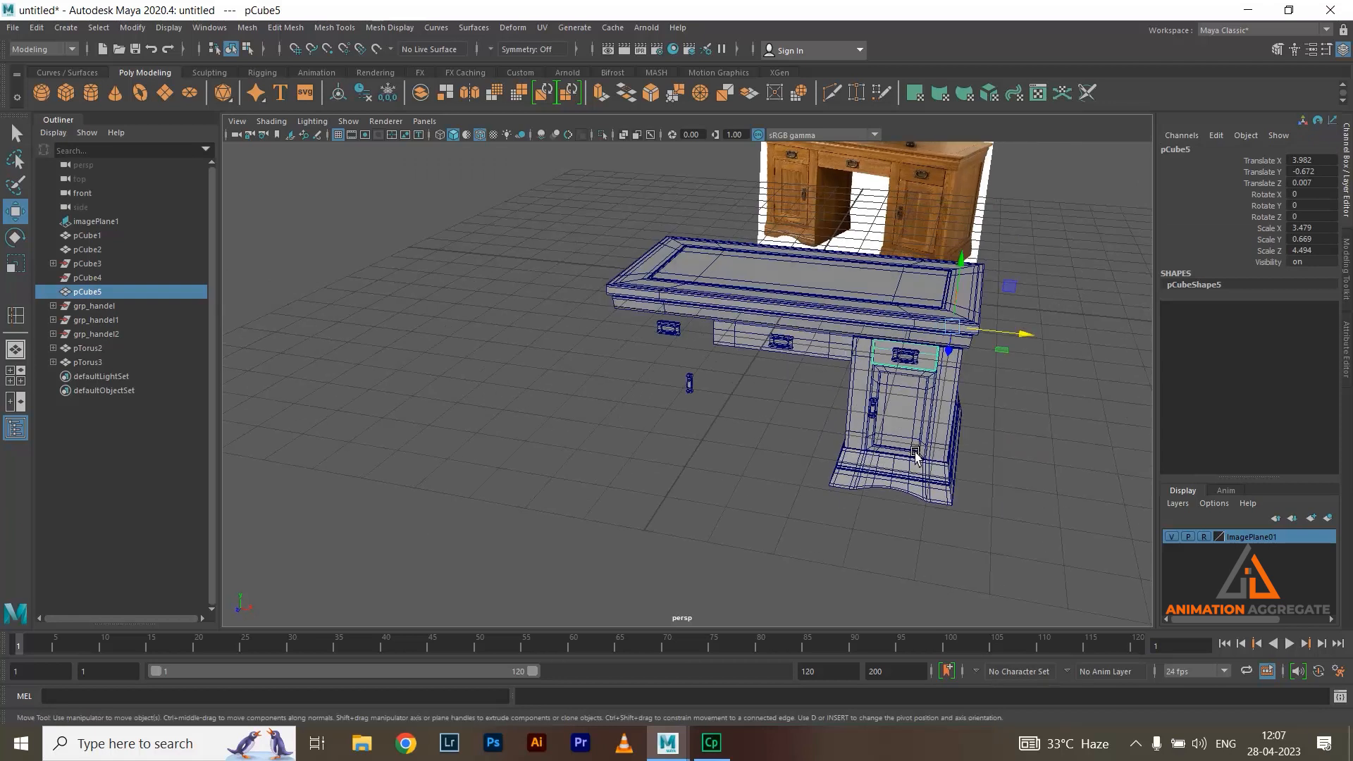
key(space)
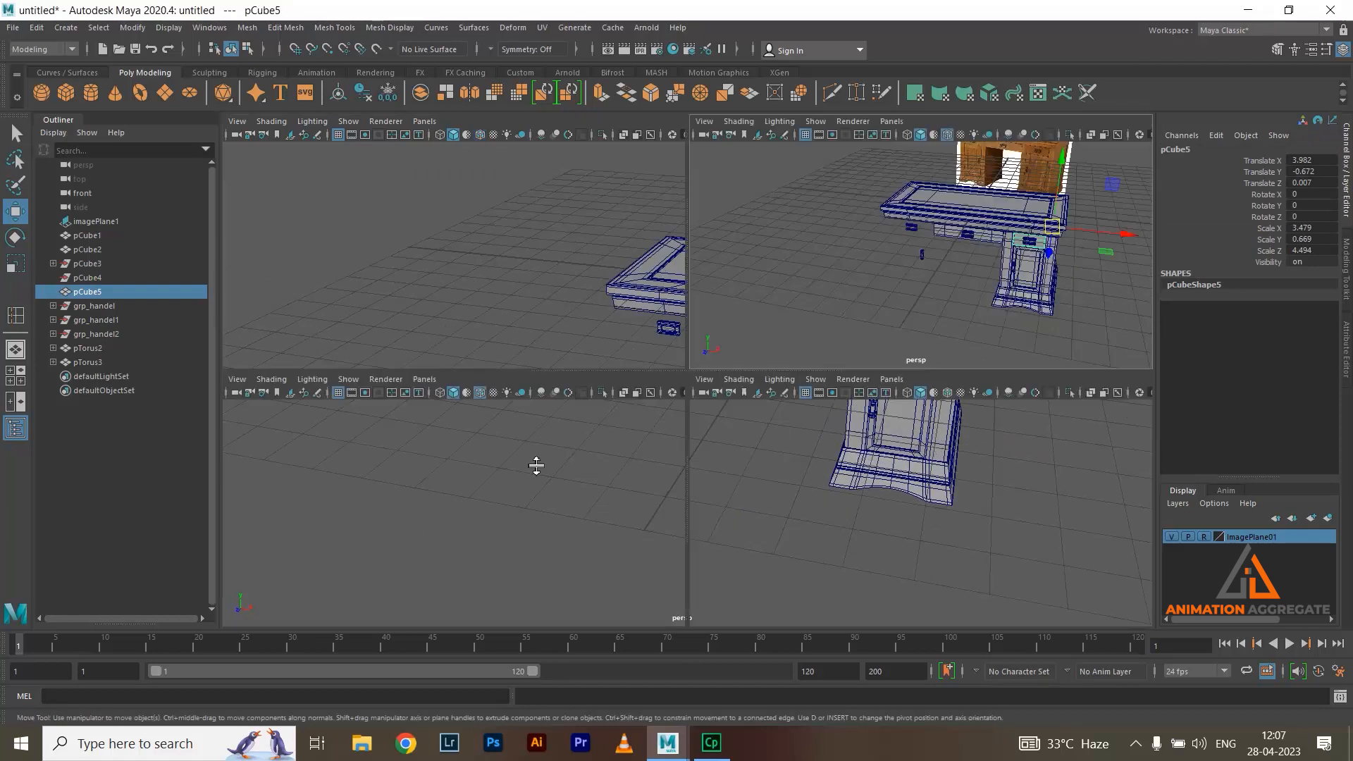
key(space)
scroll(795, 437, down, 5)
scroll(794, 437, down, 1)
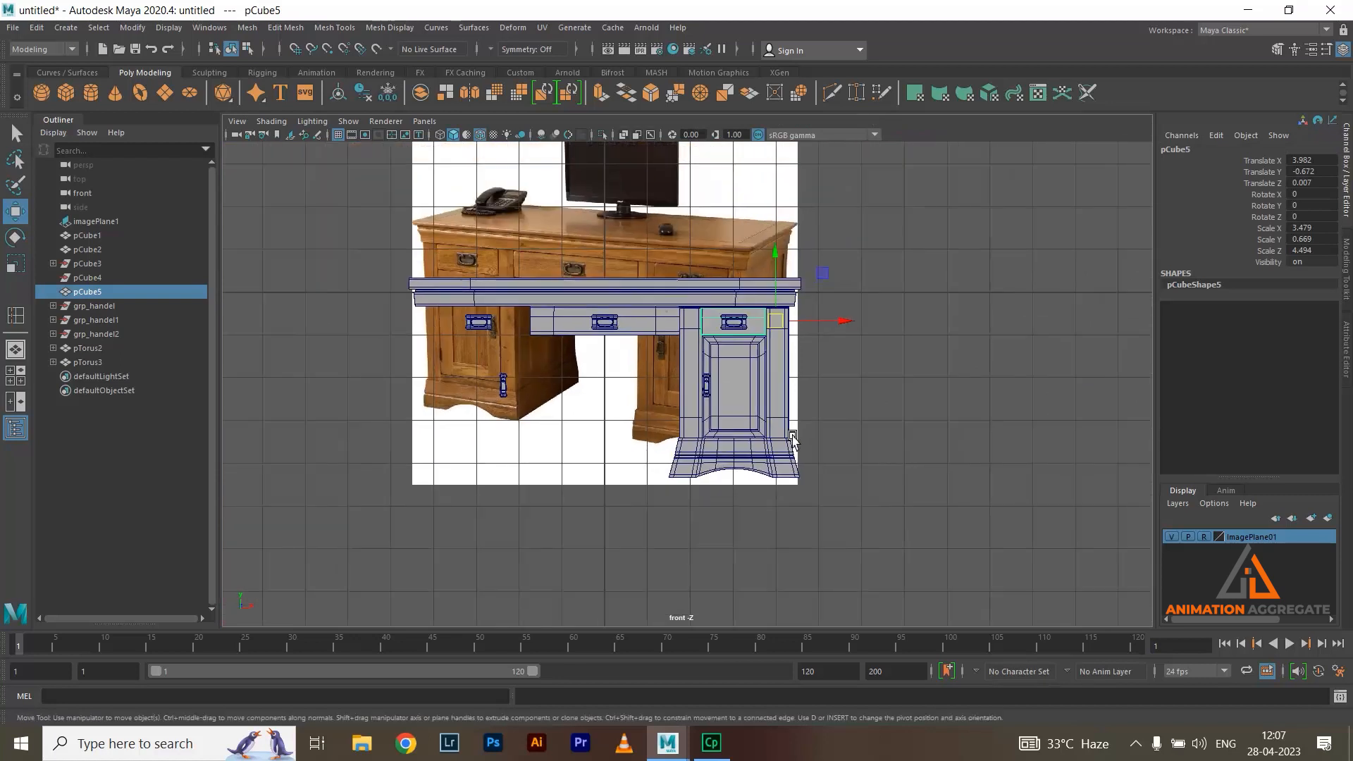
key(d)
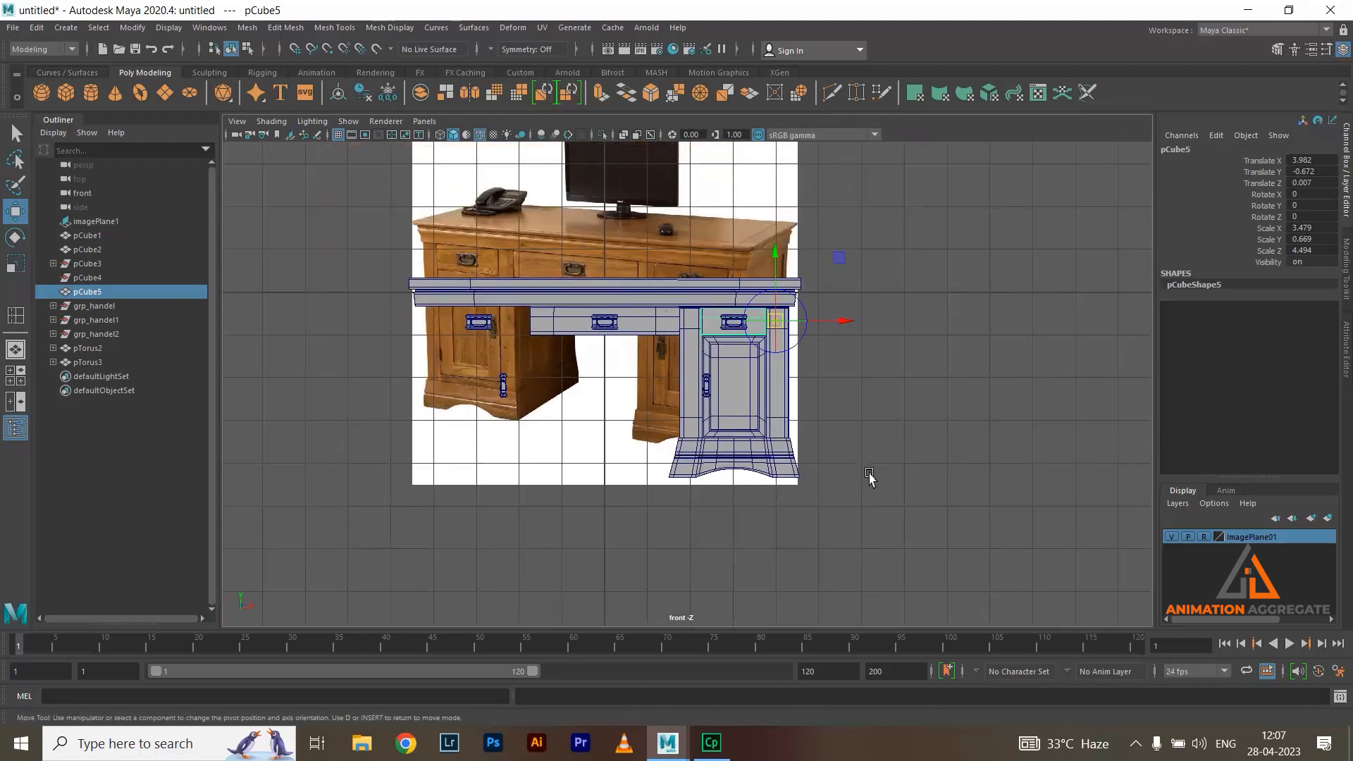
drag(848, 321, 934, 321)
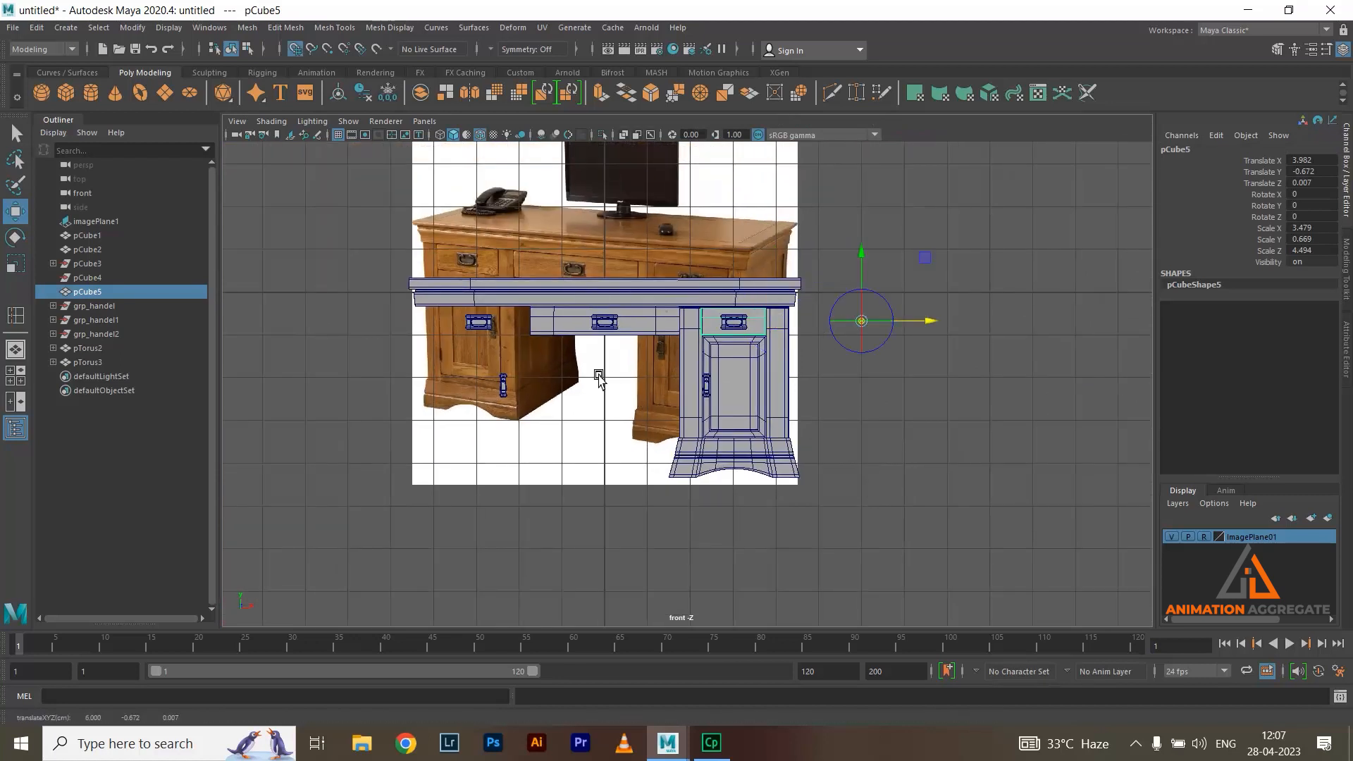
click(750, 386)
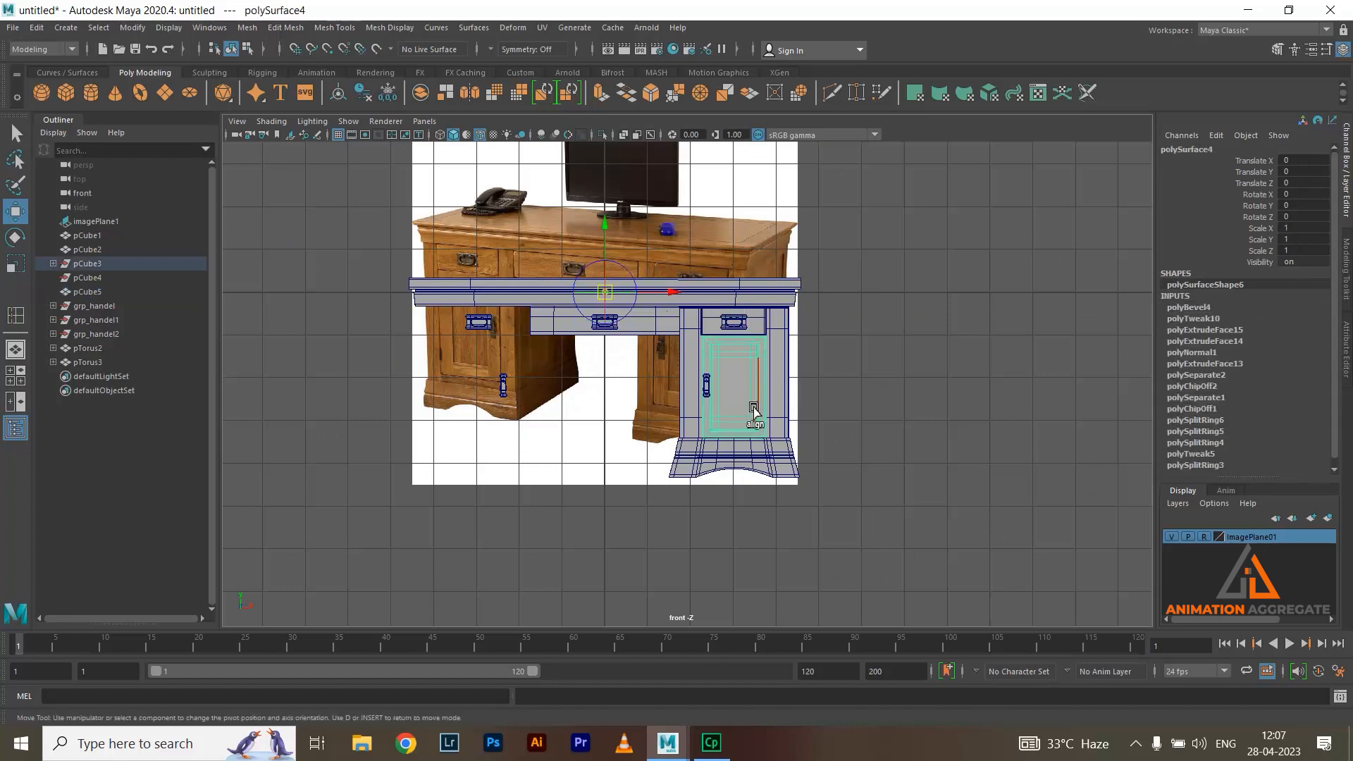
key(d)
Reset the Duplicate Special settings and mirror the right pedestal to the left as a copy with Scale X -1
click(791, 400)
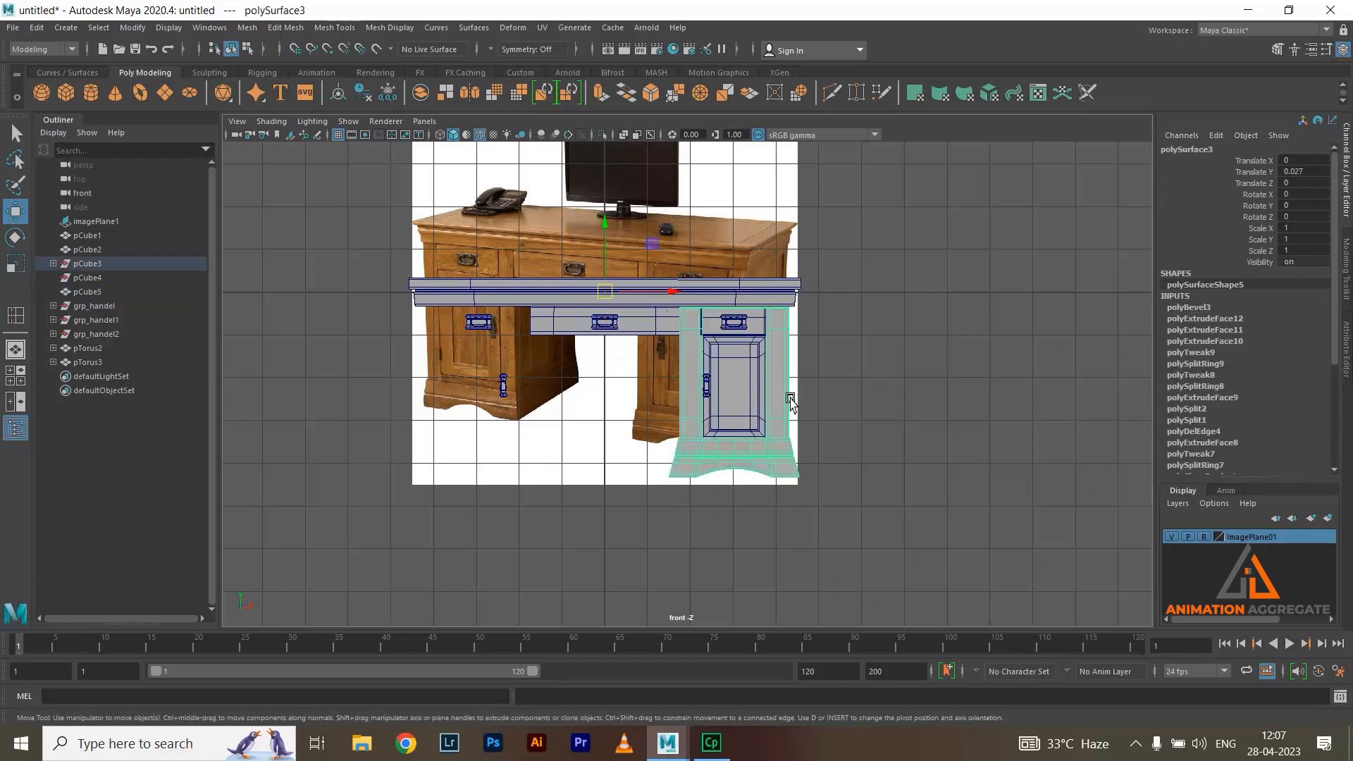
click(37, 27)
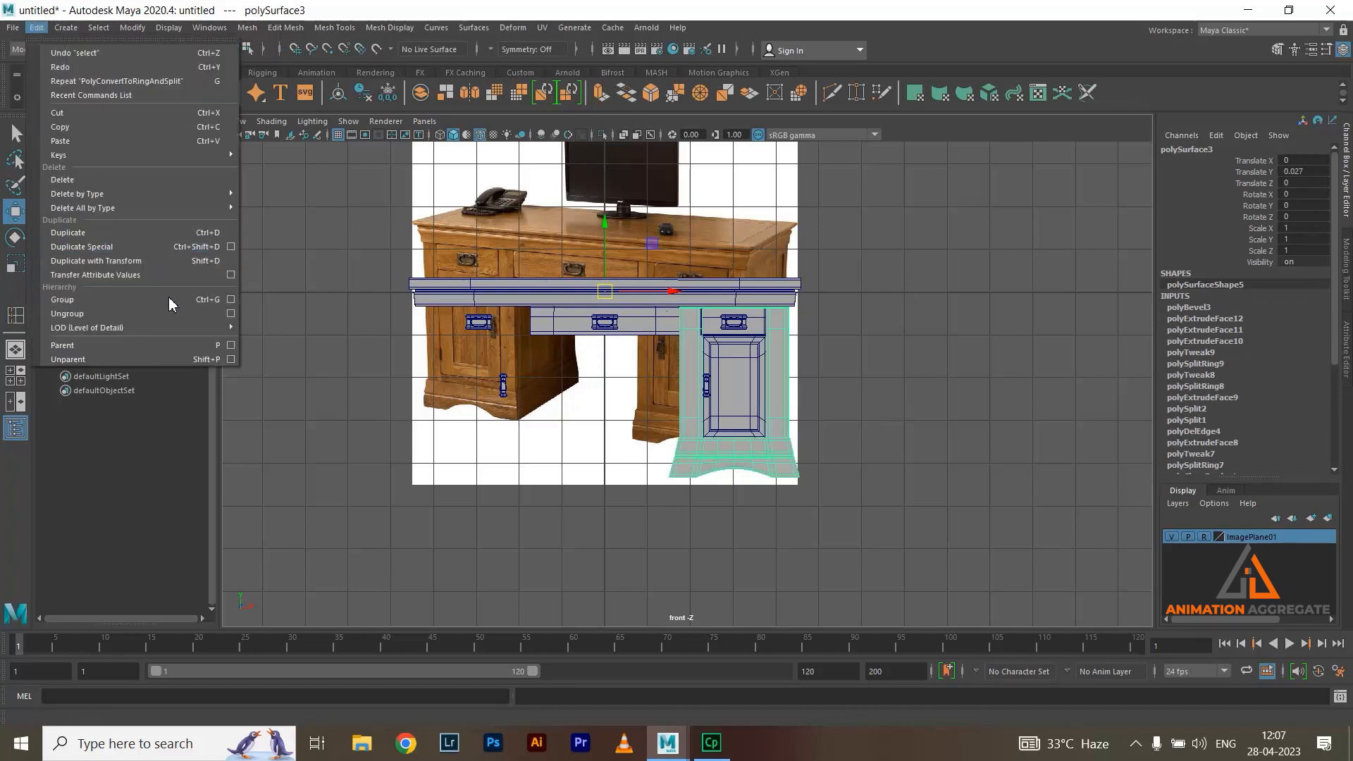
click(231, 247)
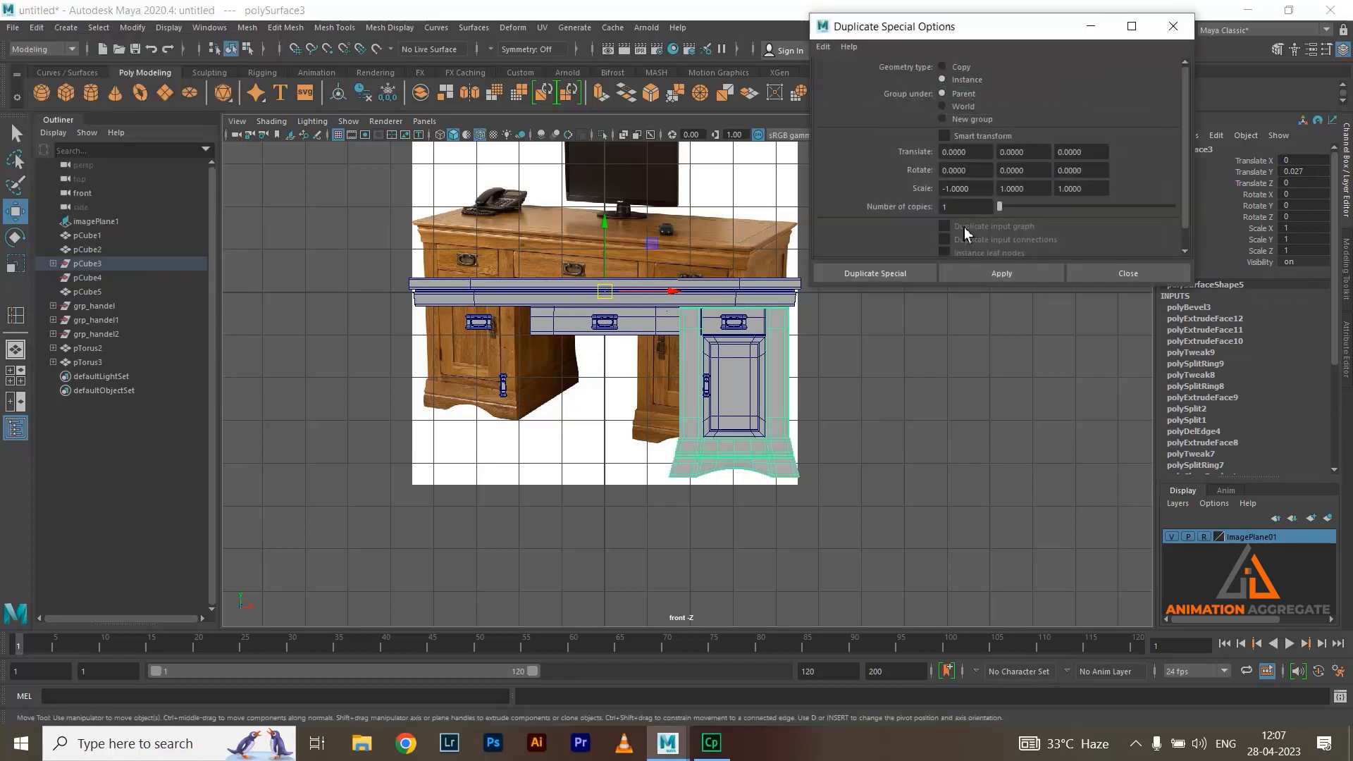
click(825, 32)
click(824, 47)
click(823, 46)
click(855, 73)
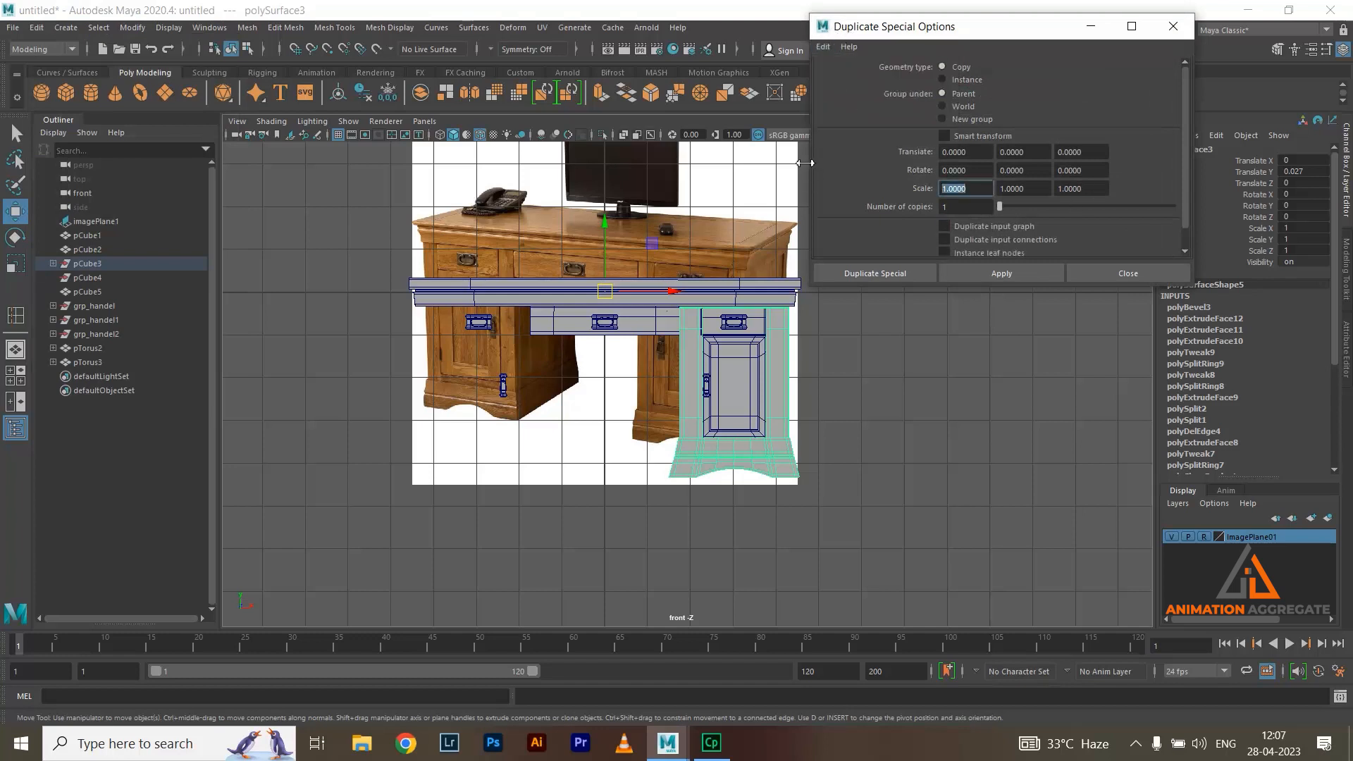
click(1002, 273)
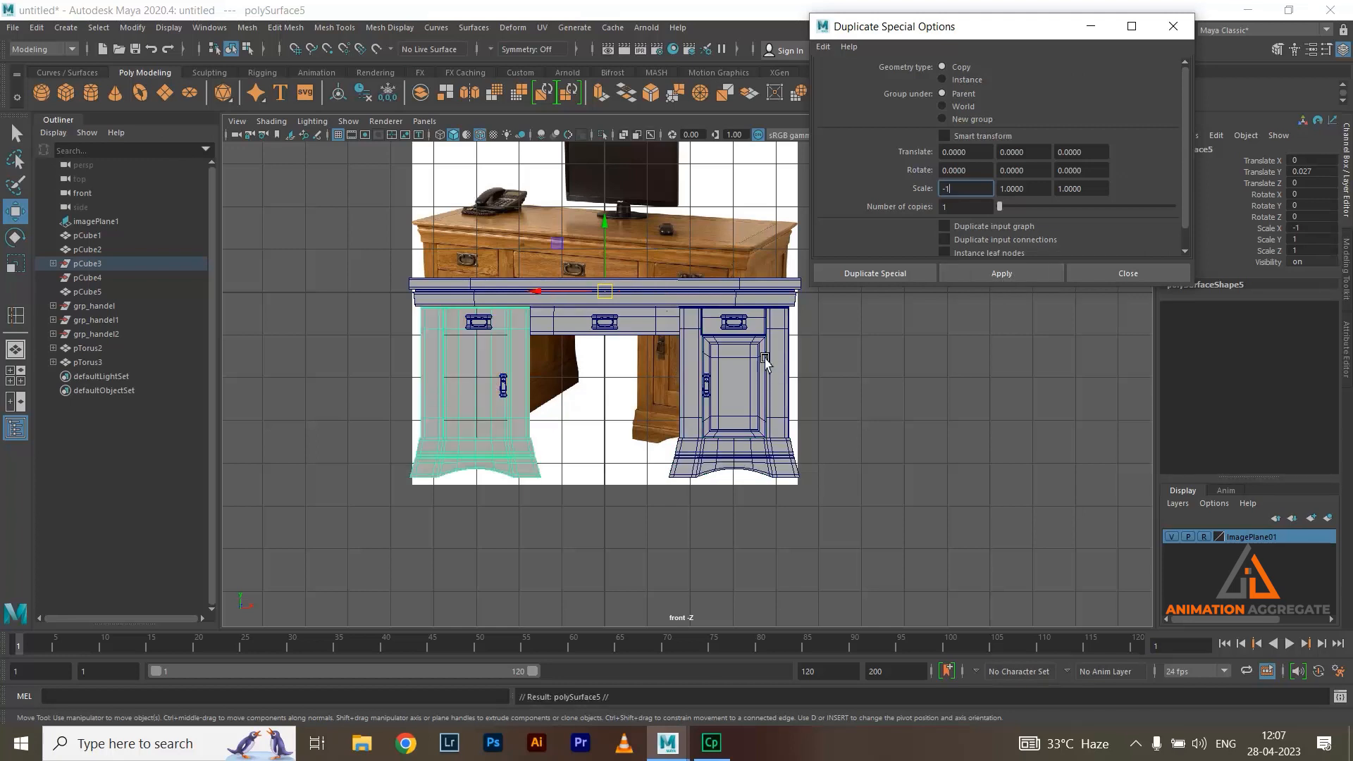
Mirror the right door panel onto the left pedestal with Duplicate Special at Scale X -1
click(712, 330)
click(1012, 289)
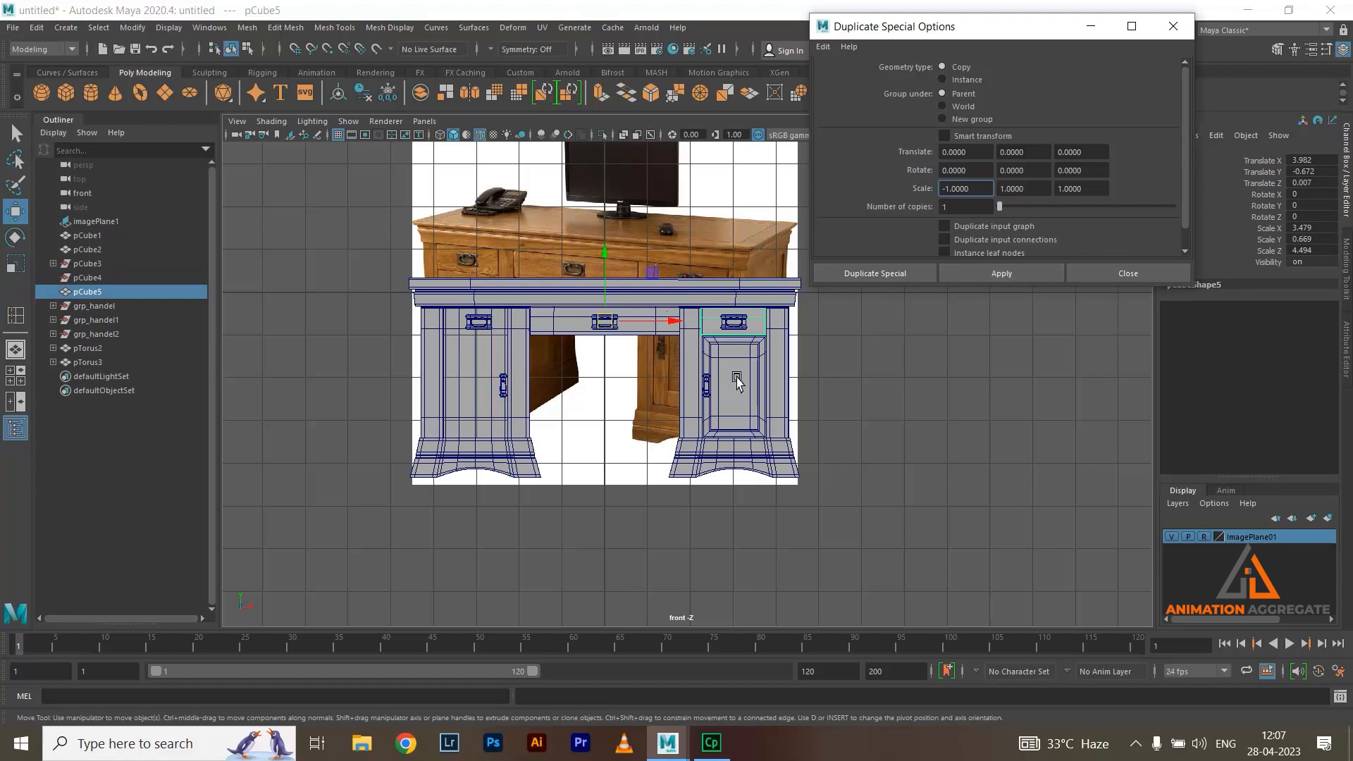
click(1004, 275)
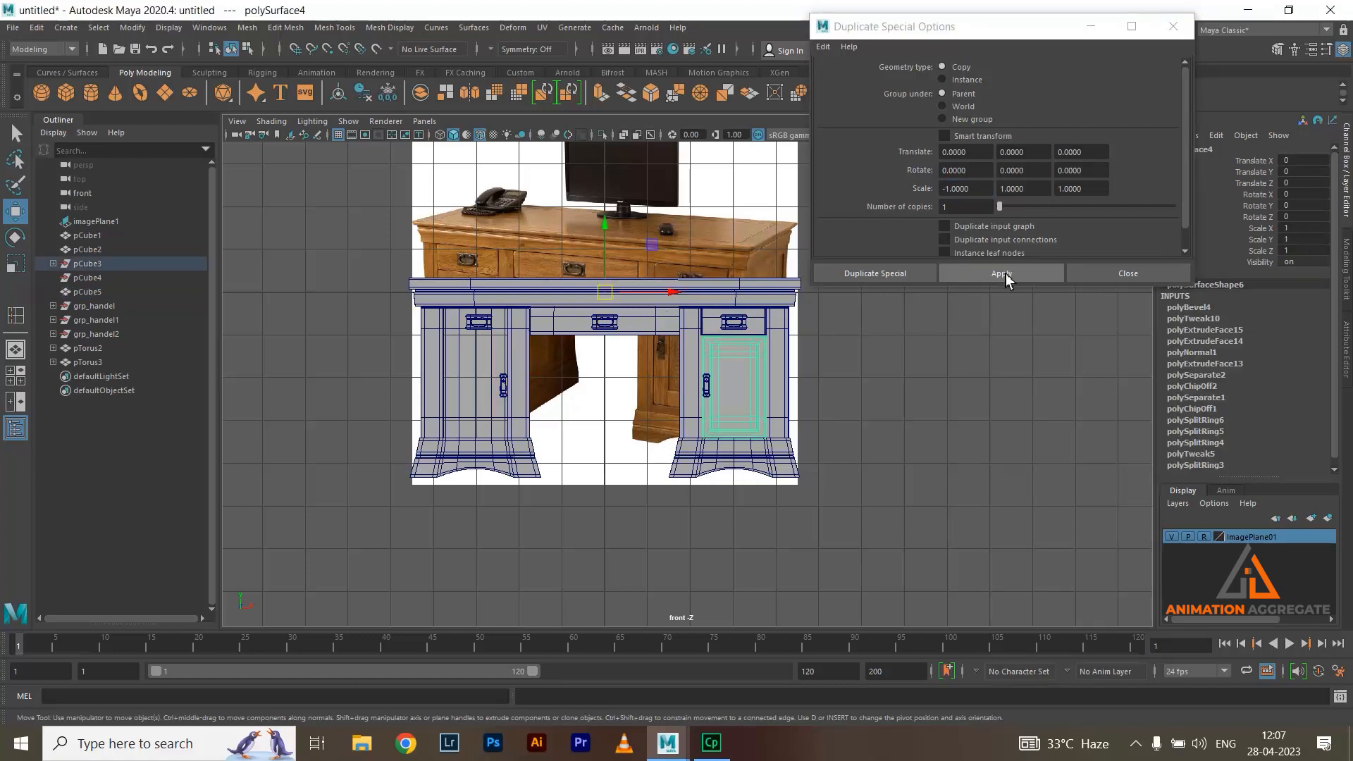
Mirror the right drawer front onto the left pedestal with Duplicate Special at Scale X -1 and show all four views
click(495, 335)
scroll(682, 391, up, 5)
scroll(682, 391, down, 5)
scroll(521, 370, up, 3)
scroll(521, 370, down, 3)
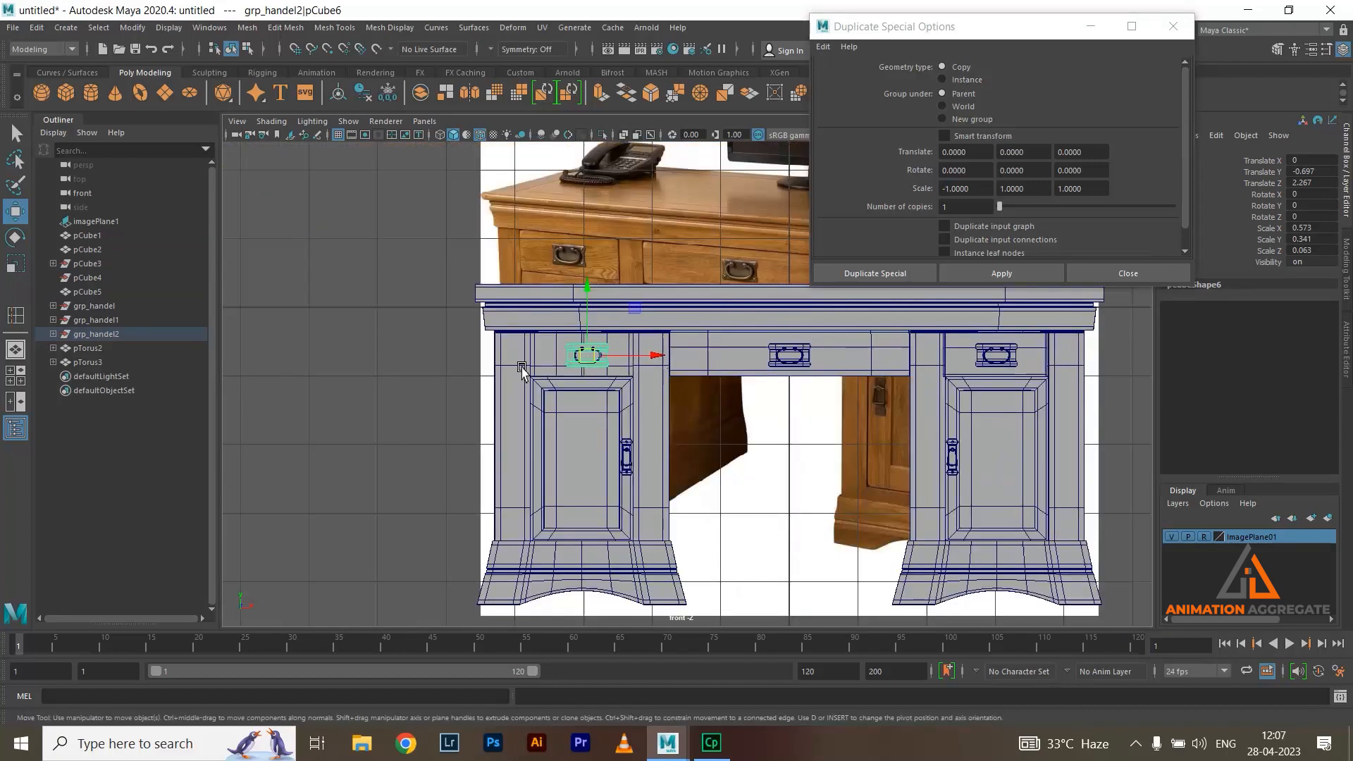
click(548, 358)
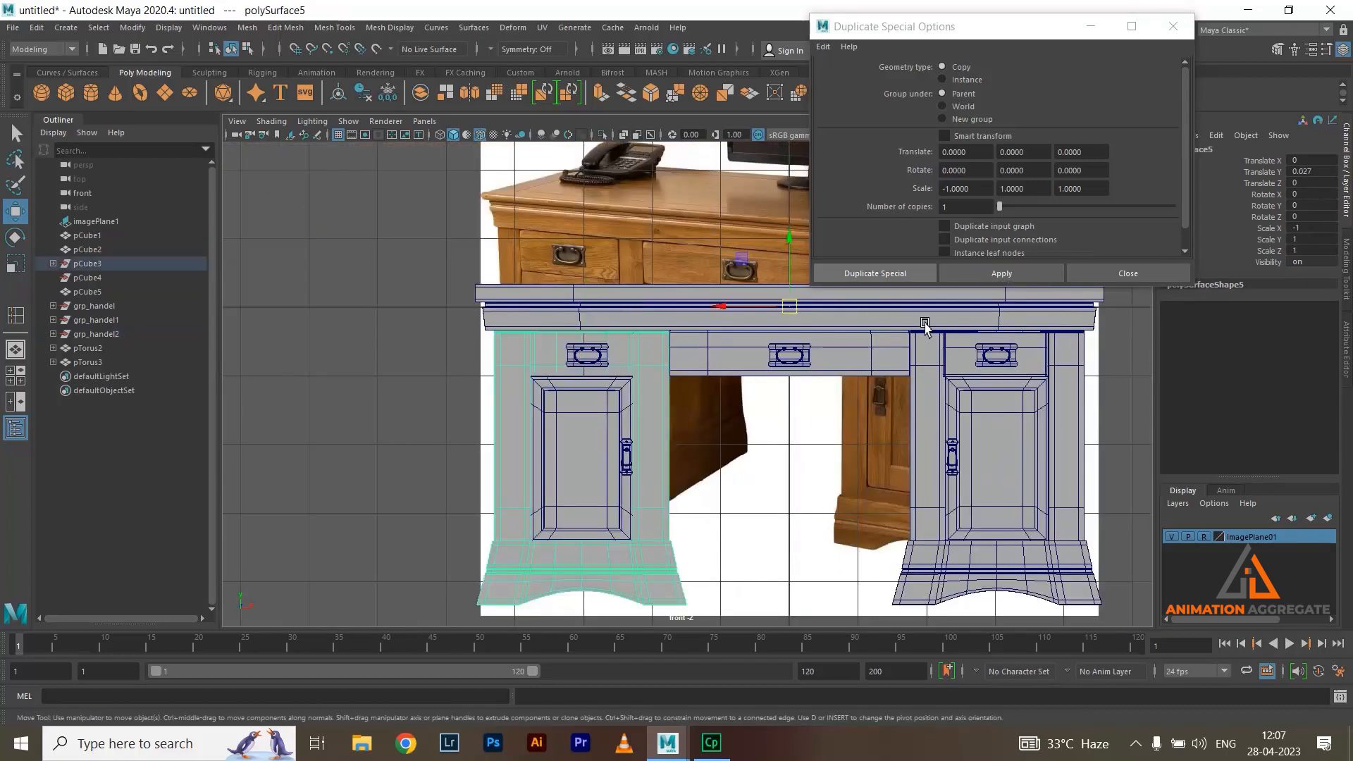
click(1027, 371)
click(1001, 273)
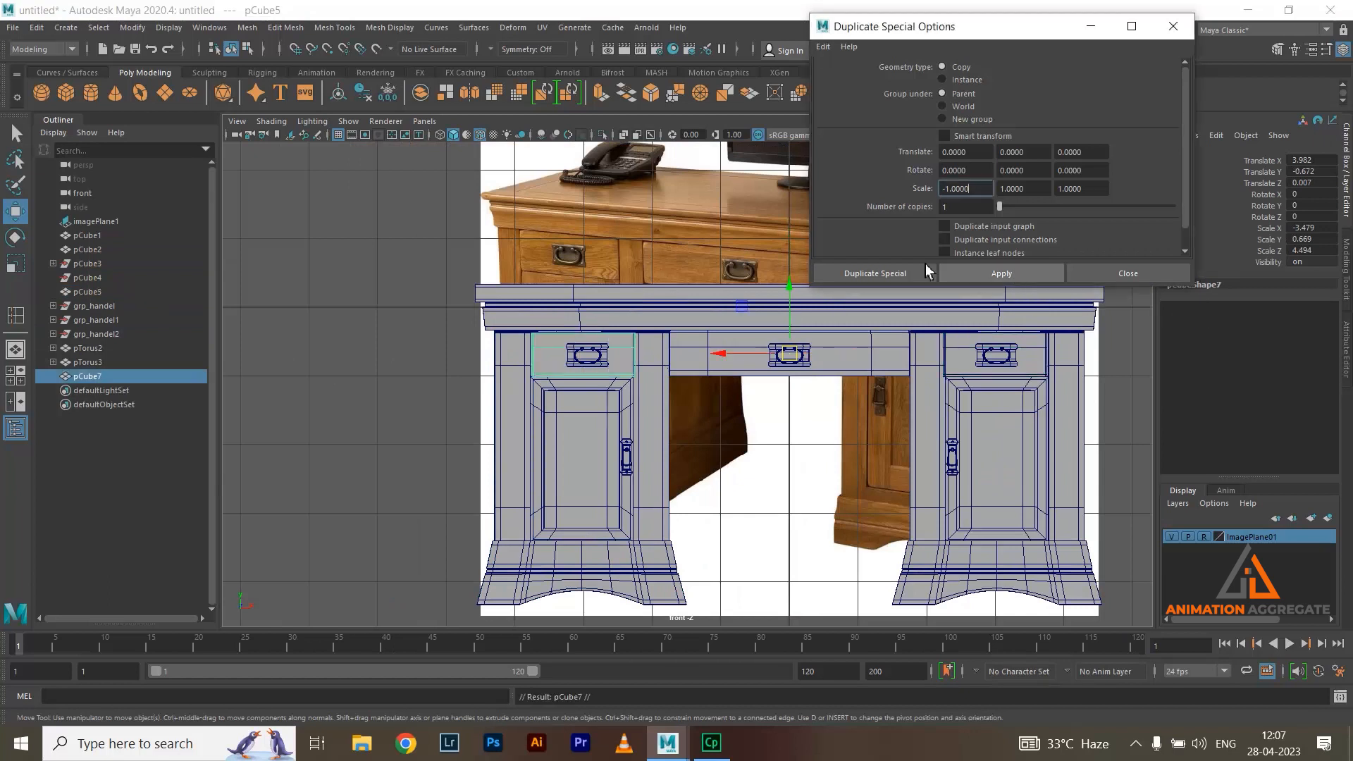
scroll(687, 384, down, 3)
key(space)
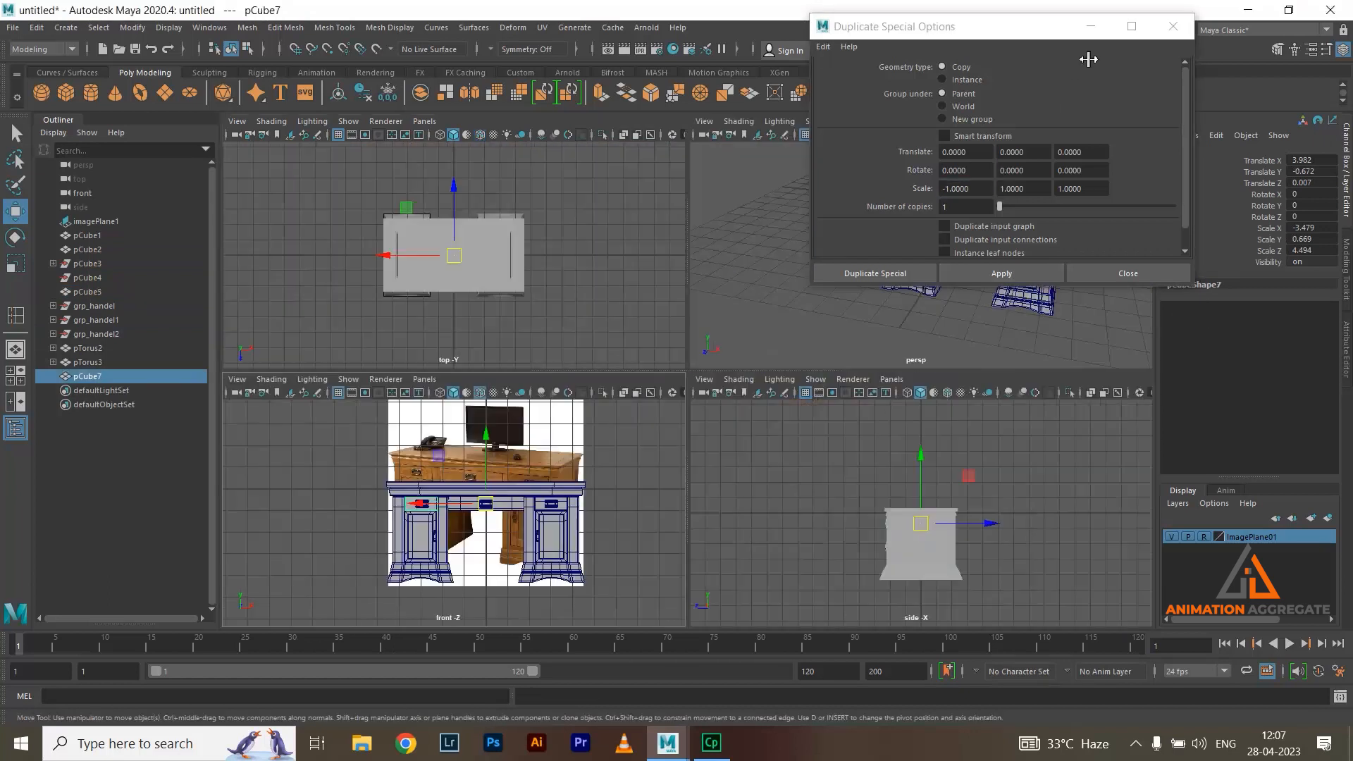
Close the Duplicate Special options, enlarge the perspective view, and delete the construction history of all desk parts
click(1174, 26)
key(space)
alt+drag(943, 315, 805, 341)
click(888, 346)
drag(430, 205, 812, 464)
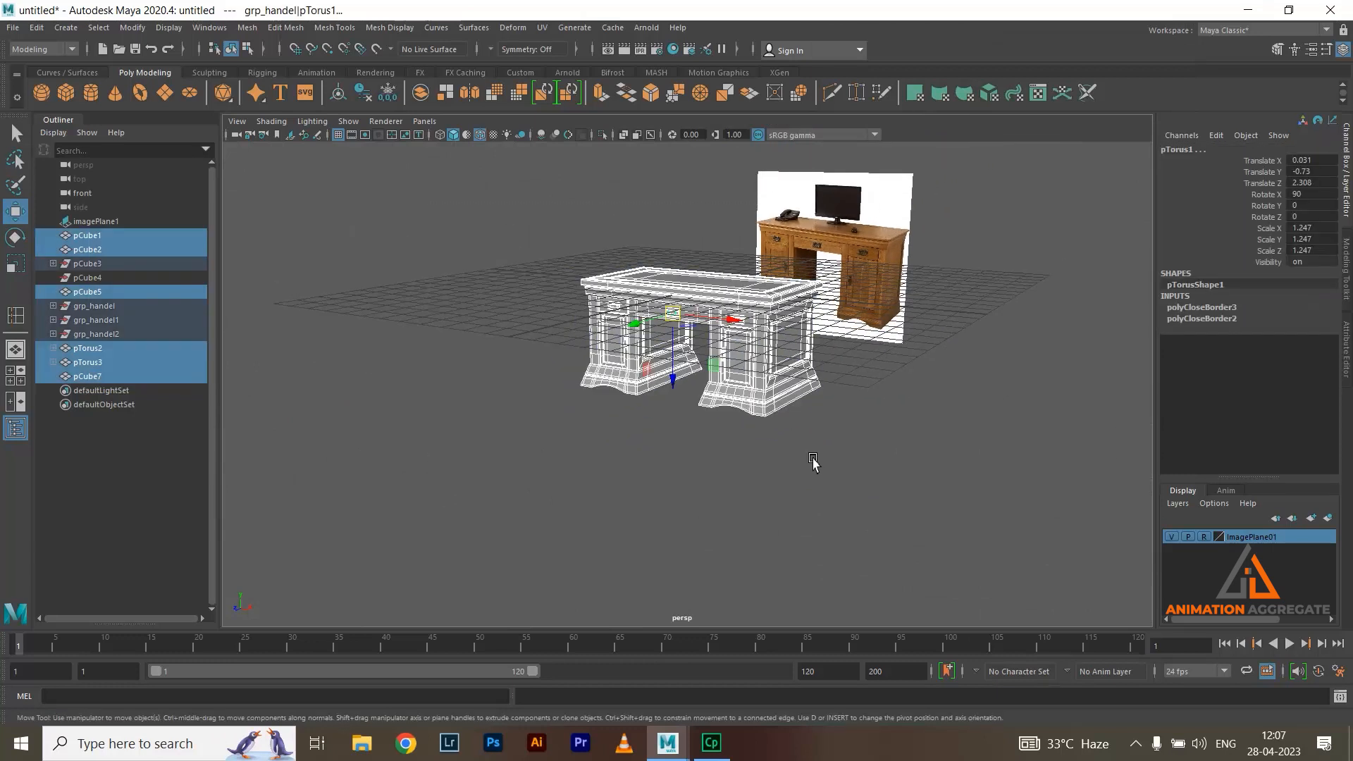
alt+drag(900, 459, 867, 451)
drag(547, 230, 957, 513)
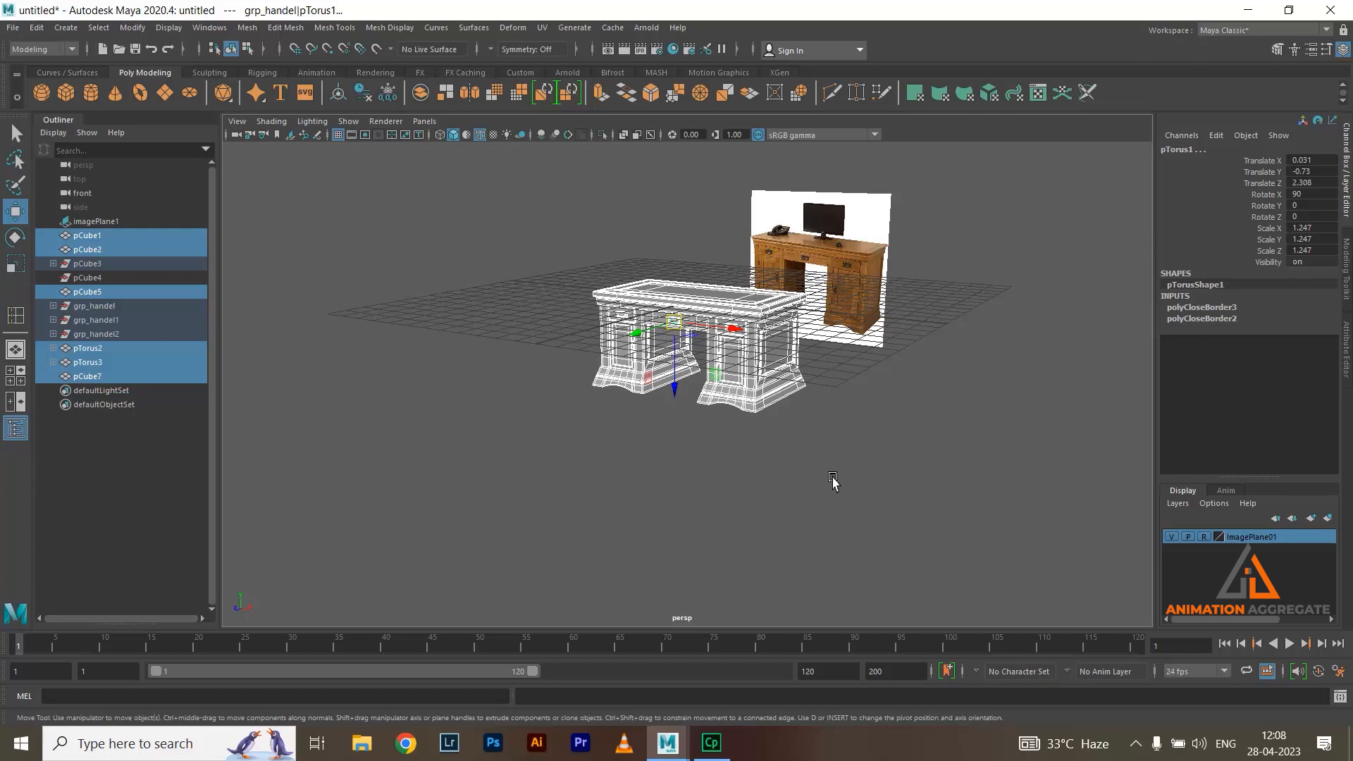
click(36, 29)
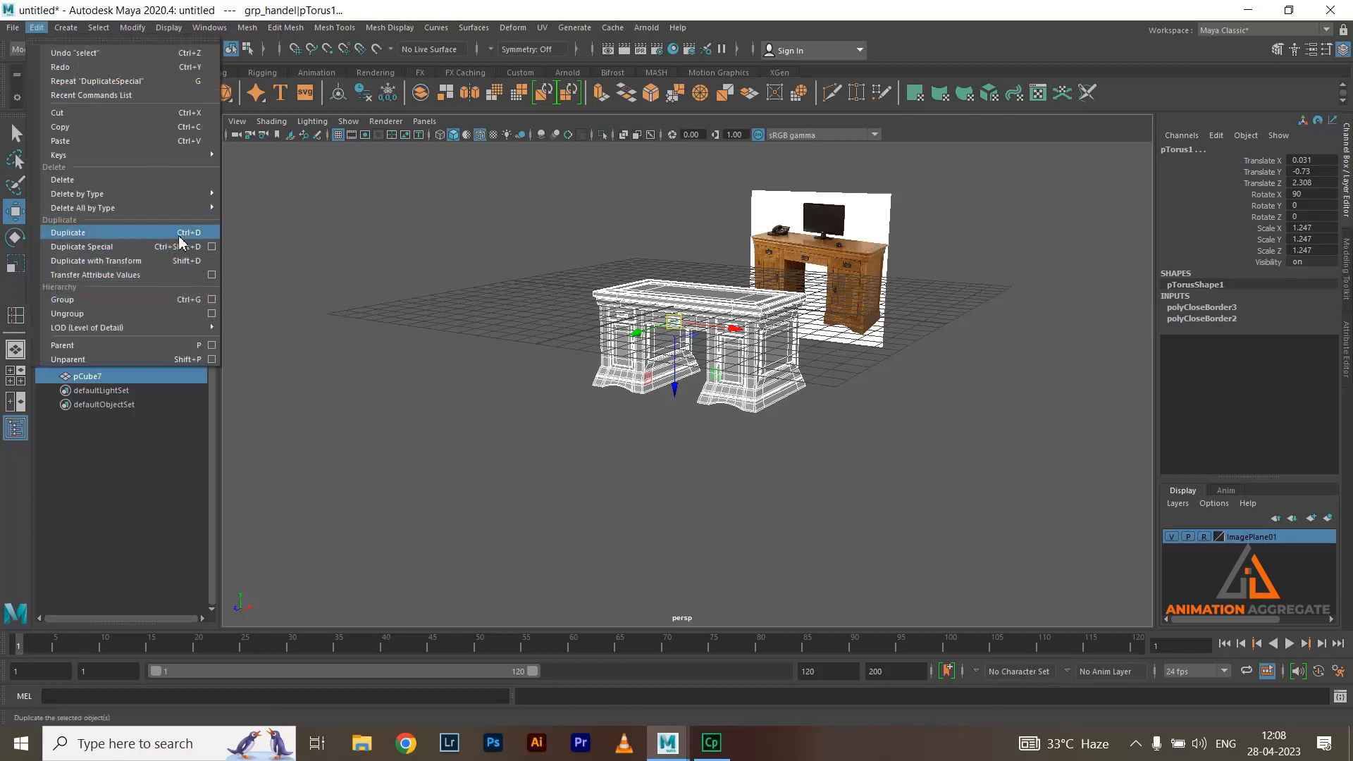
mouse_move(179, 208)
click(264, 210)
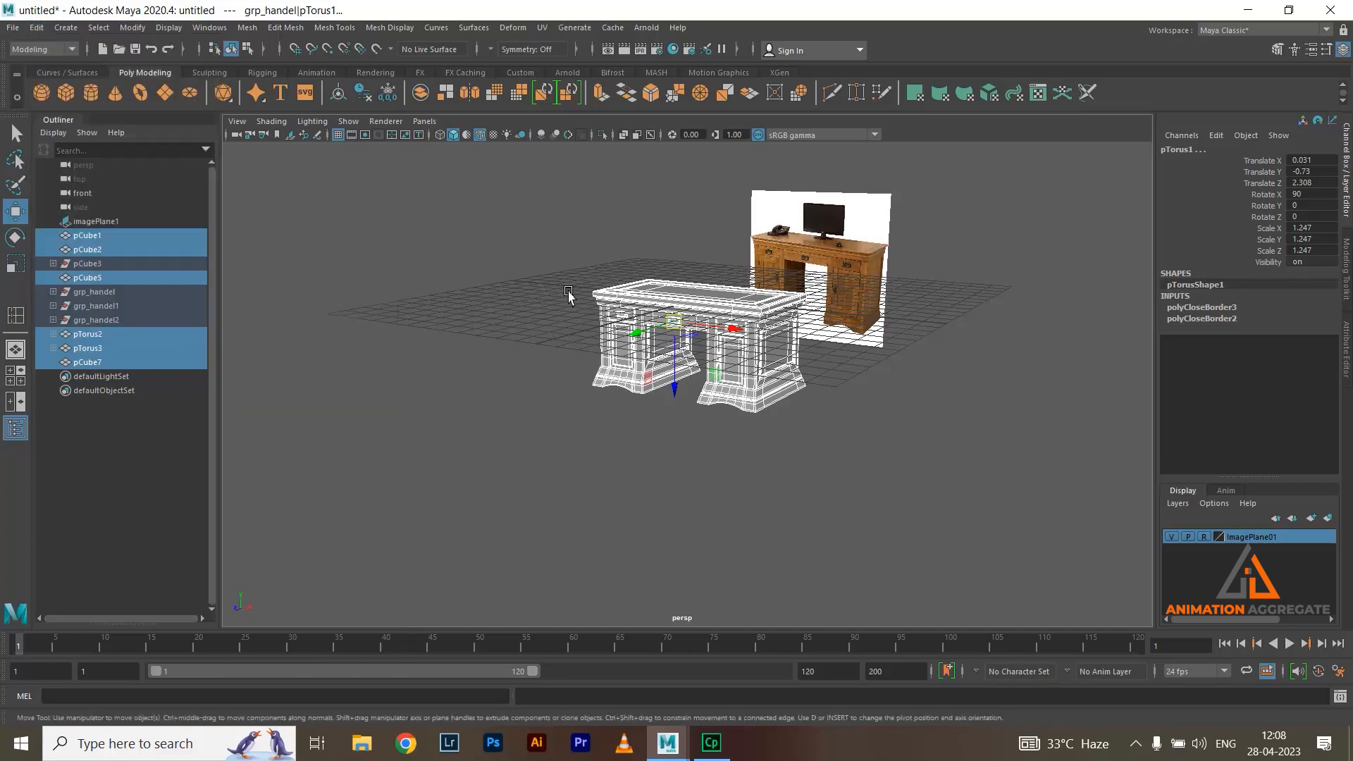
click(986, 466)
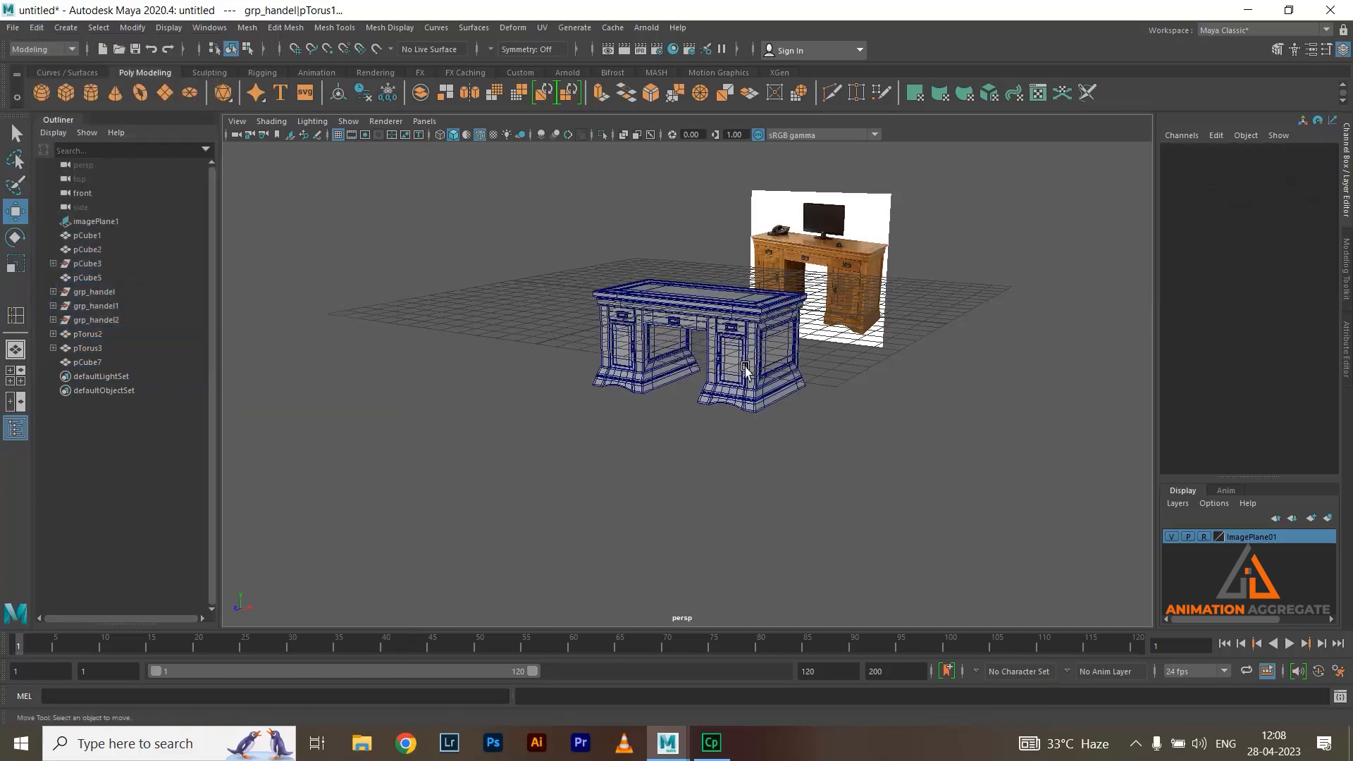
mouse_move(543, 247)
mouse_down()
mouse_move(801, 432)
mouse_move(823, 399)
mouse_up()
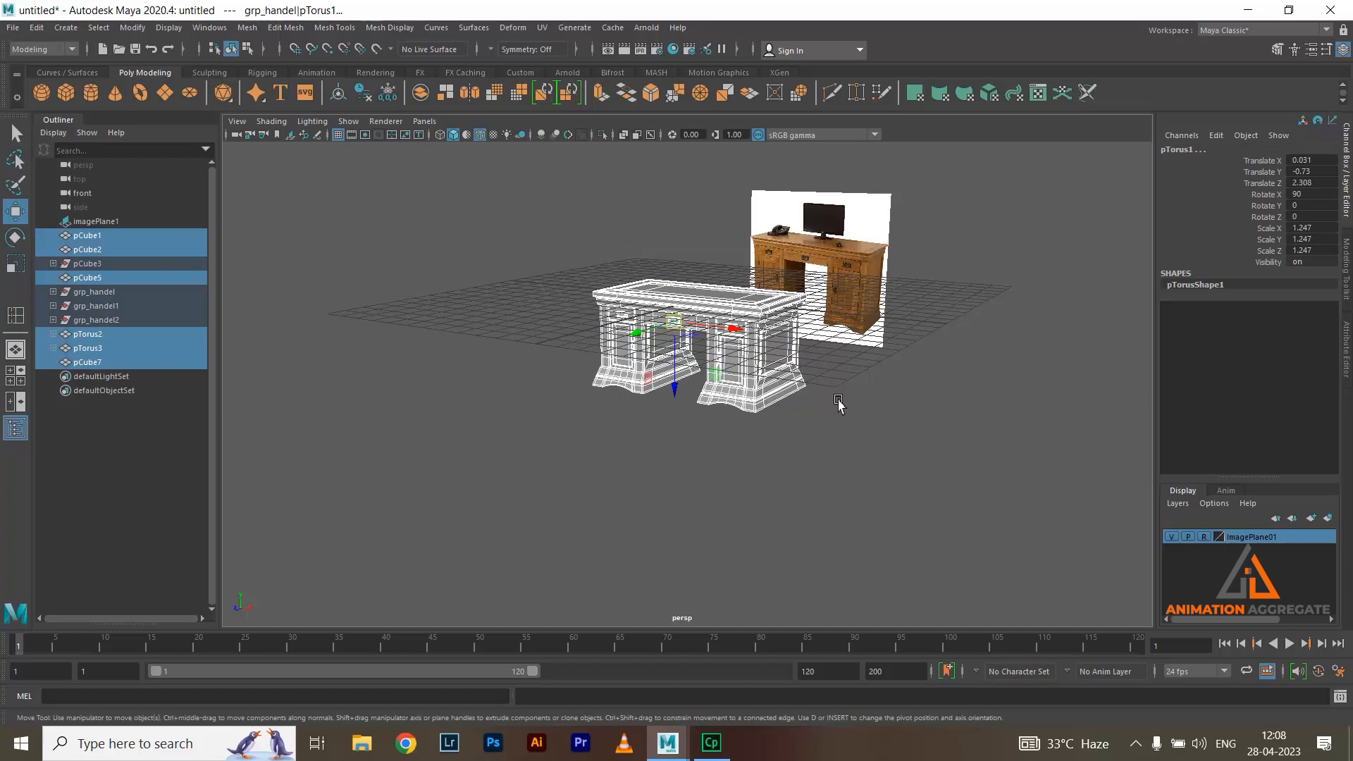
Group the centre drawer front with its handle and name the group grp_deaw01
scroll(734, 395, up, 6)
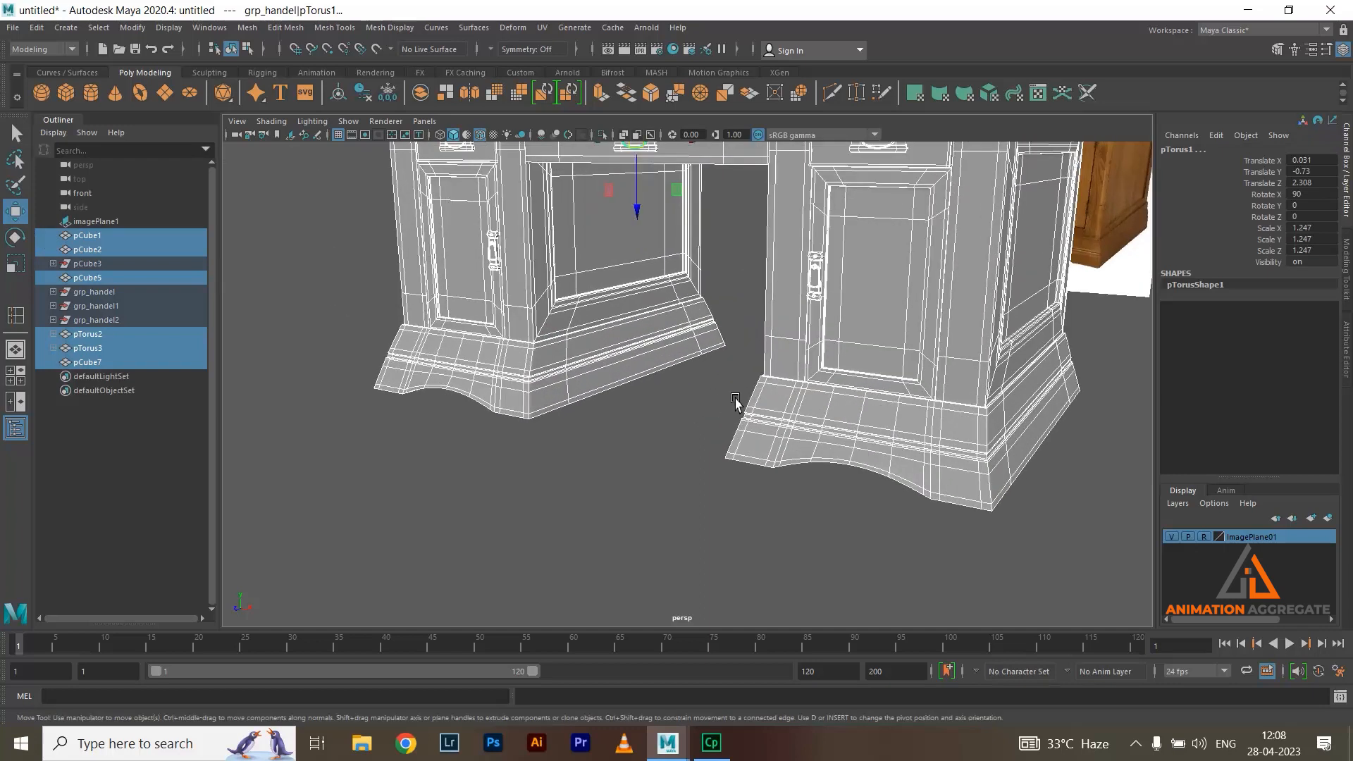
scroll(734, 447, down, 2)
key(5)
click(749, 247)
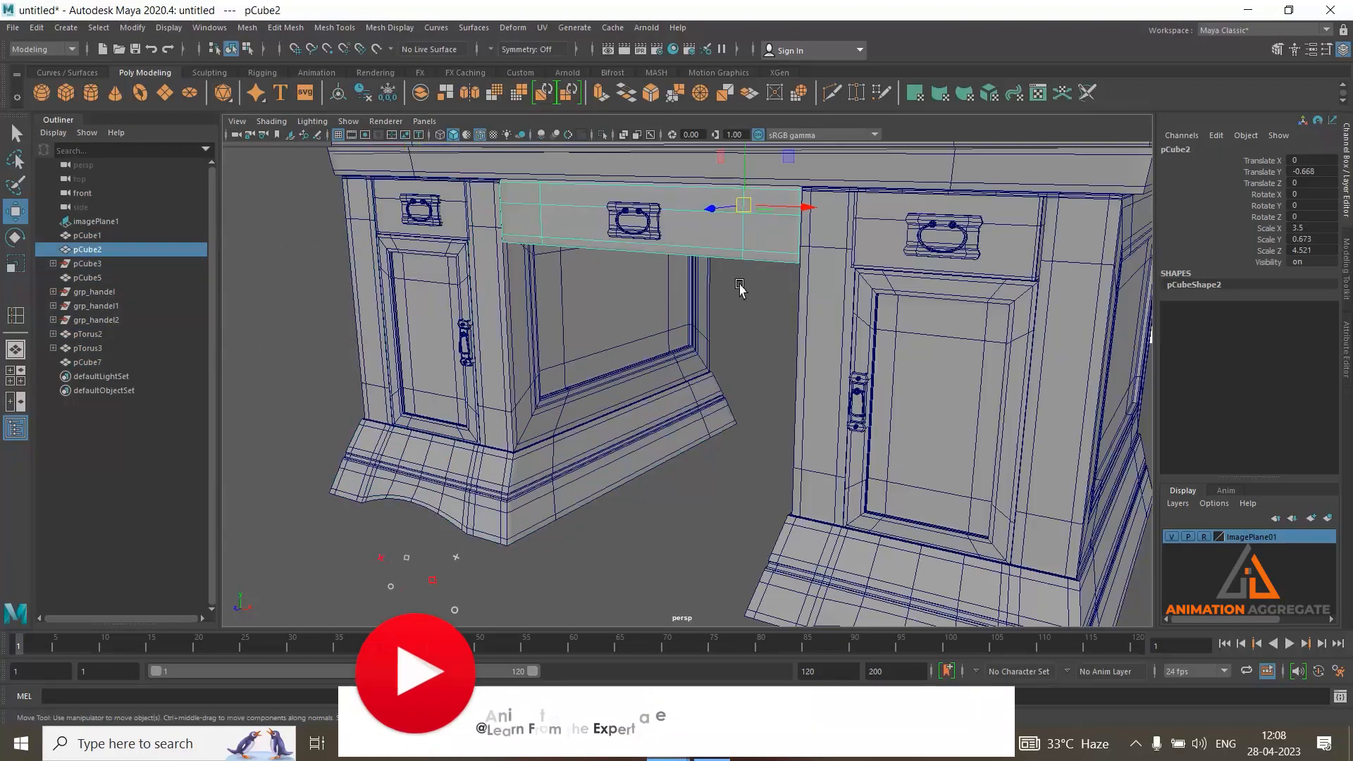
key(q)
shift+click(645, 227)
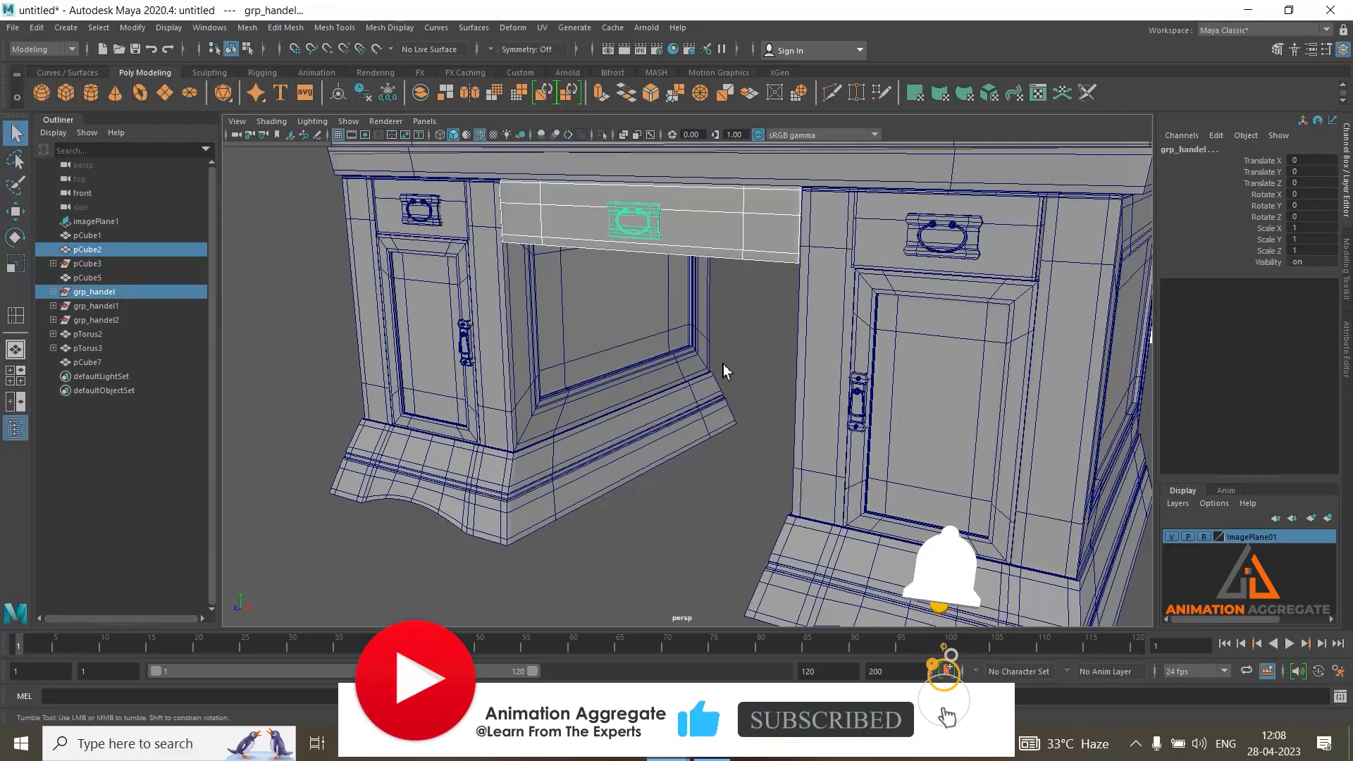
scroll(762, 378, down, 5)
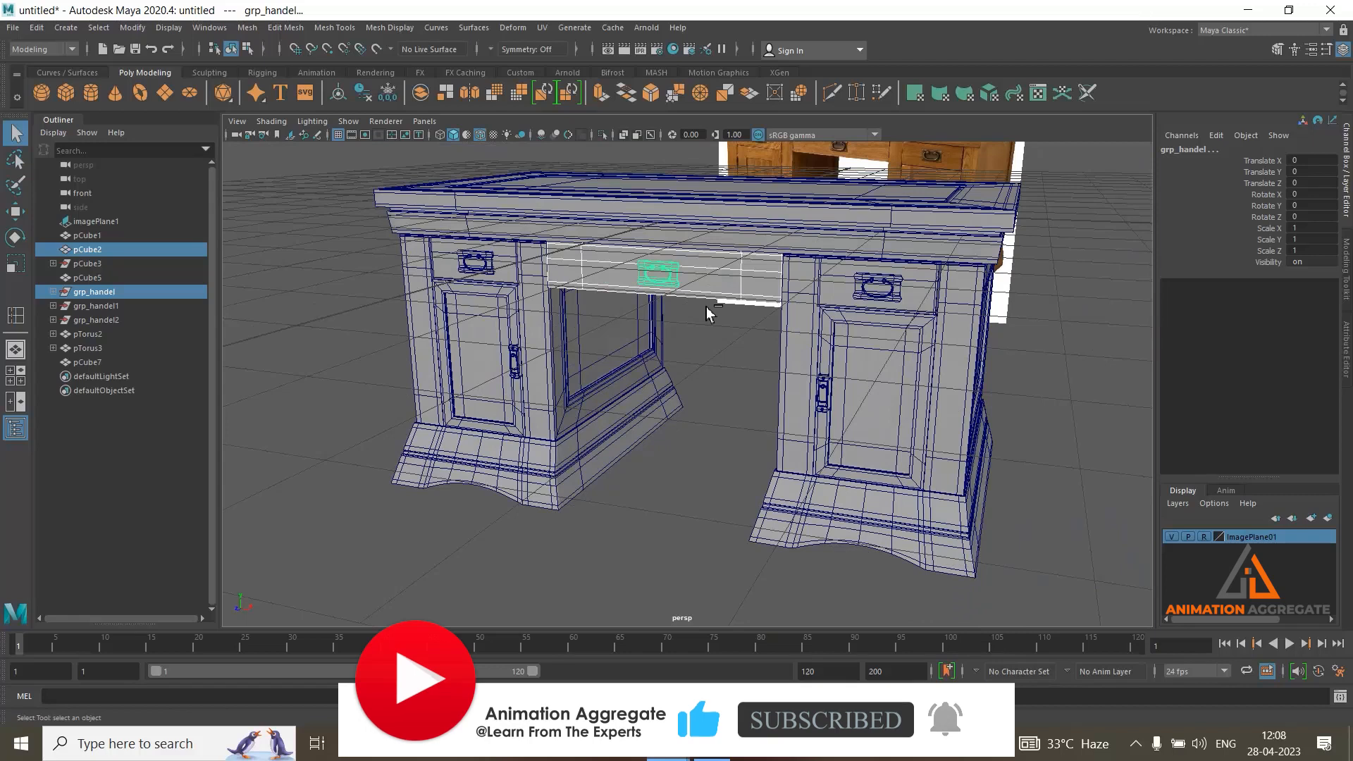
key(ctrl+g)
double_click(97, 349)
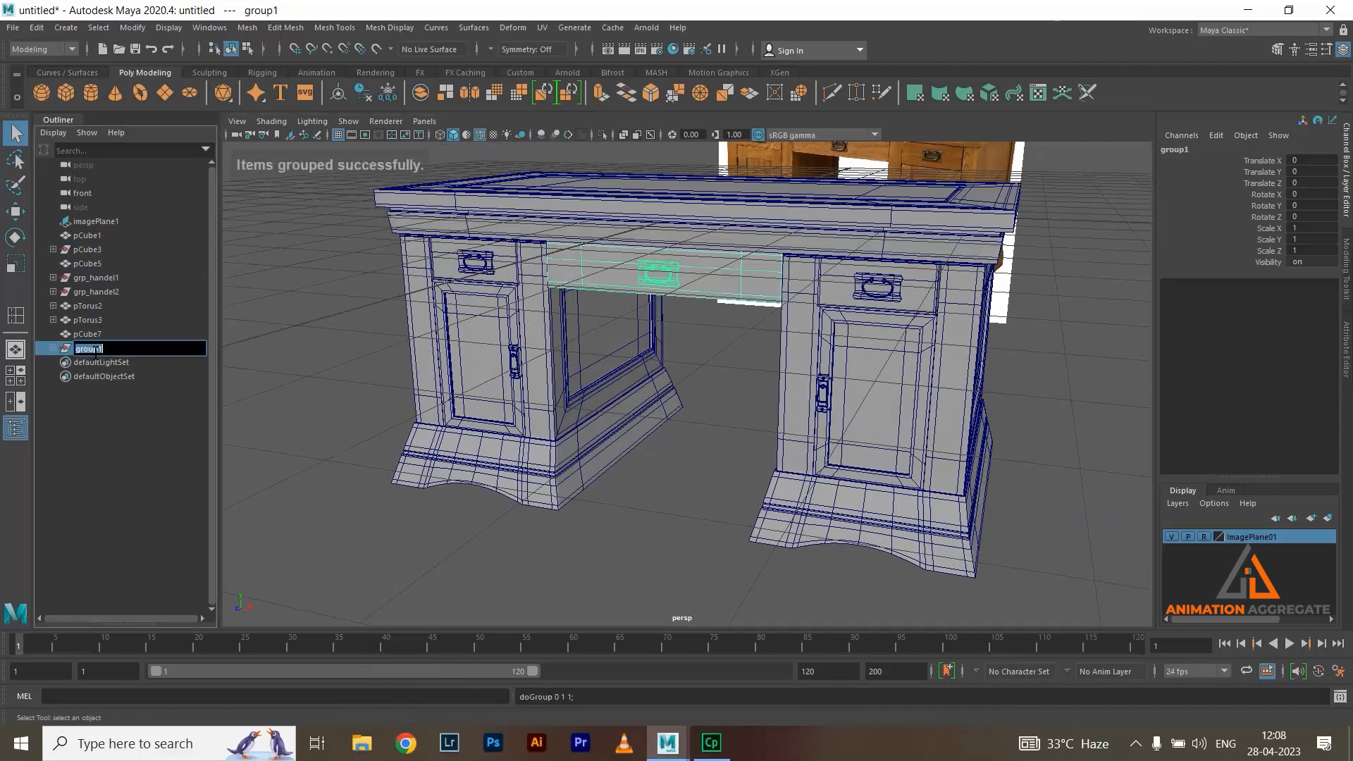
text(grp)
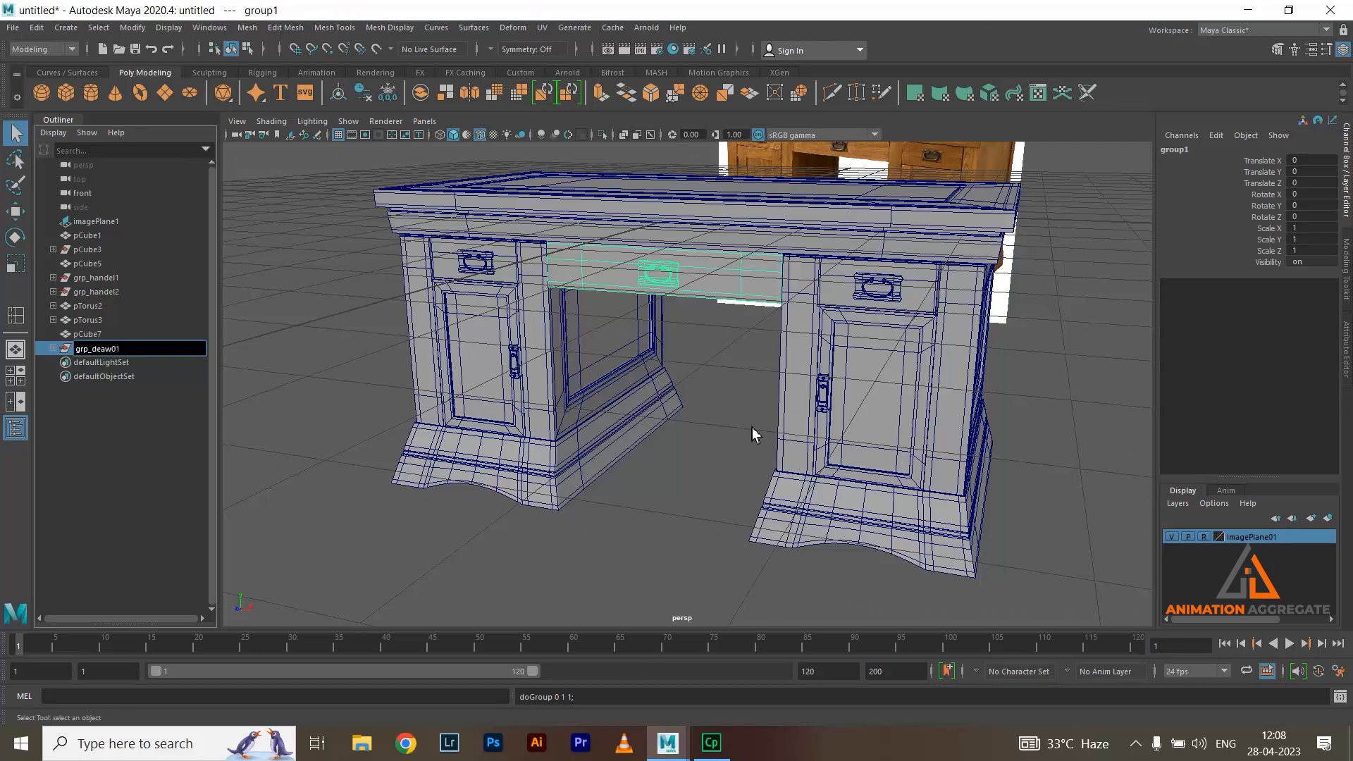
key(Return)
Group the right drawer front with its handle and name the group grp_deaw02
alt+drag(713, 425, 792, 399)
click(889, 298)
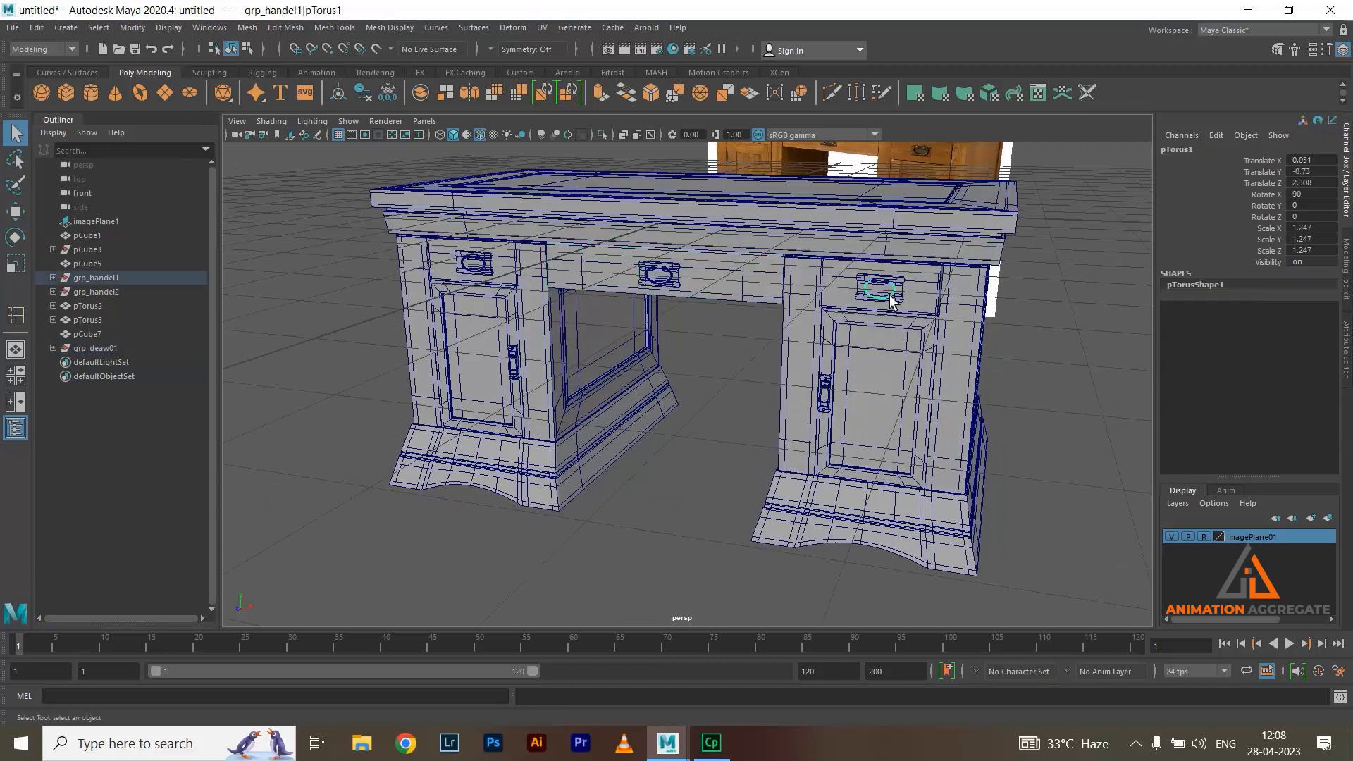
shift+click(928, 310)
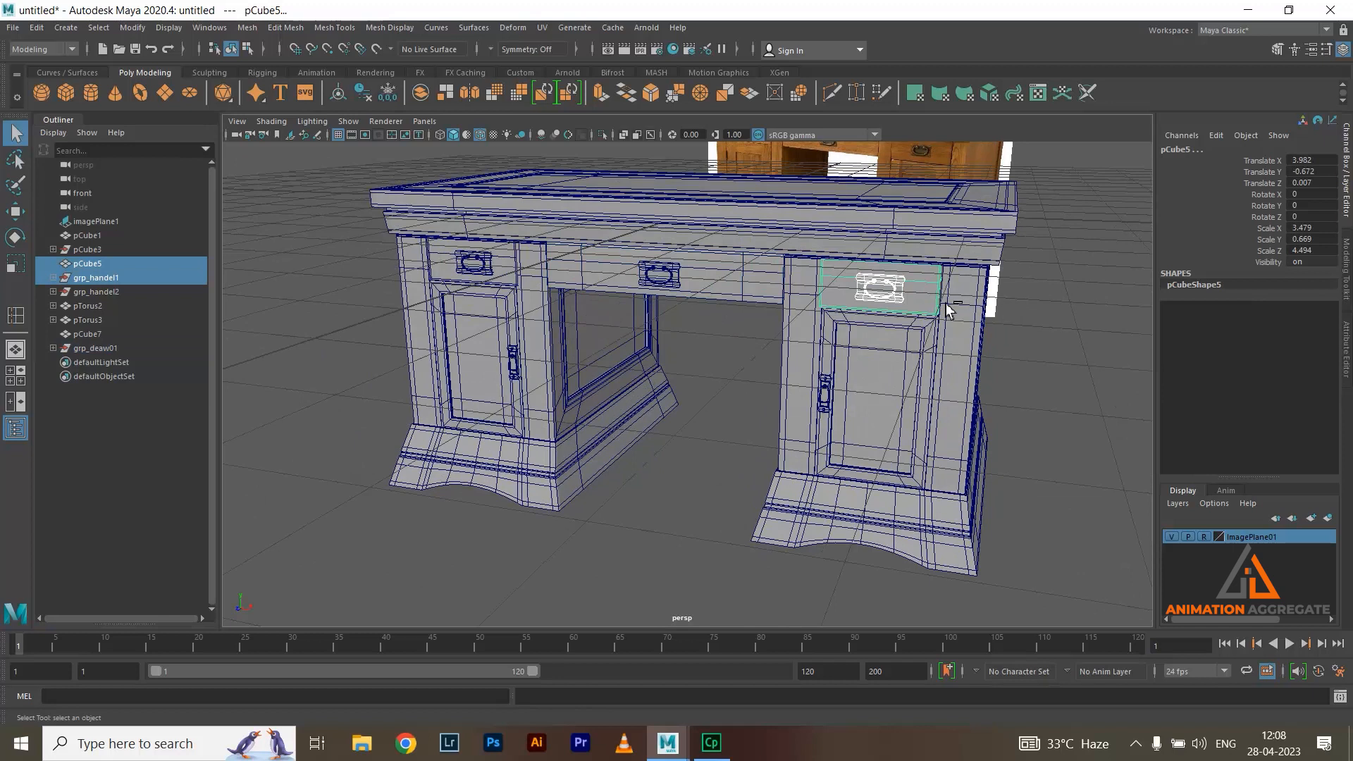
key(ctrl+g)
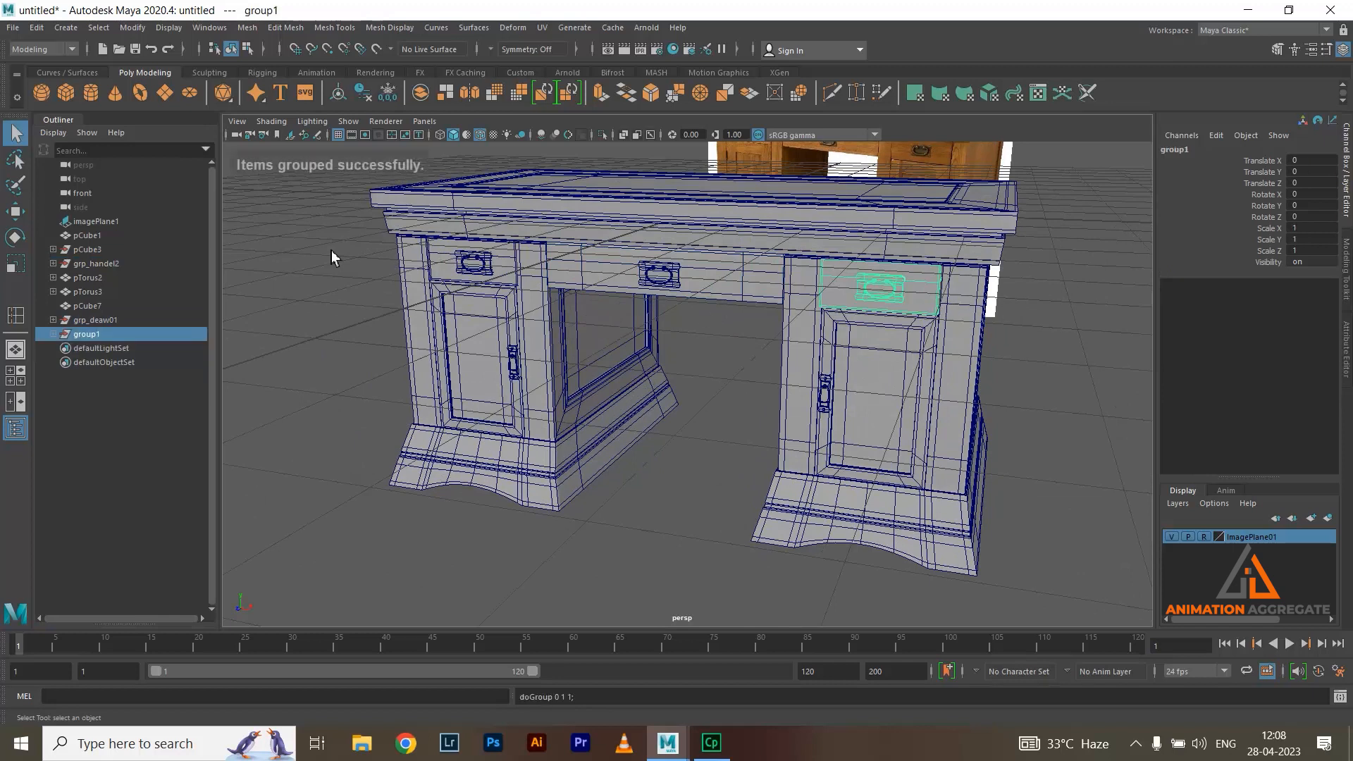
double_click(100, 324)
key(ctrl+c)
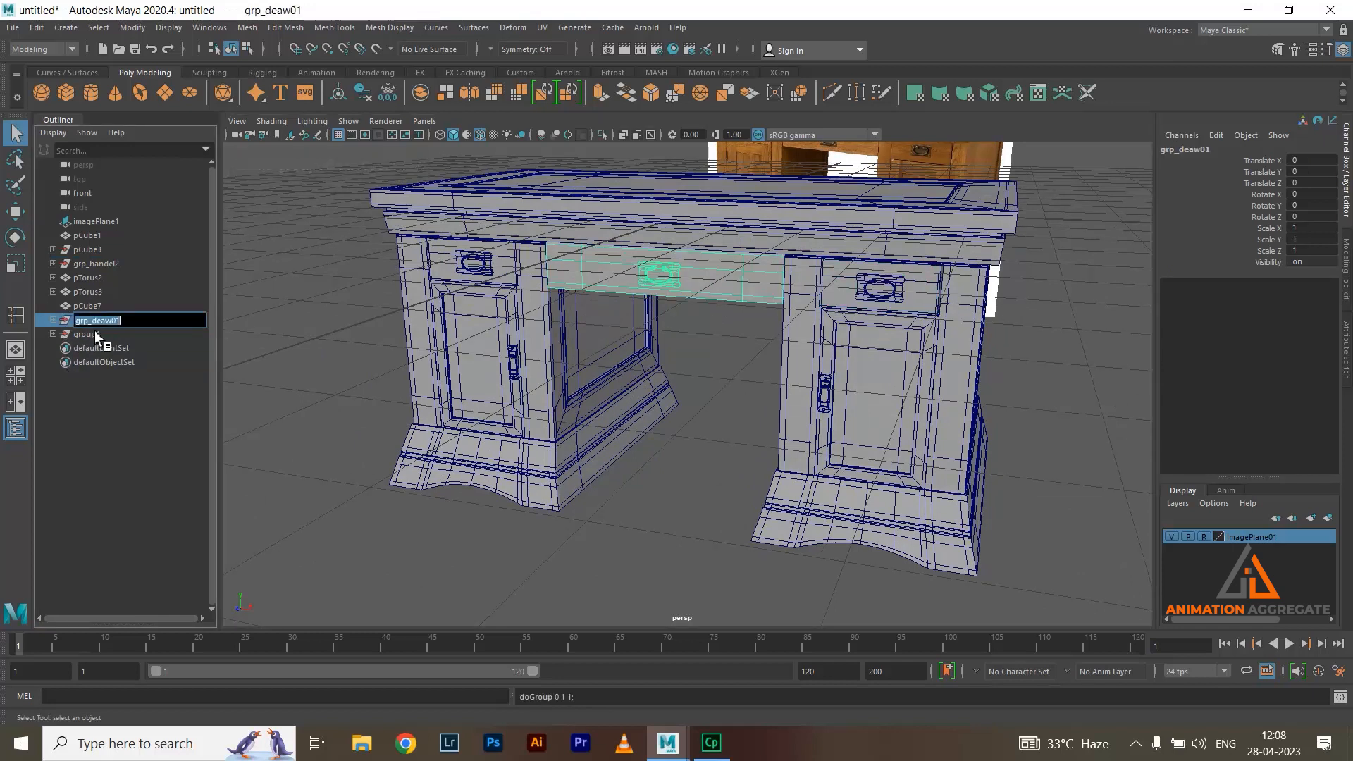
click(96, 335)
double_click(103, 338)
key(ctrl+v)
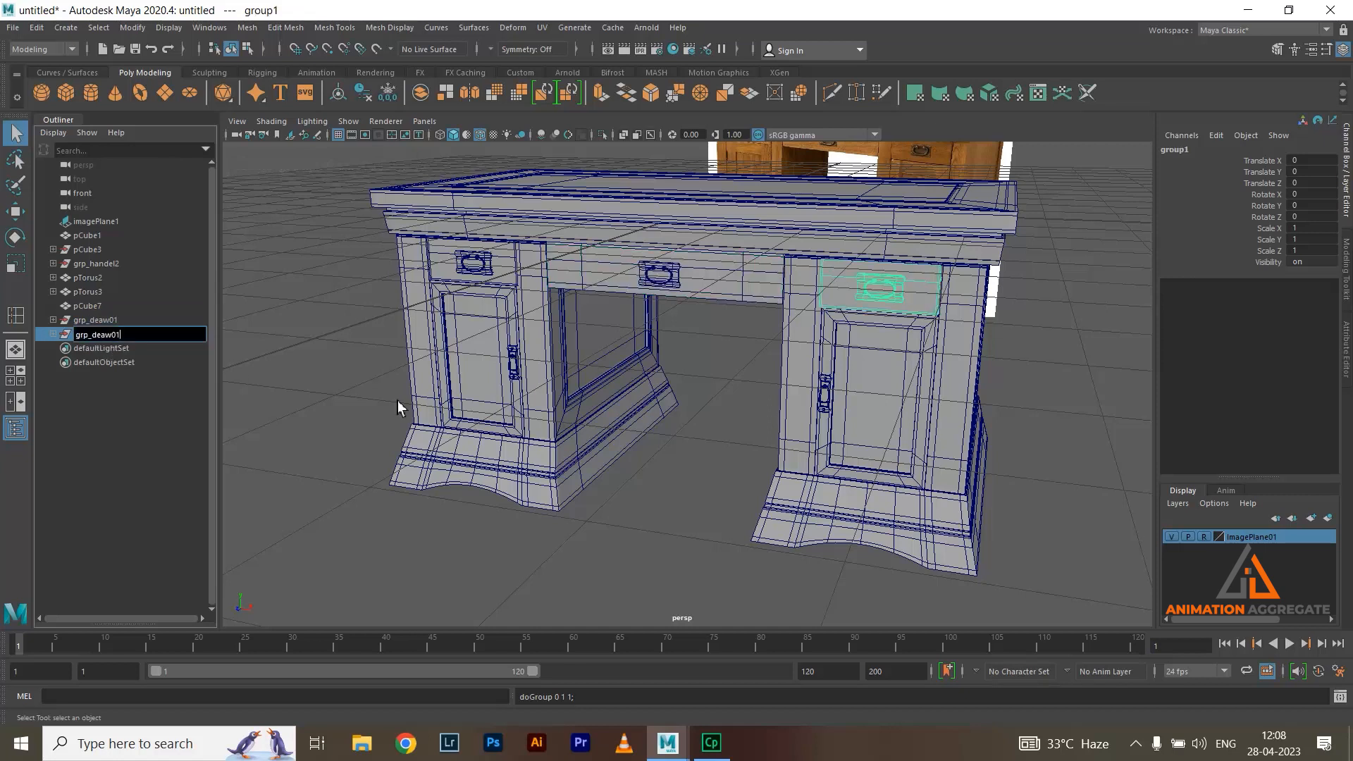
key(BackSpace)
text(2)
key(Return)
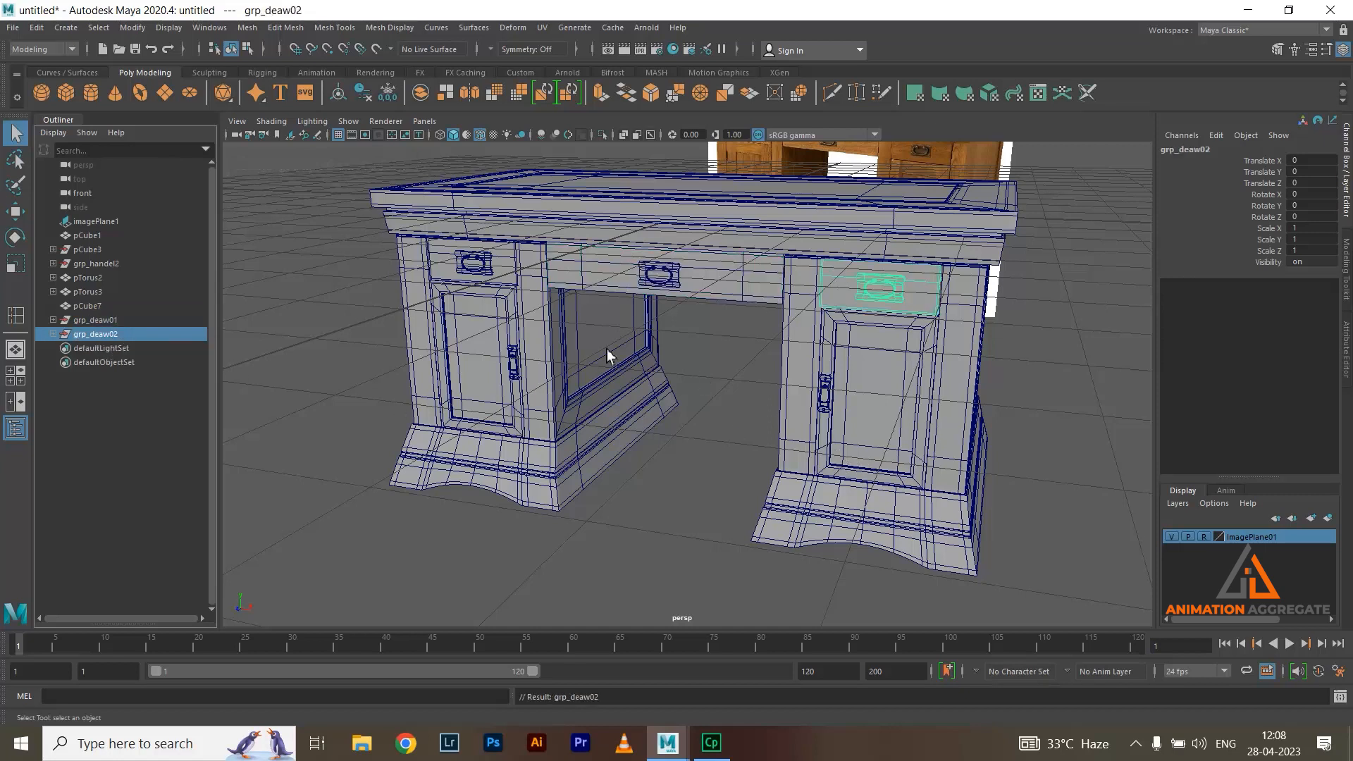
Group the left drawer front with its whole handle group and name the new group grp_deaw03
click(485, 275)
key(Up)
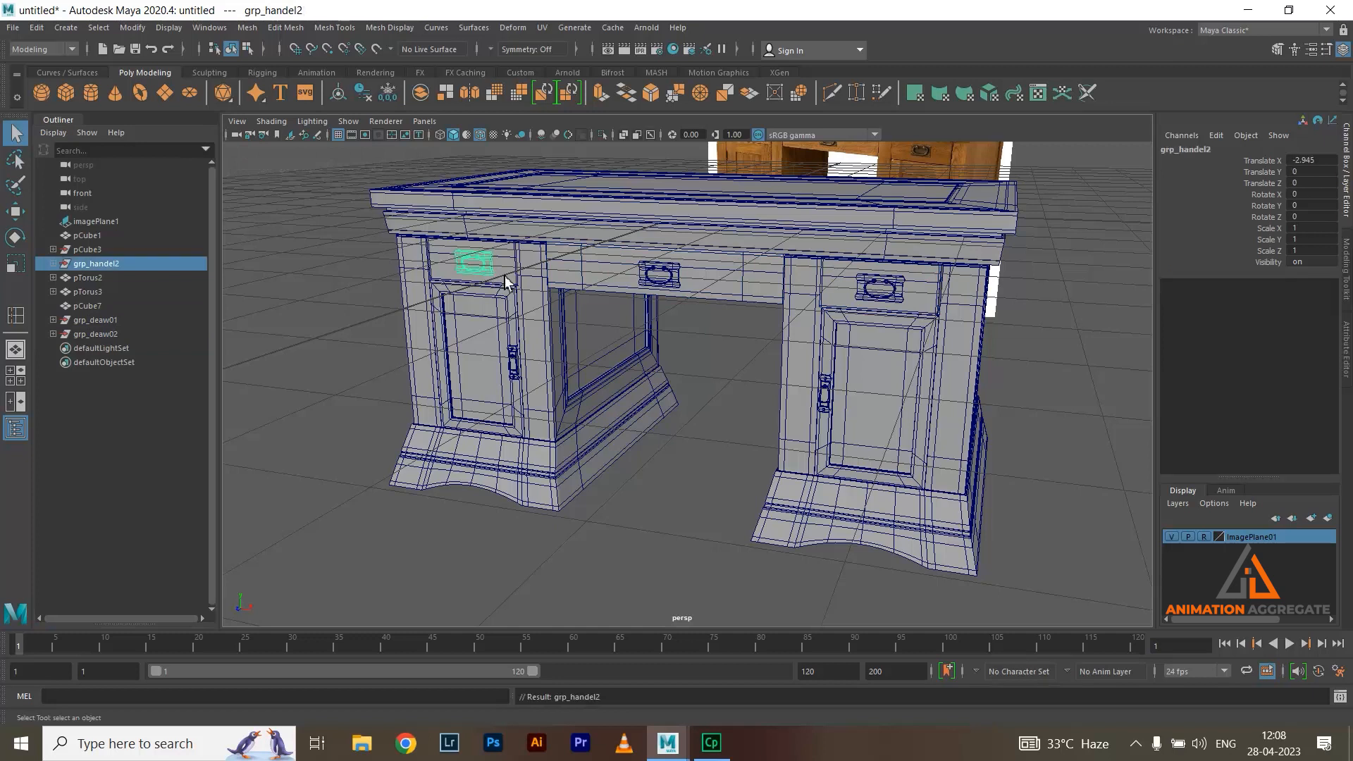
shift+click(514, 267)
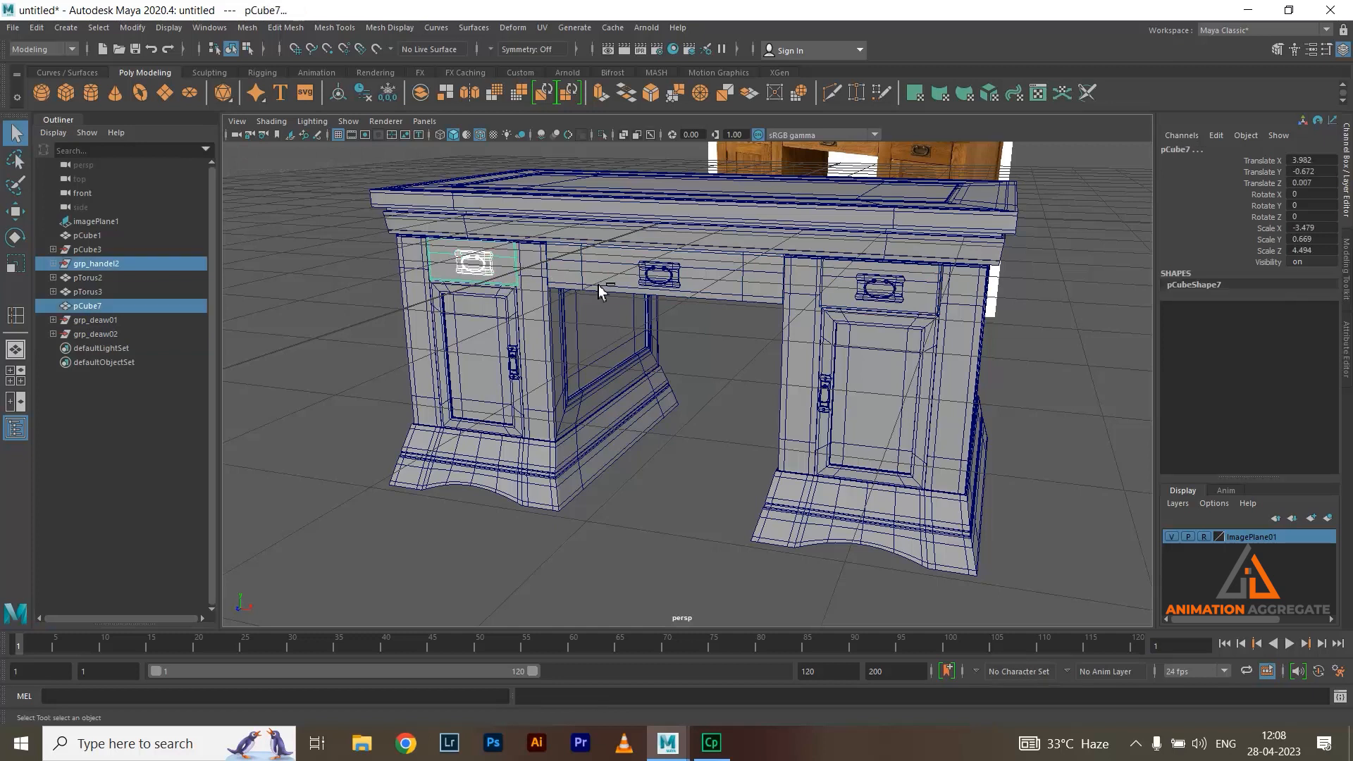
key(ctrl+g)
double_click(108, 321)
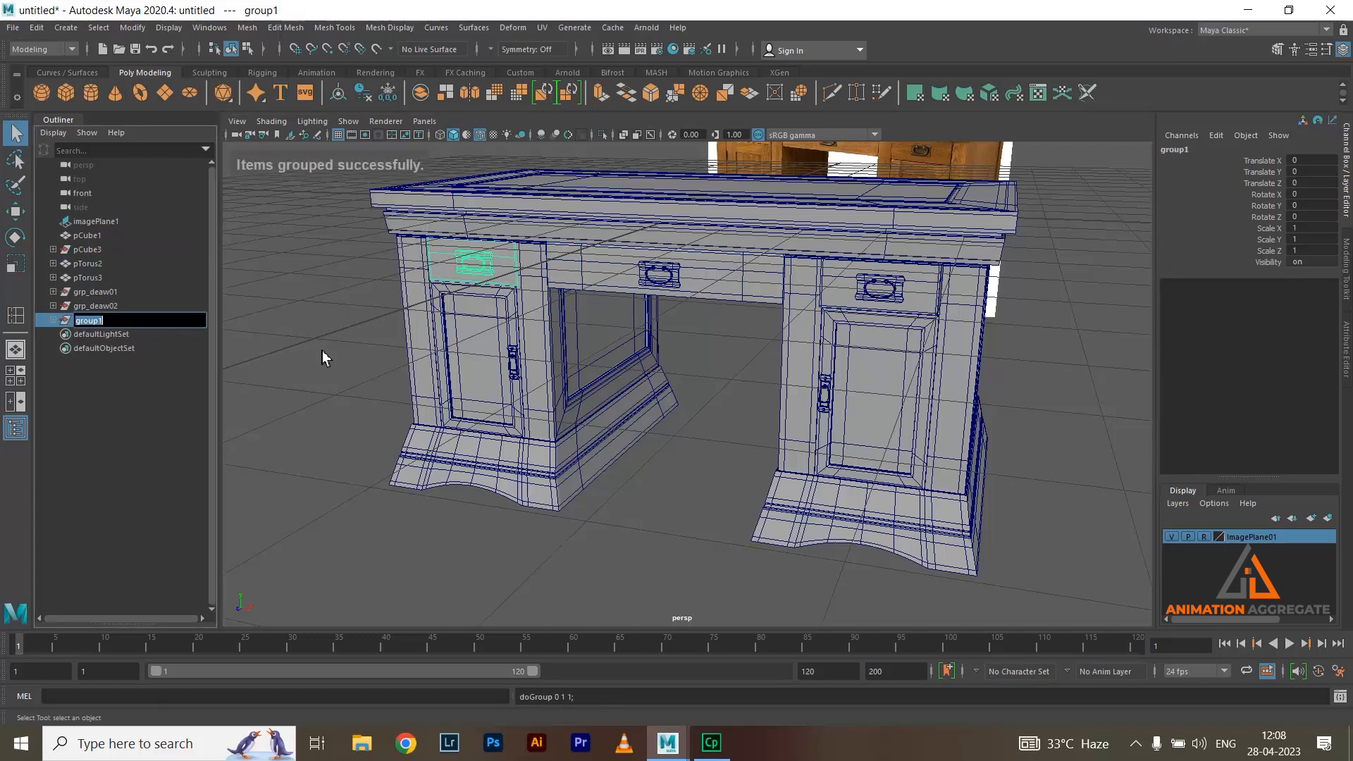
text(grp_deaw03)
key(Return)
alt+drag(648, 417, 739, 415)
click(520, 363)
scroll(557, 352, up, 2)
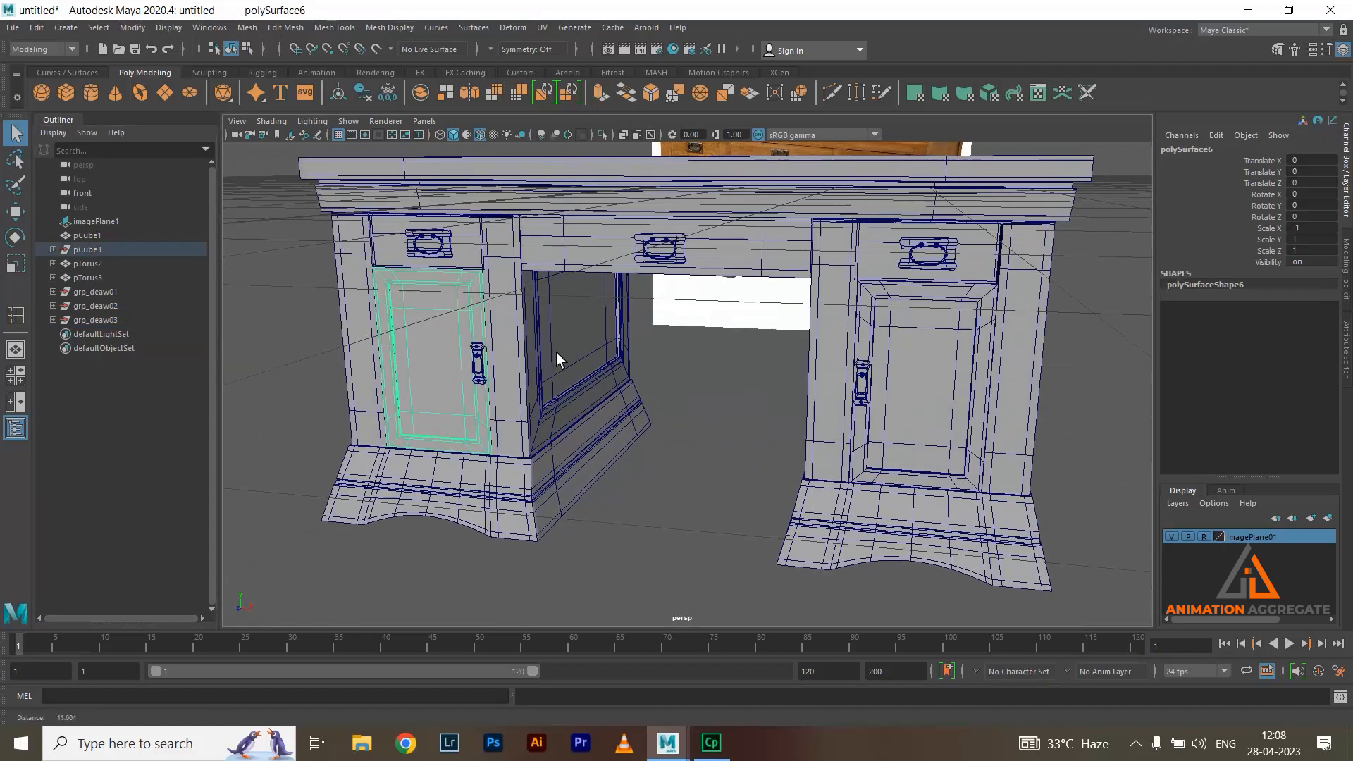
click(478, 363)
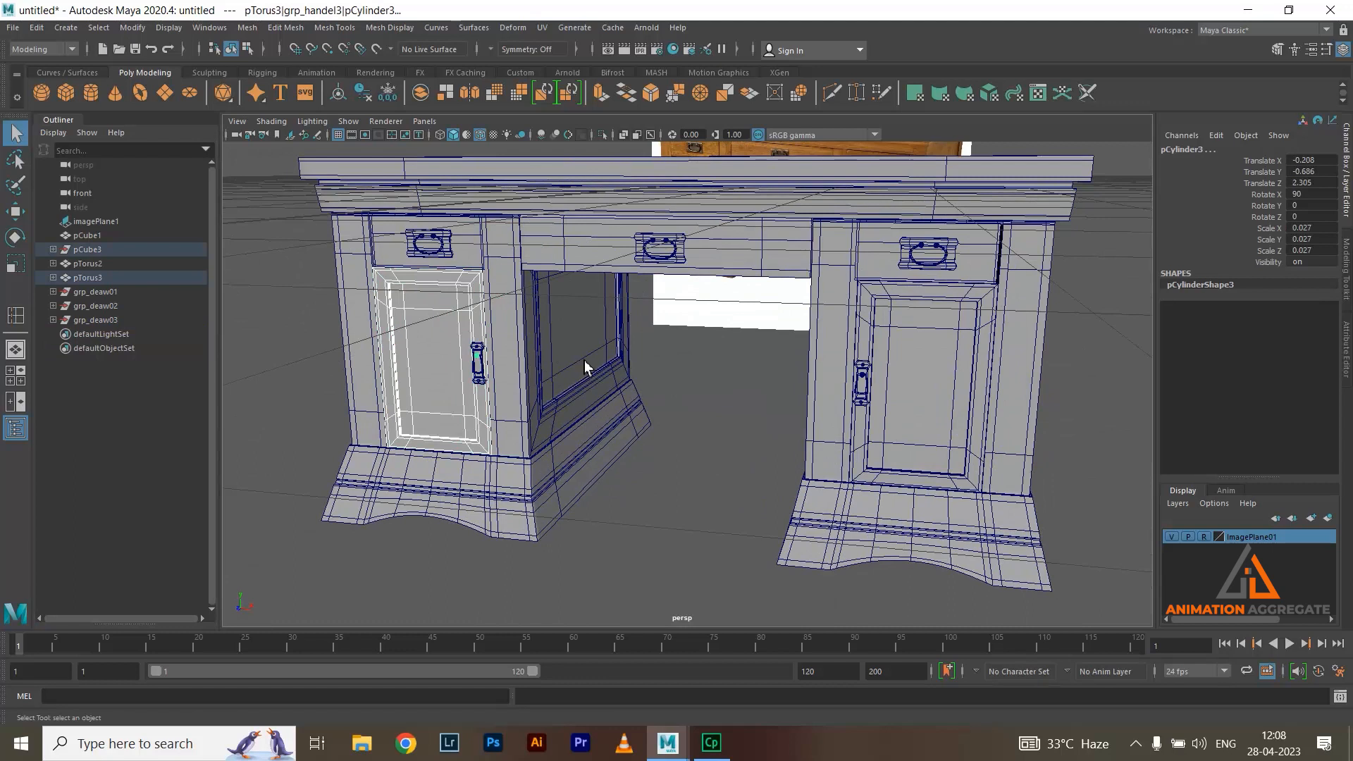
key(Up)
alt+drag(528, 394, 509, 390)
scroll(509, 390, up, 1)
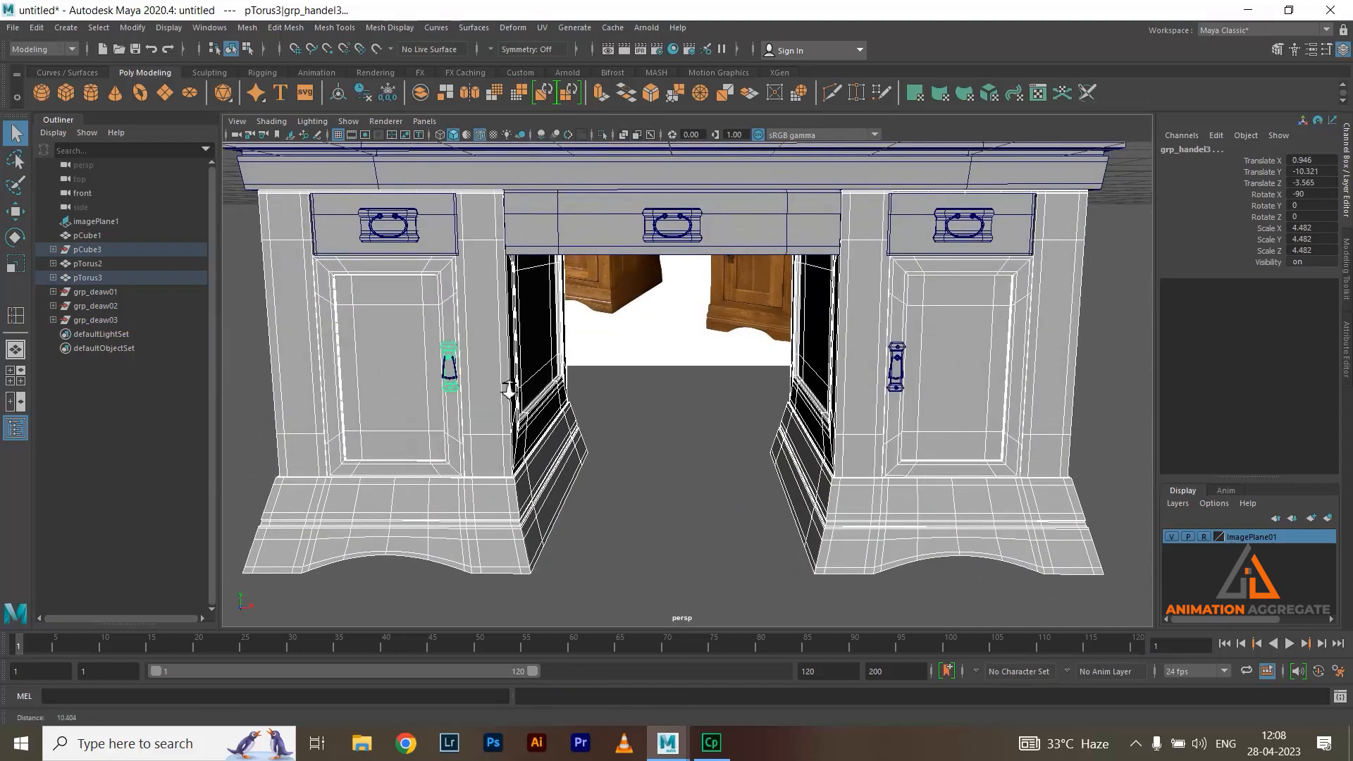
alt+right_drag(509, 390, 710, 384)
alt+middle_drag(710, 384, 739, 381)
alt+right_drag(738, 381, 628, 426)
click(822, 413)
click(499, 344)
alt+drag(628, 426, 621, 319)
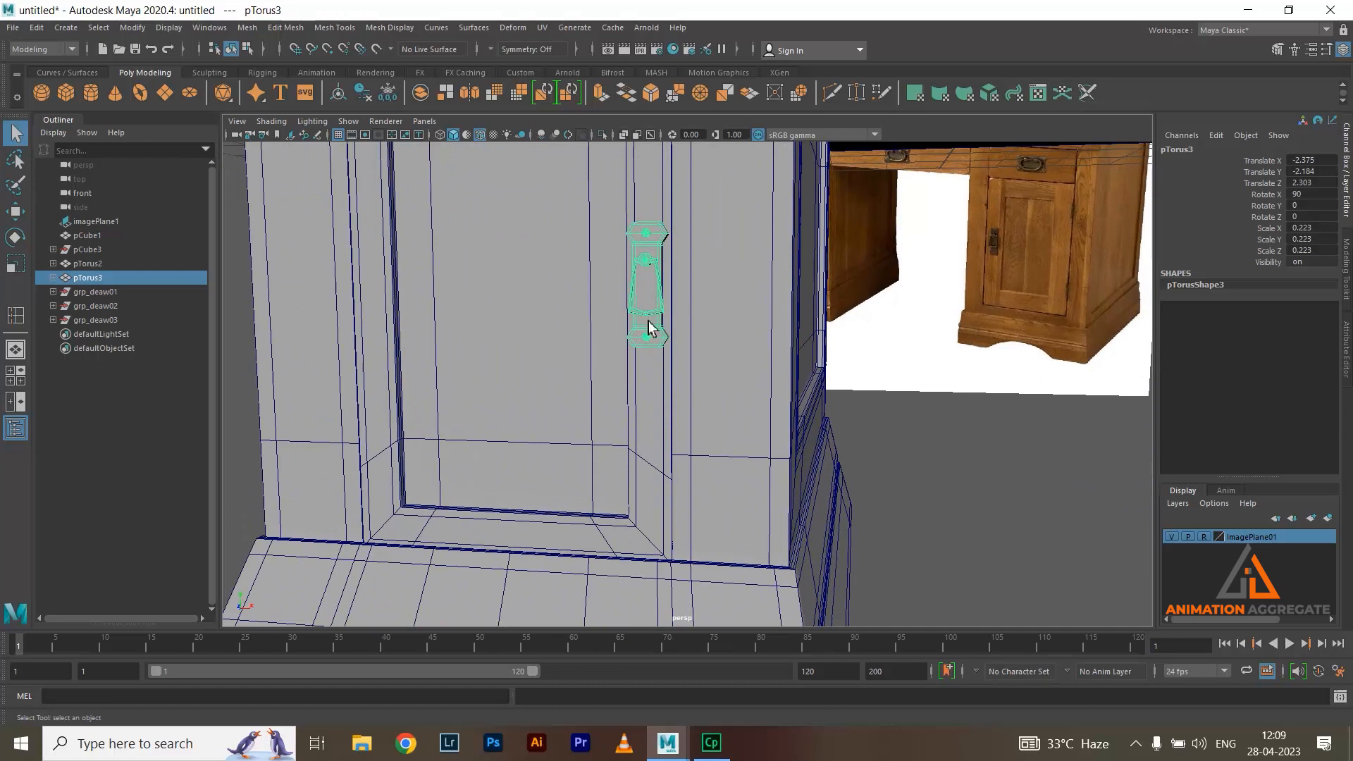
alt+drag(687, 340, 758, 342)
click(1085, 294)
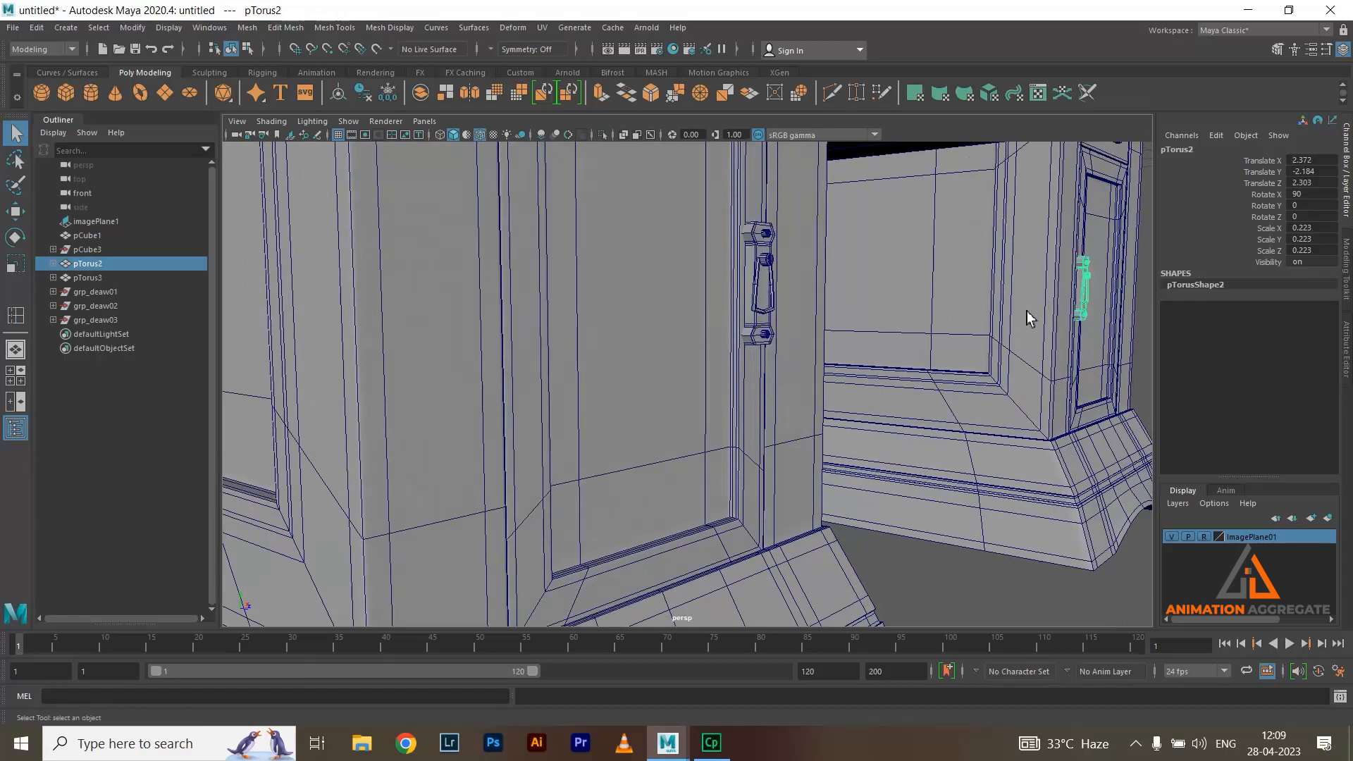
click(673, 288)
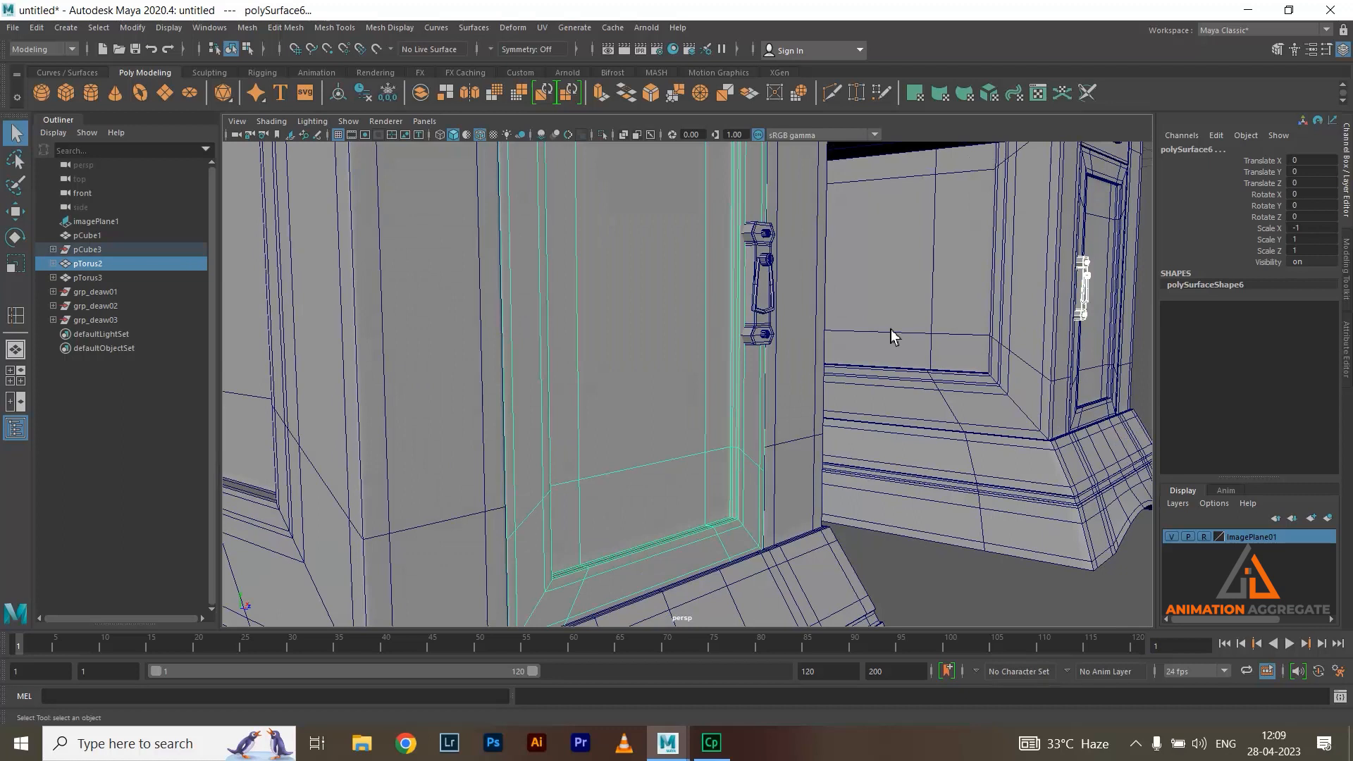
click(765, 284)
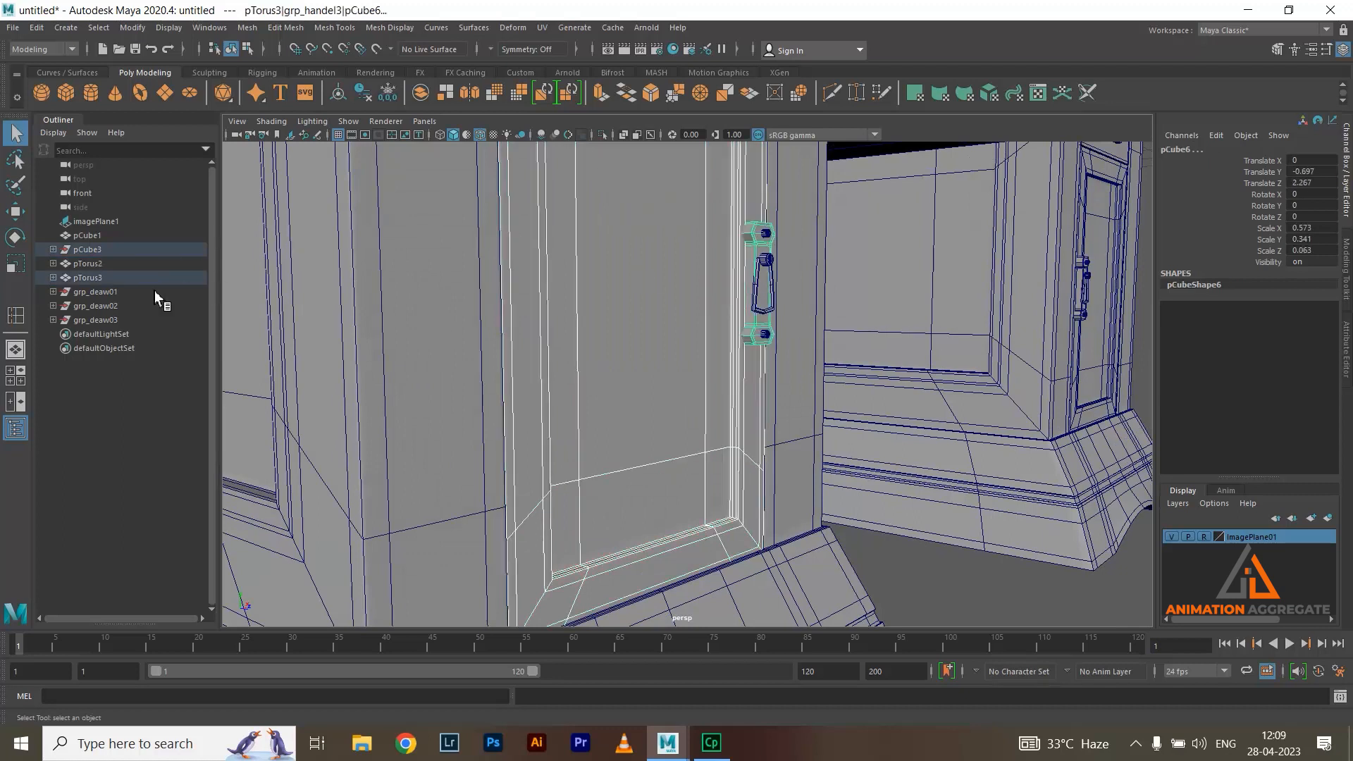
click(761, 303)
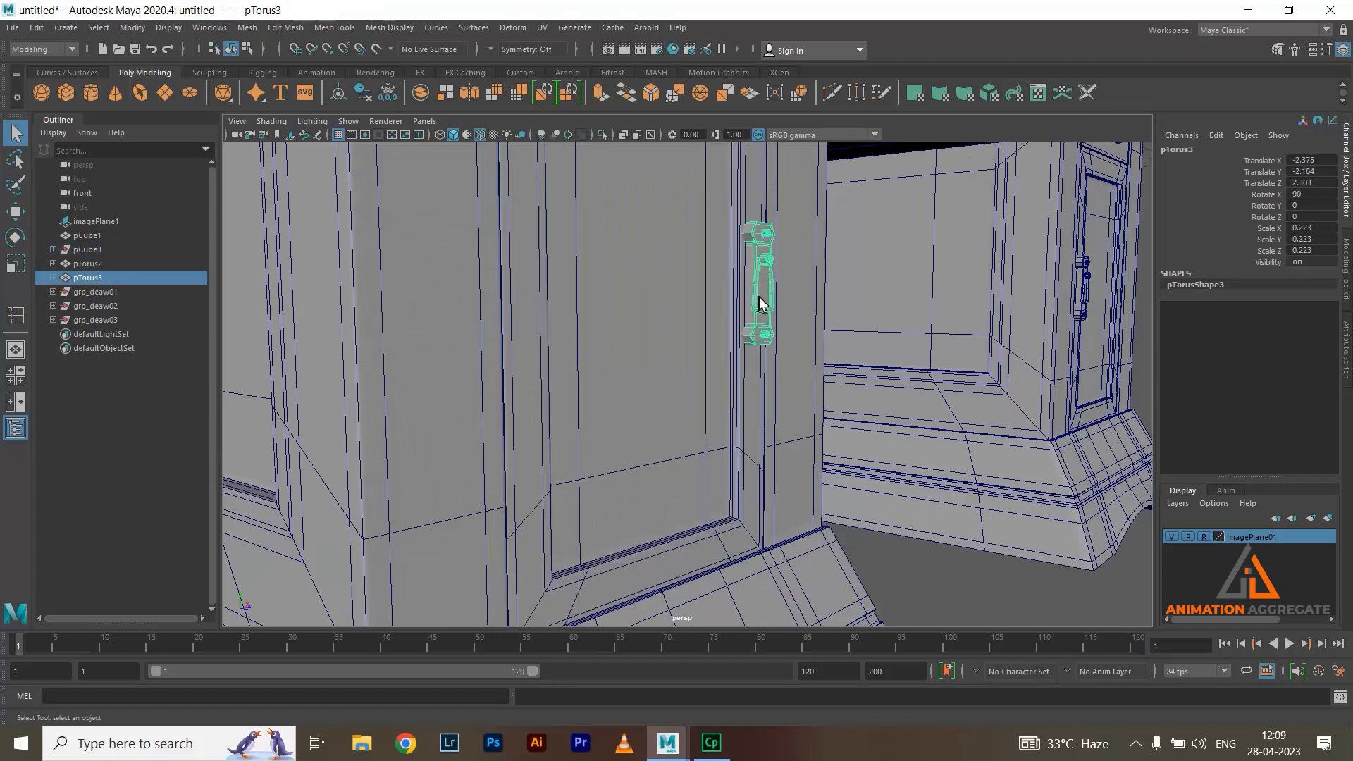
click(764, 274)
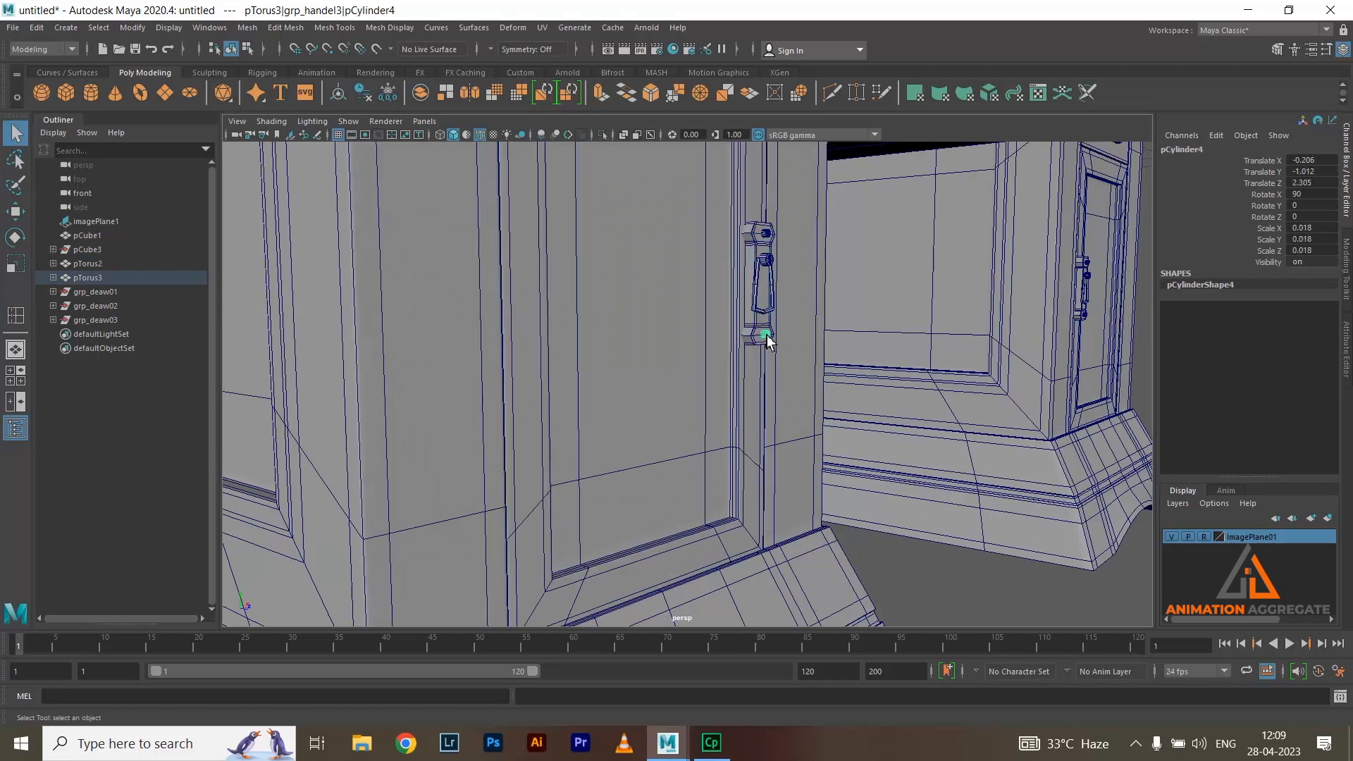
click(688, 222)
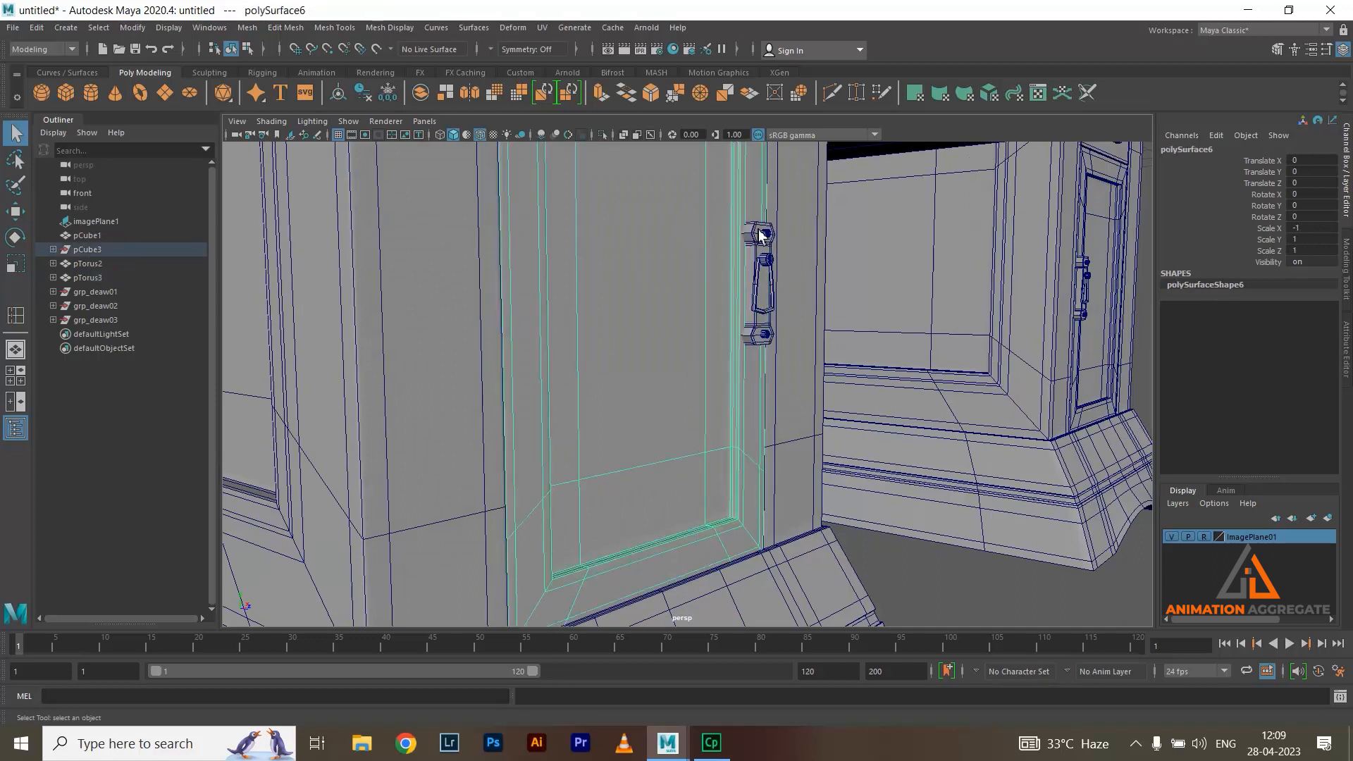
click(766, 239)
Group the left door panel with its whole handle and name the group grp_deaw04
click(778, 287)
shift+click(640, 259)
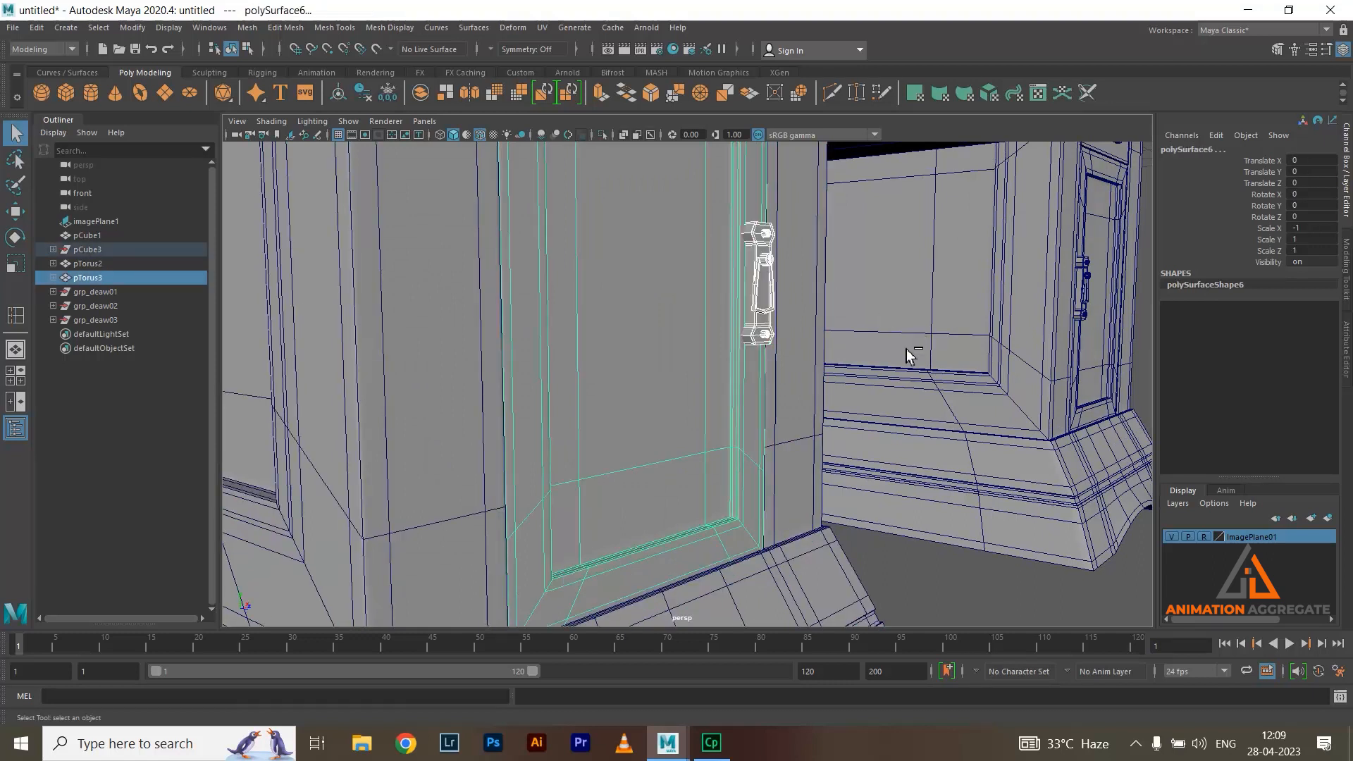
key(ctrl+g)
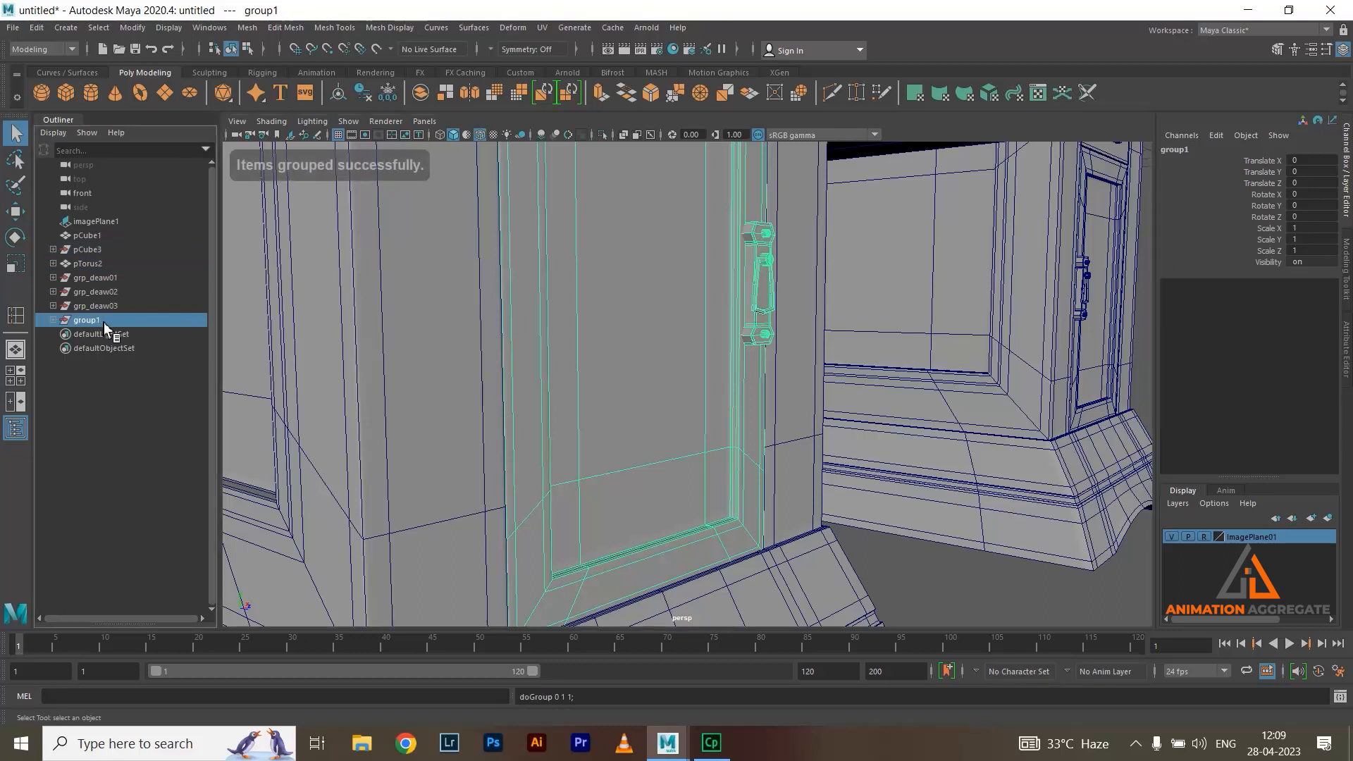
key(f)
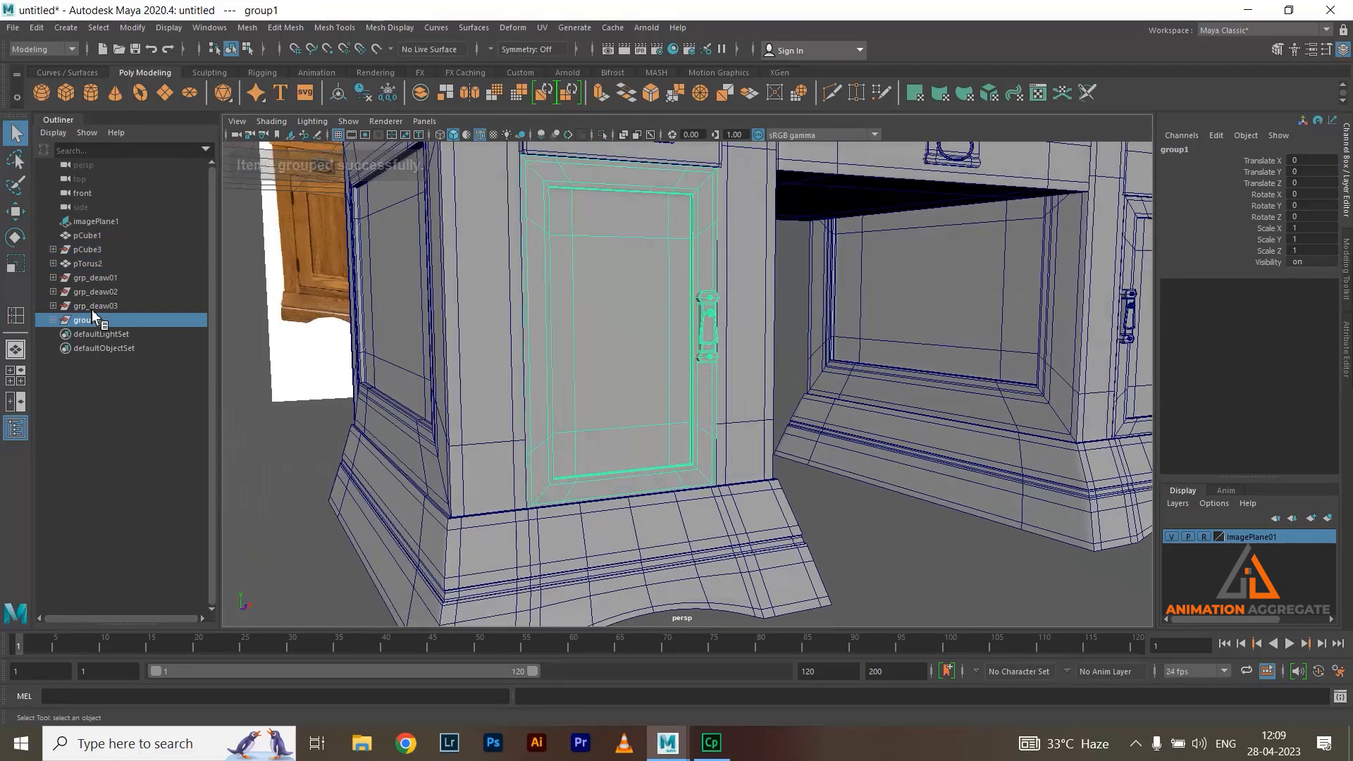
double_click(95, 320)
text(grp_deaw01)
key(Return)
Group the right door panel with its handle and name the group grp_deaw05
alt+middle_drag(485, 391, 725, 437)
alt+middle_drag(1081, 347, 859, 322)
click(937, 293)
alt+drag(930, 293, 879, 301)
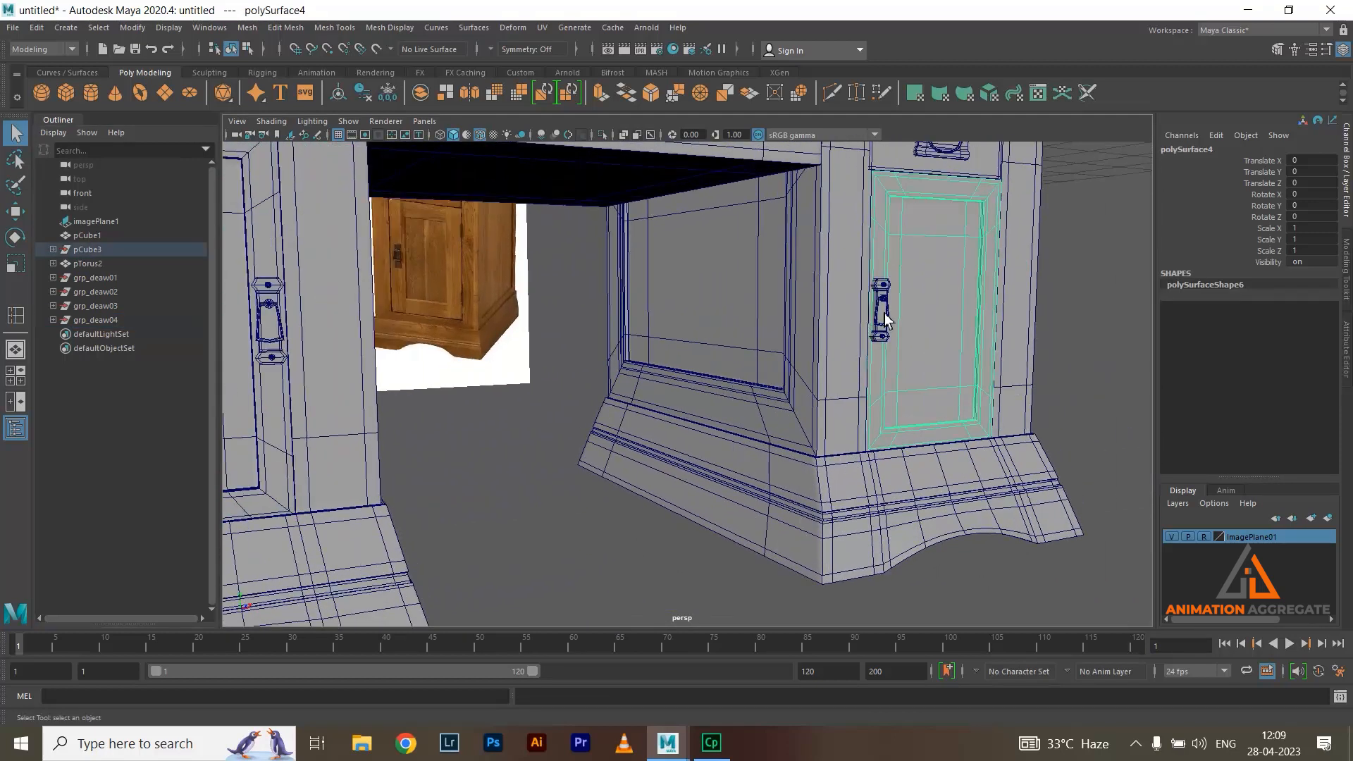
click(886, 319)
key(ctrl+g)
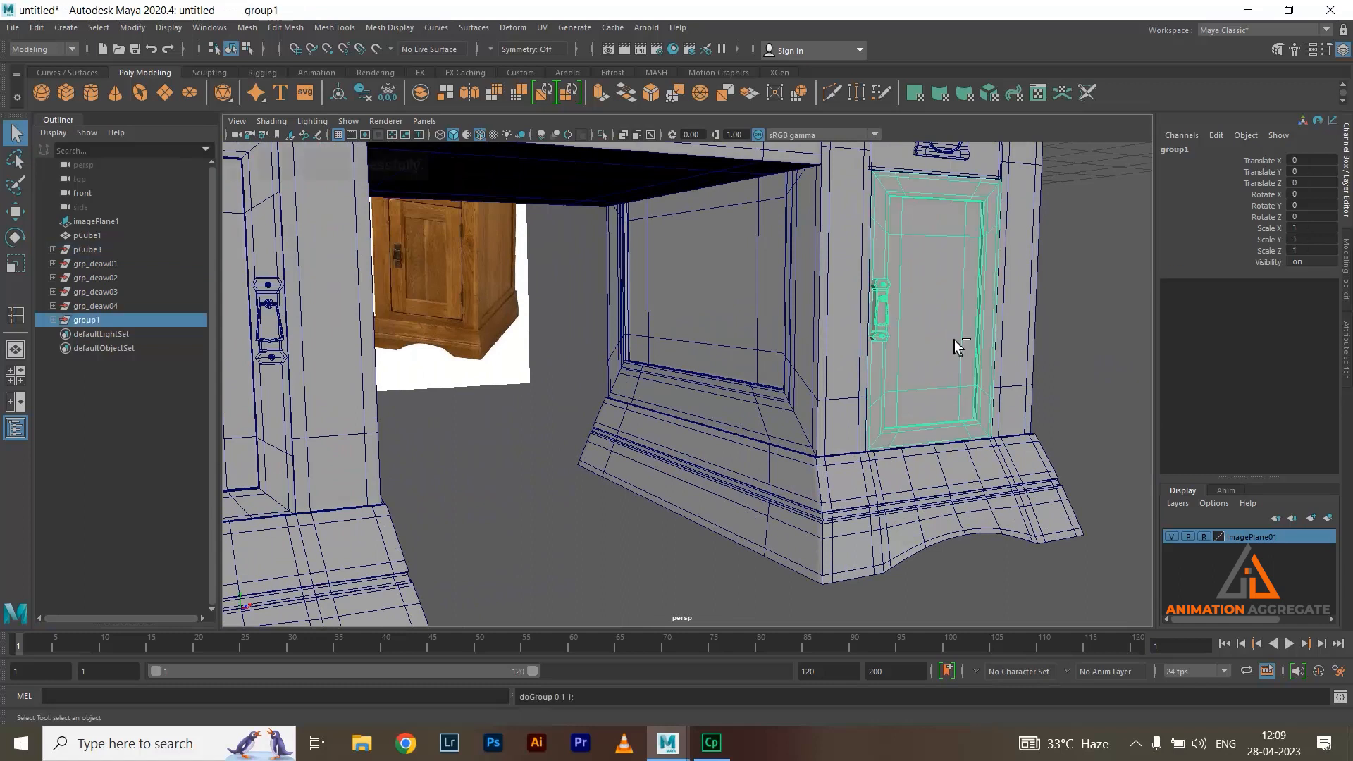
double_click(87, 320)
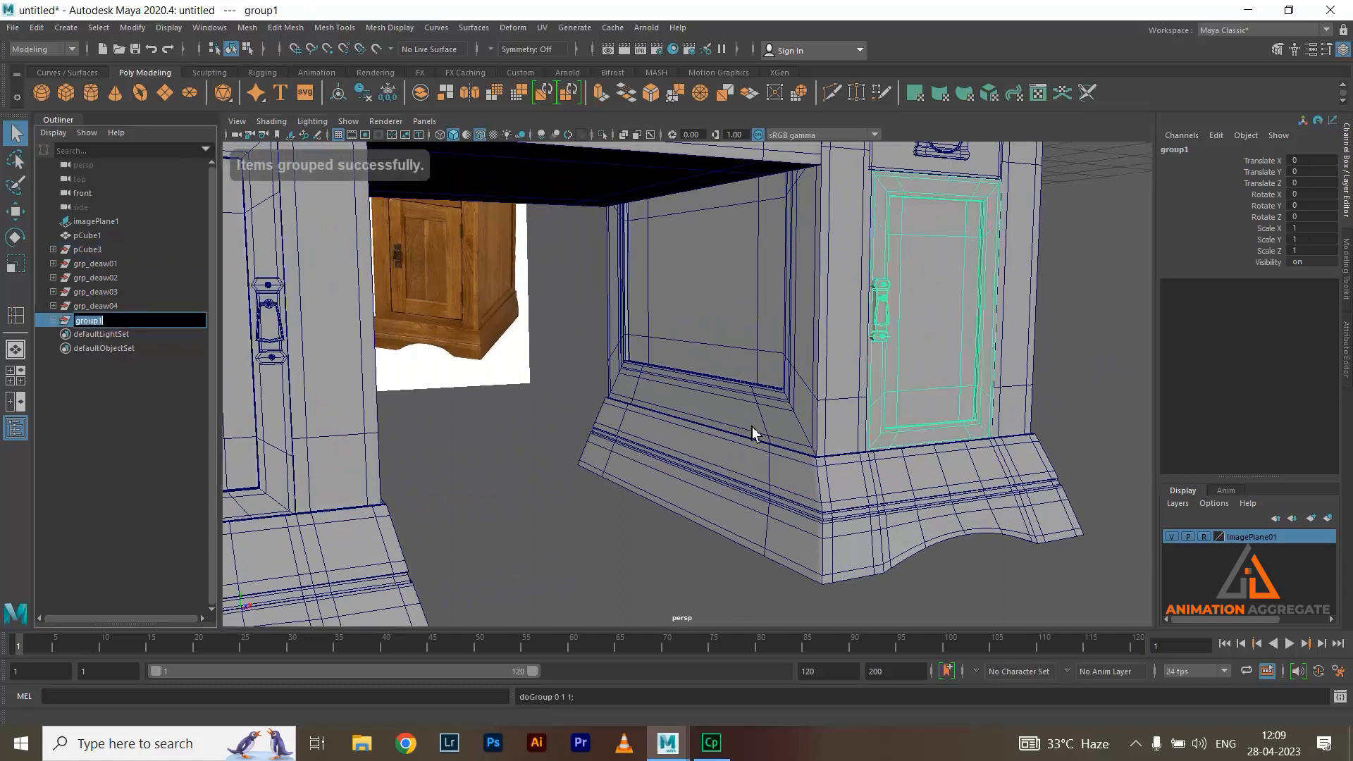
text(grp_deaw05)
key(Return)
Rename the desk's top slab object as table_top01
alt+right_drag(1057, 490, 939, 428)
alt+drag(939, 429, 642, 225)
click(642, 226)
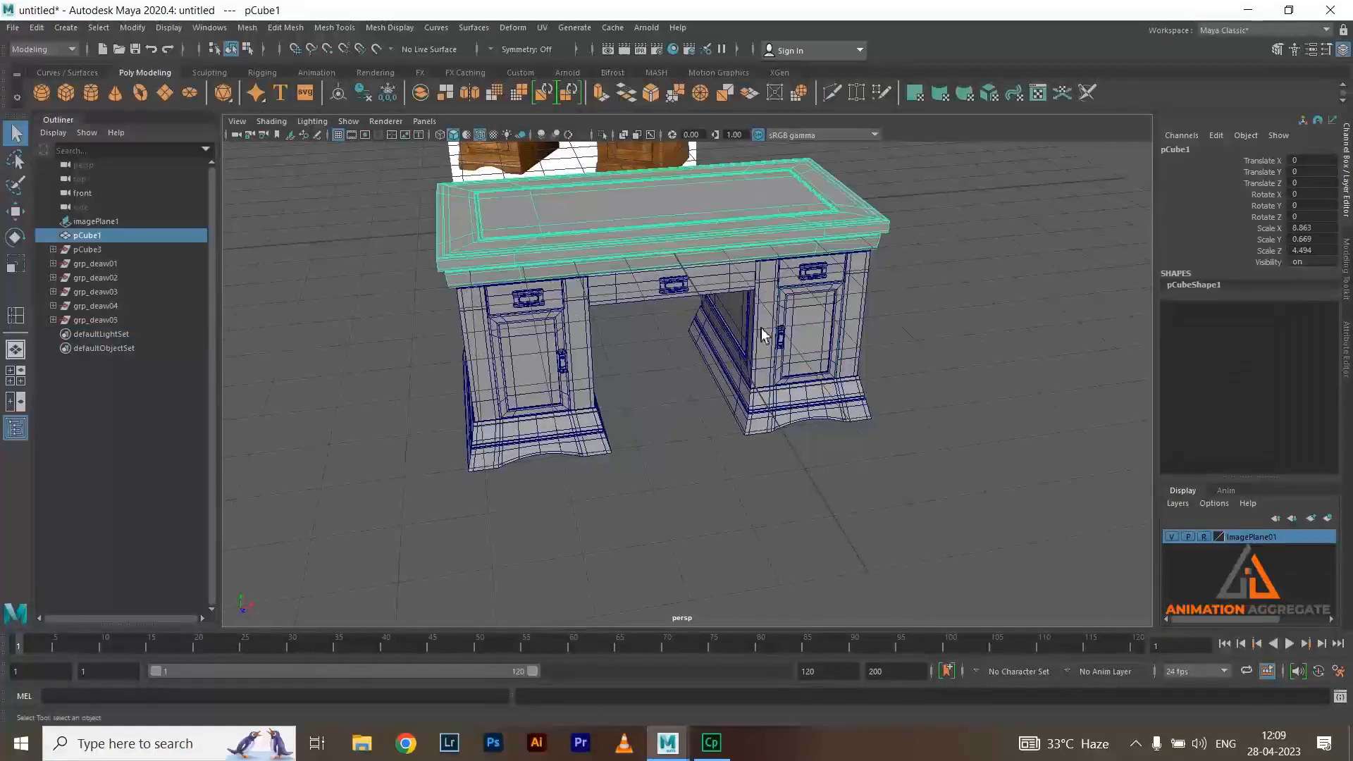
double_click(86, 235)
text(table_top)
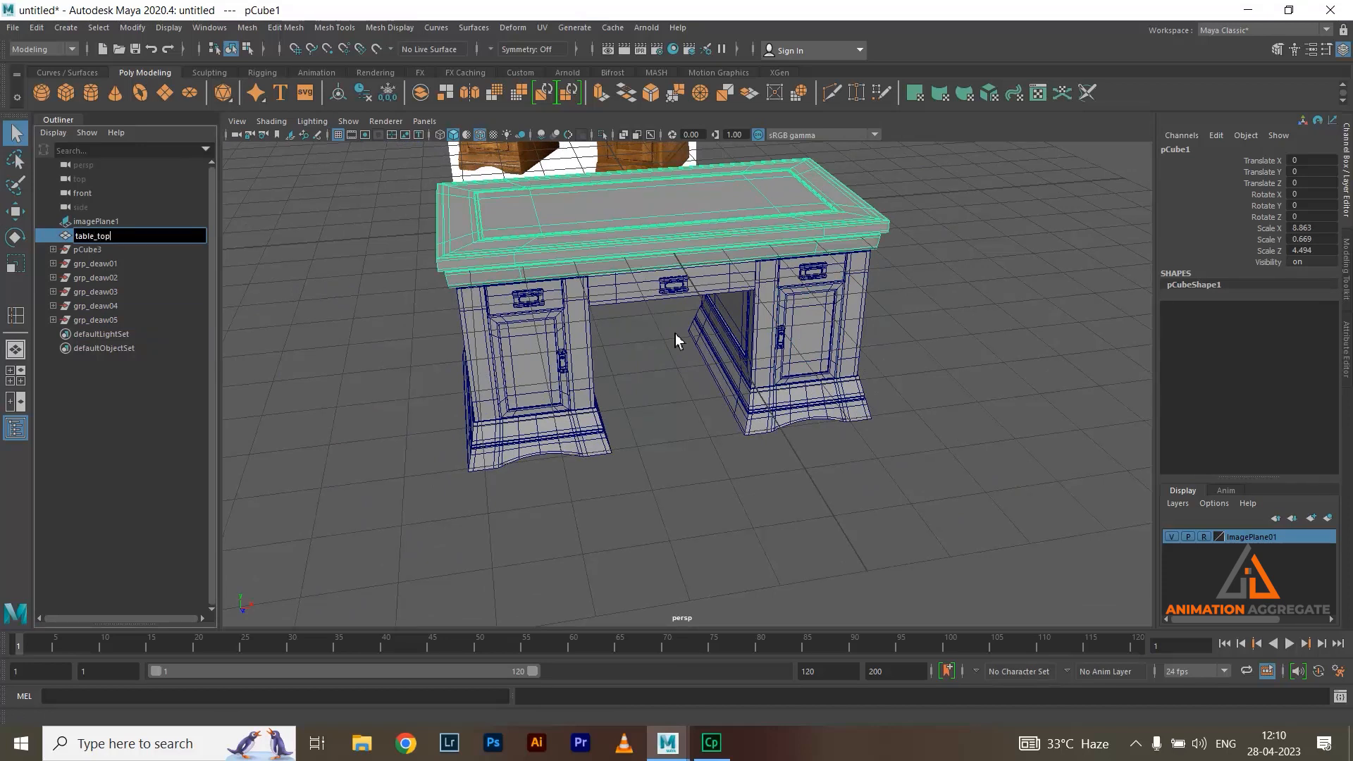
key(Return)
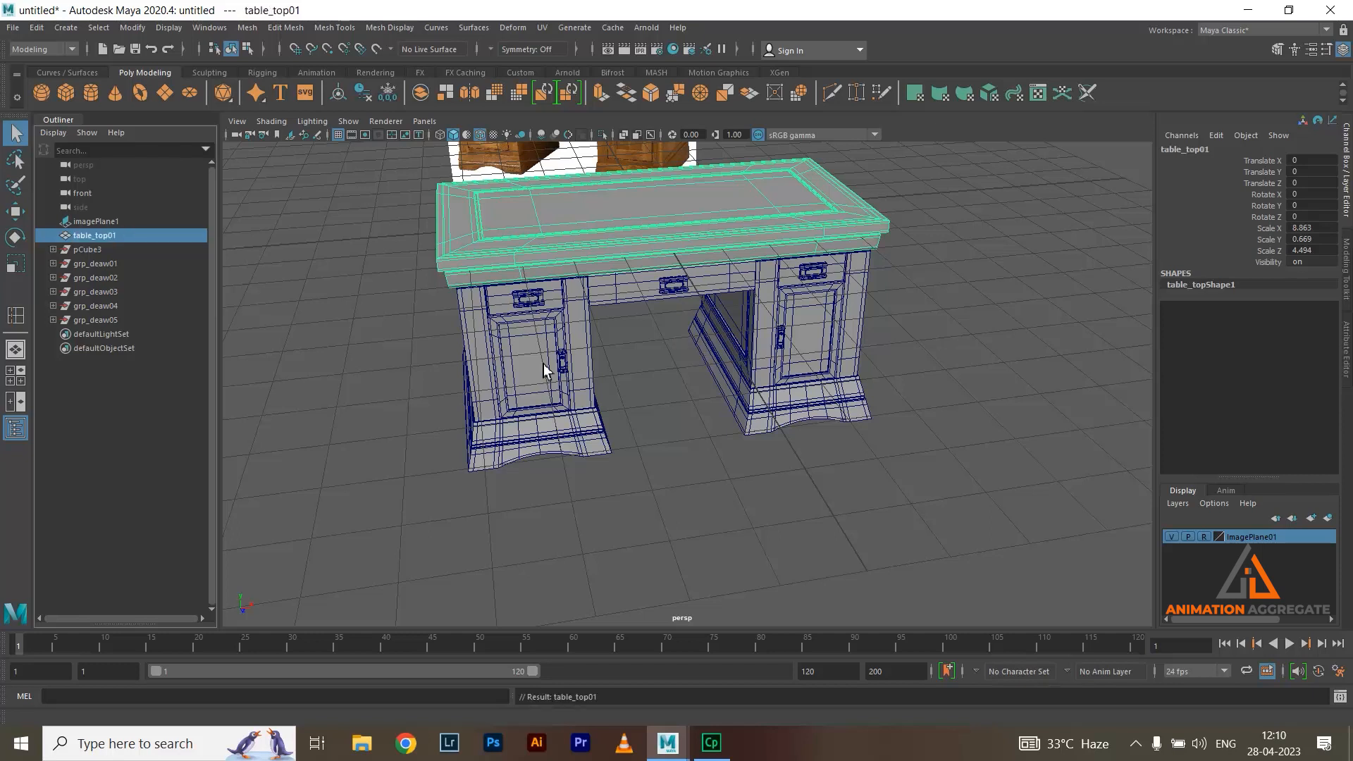
Rename the group holding both desk pedestals as l_ase01
alt+drag(552, 363, 595, 374)
click(598, 377)
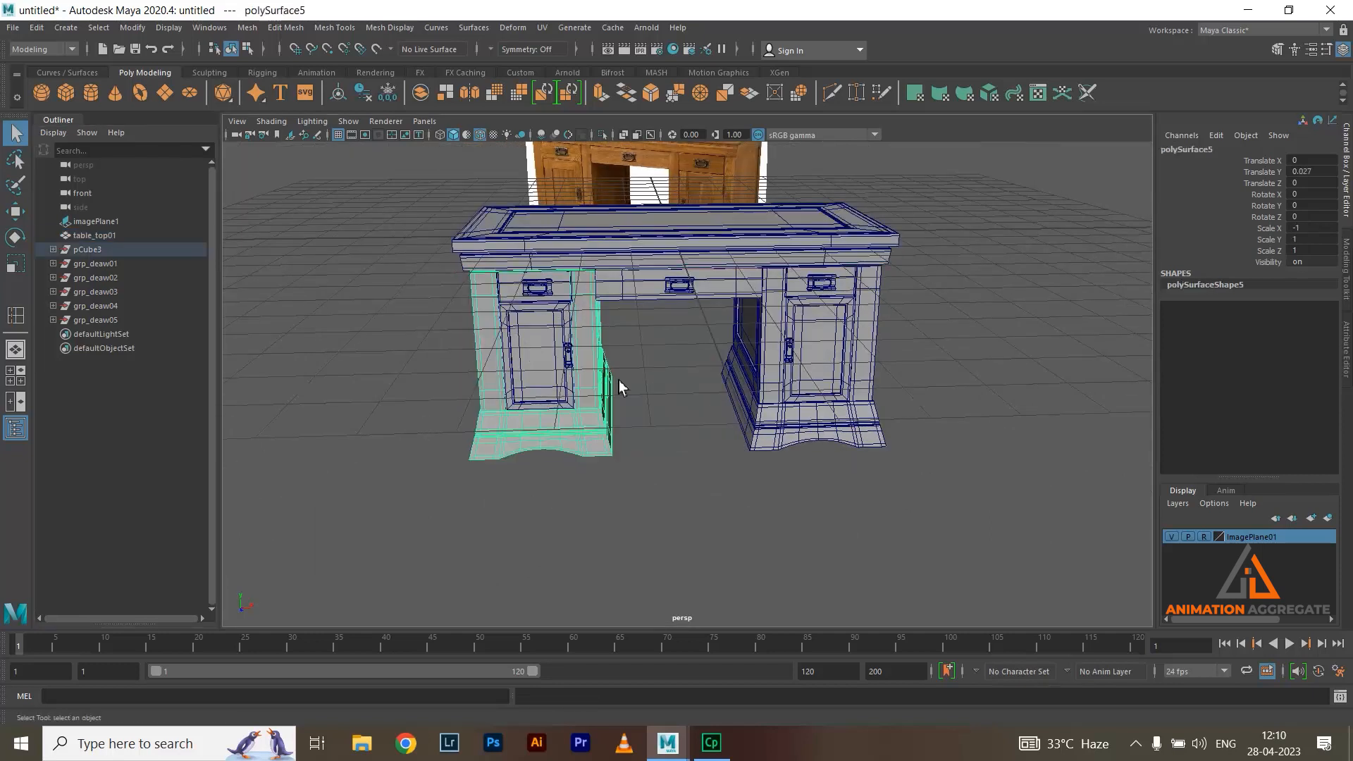
double_click(106, 252)
text(t_ase01)
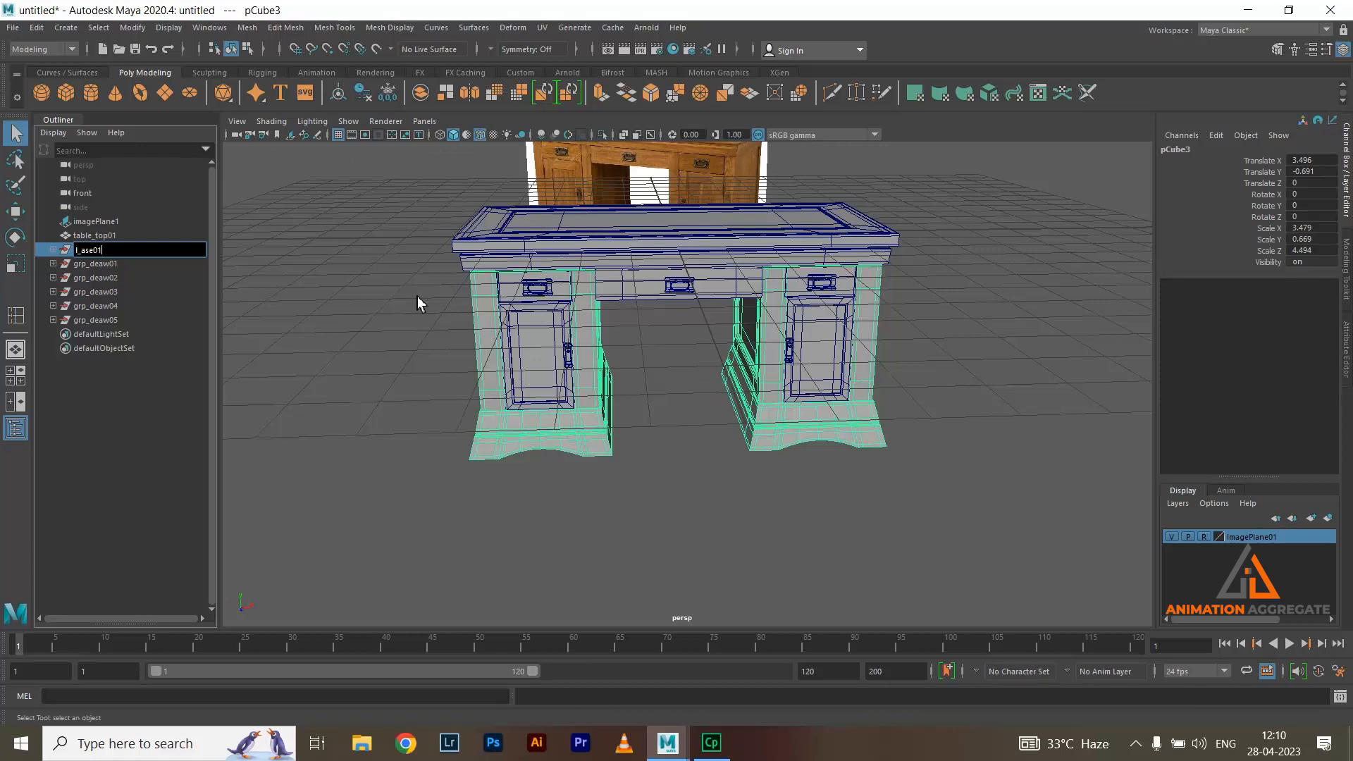
key(Return)
scroll(417, 303, up, 2)
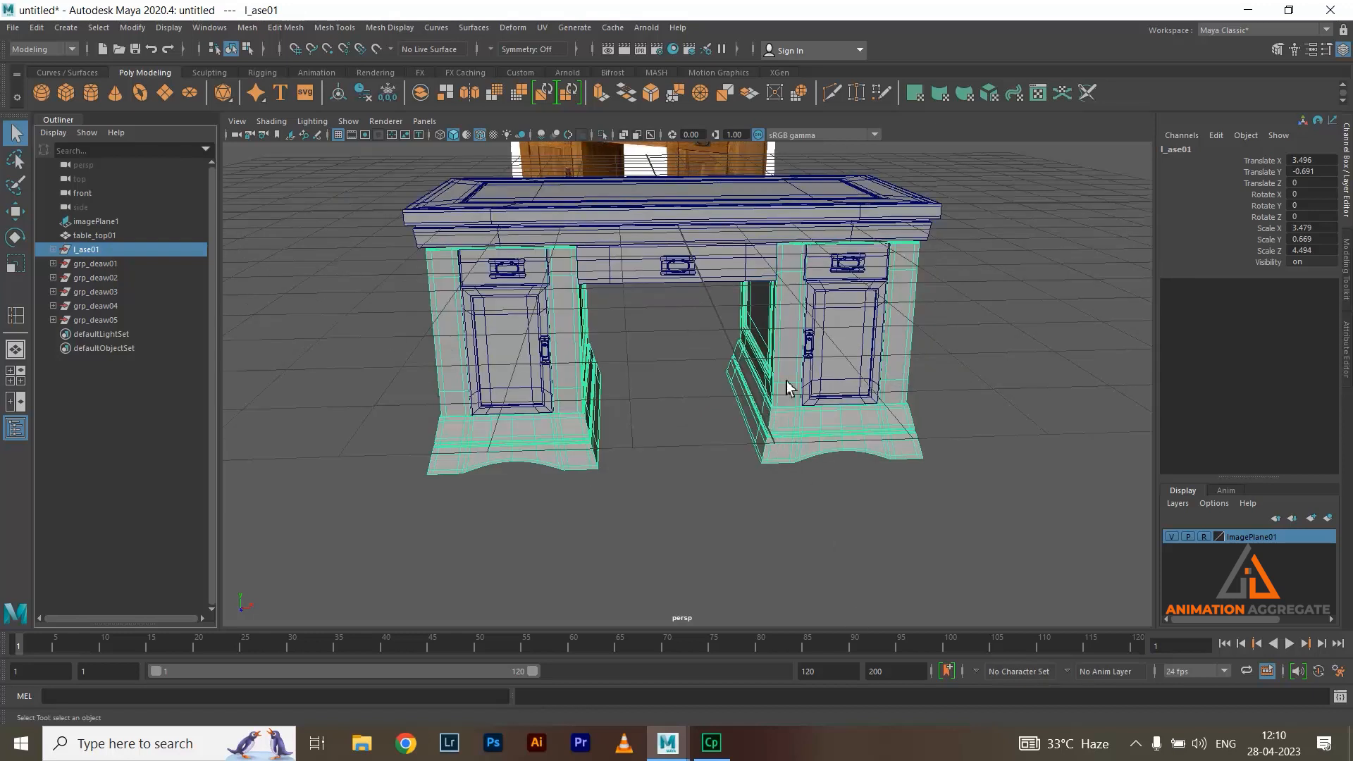
Correct the name of the group holding both desk pedestals to base01
alt+drag(788, 387, 921, 423)
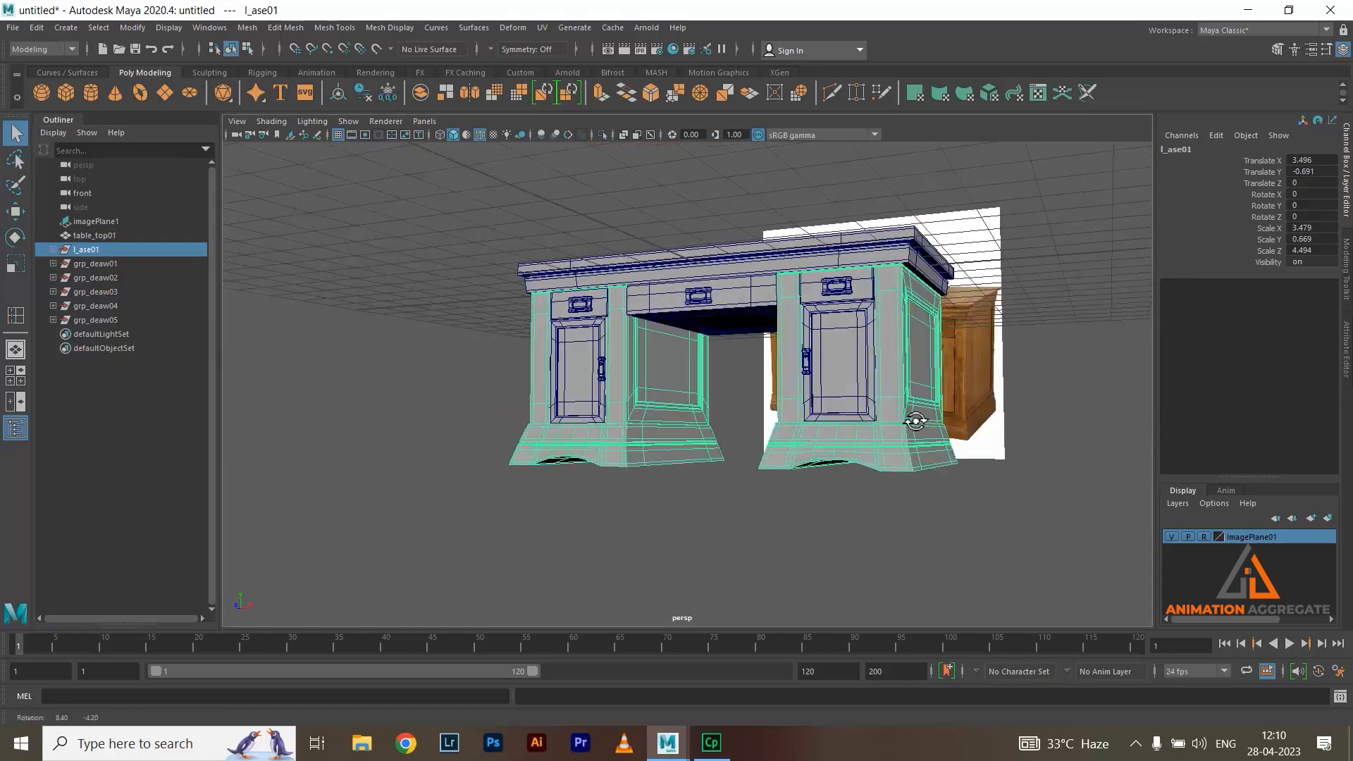
double_click(108, 250)
text(base)
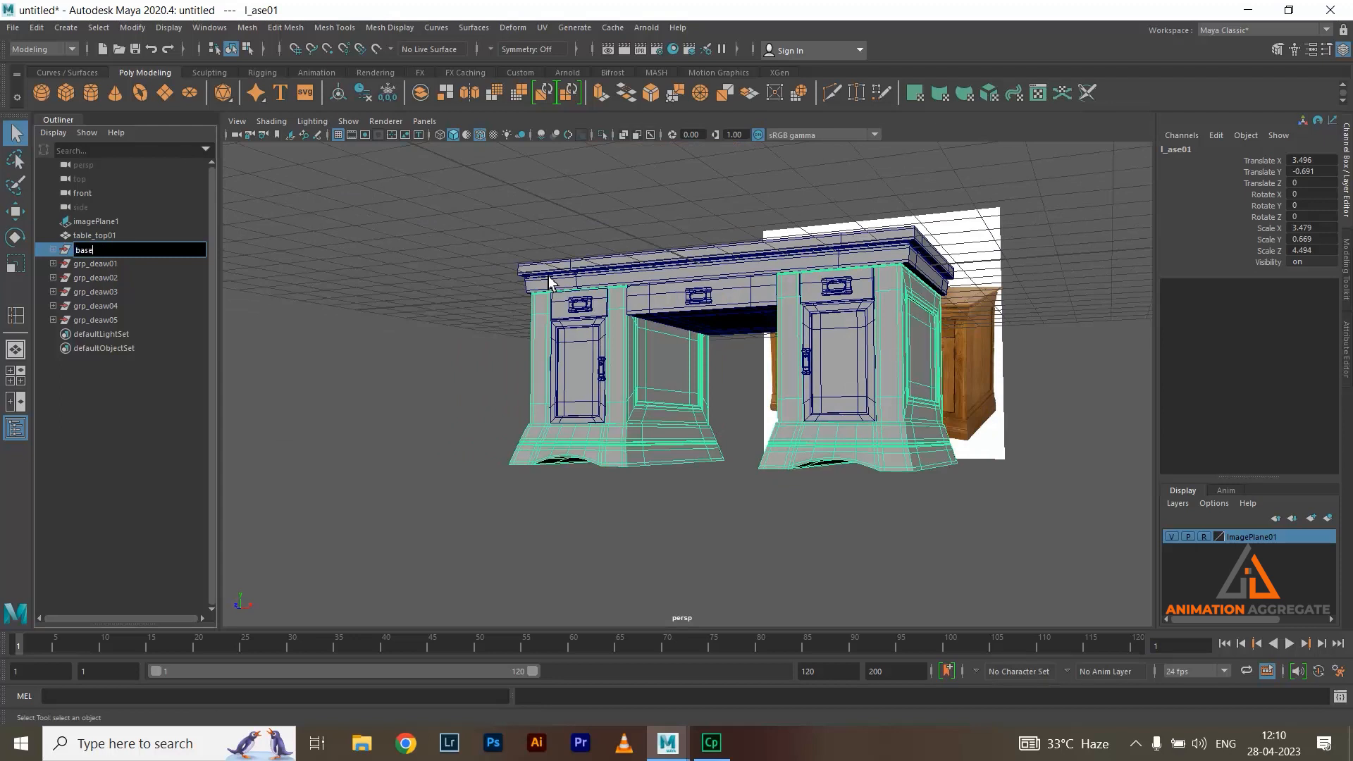
key(Return)
alt+drag(563, 296, 832, 423)
click(979, 457)
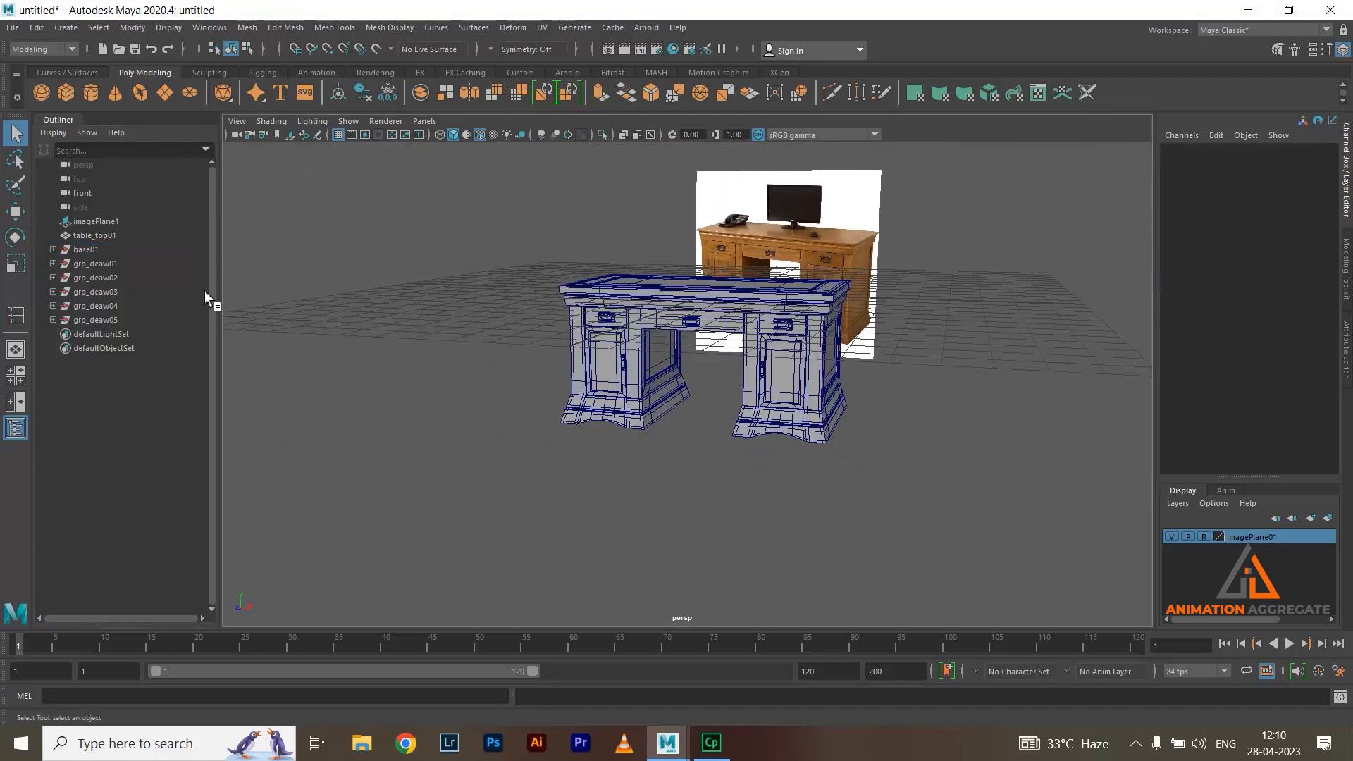
Group the table top, the base and all five drawer and door groups together and name the group grp_geo01
click(117, 237)
shift+click(106, 321)
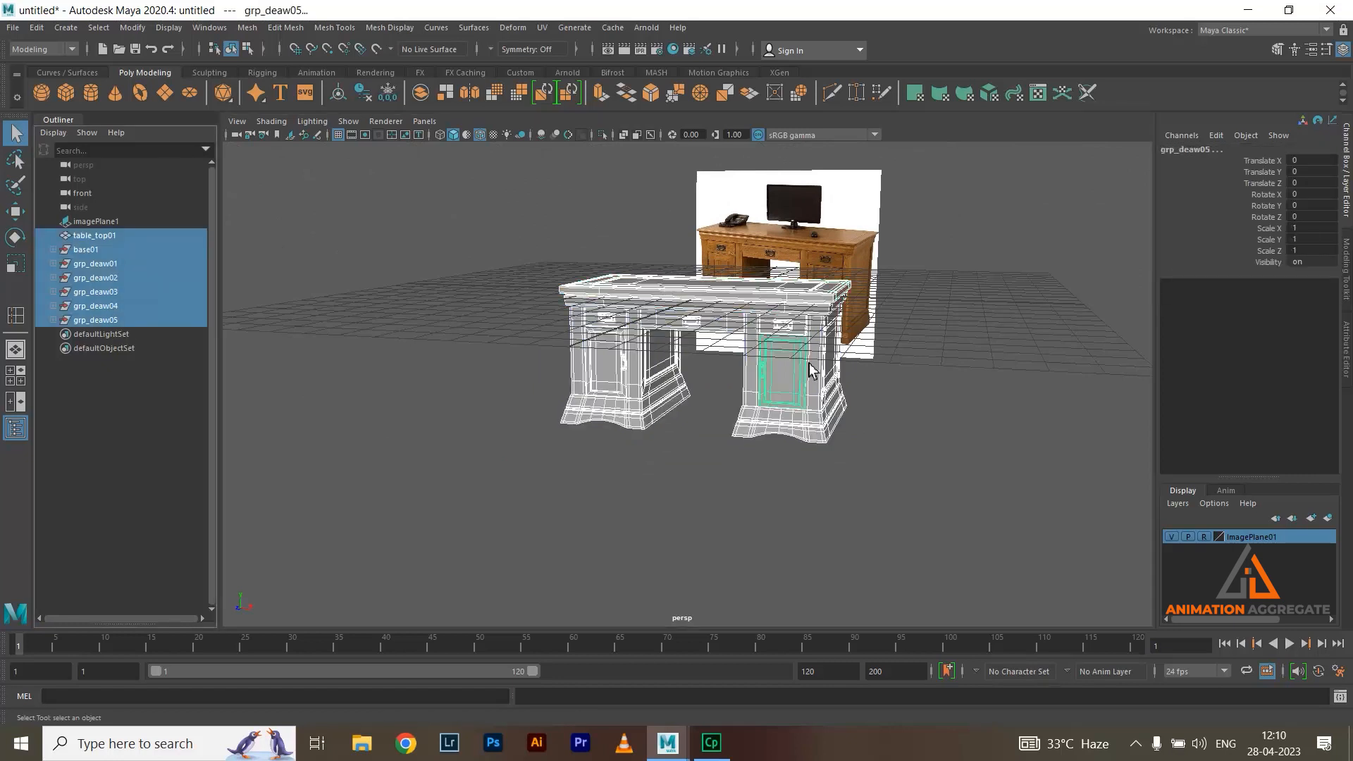
key(ctrl+g)
double_click(88, 236)
text(grp_geo01)
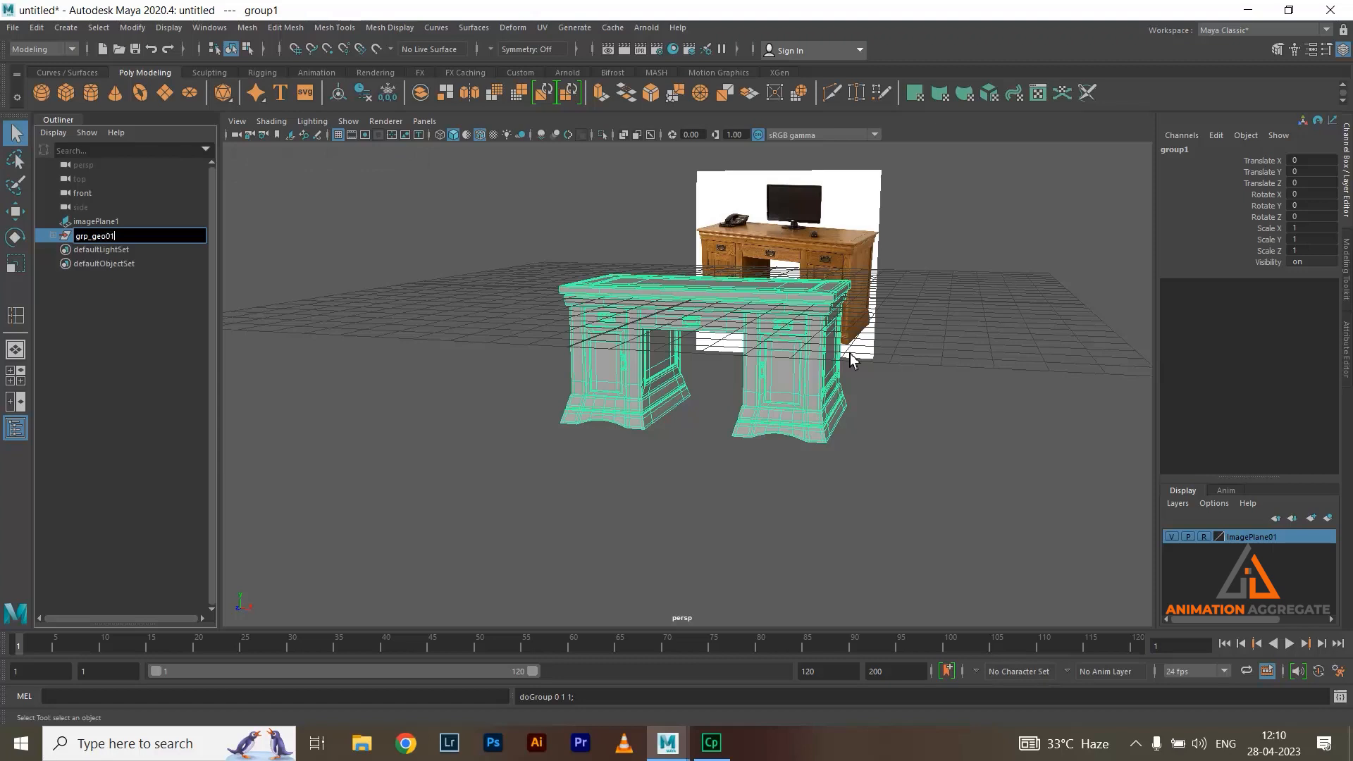
key(Return)
scroll(892, 370, down, 1)
click(959, 378)
Turn off the wireframe overlay on the shaded desk and enable screen-space ambient occlusion with multisample anti-aliasing
alt+drag(959, 378, 538, 163)
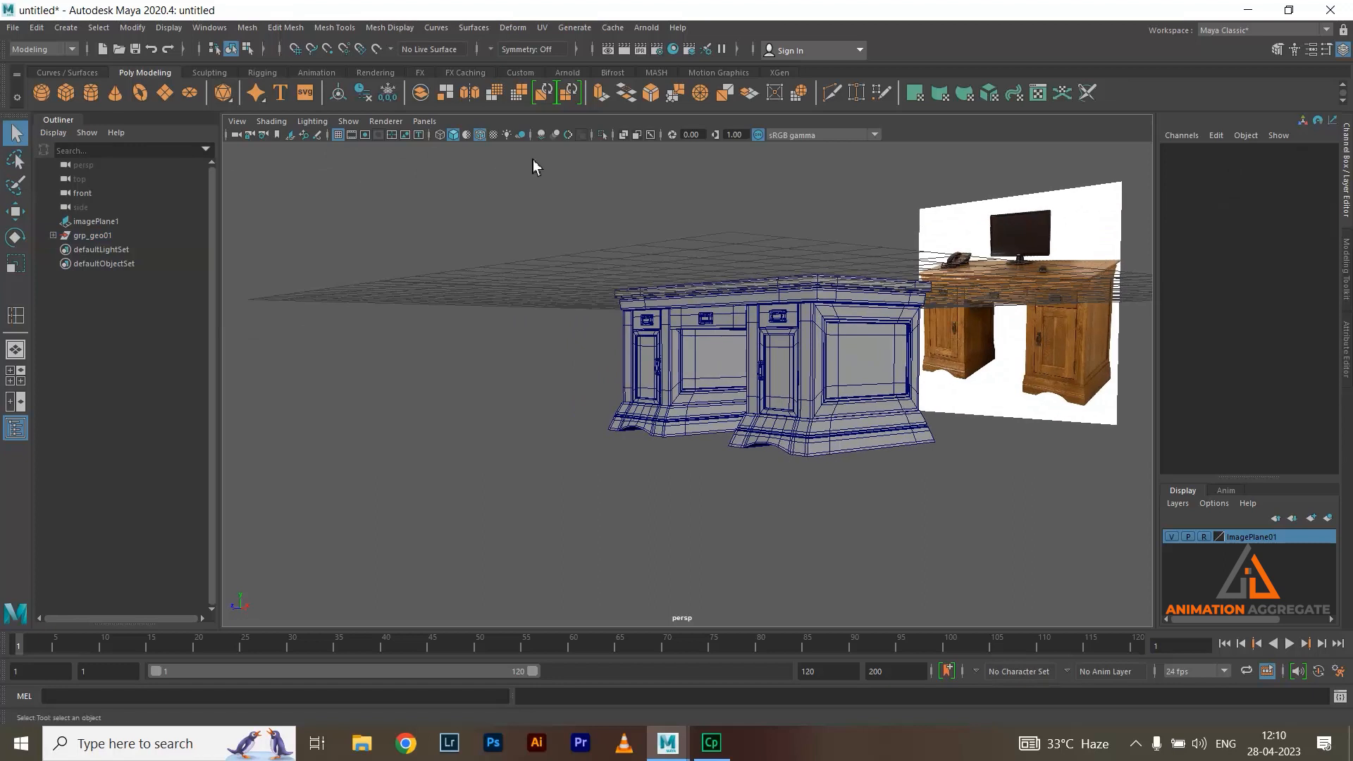
click(478, 137)
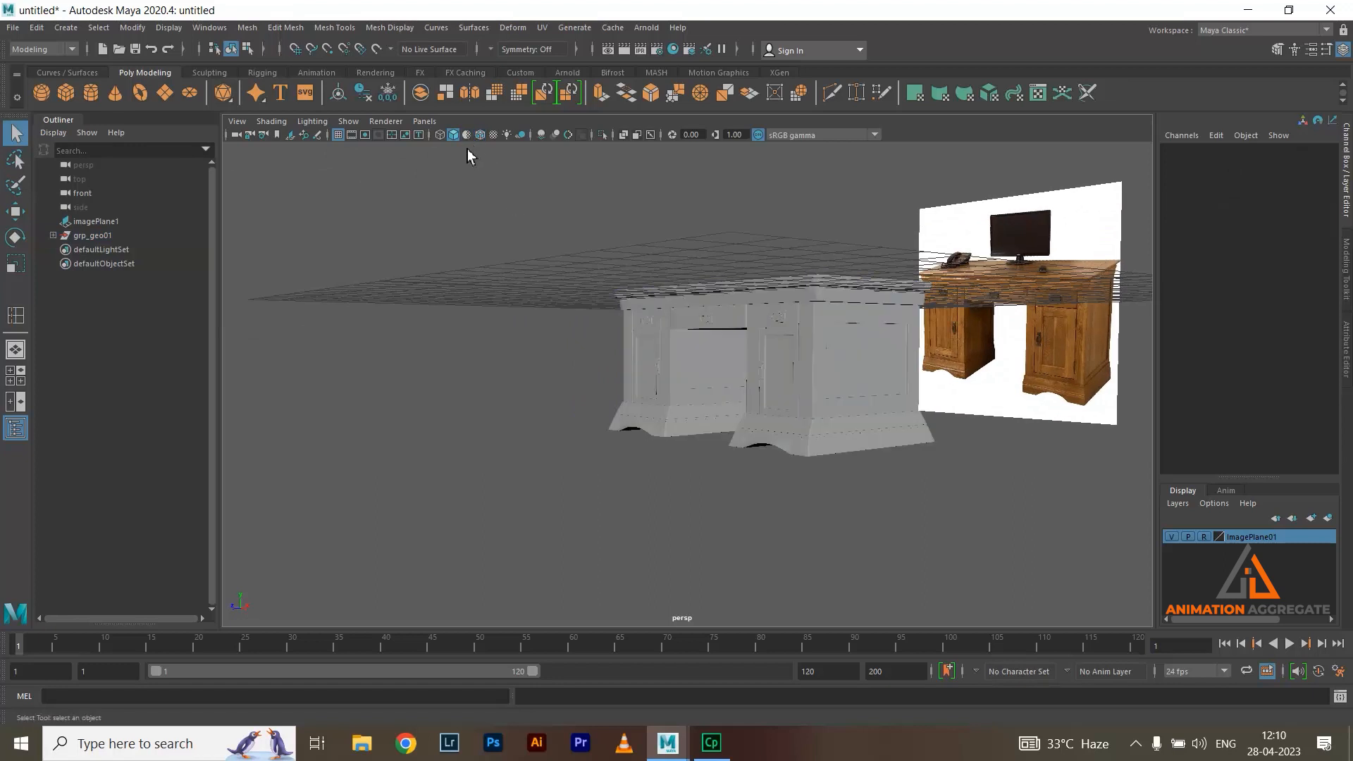
click(541, 134)
click(568, 135)
alt+right_drag(804, 274, 792, 273)
alt+drag(793, 273, 810, 318)
Hide the viewport grid and frame the whole finished desk beside the reference image
click(339, 134)
alt+drag(500, 262, 924, 381)
alt+middle_drag(924, 381, 805, 347)
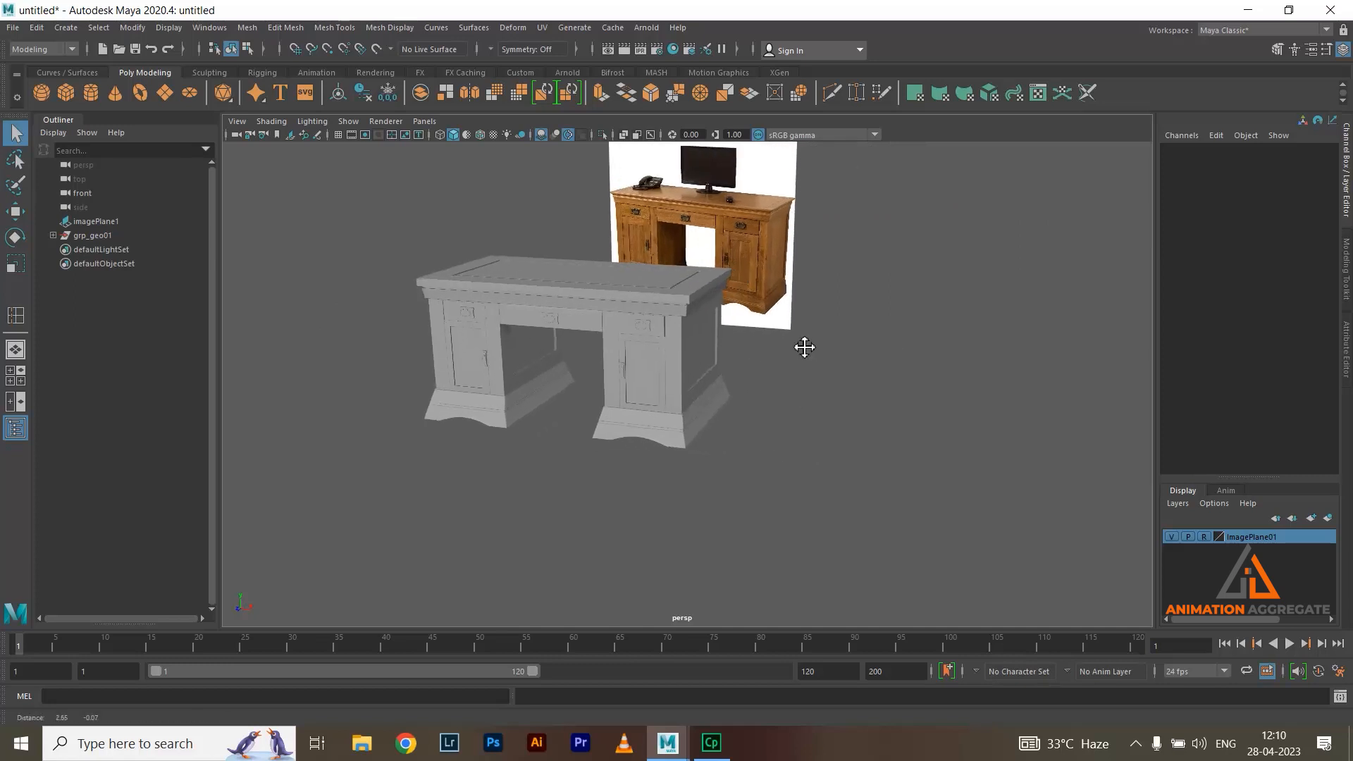
scroll(806, 349, down, 2)
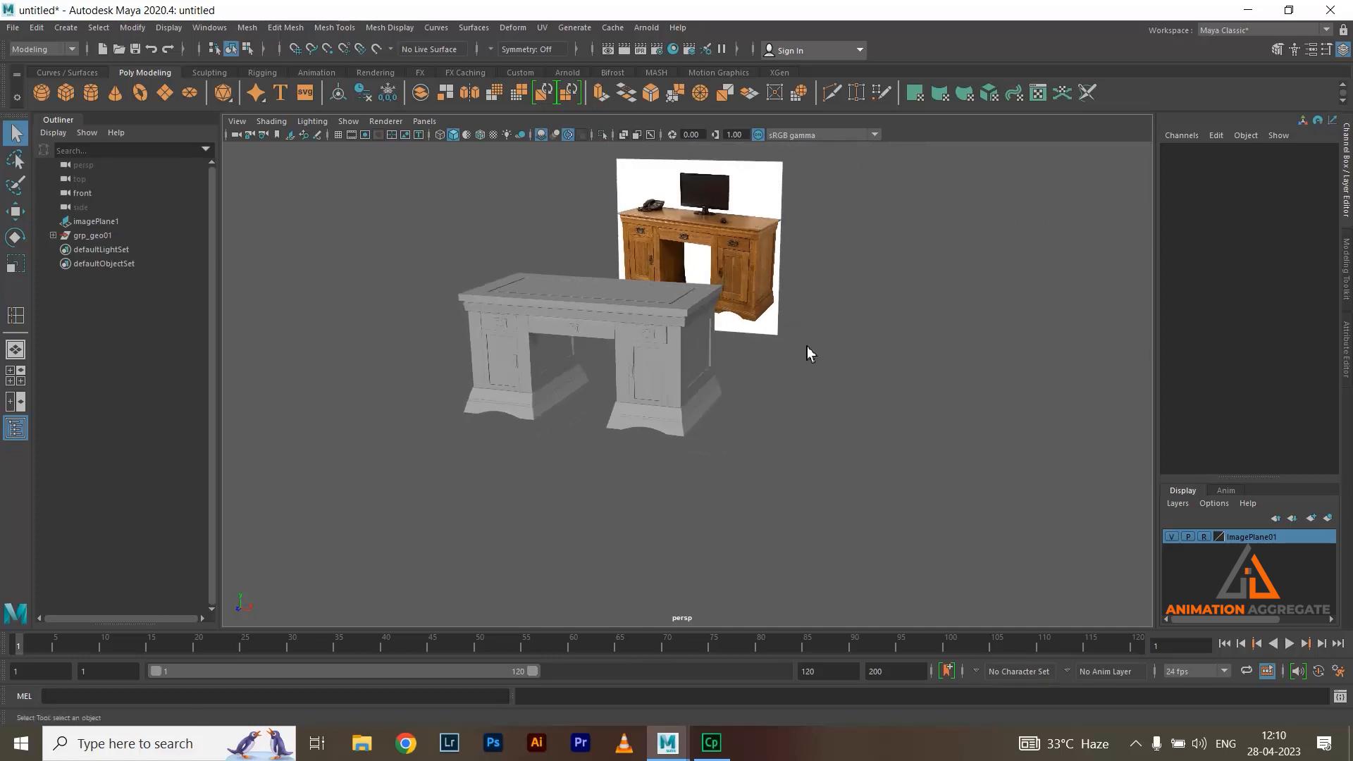